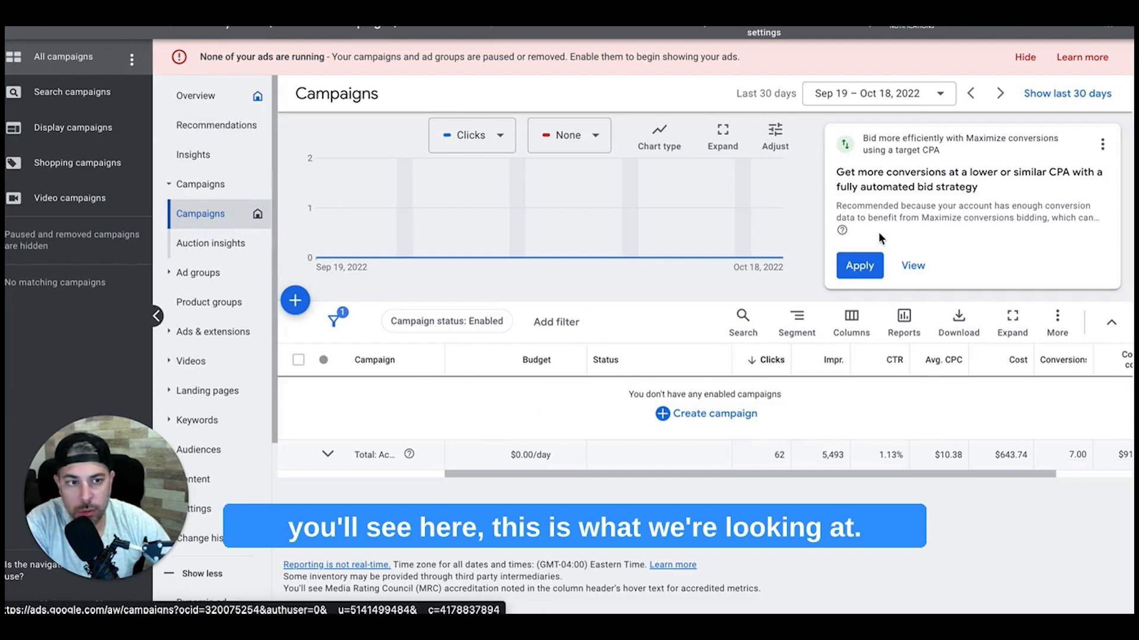
# Step: Dismiss the recommendation card about Maximize conversions bidding with a target CPA
pyautogui.click(1102, 149)
pyautogui.click(927, 184)
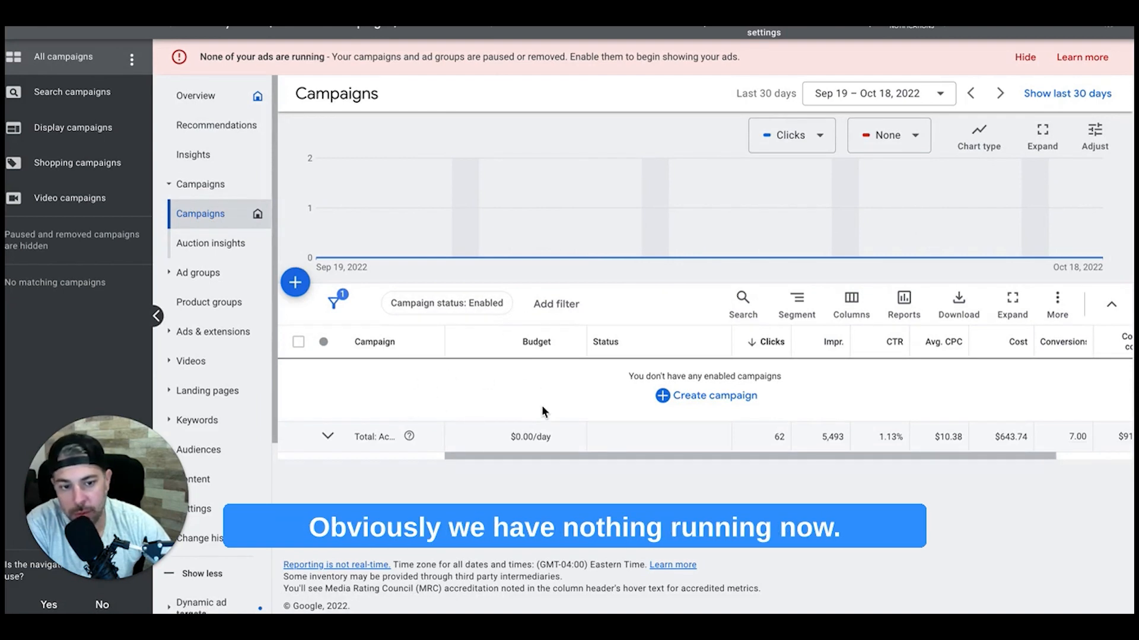
# Step: Look through the campaigns of all statuses, and set the campaign status filter back to Enabled
pyautogui.click(456, 307)
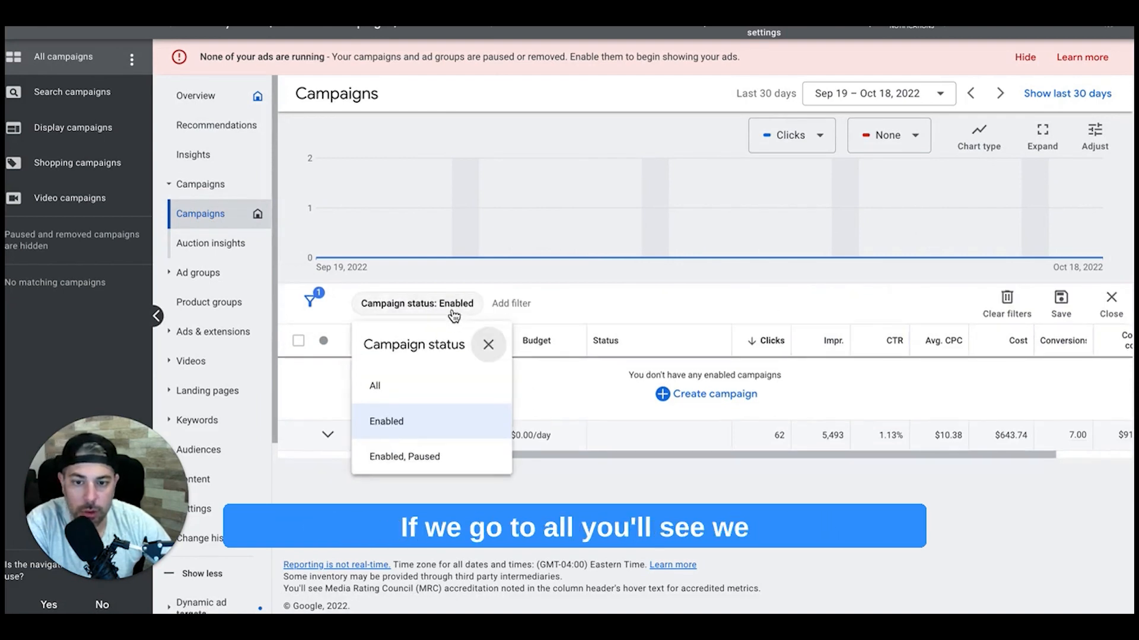
pyautogui.click(394, 390)
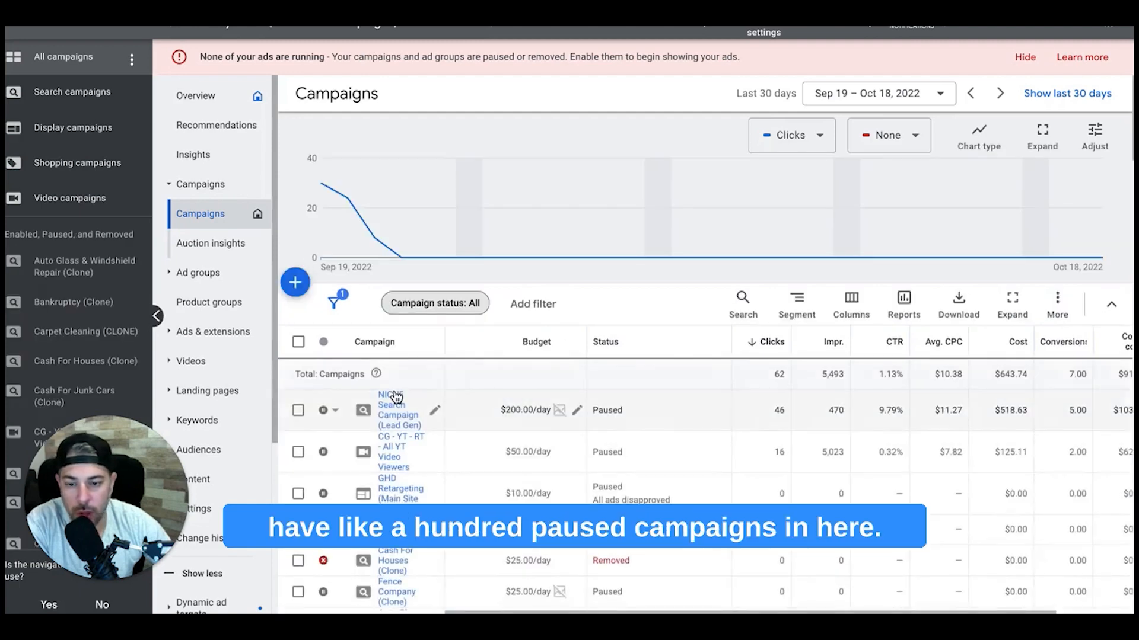
pyautogui.scroll(-5, 536, 391)
pyautogui.scroll(5, 536, 392)
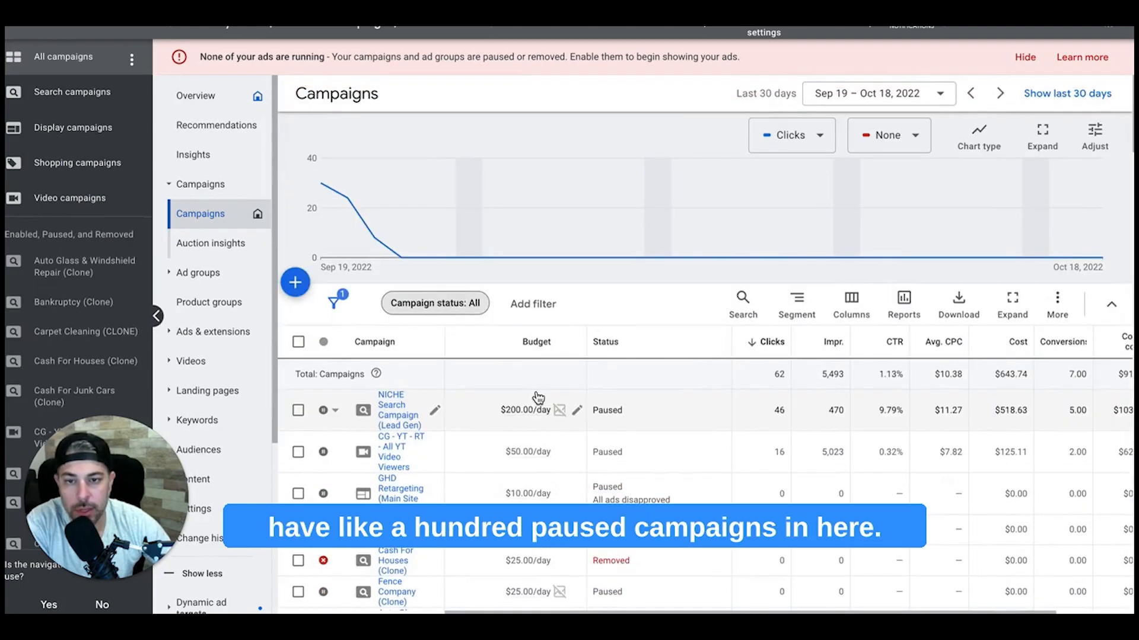
pyautogui.click(437, 305)
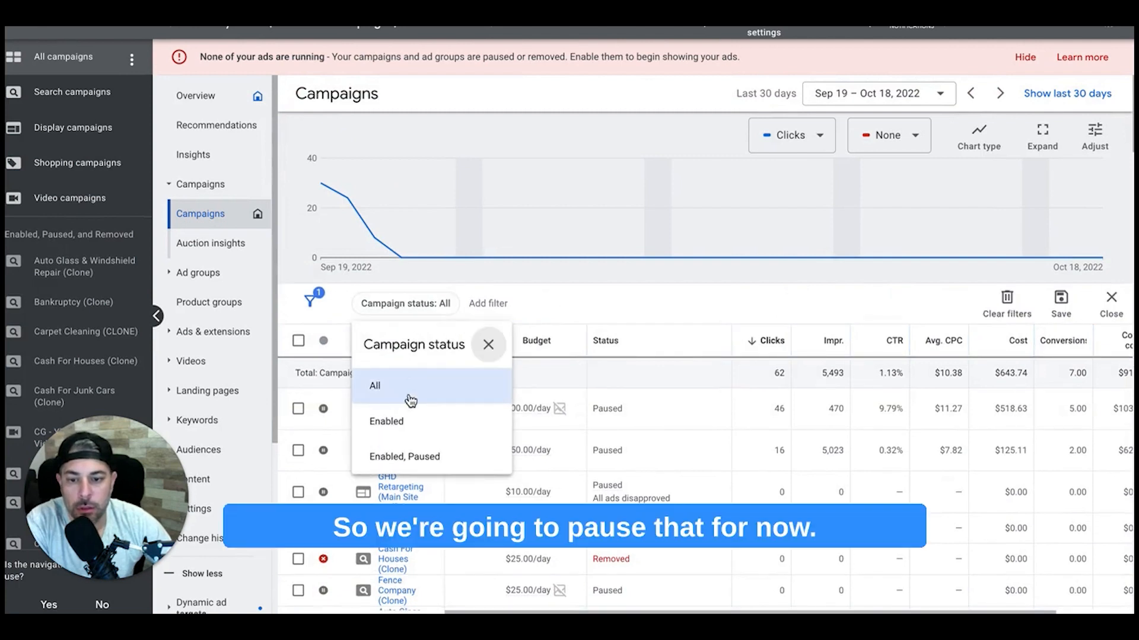
pyautogui.click(403, 421)
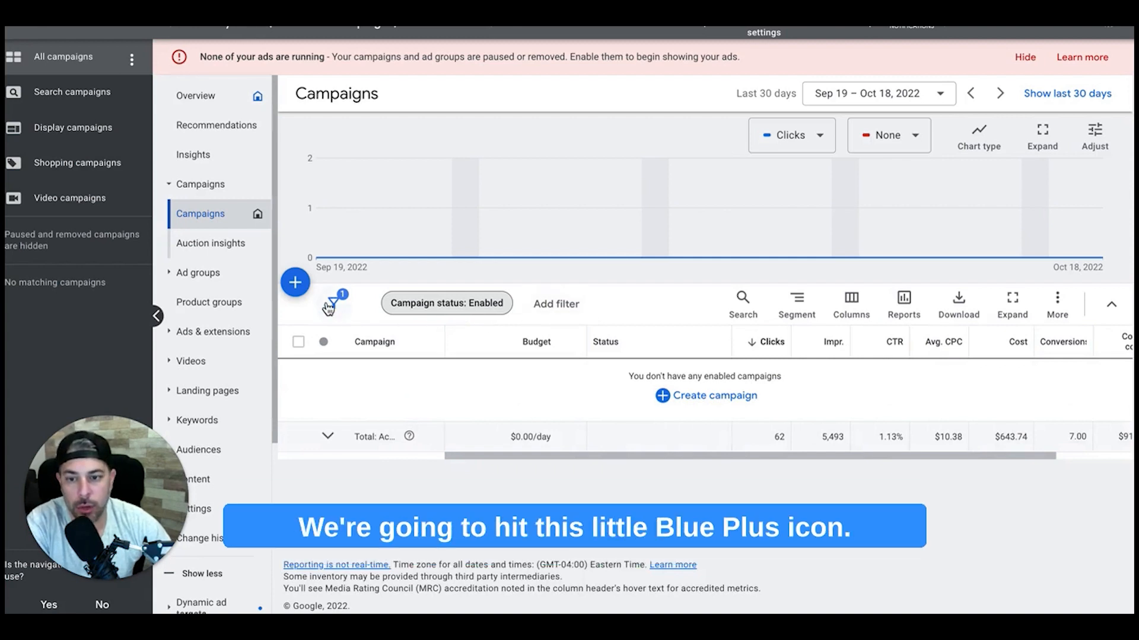
# Step: Start a new campaign with the Leads objective and continue with the account-default conversion goals
pyautogui.click(295, 283)
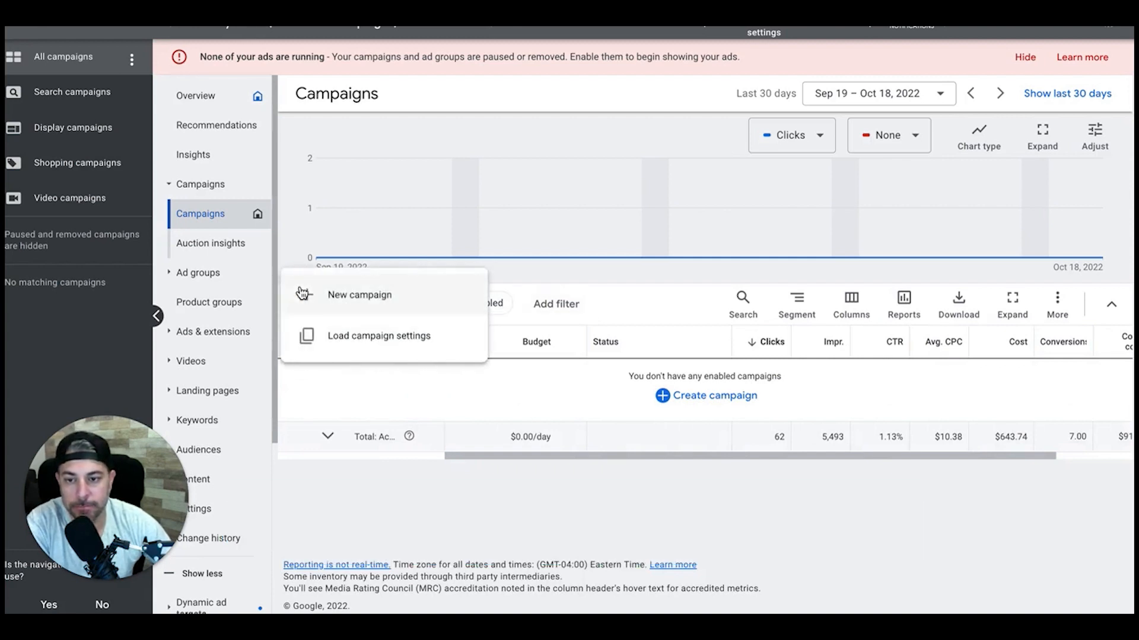
pyautogui.click(358, 299)
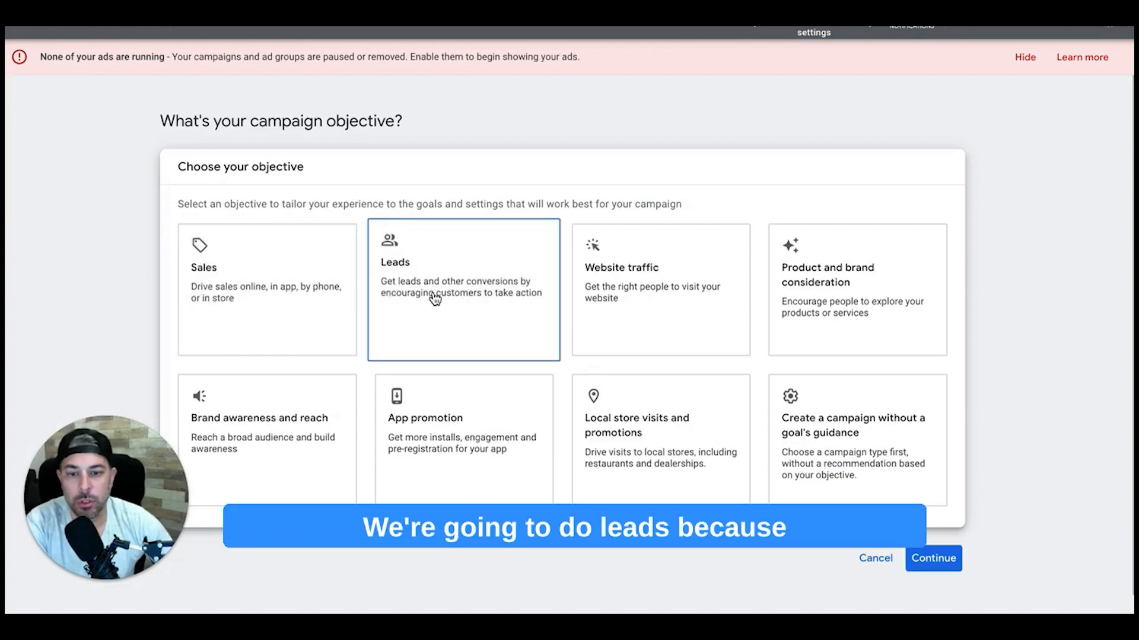
pyautogui.click(435, 299)
pyautogui.scroll(-3, 433, 297)
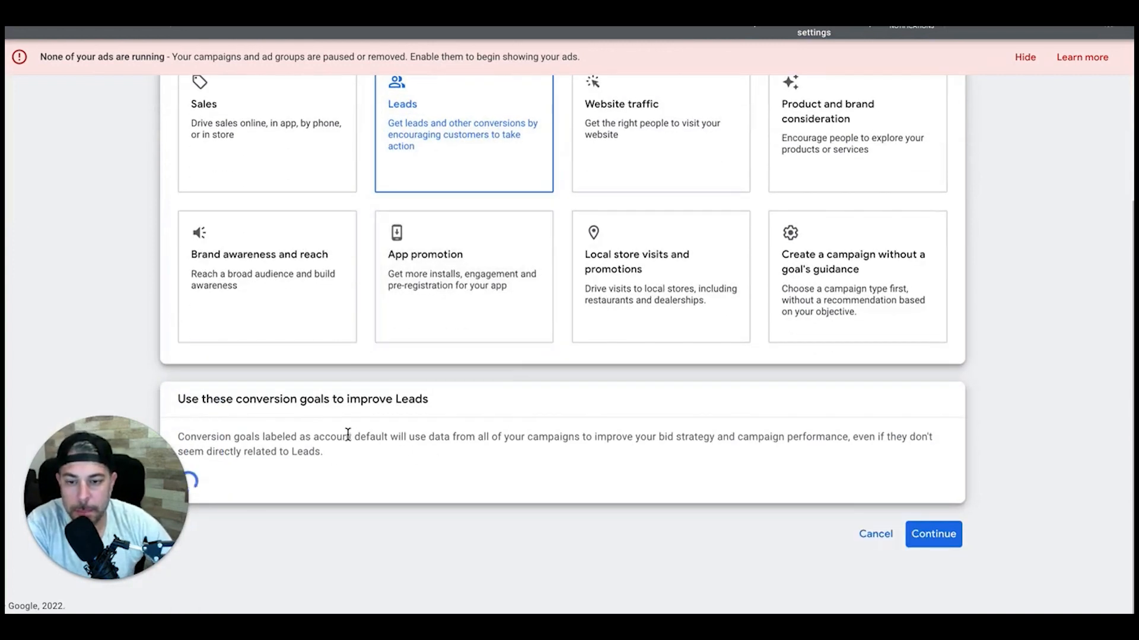
pyautogui.scroll(-1, 430, 437)
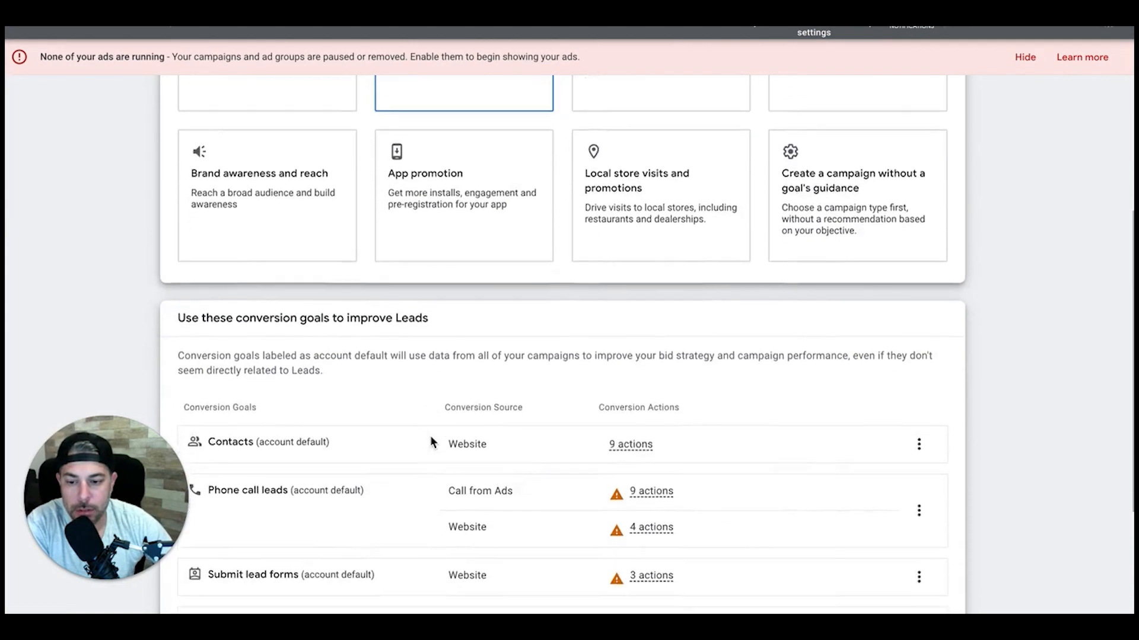
pyautogui.scroll(-2, 431, 438)
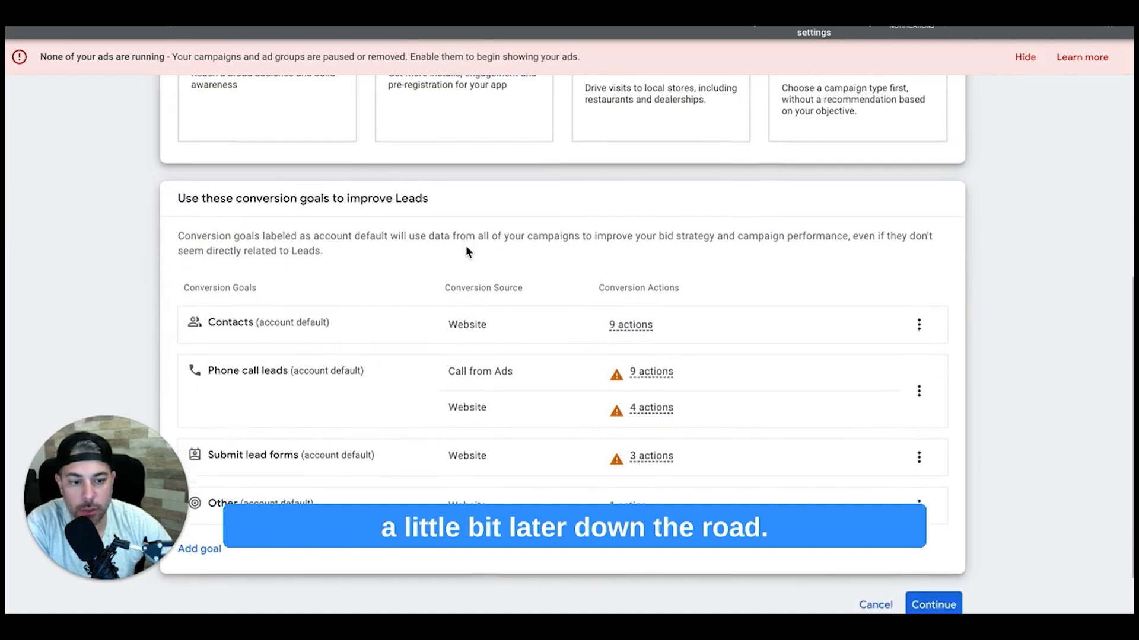
pyautogui.scroll(-1, 465, 245)
pyautogui.moveTo(447, 248)
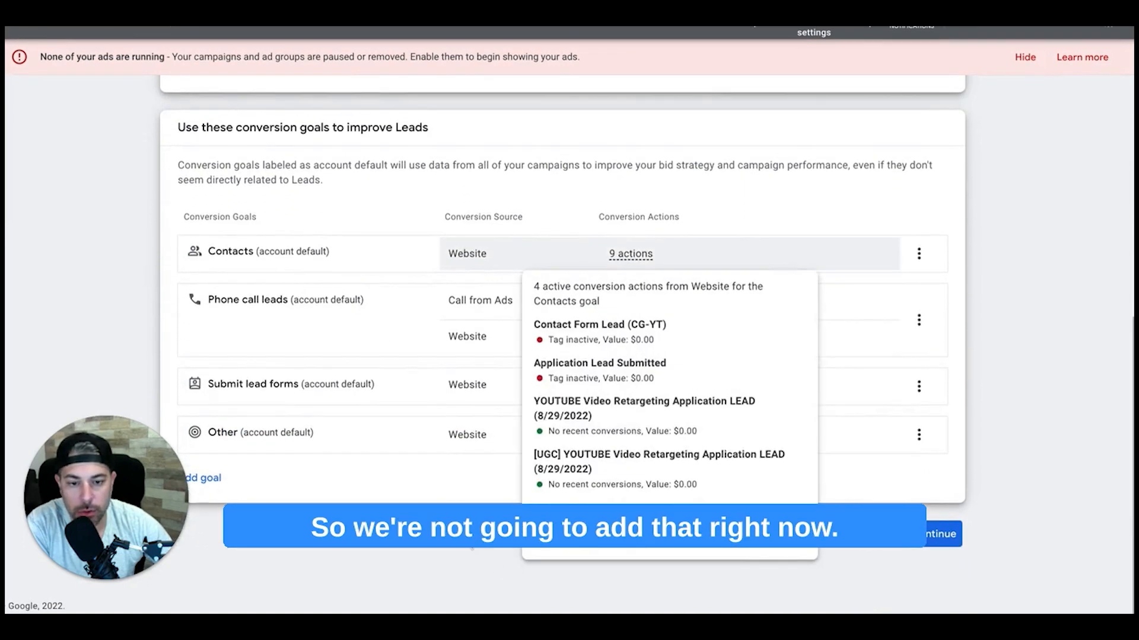
pyautogui.click(934, 543)
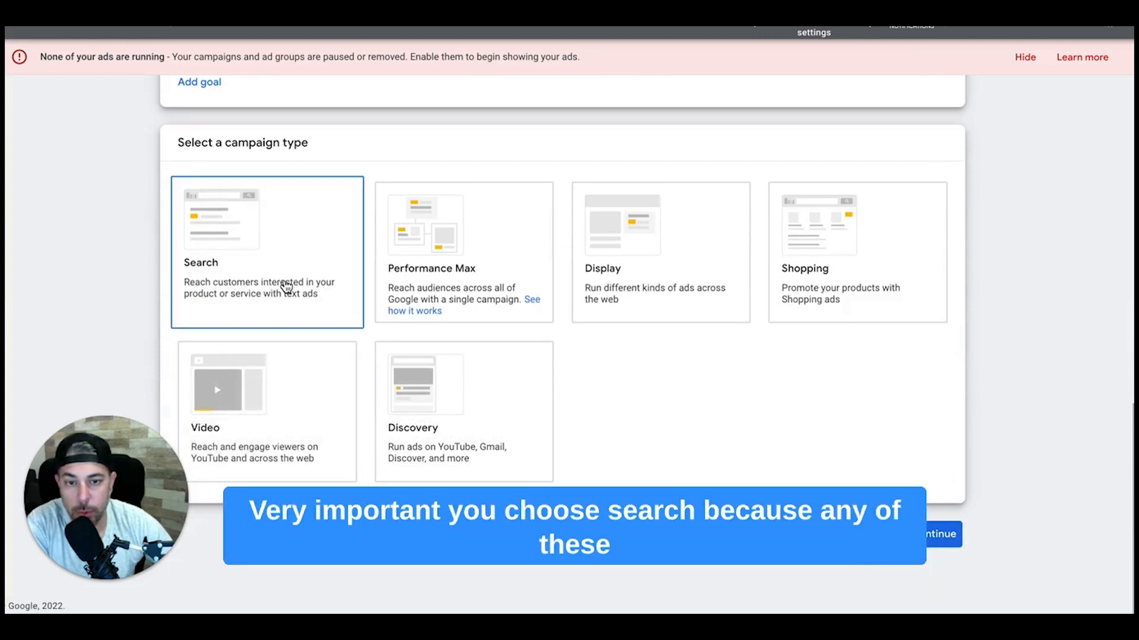
# Step: Choose Search as the campaign type
pyautogui.click(265, 282)
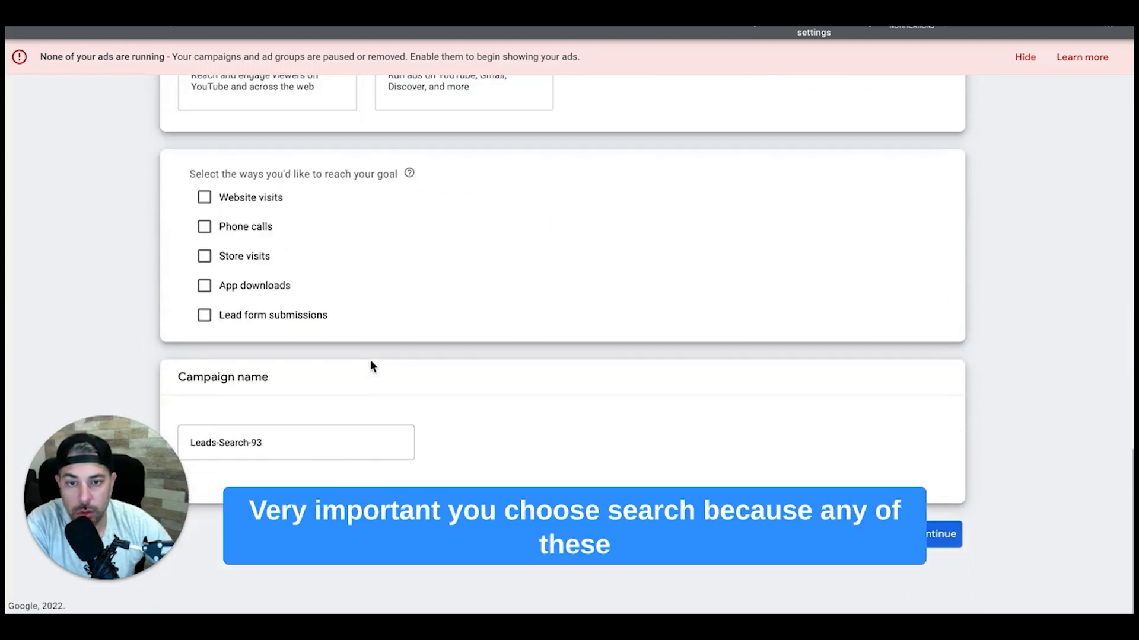
pyautogui.scroll(5, 372, 371)
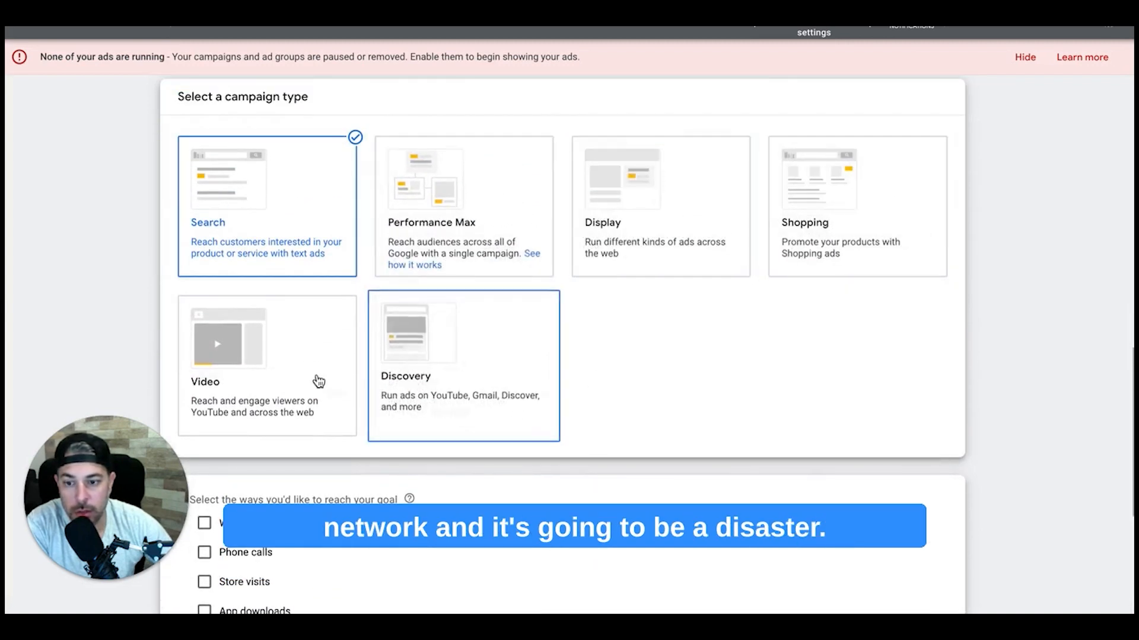
pyautogui.scroll(-3, 640, 415)
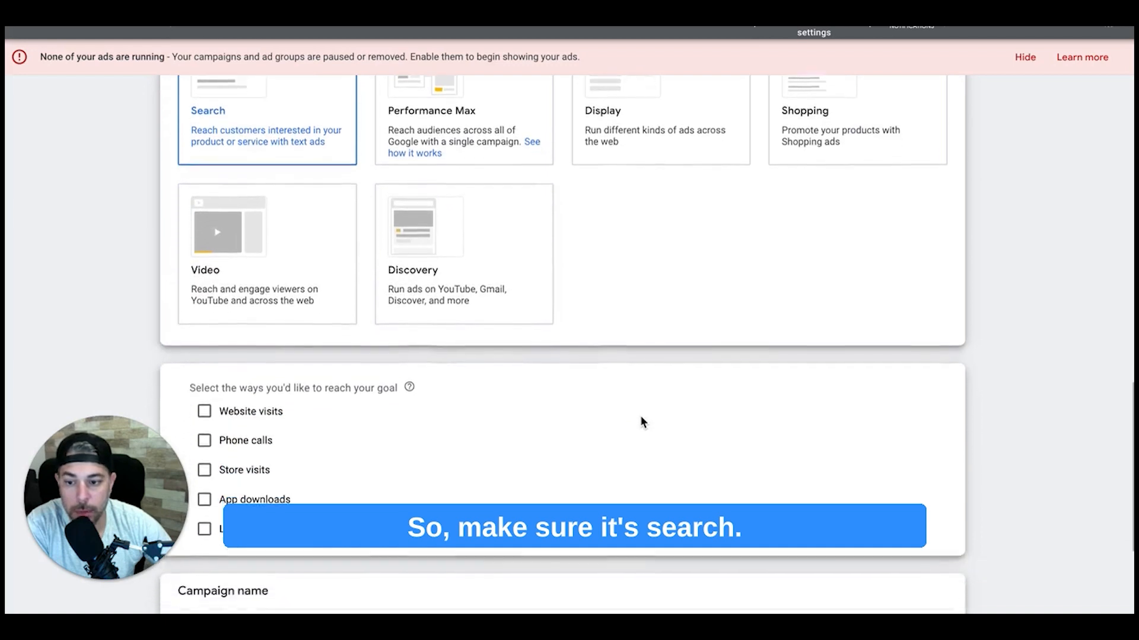
# Step: Select website visits as the way to reach the goal, with clicksgeek.com as the business's website
pyautogui.click(205, 347)
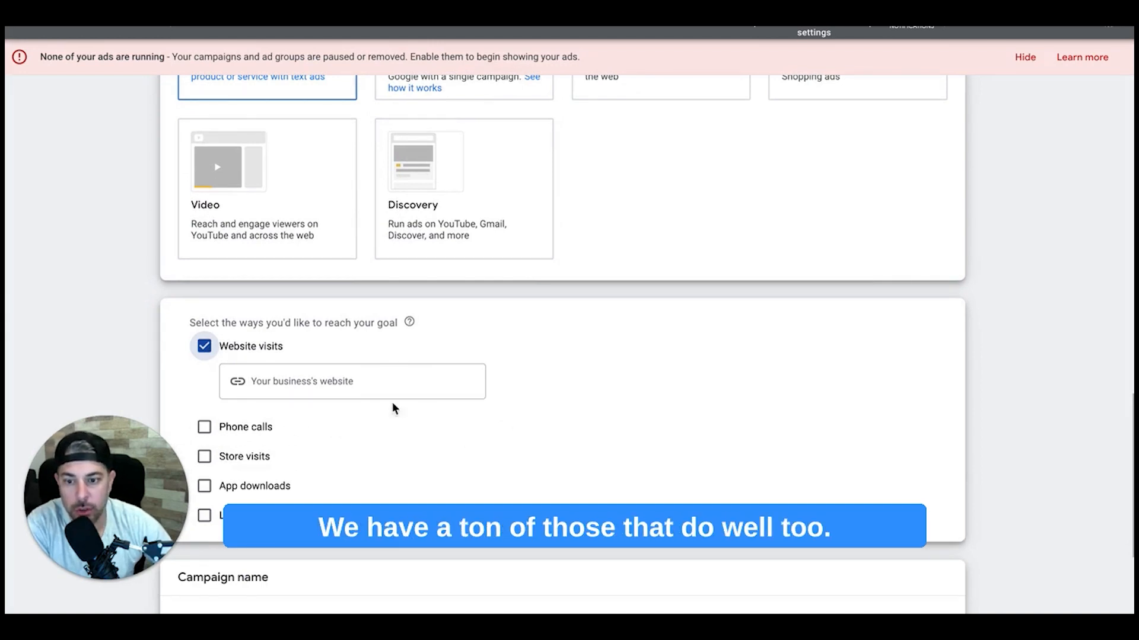
pyautogui.click(311, 382)
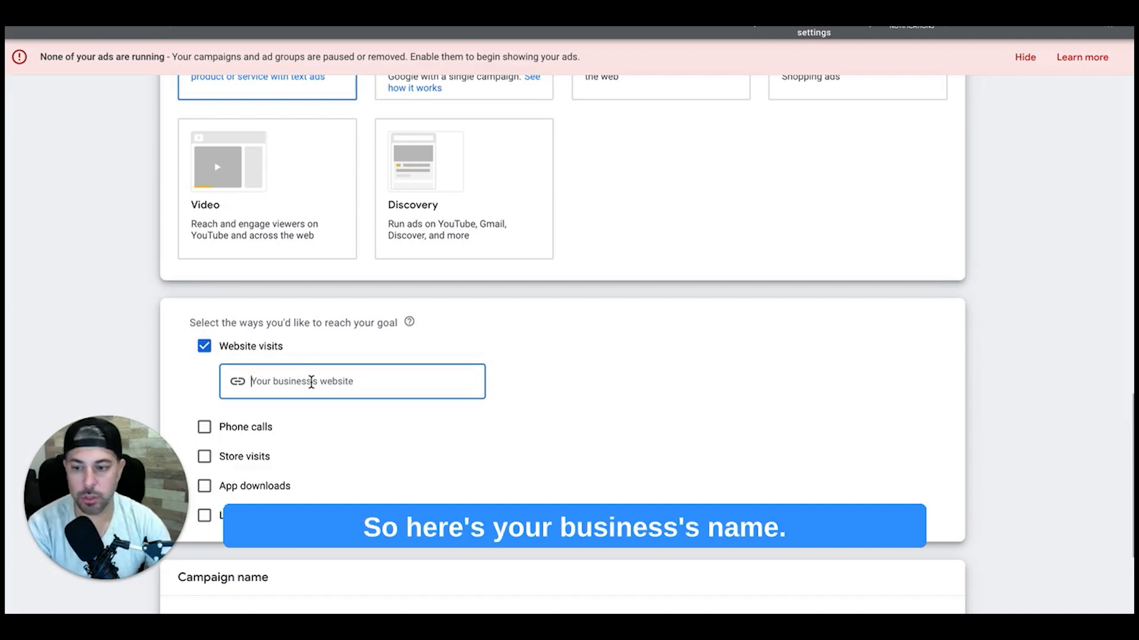
pyautogui.write('clic')
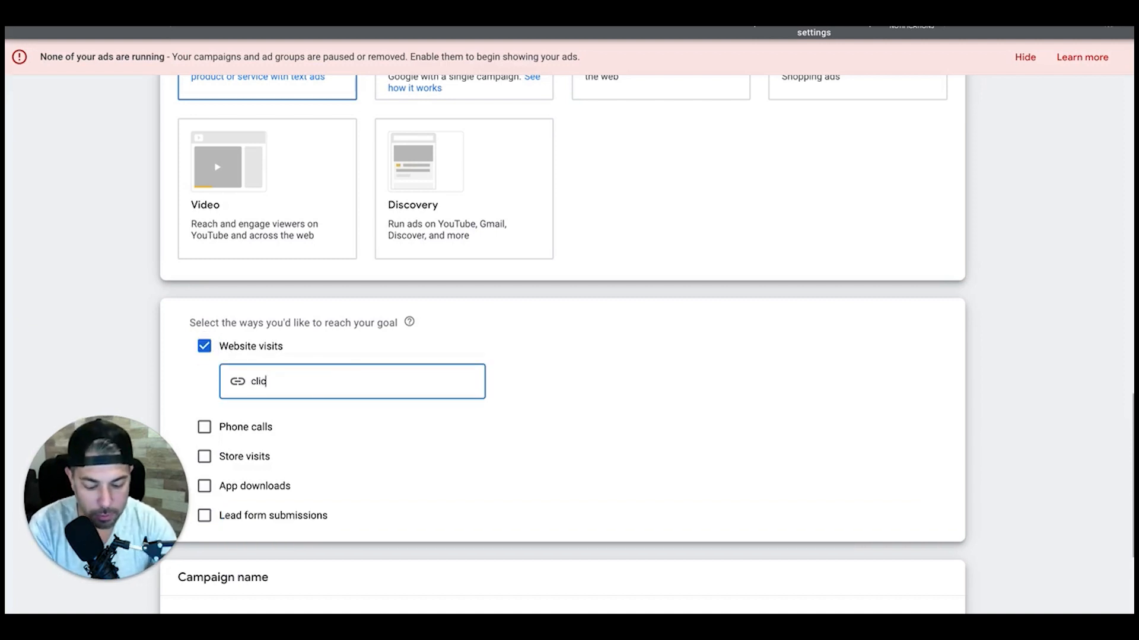
pyautogui.write('ksgeek.com')
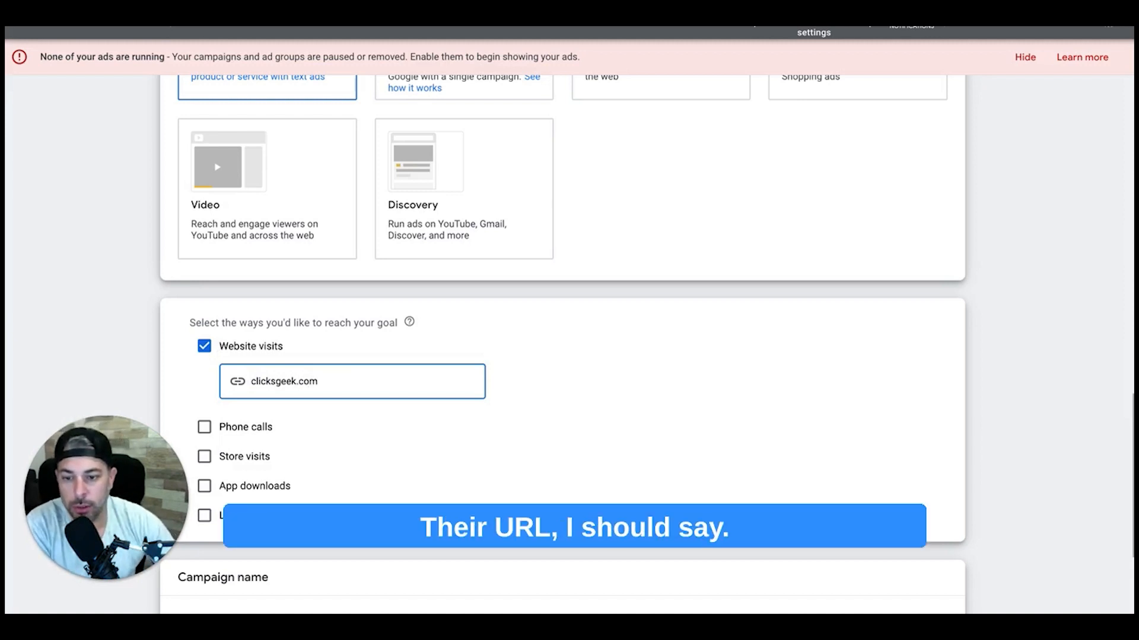
# Step: Name the campaign "WL PPC (Lead Generation)" and continue to the bidding settings
pyautogui.scroll(-3, 383, 421)
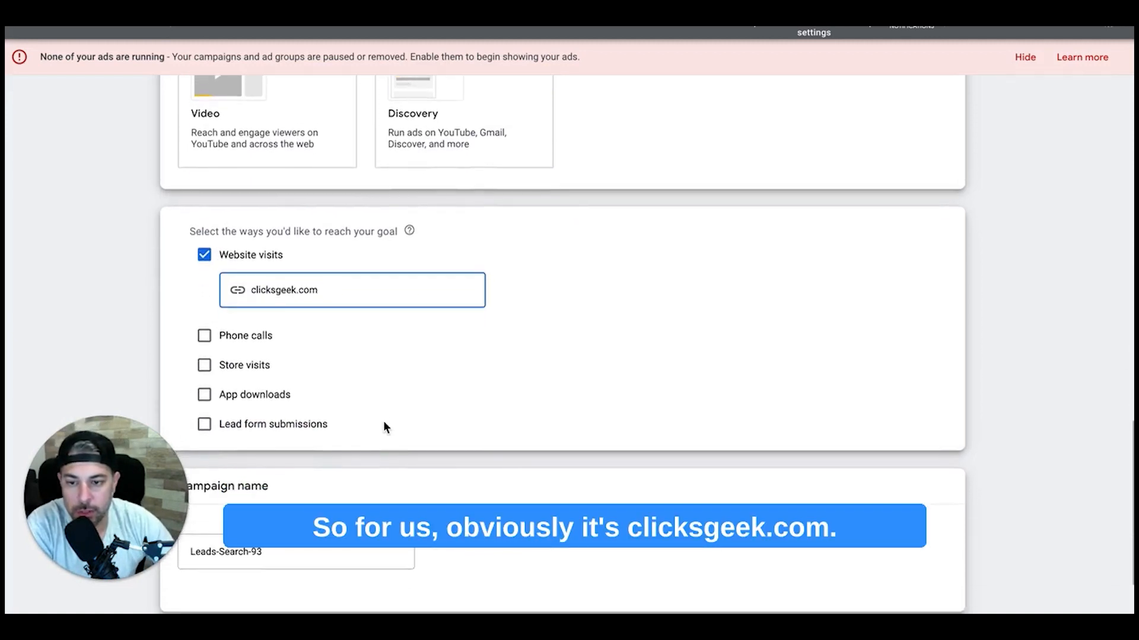
pyautogui.scroll(-1, 370, 379)
pyautogui.click(253, 444)
pyautogui.tripleClick(253, 444)
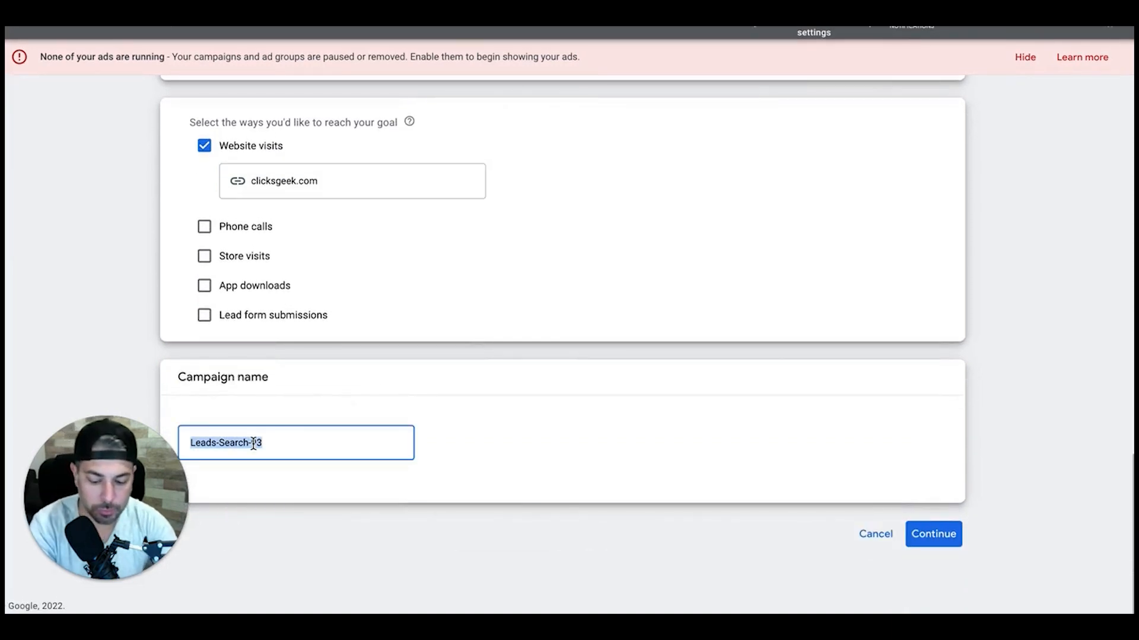
pyautogui.write('WL PPC')
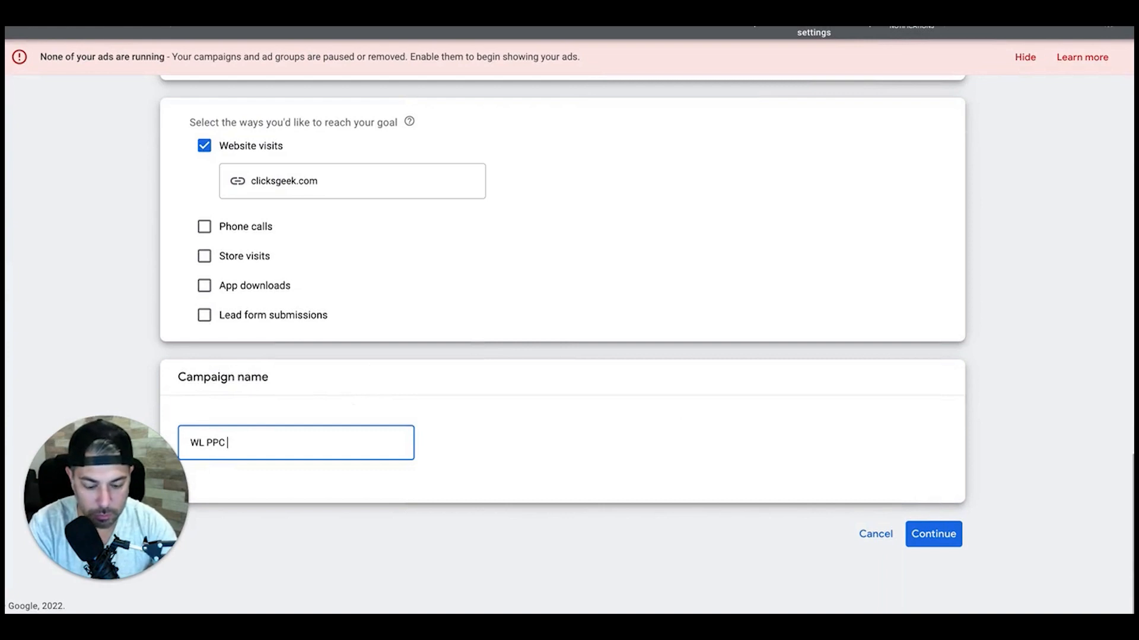
pyautogui.write(' (Lead')
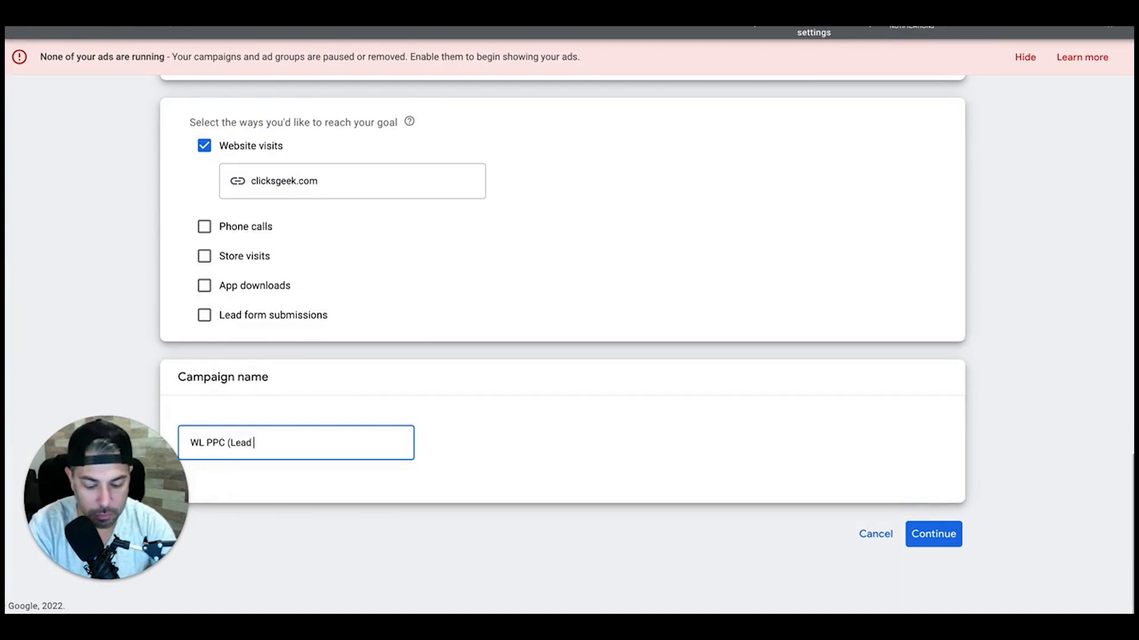
pyautogui.write(' Generation')
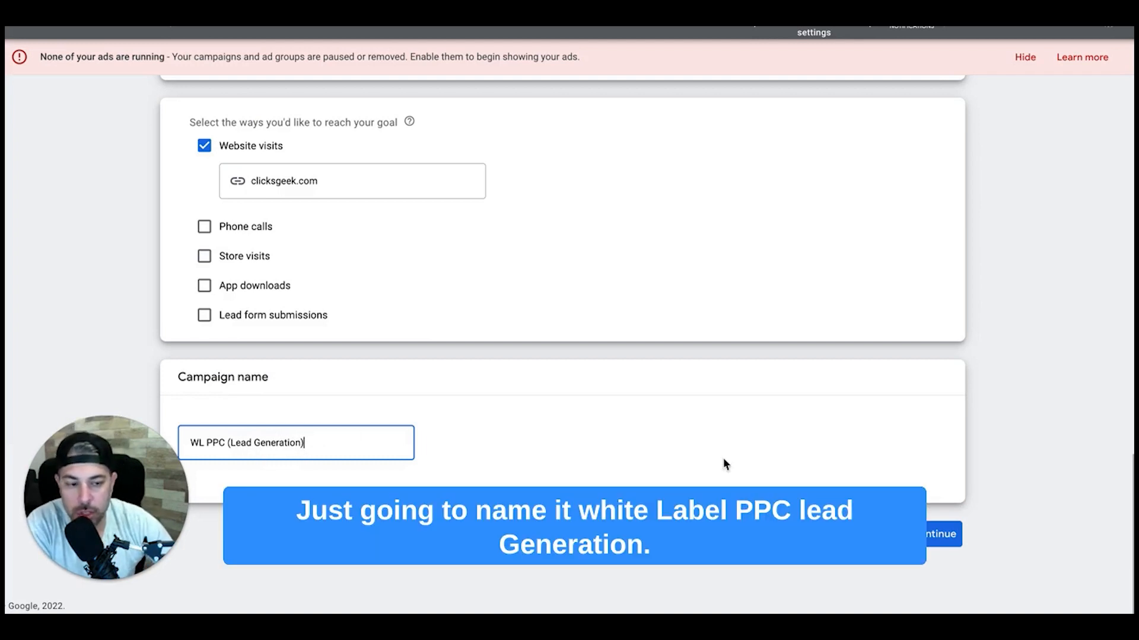
pyautogui.scroll(2, 527, 396)
pyautogui.scroll(-2, 527, 396)
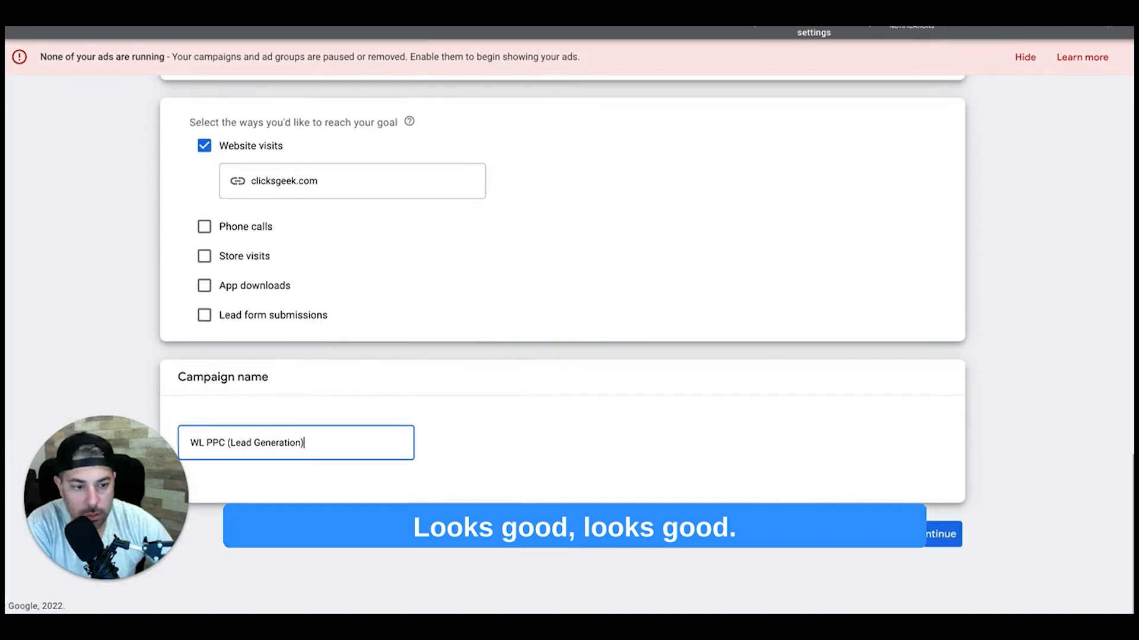
pyautogui.click(942, 536)
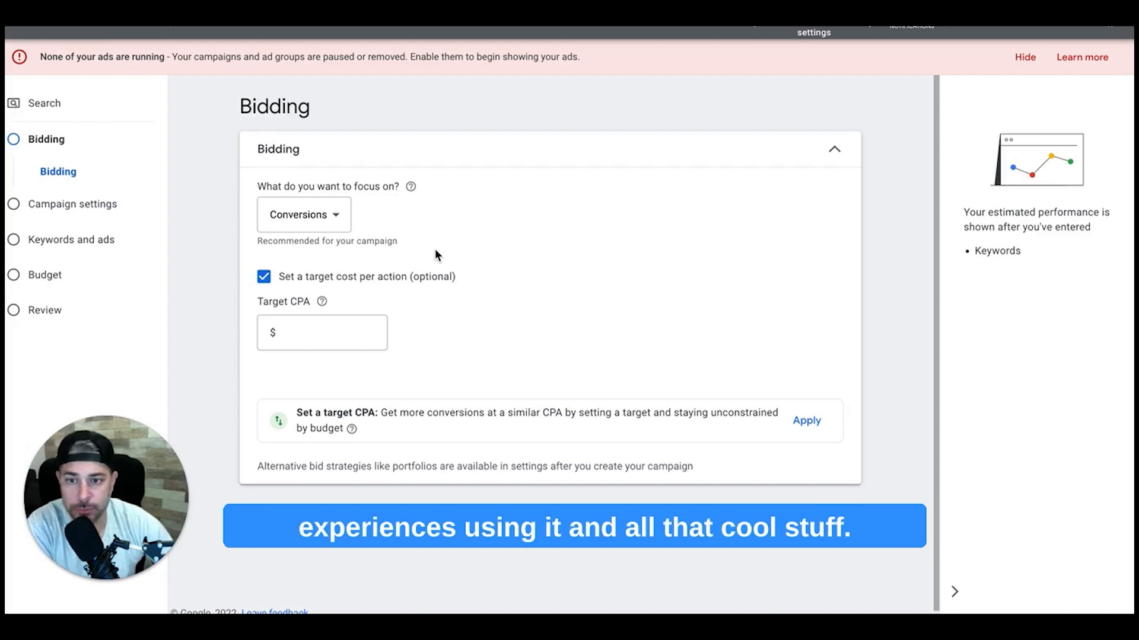
# Step: Turn off the target cost per action and set the bidding focus to Clicks
pyautogui.click(337, 218)
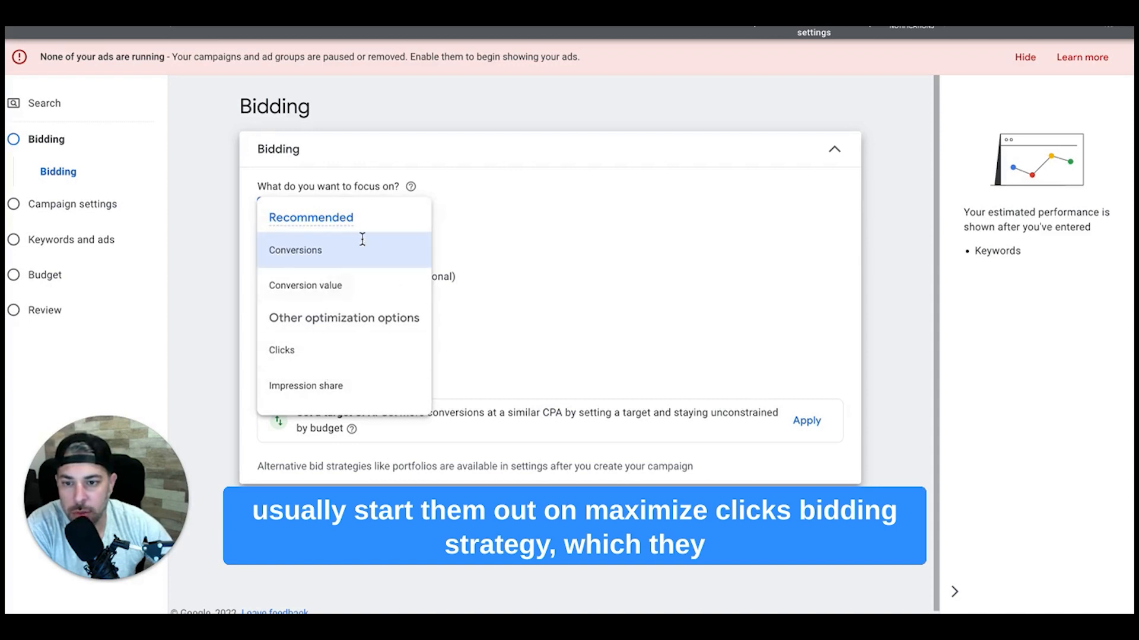
pyautogui.click(506, 368)
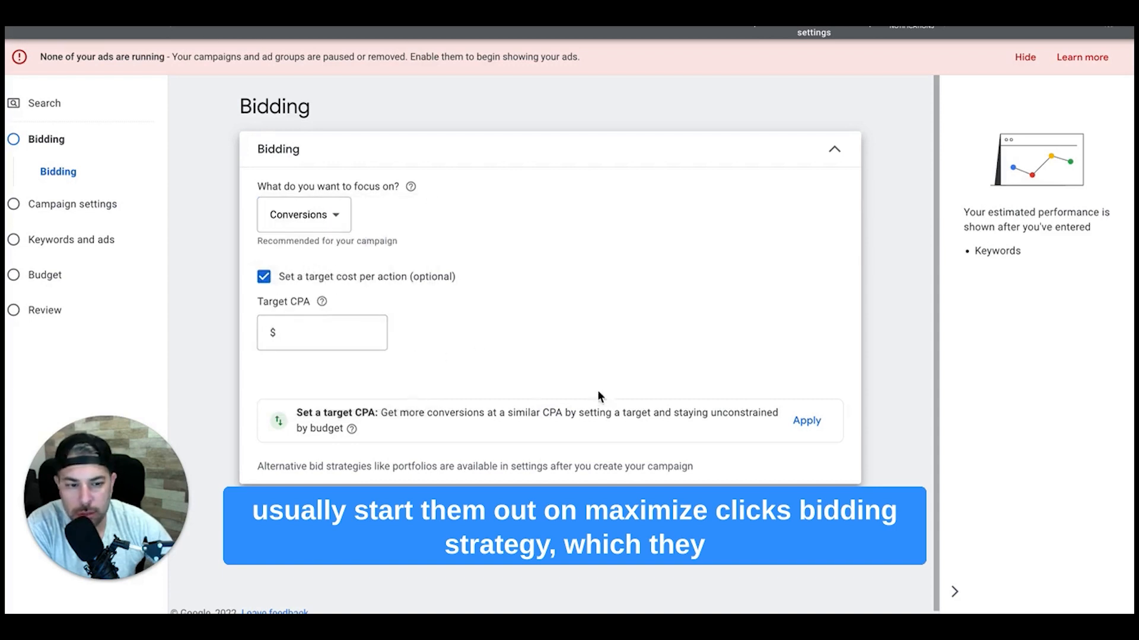
pyautogui.scroll(-1, 415, 418)
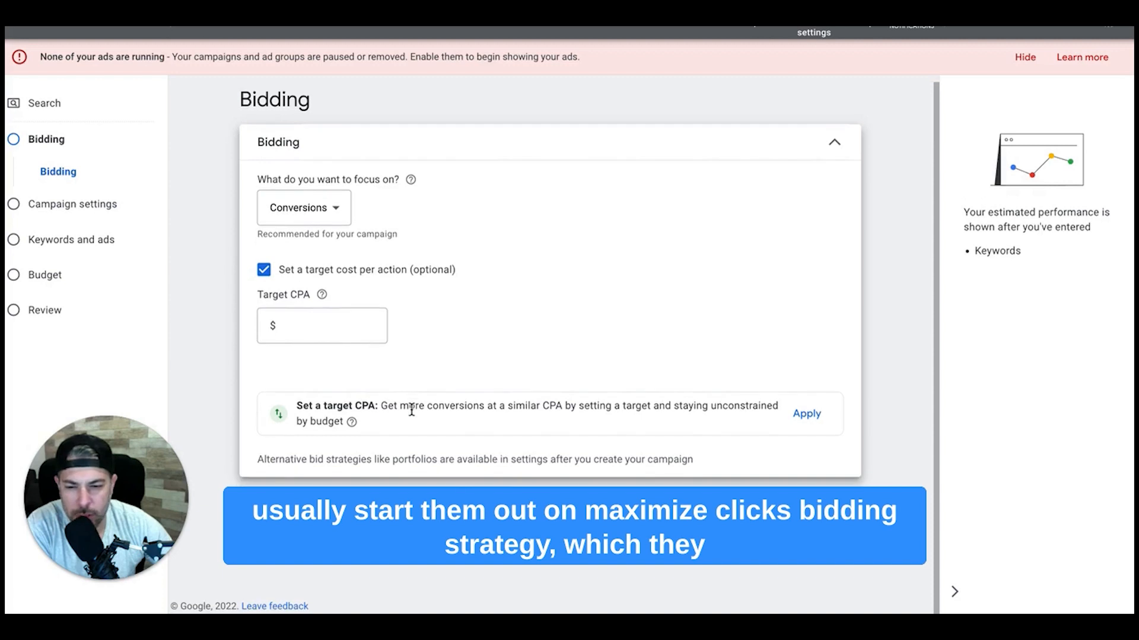
pyautogui.click(264, 271)
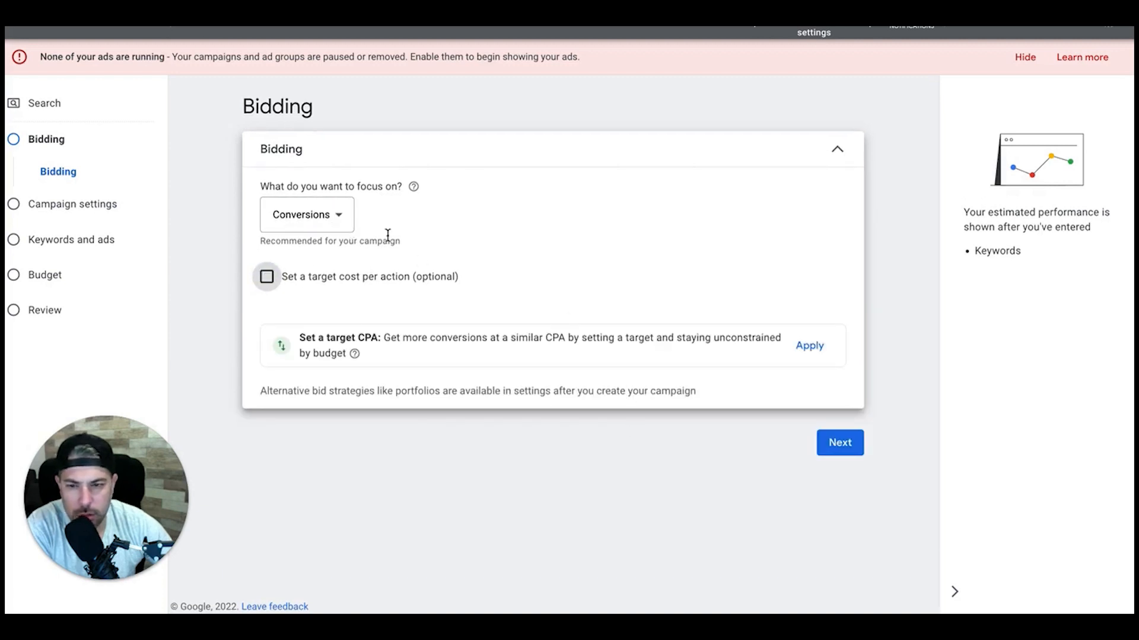
pyautogui.click(339, 215)
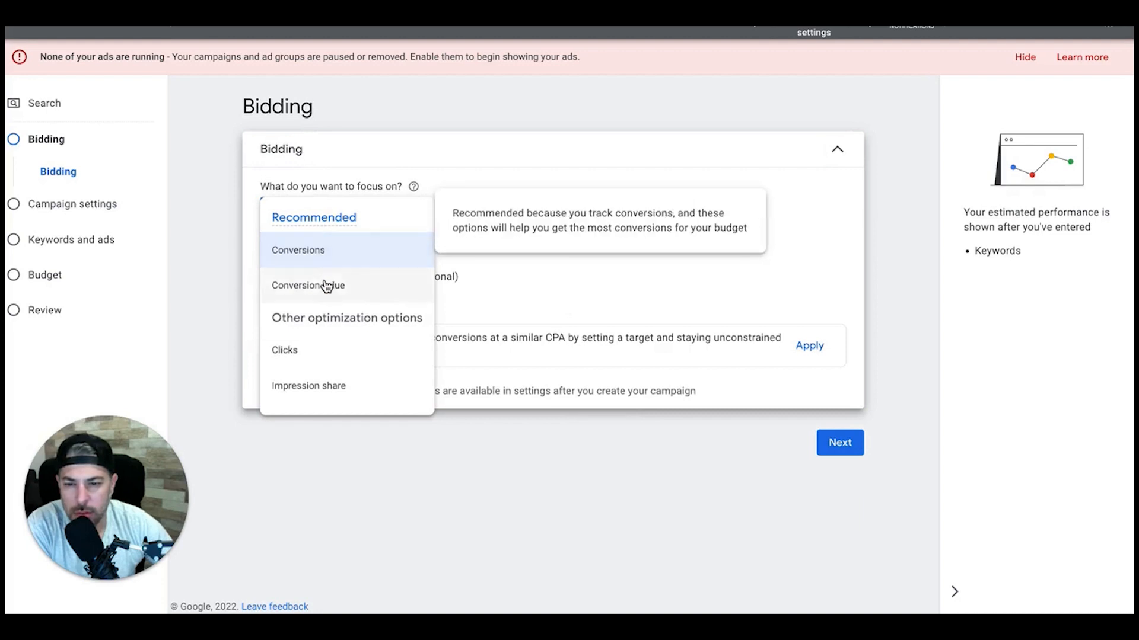
pyautogui.click(300, 354)
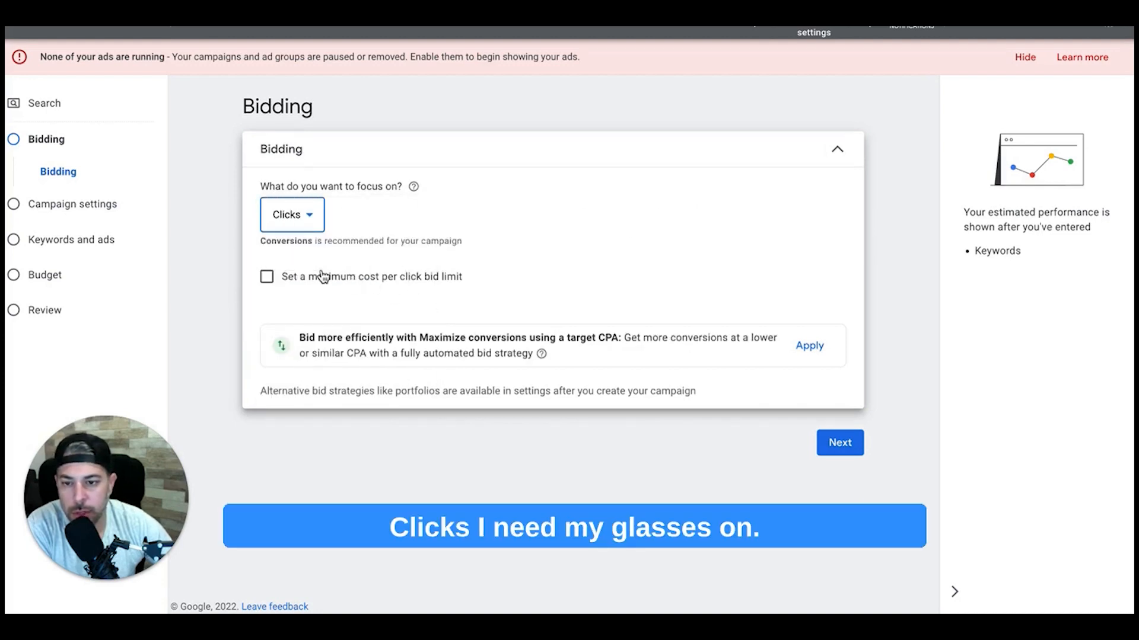
# Step: Set a maximum cost per click bid limit of $41.22 and continue to the campaign settings
pyautogui.click(266, 277)
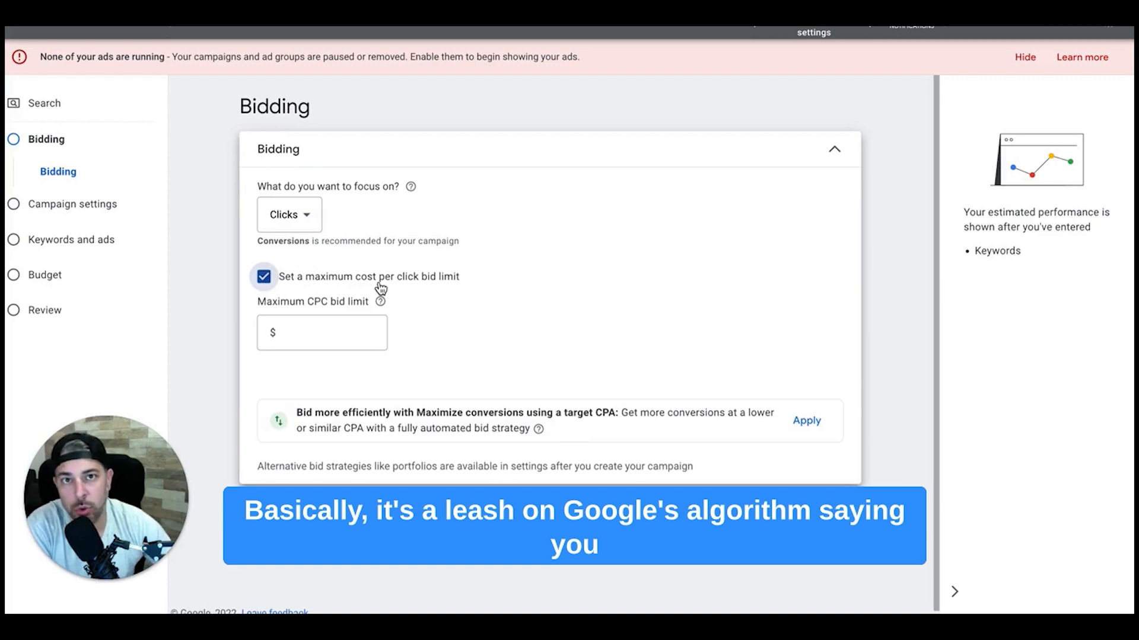
pyautogui.click(309, 331)
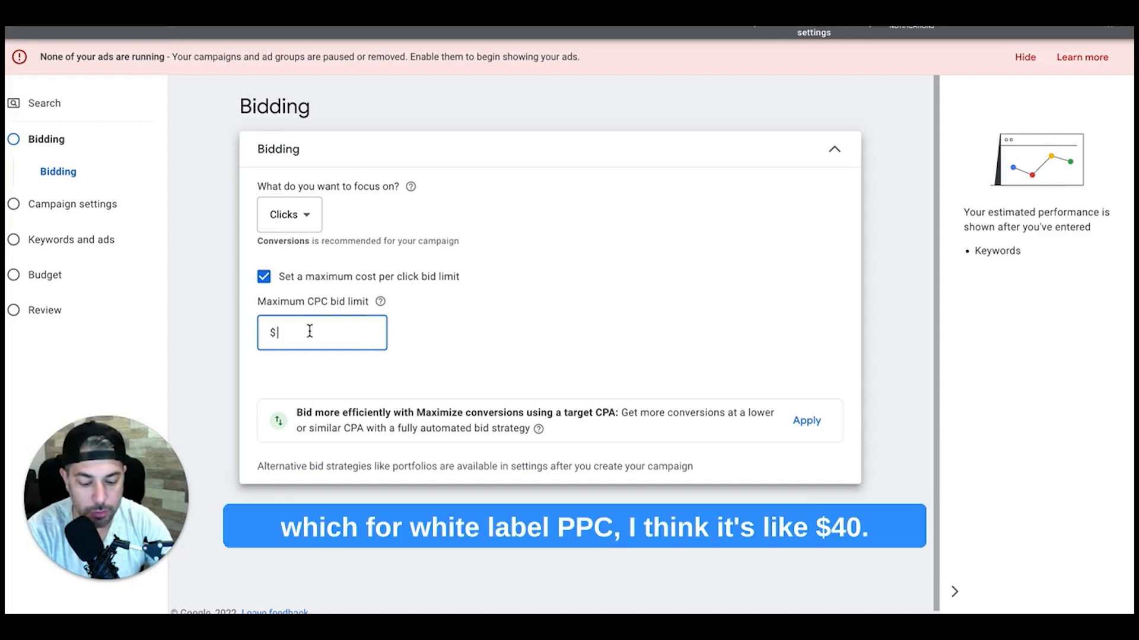
pyautogui.write('41')
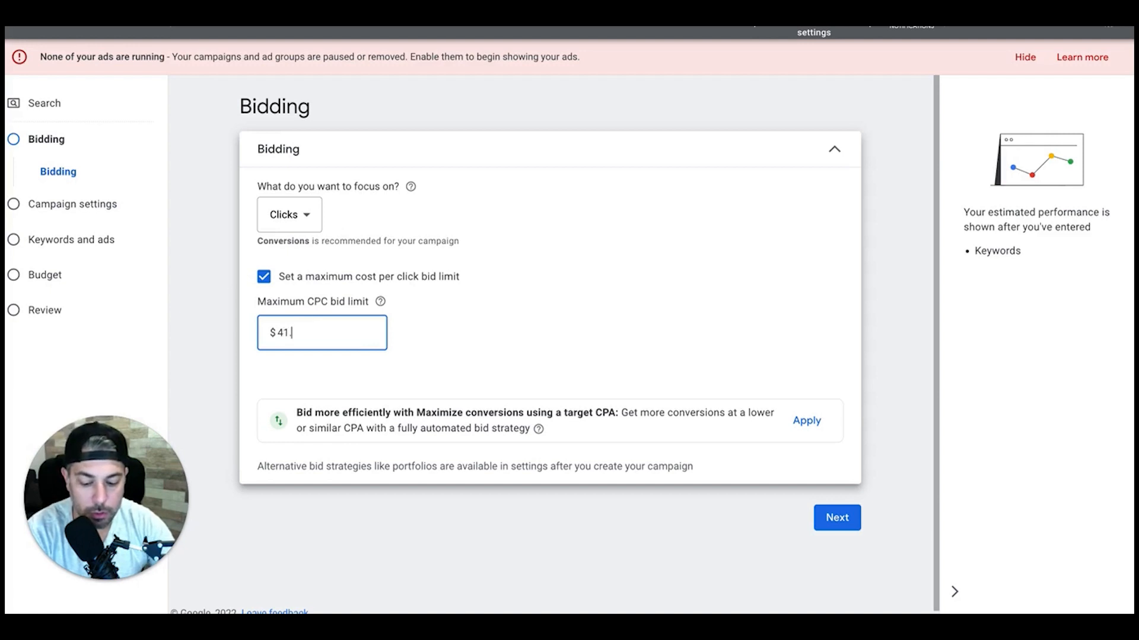
pyautogui.write('.22')
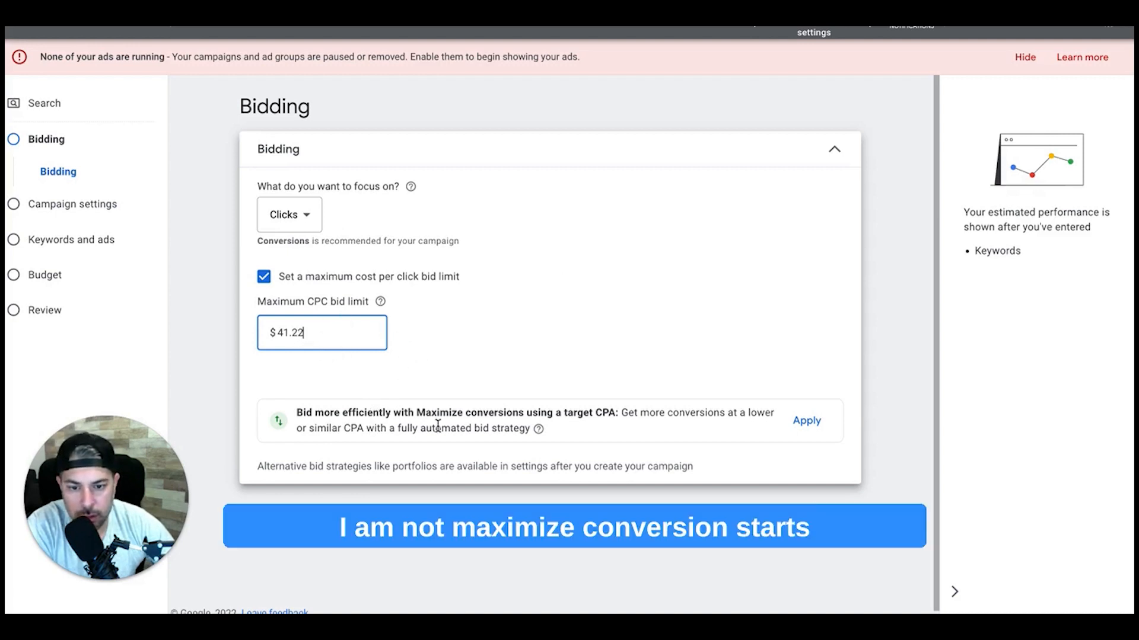
pyautogui.scroll(-1, 587, 350)
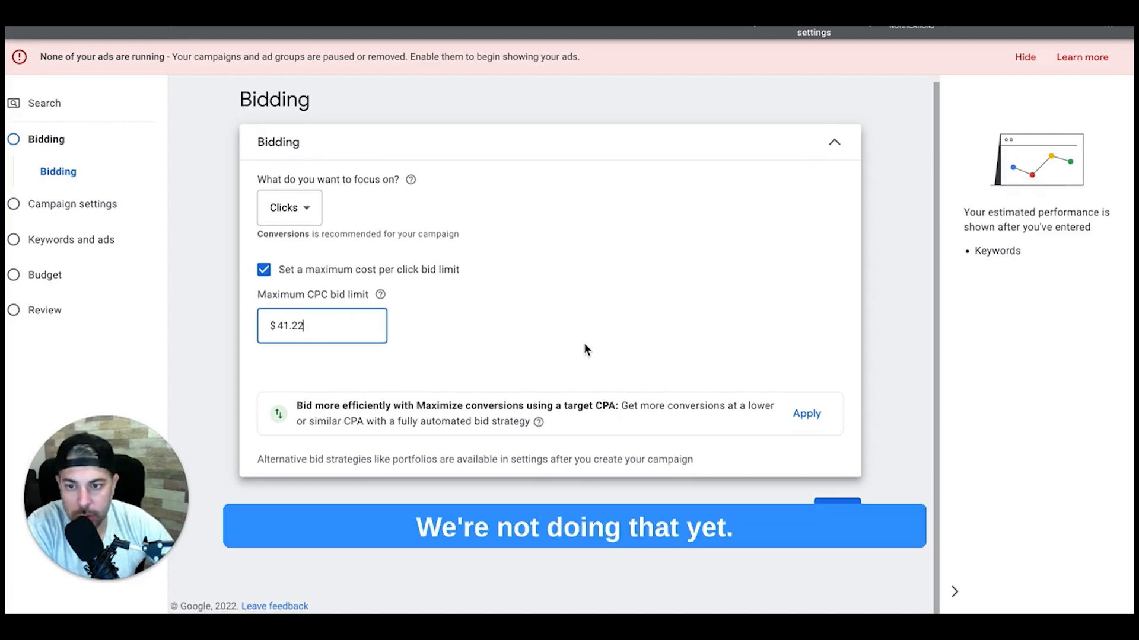
pyautogui.click(837, 513)
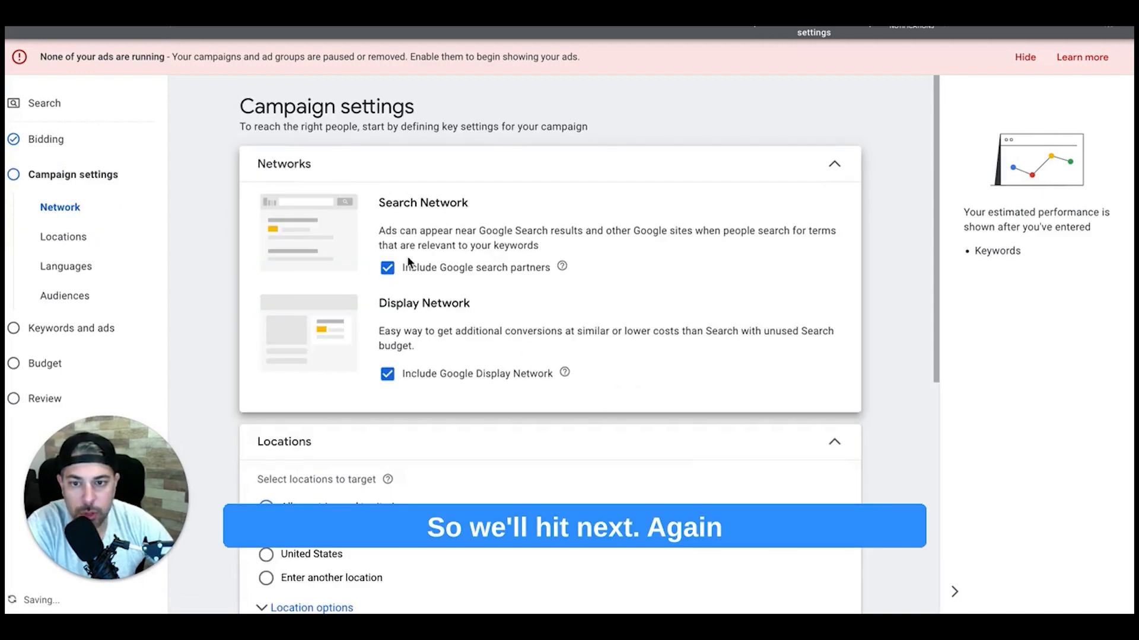
# Step: Exclude the Google Display Network from the campaign and set the targeted location to United States
pyautogui.click(388, 375)
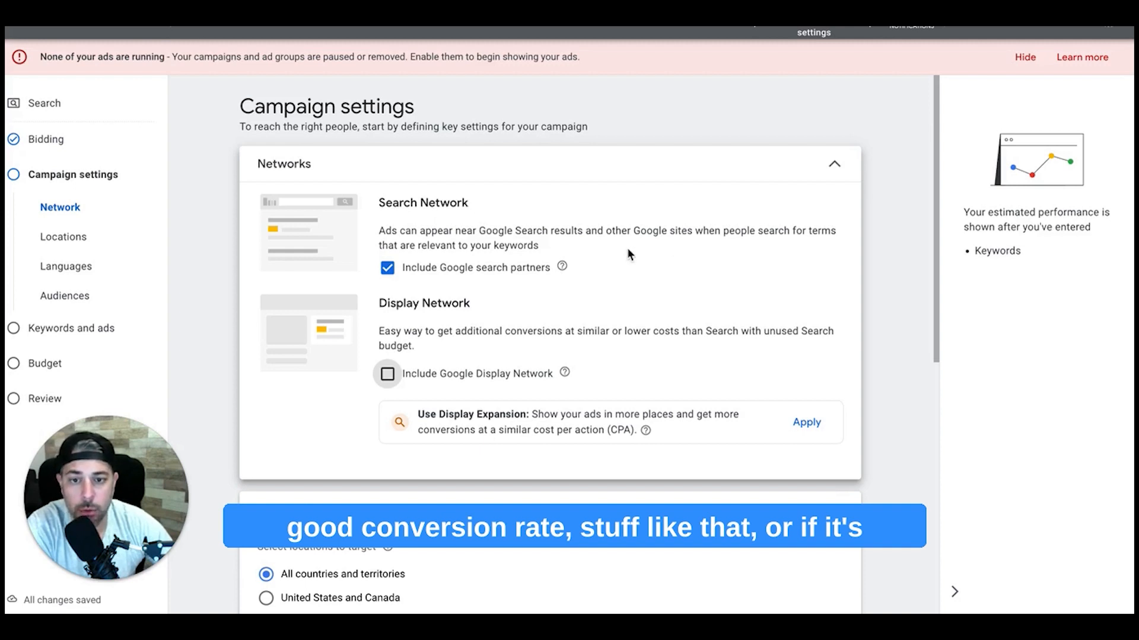
pyautogui.scroll(-2, 438, 239)
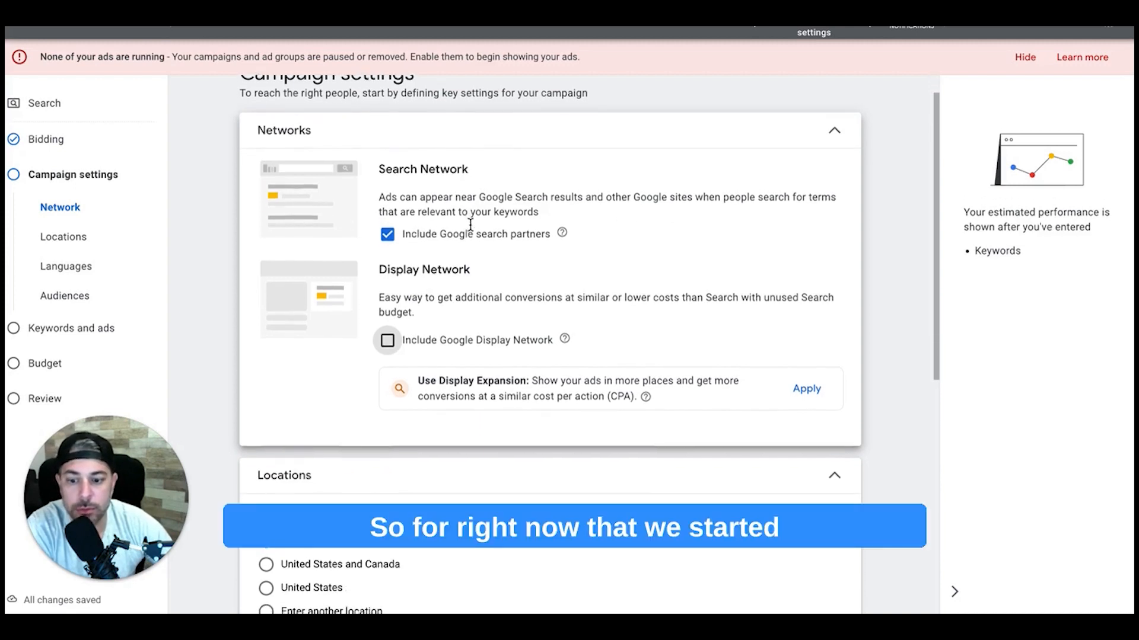
pyautogui.scroll(-5, 408, 205)
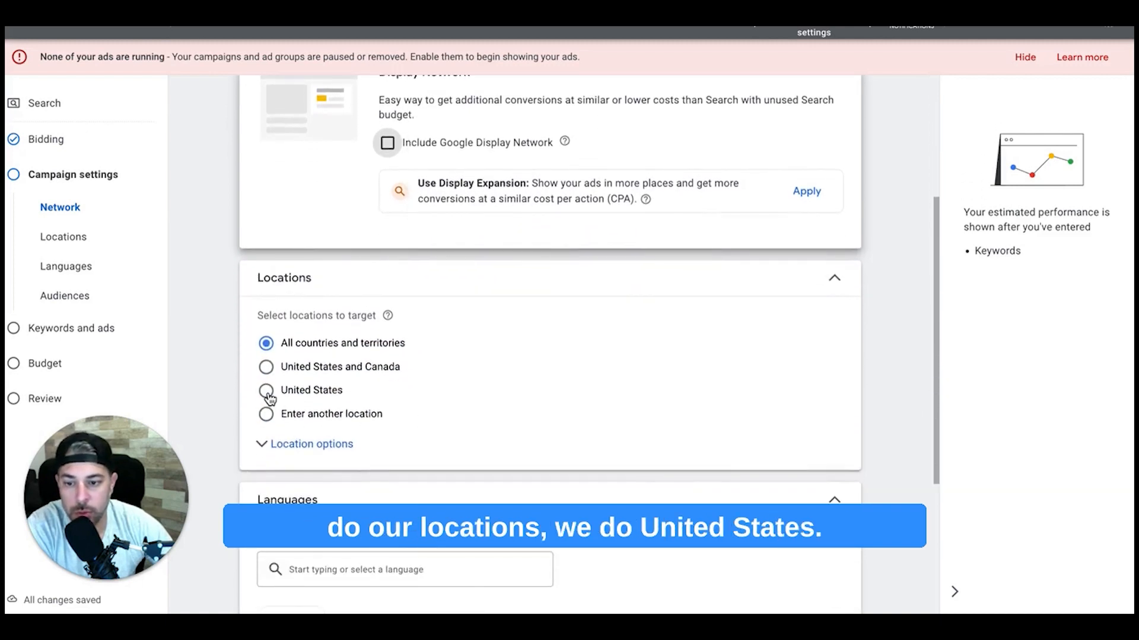
pyautogui.click(266, 392)
pyautogui.scroll(-1, 354, 401)
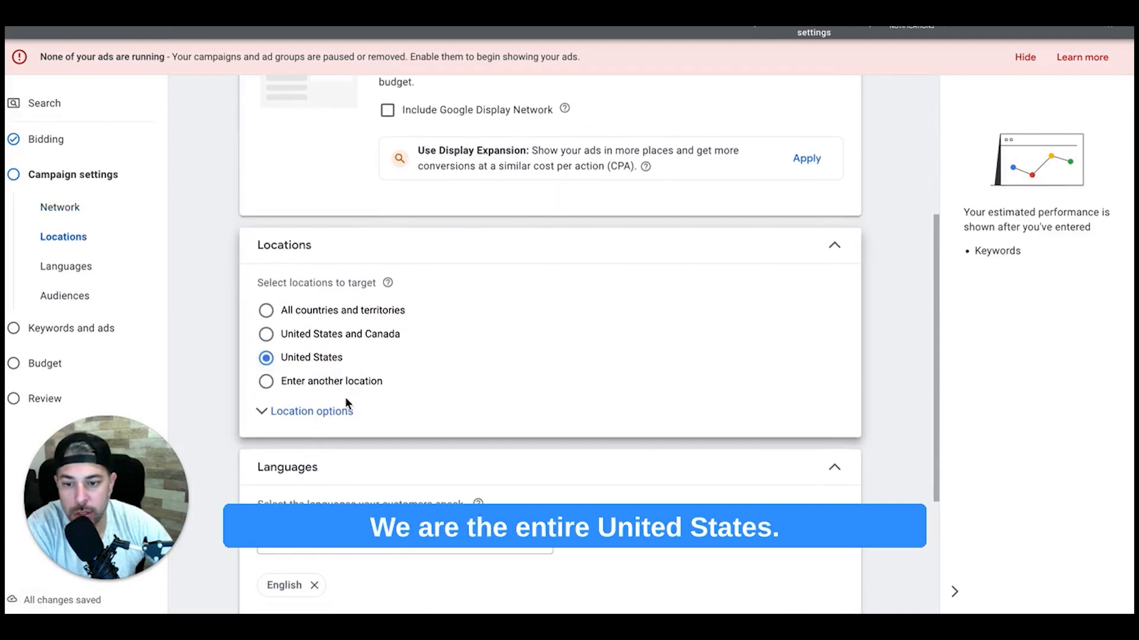
# Step: Restrict location targeting to "Presence: People in or regularly in your targeted locations"
pyautogui.click(354, 420)
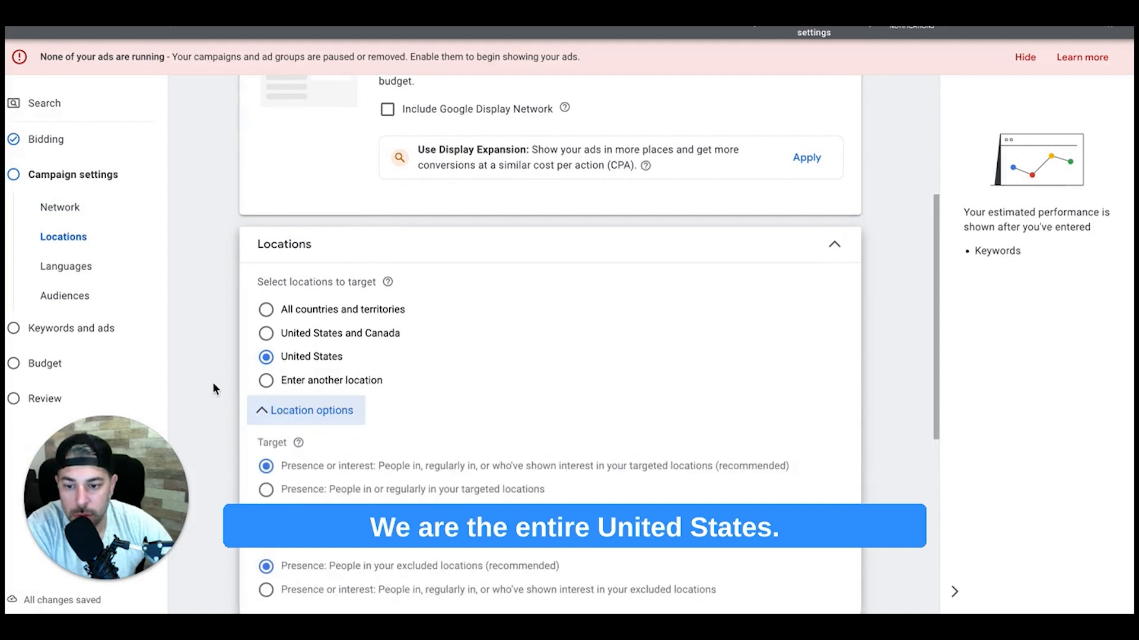
pyautogui.scroll(-3, 212, 382)
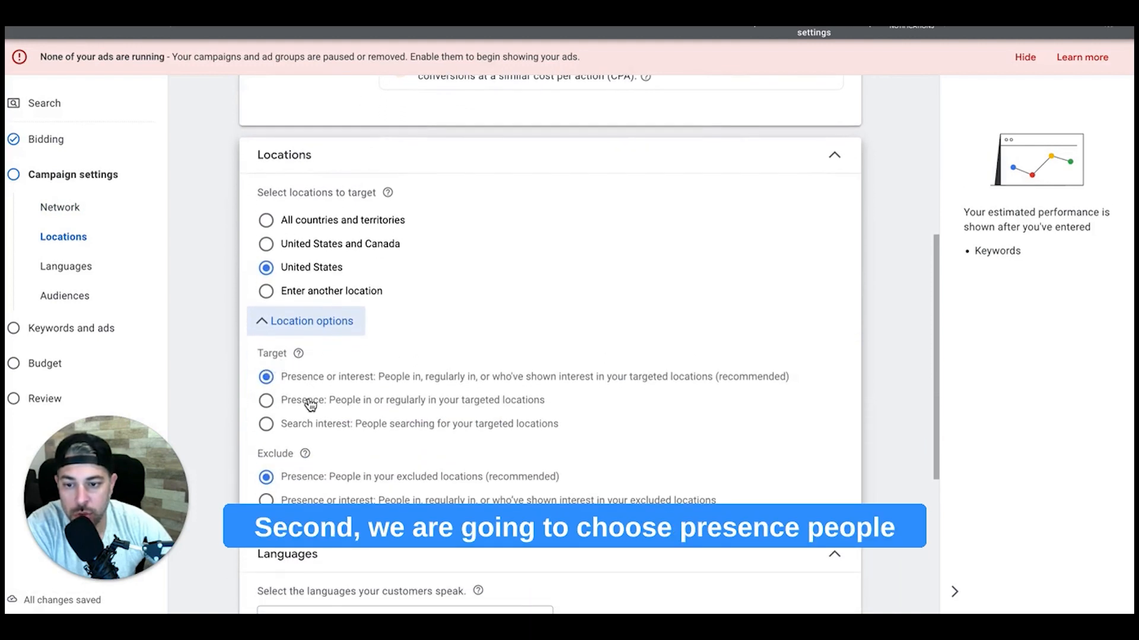
pyautogui.click(267, 401)
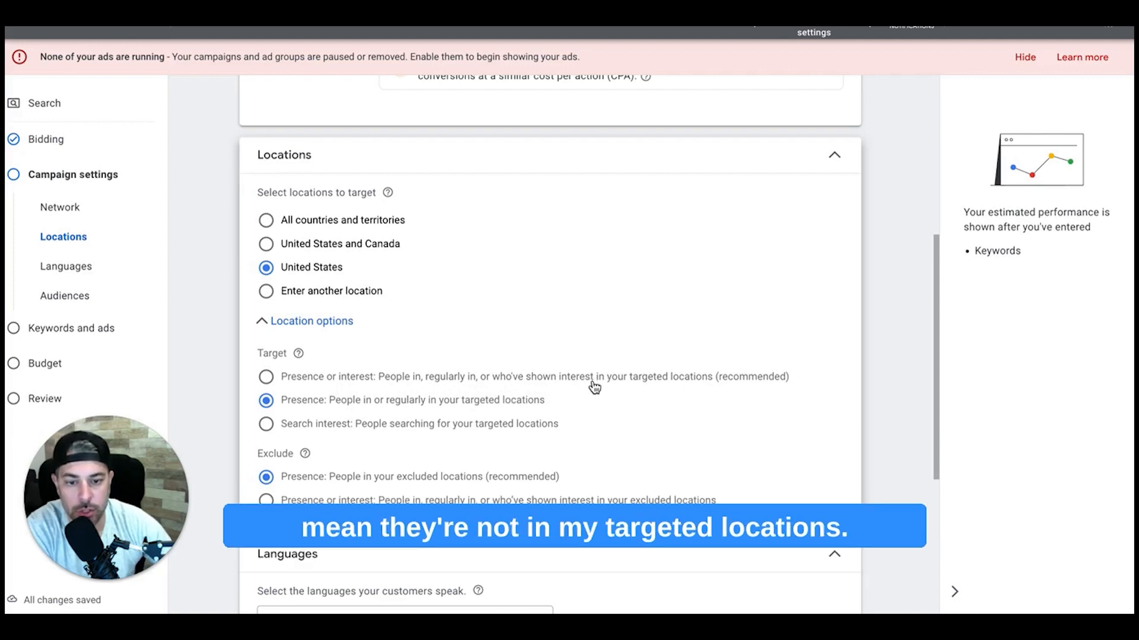
# Step: Review the language and additional campaign settings, keeping them as they are, and continue to keywords and ads
pyautogui.scroll(-3, 410, 302)
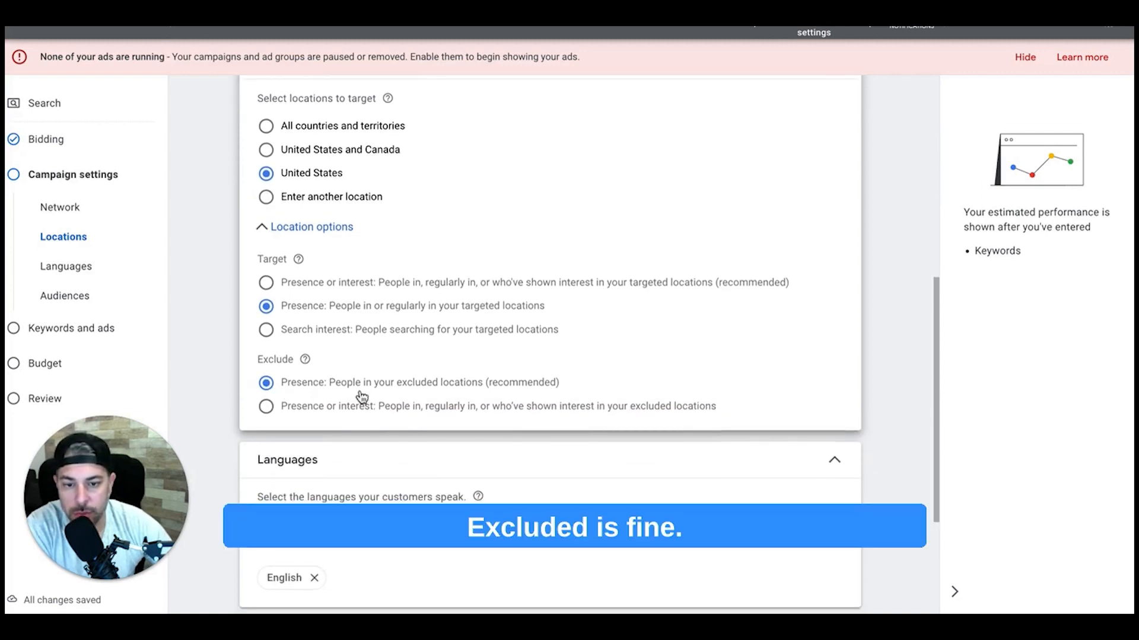
pyautogui.scroll(-2, 439, 305)
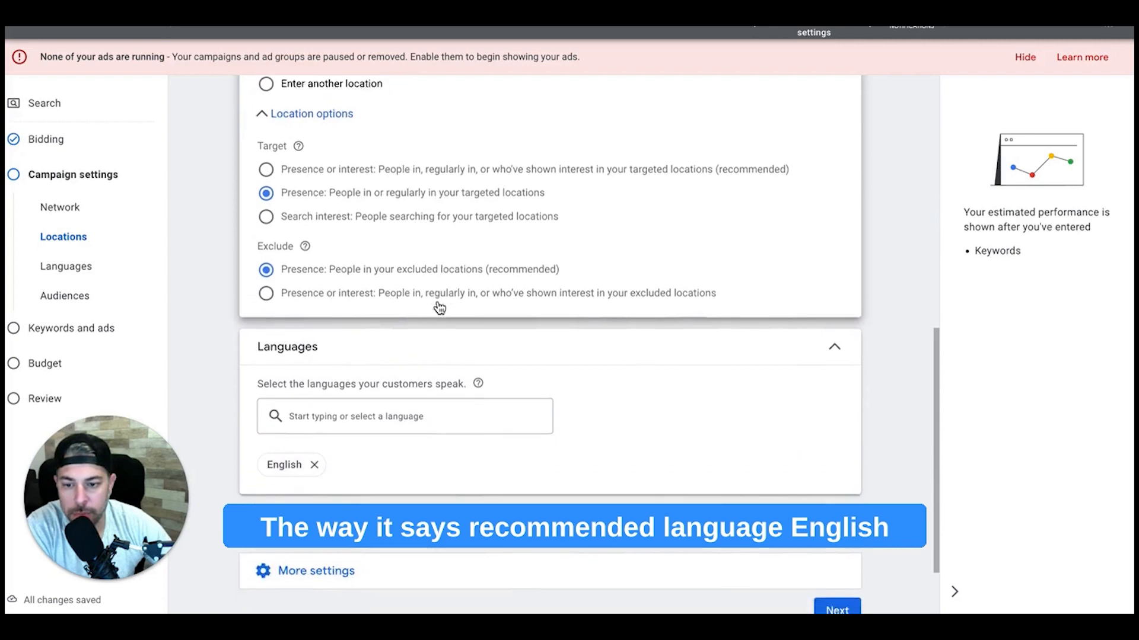
pyautogui.scroll(-2, 439, 306)
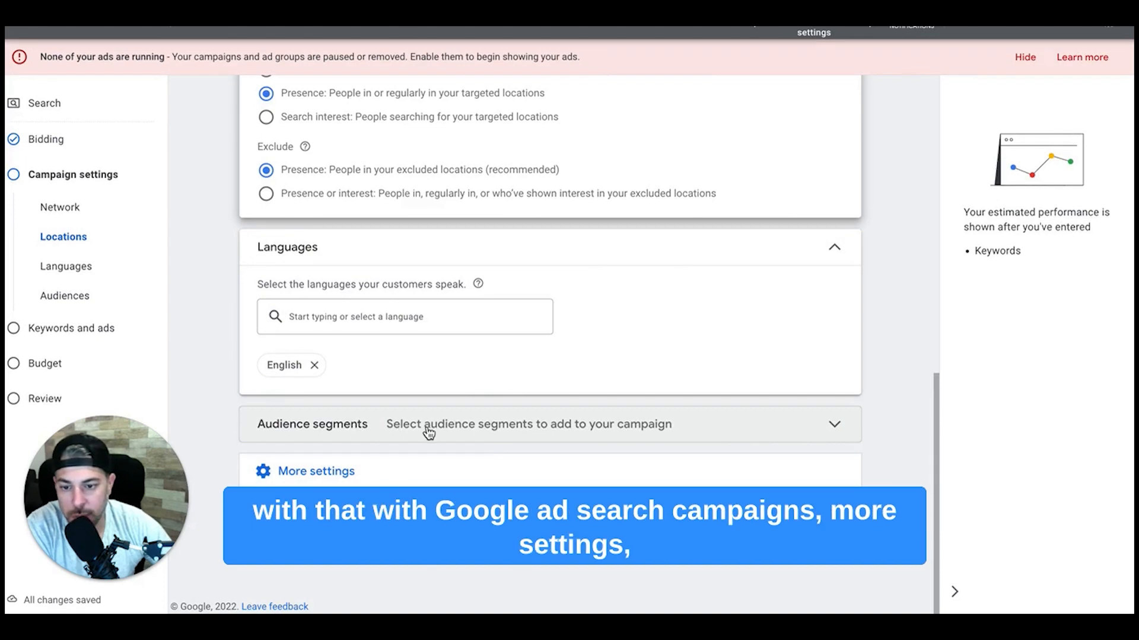
pyautogui.click(332, 478)
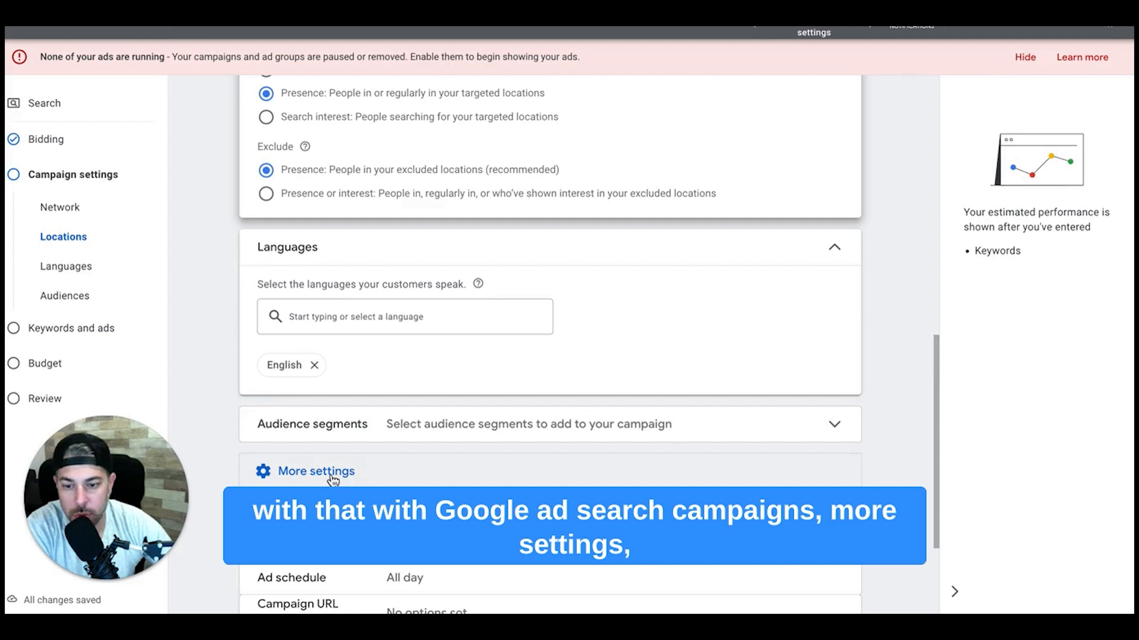
pyautogui.scroll(-2, 531, 431)
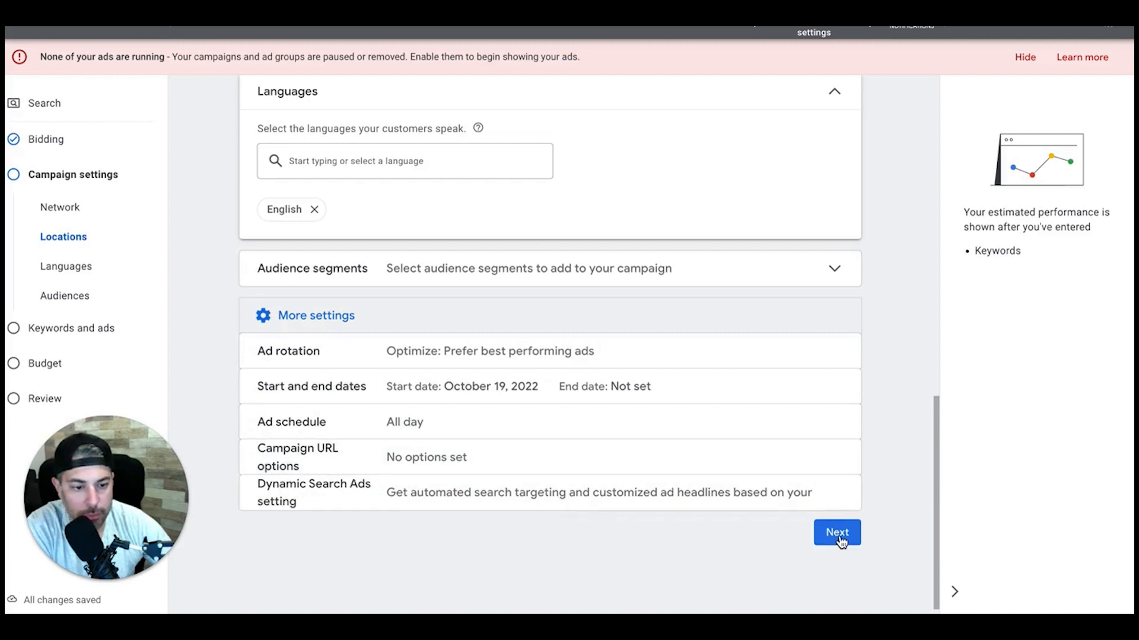
pyautogui.click(837, 533)
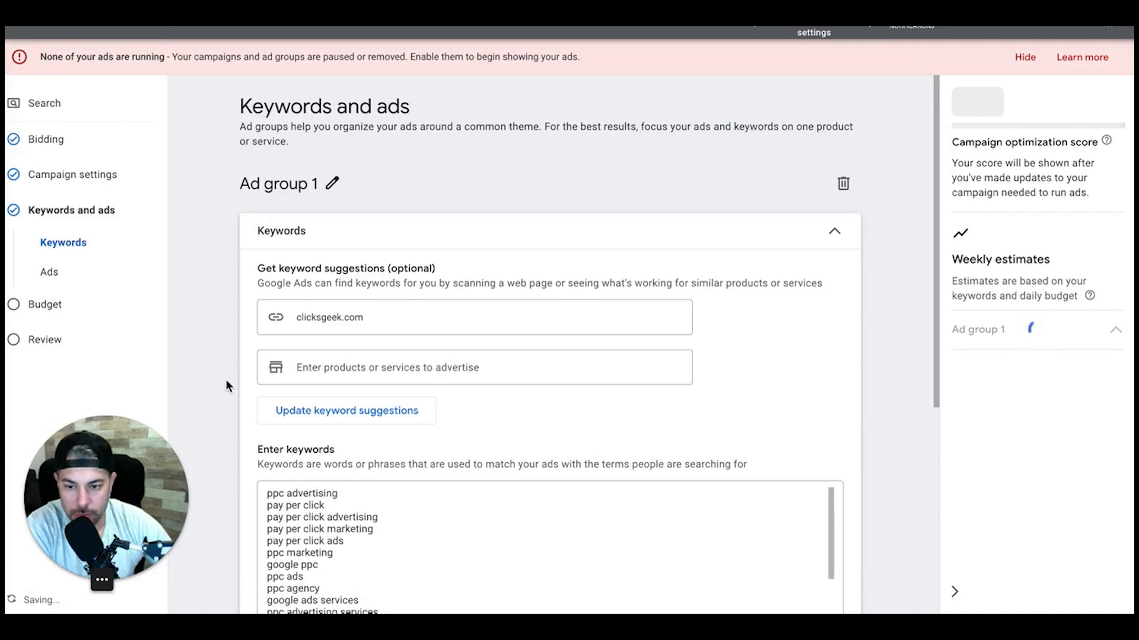
# Step: Delete all of the suggested keywords from the first ad group's keyword list
pyautogui.scroll(-2, 233, 319)
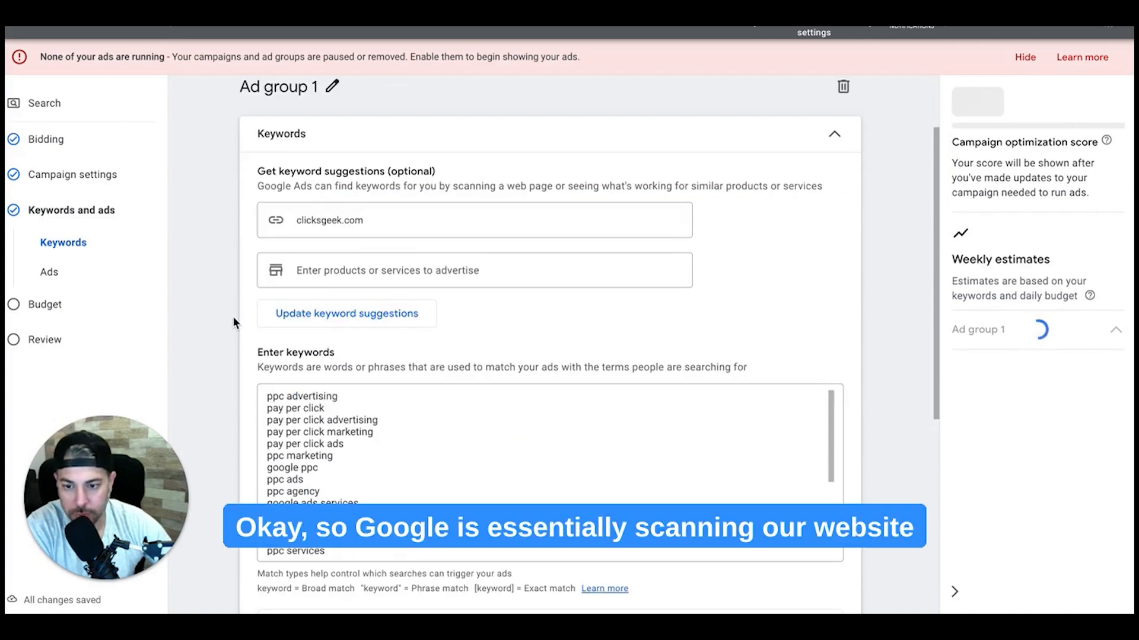
pyautogui.scroll(-2, 327, 422)
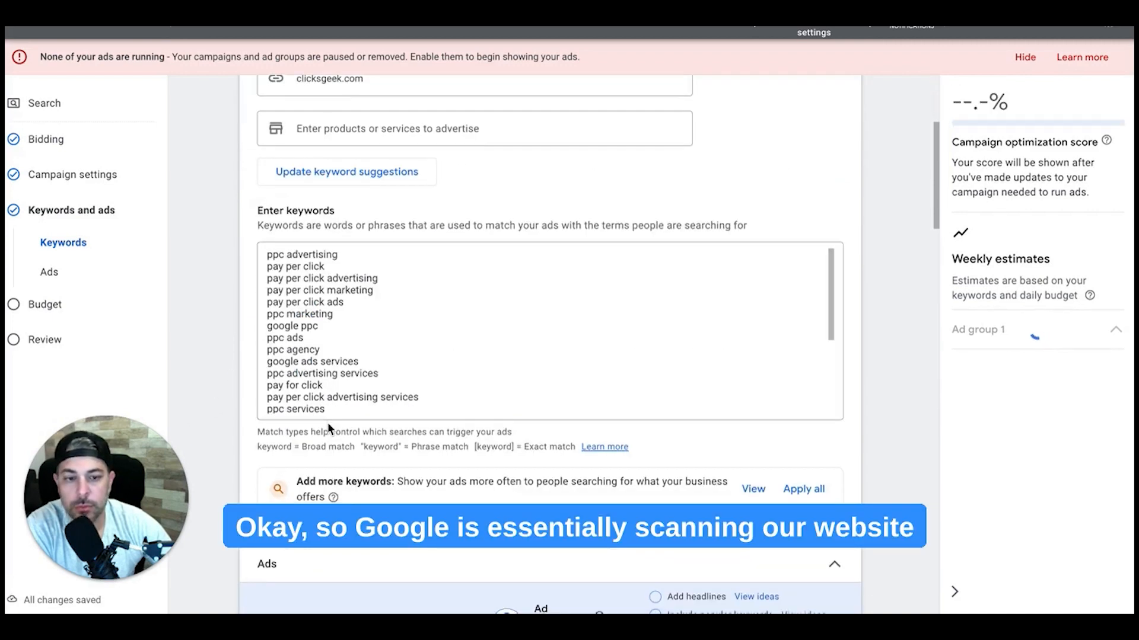
pyautogui.scroll(-3, 208, 300)
pyautogui.scroll(4, 208, 300)
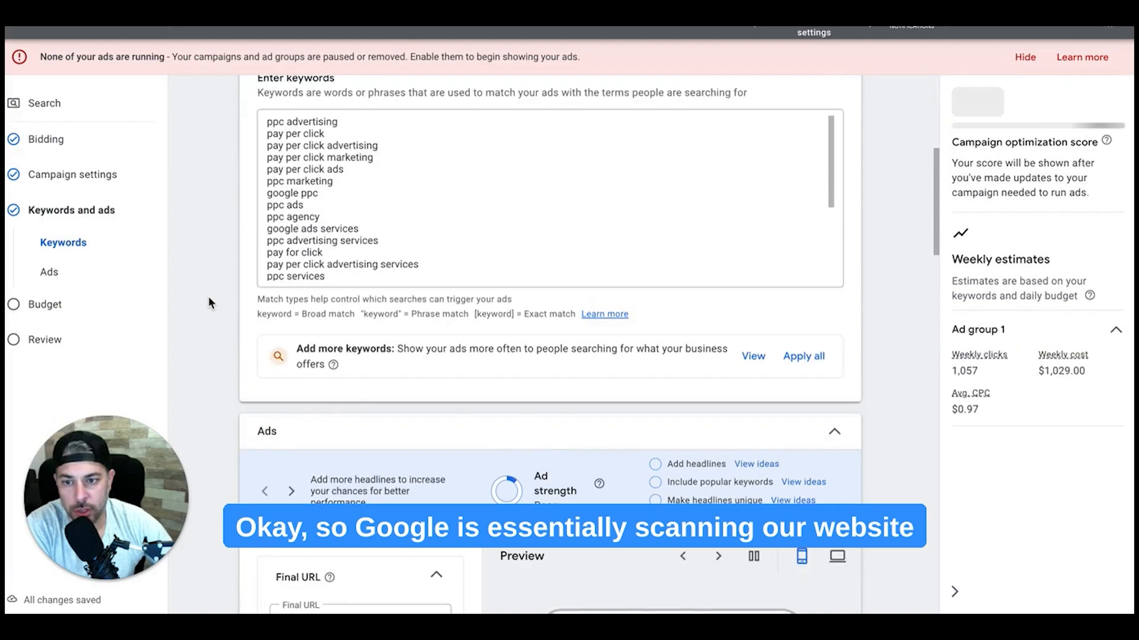
pyautogui.click(308, 346)
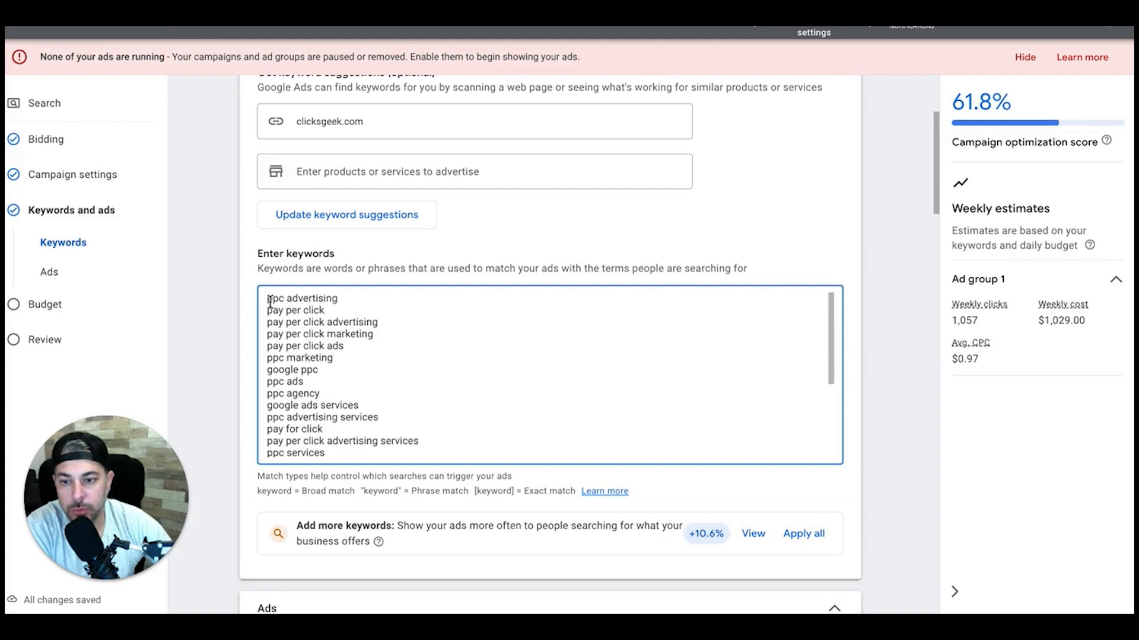
pyautogui.moveTo(268, 298); pyautogui.dragTo(408, 488)
pyautogui.press('BackSpace')
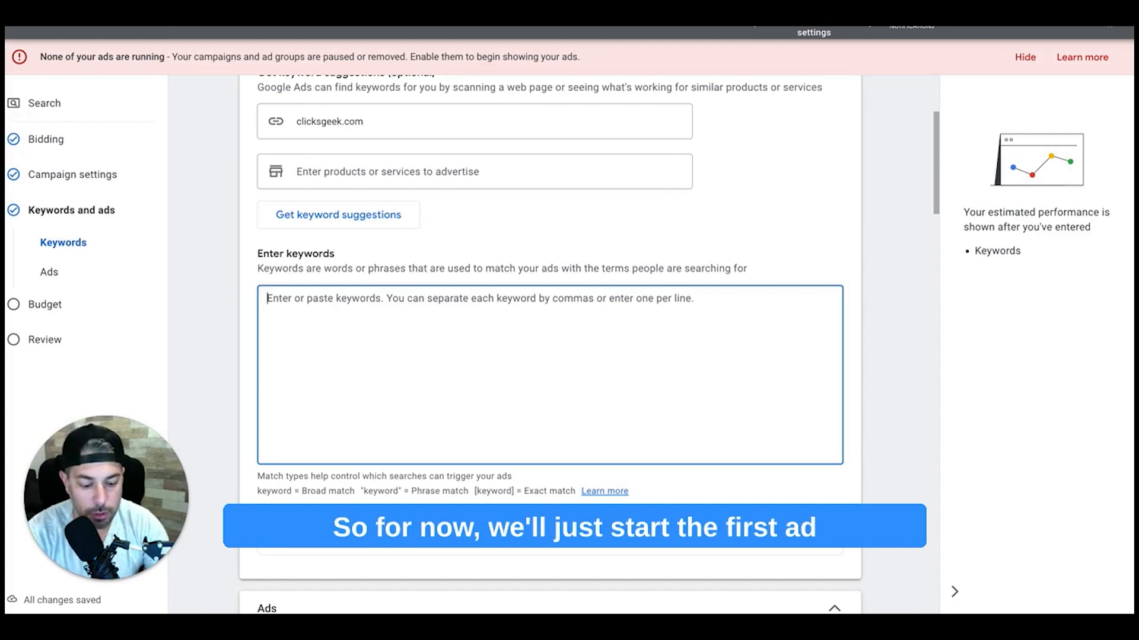
# Step: Enter the exact-match keyword [white label ppc] and the phrase-match keyword "white label ppc" for the ad group
pyautogui.write('[white label p')
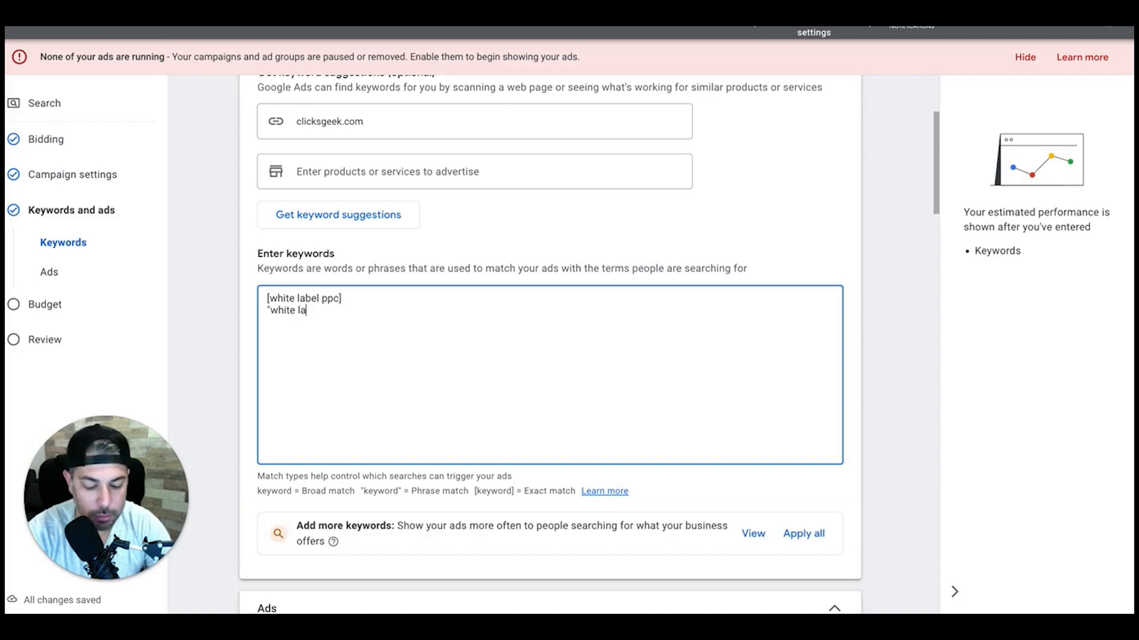
pyautogui.write('pc')
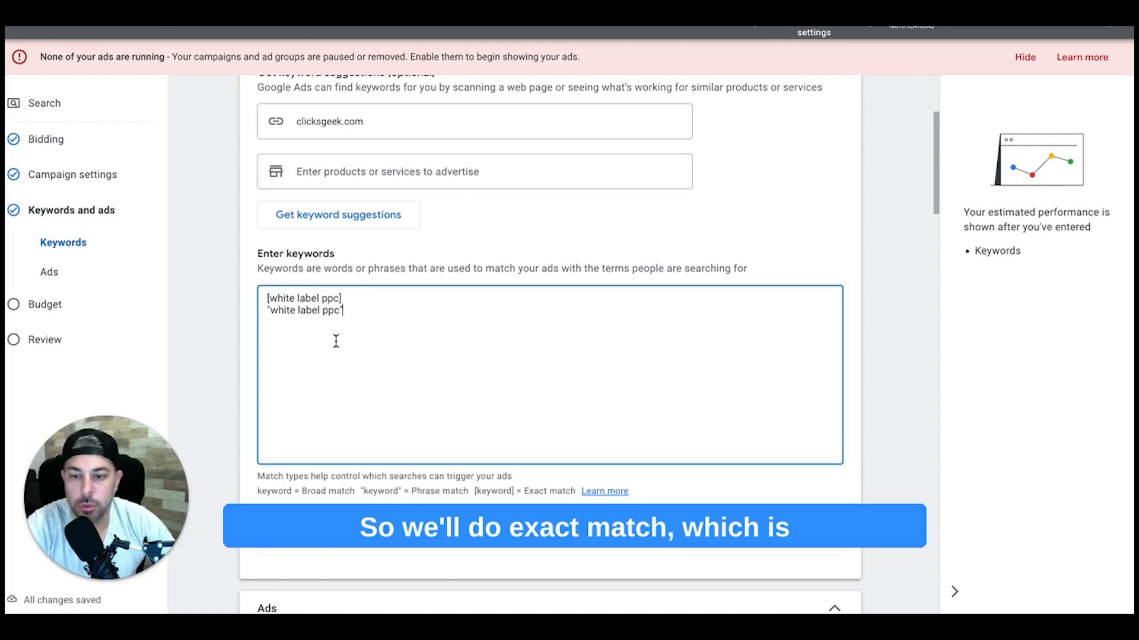
pyautogui.moveTo(349, 313); pyautogui.dragTo(271, 312)
pyautogui.click(299, 320)
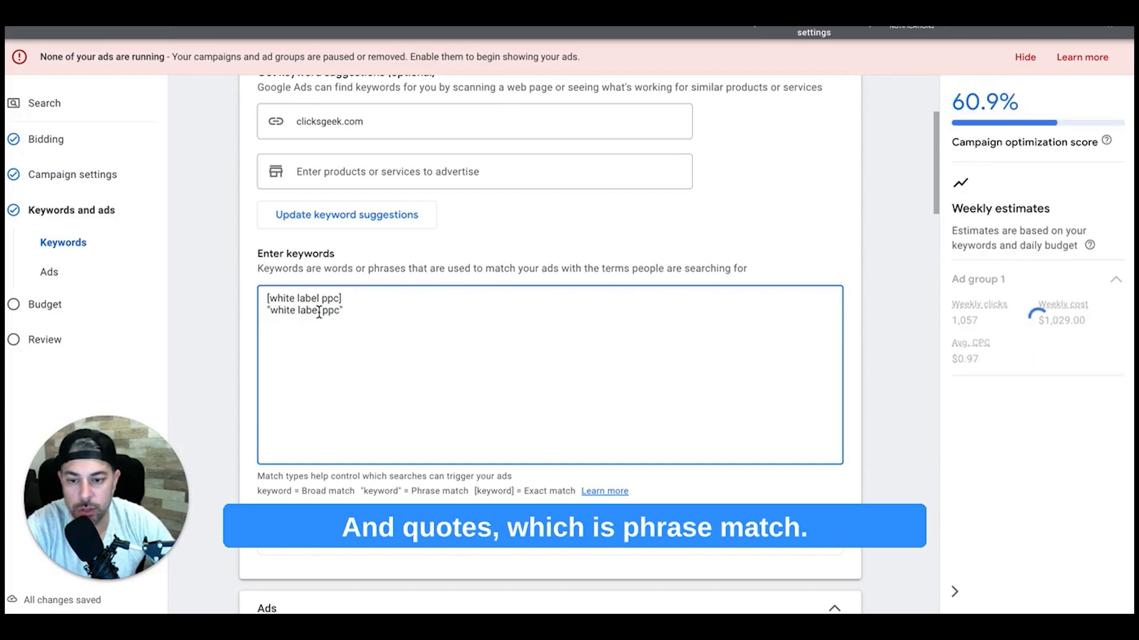
pyautogui.scroll(-2, 421, 331)
pyautogui.scroll(-3, 422, 332)
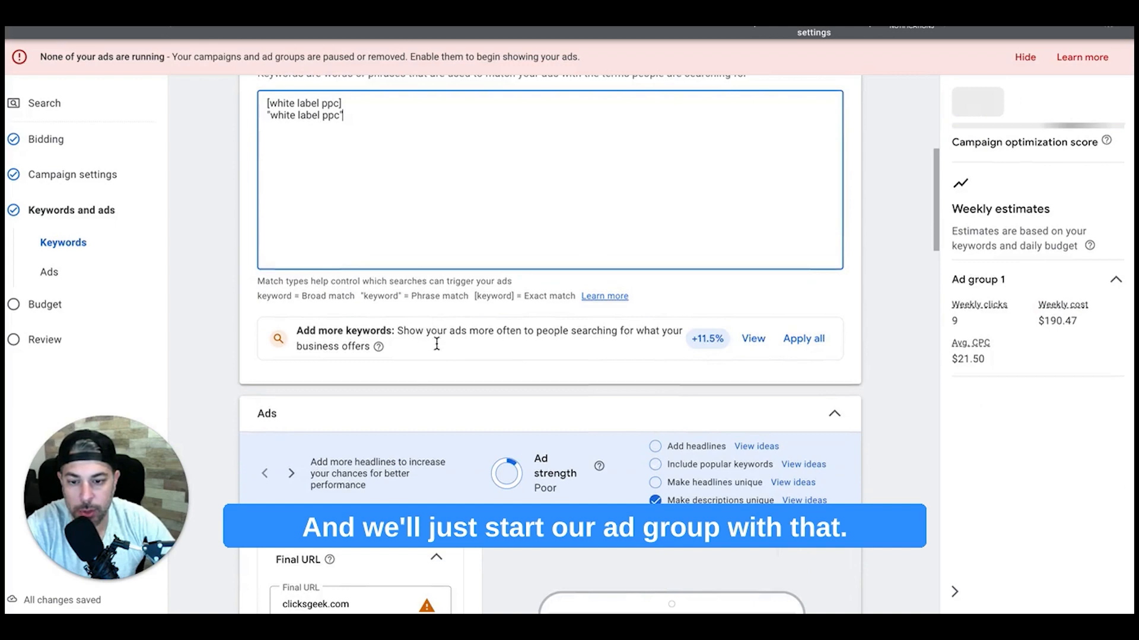
pyautogui.scroll(-4, 229, 331)
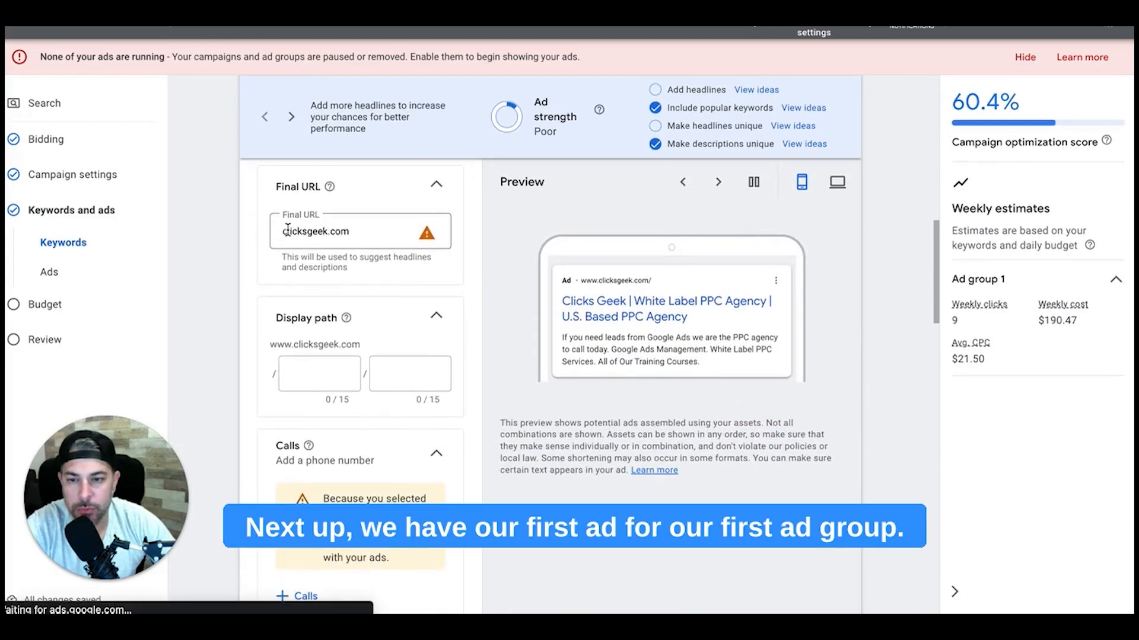
pyautogui.click(320, 229)
pyautogui.write('https:/')
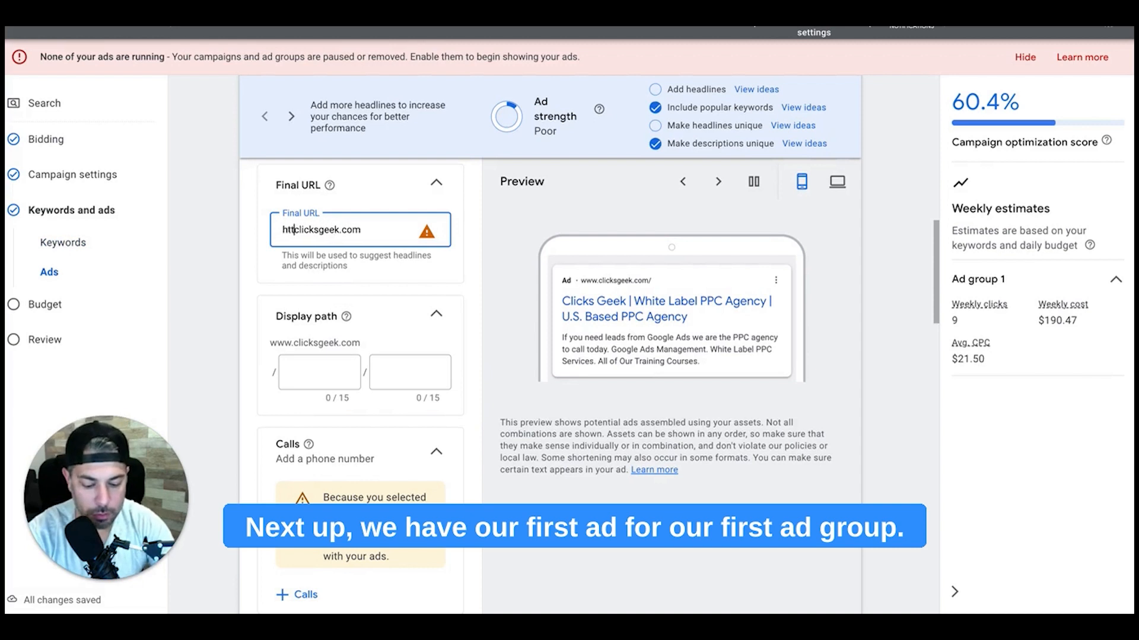
pyautogui.write('/www.')
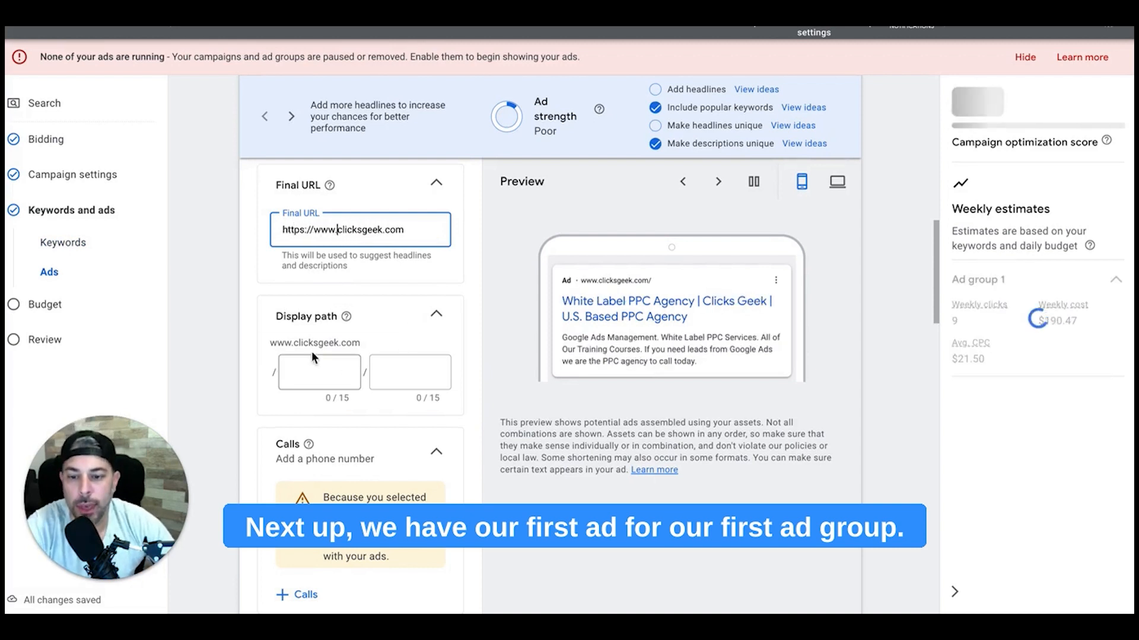
pyautogui.click(221, 269)
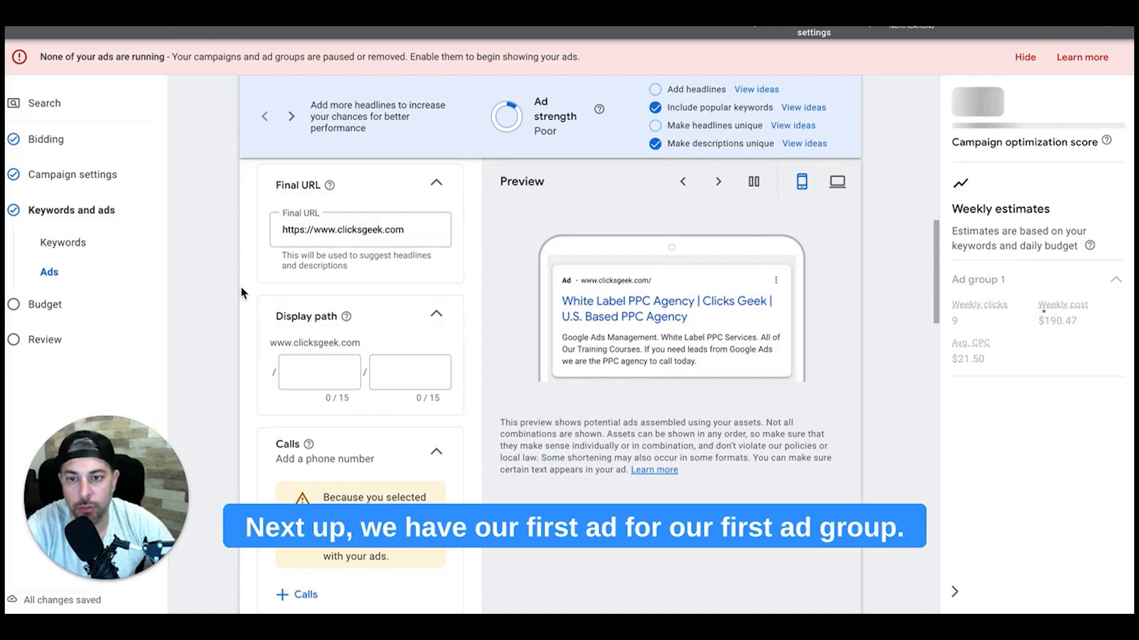
# Step: Rename the first ad group to "white label ppc"
pyautogui.scroll(7, 210, 244)
pyautogui.scroll(5, 213, 212)
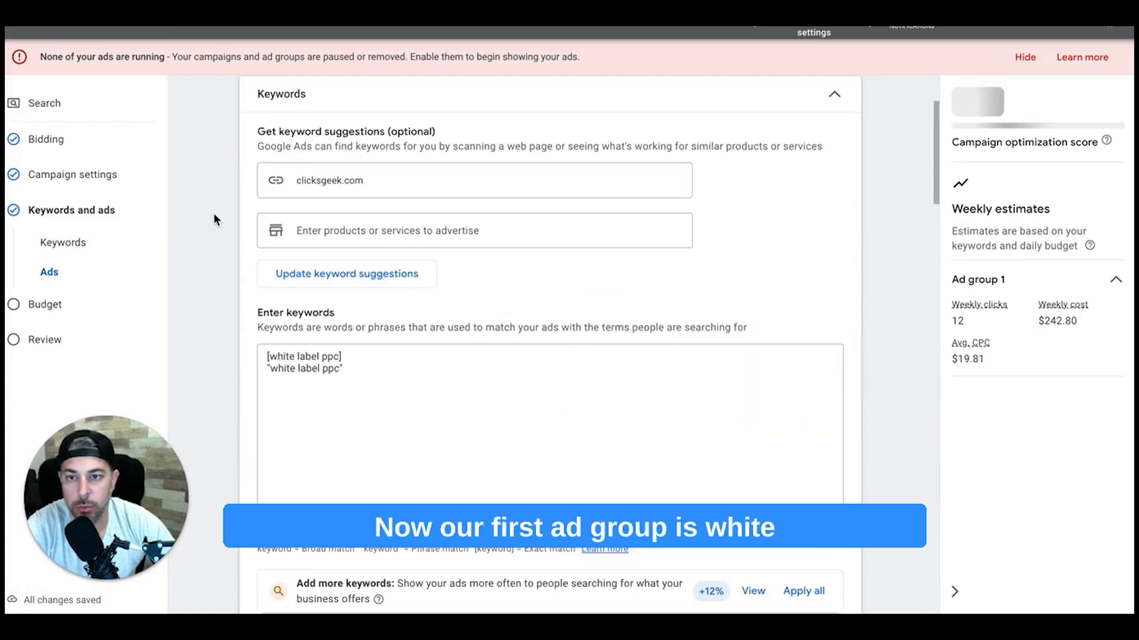
pyautogui.scroll(2, 213, 212)
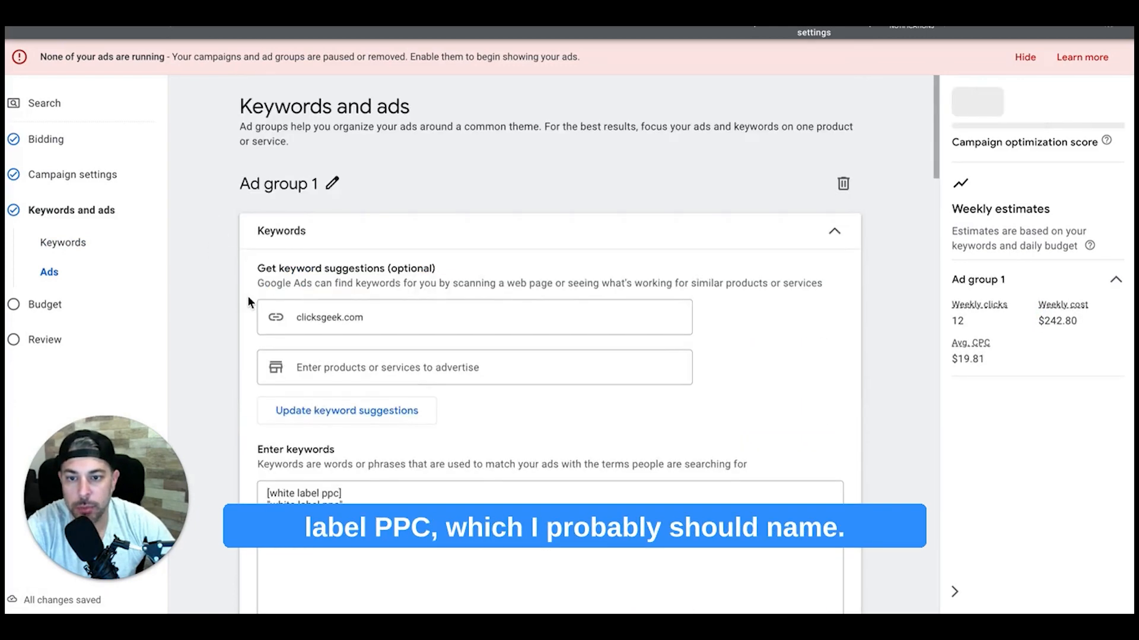
pyautogui.click(334, 185)
pyautogui.tripleClick(298, 185)
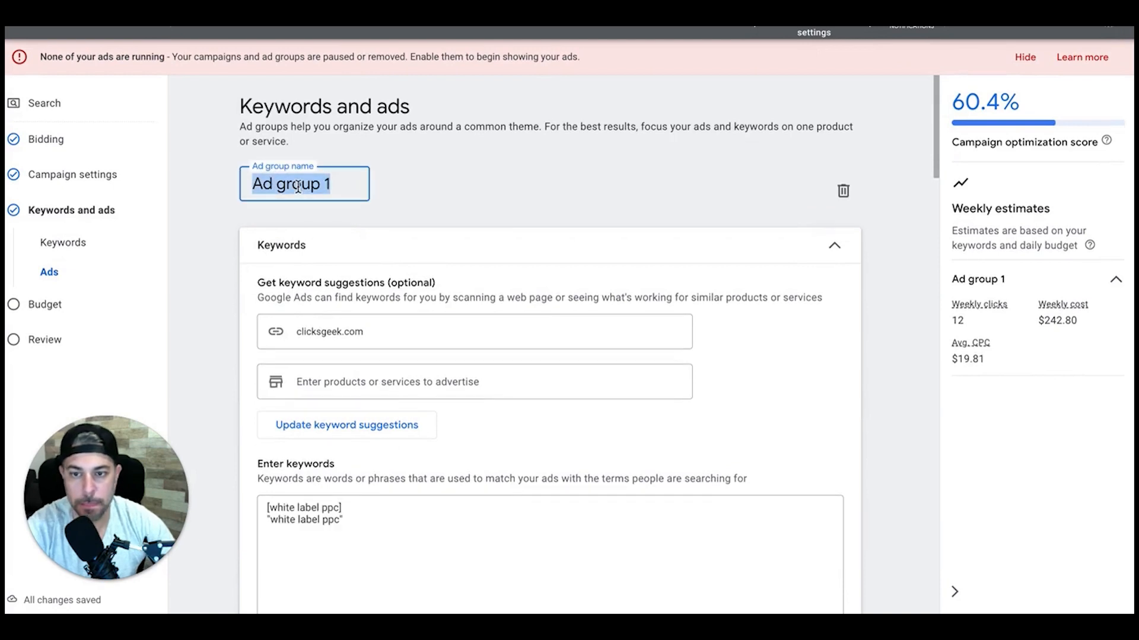
pyautogui.write('white ')
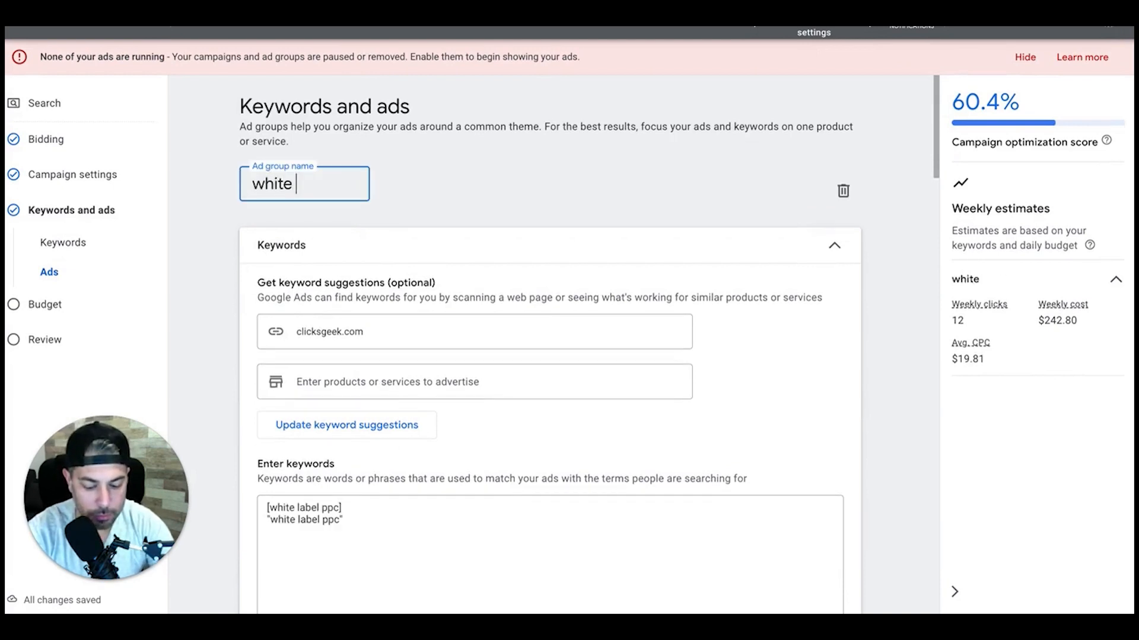
pyautogui.write('label ppc')
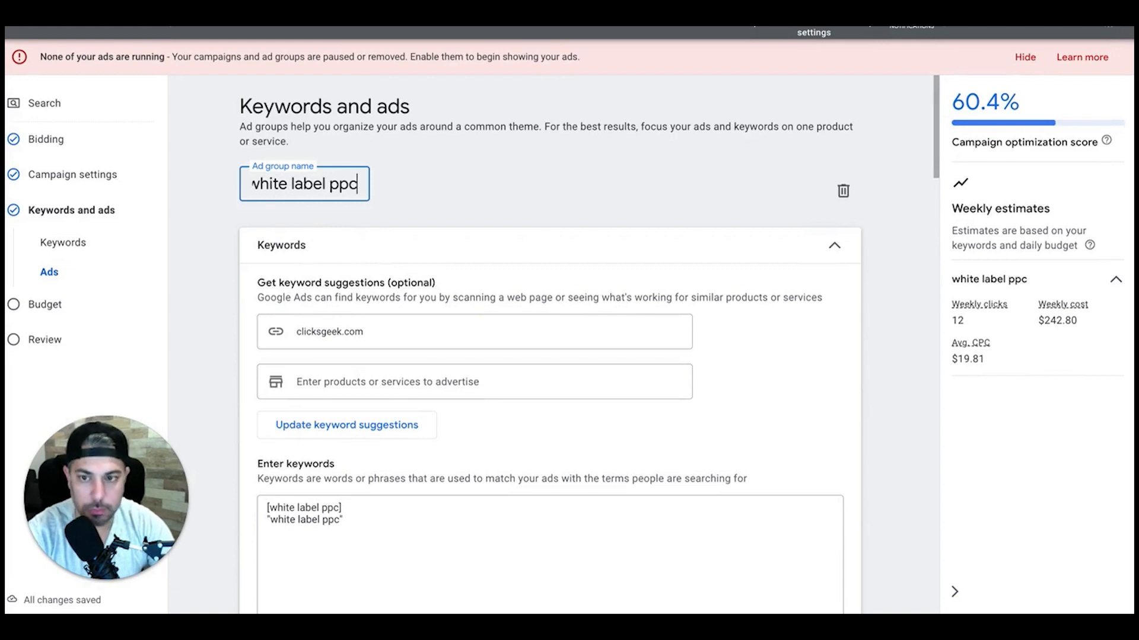
pyautogui.click(216, 247)
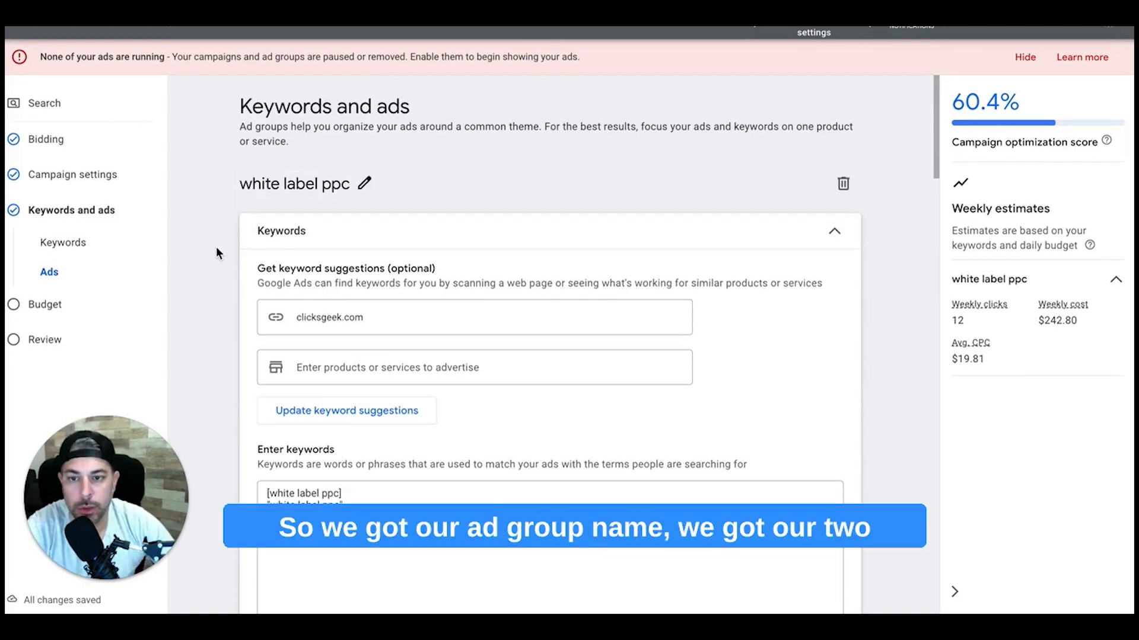
# Step: Set the ad's two display path parts to "white label ppc" and "services"
pyautogui.scroll(-4, 218, 286)
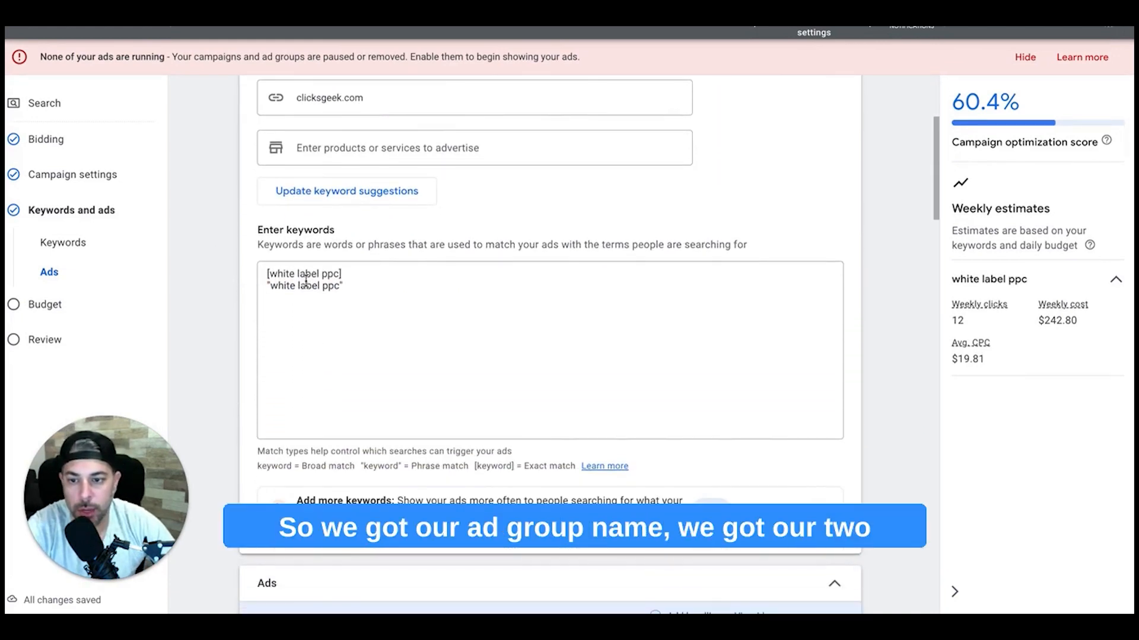
pyautogui.scroll(-9, 231, 315)
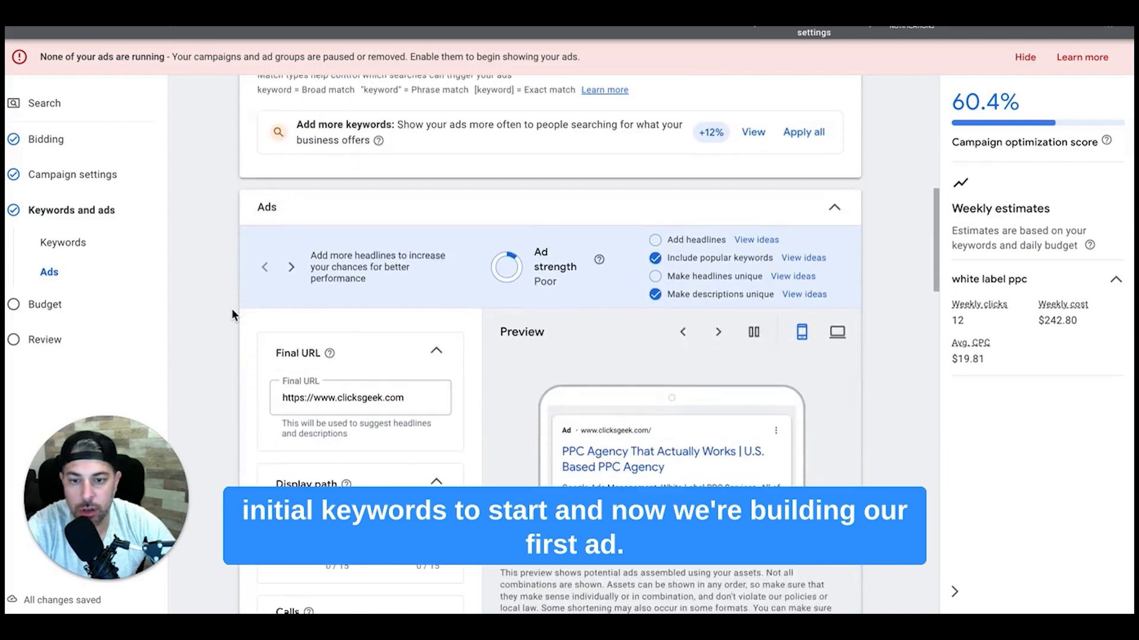
pyautogui.scroll(-3, 231, 308)
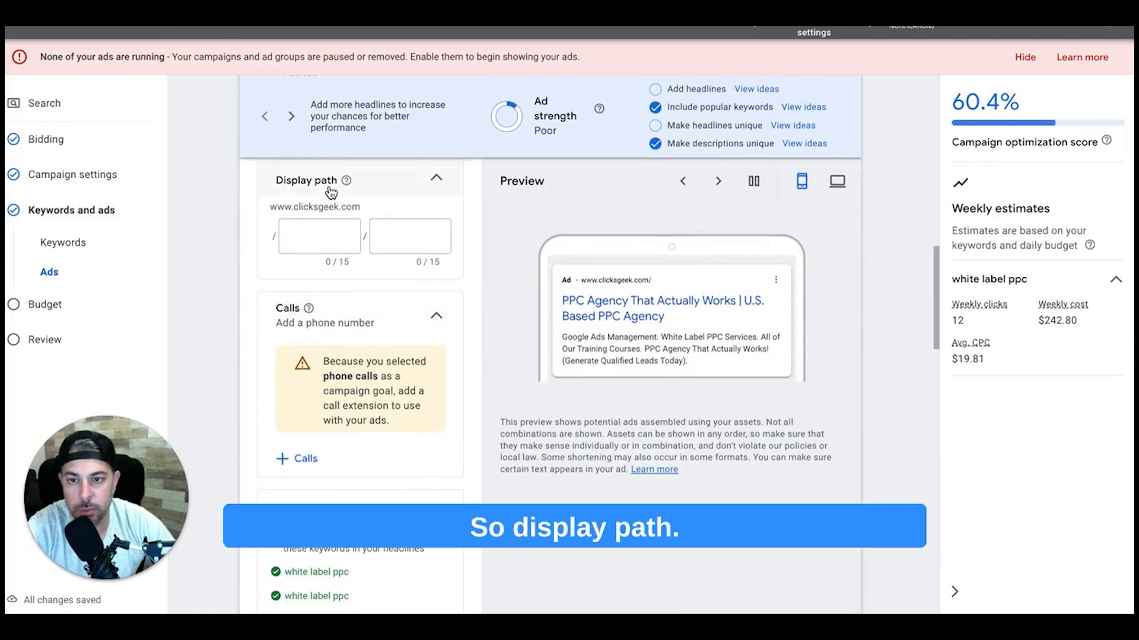
pyautogui.click(316, 239)
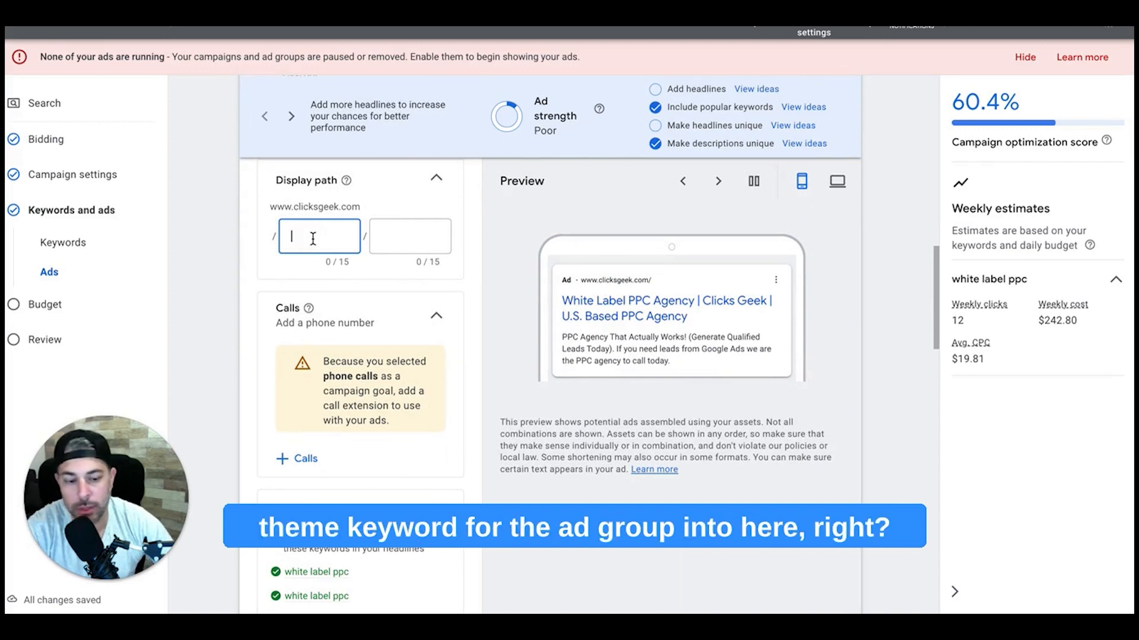
pyautogui.write('white l')
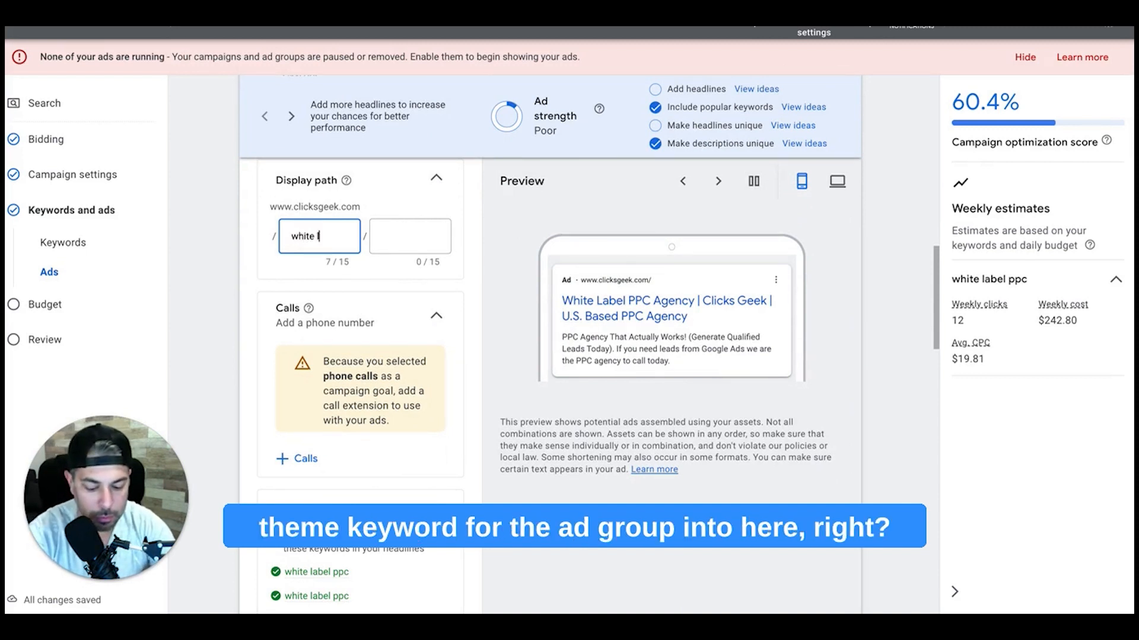
pyautogui.write('abel ppc')
pyautogui.click(397, 233)
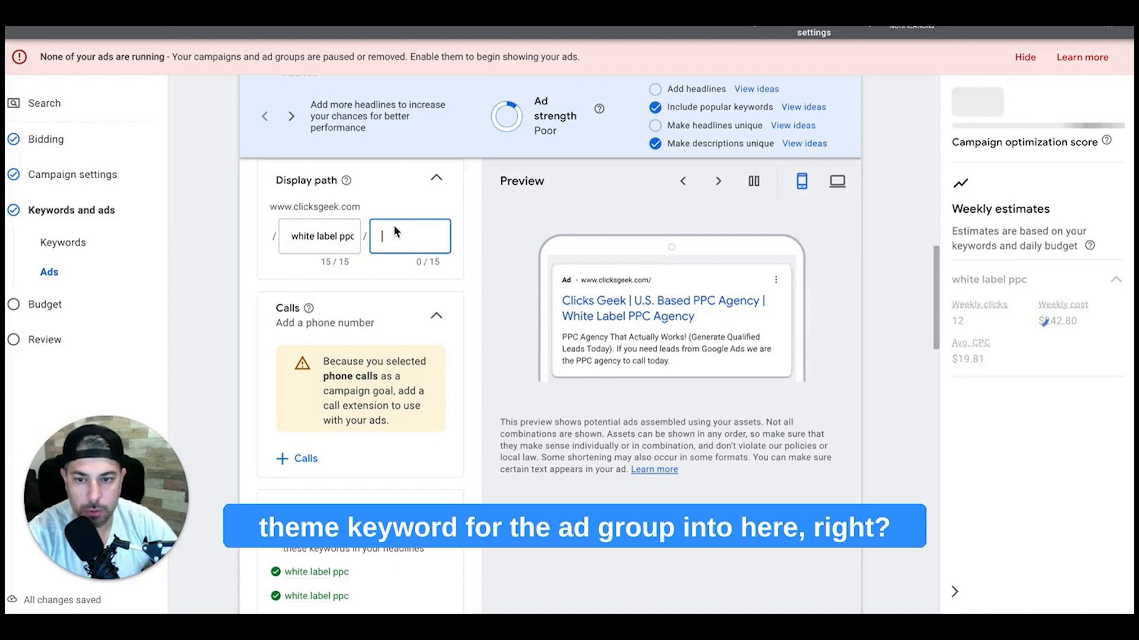
pyautogui.write('services')
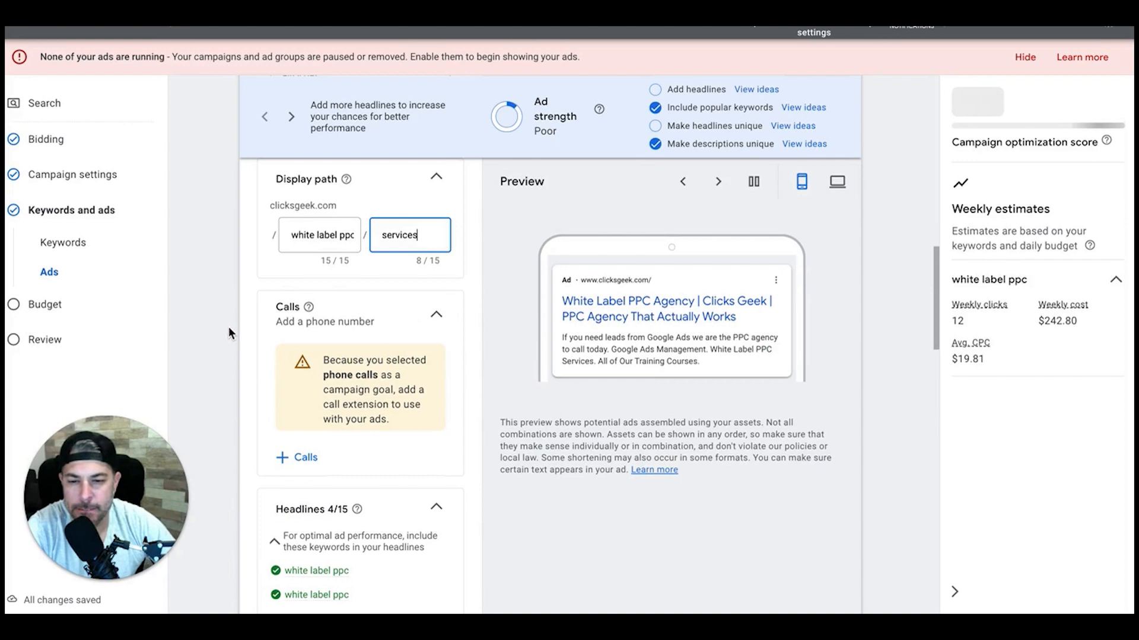
# Step: Examine the ad's call extension section and its prefilled headlines, leaving both as they are
pyautogui.scroll(-5, 229, 326)
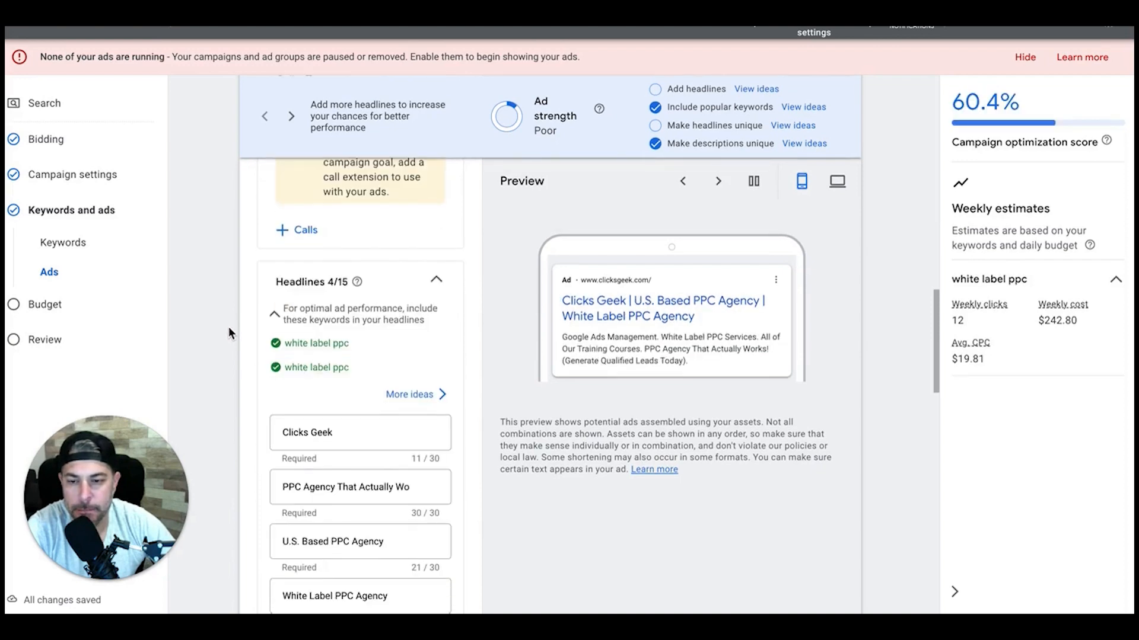
pyautogui.scroll(4, 229, 326)
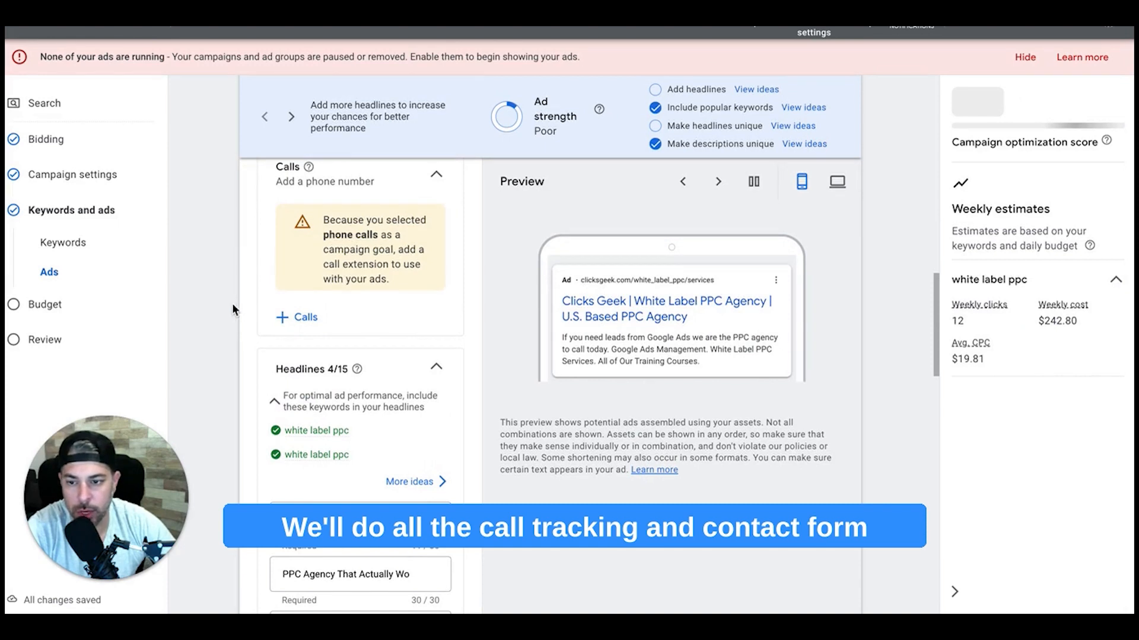
pyautogui.scroll(-2, 229, 293)
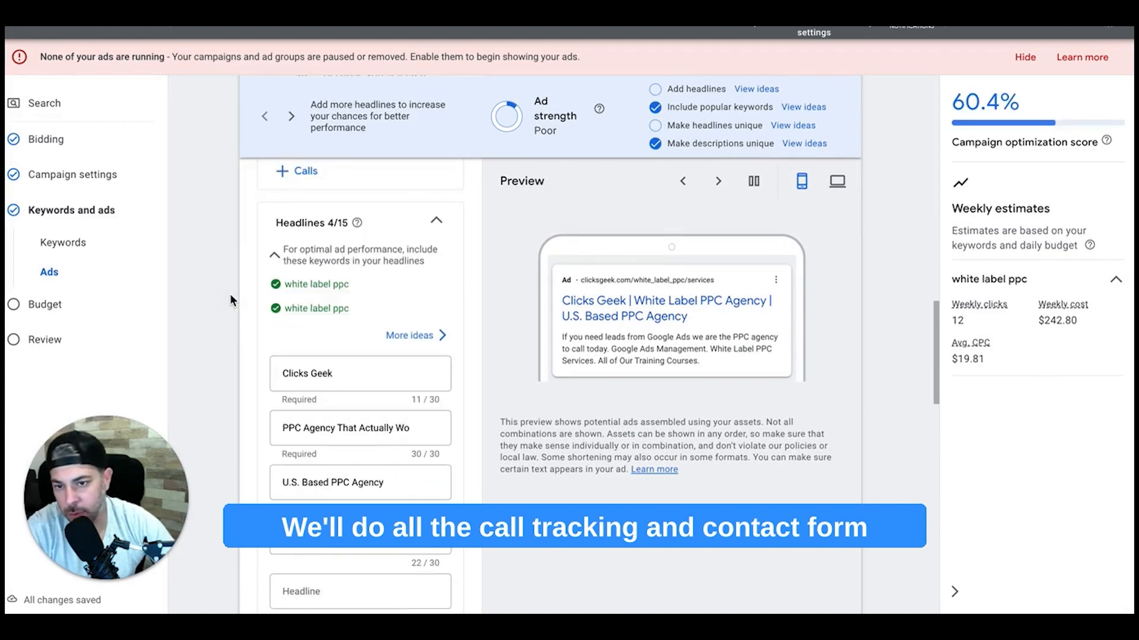
pyautogui.scroll(-2, 230, 294)
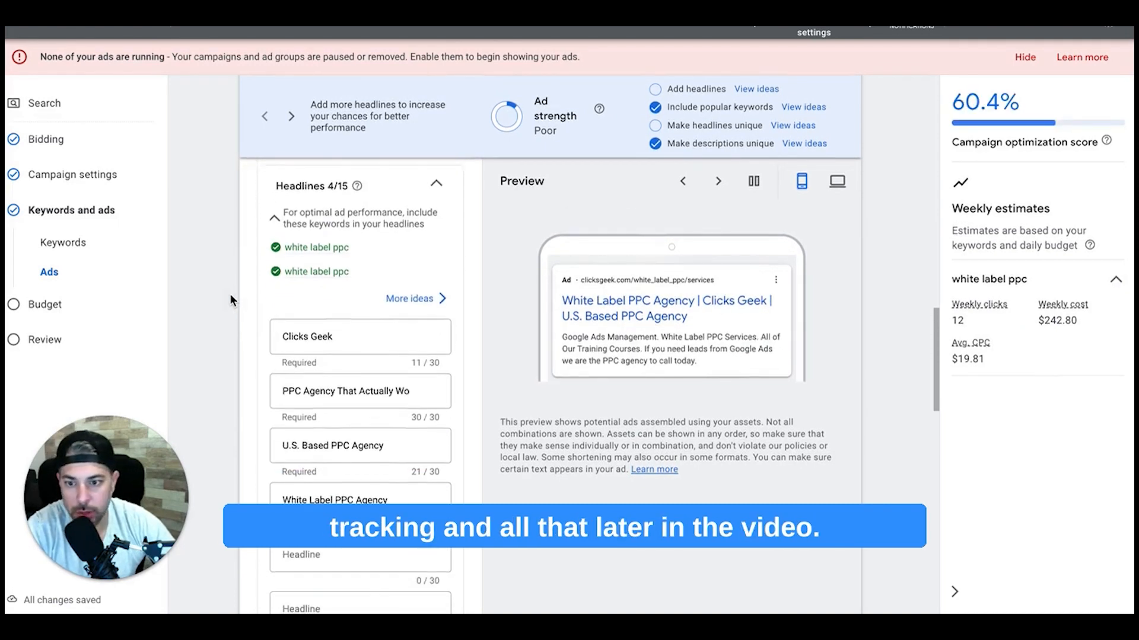
pyautogui.scroll(-1, 230, 293)
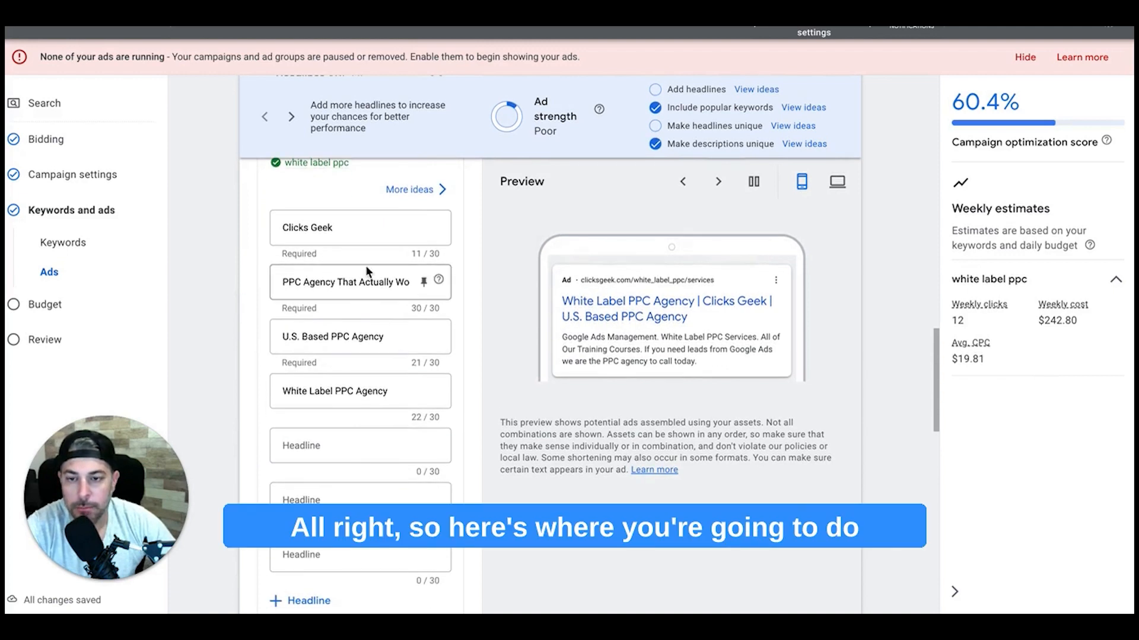
pyautogui.scroll(1, 254, 246)
pyautogui.scroll(-2, 254, 247)
pyautogui.scroll(-1, 254, 247)
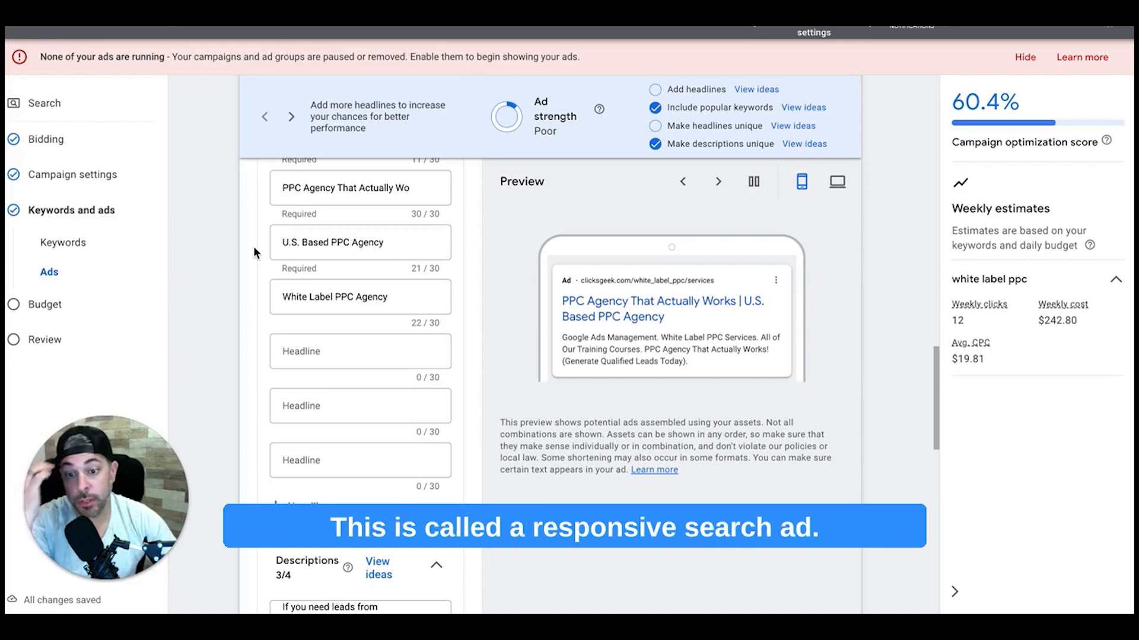
# Step: Add empty headline fields to the responsive search ad until all 15 allowed headlines have a field
pyautogui.click(303, 501)
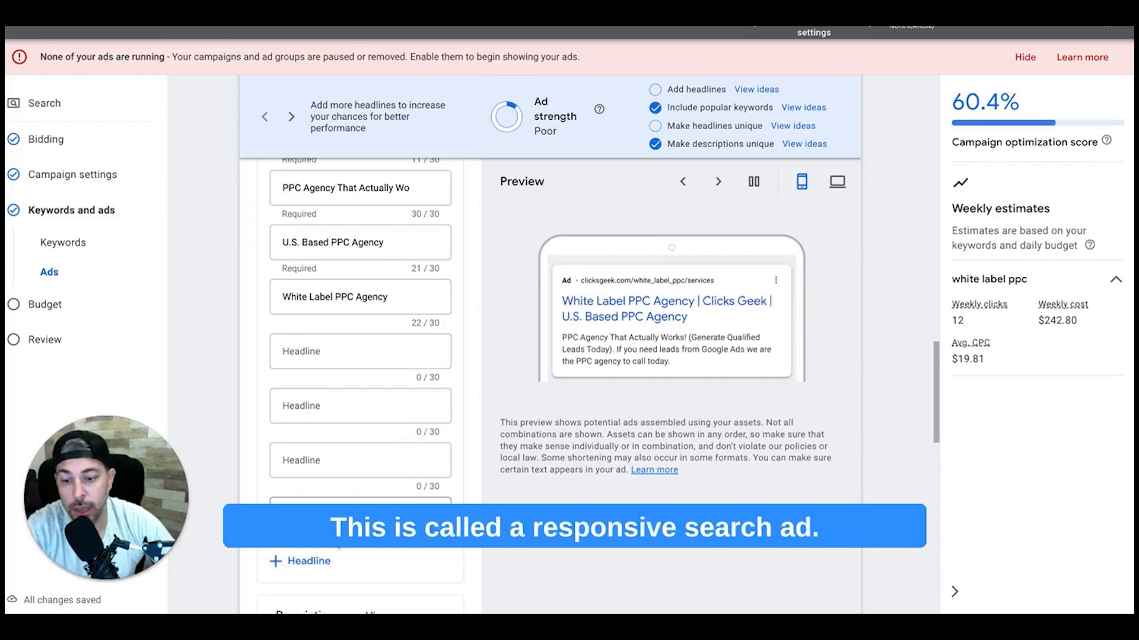
pyautogui.click(309, 561)
pyautogui.scroll(-1, 230, 457)
pyautogui.scroll(-2, 230, 463)
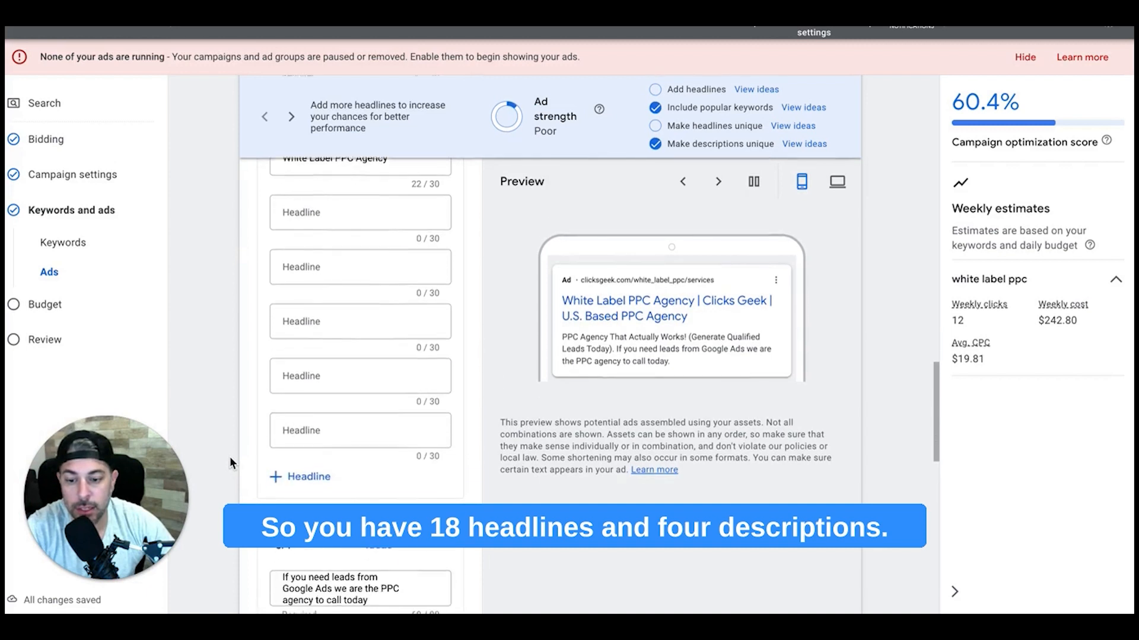
pyautogui.click(304, 465)
pyautogui.click(305, 522)
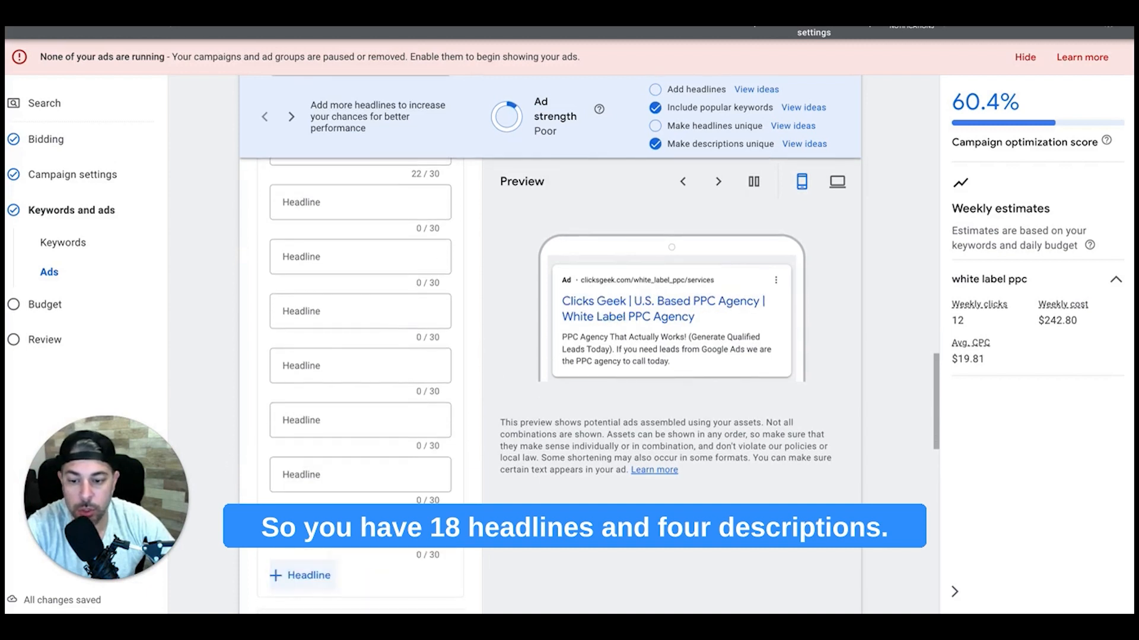
pyautogui.scroll(-2, 234, 455)
pyautogui.click(301, 444)
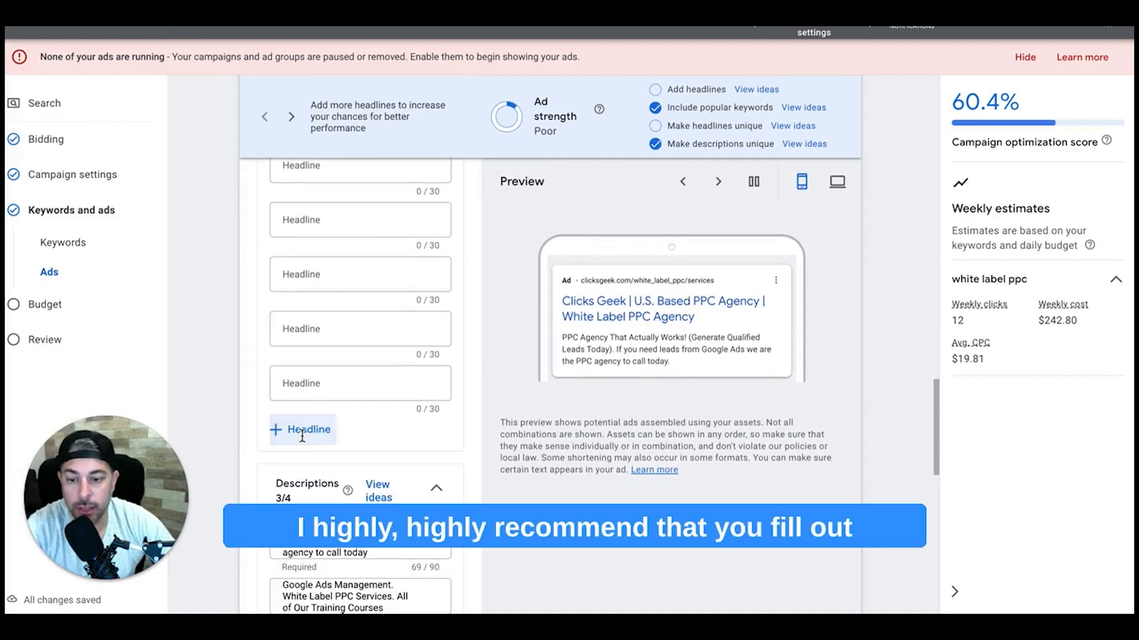
pyautogui.click(302, 481)
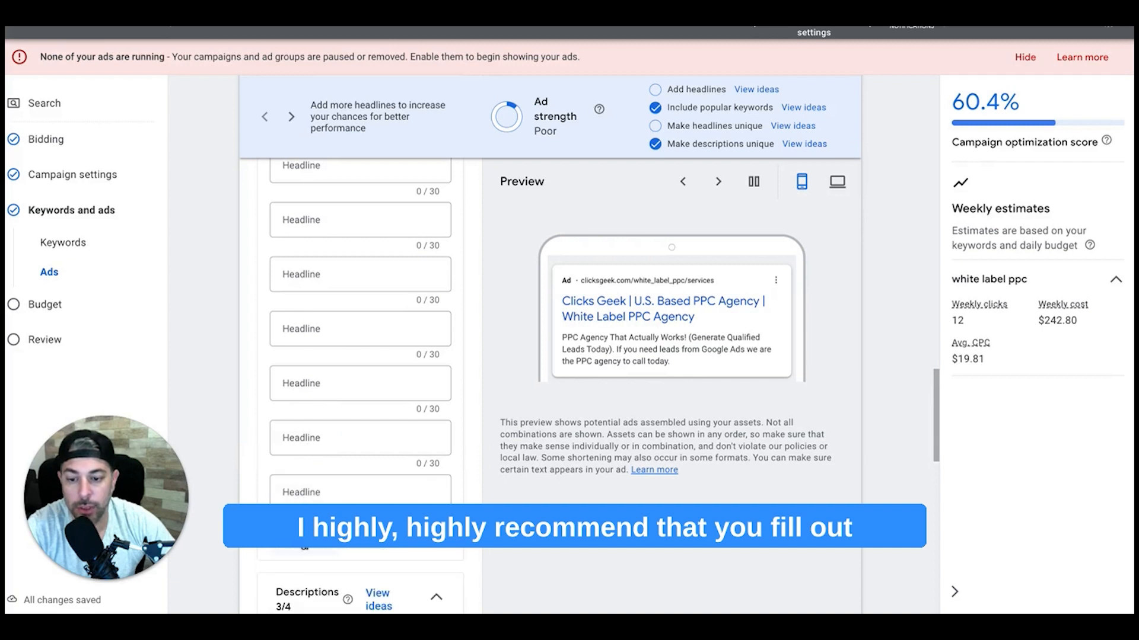
pyautogui.click(301, 539)
pyautogui.click(298, 596)
# Step: Add an empty fourth description field beneath the ad's existing descriptions
pyautogui.scroll(-4, 223, 424)
pyautogui.scroll(-3, 302, 445)
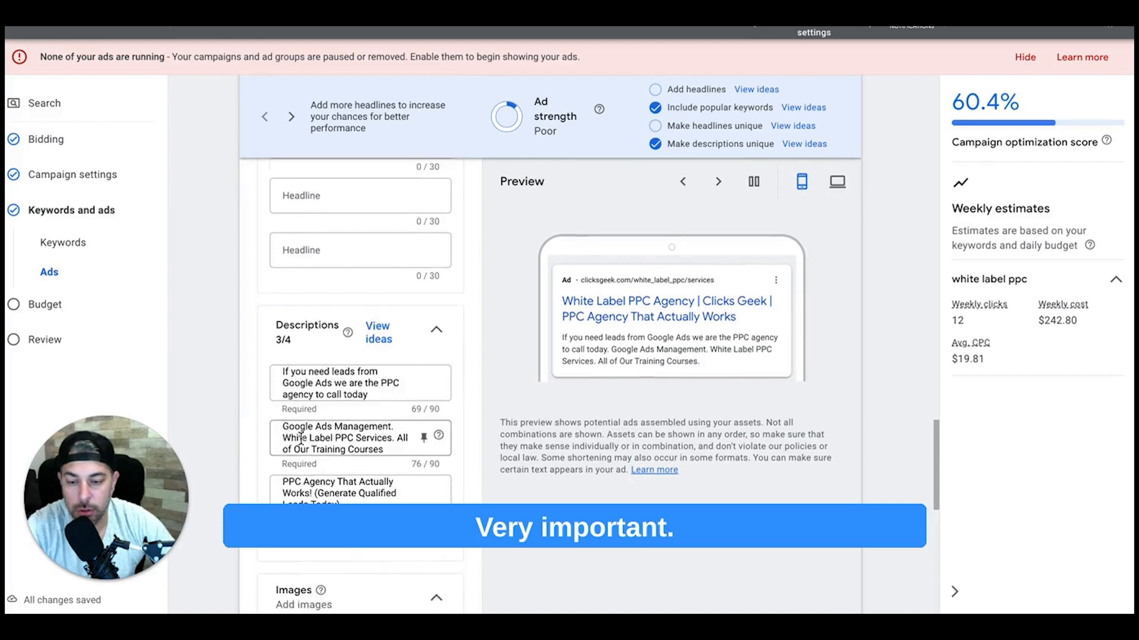
pyautogui.click(306, 436)
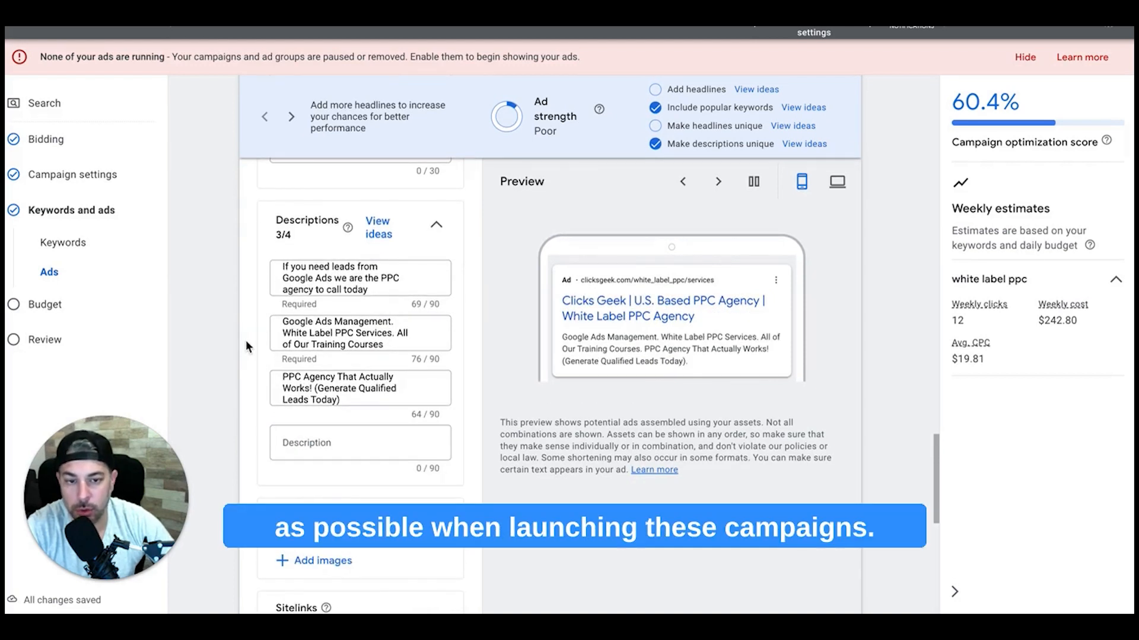
# Step: Review the ad's description and headline fields, checking the full text of the headline beginning "PPC Agency That Actually"
pyautogui.scroll(2, 247, 346)
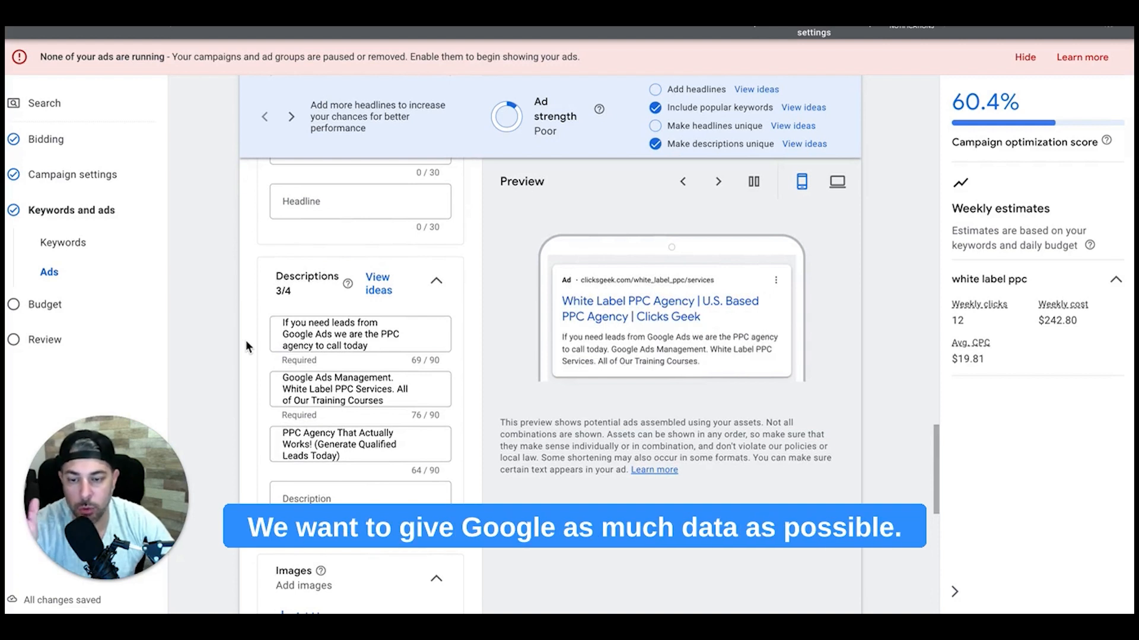
pyautogui.scroll(10, 258, 269)
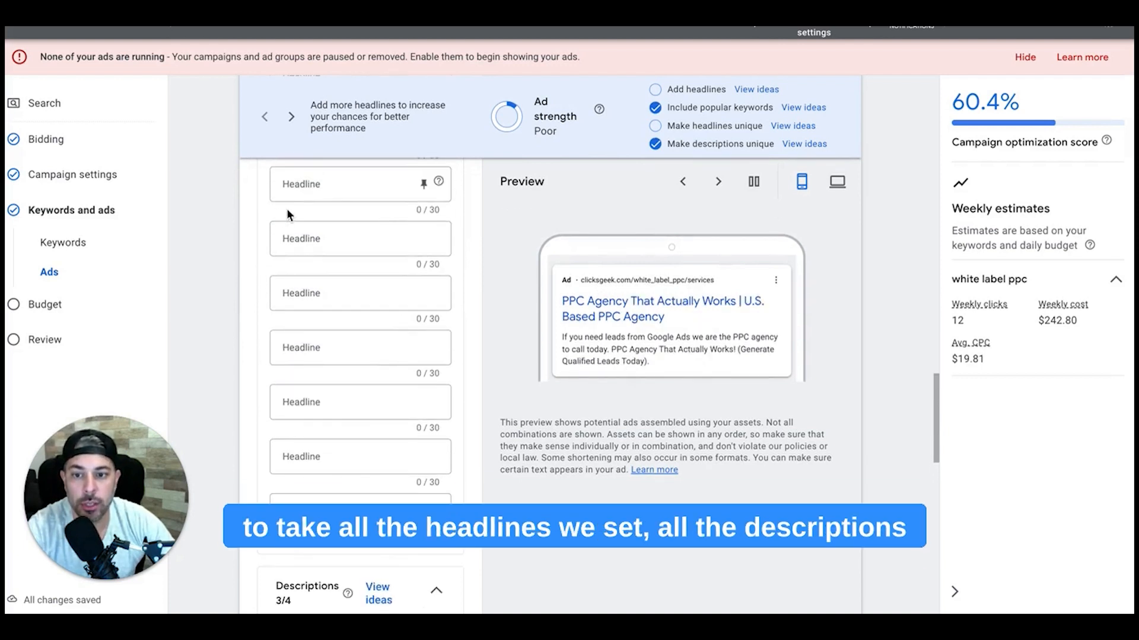
pyautogui.scroll(-4, 242, 347)
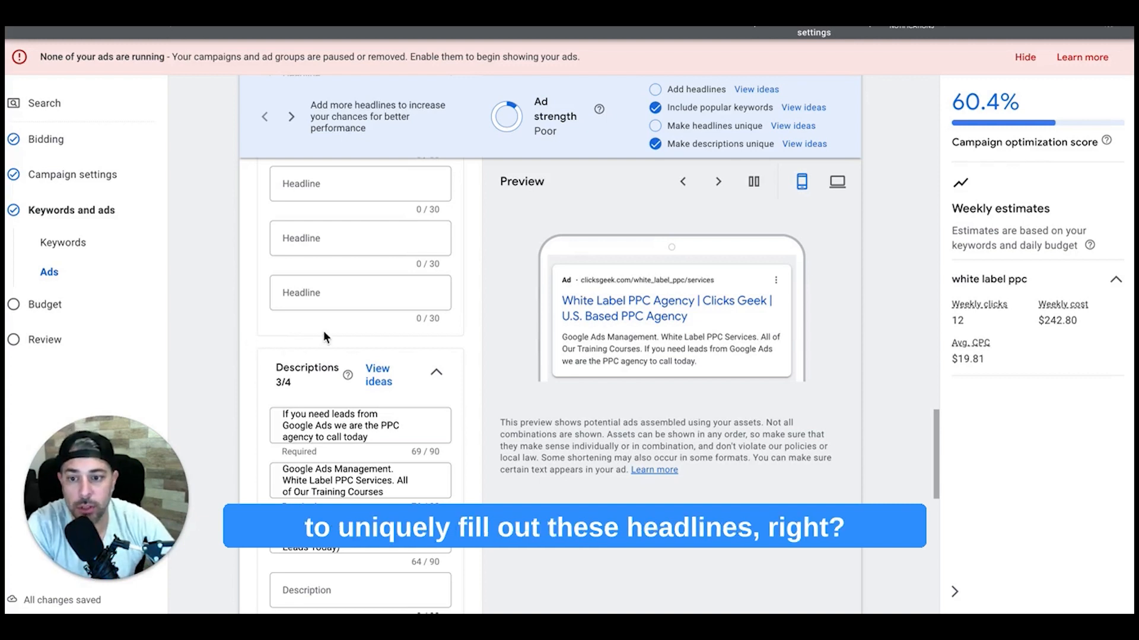
pyautogui.scroll(5, 324, 337)
pyautogui.scroll(4, 324, 337)
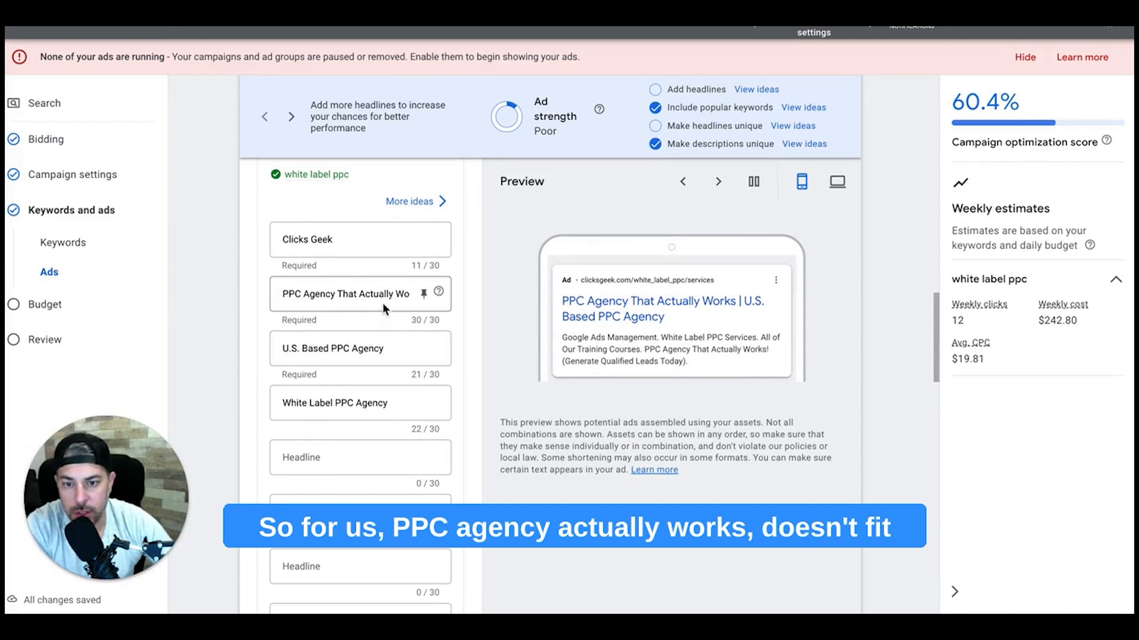
pyautogui.moveTo(391, 300); pyautogui.dragTo(453, 298)
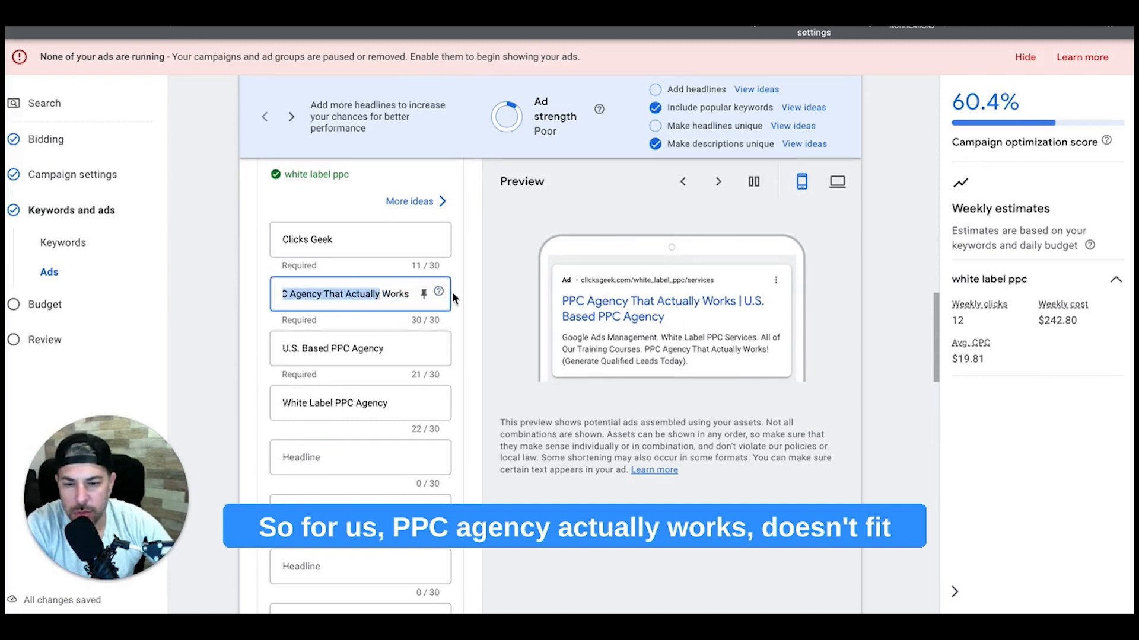
pyautogui.click(389, 293)
pyautogui.click(338, 241)
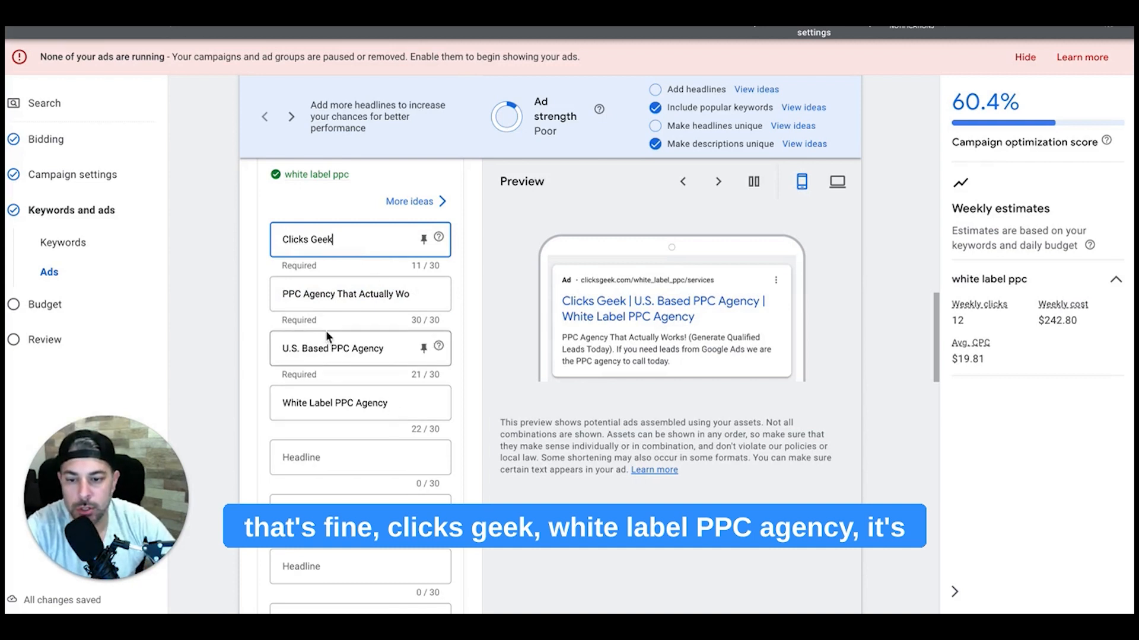
# Step: Check the suggested ideas for the first empty headline without choosing one, and return to the filled headlines
pyautogui.scroll(-3, 326, 330)
pyautogui.click(312, 316)
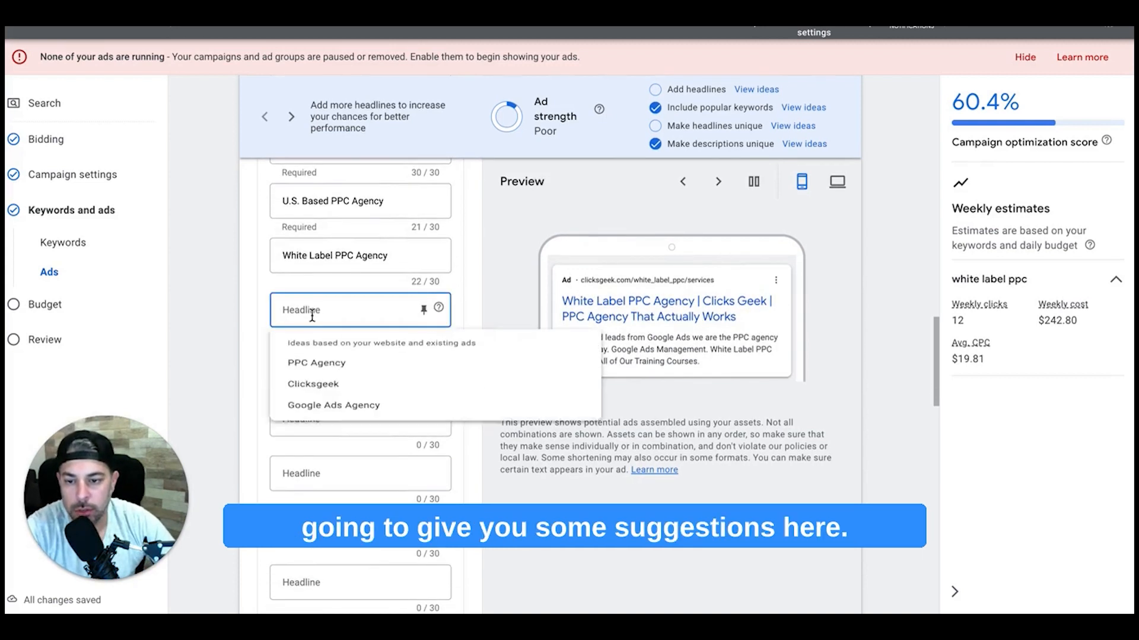
pyautogui.click(229, 302)
pyautogui.click(295, 310)
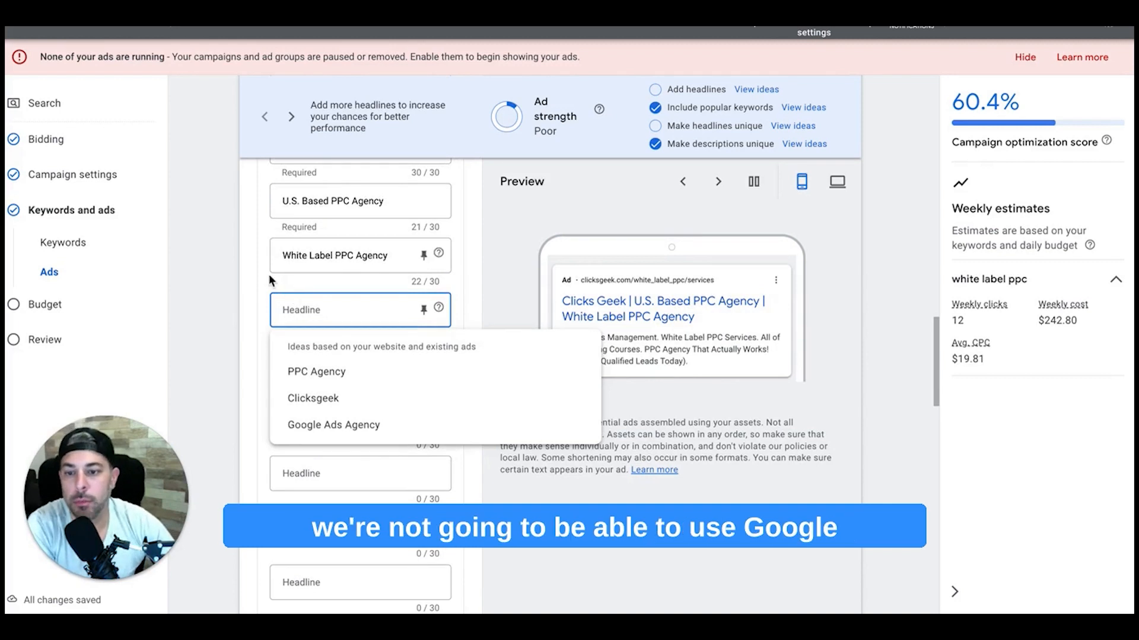
pyautogui.click(219, 261)
pyautogui.scroll(3, 325, 311)
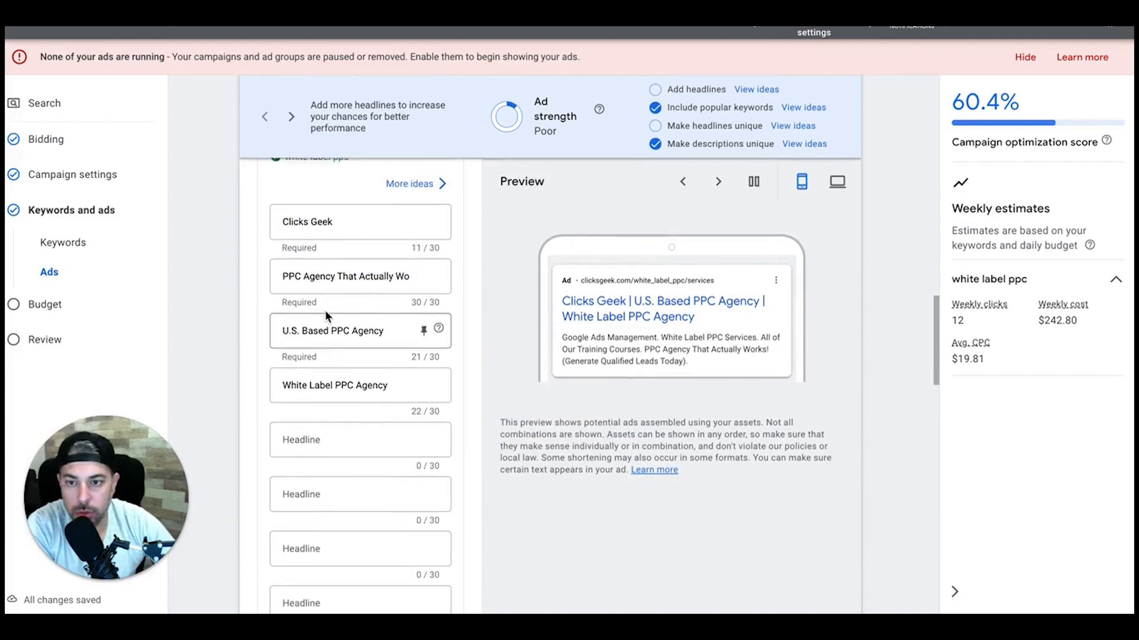
# Step: Review the ad's filled headlines and the empty headline fields that still need text
pyautogui.scroll(-3, 325, 310)
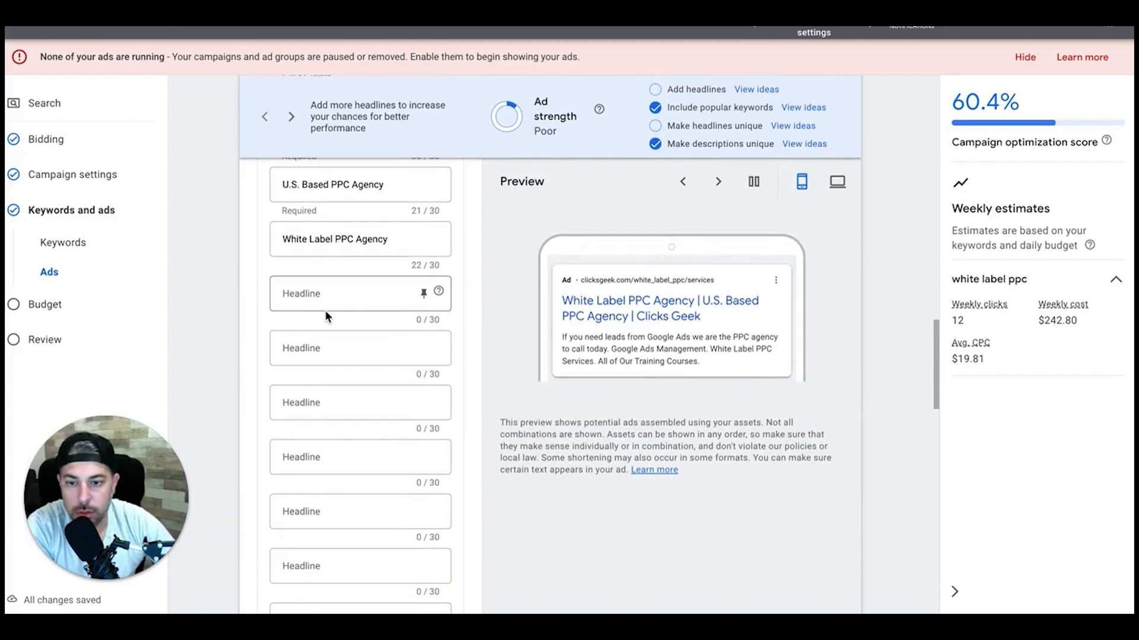
pyautogui.click(307, 294)
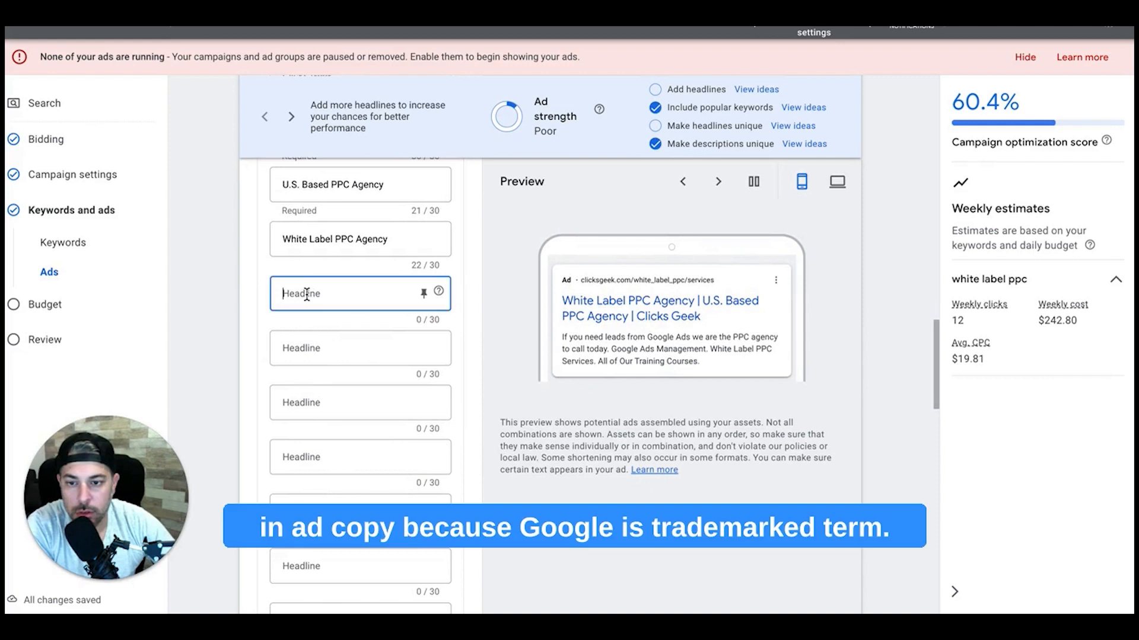
pyautogui.click(226, 293)
pyautogui.scroll(-5, 278, 308)
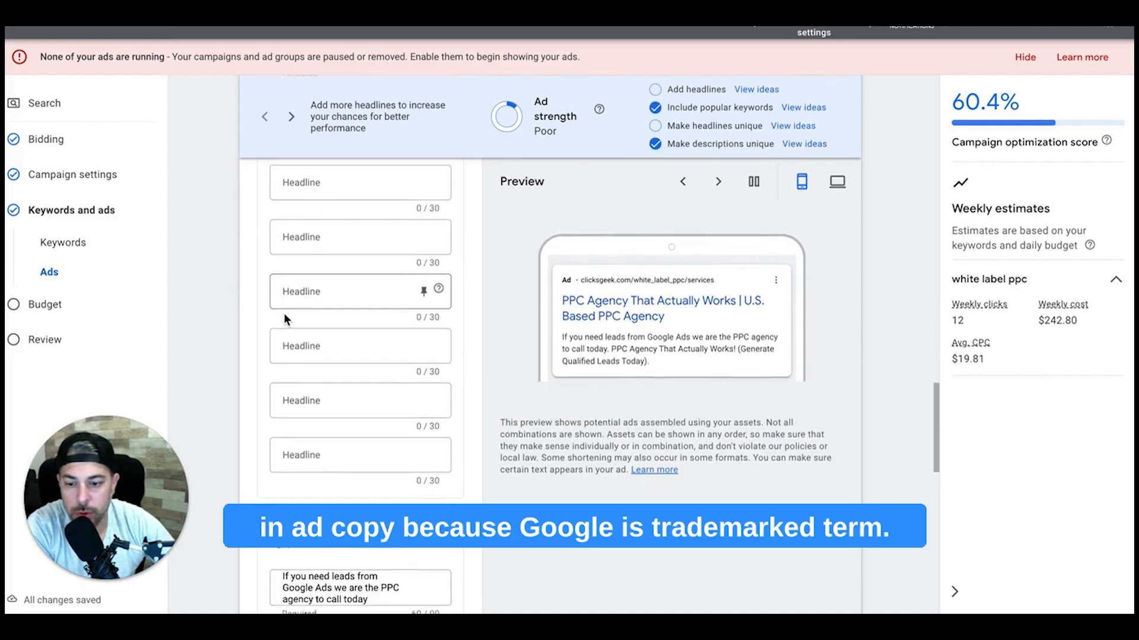
pyautogui.scroll(5, 283, 312)
pyautogui.scroll(2, 284, 314)
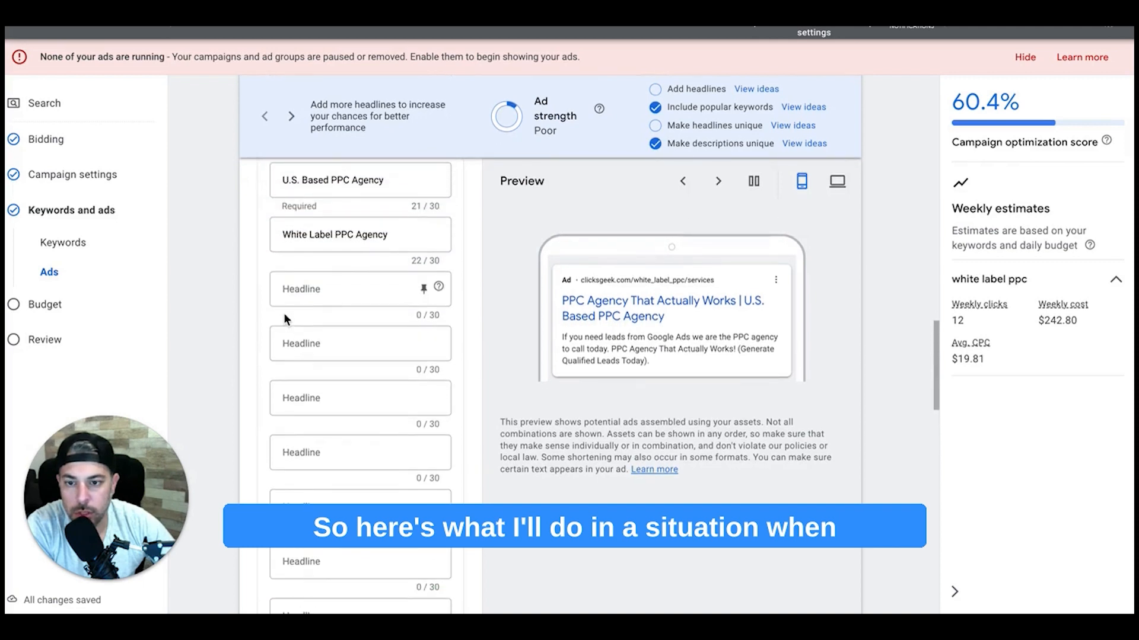
pyautogui.scroll(3, 283, 312)
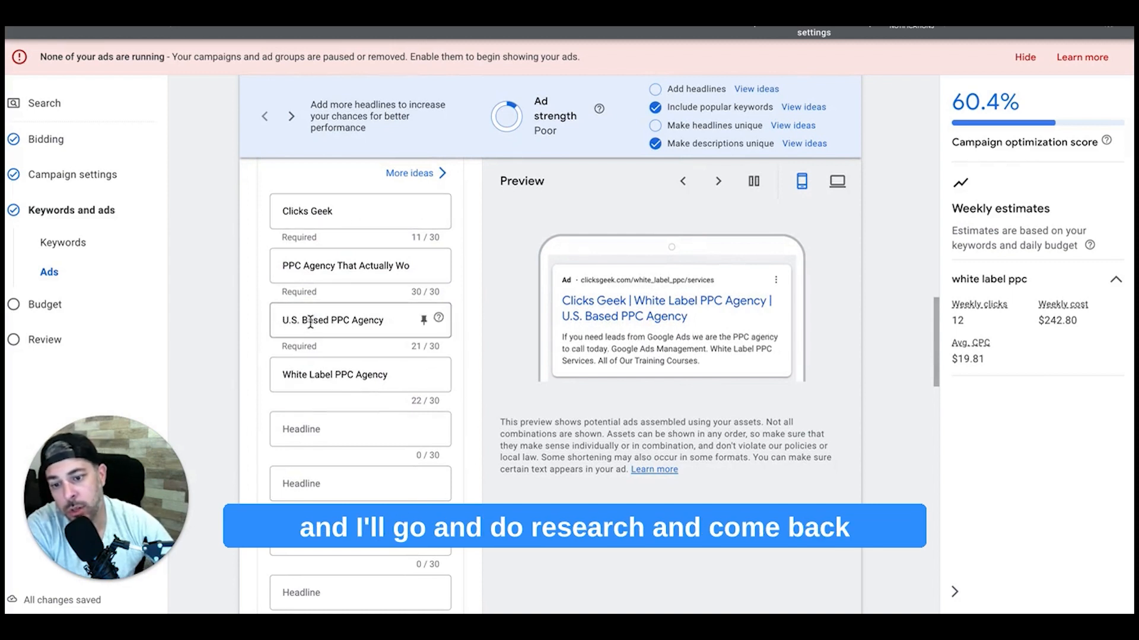
pyautogui.scroll(-4, 310, 320)
pyautogui.scroll(5, 308, 389)
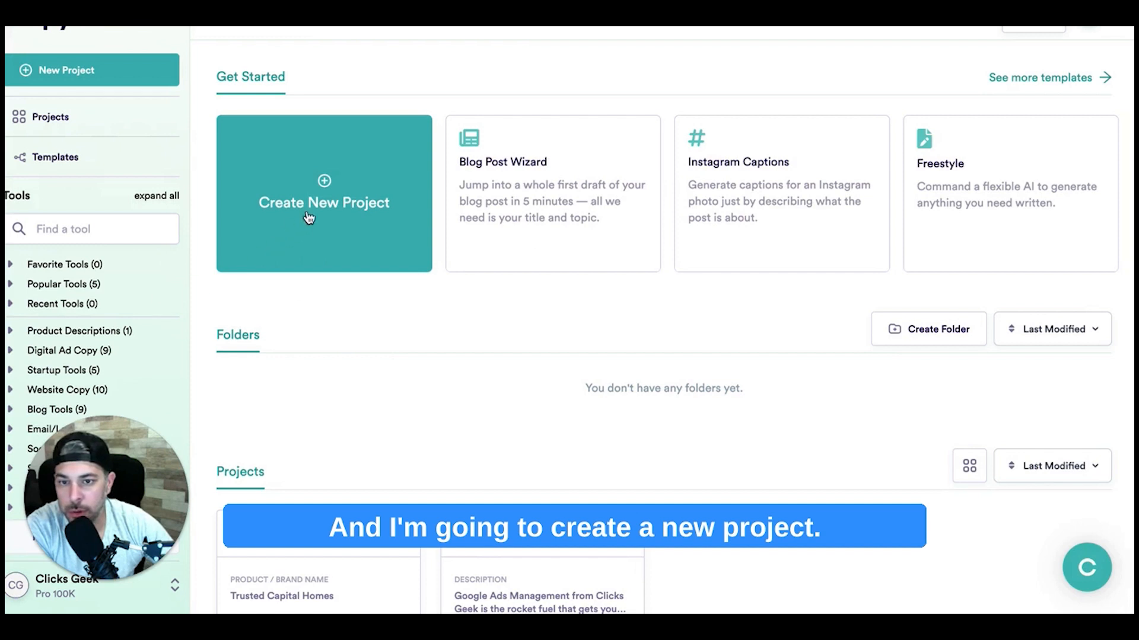
# Step: In Copy.ai, create a new project and enter "white label ppc" as the product name
pyautogui.click(329, 187)
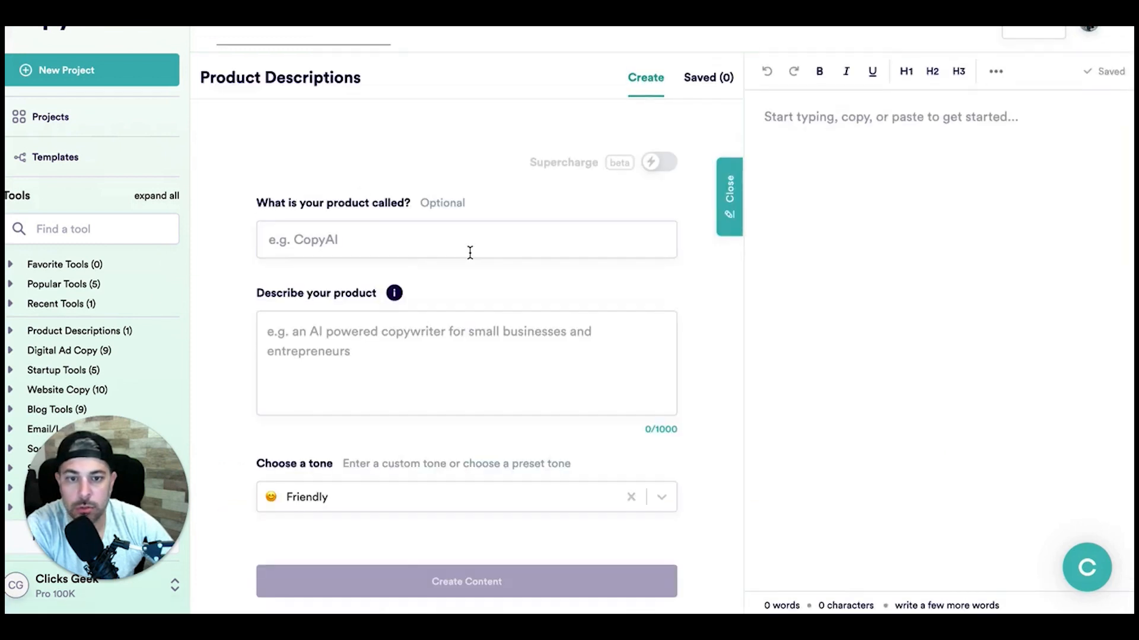
pyautogui.click(347, 244)
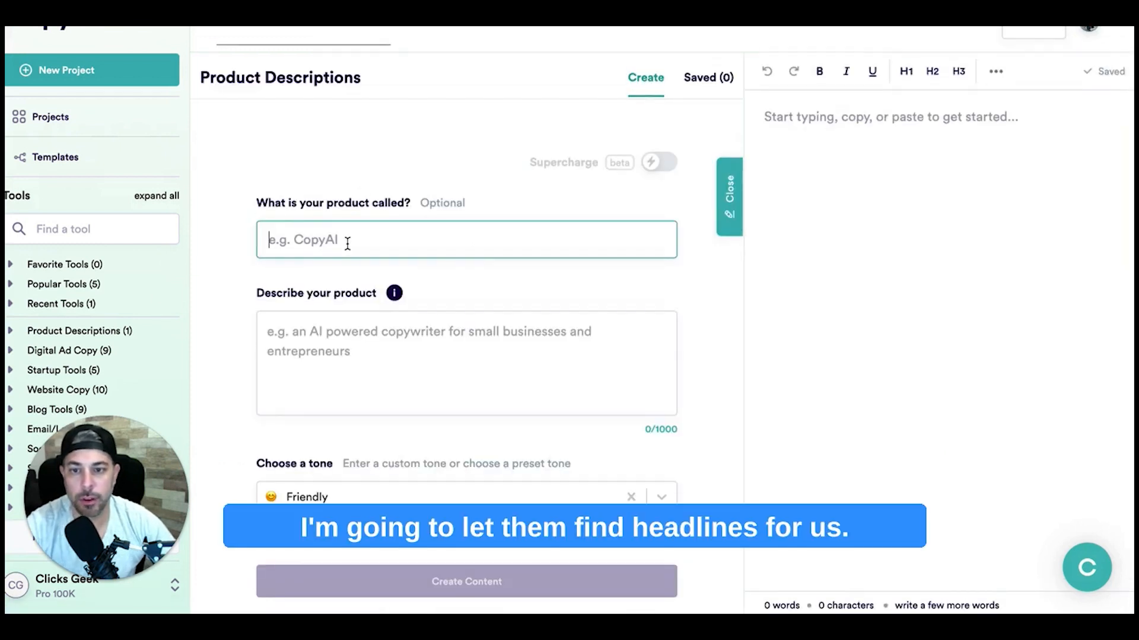
pyautogui.write('white label ppc')
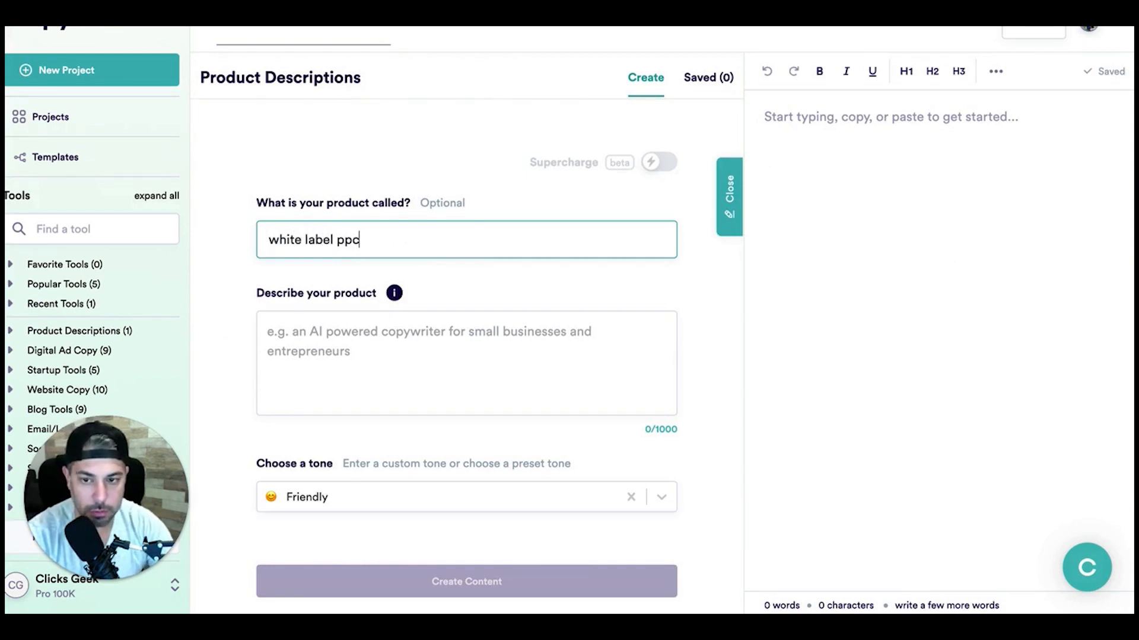
# Step: Describe the product as "clicks geek is a google partner white label ppc agency. White label pay per click agency"
pyautogui.click(298, 344)
pyautogui.write('clicks geek is a google partner white la')
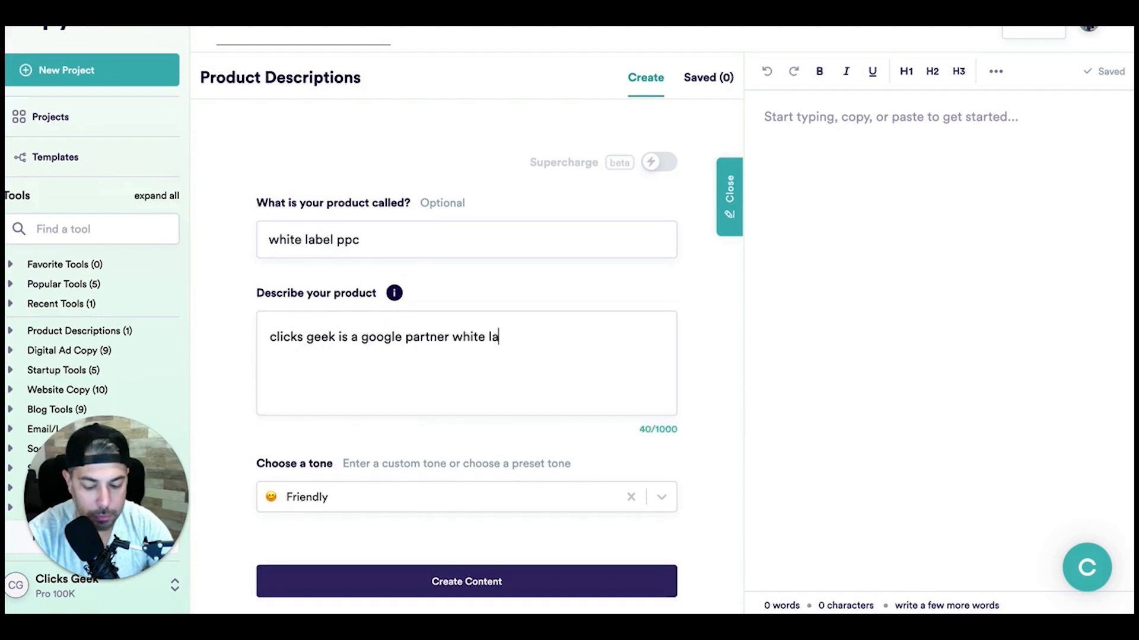
pyautogui.write('bel ppc agency. Wh')
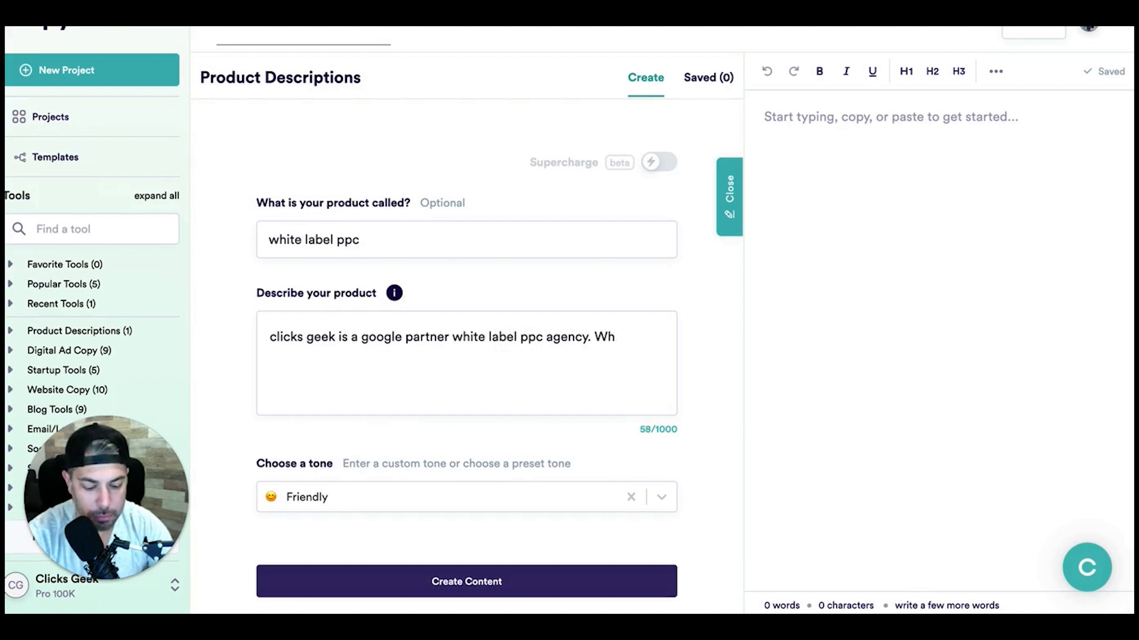
pyautogui.write('ate label')
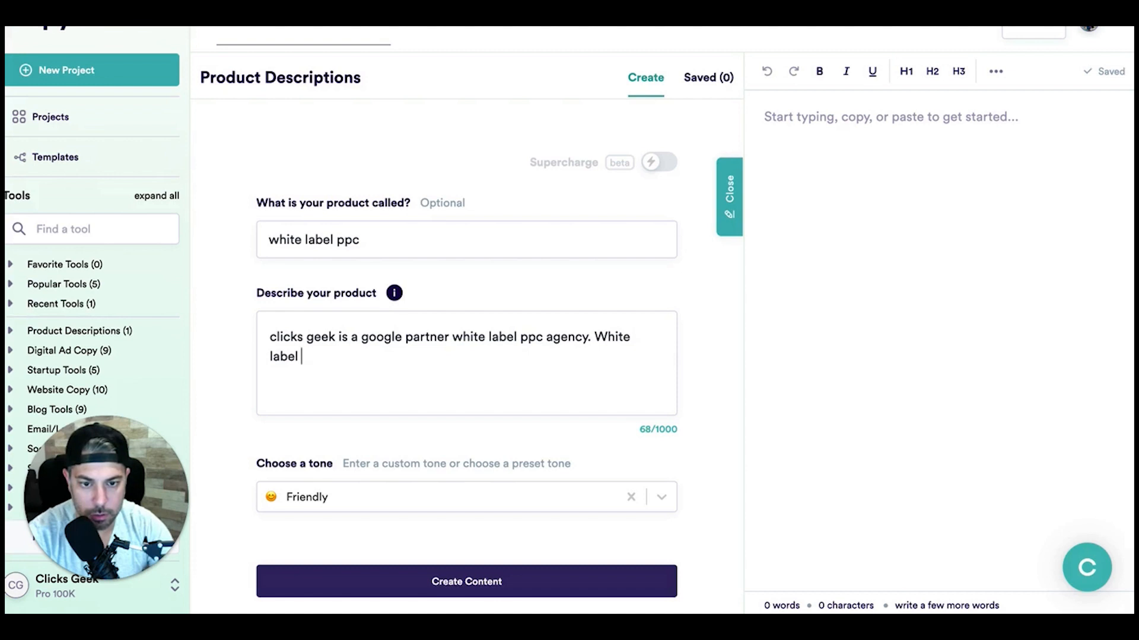
pyautogui.write(' pay per click agency')
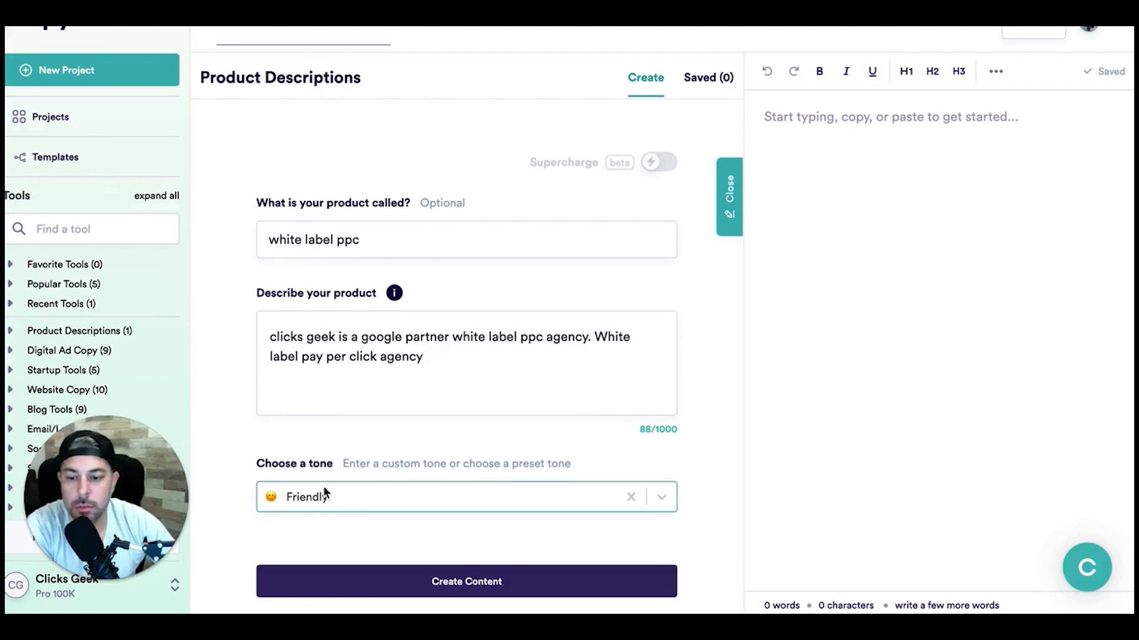
# Step: Set the tone to Persuasive and generate product descriptions from the entered details
pyautogui.scroll(-3, 324, 494)
pyautogui.click(326, 423)
pyautogui.scroll(-1, 415, 422)
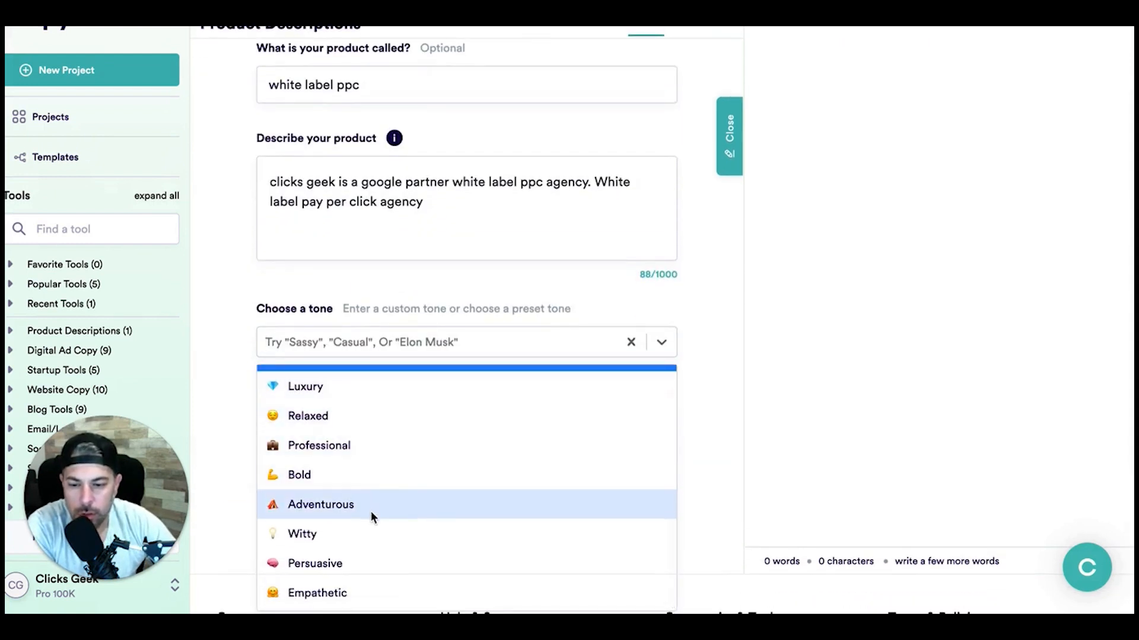
pyautogui.click(350, 564)
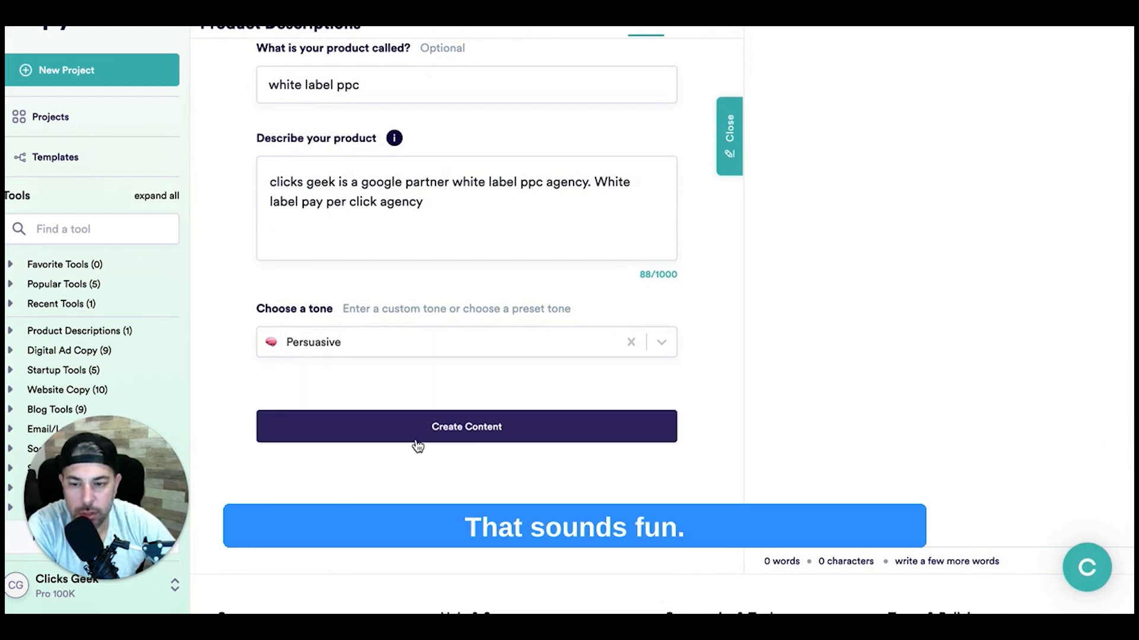
pyautogui.click(462, 440)
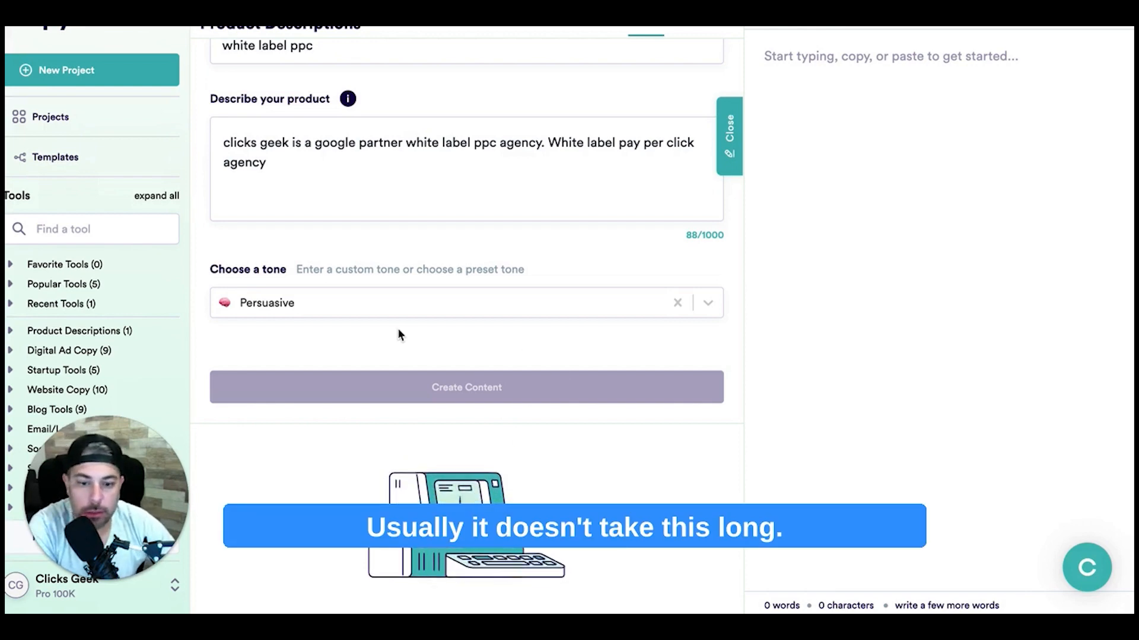
# Step: Look through the generated product descriptions and recheck the entered product description
pyautogui.scroll(-2, 499, 322)
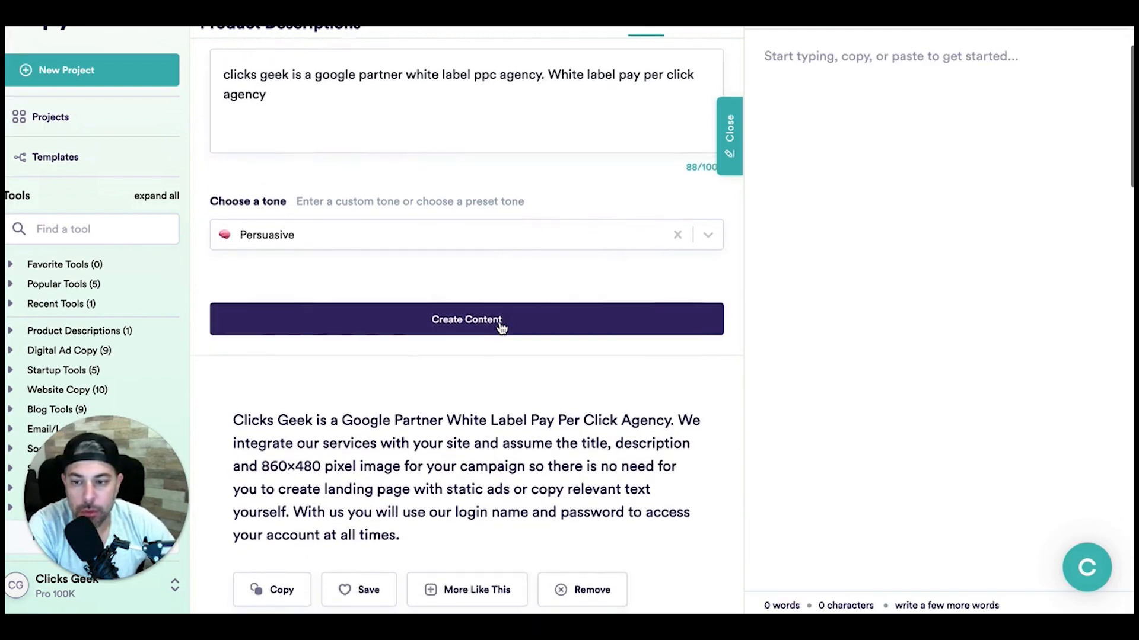
pyautogui.scroll(-8, 355, 315)
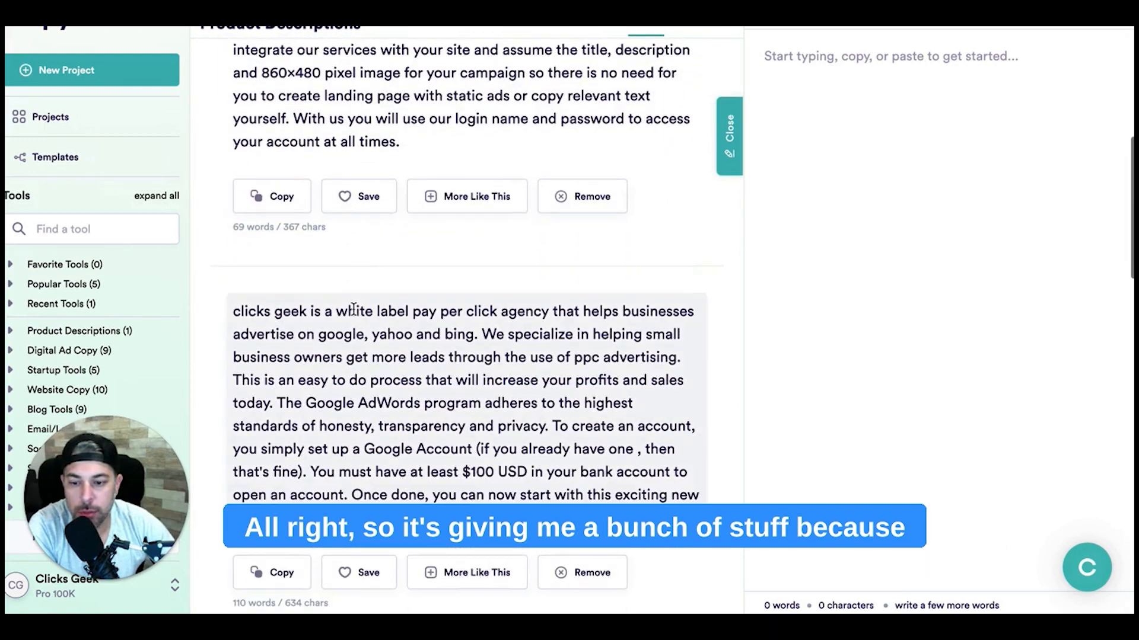
pyautogui.scroll(-1, 104, 320)
pyautogui.scroll(-3, 104, 320)
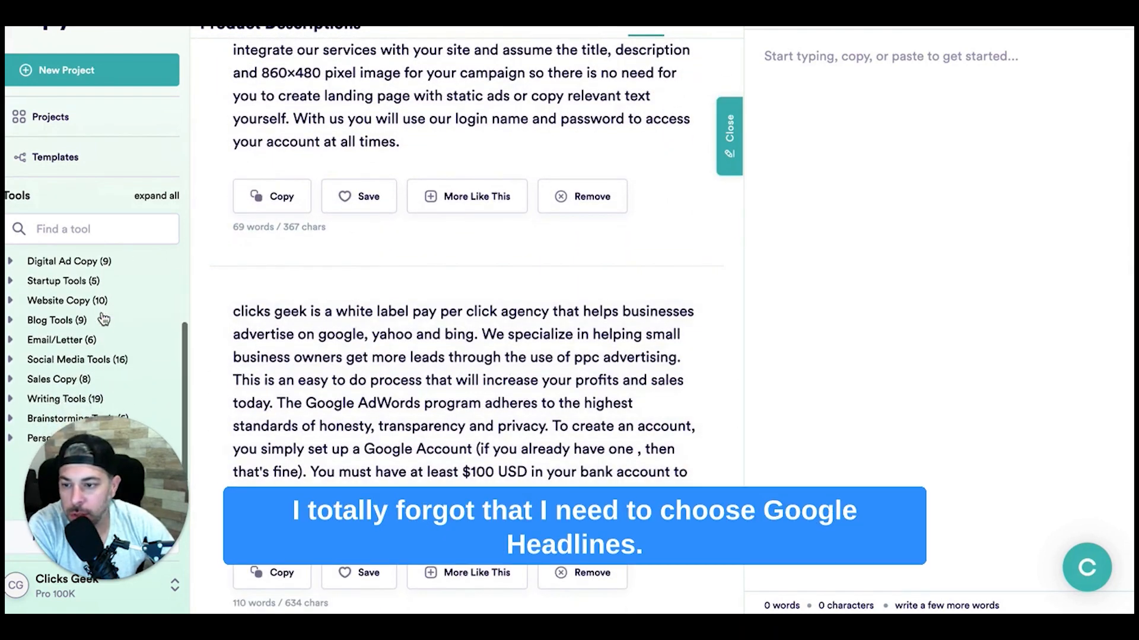
pyautogui.scroll(4, 104, 320)
pyautogui.scroll(10, 270, 267)
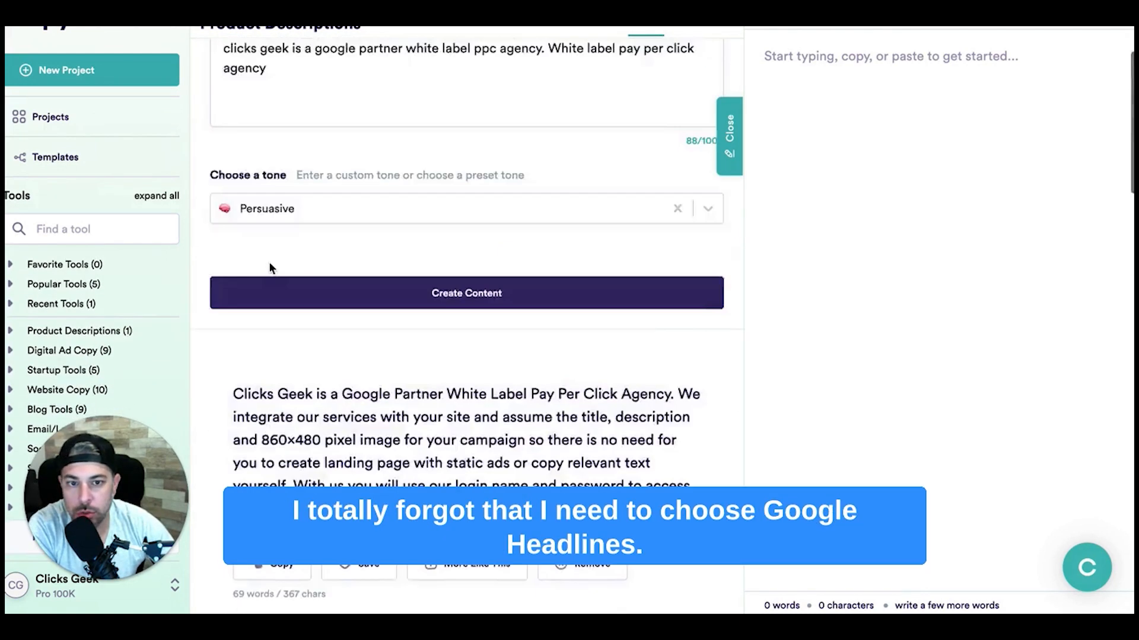
pyautogui.tripleClick(271, 315)
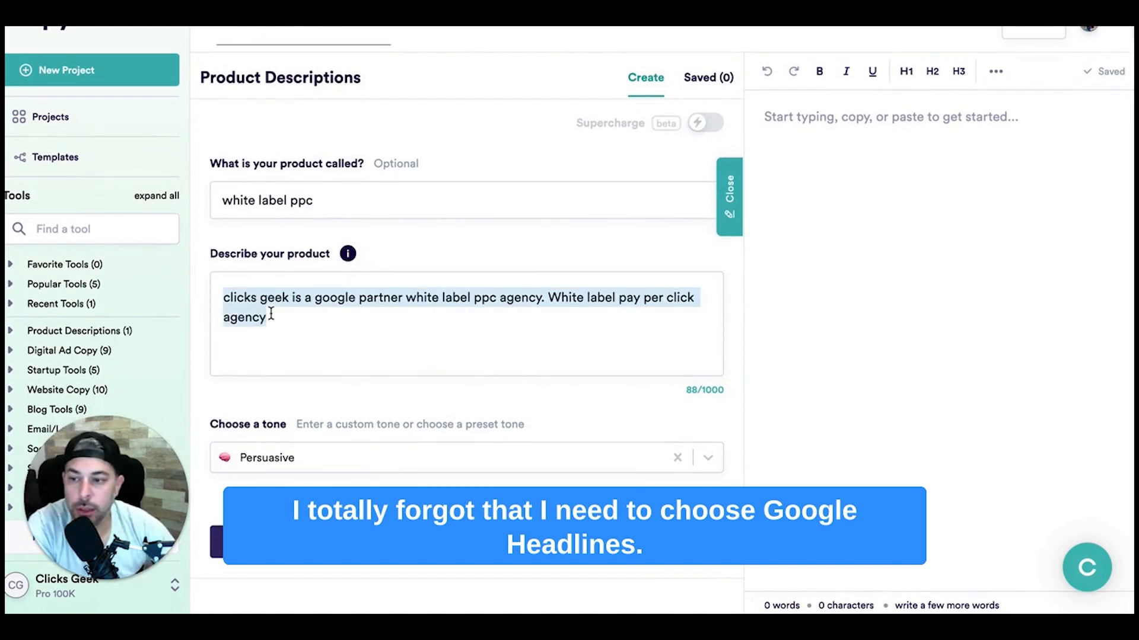
# Step: Switch the project to the Google Headlines tool for digital ad copy and generate headlines from the same product details
pyautogui.scroll(-1, 95, 304)
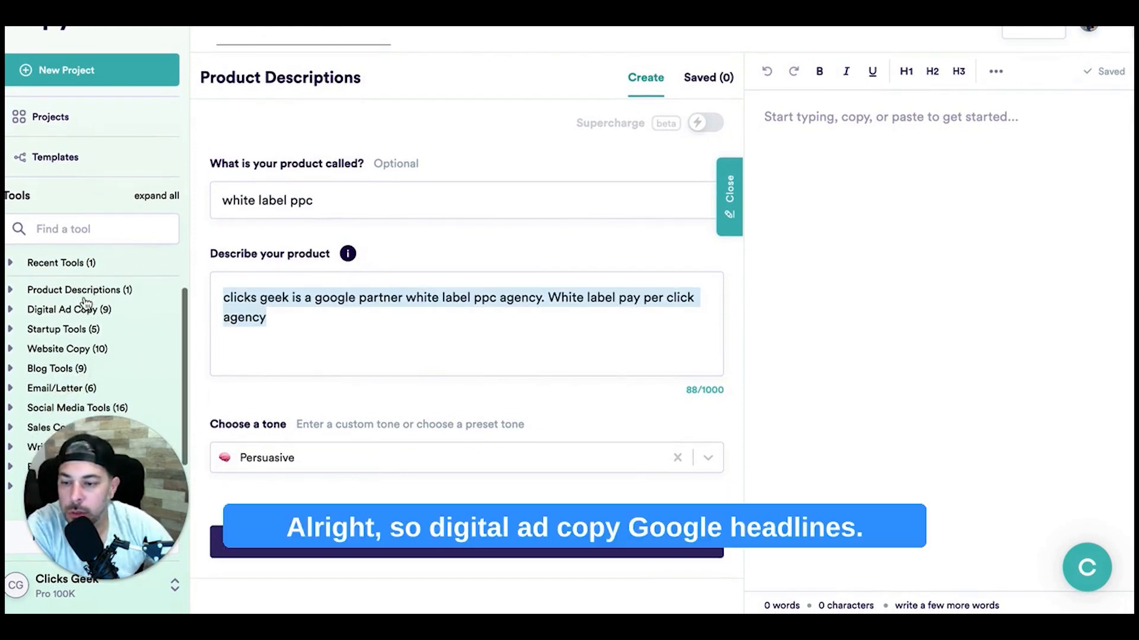
pyautogui.click(14, 310)
pyautogui.scroll(-5, 134, 320)
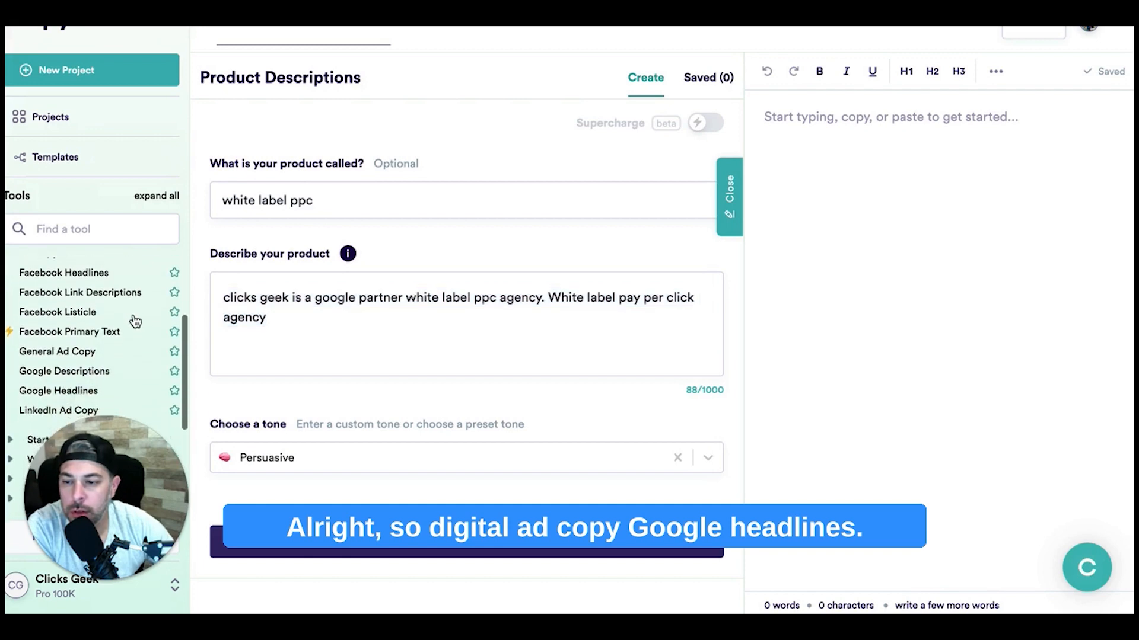
pyautogui.click(77, 348)
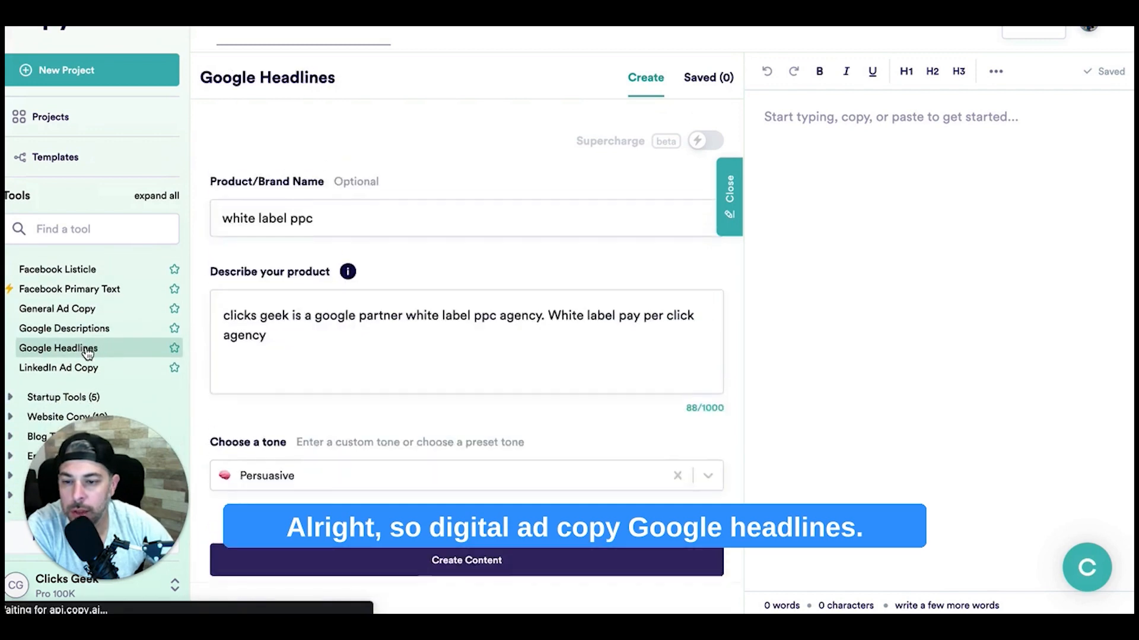
pyautogui.scroll(-2, 527, 338)
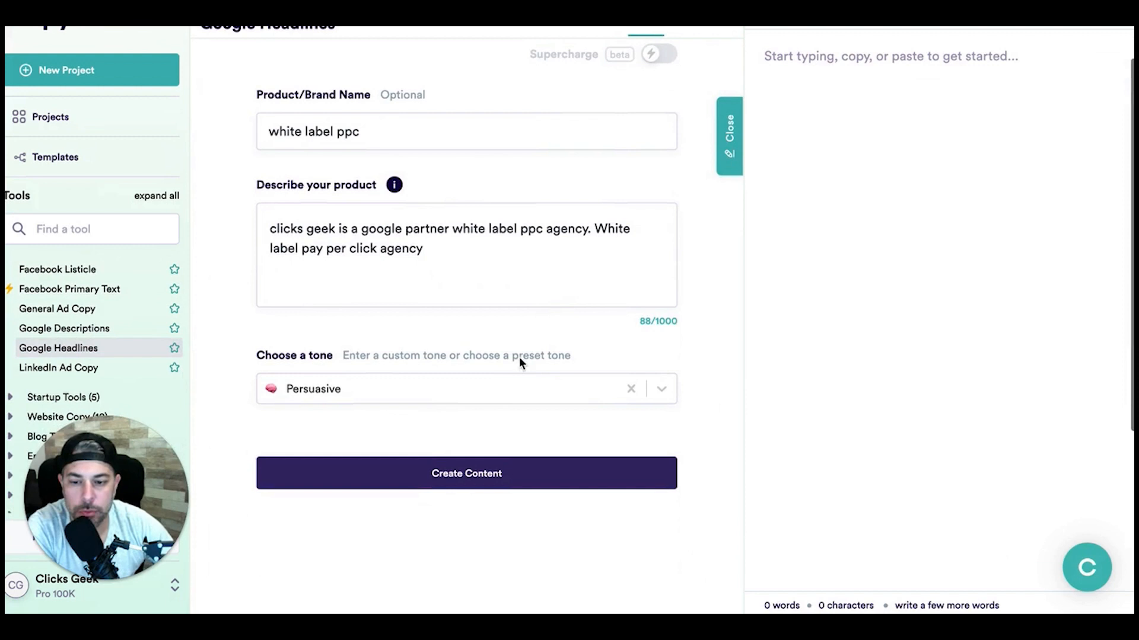
pyautogui.click(481, 474)
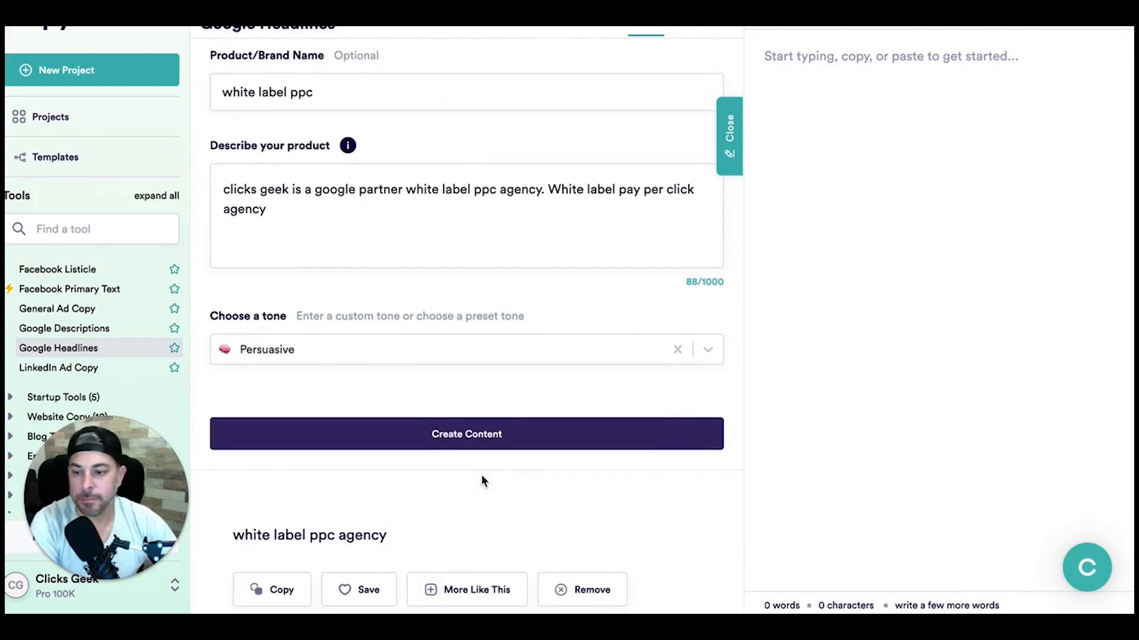
# Step: Copy the generated headline "Need White Label PPC?" and paste it into the first empty headline field of the Google Ads responsive search ad
pyautogui.scroll(-1, 469, 380)
pyautogui.scroll(-8, 467, 363)
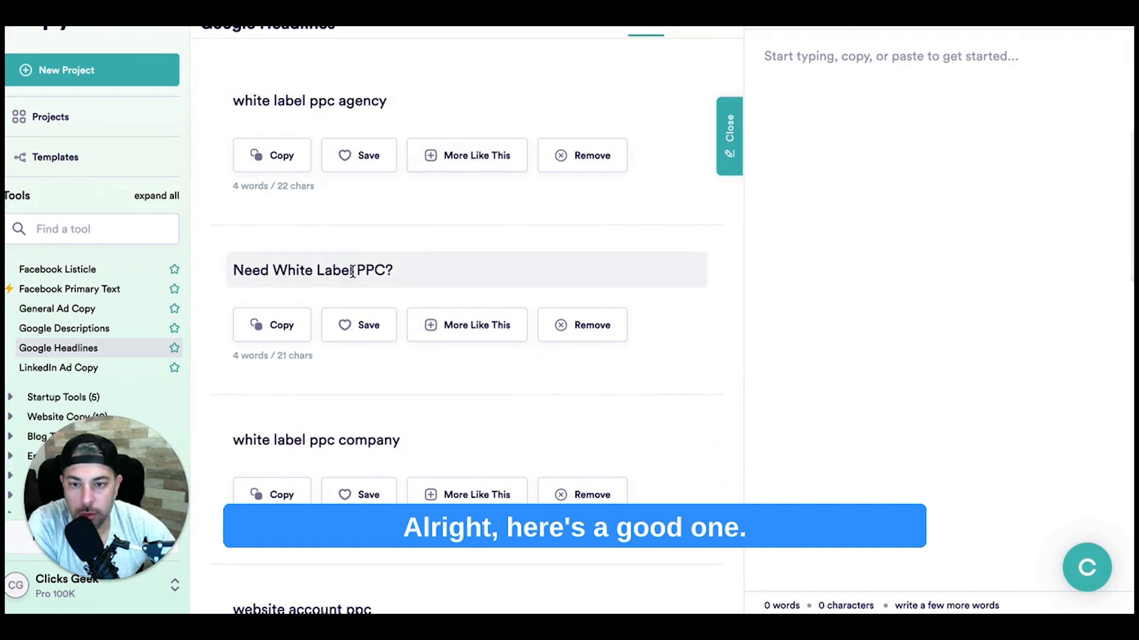
pyautogui.click(298, 321)
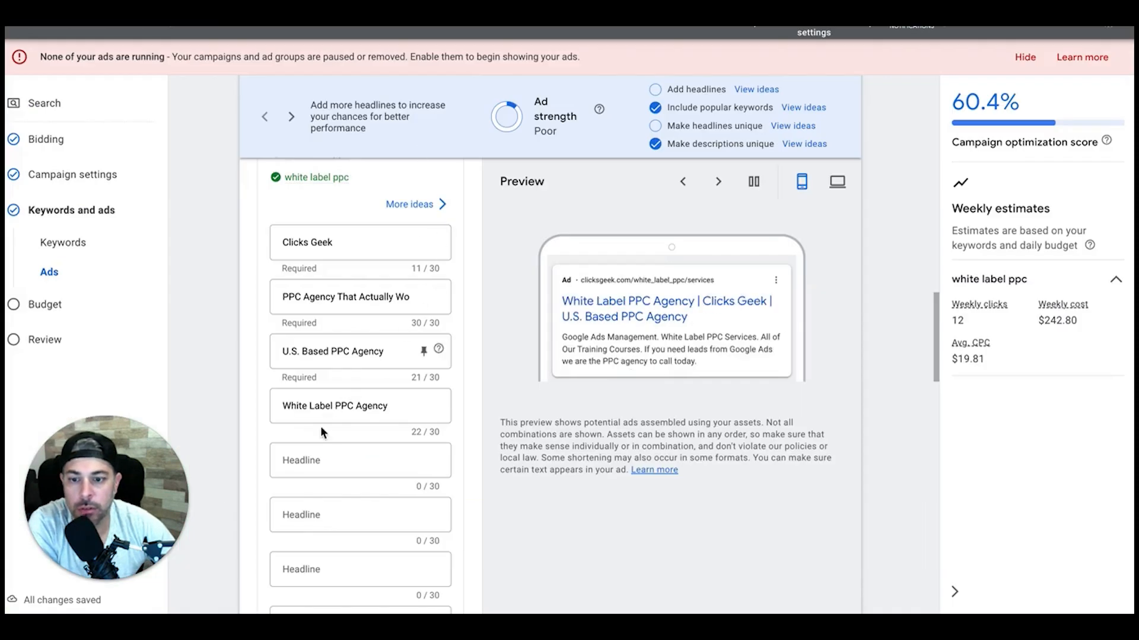
pyautogui.click(306, 458)
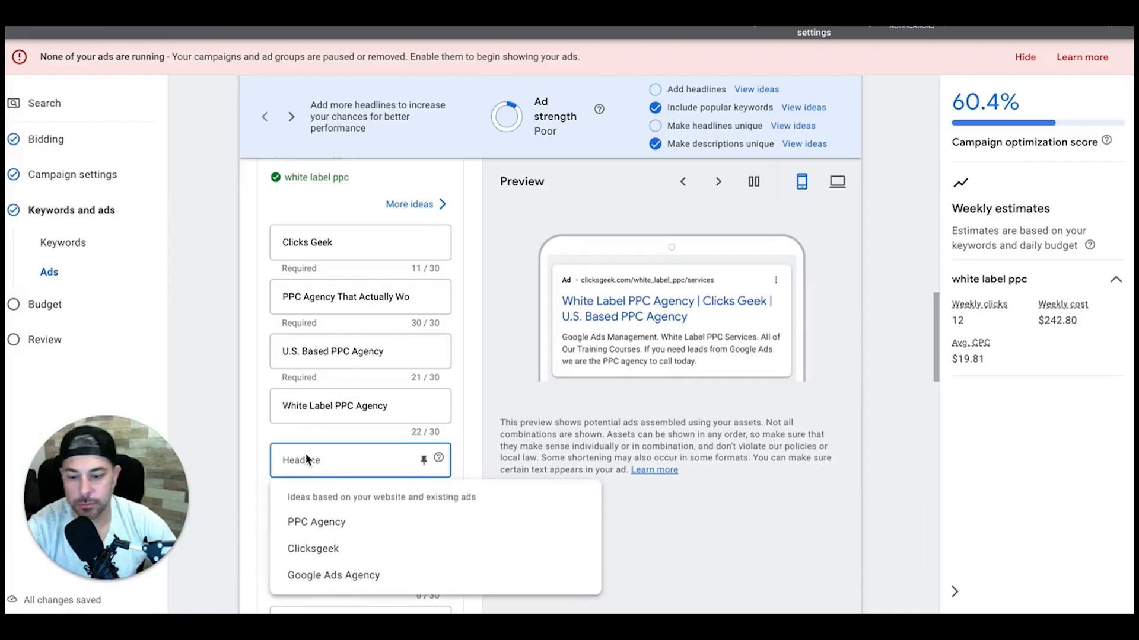
pyautogui.hotkey('ctrl', 'v')
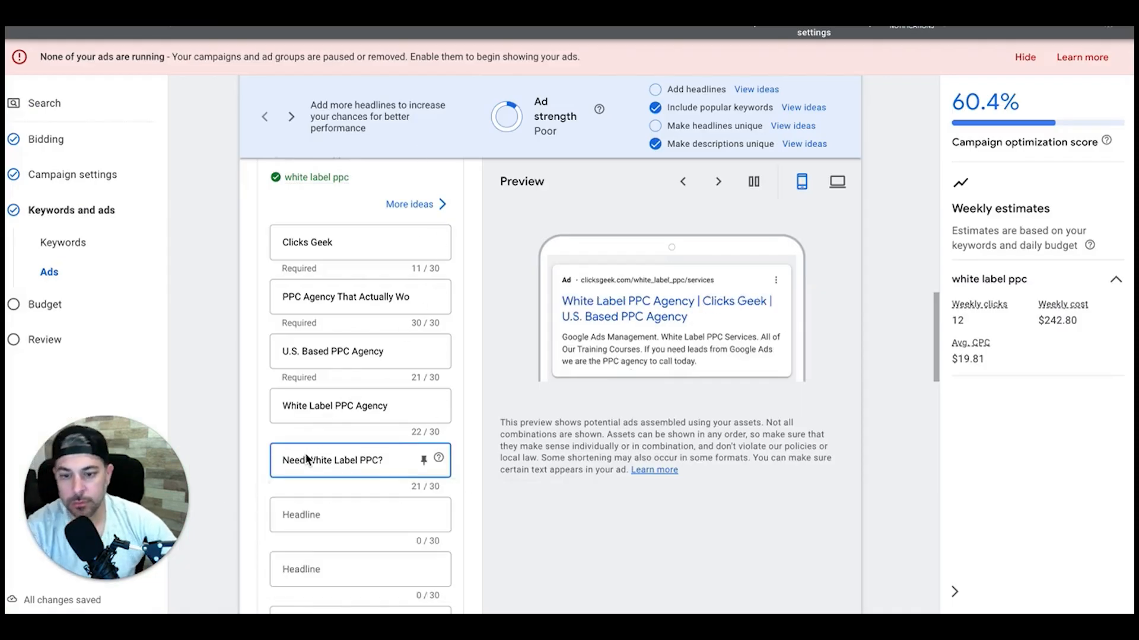
# Step: Enter "Flat Rate Pricing" as the headline below "Need White Label PPC?" and open the following empty headline field
pyautogui.scroll(-4, 226, 401)
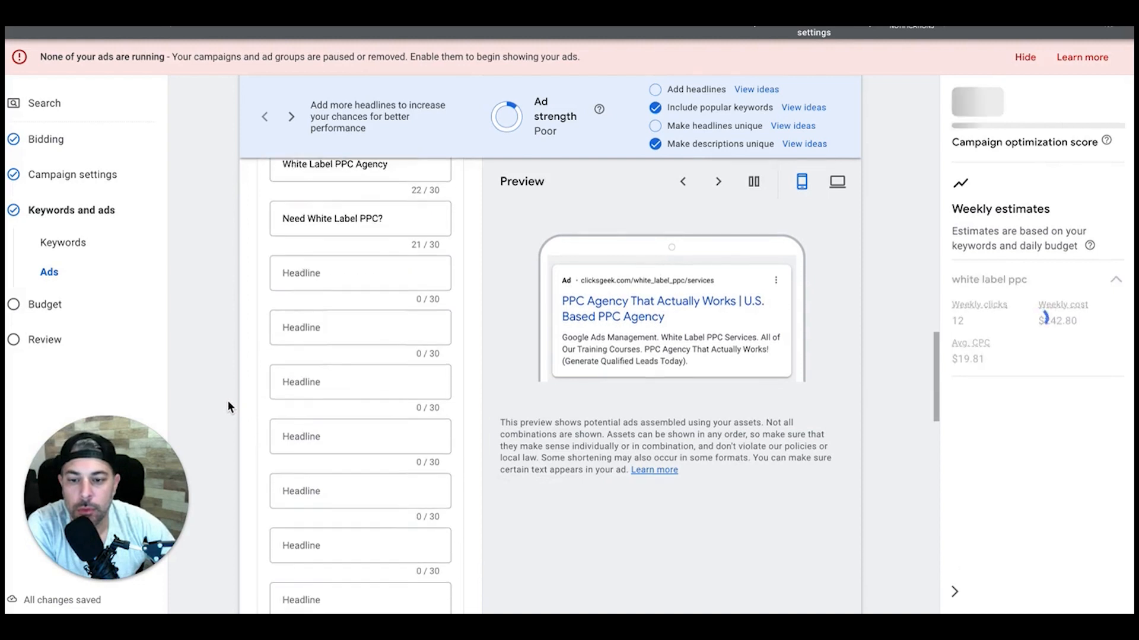
pyautogui.click(297, 263)
pyautogui.write('F')
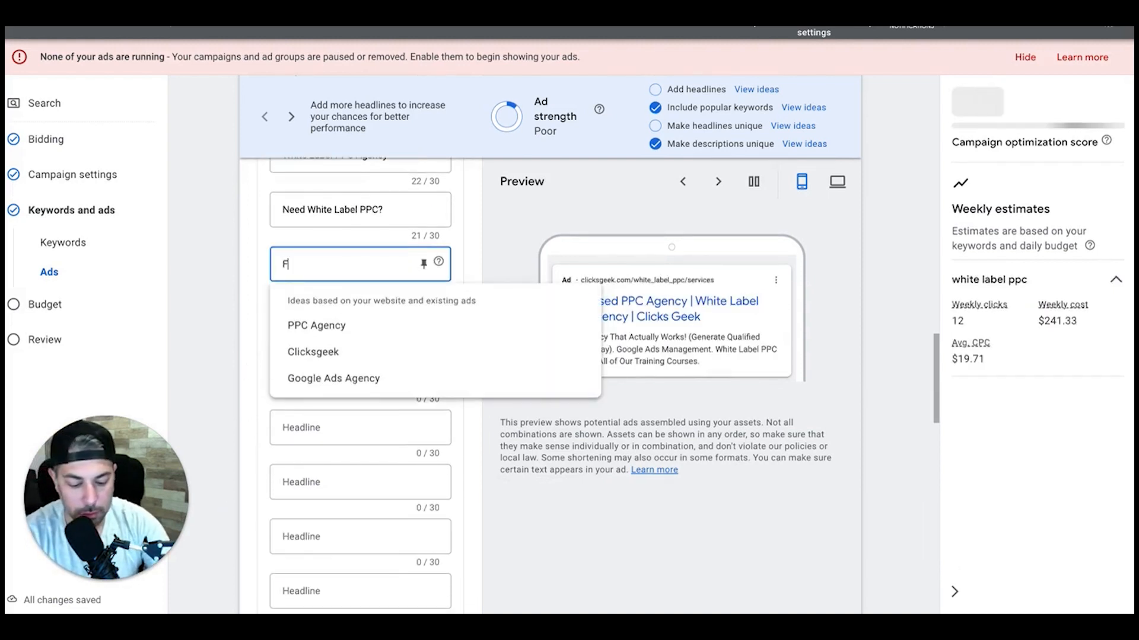
pyautogui.write('lat Rate Pricing')
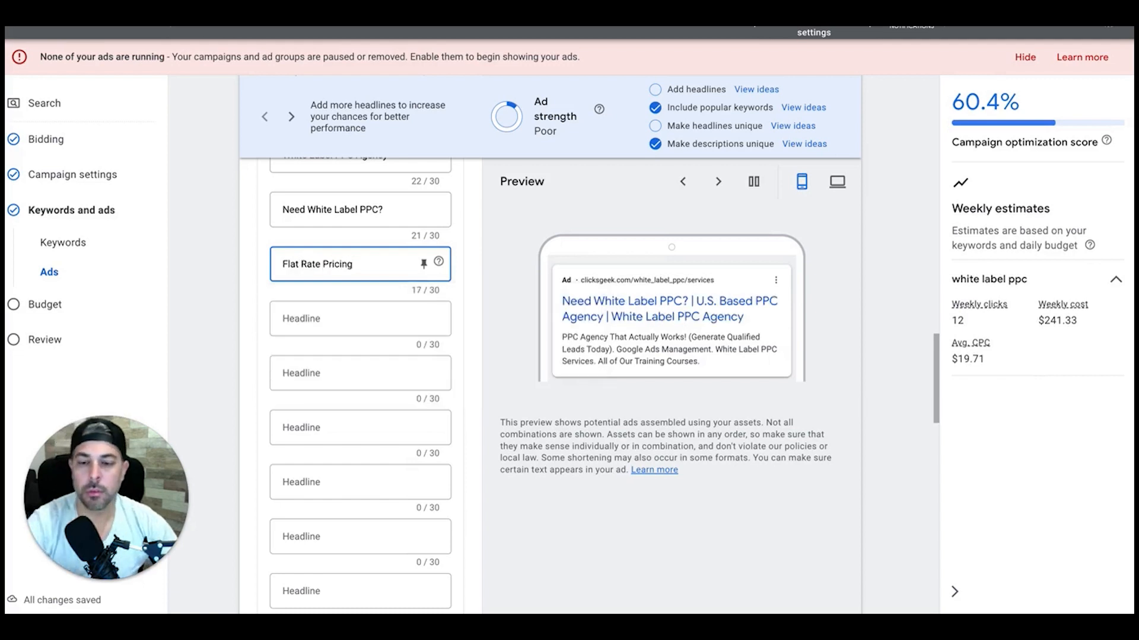
pyautogui.click(308, 312)
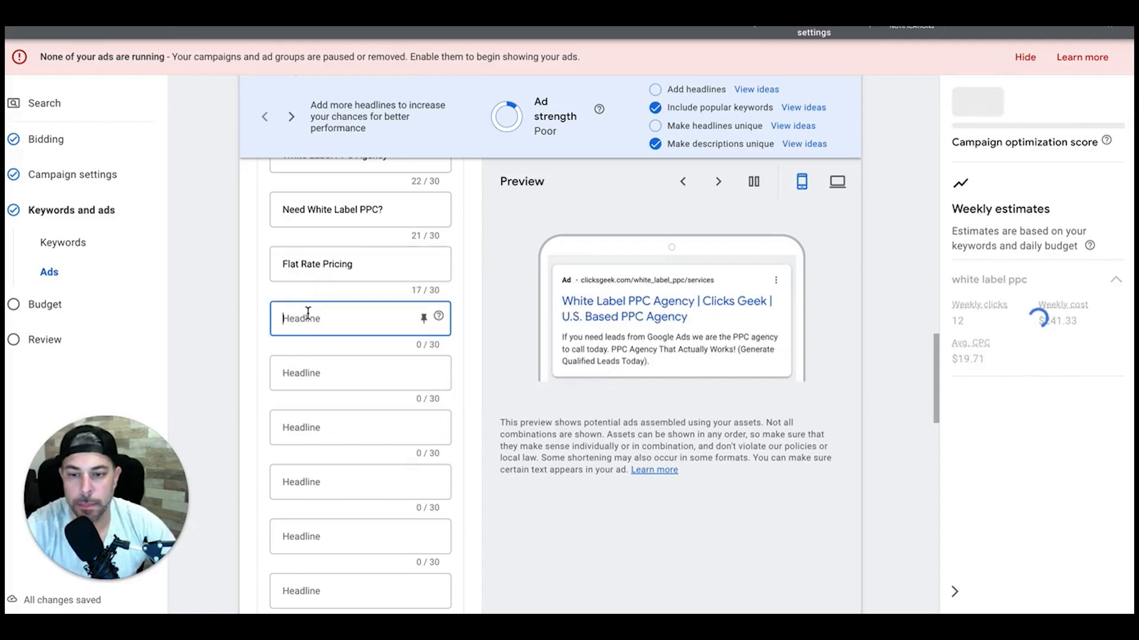
pyautogui.scroll(2, 247, 294)
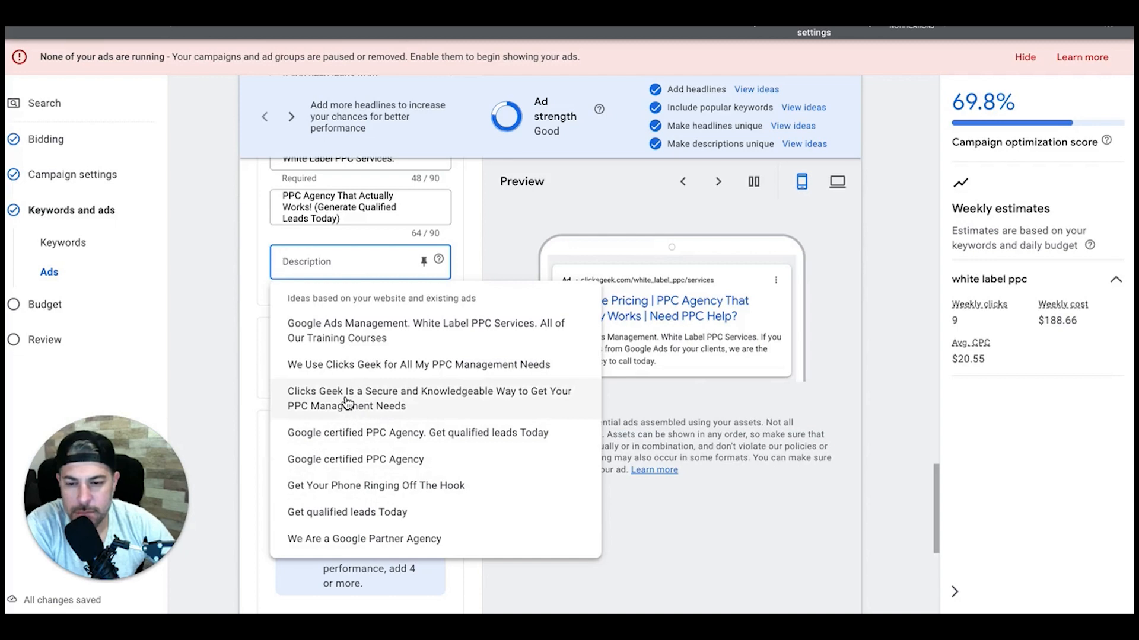
# Step: Fill the ad's last empty description with the suggestion "Clicks Geek Is a Secure and Knowledgeable Way to Get Your PPC Management Needs"
pyautogui.click(347, 403)
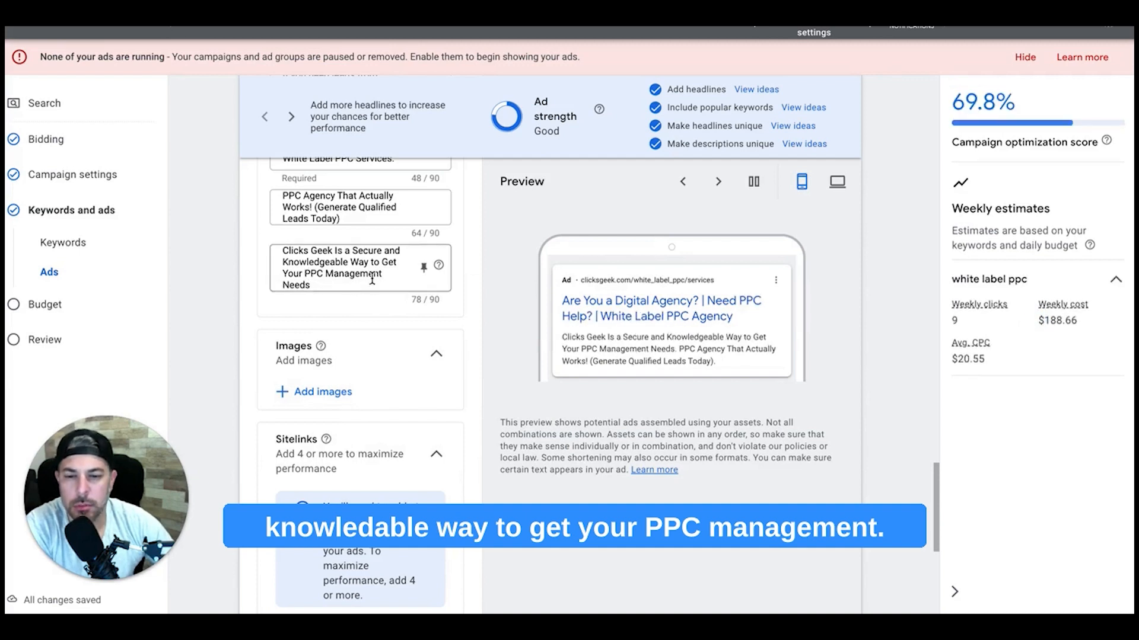
pyautogui.scroll(4, 226, 293)
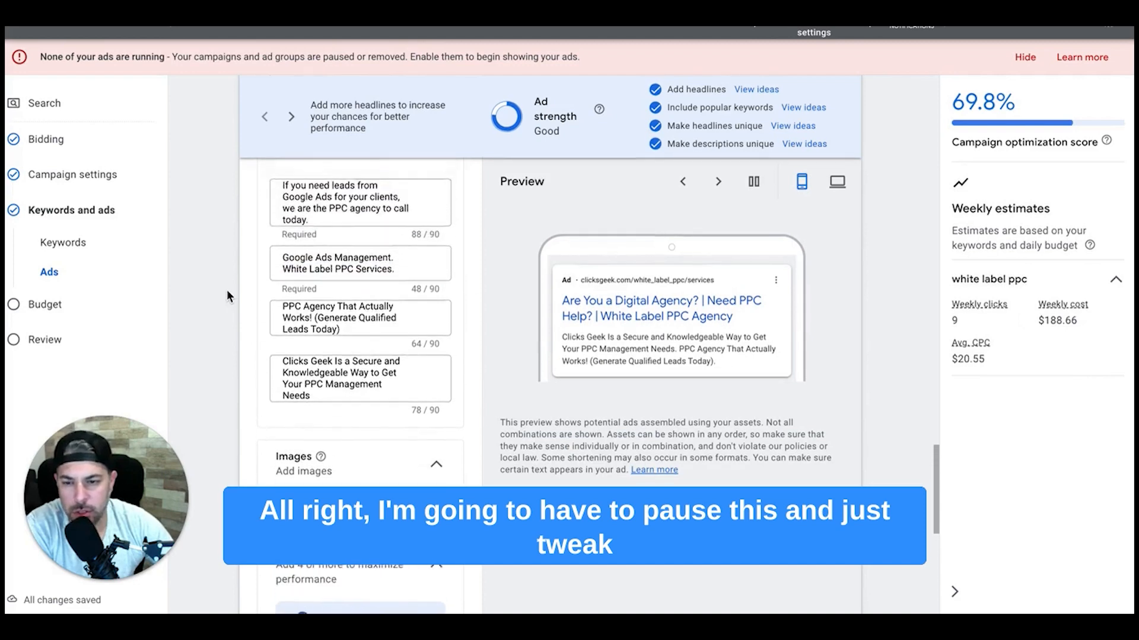
pyautogui.scroll(2, 227, 295)
# Step: Look over the ad's headlines, descriptions, images, sitelinks and callouts
pyautogui.scroll(-4, 228, 295)
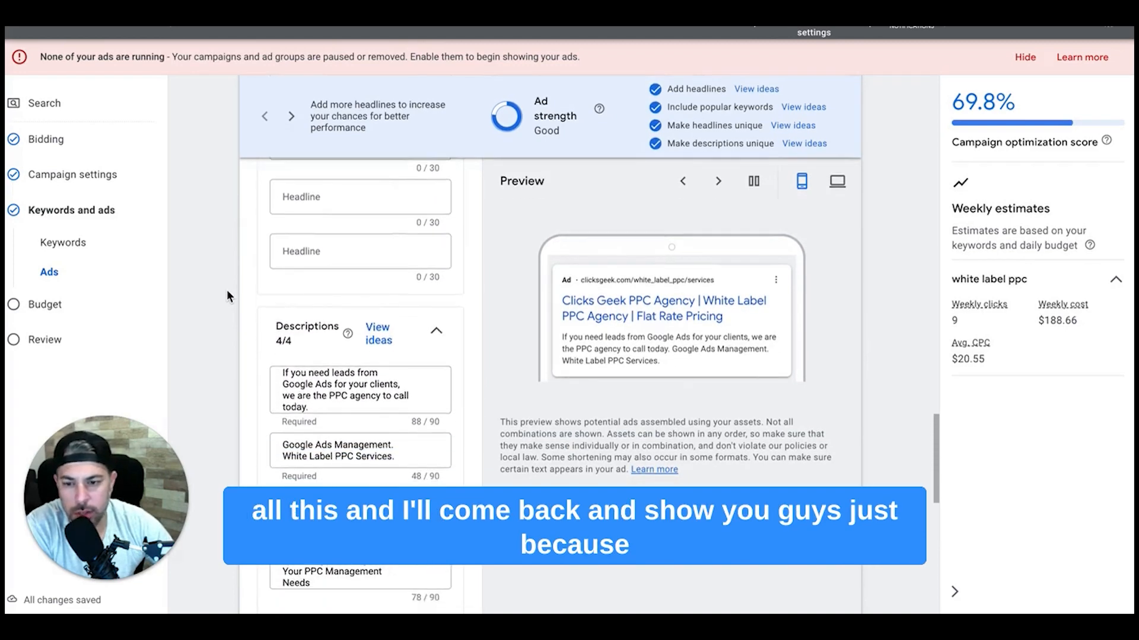
pyautogui.scroll(-6, 227, 289)
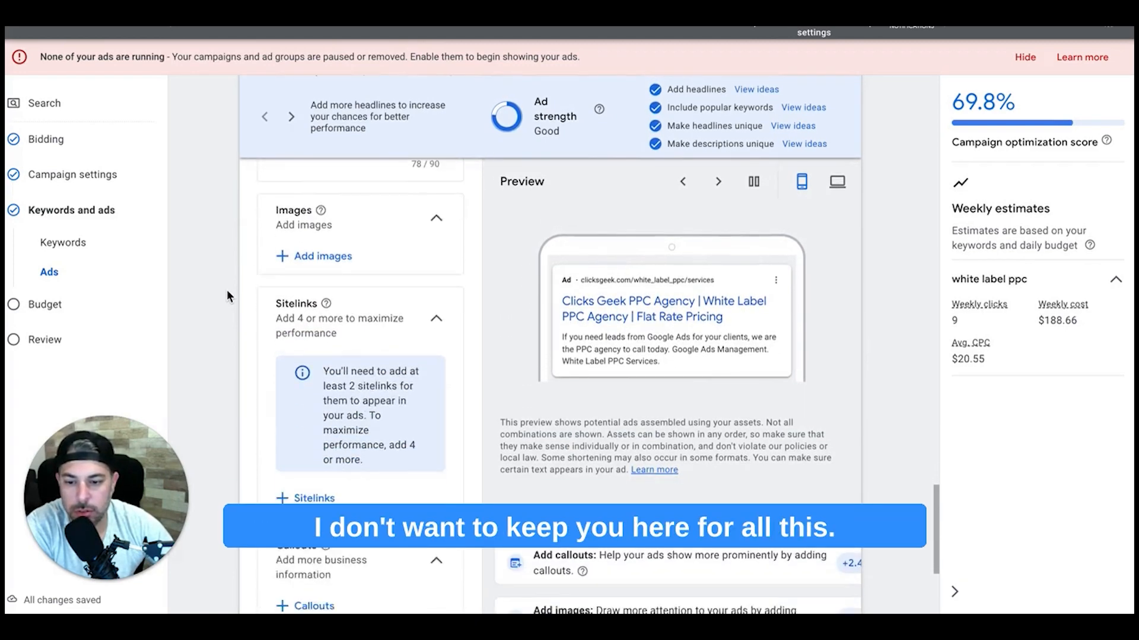
pyautogui.scroll(-2, 226, 290)
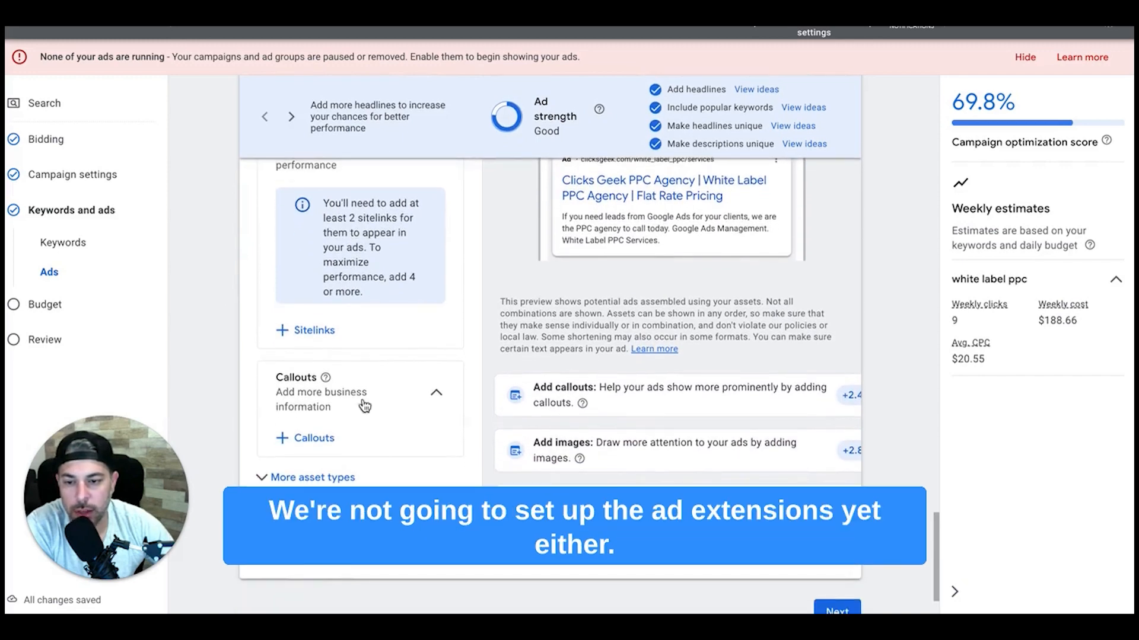
pyautogui.scroll(-3, 239, 336)
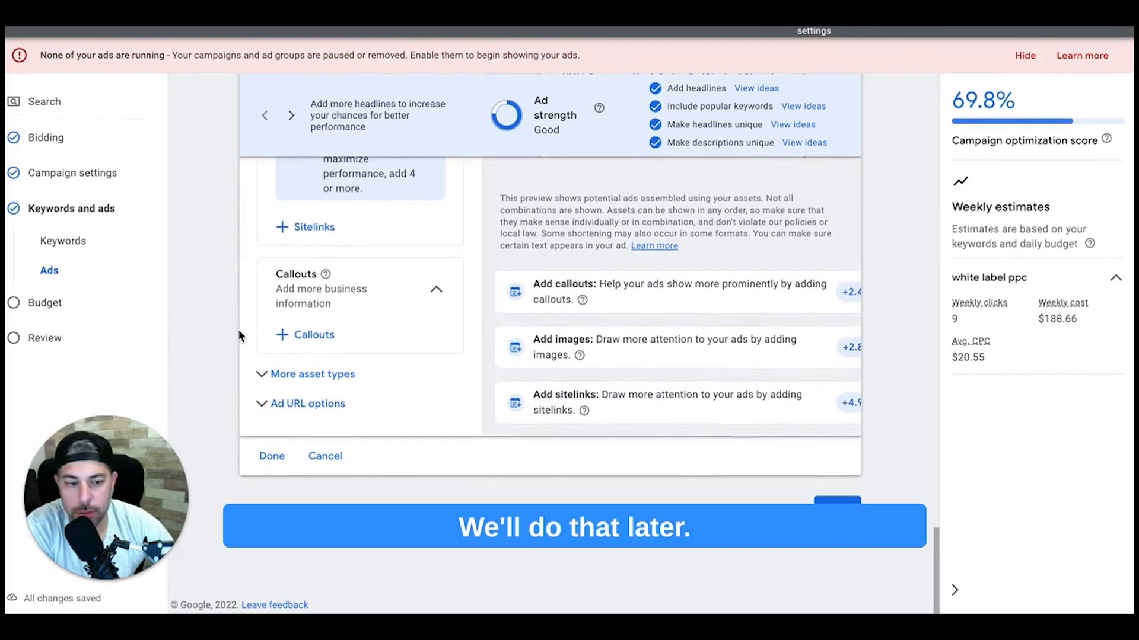
pyautogui.scroll(10, 258, 354)
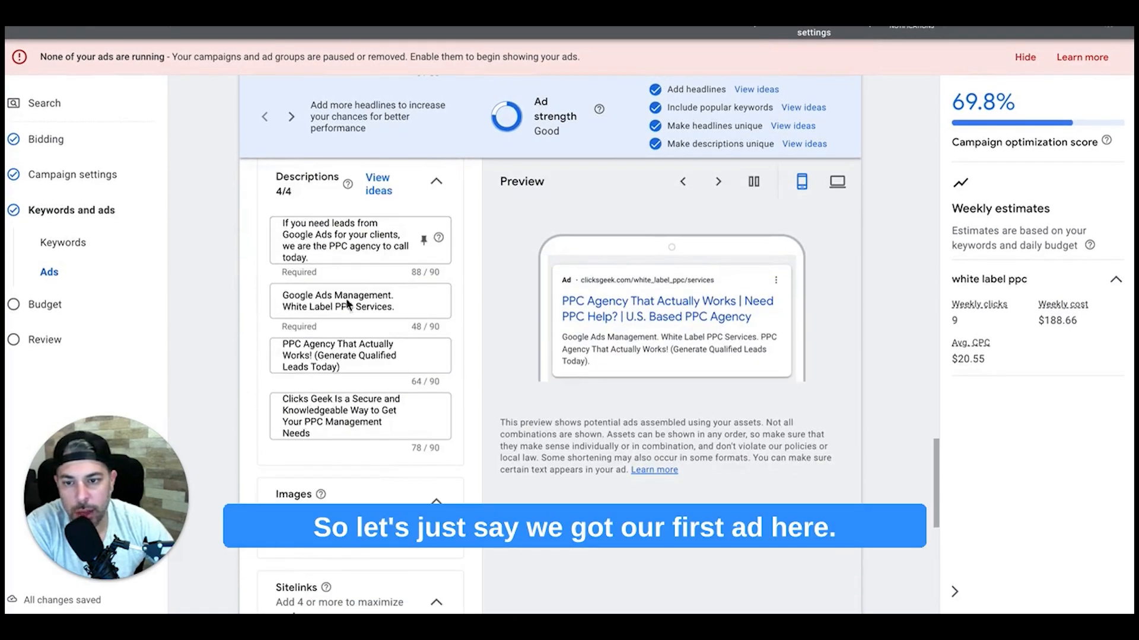
pyautogui.scroll(10, 266, 368)
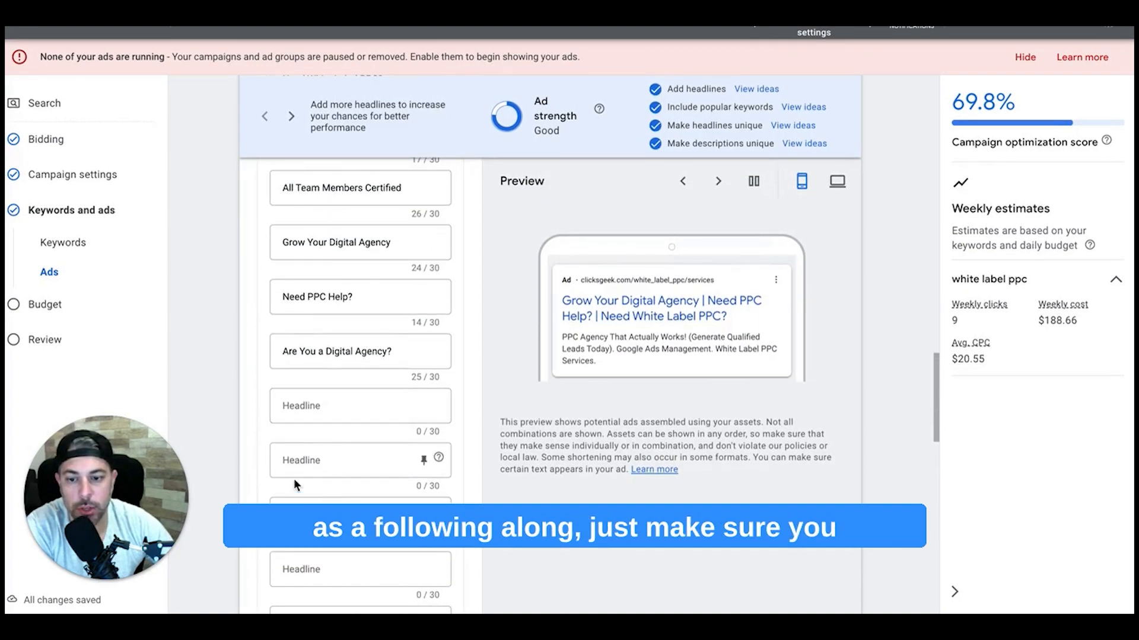
pyautogui.scroll(-8, 238, 363)
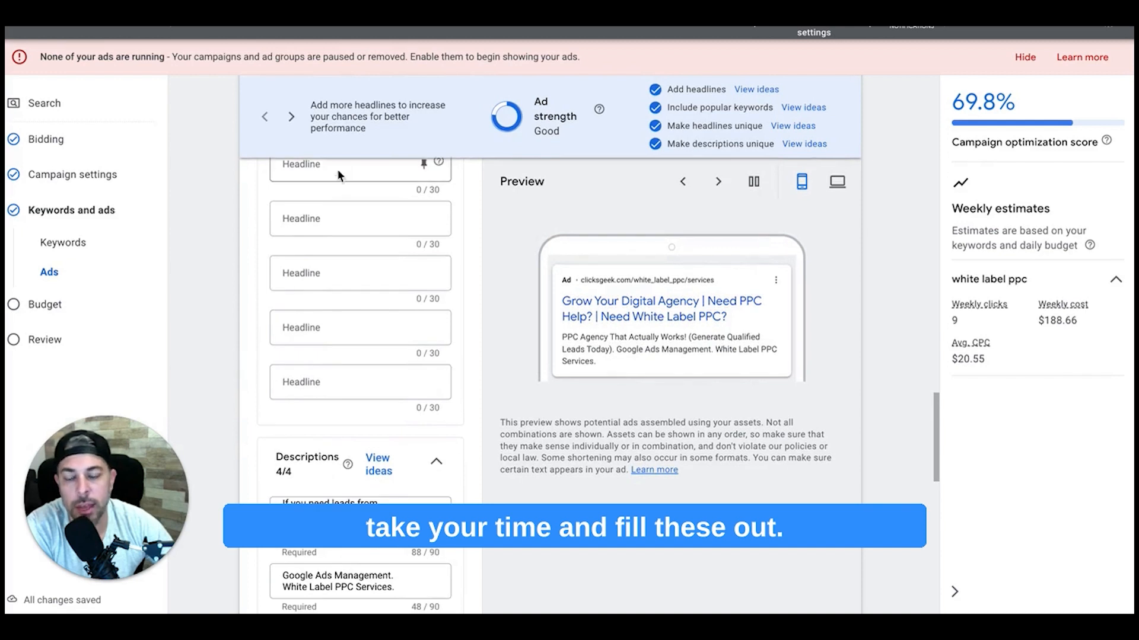
pyautogui.scroll(-4, 233, 325)
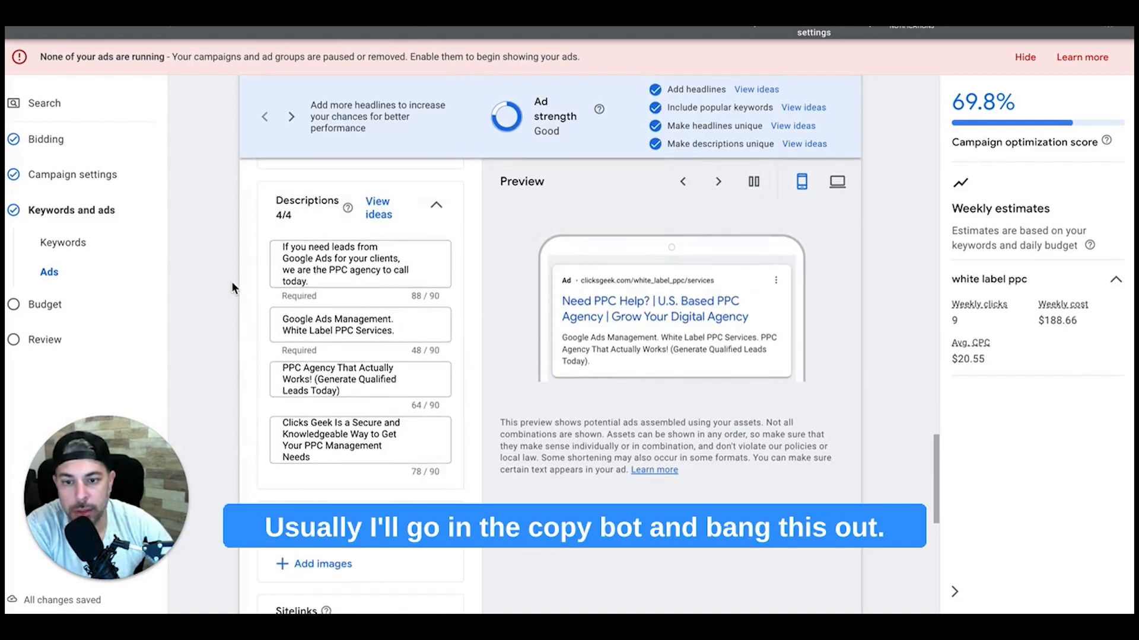
pyautogui.scroll(-2, 233, 287)
pyautogui.scroll(-5, 231, 284)
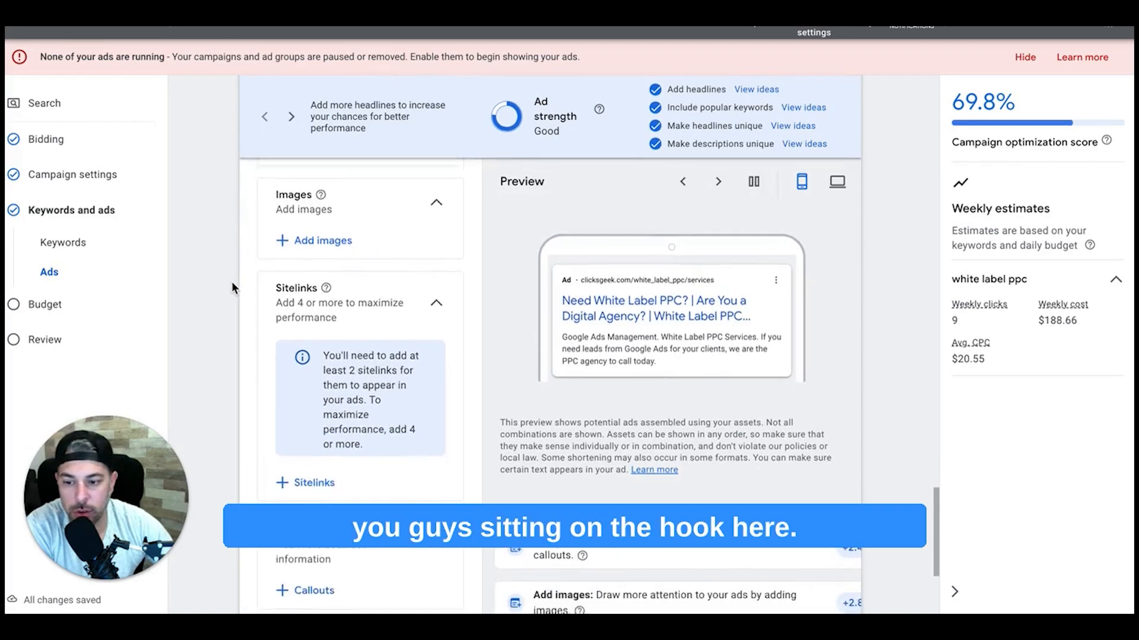
pyautogui.scroll(-2, 232, 283)
pyautogui.scroll(10, 231, 283)
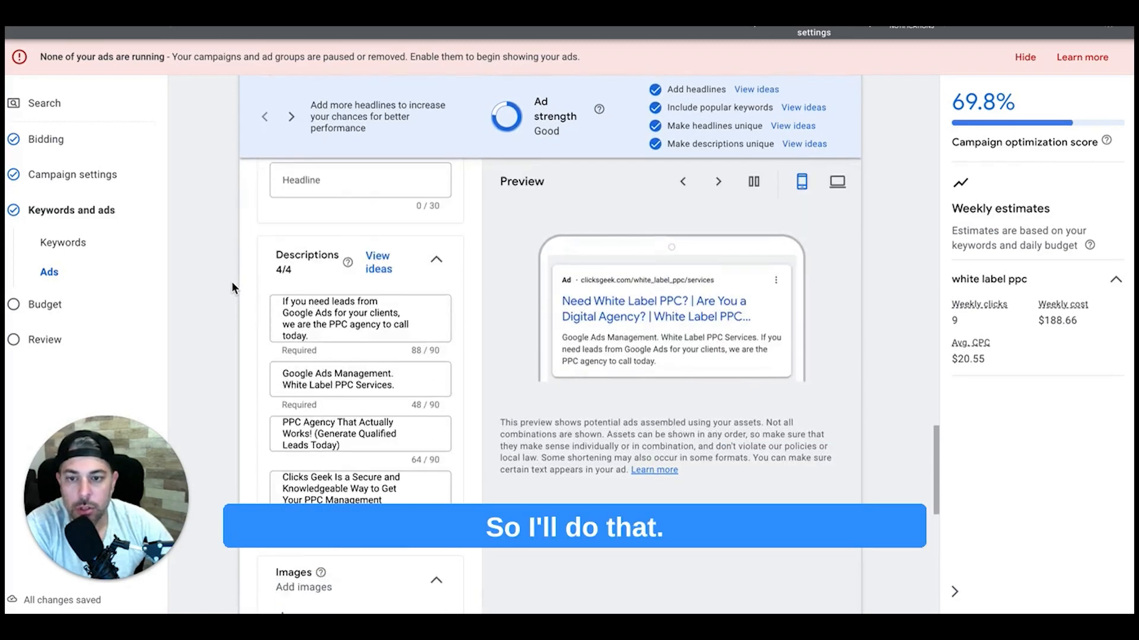
pyautogui.scroll(-12, 232, 287)
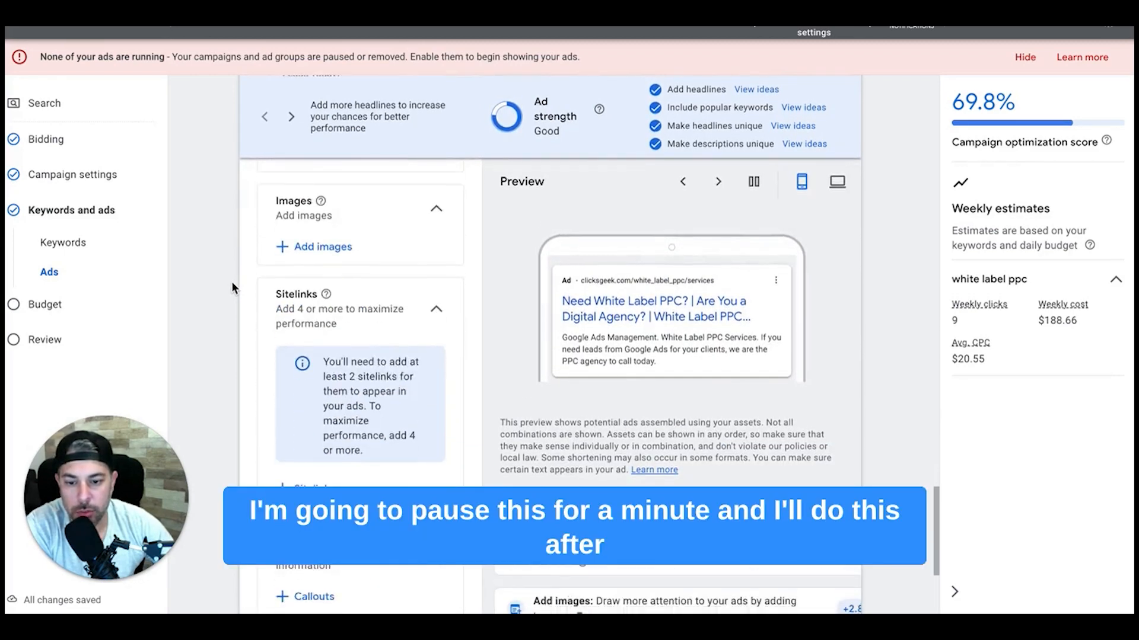
pyautogui.scroll(-2, 232, 281)
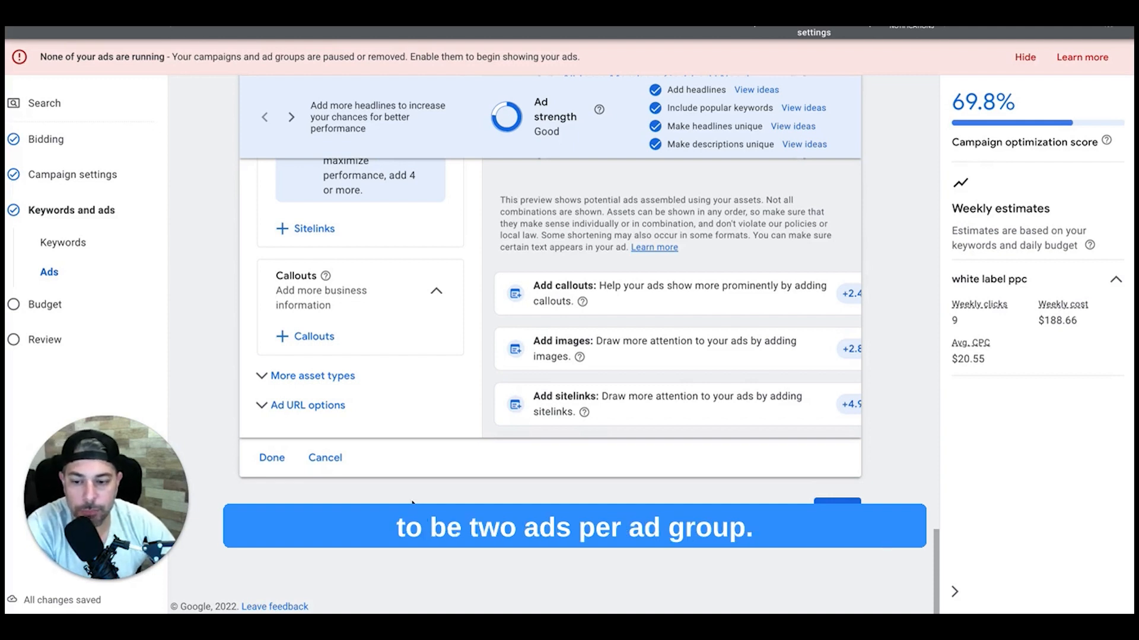
pyautogui.scroll(1, 229, 371)
pyautogui.scroll(-1, 229, 371)
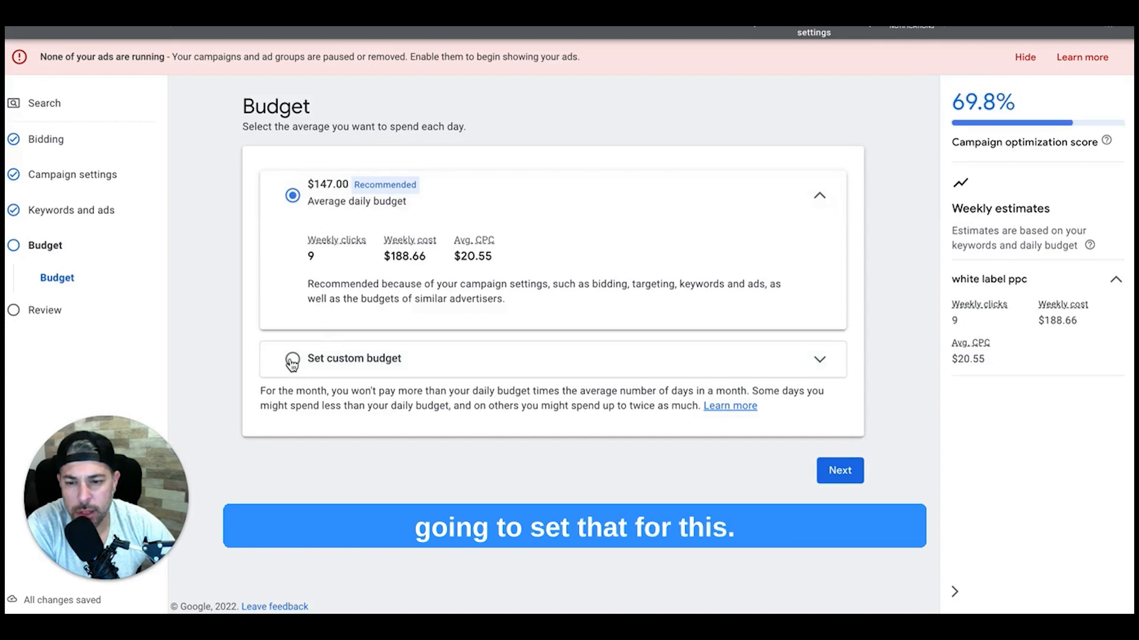
# Step: Set a custom average daily budget of $10.00 for the campaign and continue to the review
pyautogui.click(292, 360)
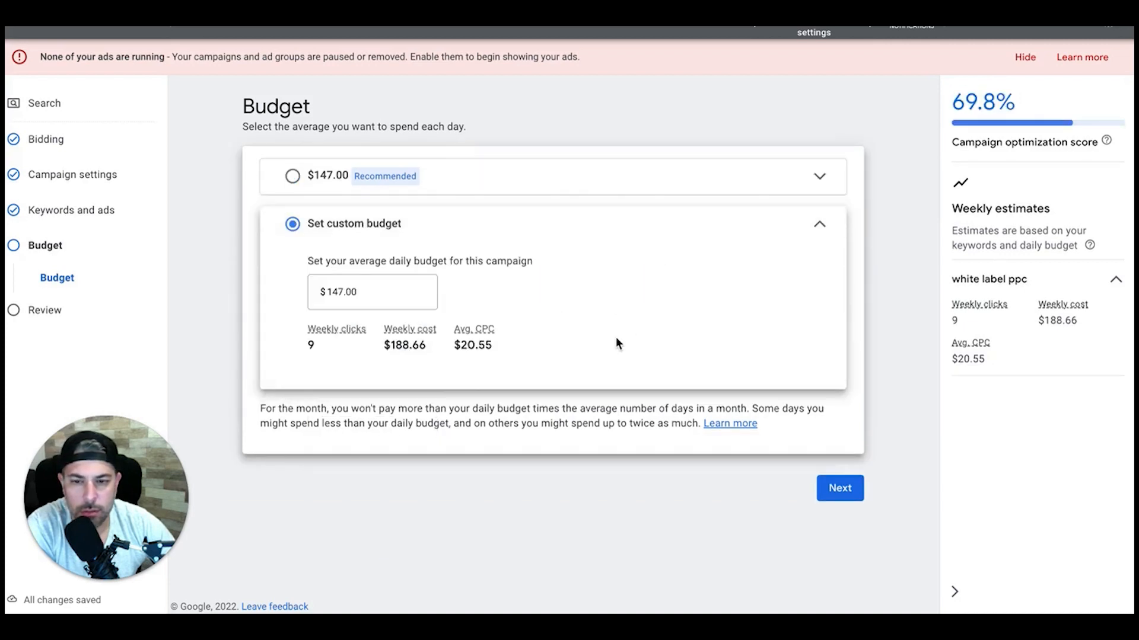
pyautogui.click(343, 293)
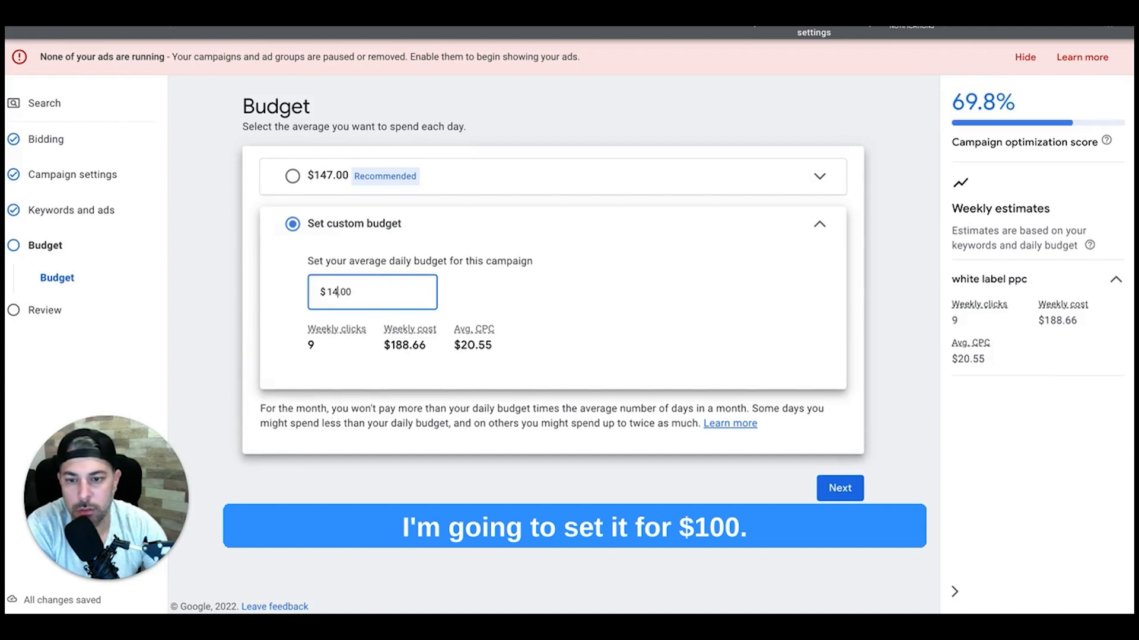
pyautogui.press('BackSpace')
pyautogui.write('00')
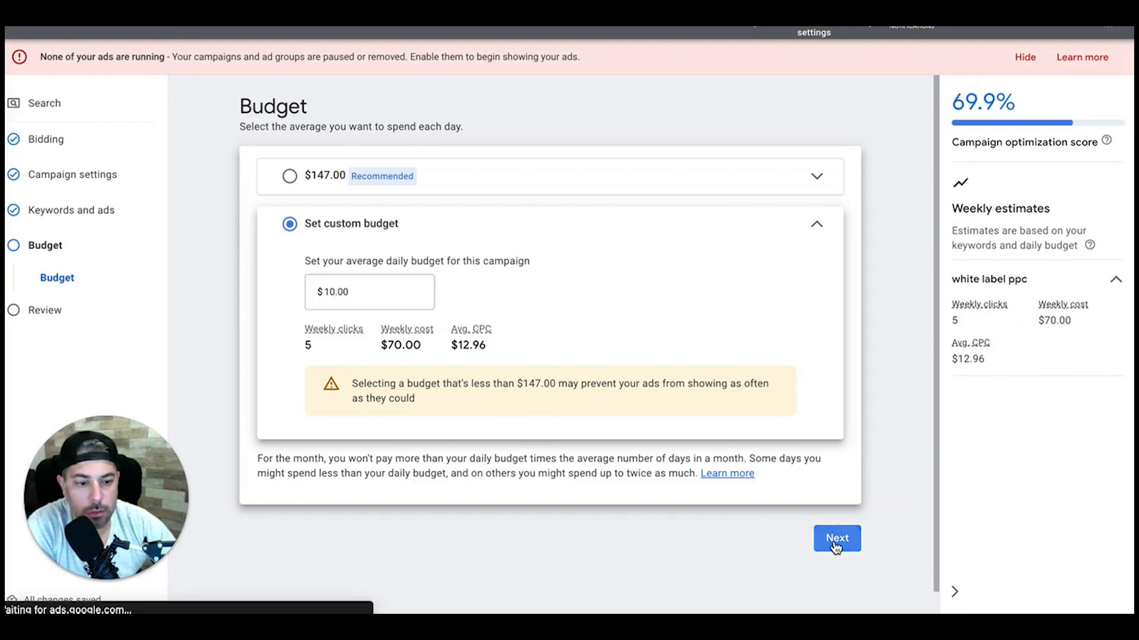
pyautogui.click(837, 542)
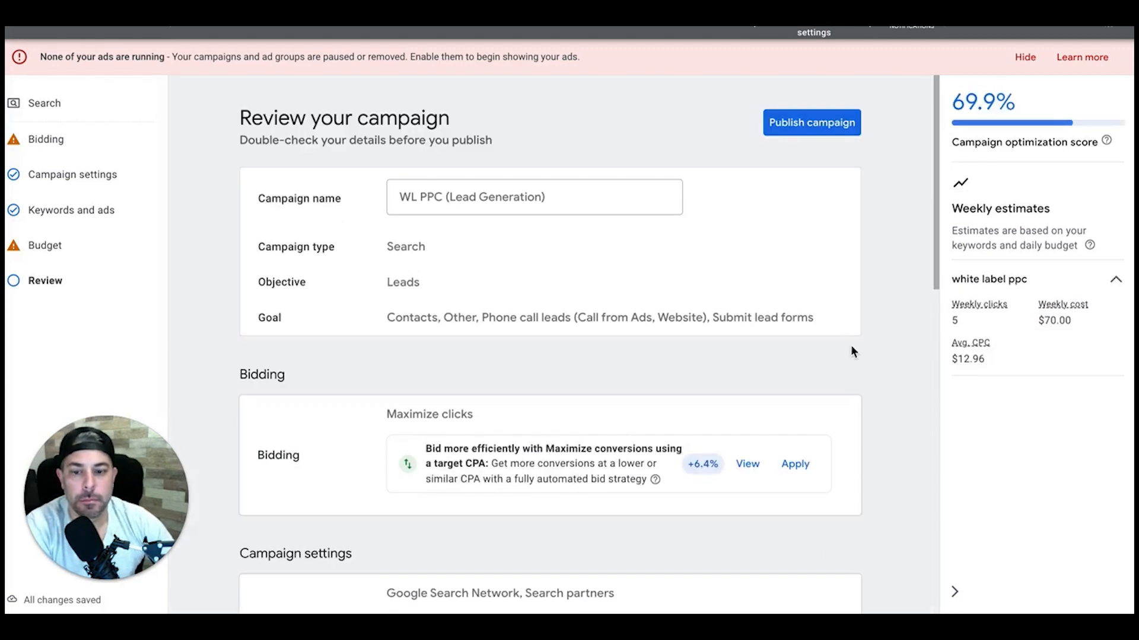
# Step: Review the campaign summary and publish the WL PPC (Lead Generation) campaign
pyautogui.scroll(-5, 850, 344)
pyautogui.scroll(-3, 852, 353)
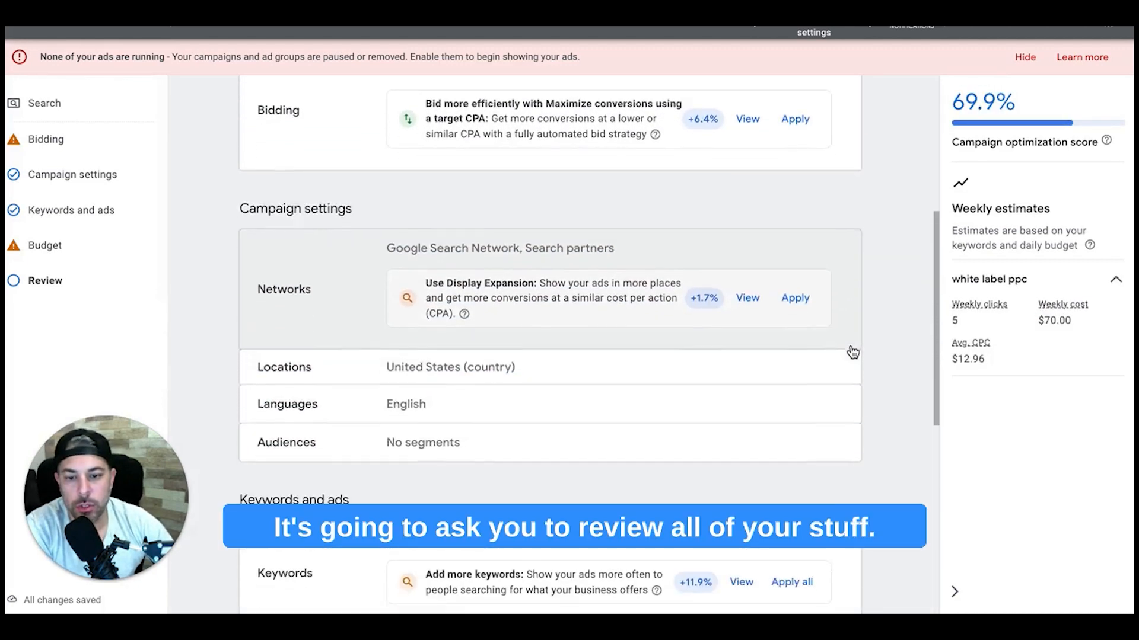
pyautogui.scroll(8, 852, 353)
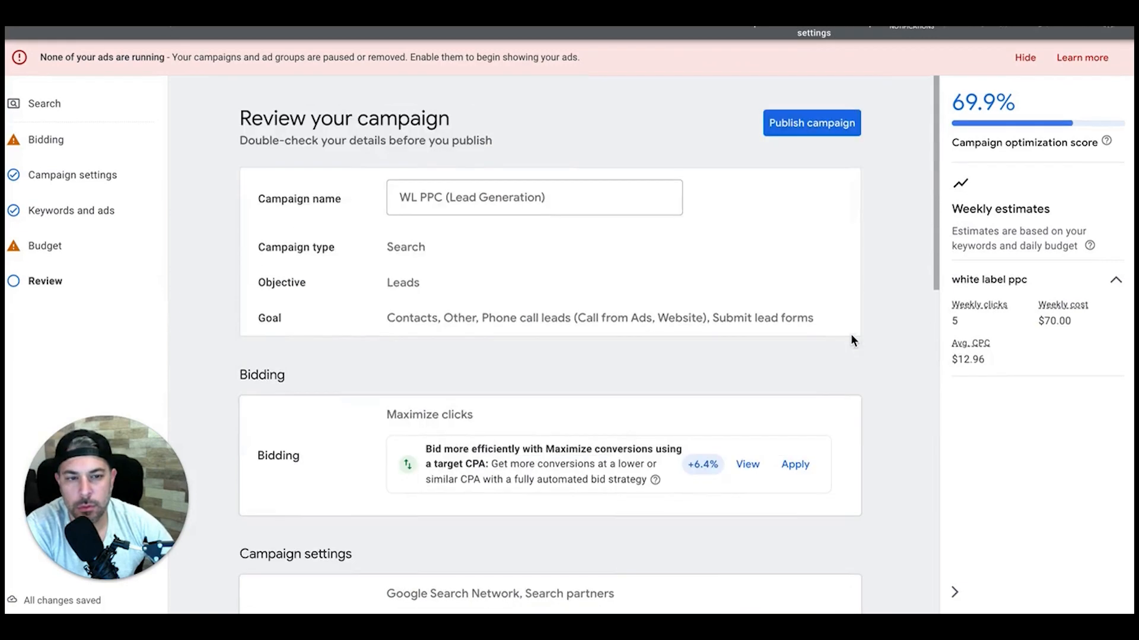
pyautogui.click(790, 127)
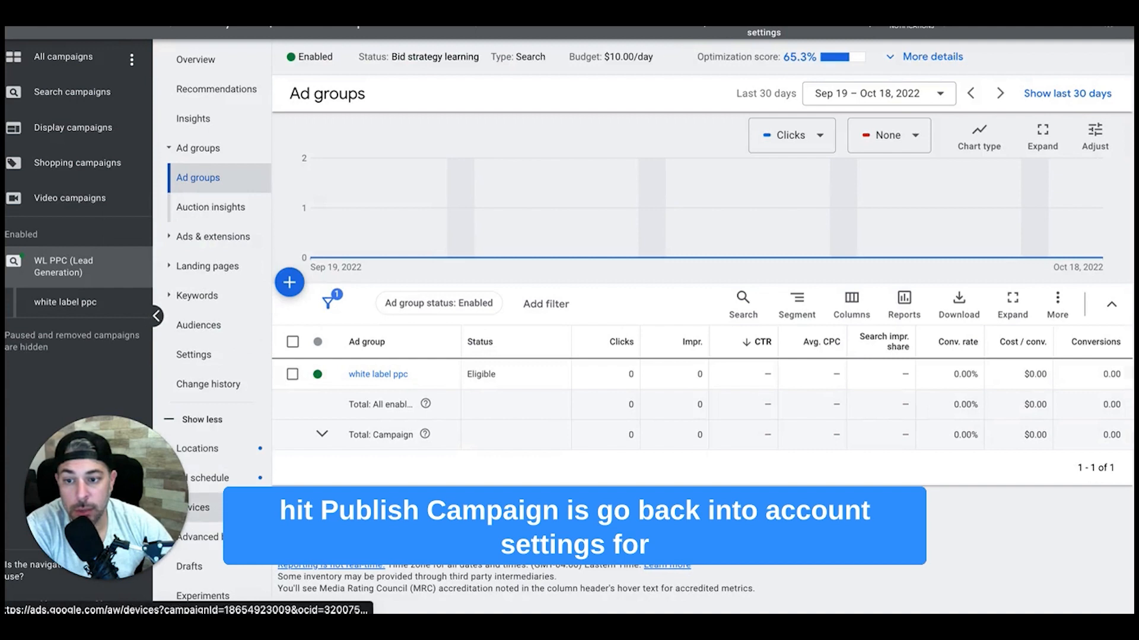
# Step: Check in the published campaign's network settings whether the Display Network is included, leaving the settings without saving
pyautogui.click(205, 368)
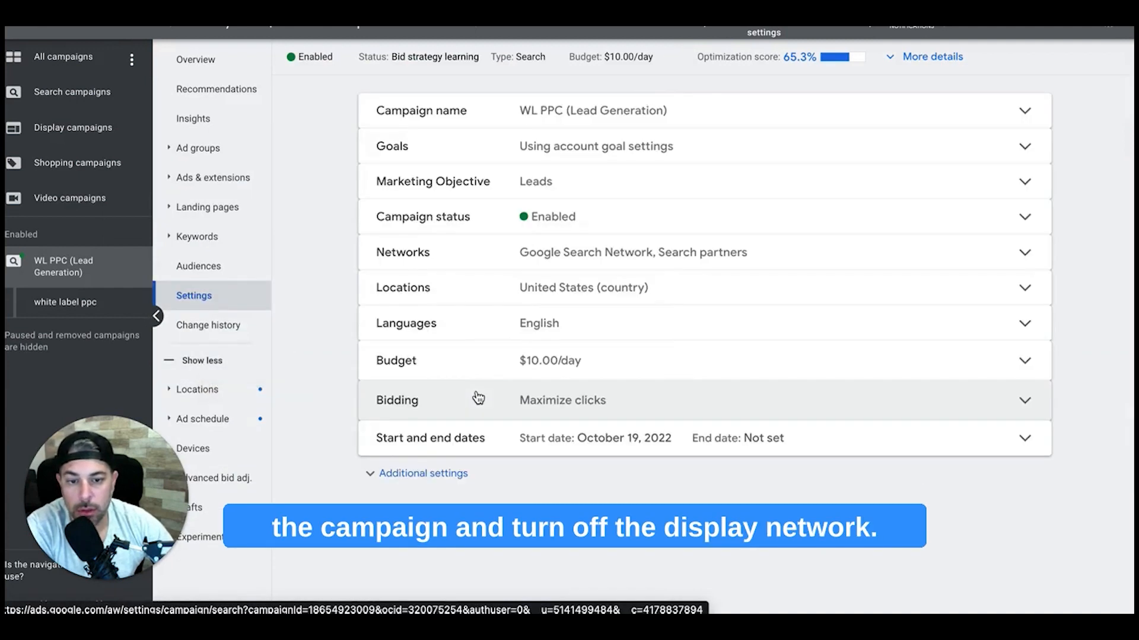
pyautogui.click(471, 257)
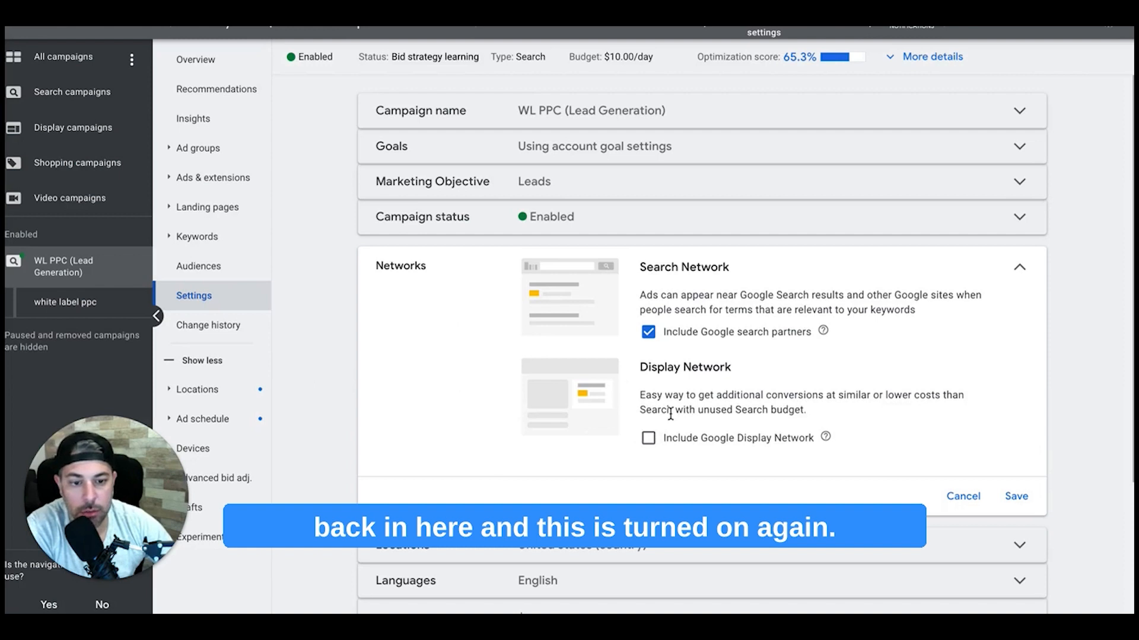
pyautogui.click(979, 498)
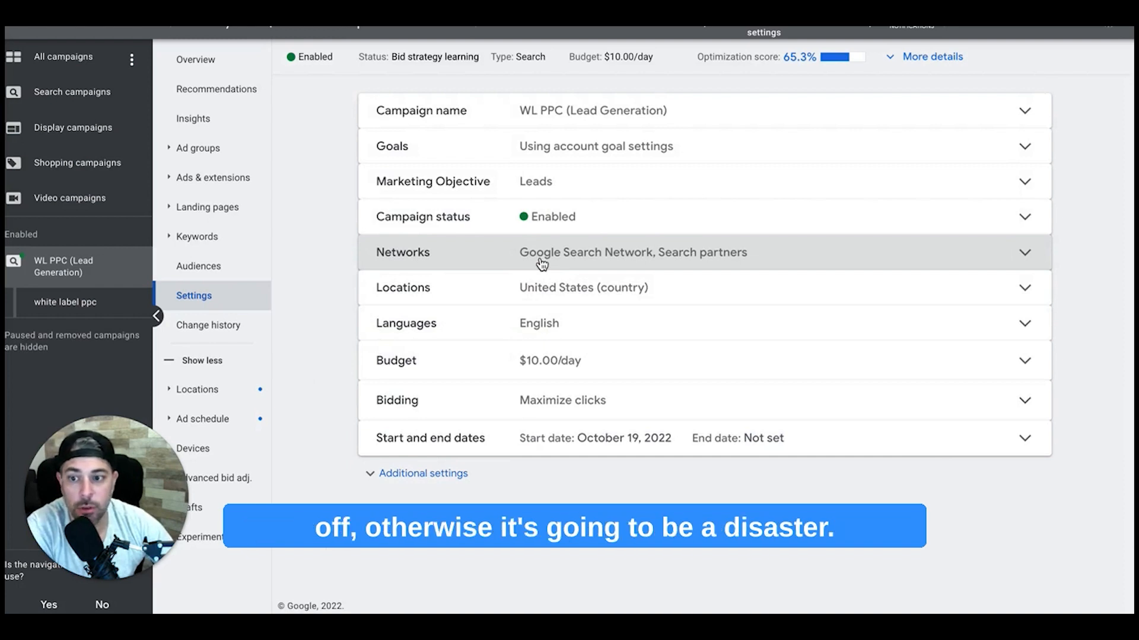
# Step: Open the ad group list of the WL PPC (Lead Generation) campaign
pyautogui.click(198, 149)
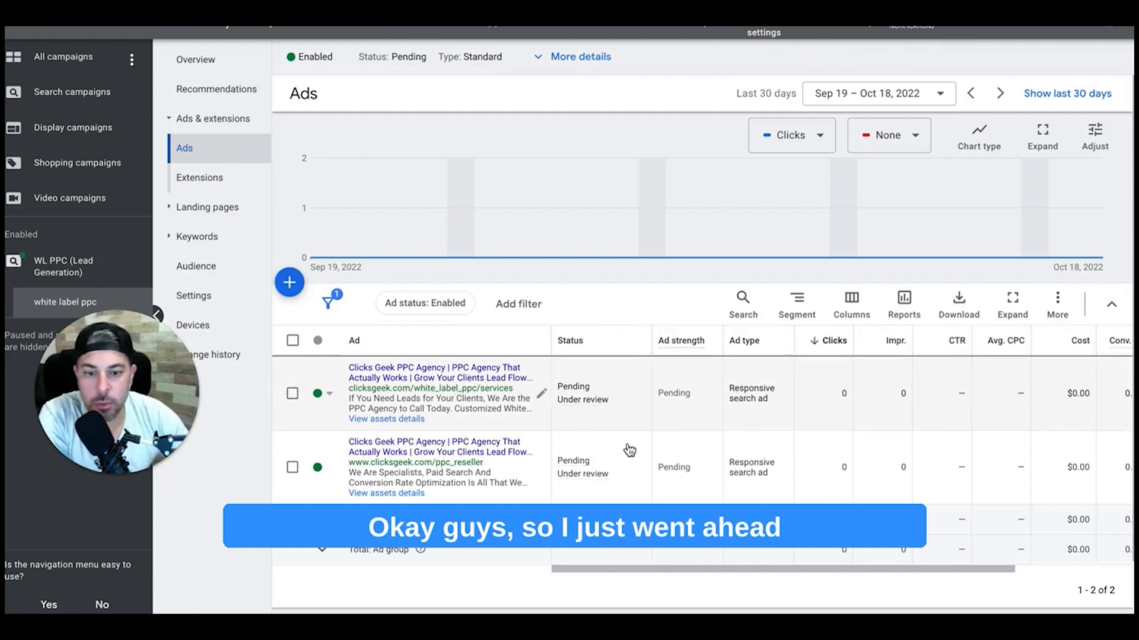
pyautogui.click(56, 271)
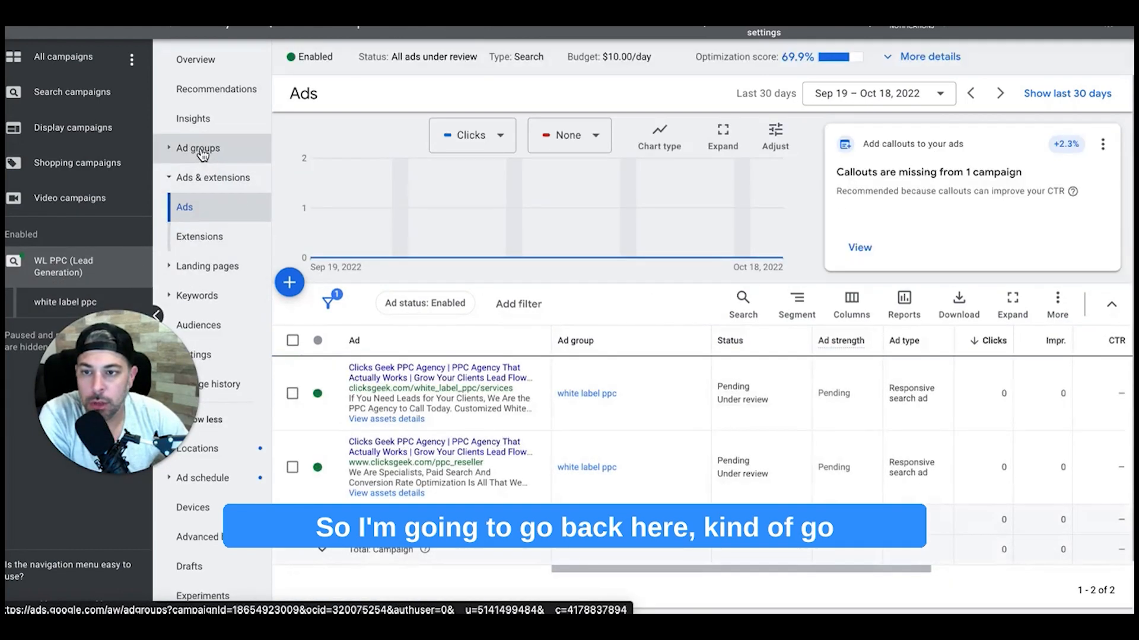
pyautogui.click(201, 153)
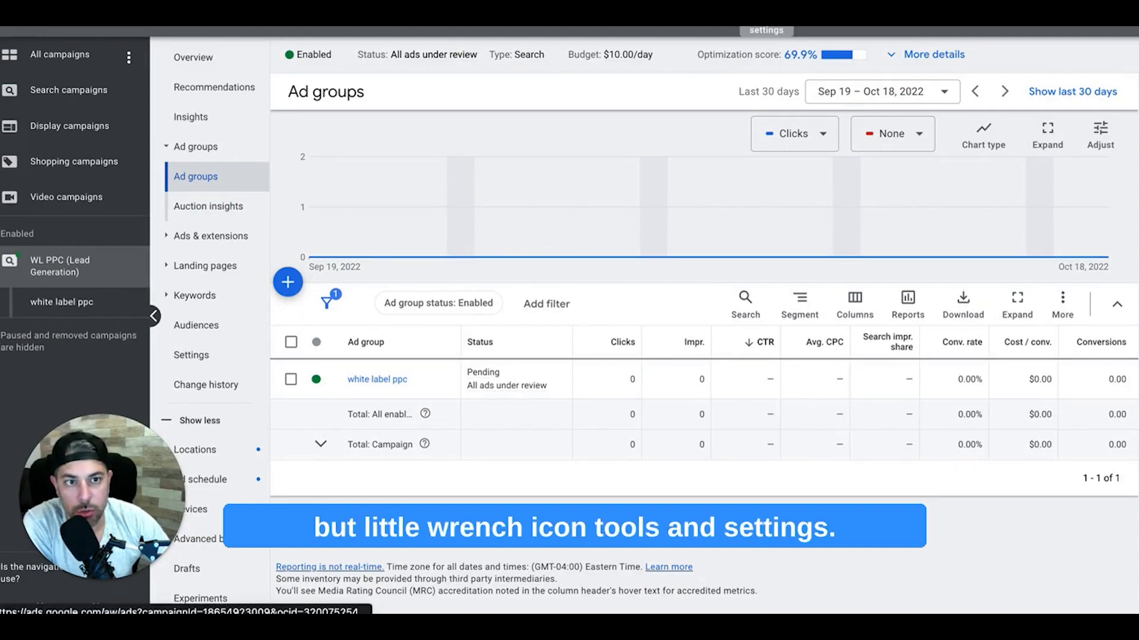
# Step: Open Keyword Planner and look over its start page with the keyword options and saved plans
pyautogui.click(766, 17)
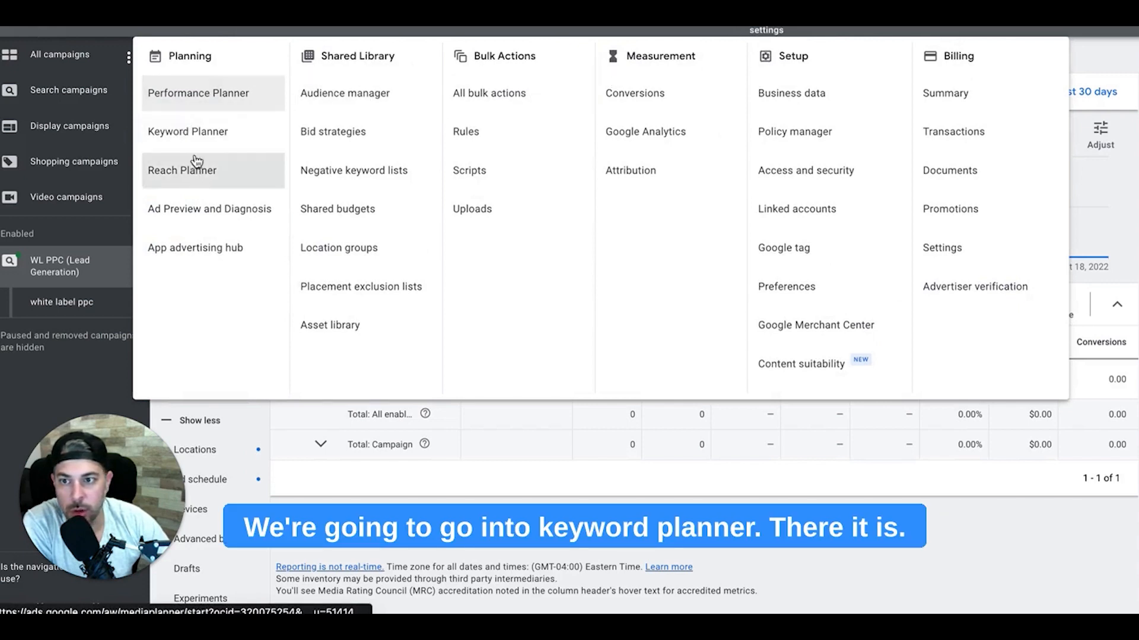
pyautogui.click(191, 133)
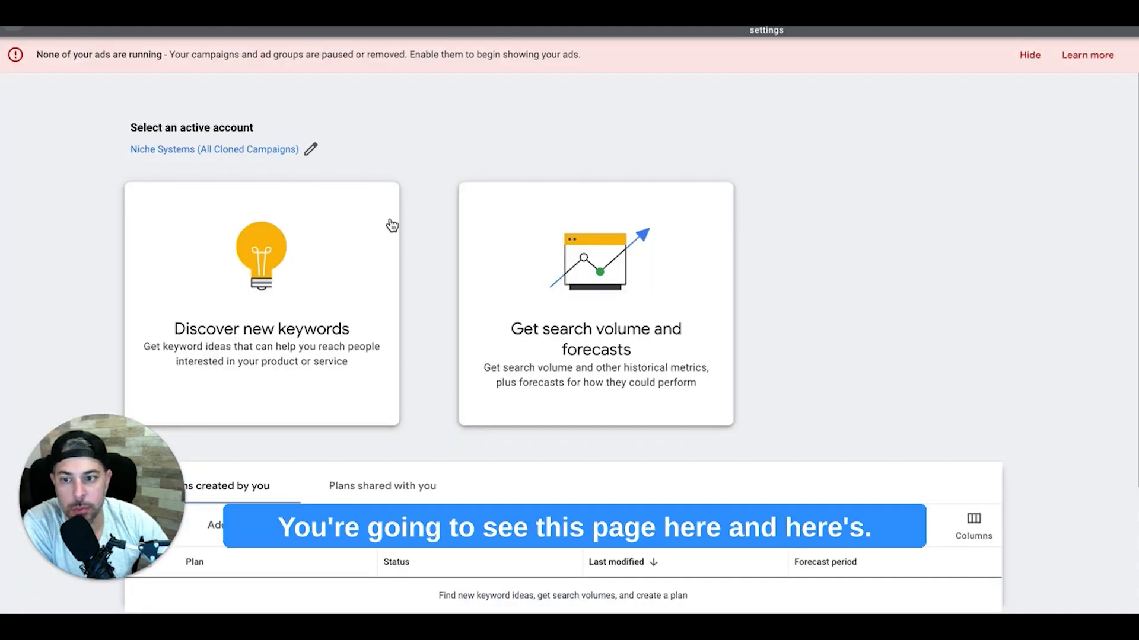
pyautogui.scroll(-2, 273, 294)
pyautogui.scroll(-1, 271, 293)
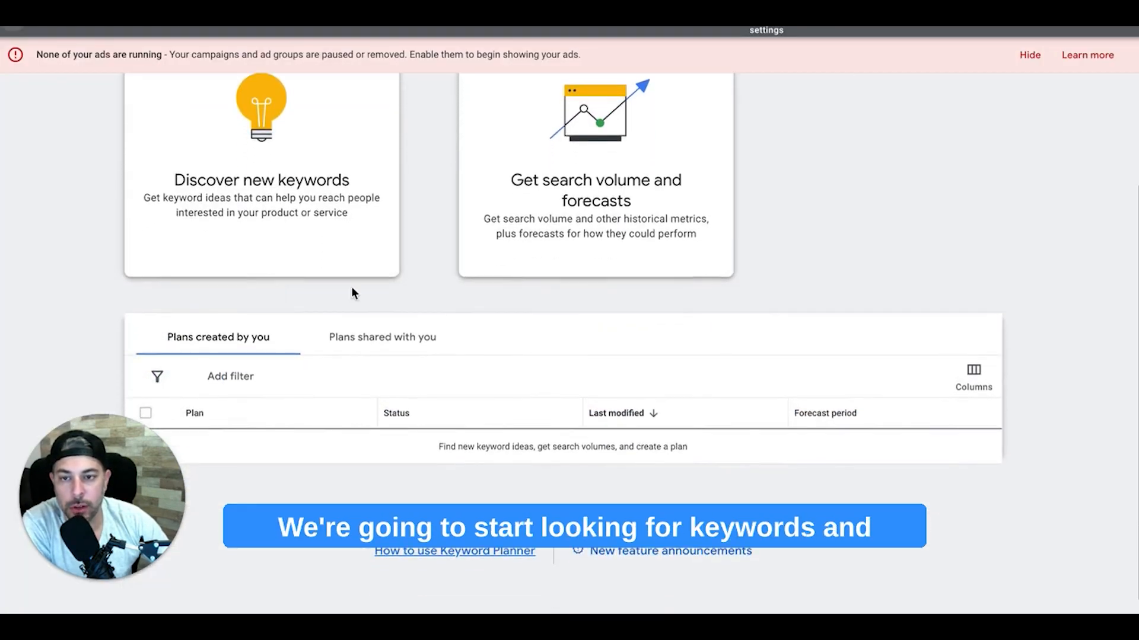
pyautogui.scroll(3, 351, 293)
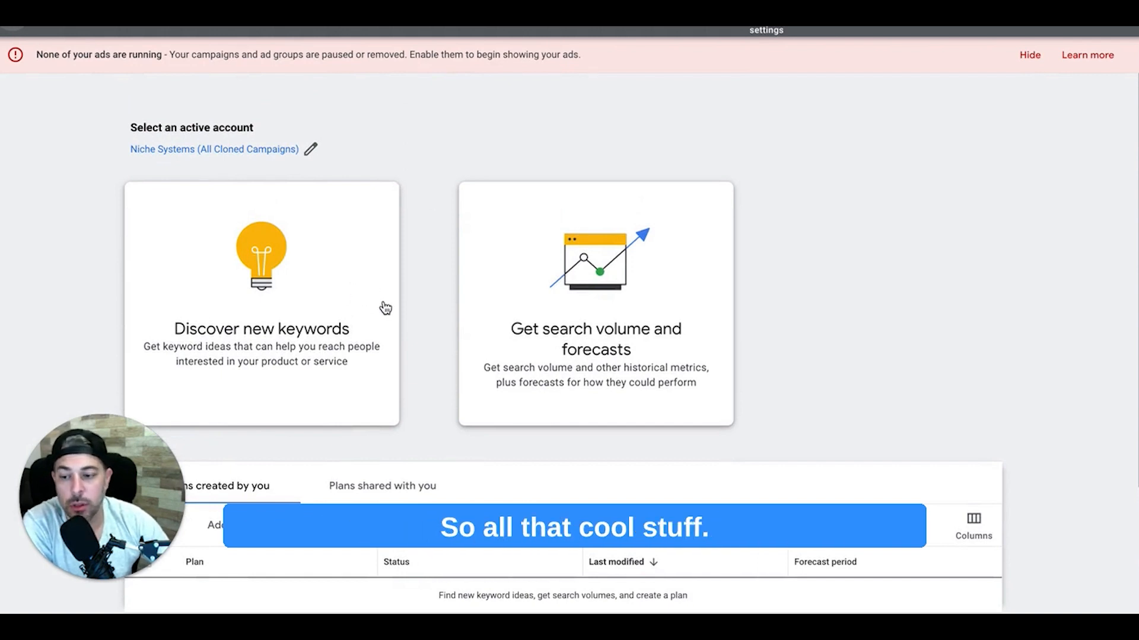
# Step: Discover new keyword ideas starting from the keyword "white label ppc"
pyautogui.click(265, 298)
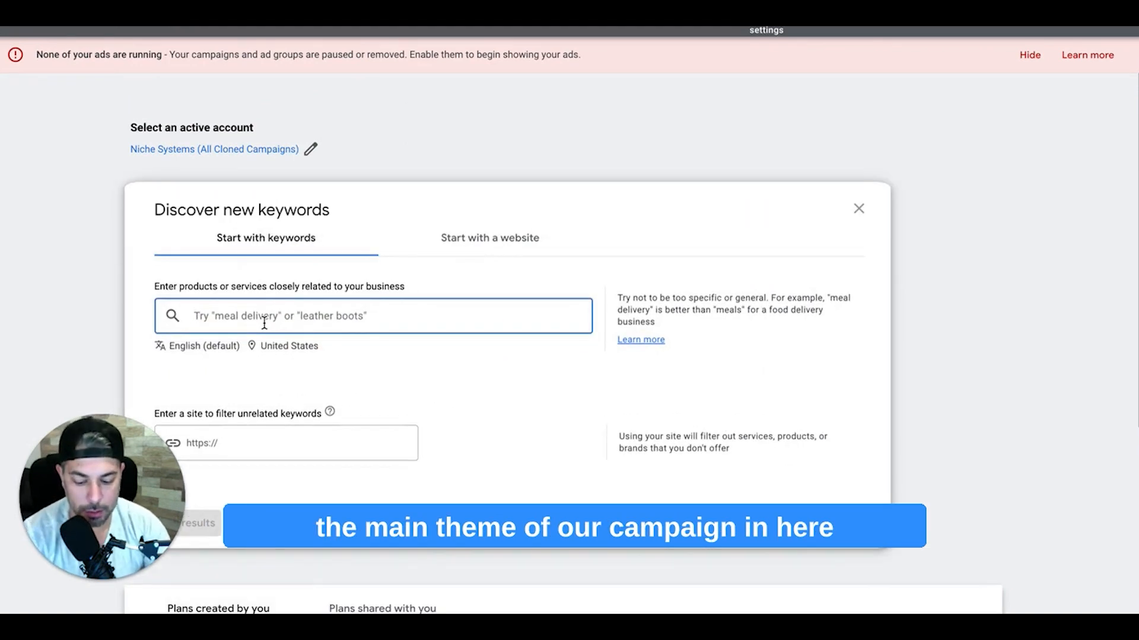
pyautogui.write('white ')
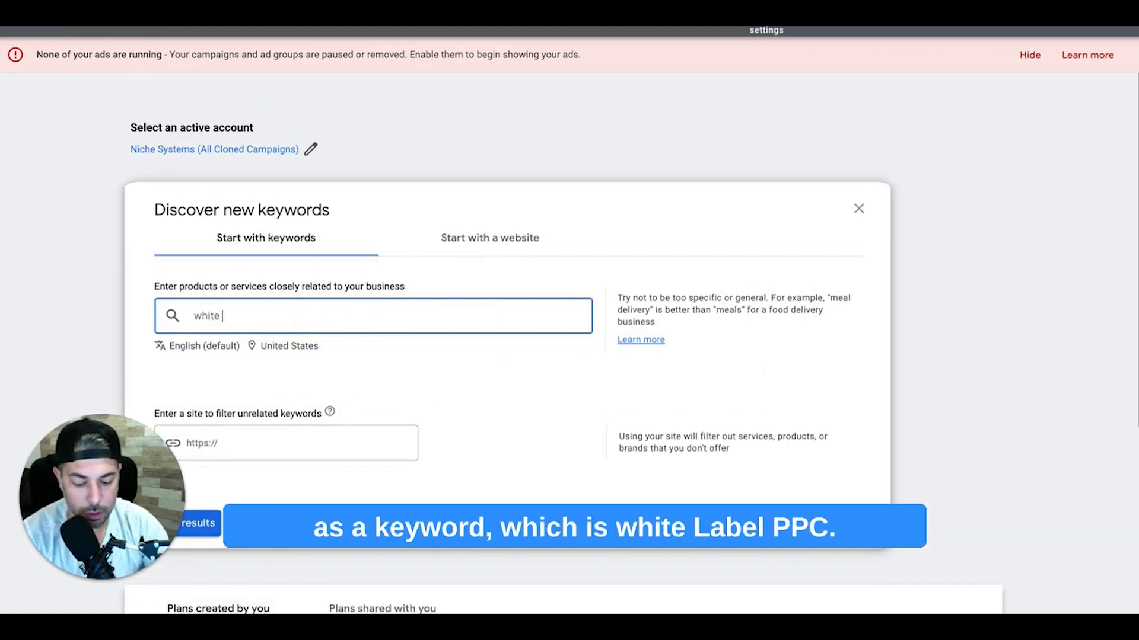
pyautogui.write('label ppc')
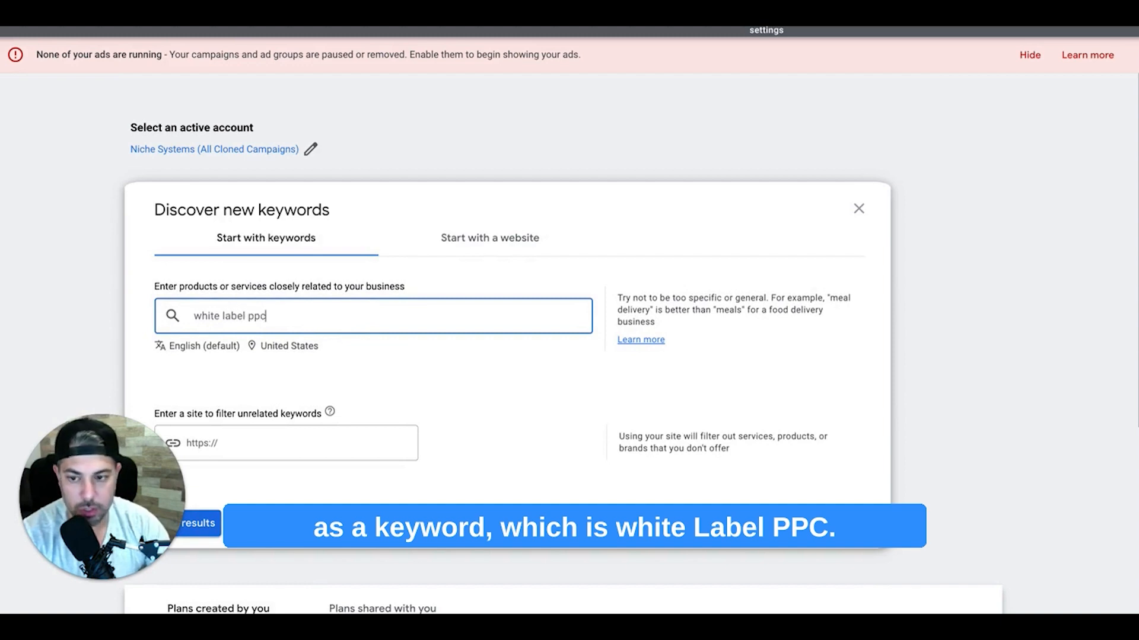
pyautogui.press('Return')
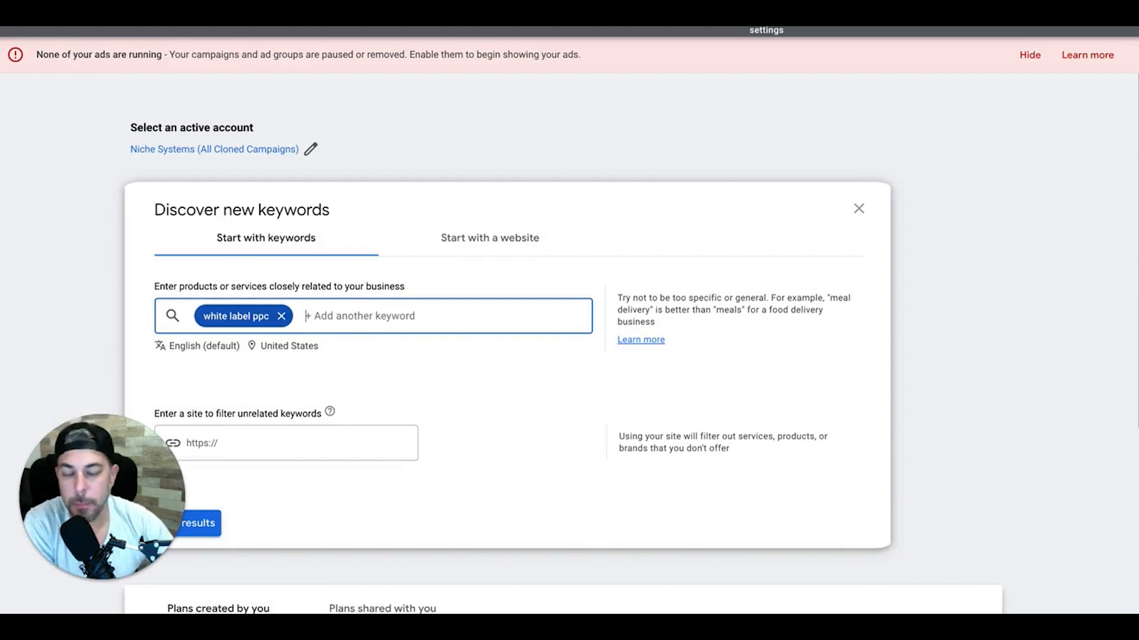
pyautogui.click(215, 526)
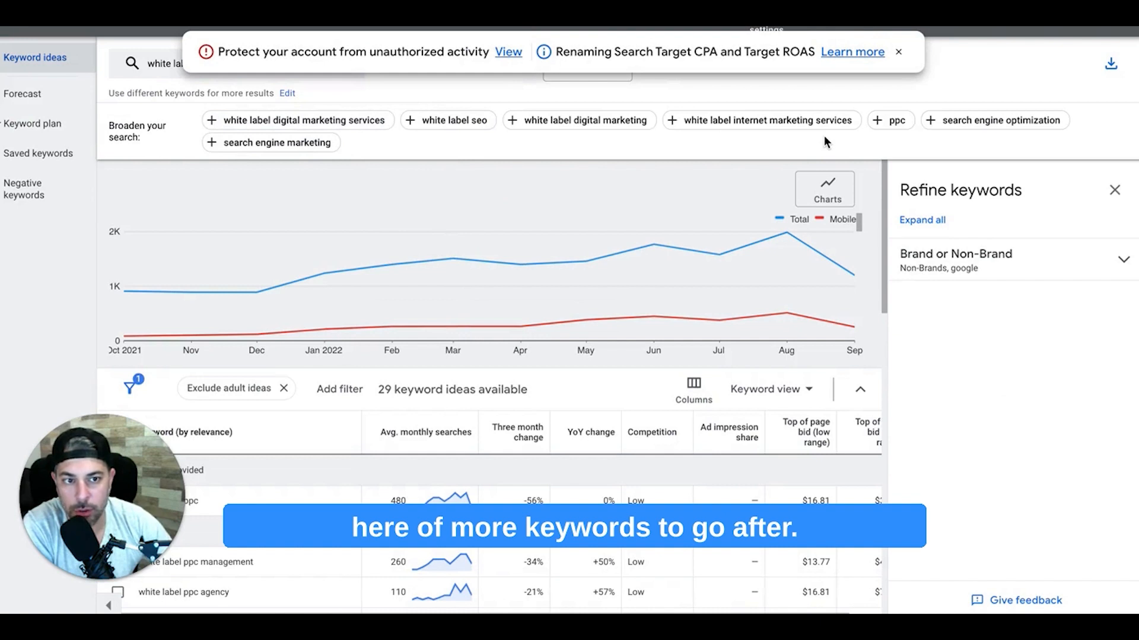
pyautogui.moveTo(166, 455); pyautogui.dragTo(1071, 505)
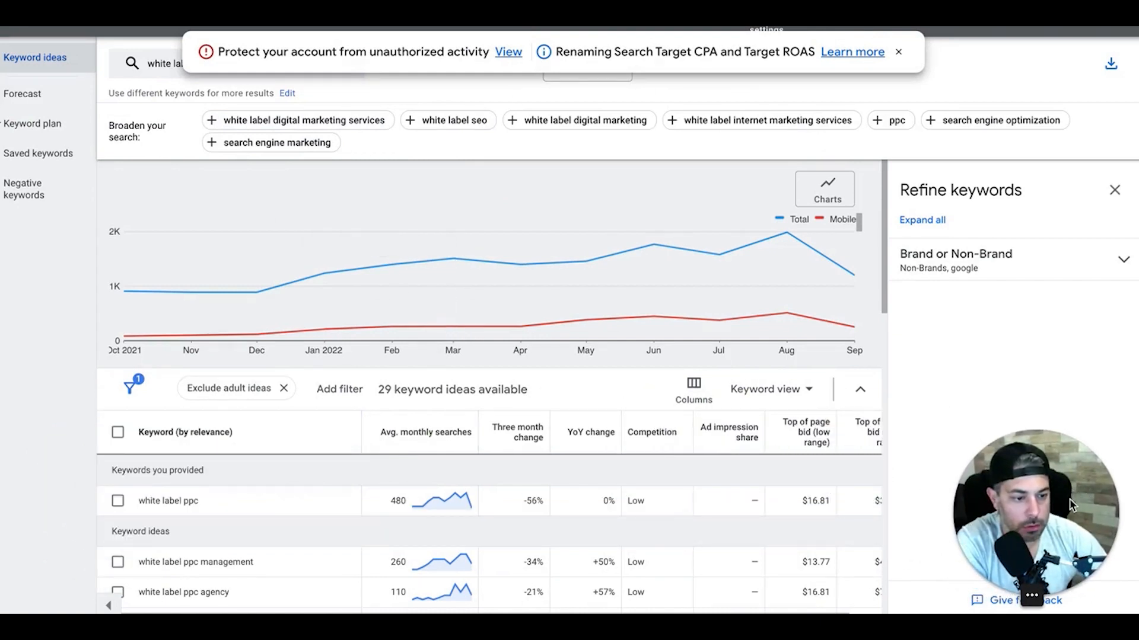
# Step: Select the keyword ideas white label ppc management, white label google ads management and white label adwords management
pyautogui.scroll(-1, 407, 425)
pyautogui.scroll(-1, 405, 424)
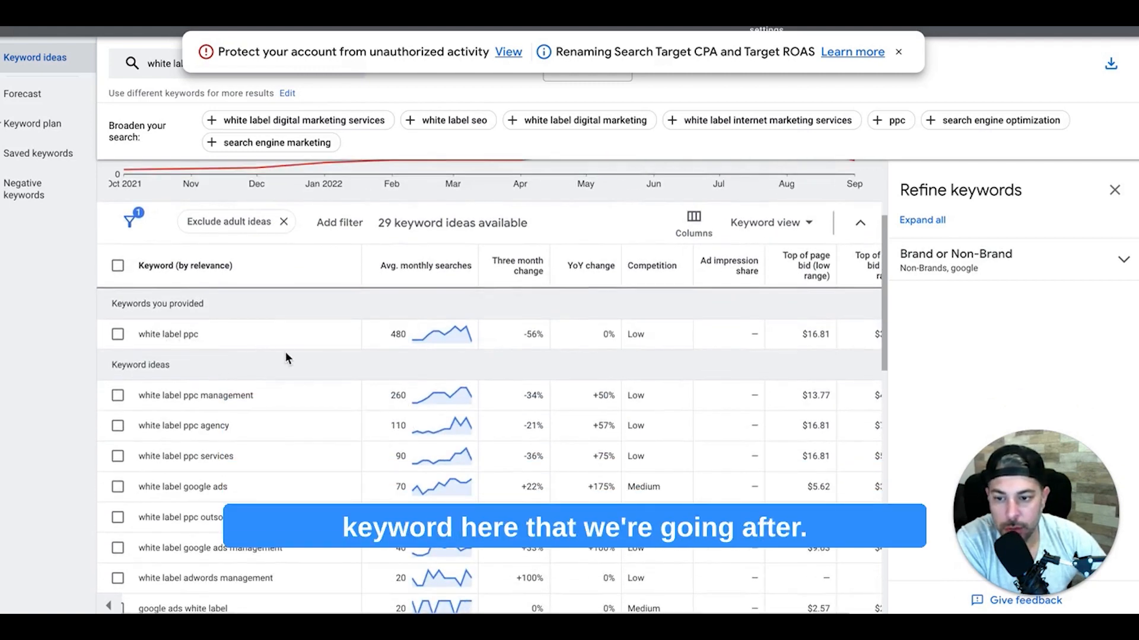
pyautogui.scroll(-1, 280, 393)
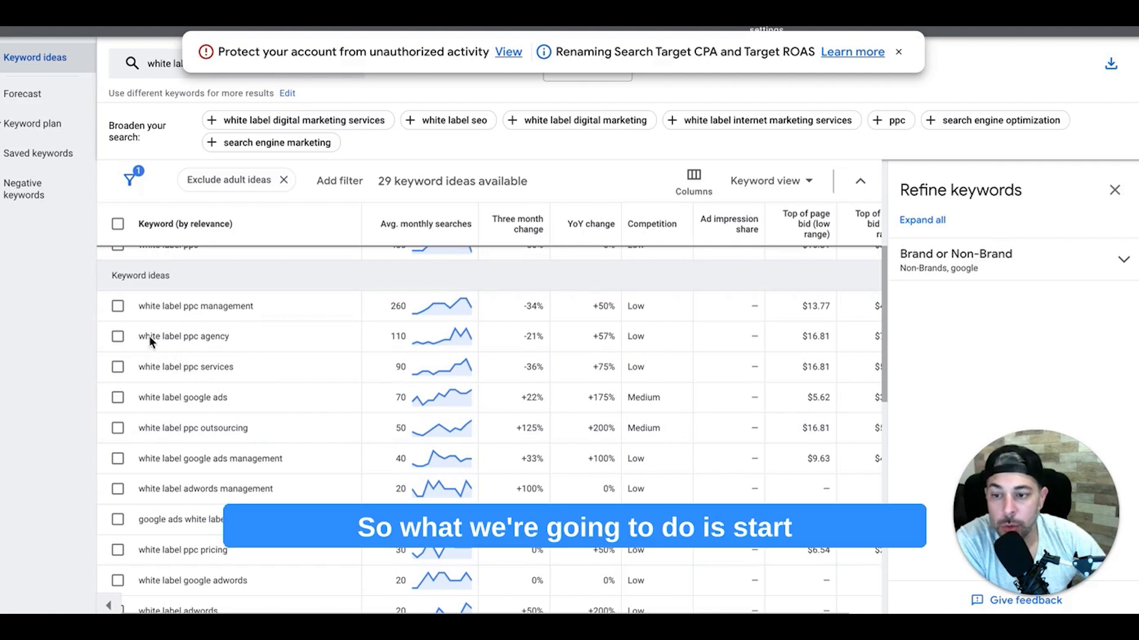
pyautogui.click(118, 307)
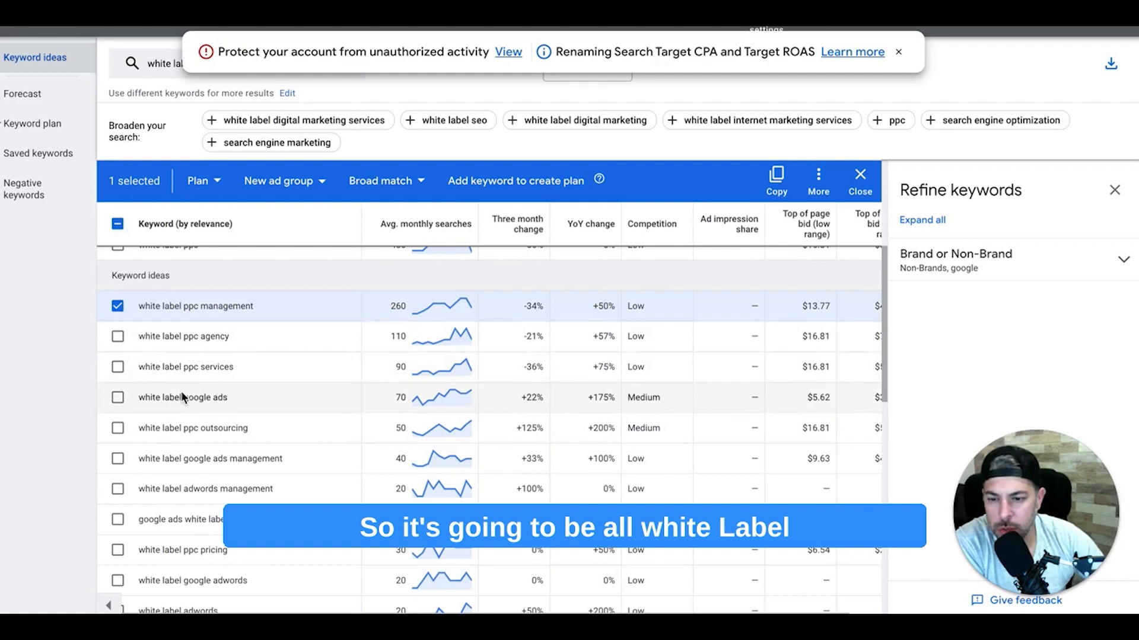
pyautogui.click(117, 459)
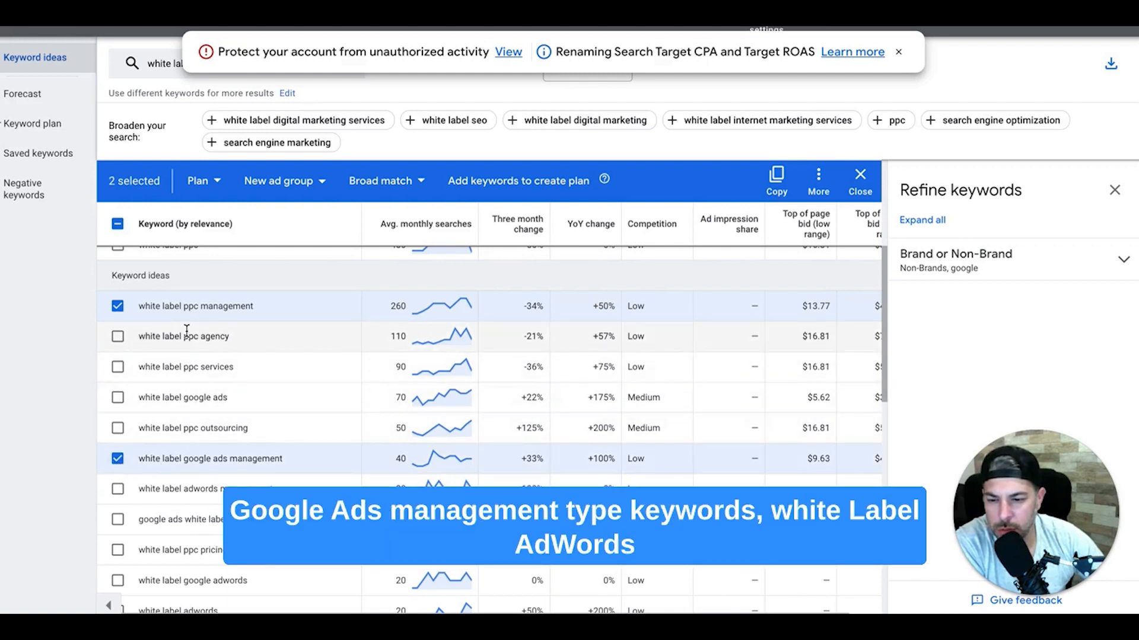
pyautogui.scroll(-1, 158, 427)
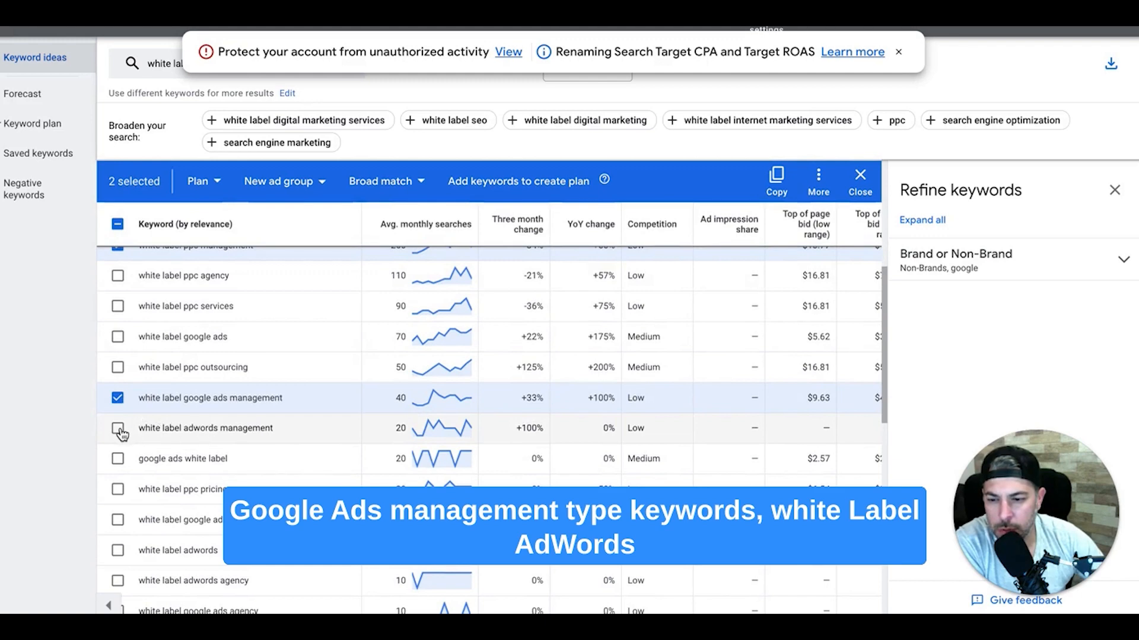
pyautogui.click(117, 428)
# Step: Add white label adwords management agency, white label ppc management service, white label adwords management company and white label ppc management company to the selection
pyautogui.scroll(-2, 270, 415)
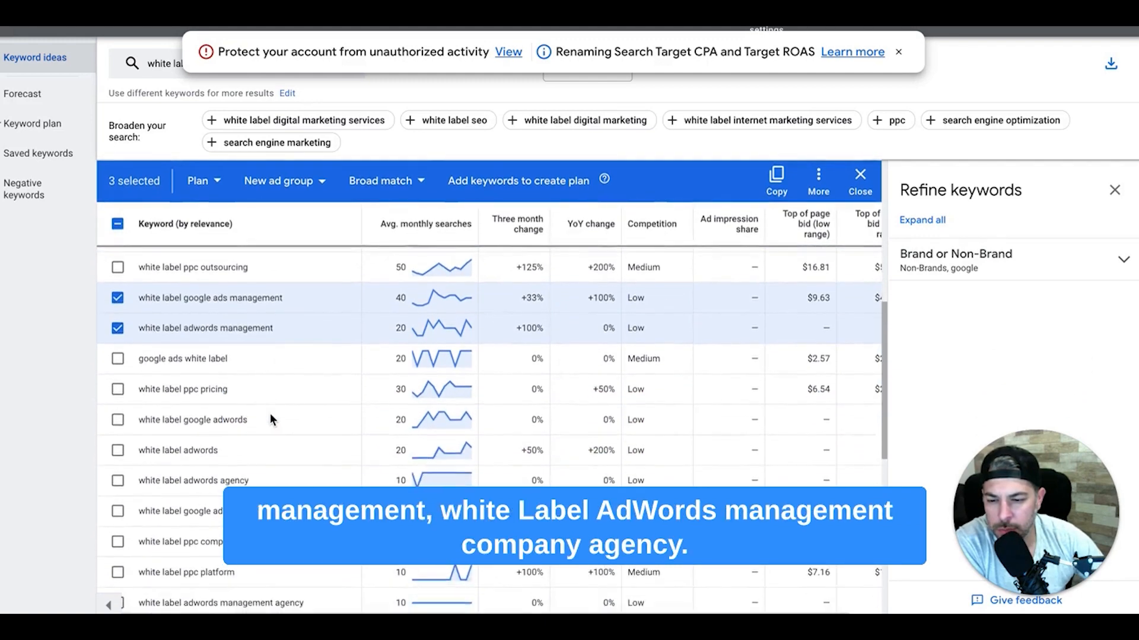
pyautogui.scroll(-2, 270, 419)
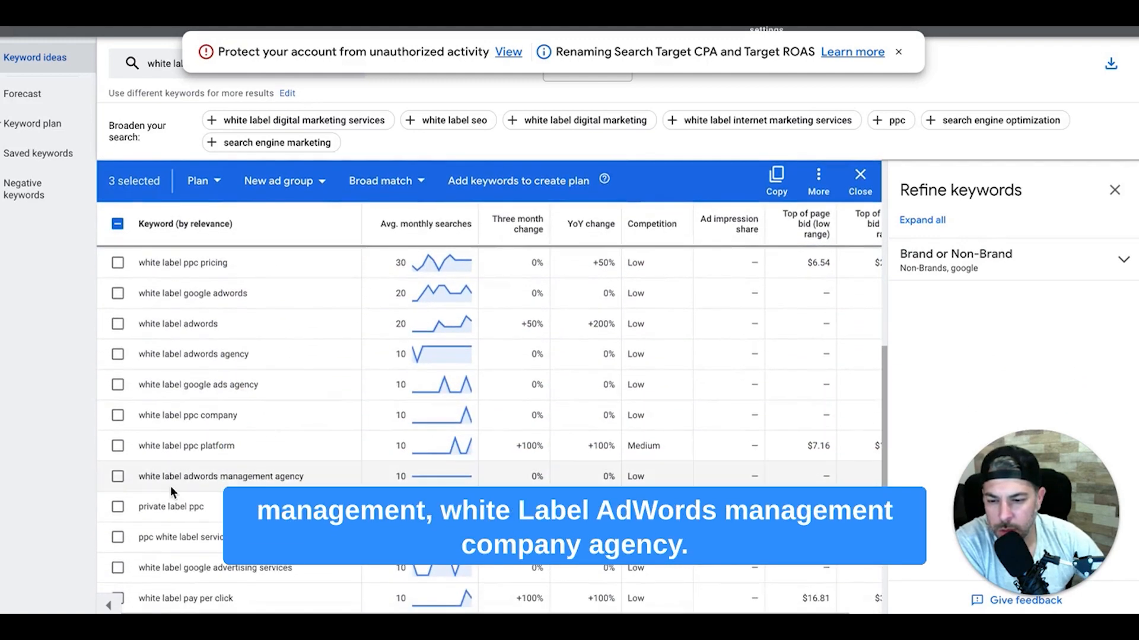
pyautogui.click(118, 478)
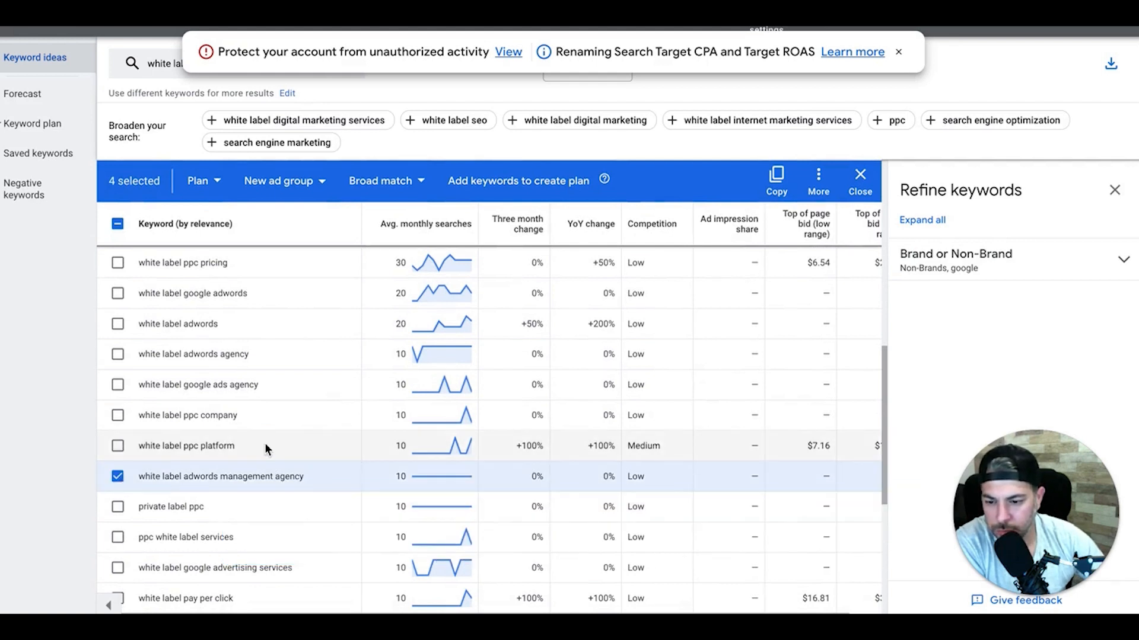
pyautogui.scroll(-2, 264, 445)
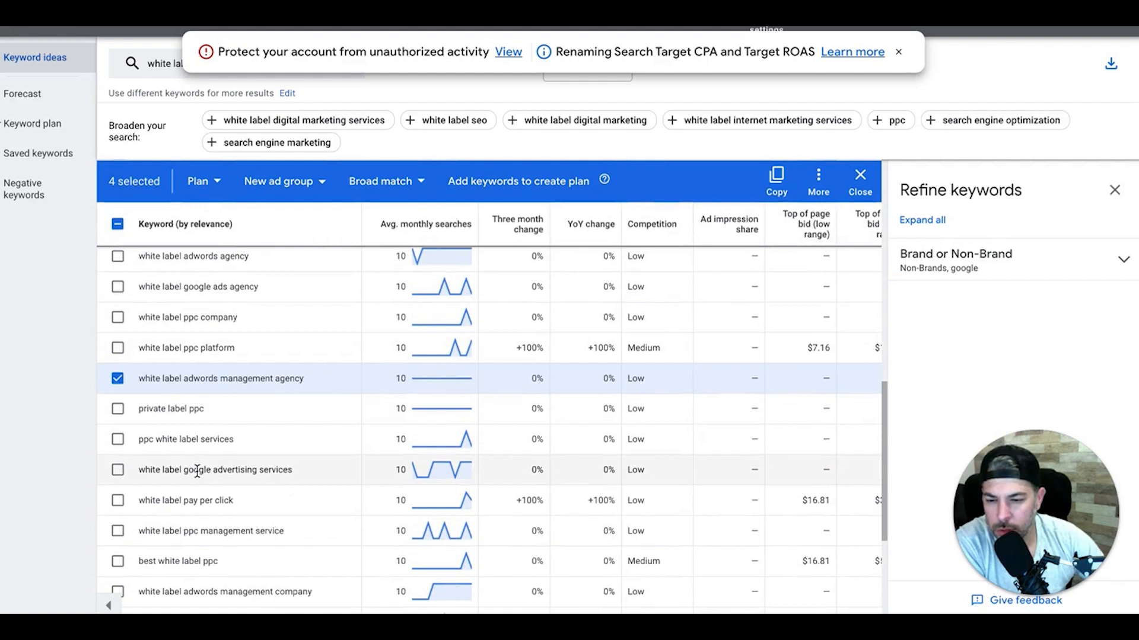
pyautogui.scroll(-2, 268, 415)
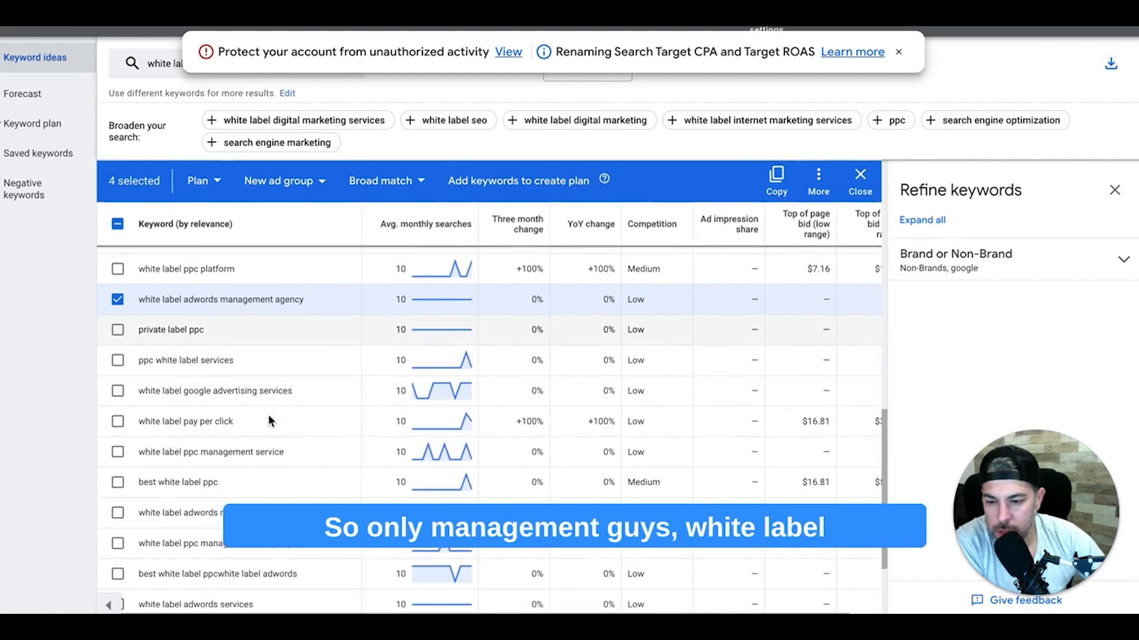
pyautogui.click(119, 453)
pyautogui.scroll(-2, 297, 406)
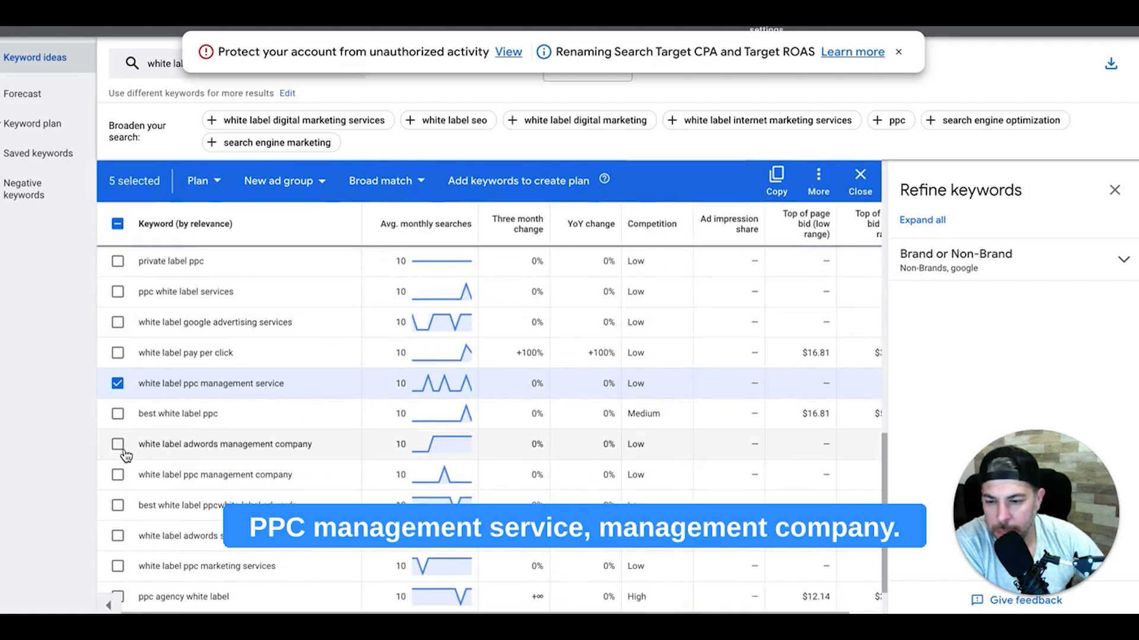
pyautogui.click(118, 449)
pyautogui.click(118, 475)
pyautogui.scroll(-1, 284, 428)
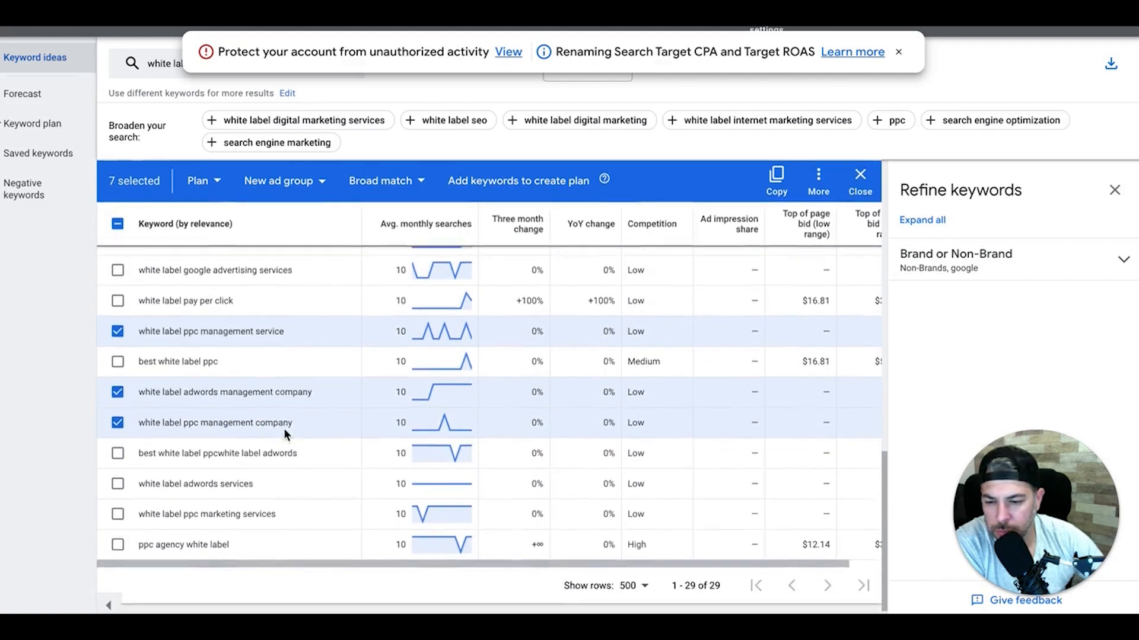
pyautogui.scroll(-1, 284, 428)
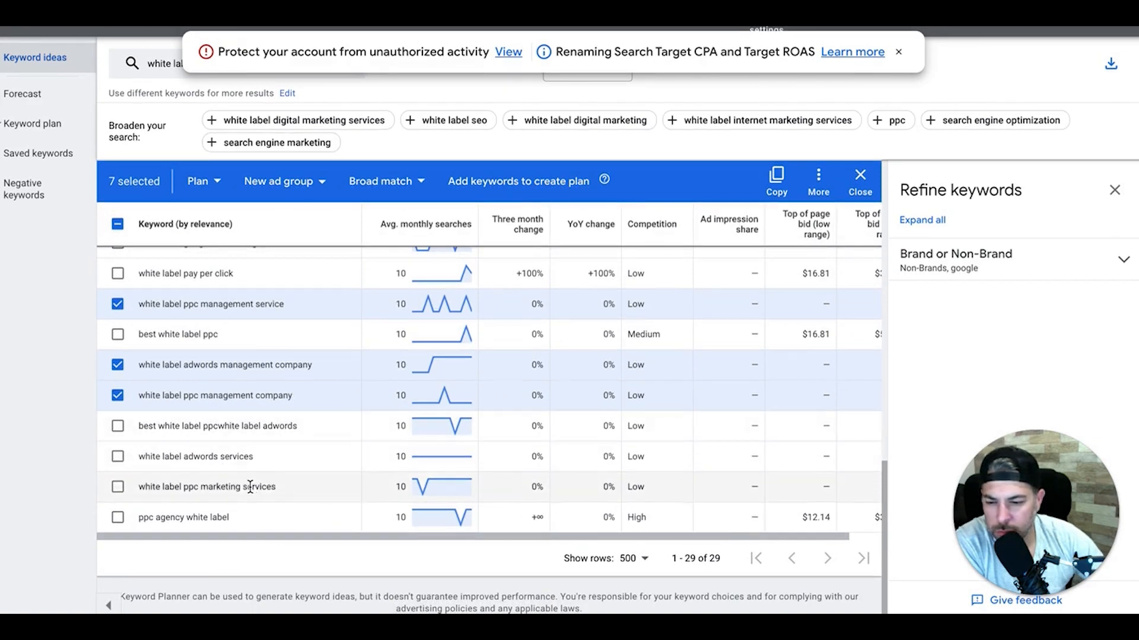
# Step: Target the selected keywords at the existing WL PPC (Lead Generation) campaign, in a new ad group named "white label ppc management"
pyautogui.scroll(1, 249, 396)
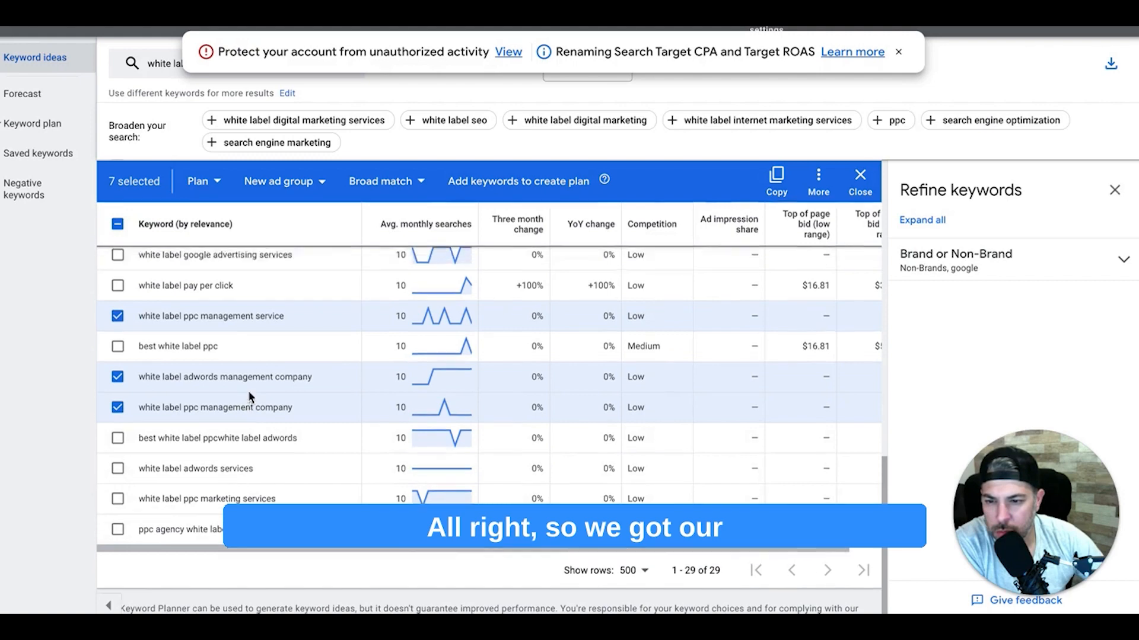
pyautogui.scroll(6, 249, 396)
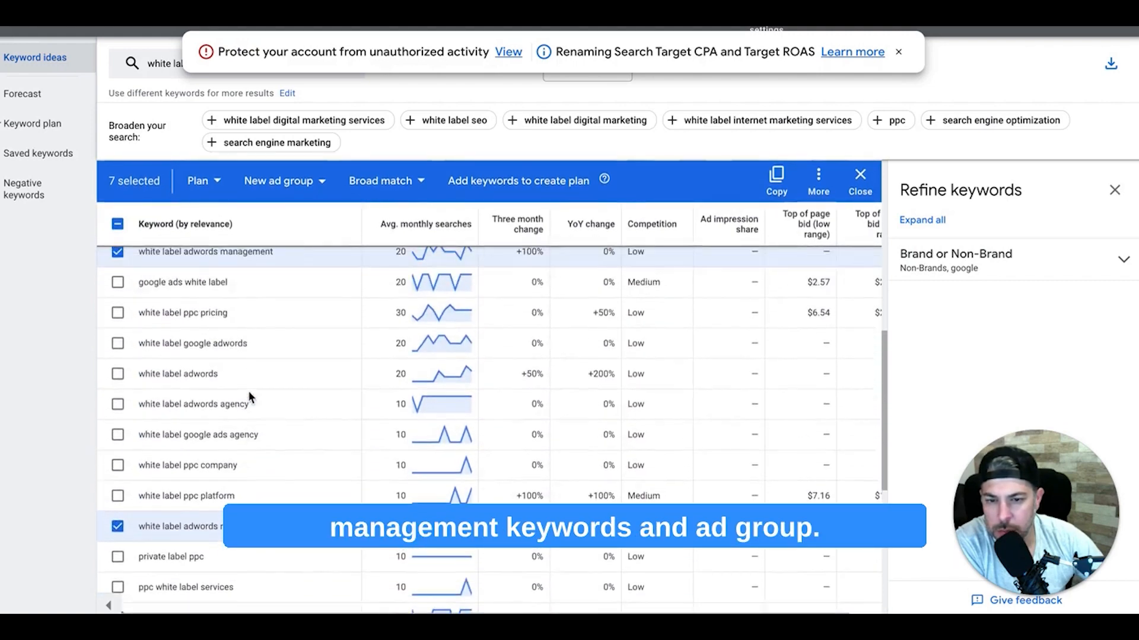
pyautogui.scroll(10, 249, 396)
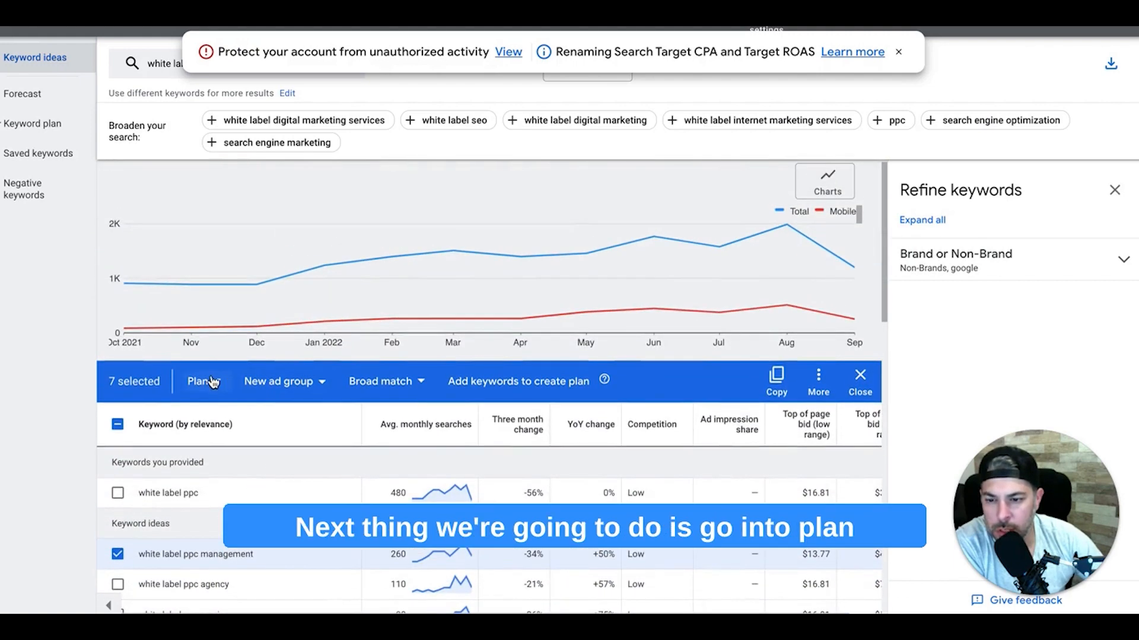
pyautogui.click(213, 385)
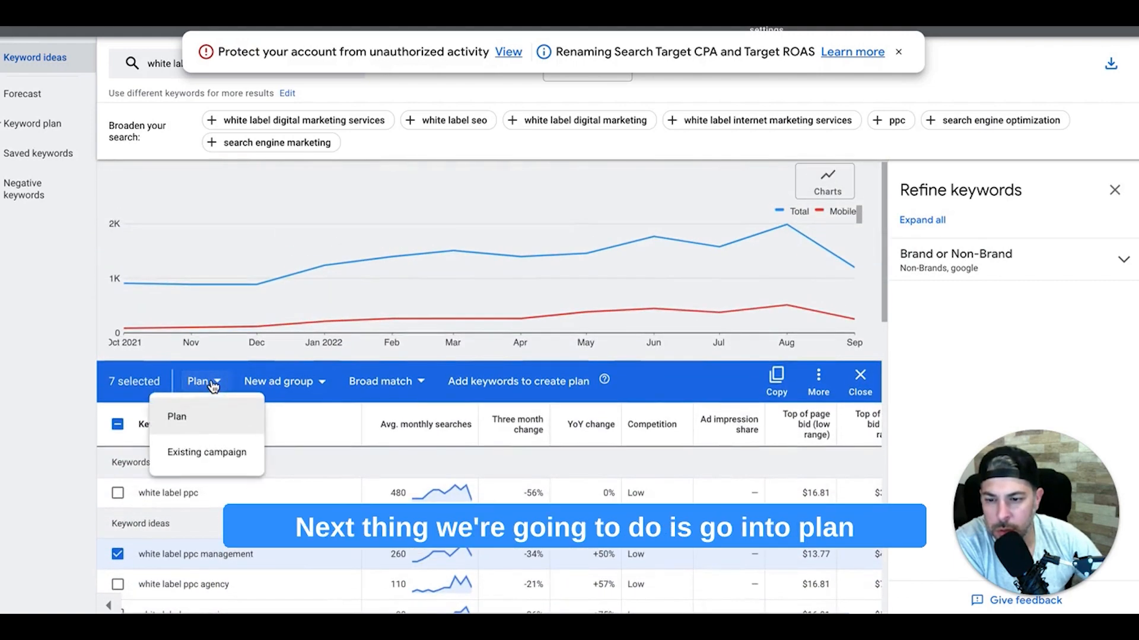
pyautogui.click(192, 454)
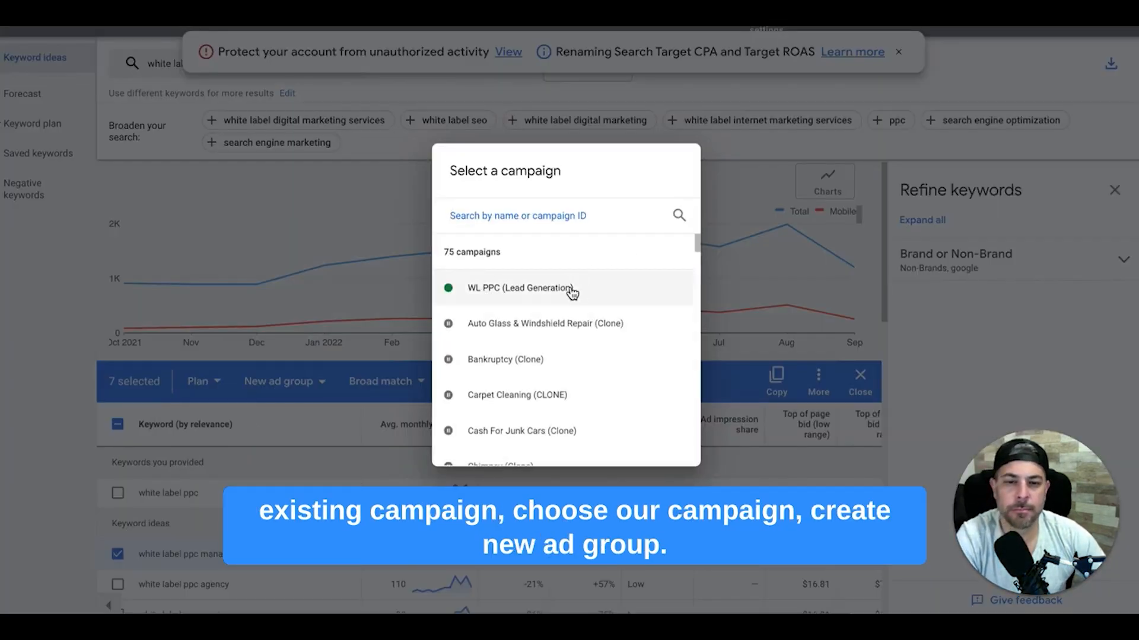
pyautogui.click(565, 293)
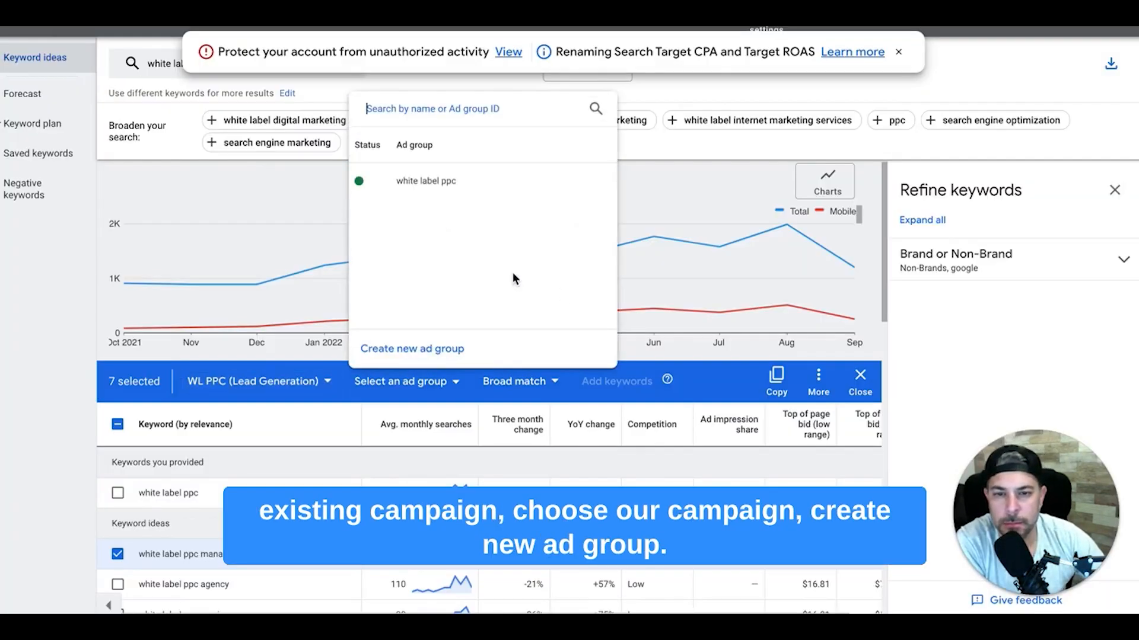
pyautogui.click(401, 350)
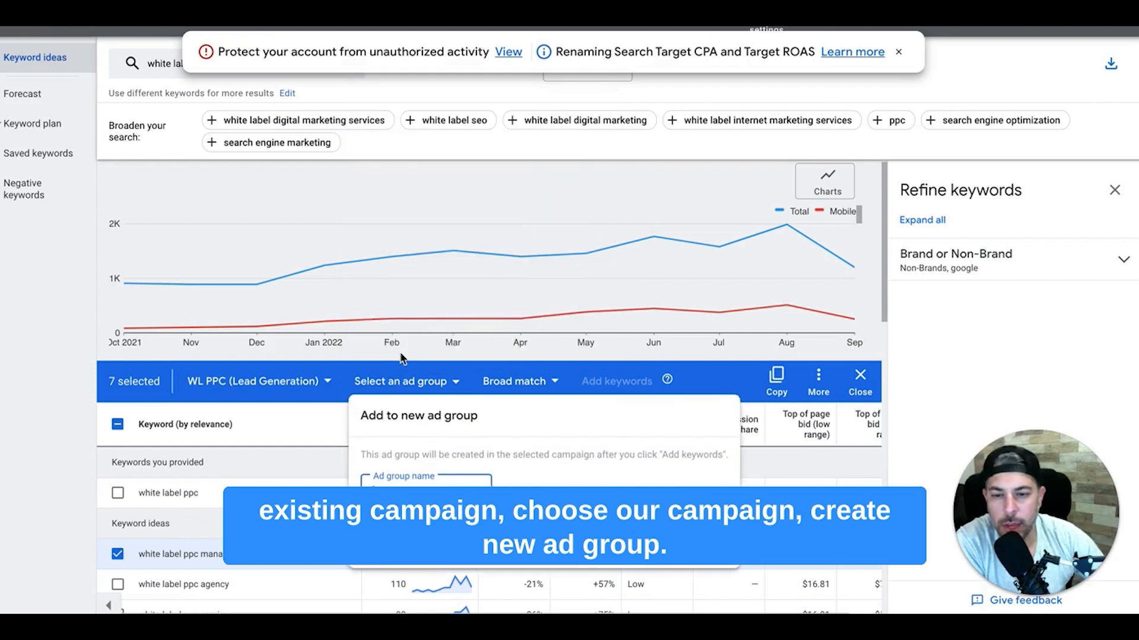
pyautogui.write('w')
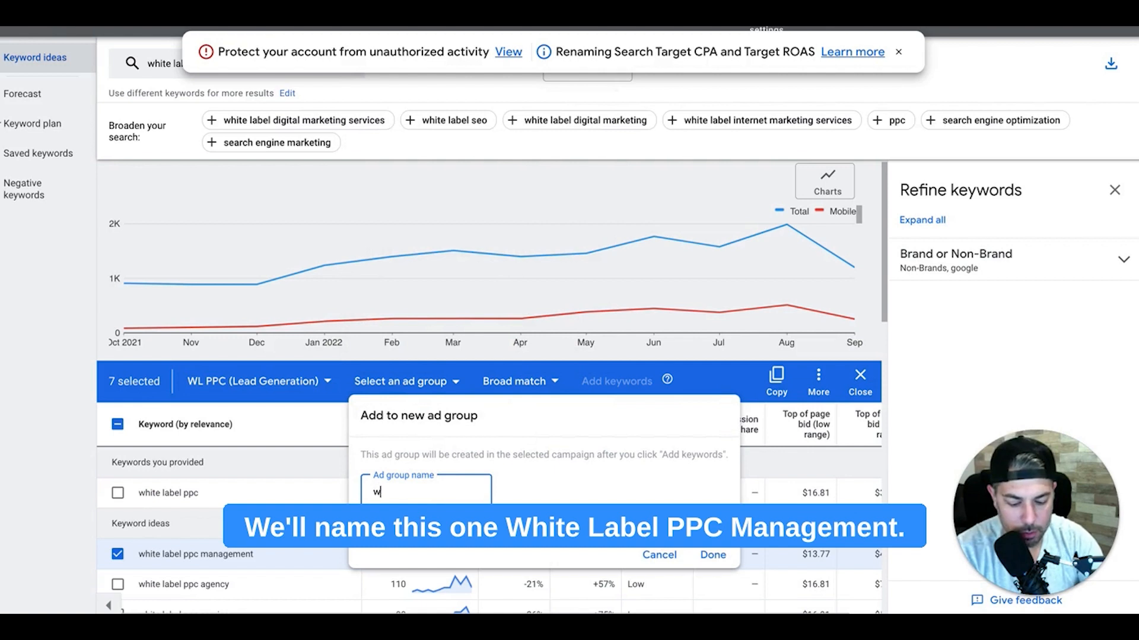
pyautogui.write('hite label ppc management')
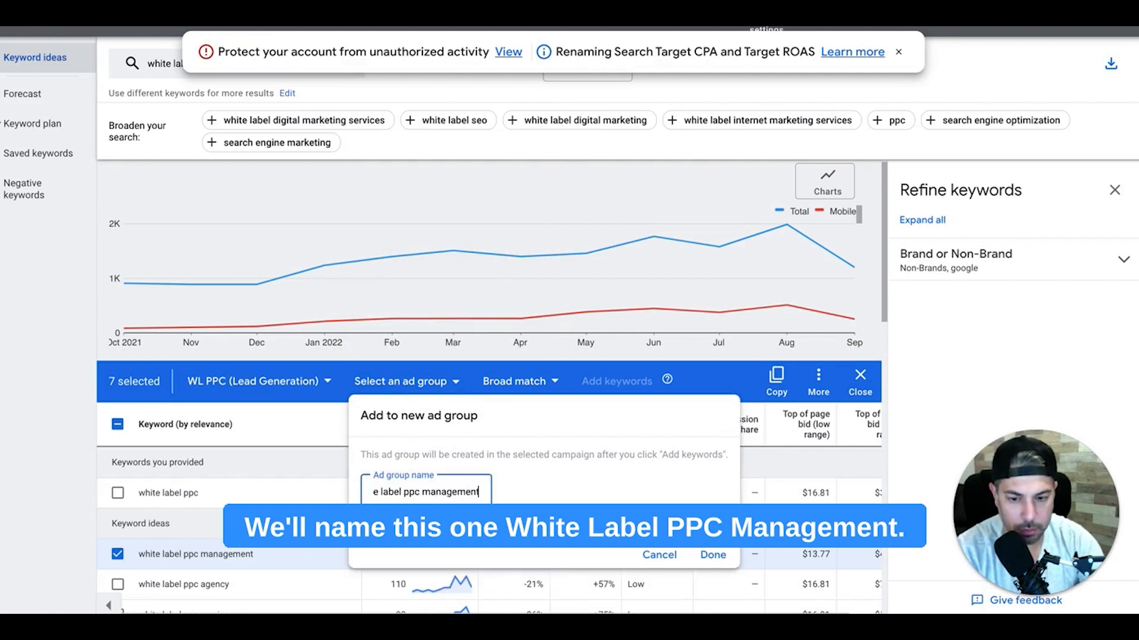
pyautogui.click(717, 553)
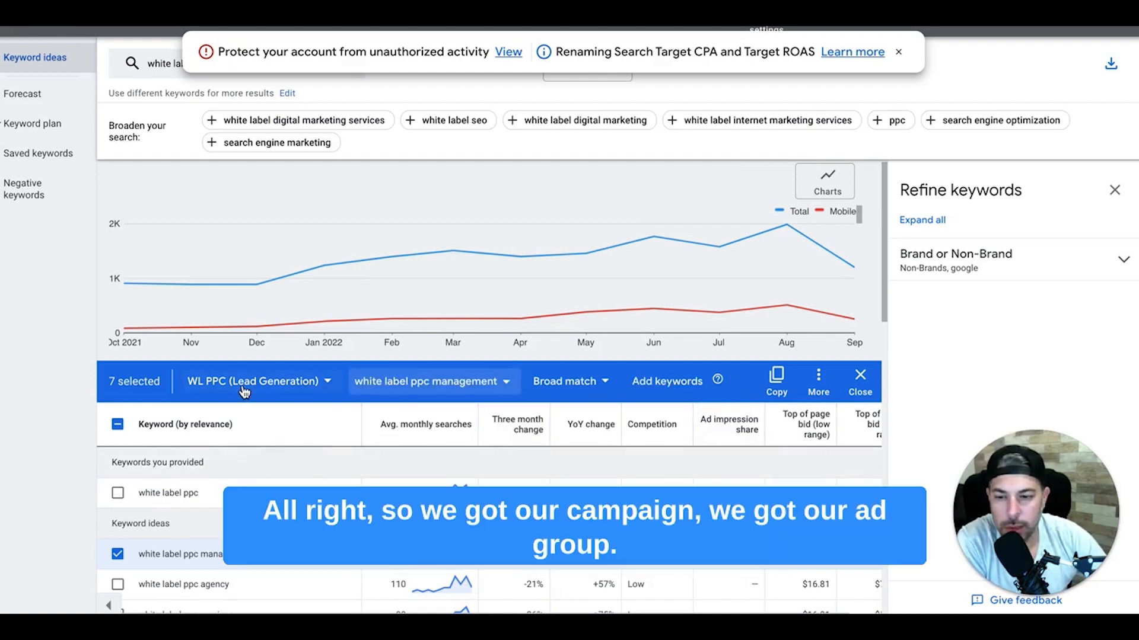
# Step: Add the selected management keywords to the campaign's new ad group as exact match and close the leftover ad group list
pyautogui.click(605, 383)
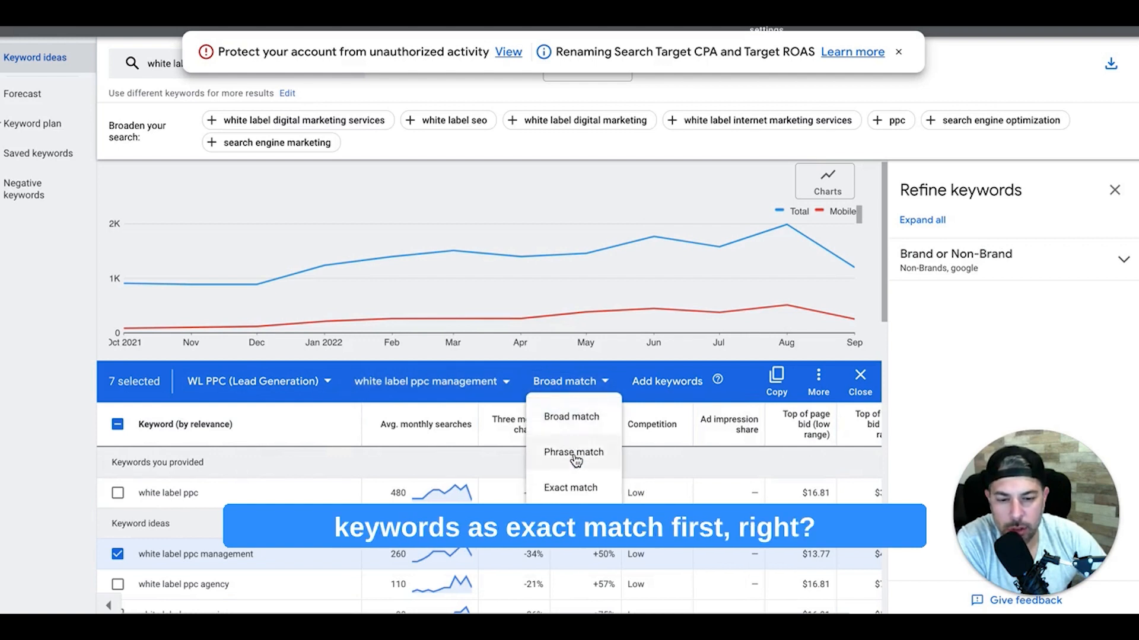
pyautogui.click(572, 490)
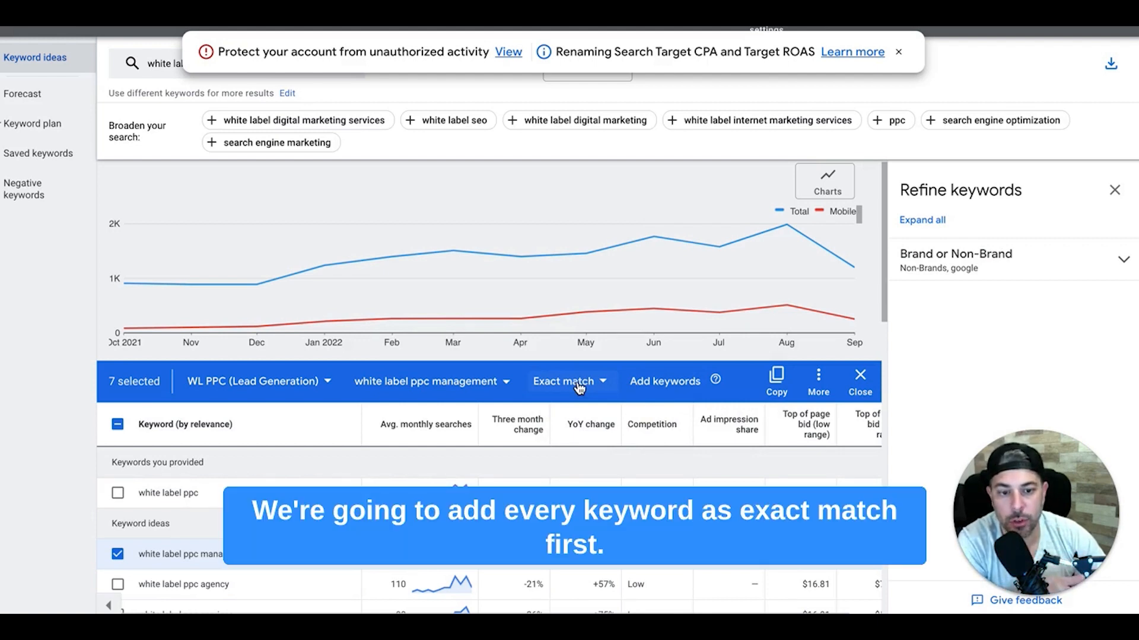
pyautogui.click(678, 389)
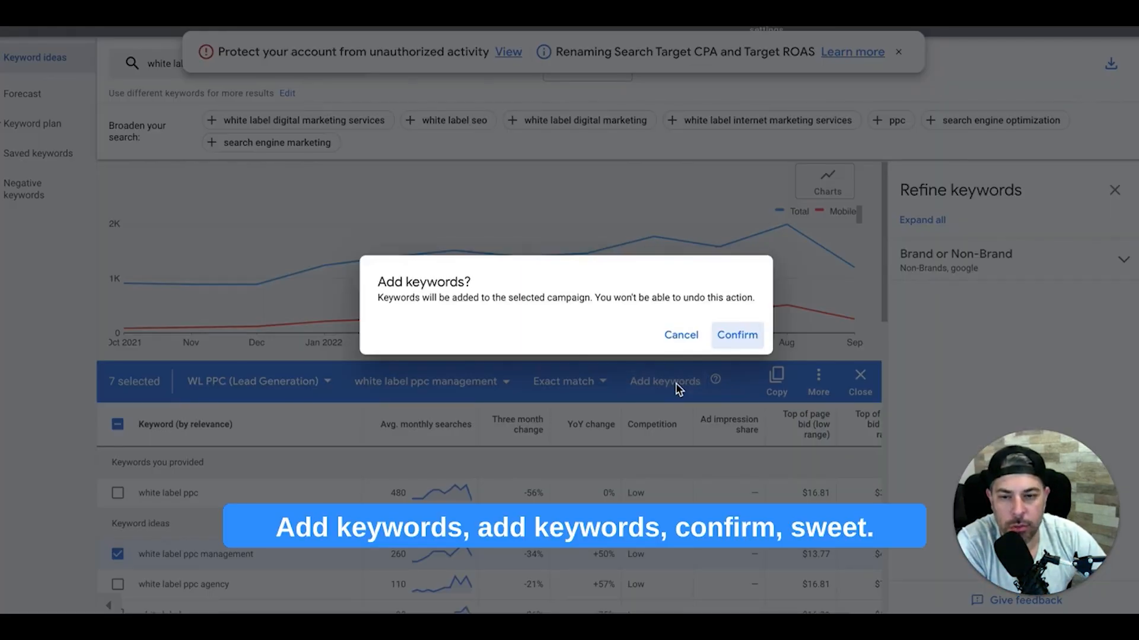
pyautogui.click(738, 335)
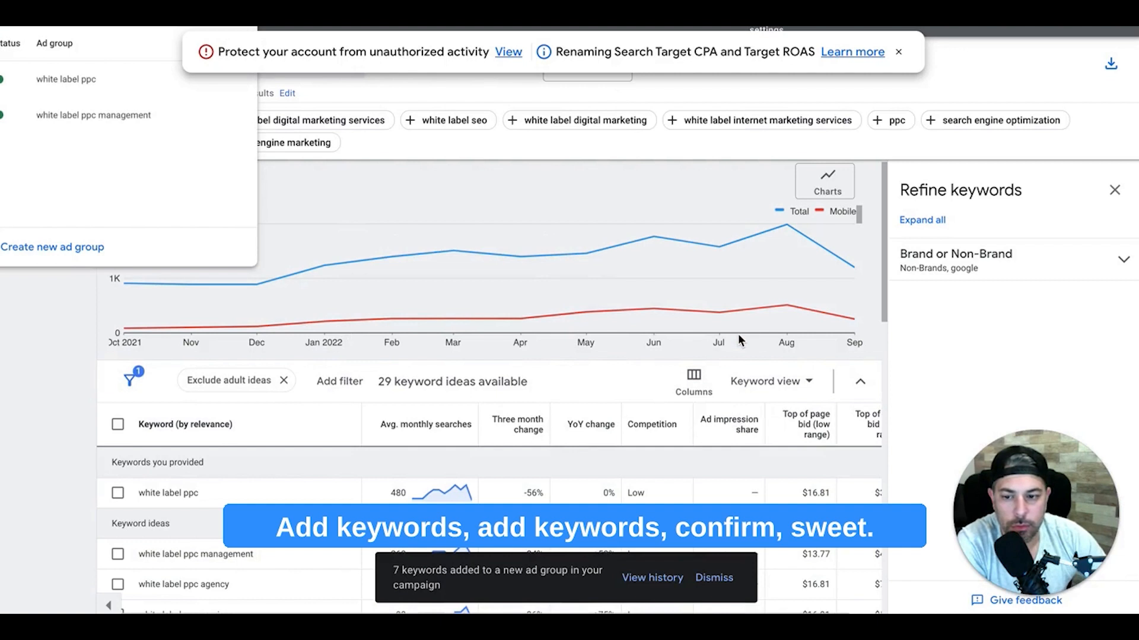
pyautogui.scroll(-3, 310, 398)
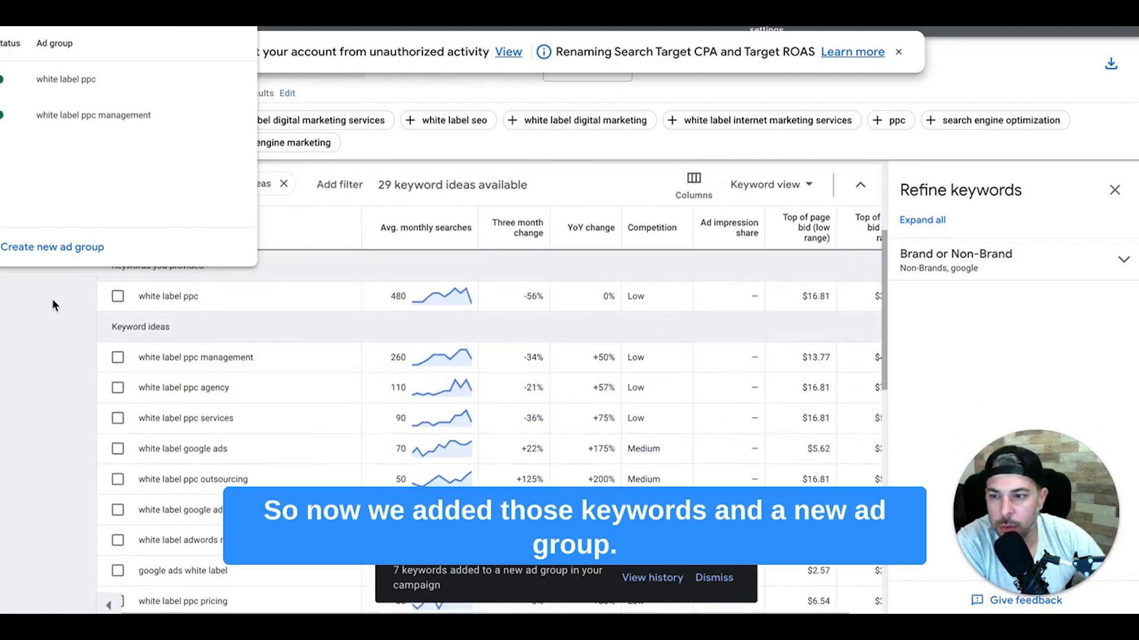
pyautogui.click(28, 318)
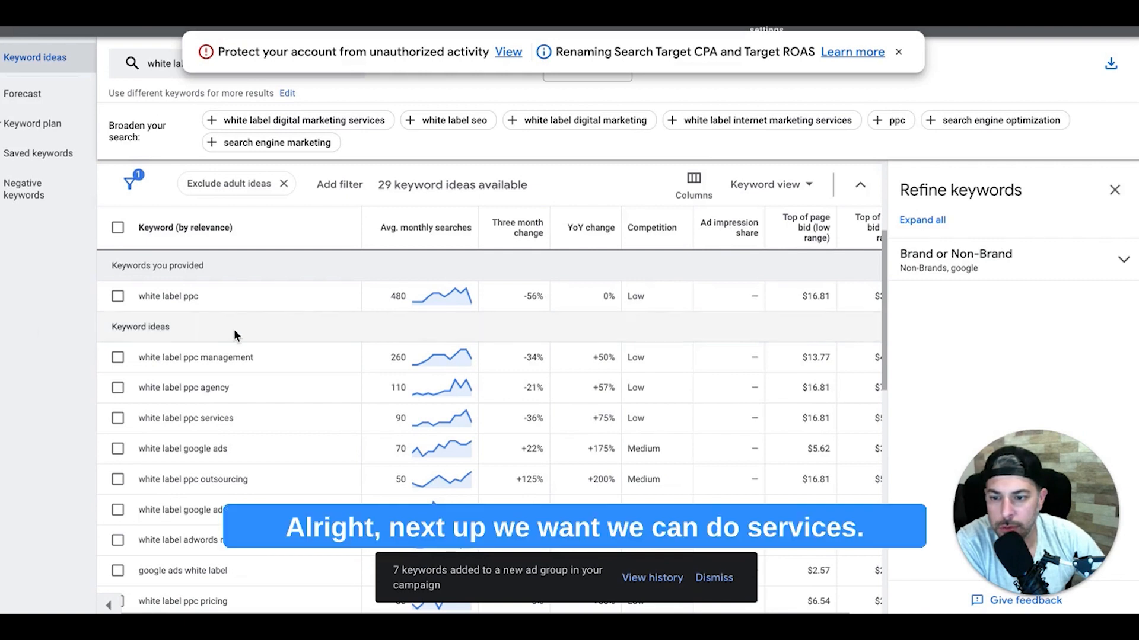
# Step: Select the keyword ideas white label google ads, white label ppc outsourcing, google ads white label and white label ppc pricing
pyautogui.scroll(-2, 235, 336)
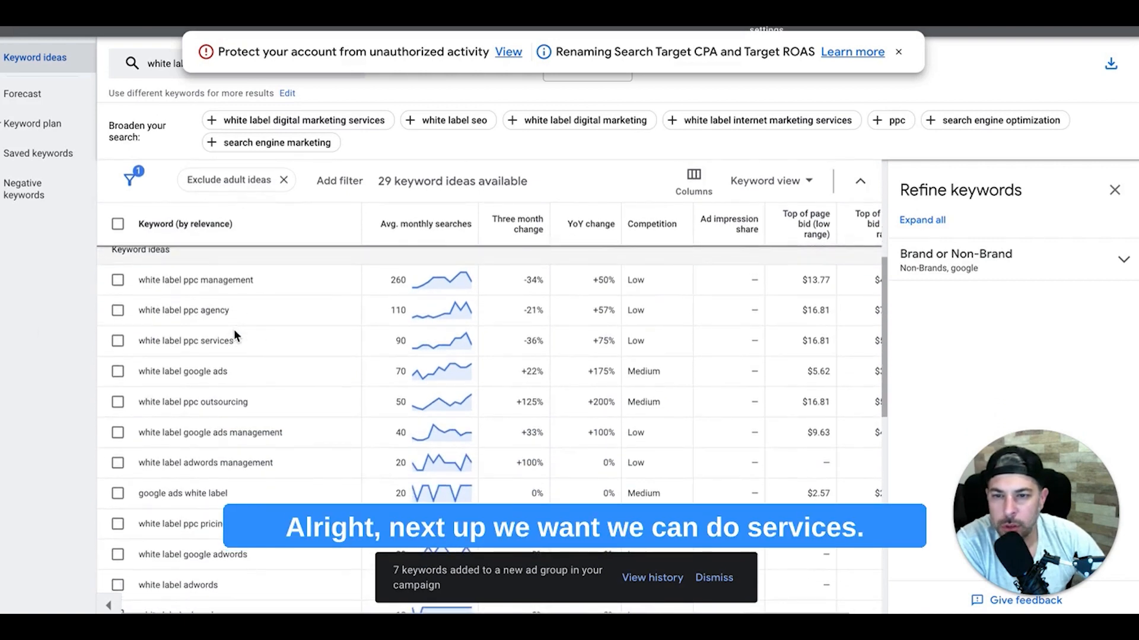
pyautogui.scroll(1, 234, 334)
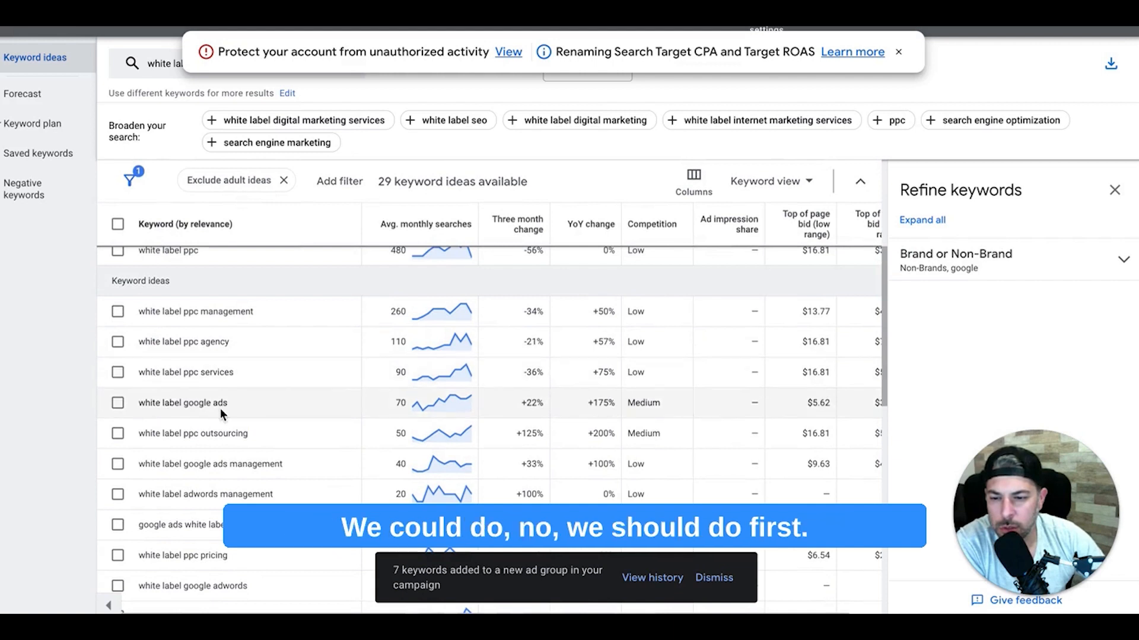
pyautogui.scroll(2, 220, 410)
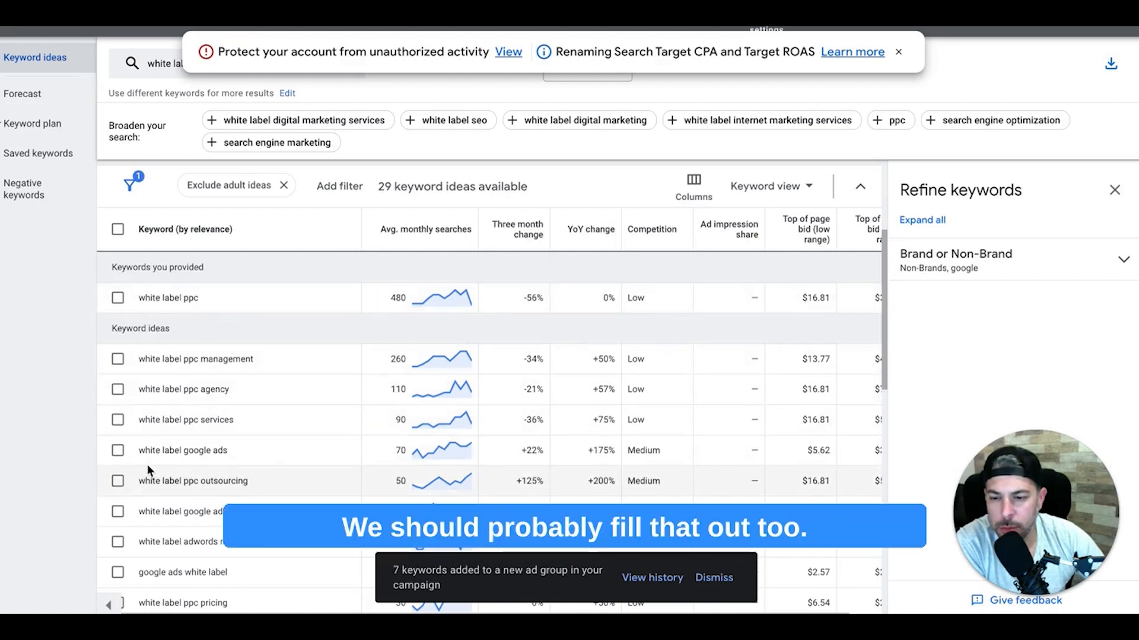
pyautogui.click(118, 452)
pyautogui.scroll(-3, 298, 429)
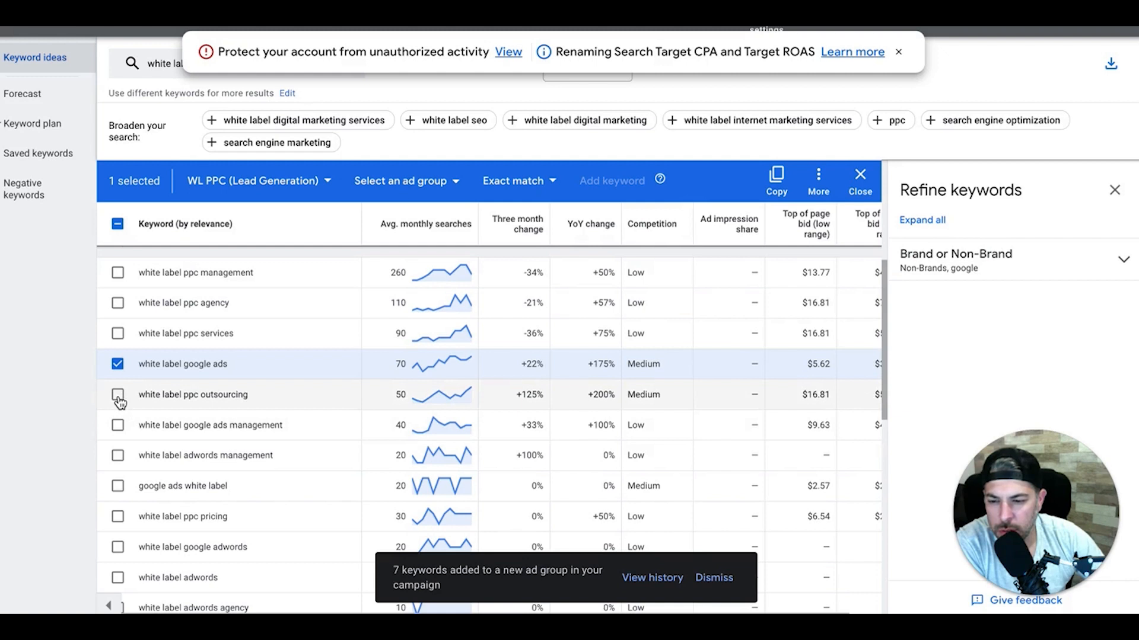
pyautogui.click(118, 395)
pyautogui.scroll(-2, 265, 401)
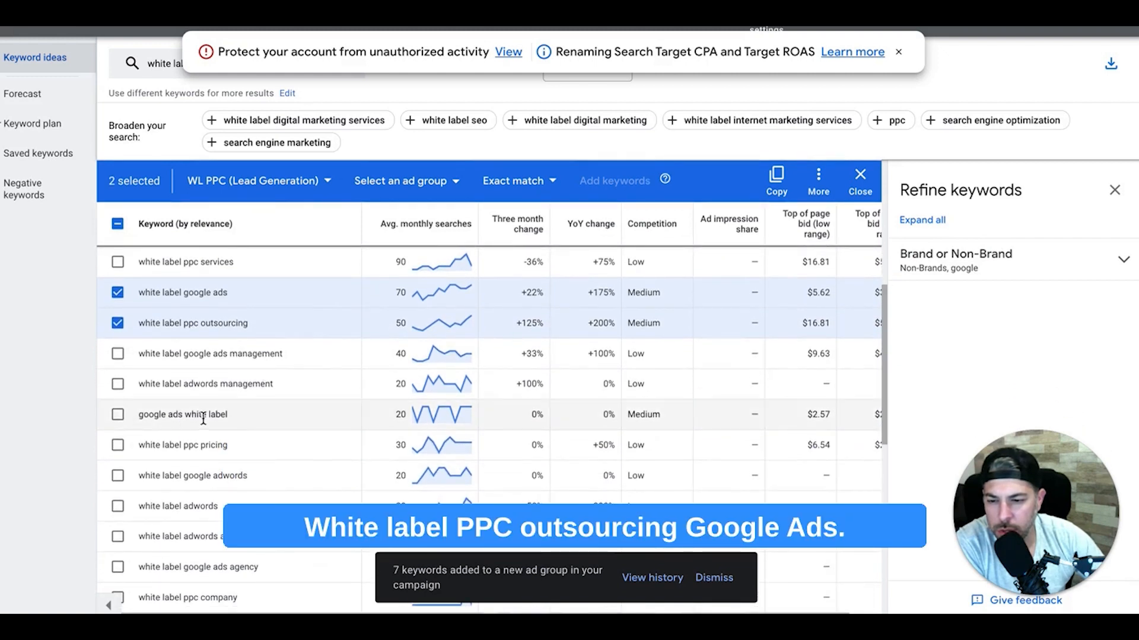
pyautogui.click(119, 419)
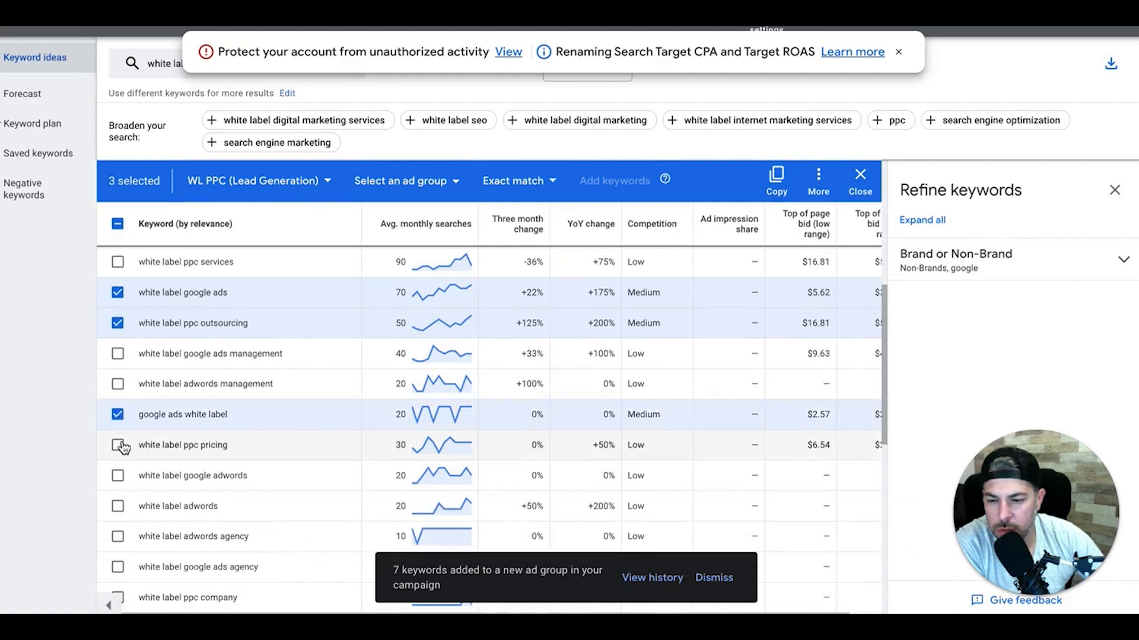
pyautogui.click(121, 447)
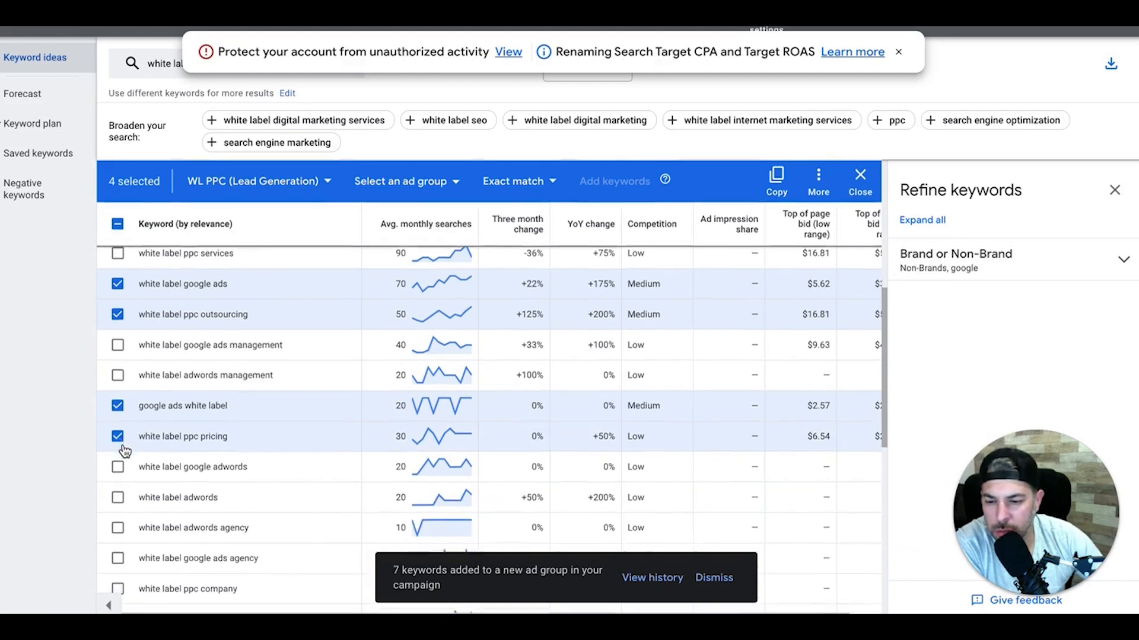
# Step: Add white label google adwords, white label adwords, white label pay per click and best white label ppc to the selection
pyautogui.scroll(-1, 123, 449)
pyautogui.click(117, 412)
pyautogui.click(122, 440)
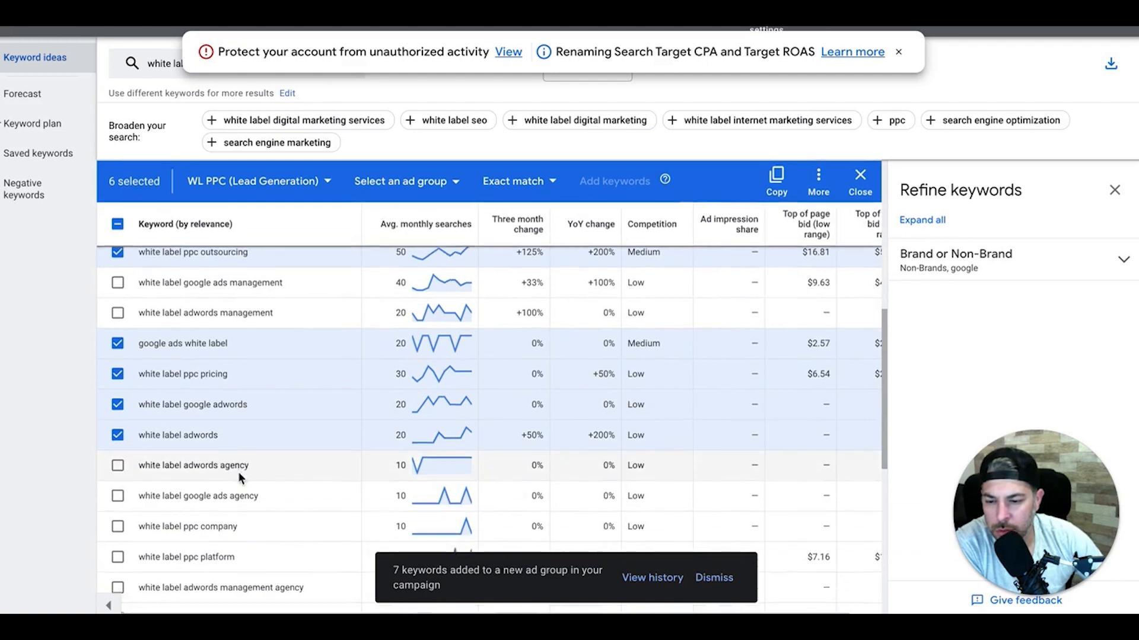
pyautogui.scroll(-3, 237, 471)
pyautogui.scroll(-1, 238, 471)
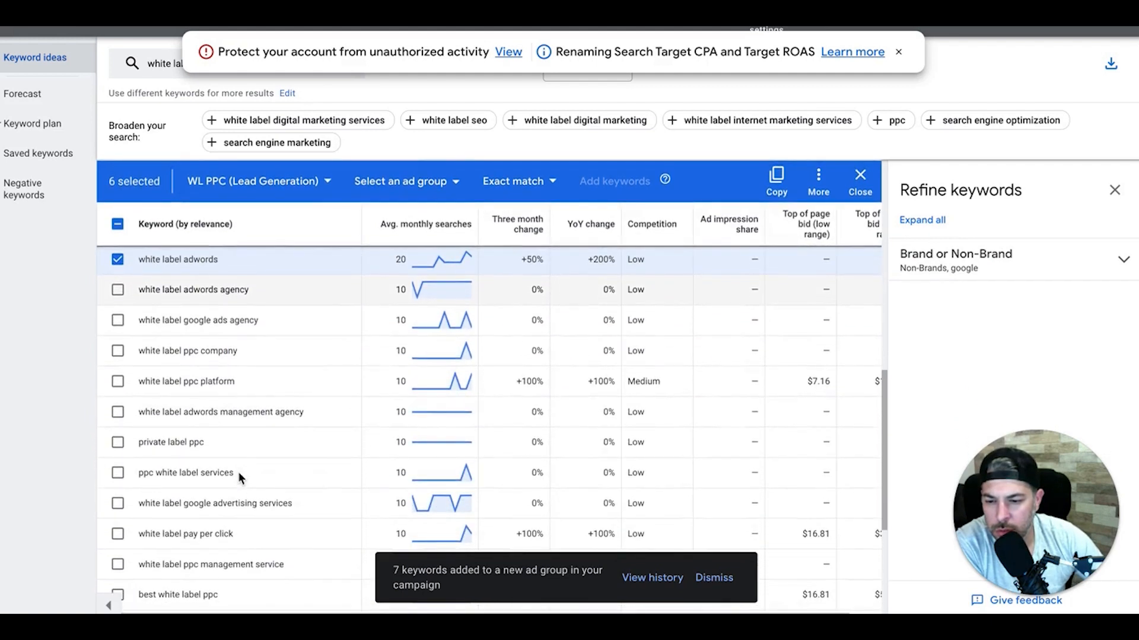
pyautogui.scroll(-1, 174, 386)
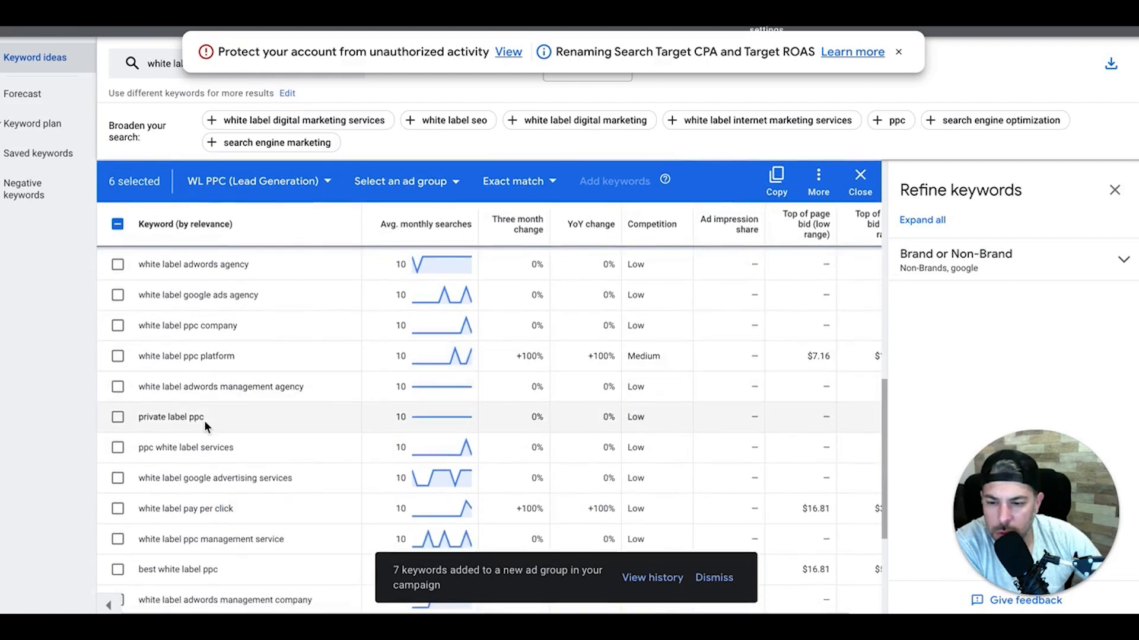
pyautogui.scroll(-2, 204, 421)
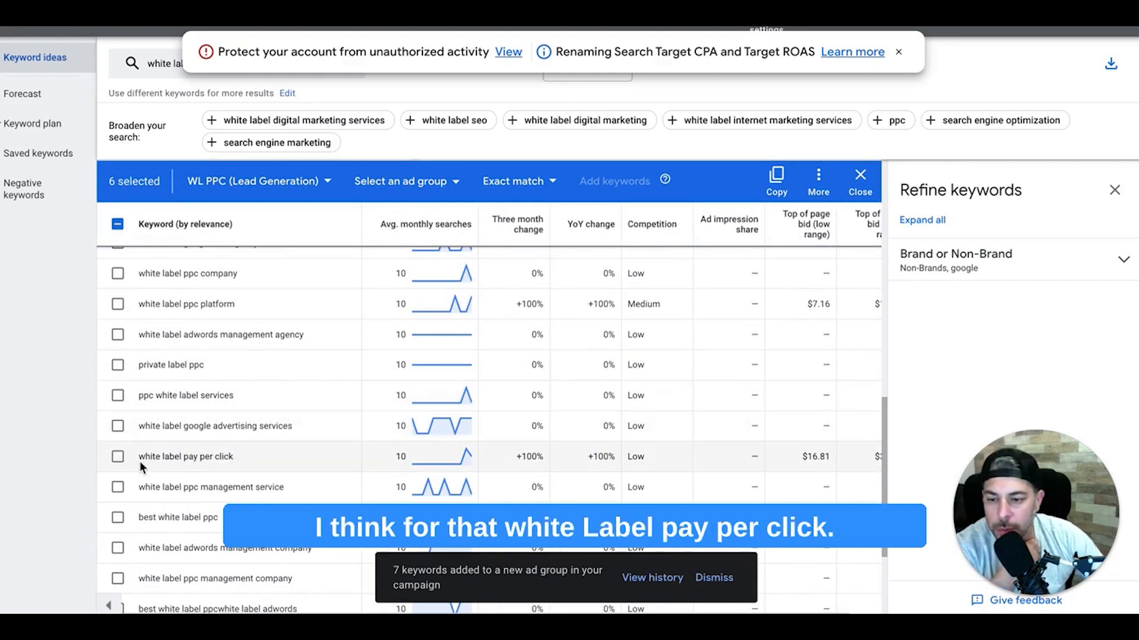
pyautogui.click(118, 457)
pyautogui.scroll(-2, 254, 449)
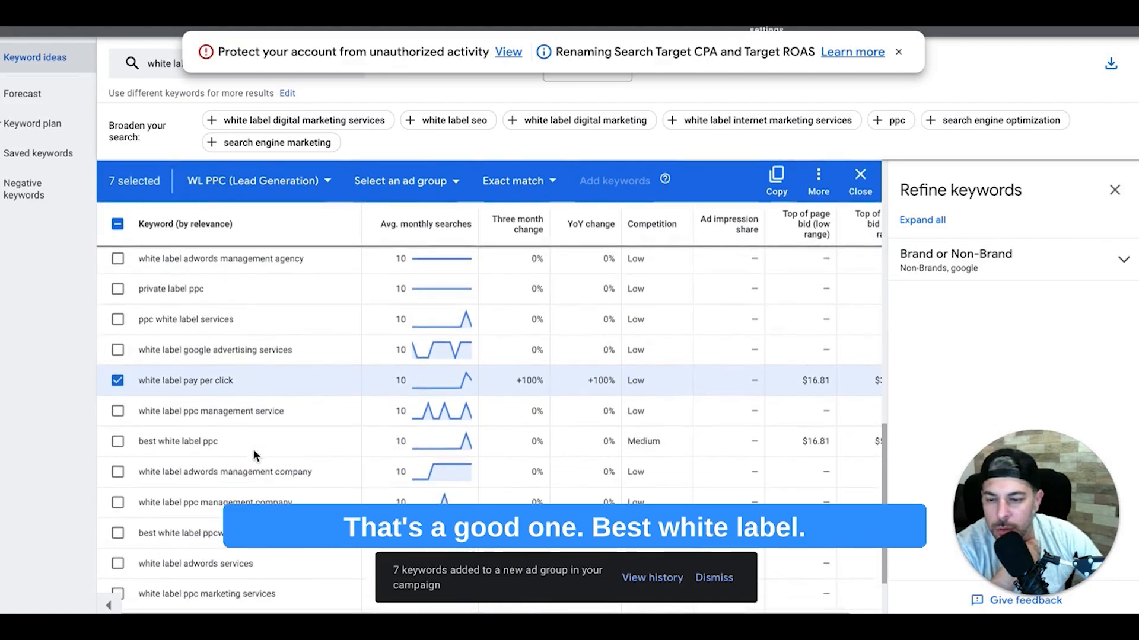
pyautogui.click(118, 424)
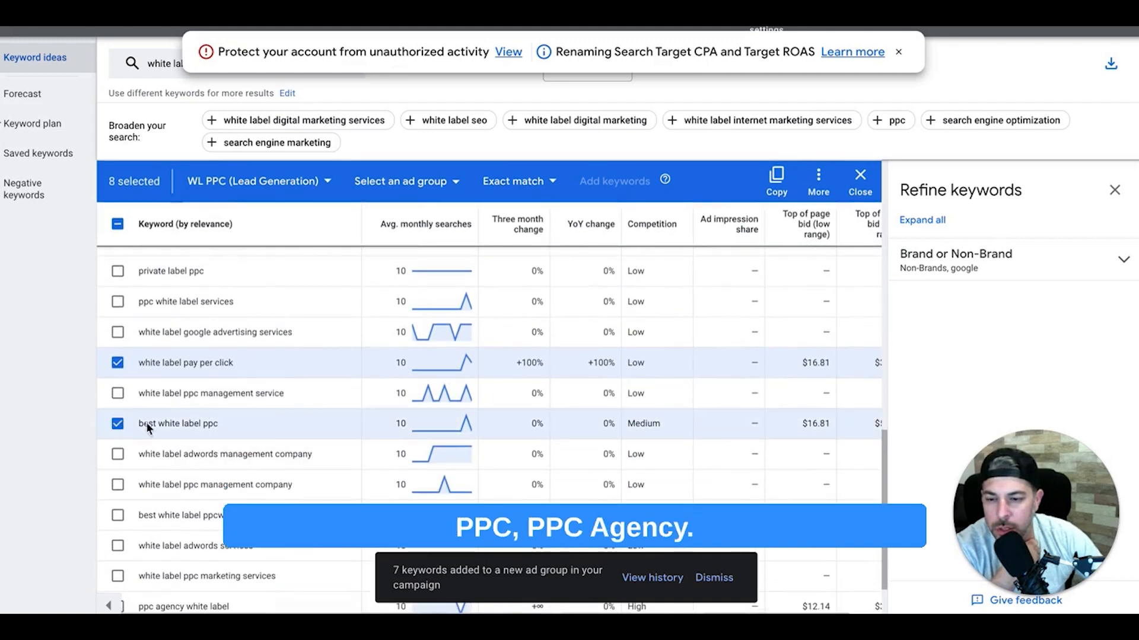
pyautogui.scroll(-3, 269, 418)
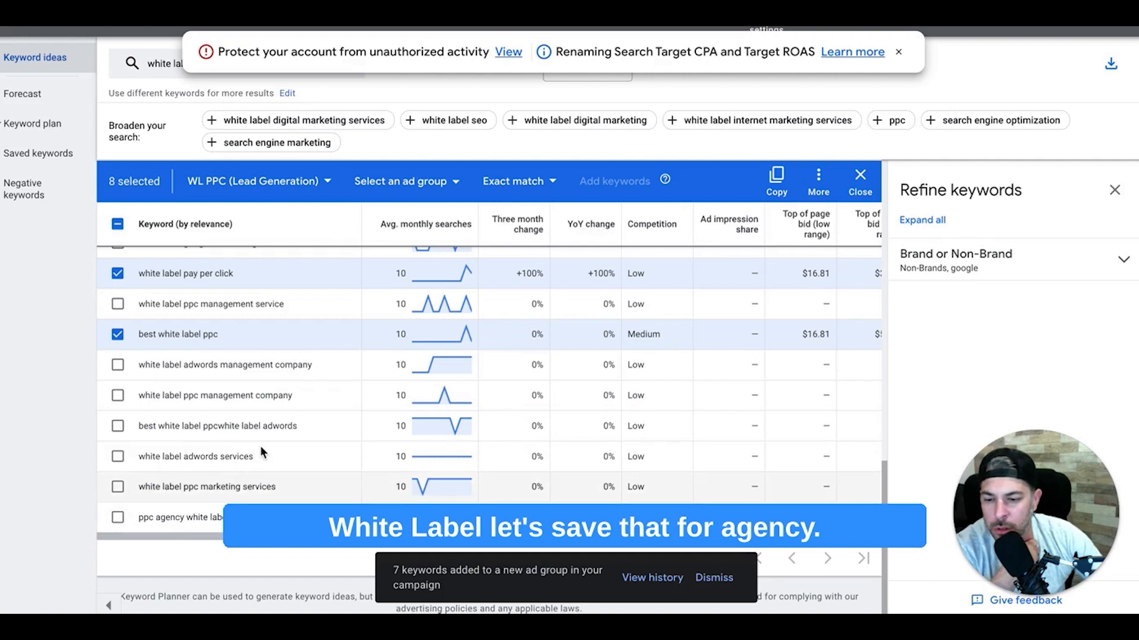
pyautogui.scroll(1, 261, 446)
pyautogui.scroll(10, 260, 446)
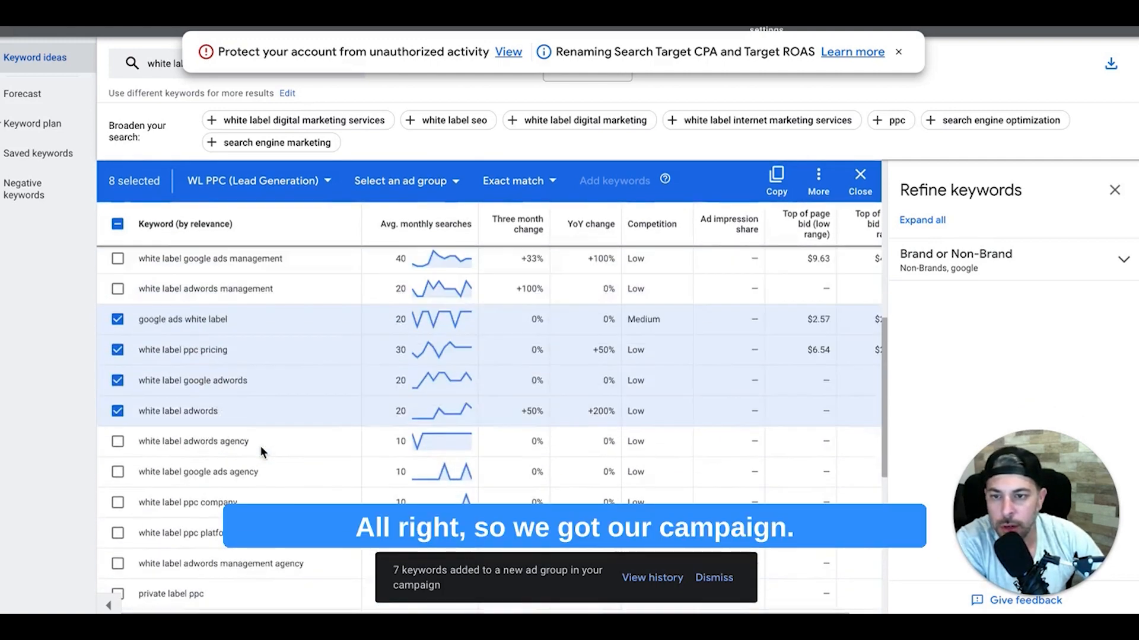
pyautogui.click(439, 394)
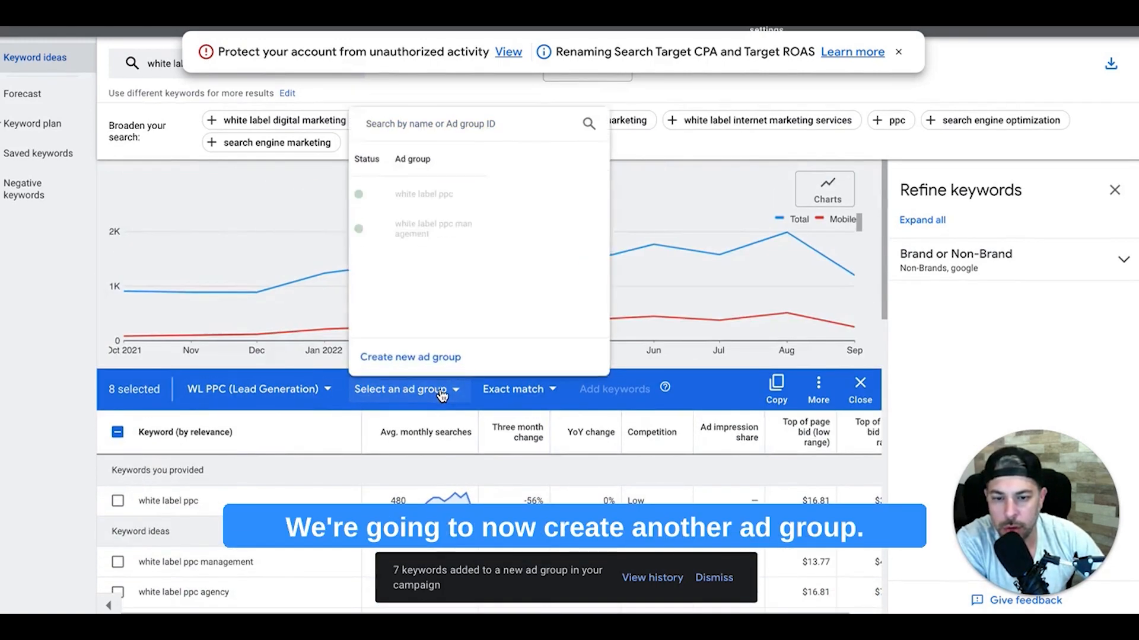
pyautogui.click(405, 363)
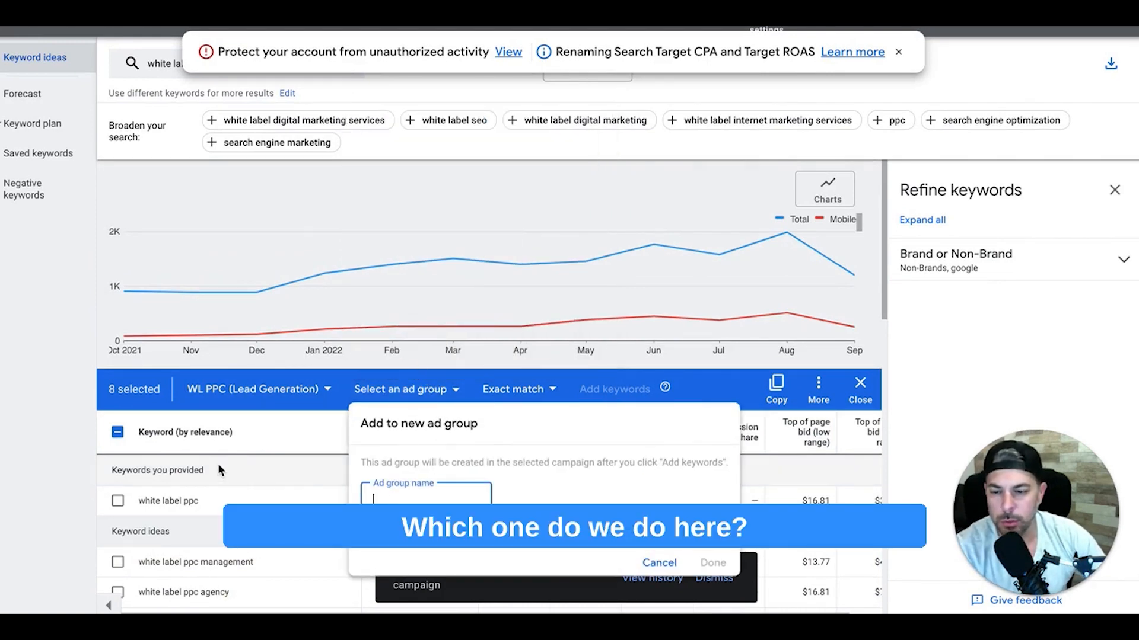
pyautogui.scroll(-2, 218, 464)
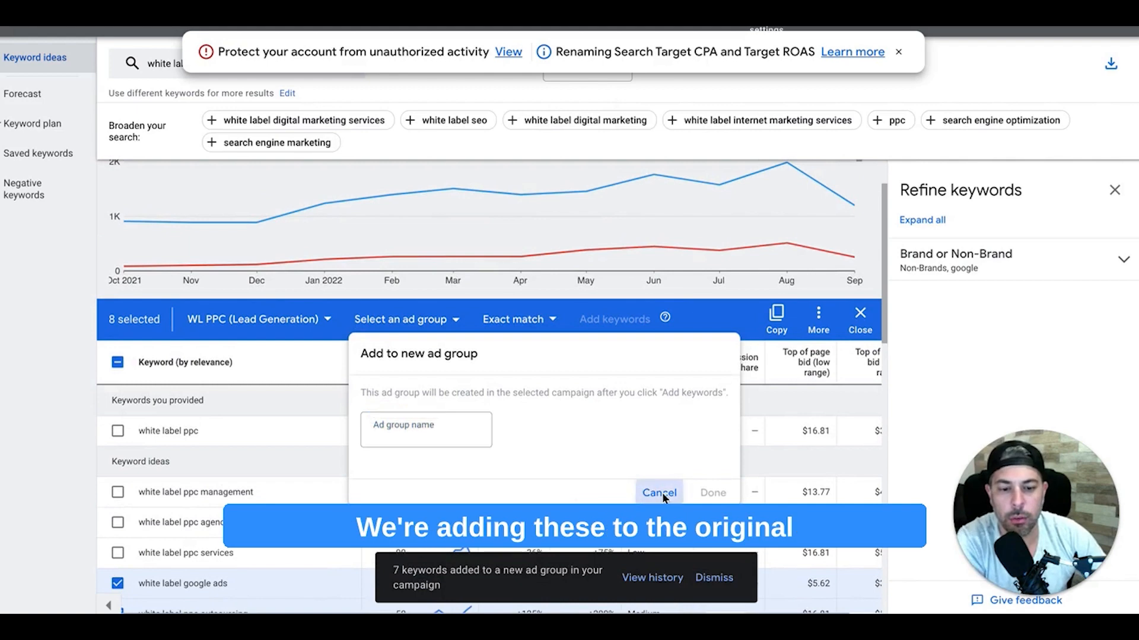
pyautogui.click(659, 493)
# Step: Add the selected keywords to the campaign's existing "white label ppc" ad group as exact match
pyautogui.click(400, 330)
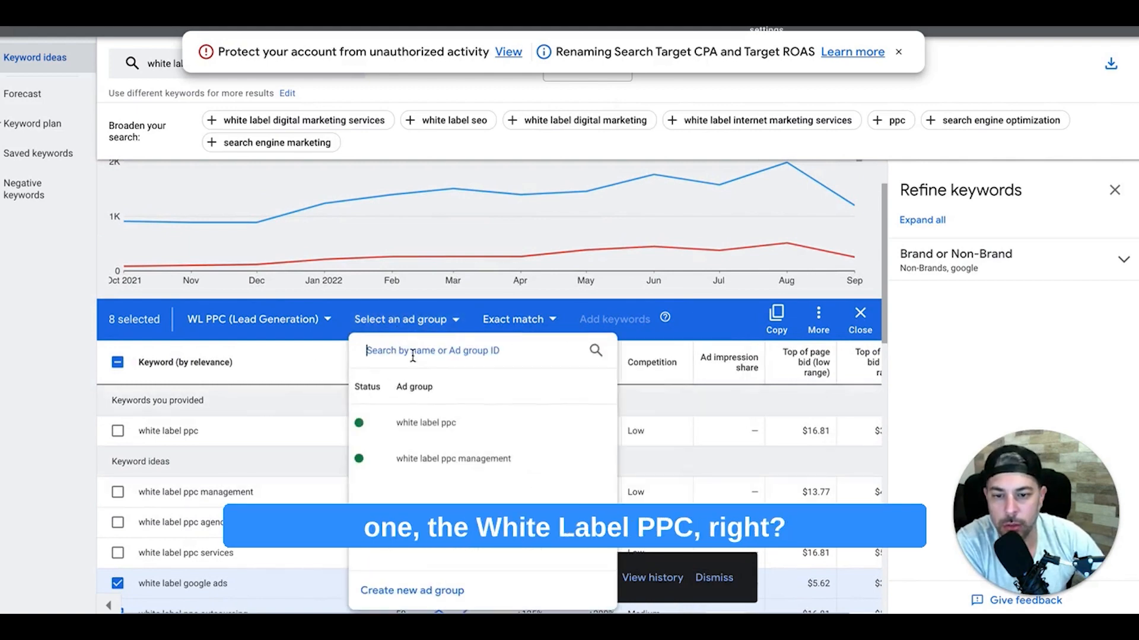
pyautogui.click(428, 434)
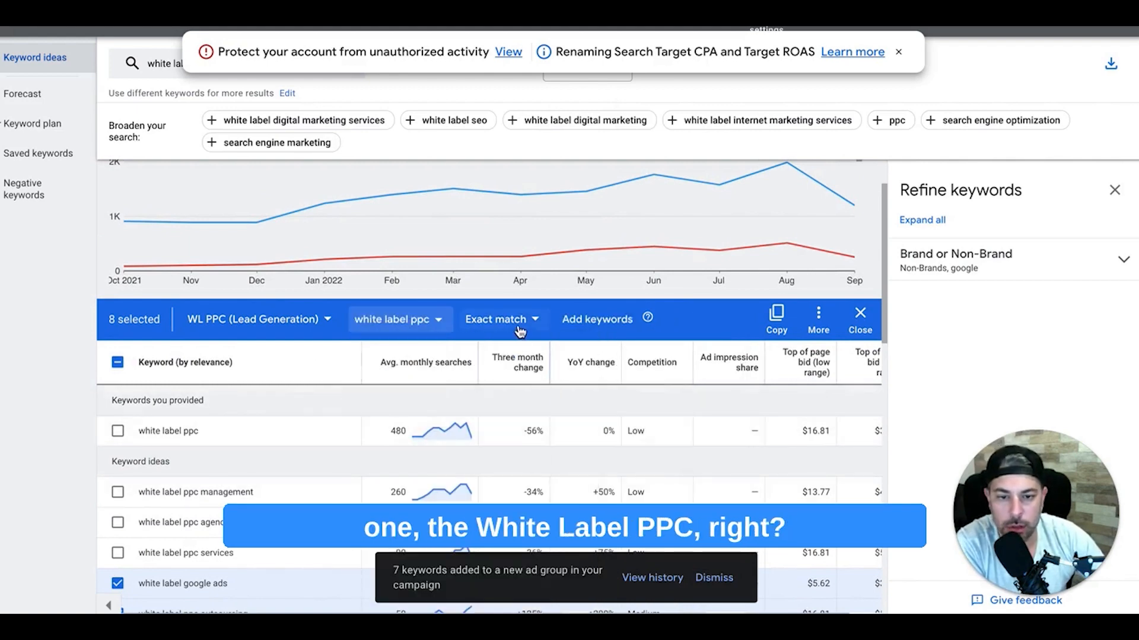
pyautogui.click(600, 329)
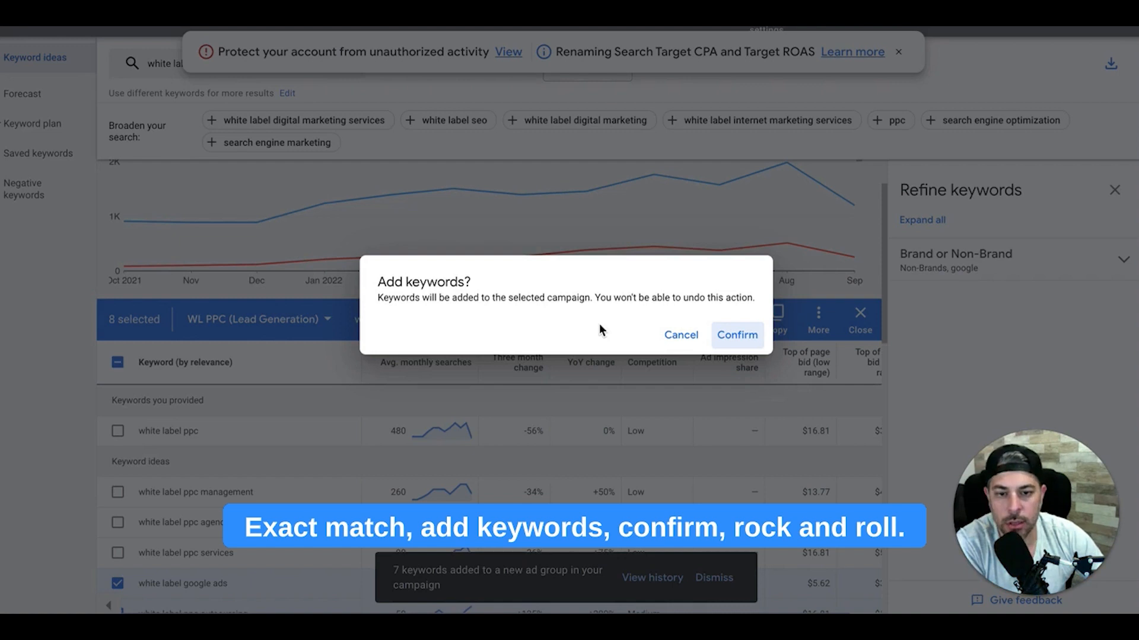
pyautogui.click(740, 336)
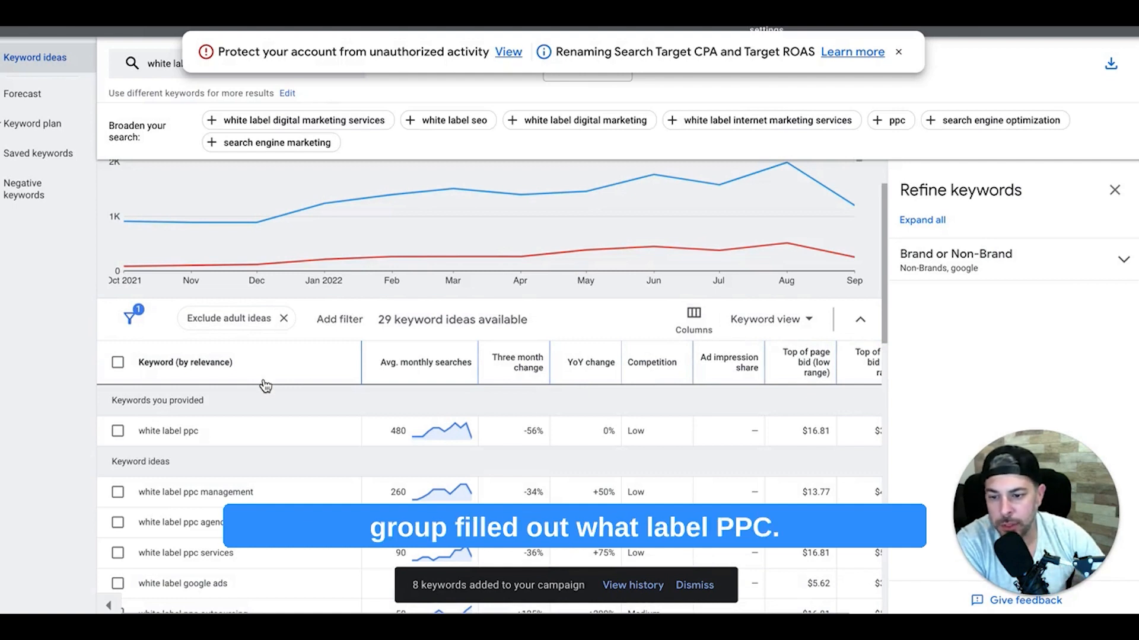
# Step: Select the agency keyword ideas white label ppc agency, white label adwords agency and white label google ads agency
pyautogui.scroll(-2, 265, 386)
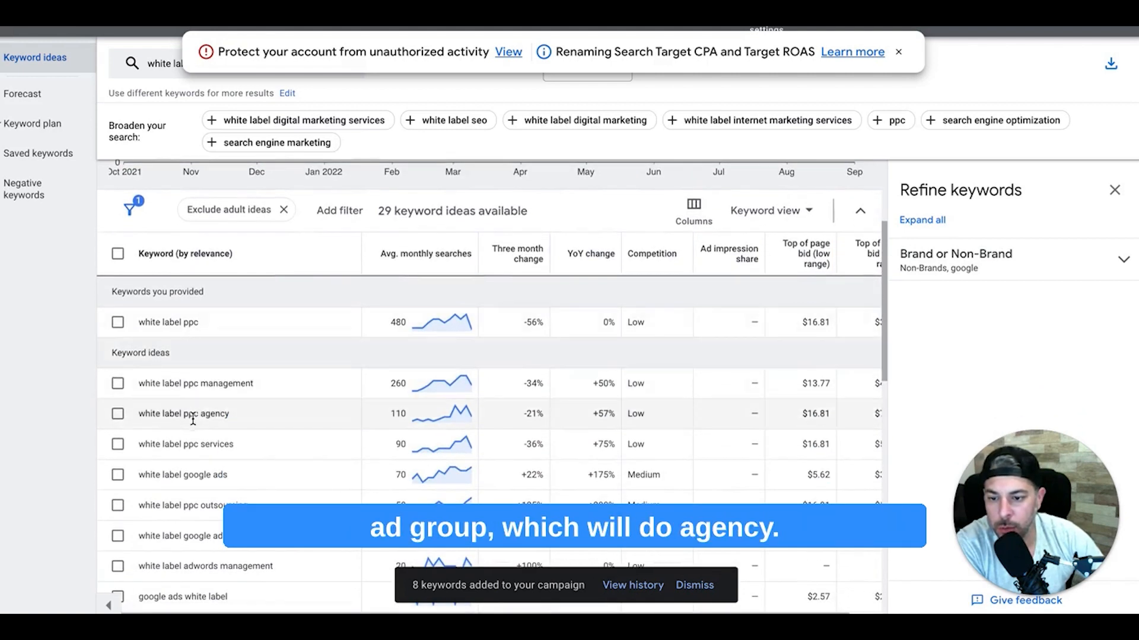
pyautogui.click(118, 414)
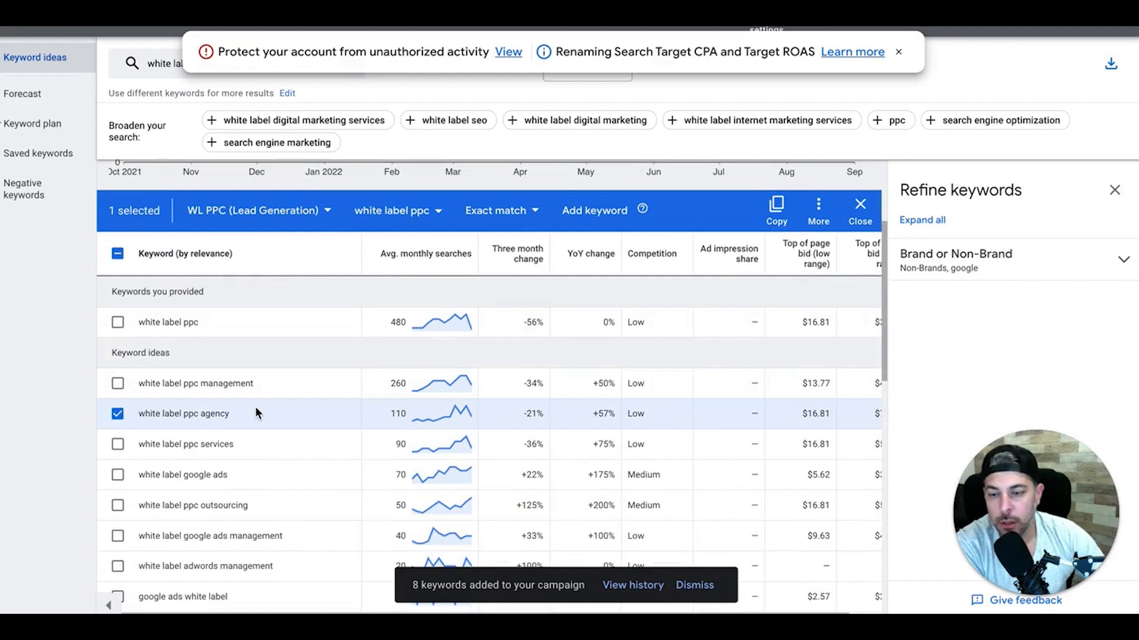
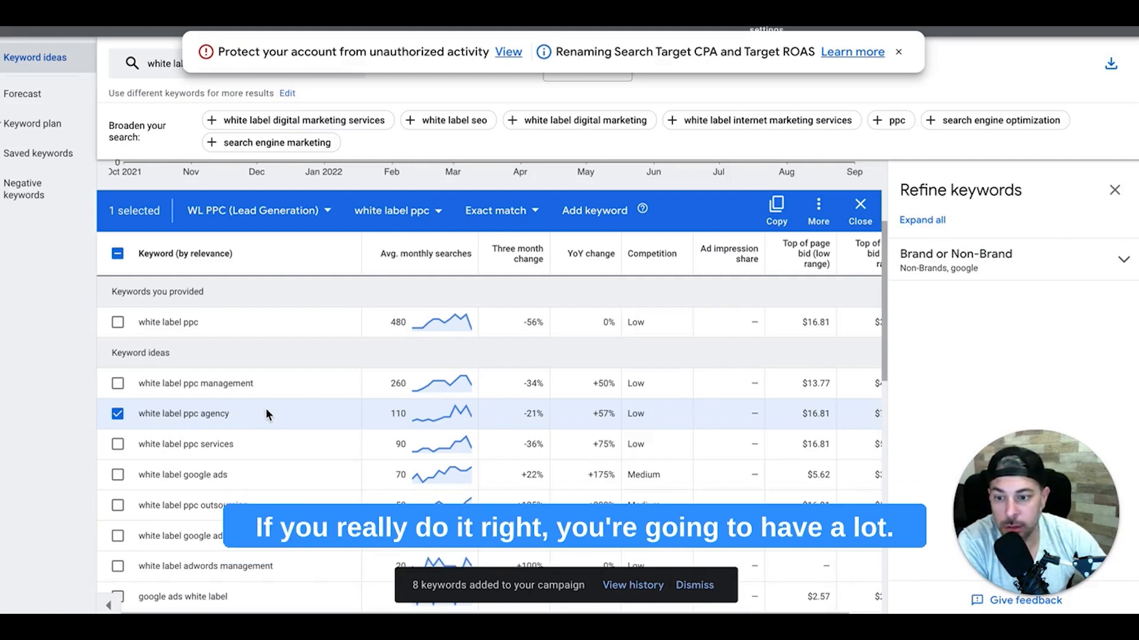
pyautogui.scroll(-3, 277, 417)
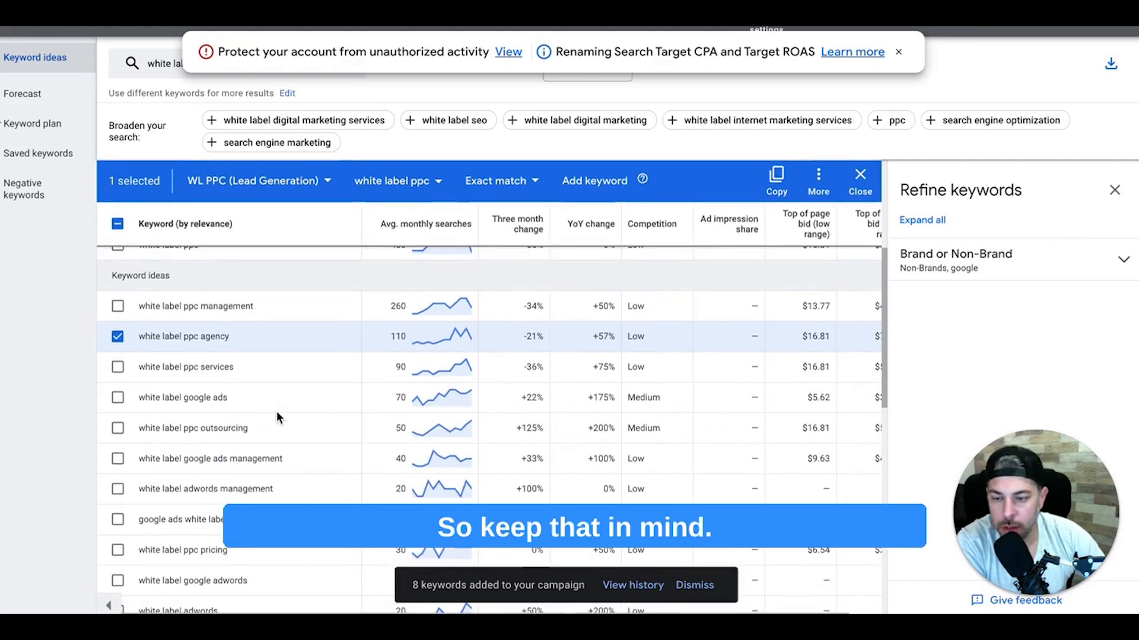
pyautogui.scroll(-1, 277, 416)
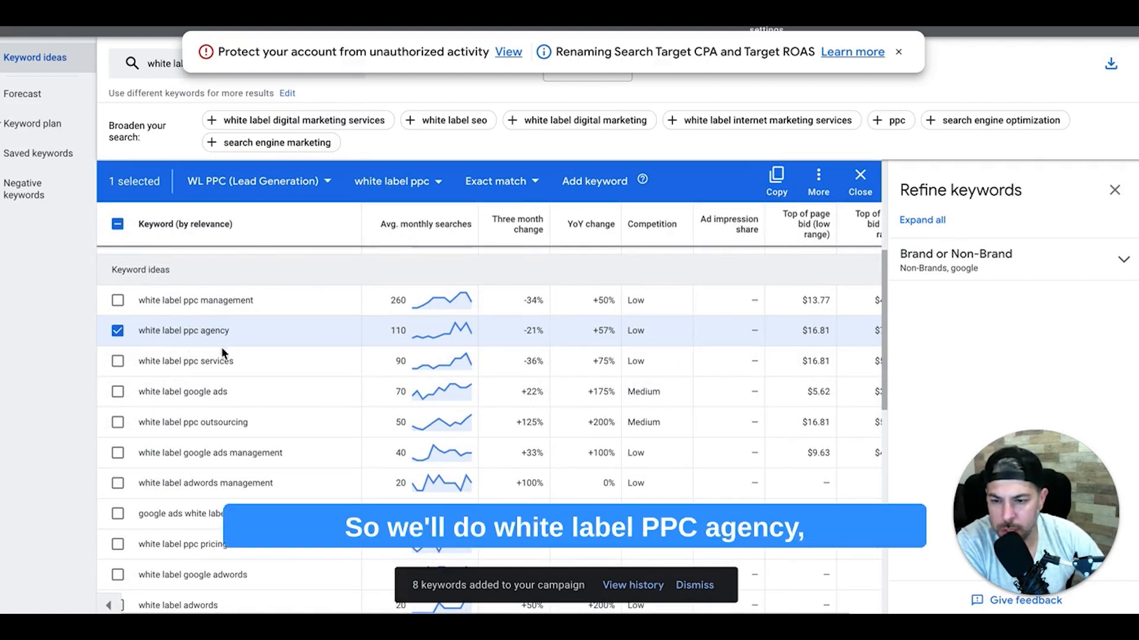
pyautogui.scroll(-1, 216, 421)
pyautogui.scroll(-5, 216, 421)
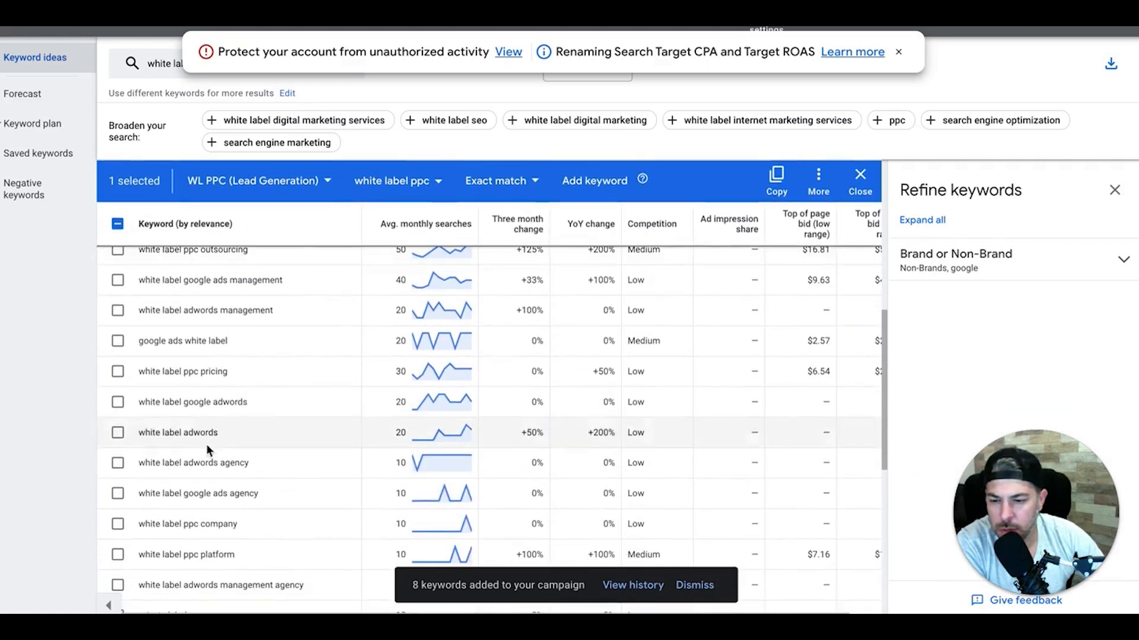
pyautogui.click(118, 463)
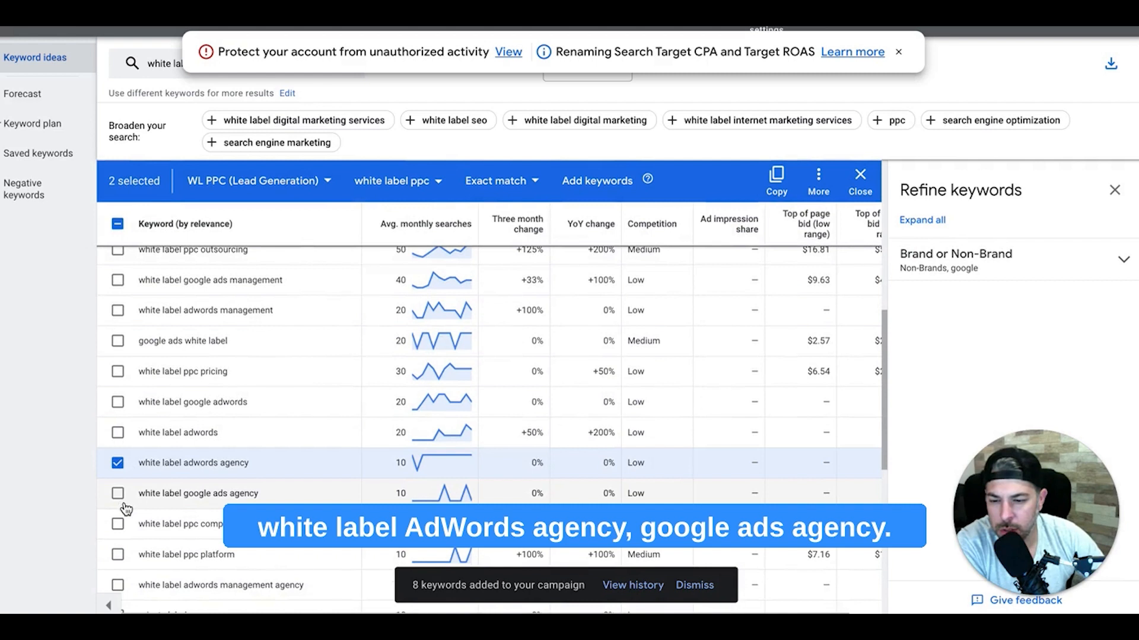
pyautogui.click(118, 497)
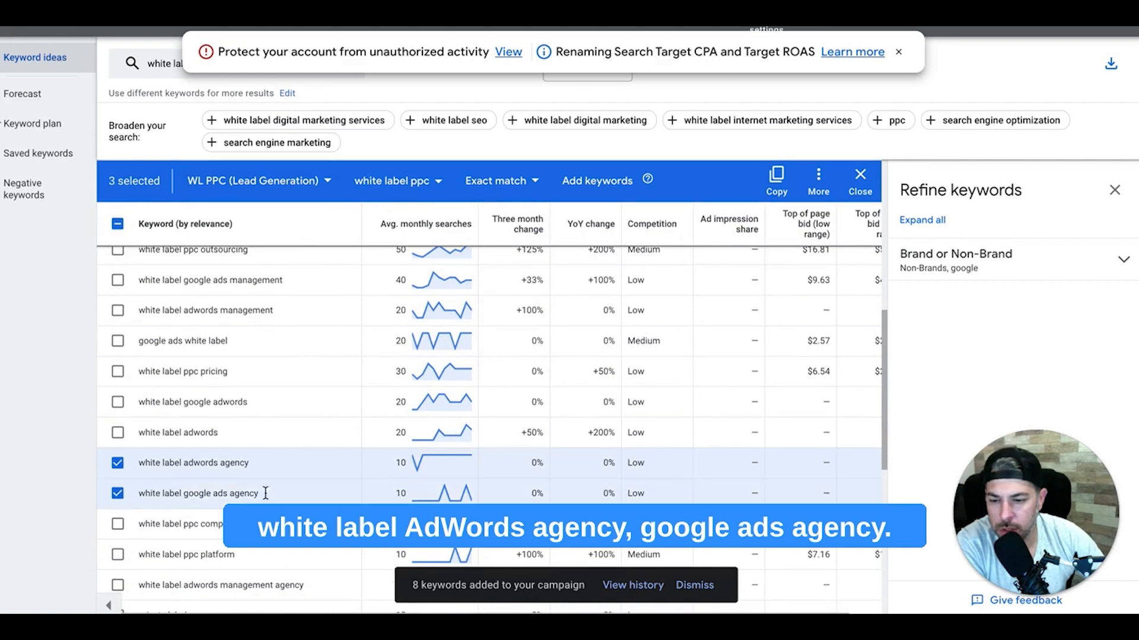
# Step: Look through the remaining keyword ideas and add ppc agency white label to the agency selection
pyautogui.scroll(-5, 271, 499)
pyautogui.scroll(-3, 272, 493)
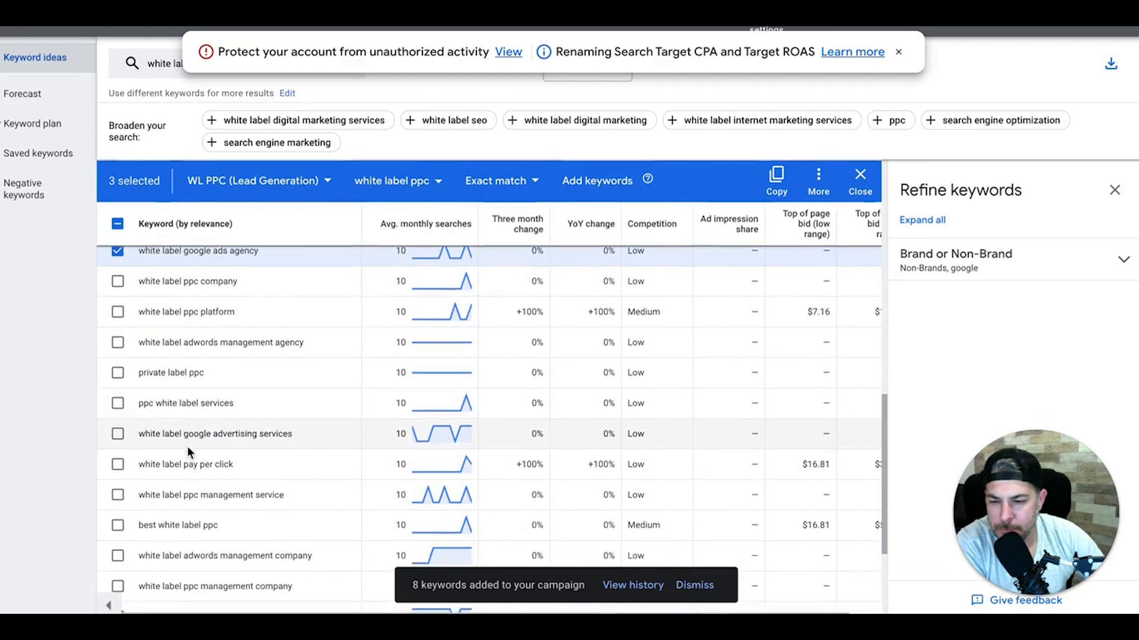
pyautogui.scroll(-4, 187, 446)
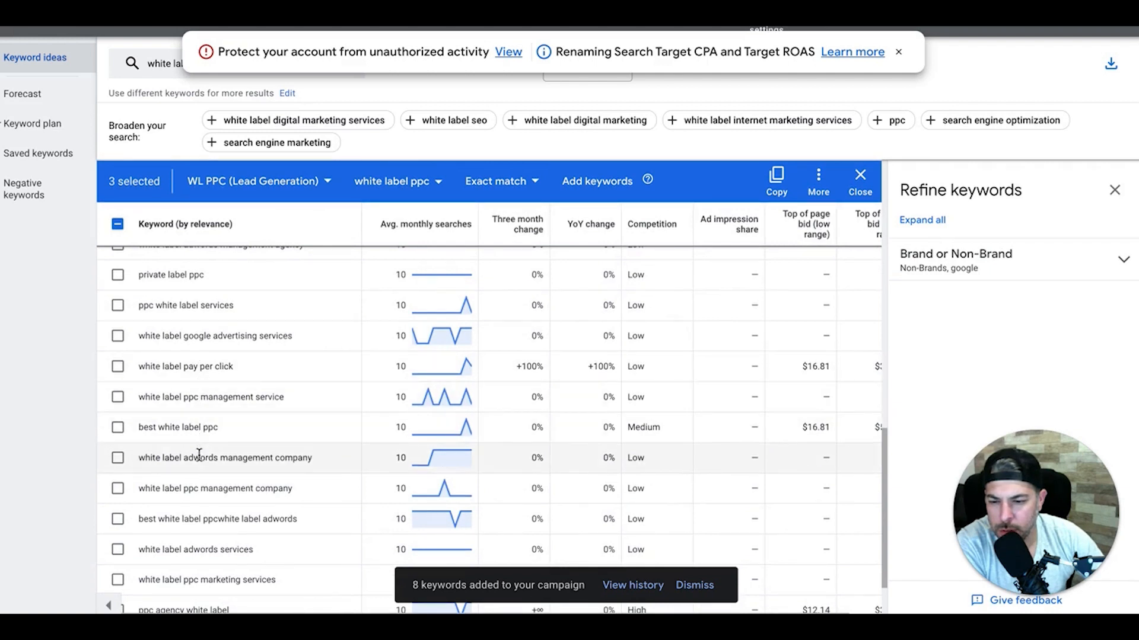
pyautogui.scroll(-2, 200, 500)
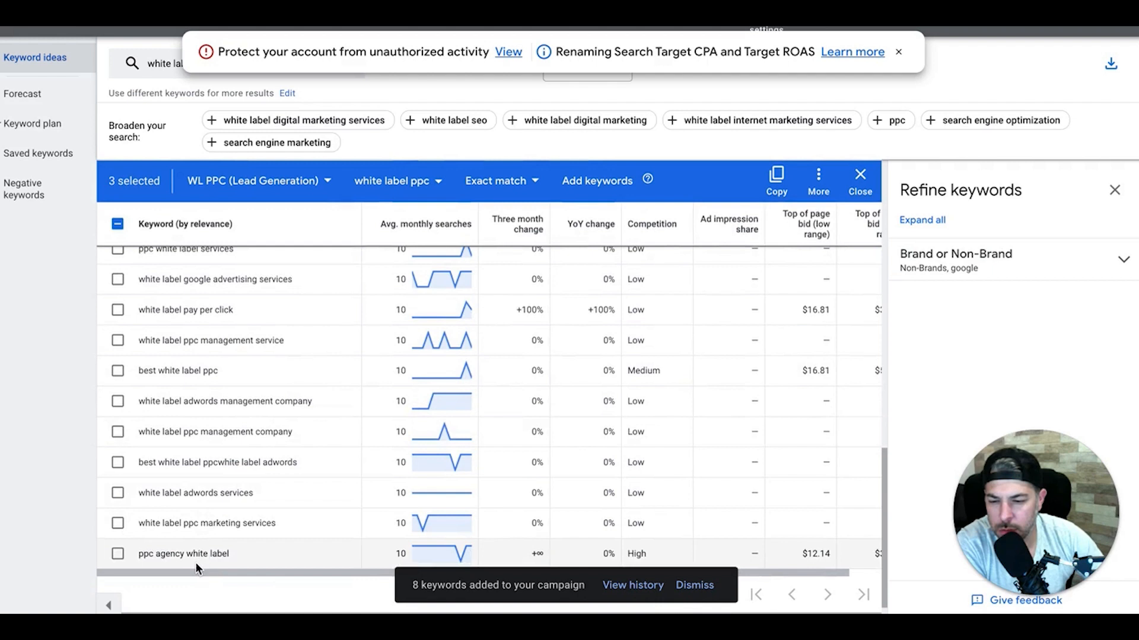
pyautogui.click(117, 554)
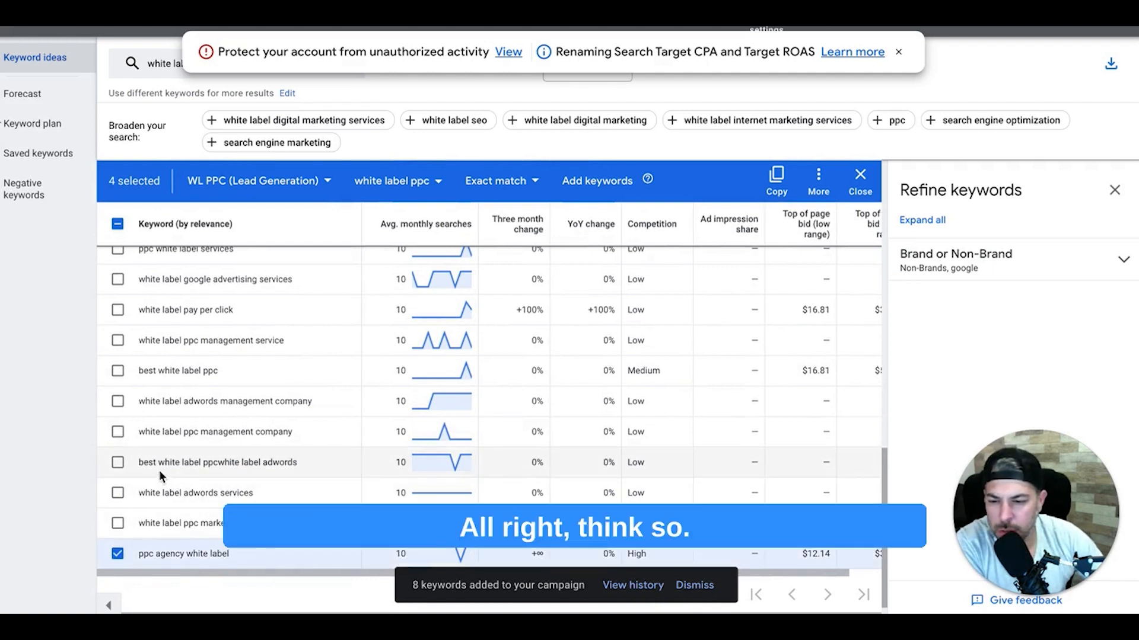
pyautogui.scroll(3, 204, 462)
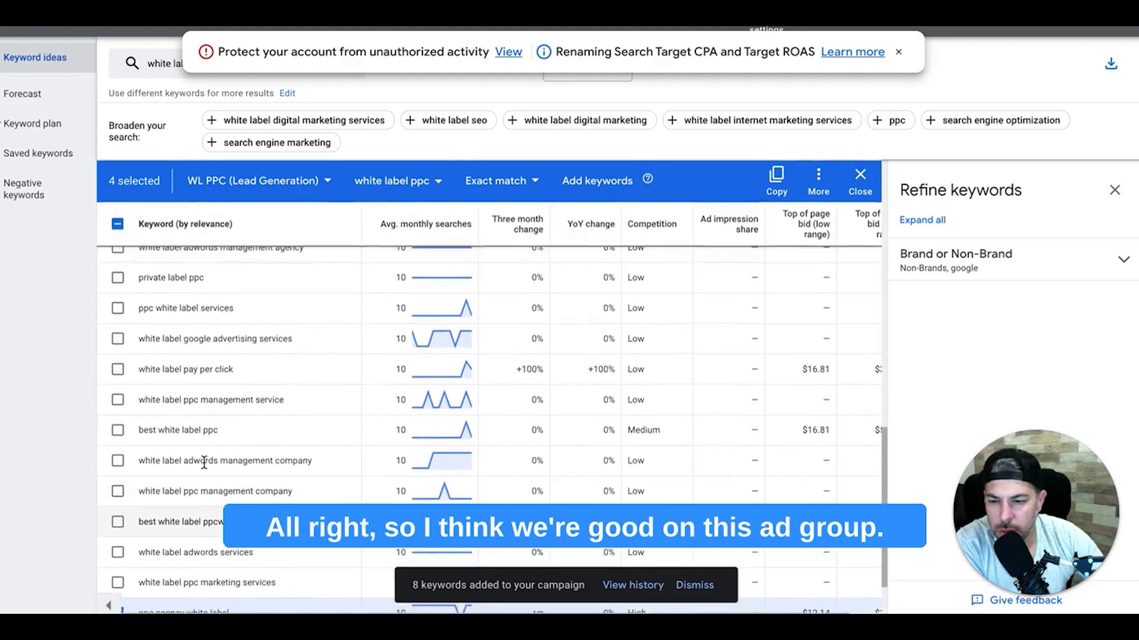
# Step: Set a new ad group named "white label ppc agency" as the destination for the selected agency keywords
pyautogui.scroll(3, 204, 462)
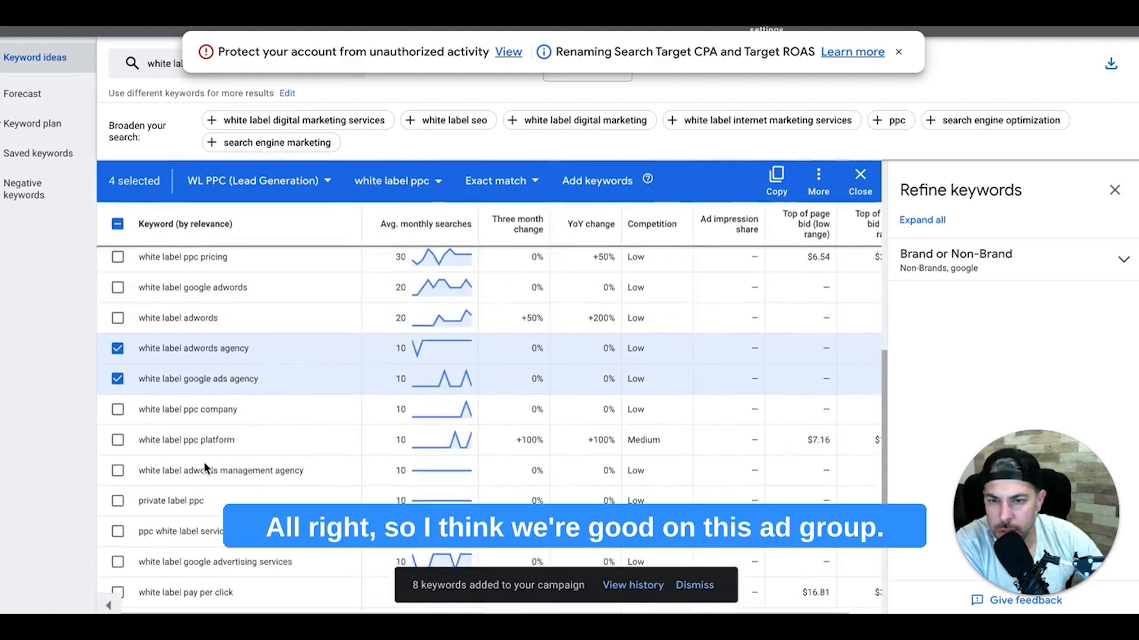
pyautogui.click(391, 181)
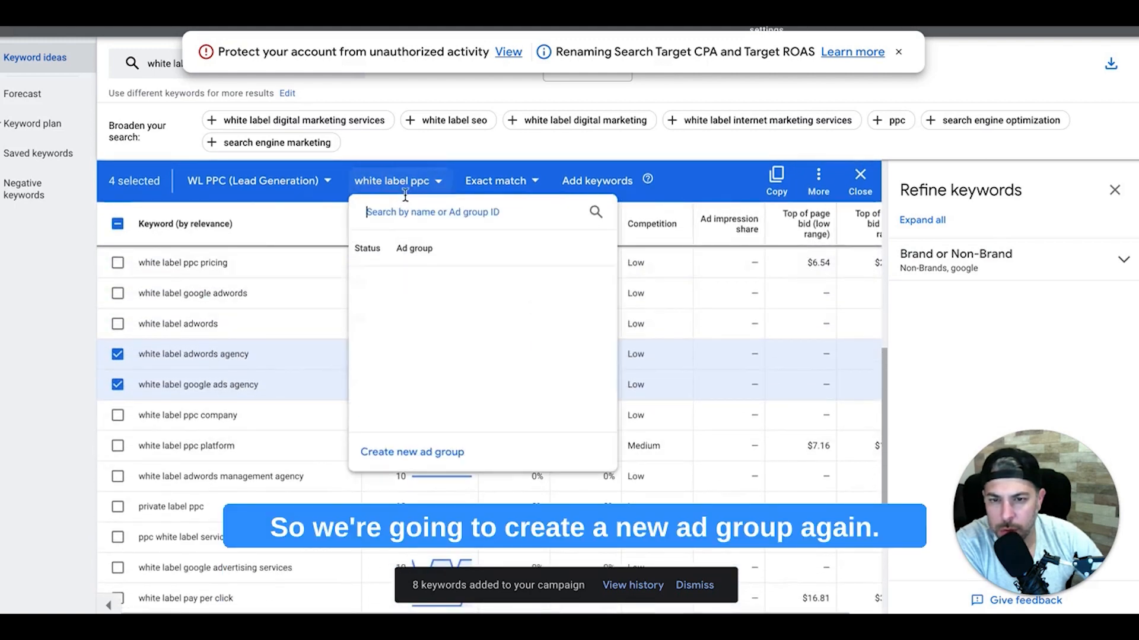
pyautogui.click(414, 453)
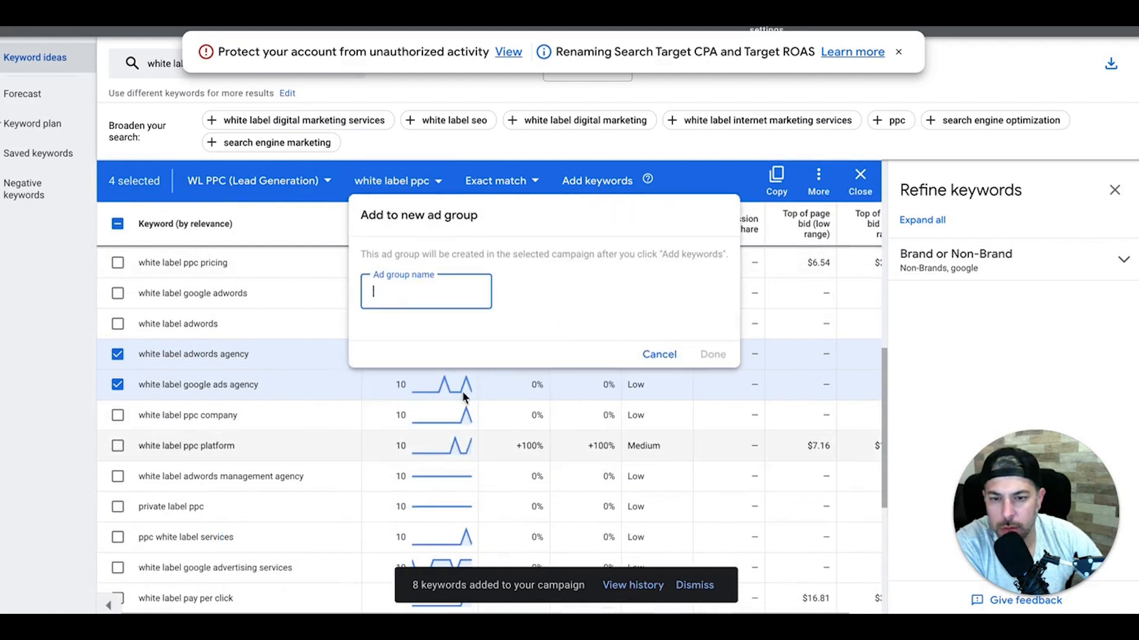
pyautogui.write('wh')
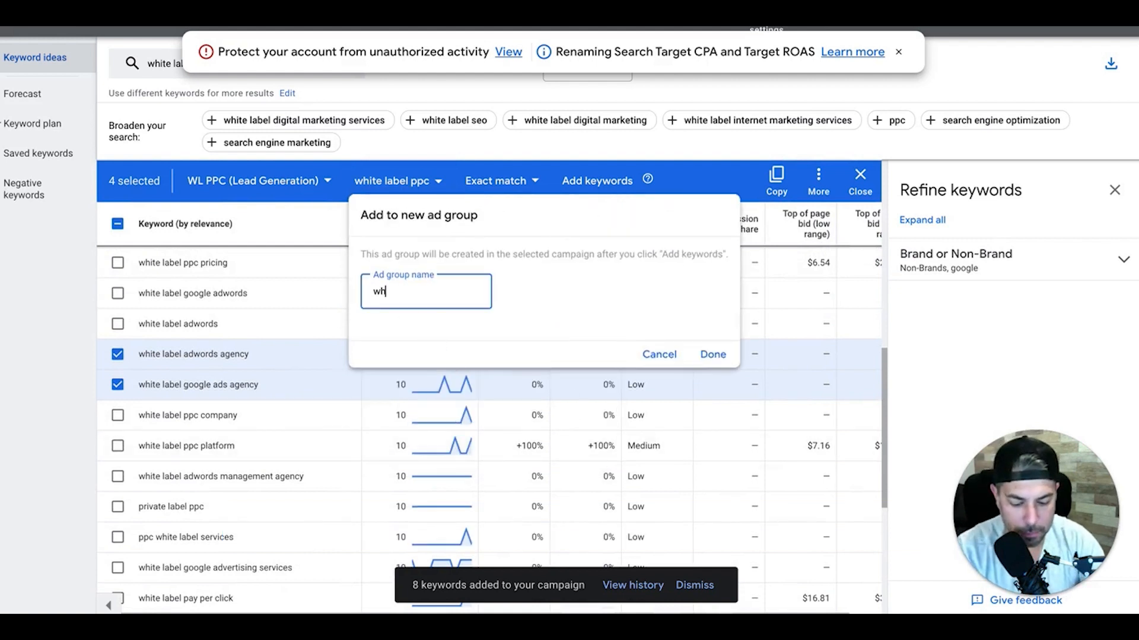
pyautogui.write('ite label ppc agency')
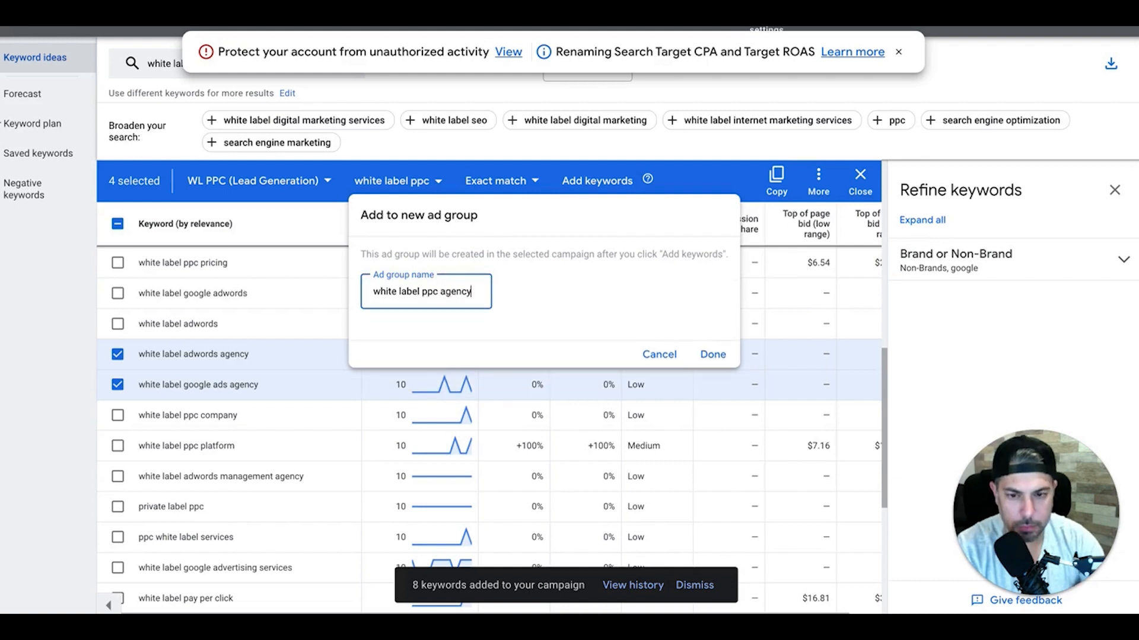
pyautogui.click(714, 356)
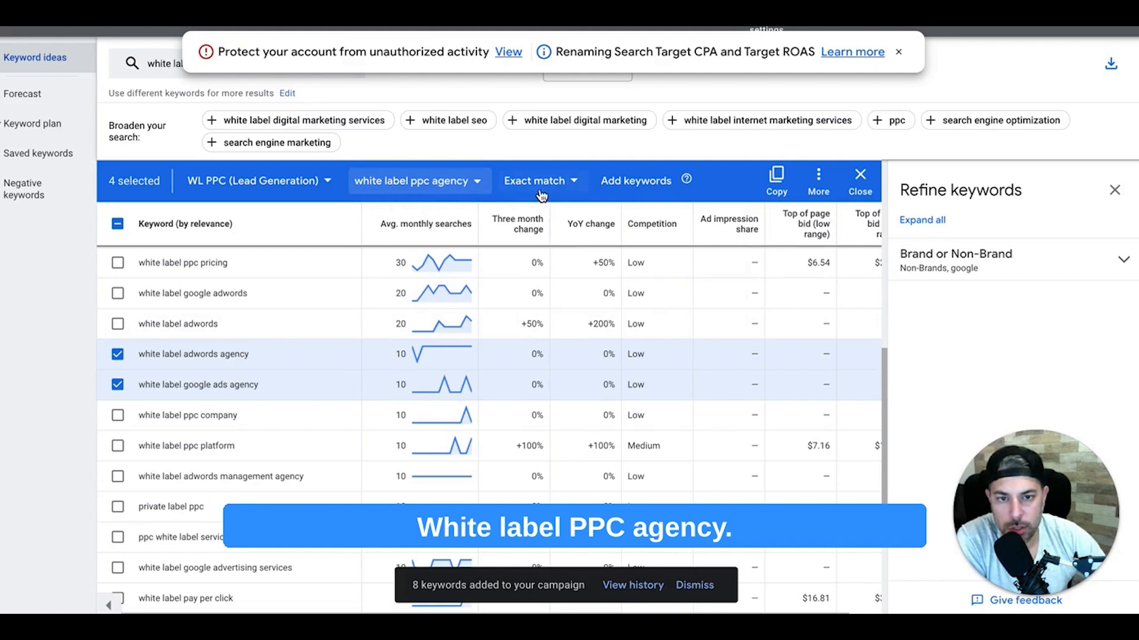
# Step: Review the selected agency keywords and add them to the new "white label ppc agency" ad group as exact match
pyautogui.scroll(-1, 325, 338)
pyautogui.scroll(3, 325, 338)
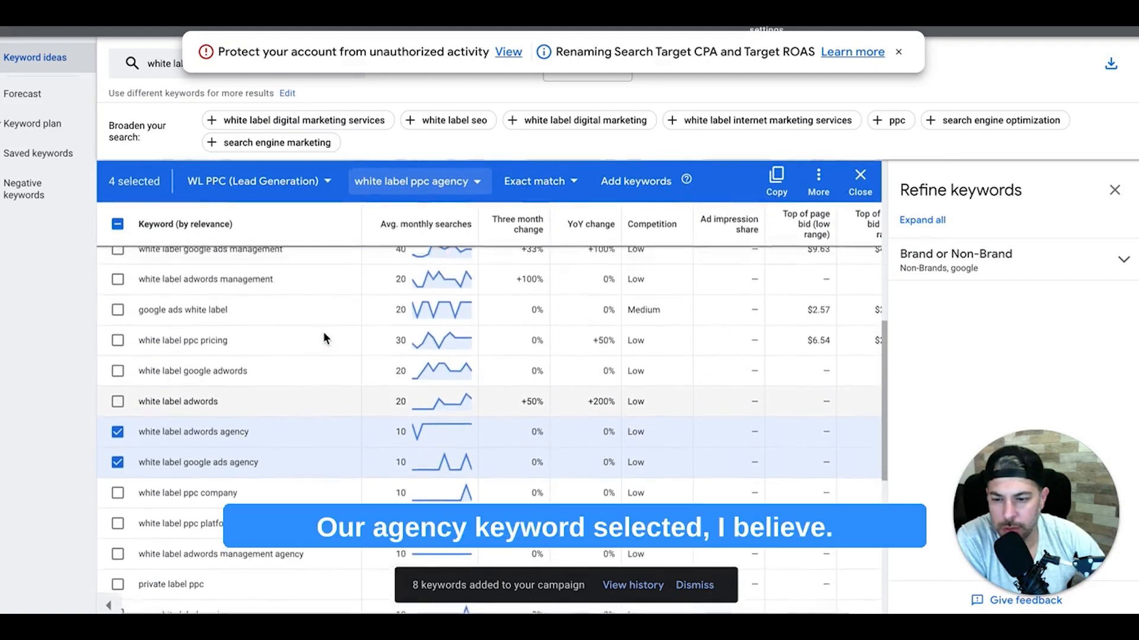
pyautogui.scroll(4, 325, 338)
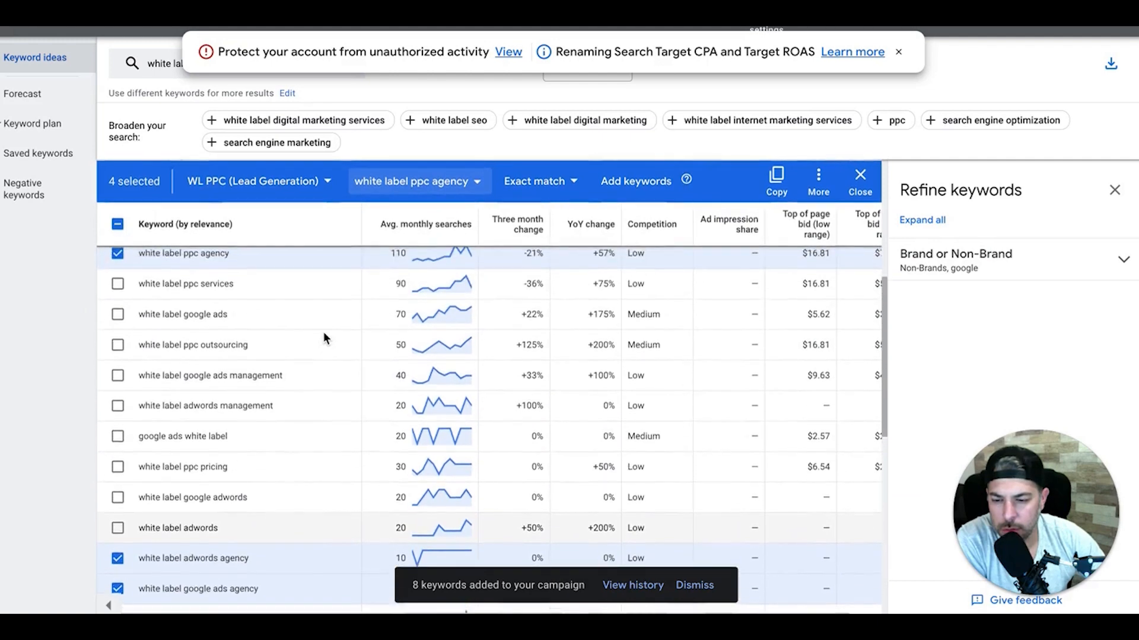
pyautogui.scroll(2, 324, 338)
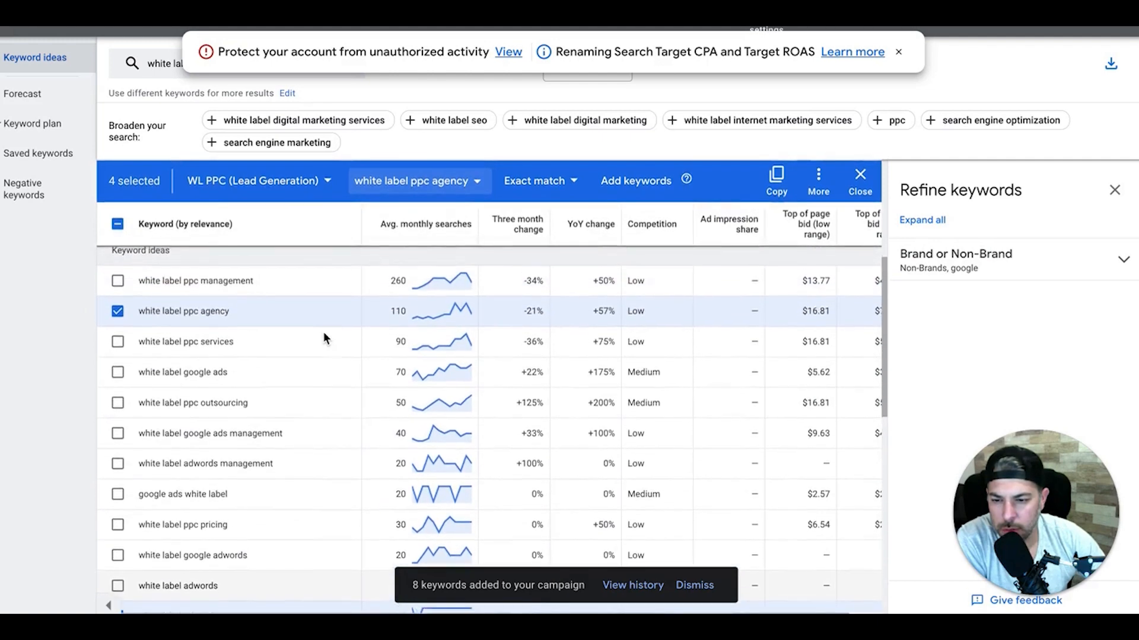
pyautogui.scroll(2, 324, 338)
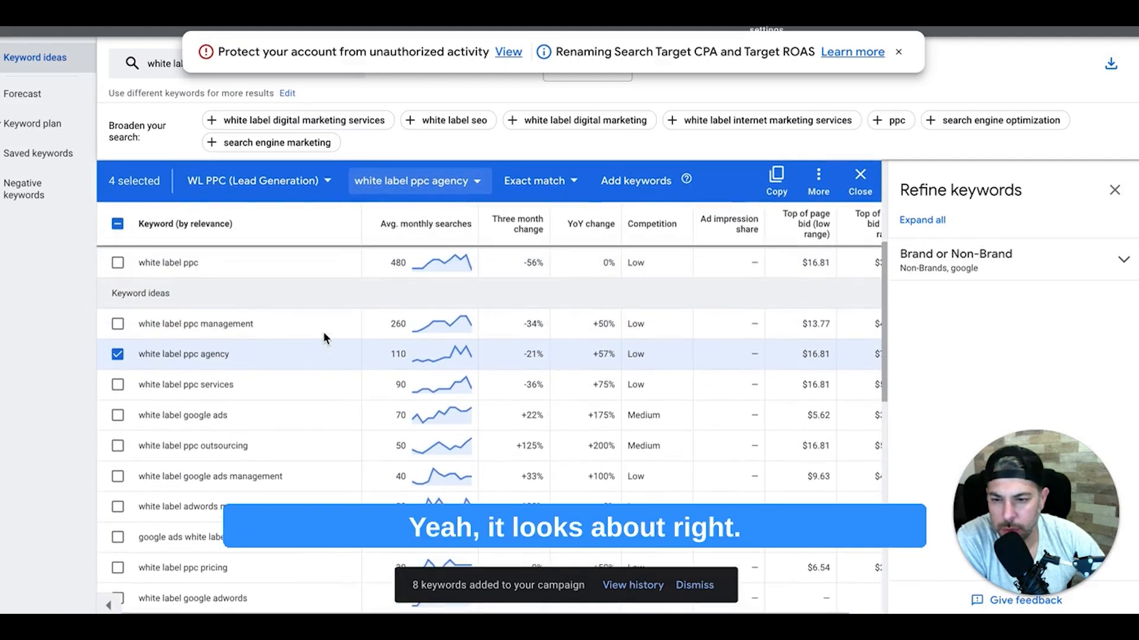
pyautogui.click(629, 185)
pyautogui.click(739, 336)
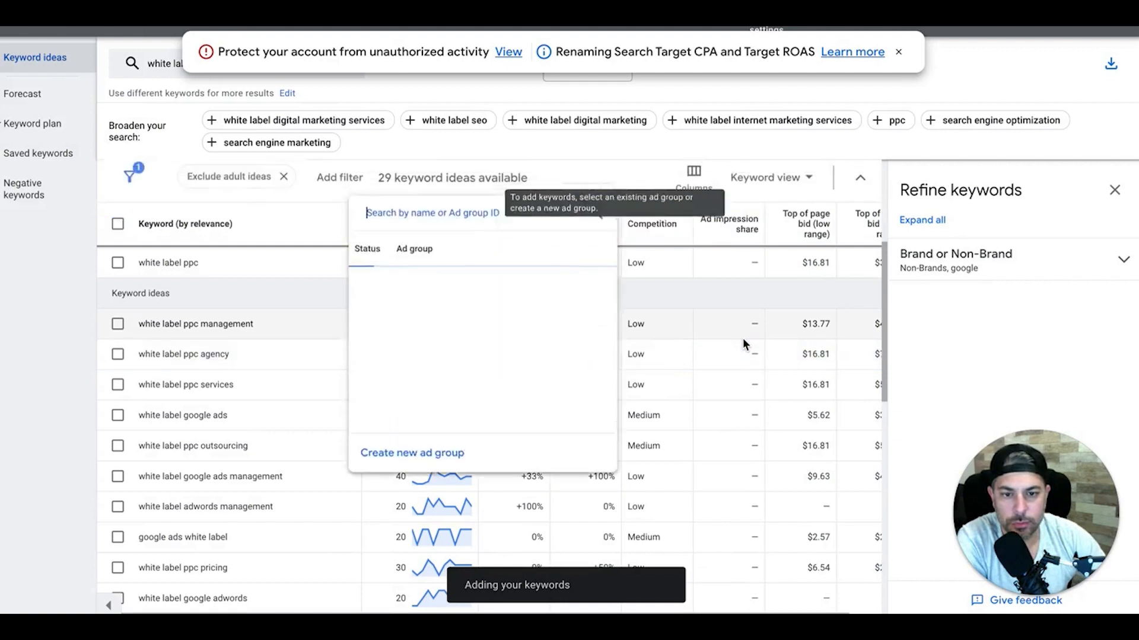
pyautogui.click(66, 331)
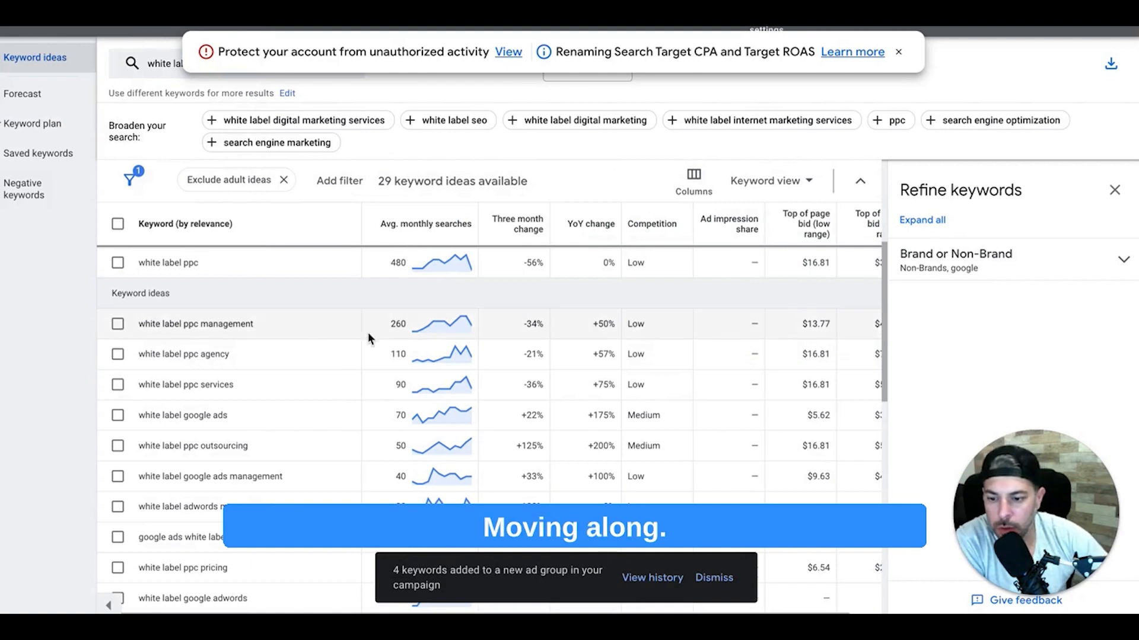
# Step: Select the services keyword ideas white label ppc services, white label google advertising services and ppc white label services
pyautogui.scroll(-1, 368, 333)
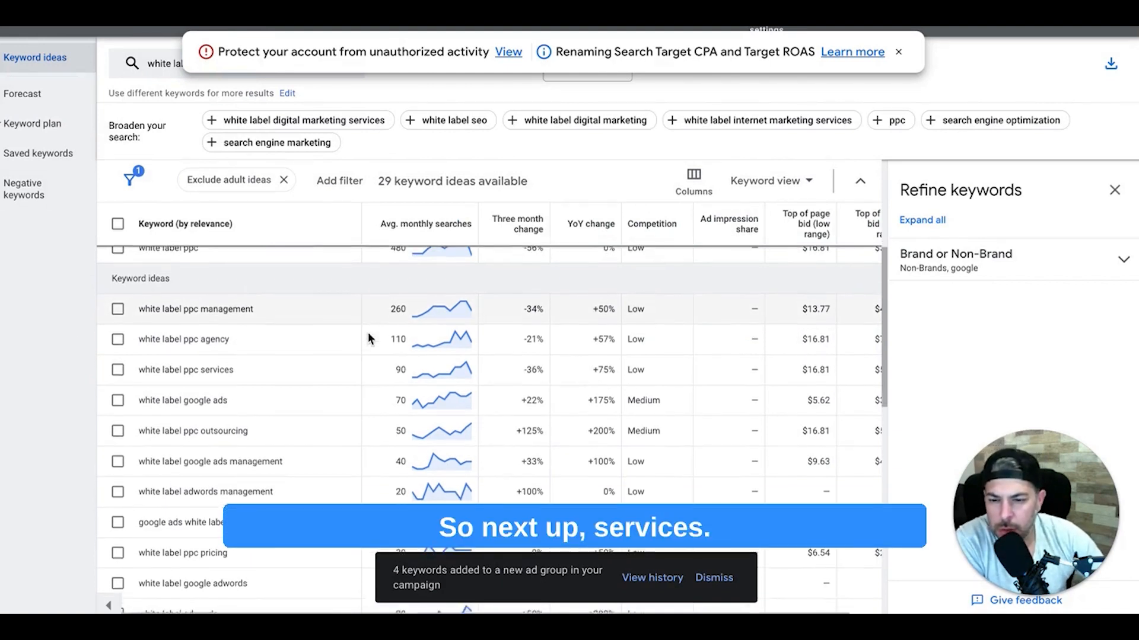
pyautogui.scroll(-1, 368, 337)
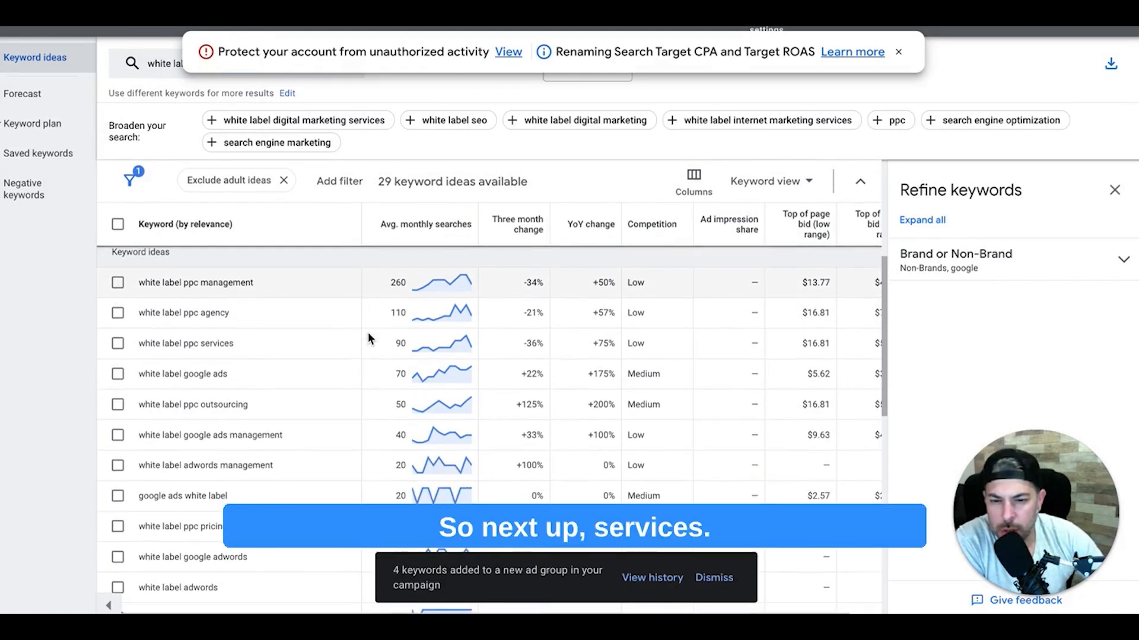
pyautogui.click(118, 344)
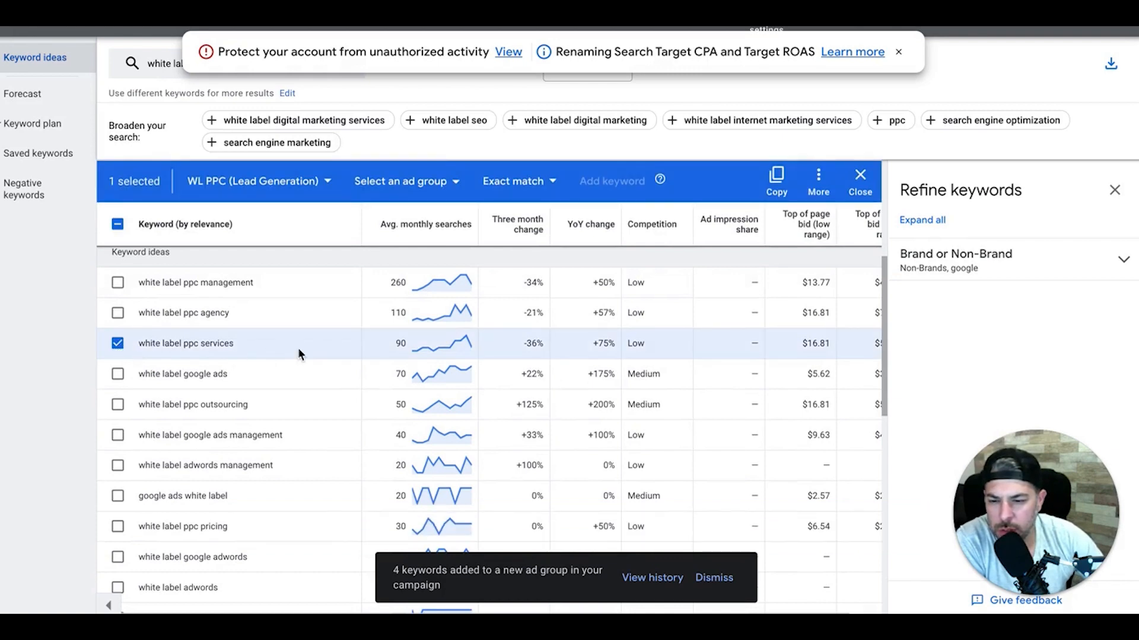
pyautogui.scroll(-3, 298, 350)
pyautogui.scroll(-5, 299, 350)
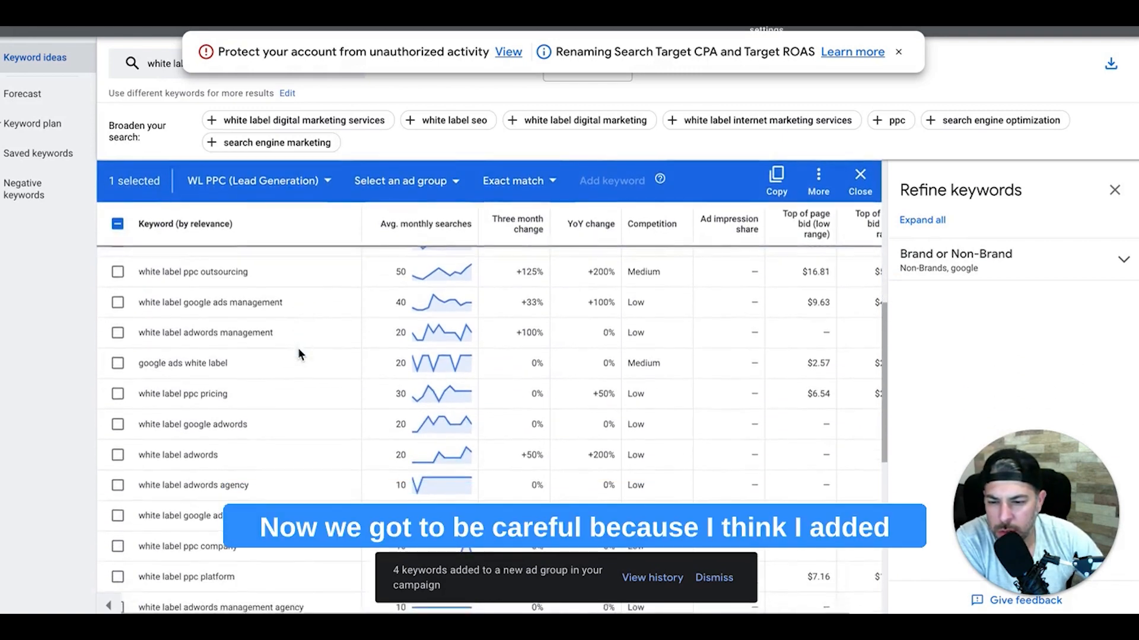
pyautogui.scroll(-5, 298, 351)
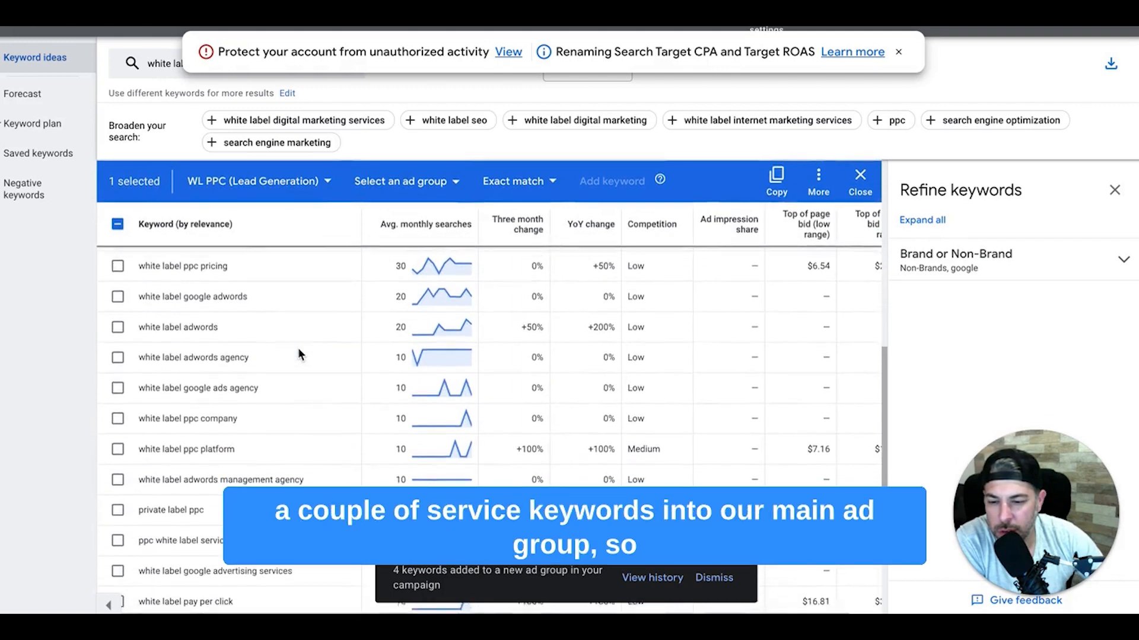
pyautogui.scroll(-1, 299, 350)
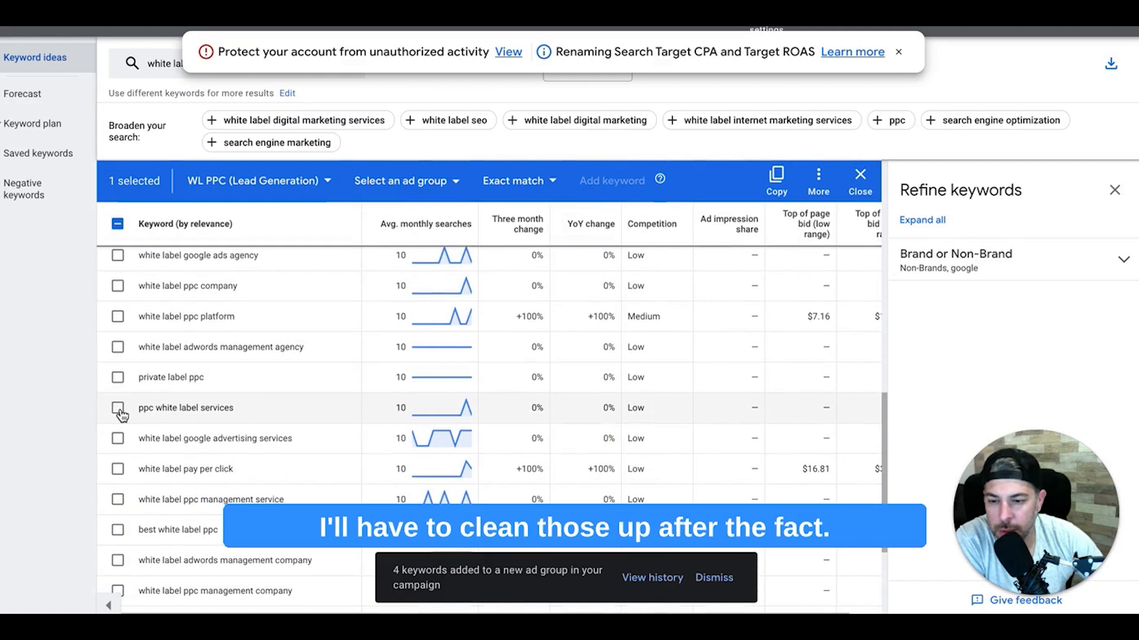
pyautogui.click(118, 439)
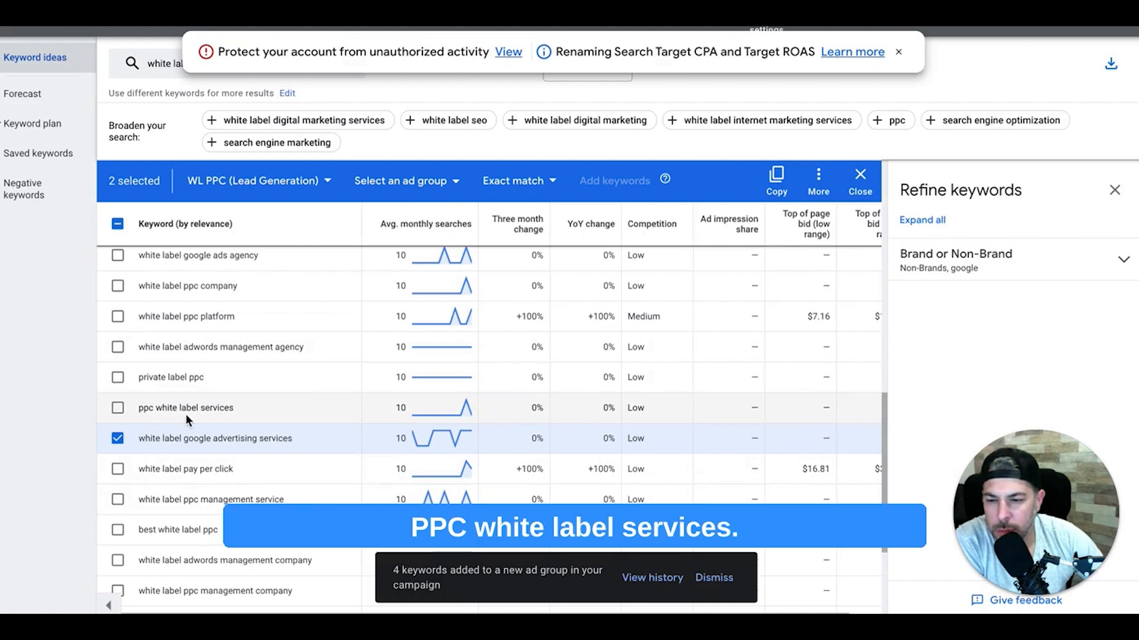
pyautogui.click(116, 408)
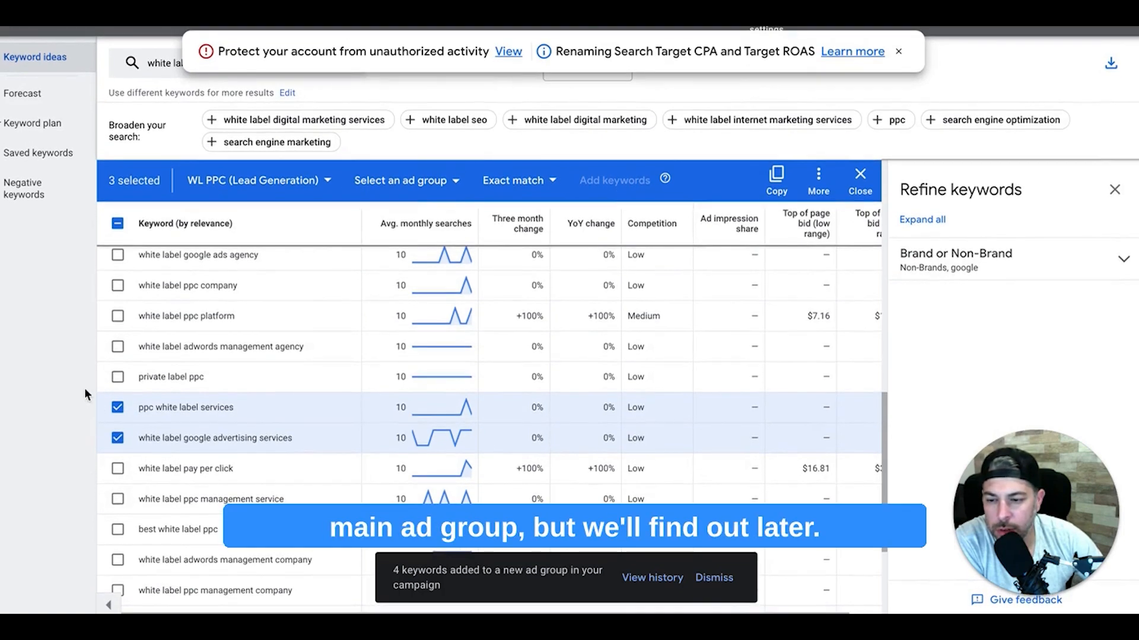
# Step: Add white label adwords services and white label ppc marketing services to the selection
pyautogui.scroll(-3, 236, 377)
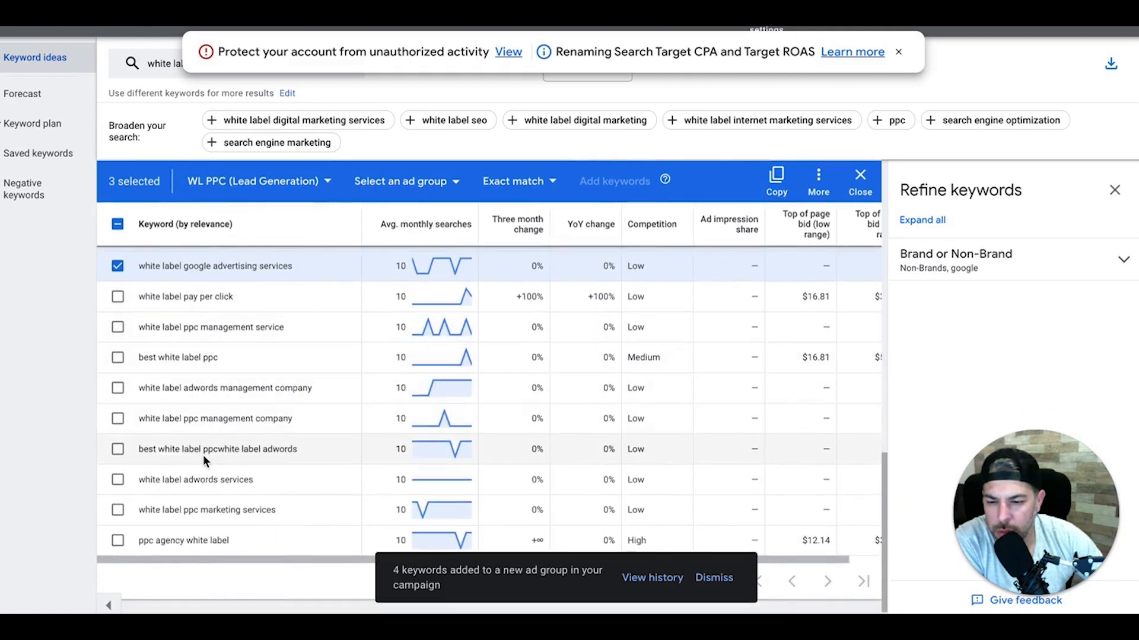
pyautogui.click(118, 480)
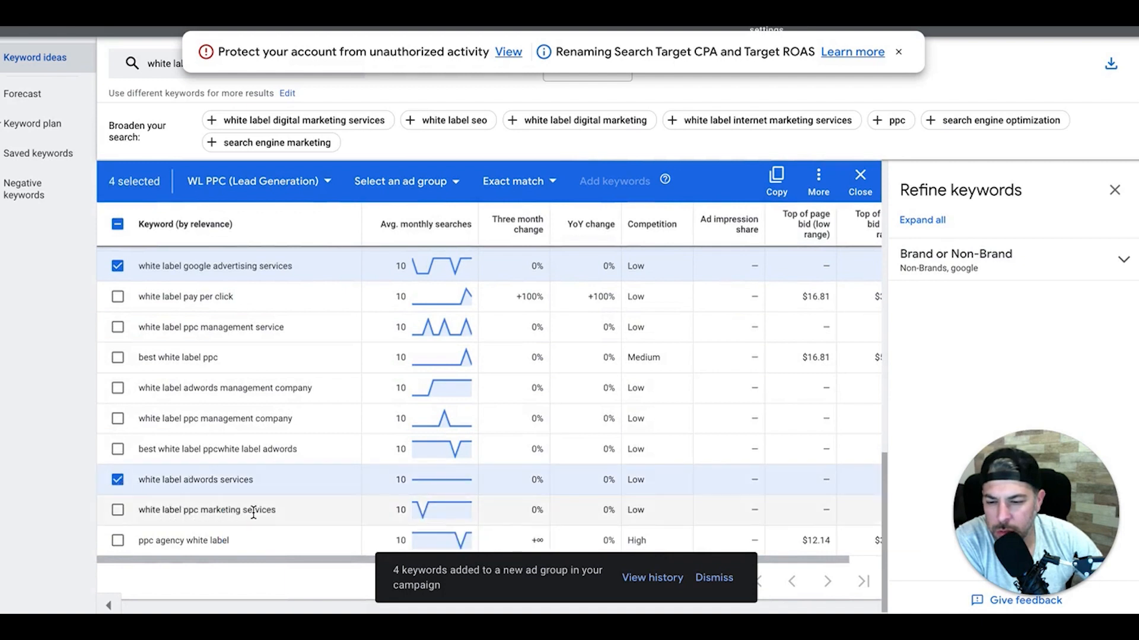
pyautogui.click(118, 510)
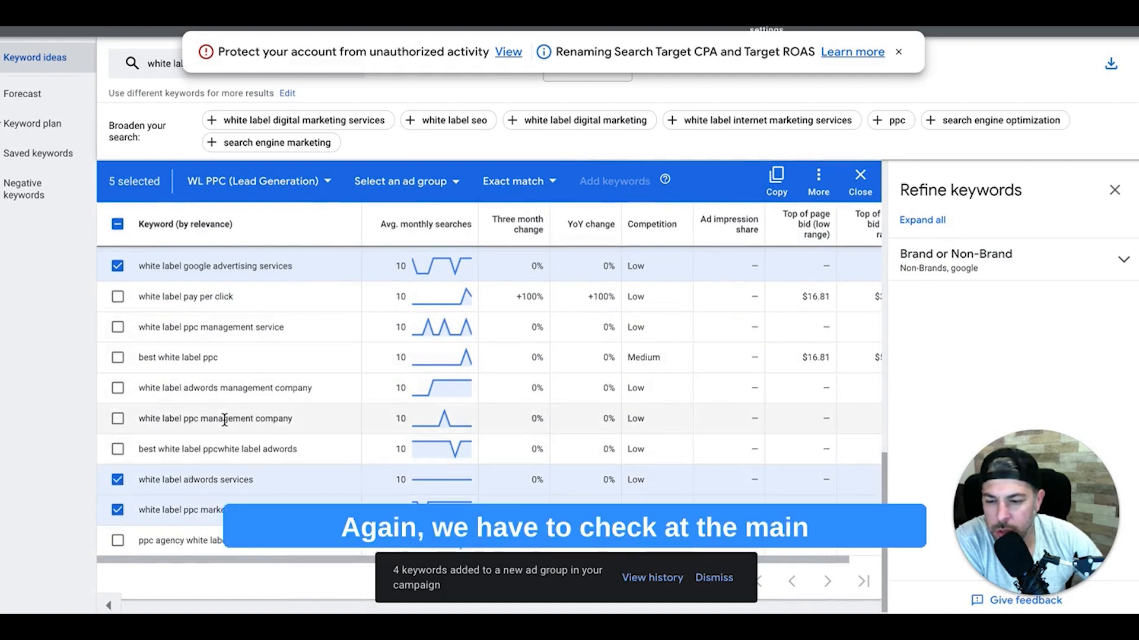
# Step: Set a new ad group named "white label ppc services" as the destination for the selected services keywords
pyautogui.scroll(1, 225, 421)
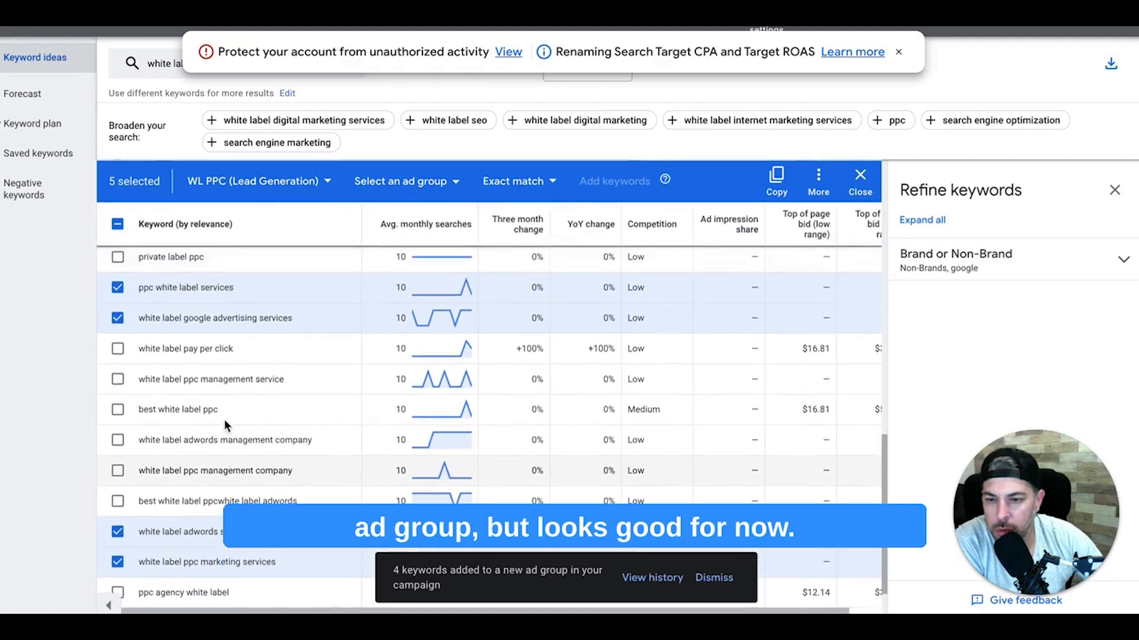
pyautogui.scroll(4, 224, 419)
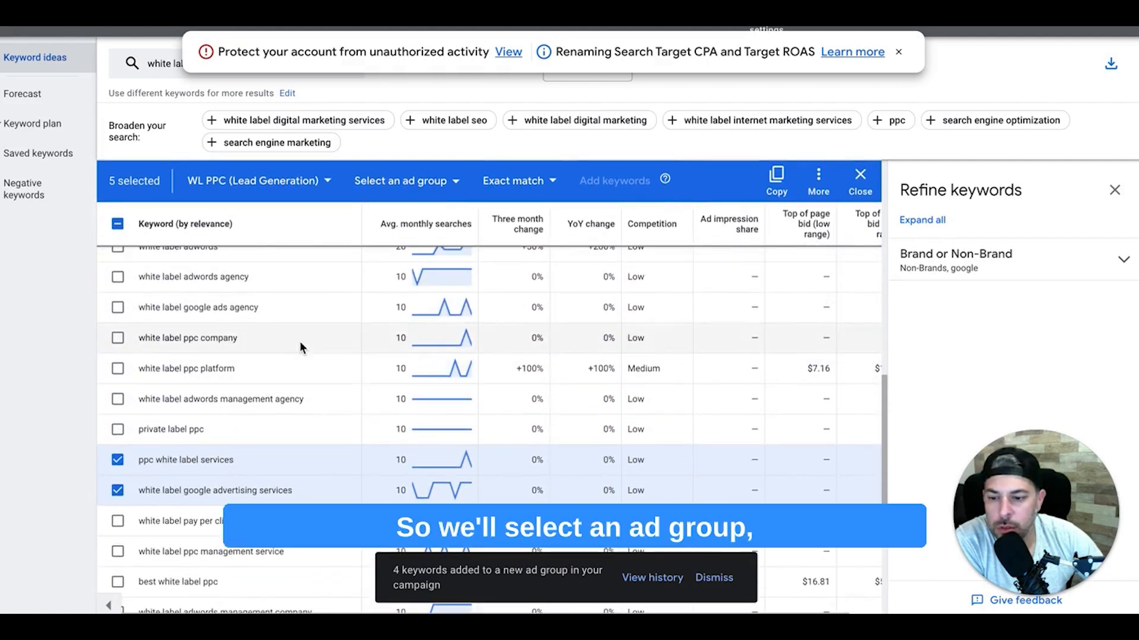
pyautogui.click(405, 184)
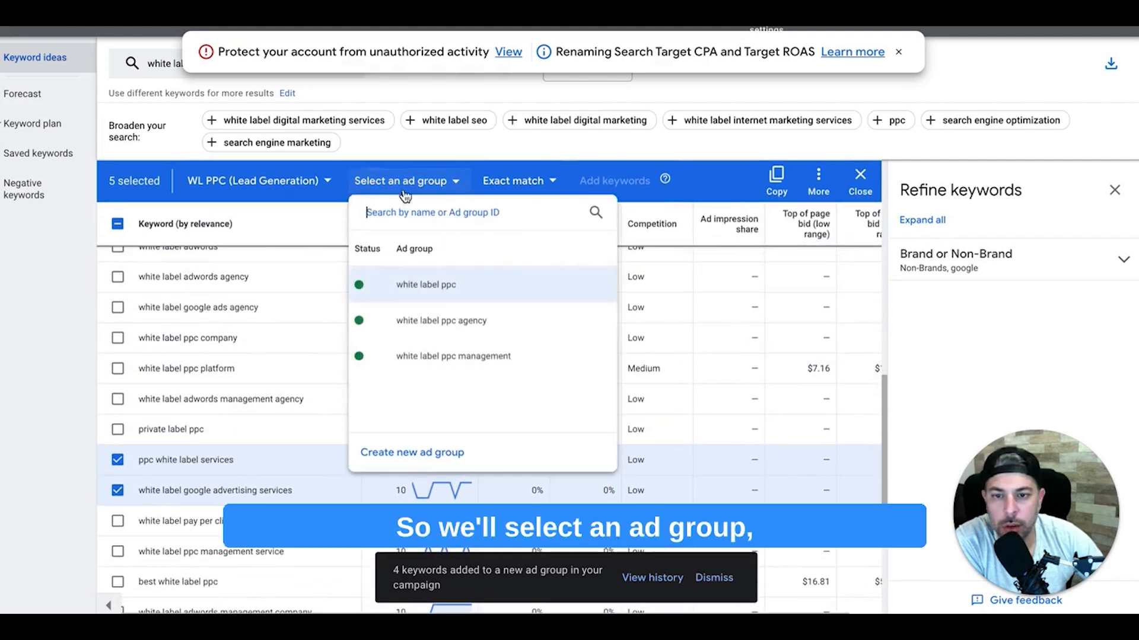
pyautogui.click(413, 456)
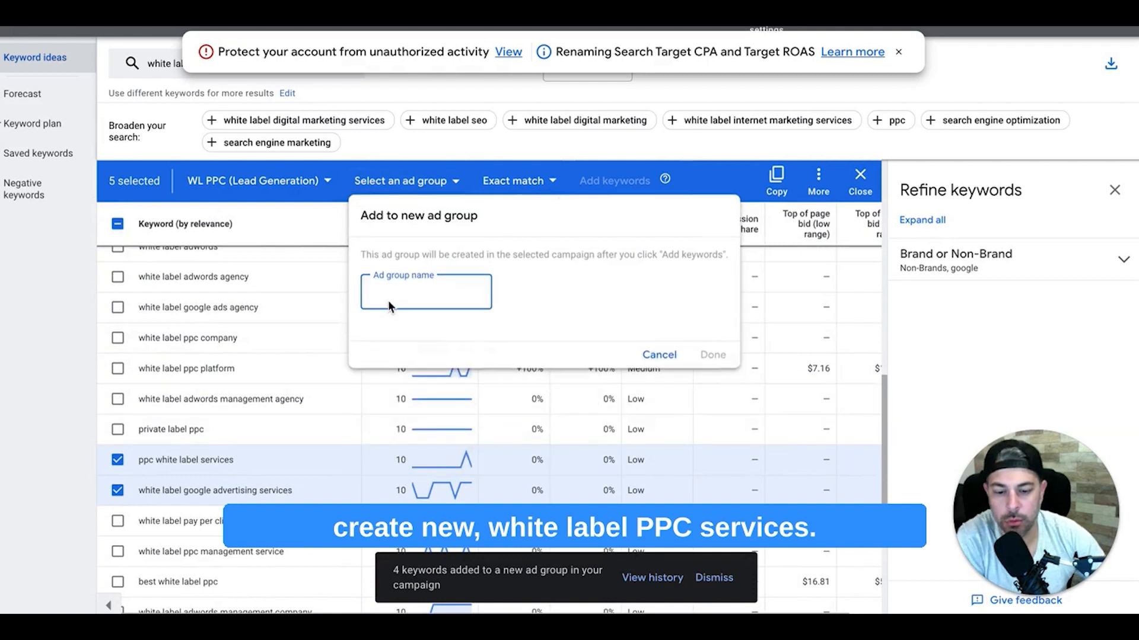
pyautogui.write('white')
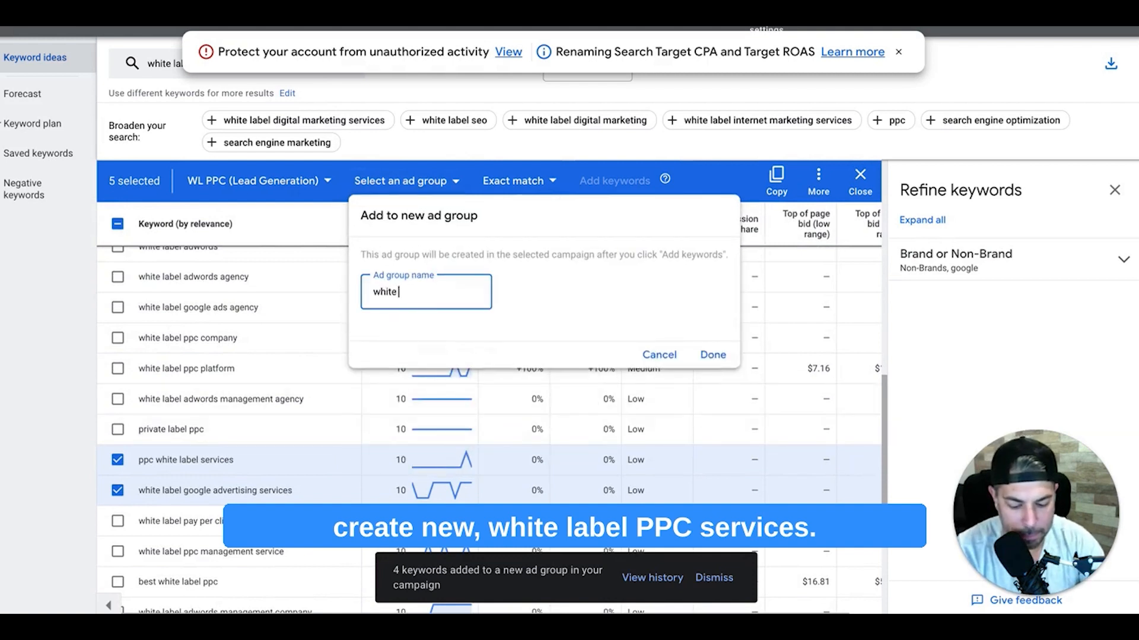
pyautogui.write(' label ppc services')
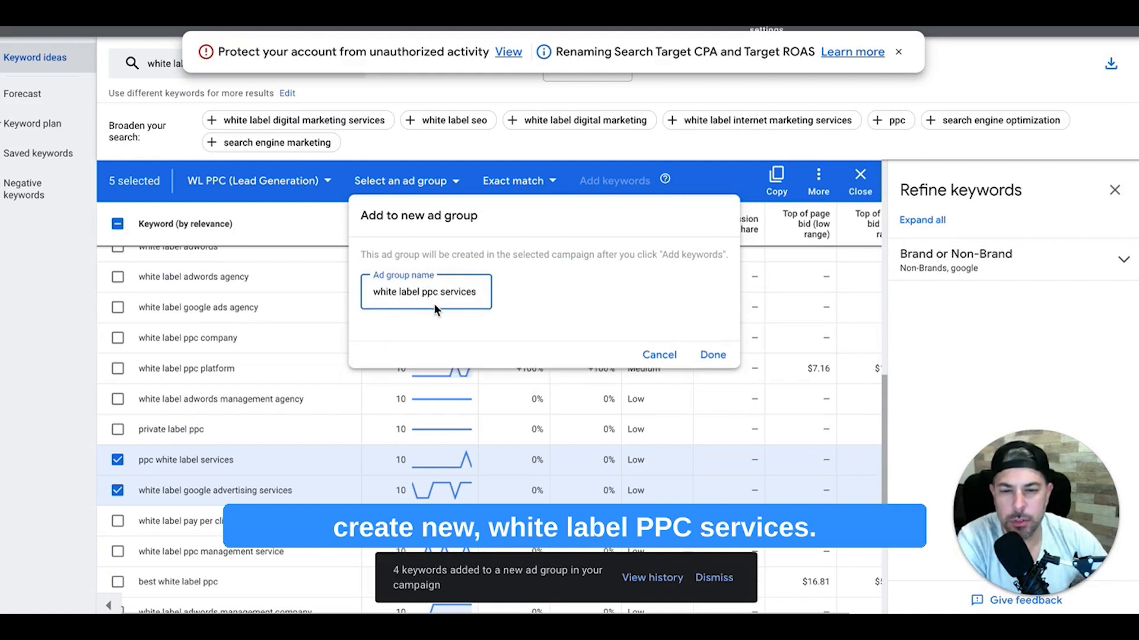
pyautogui.click(704, 353)
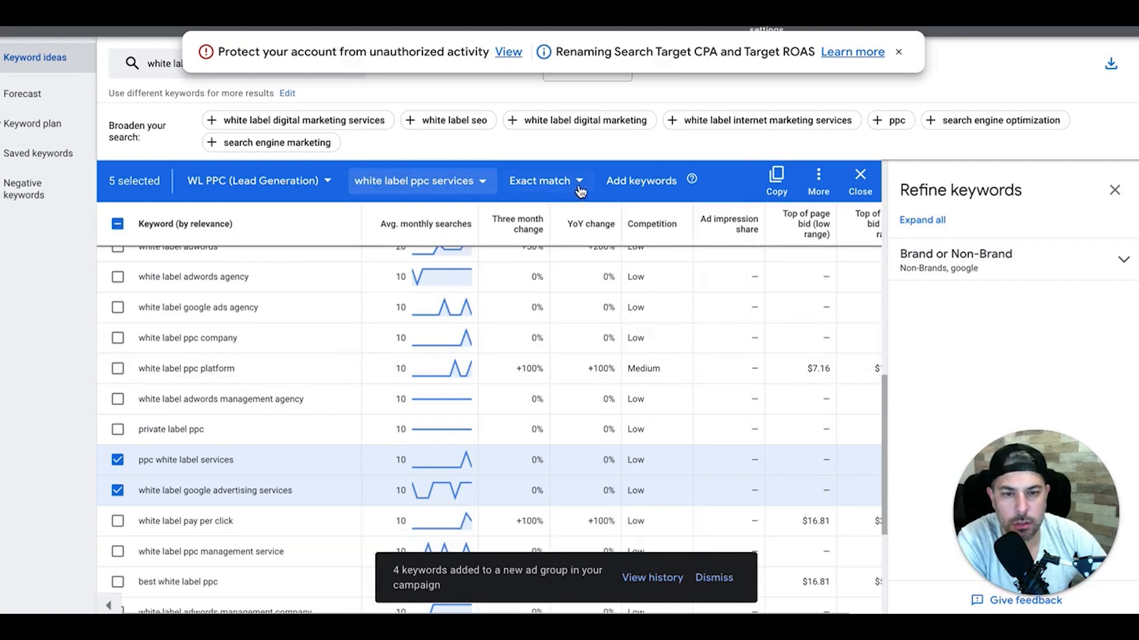
# Step: Add the selected services keywords to the new "white label ppc services" ad group as exact match and dismiss the notification
pyautogui.click(646, 191)
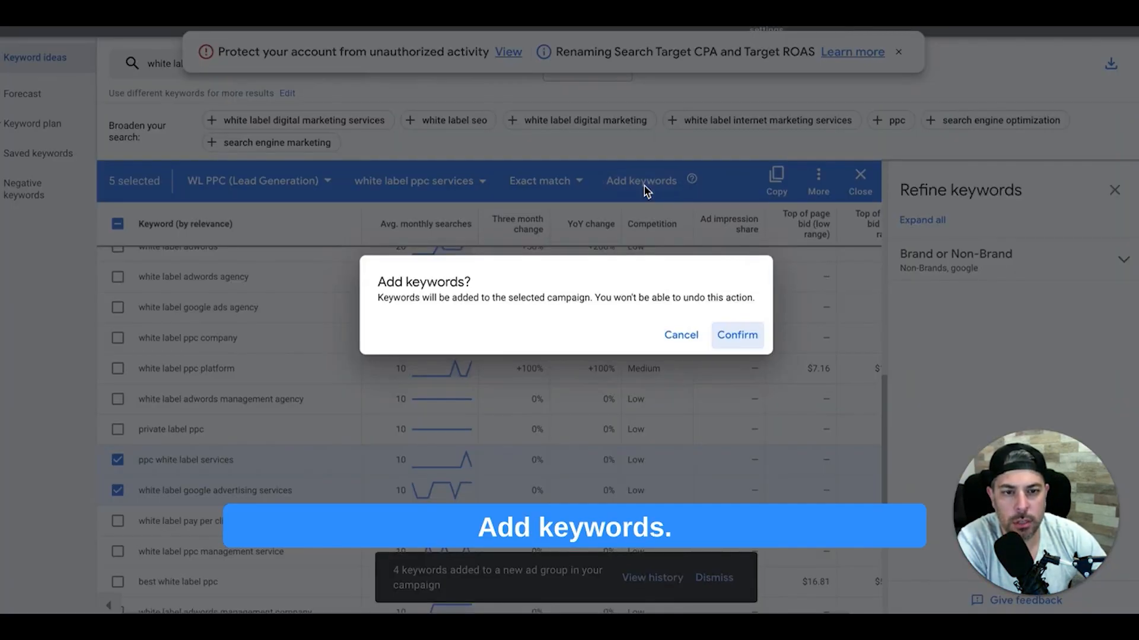
pyautogui.click(743, 336)
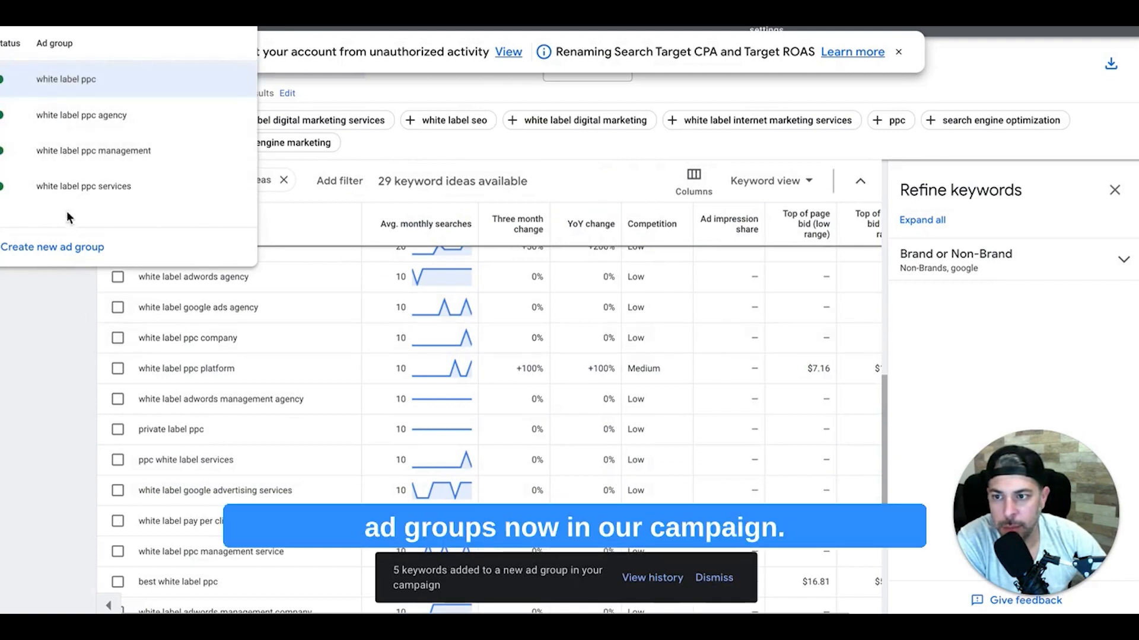
pyautogui.click(60, 311)
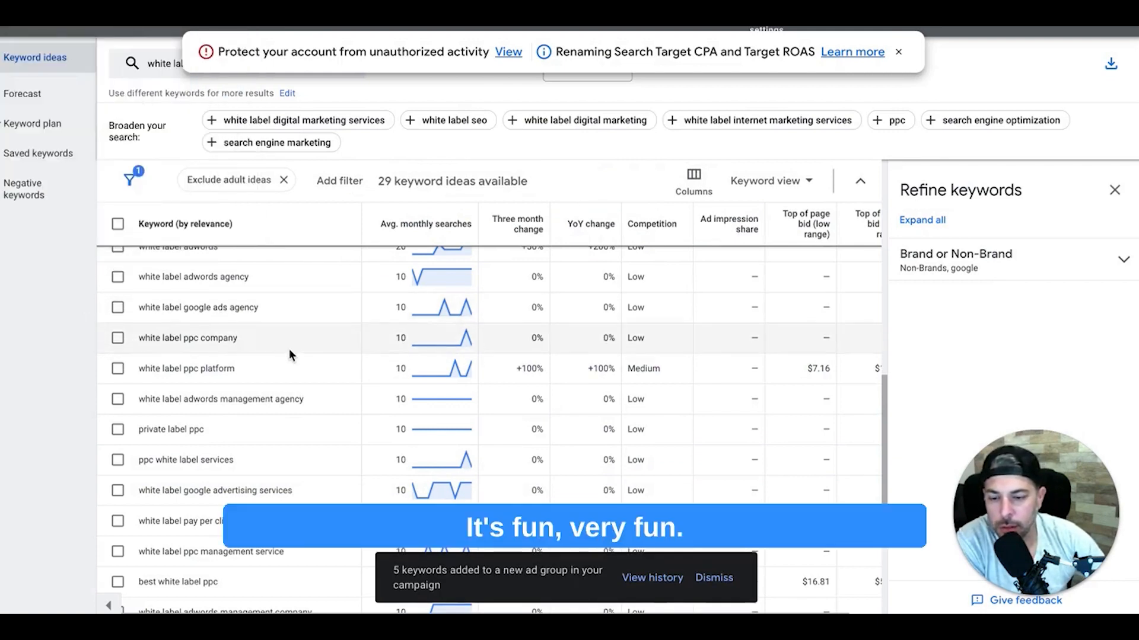
pyautogui.scroll(-5, 290, 348)
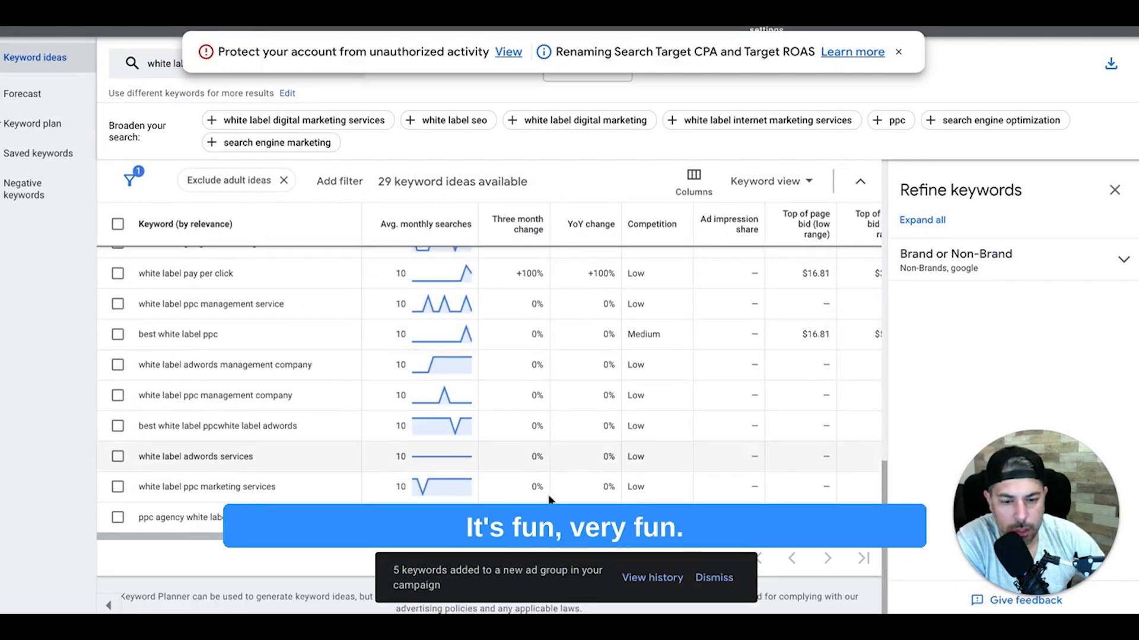
pyautogui.click(714, 578)
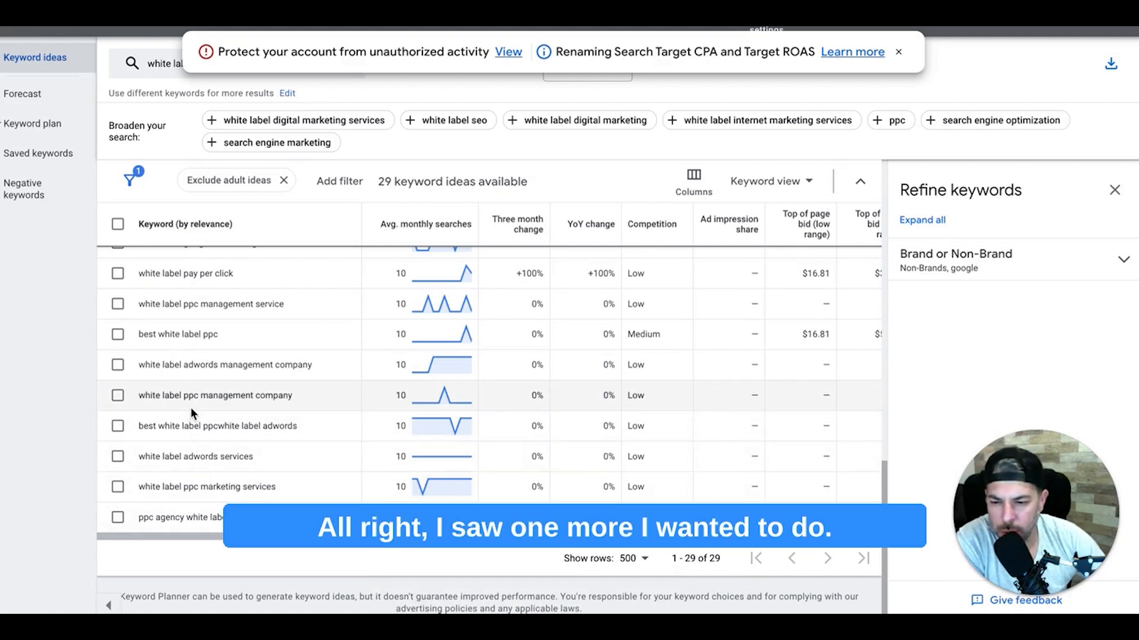
# Step: Review the remaining keyword ideas for high-intent terms, checking the intent of white label ppc platform
pyautogui.scroll(1, 191, 413)
pyautogui.scroll(4, 190, 408)
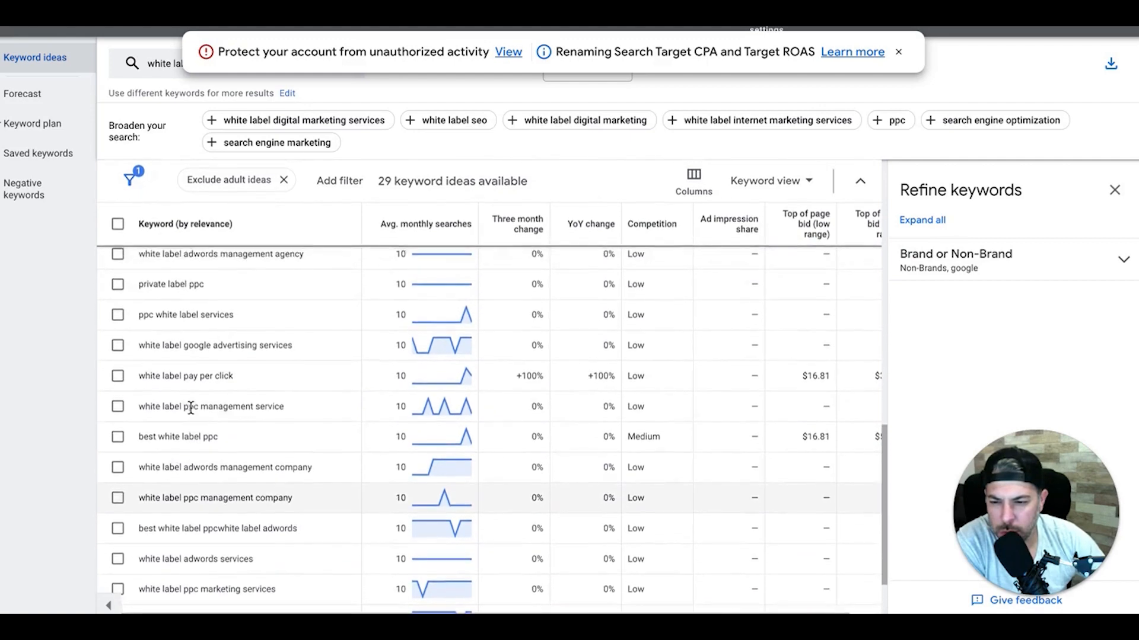
pyautogui.scroll(4, 190, 408)
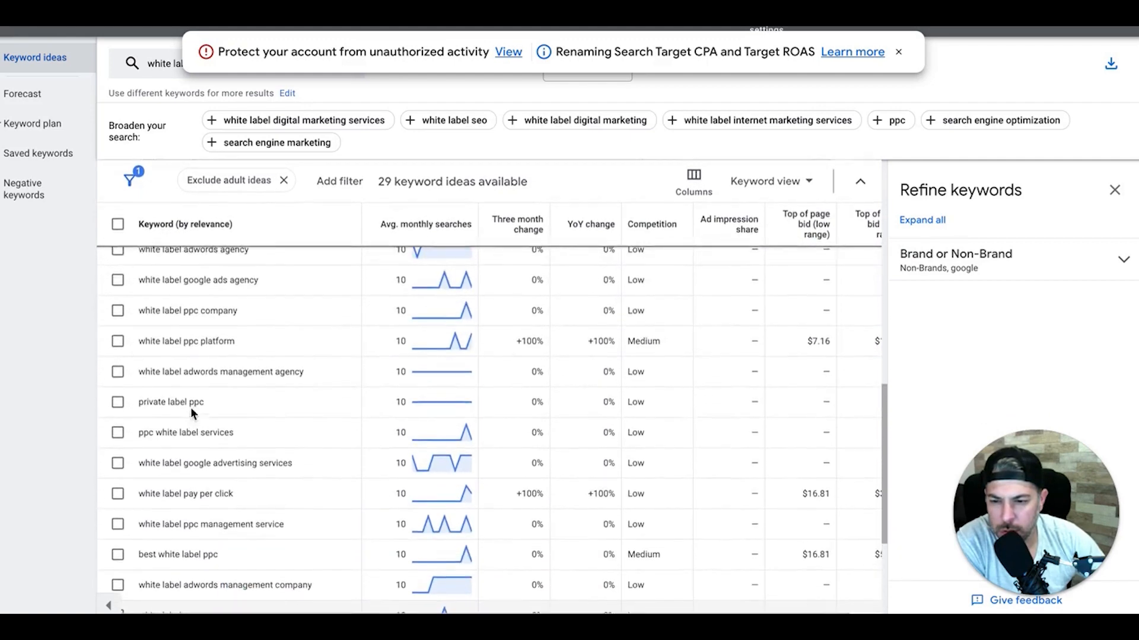
pyautogui.scroll(2, 190, 407)
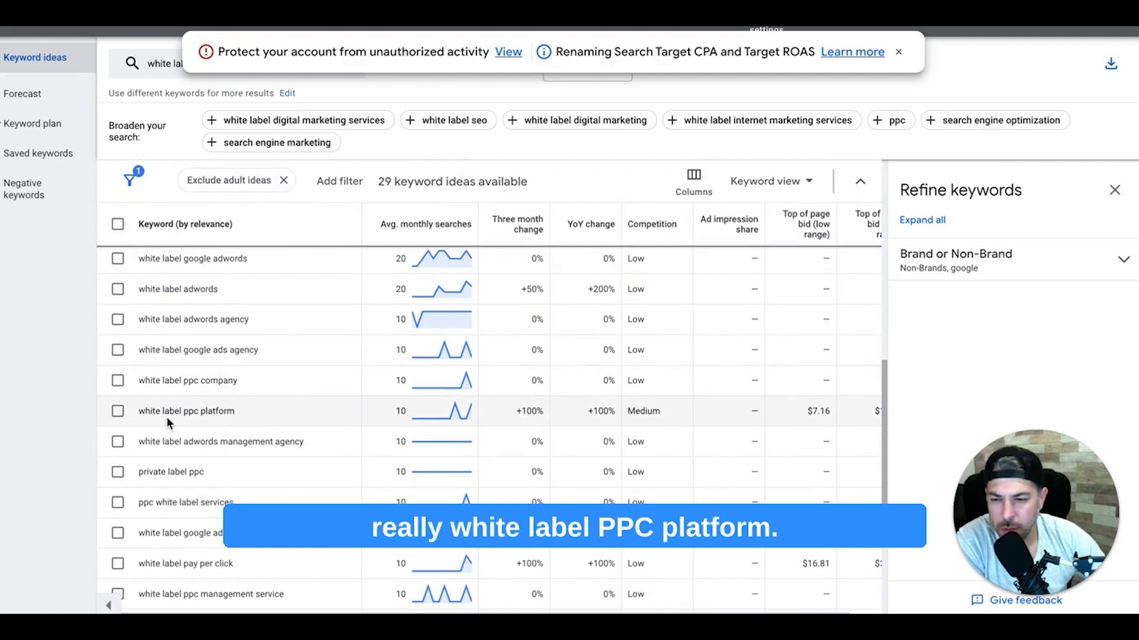
pyautogui.moveTo(236, 412); pyautogui.dragTo(191, 410)
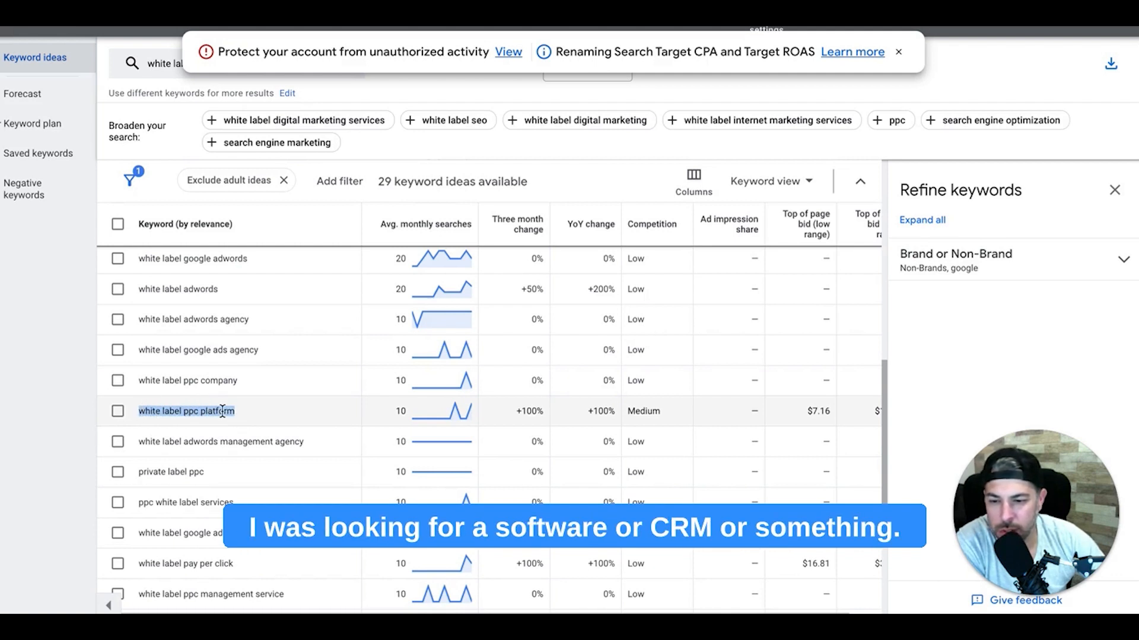
pyautogui.scroll(2, 223, 412)
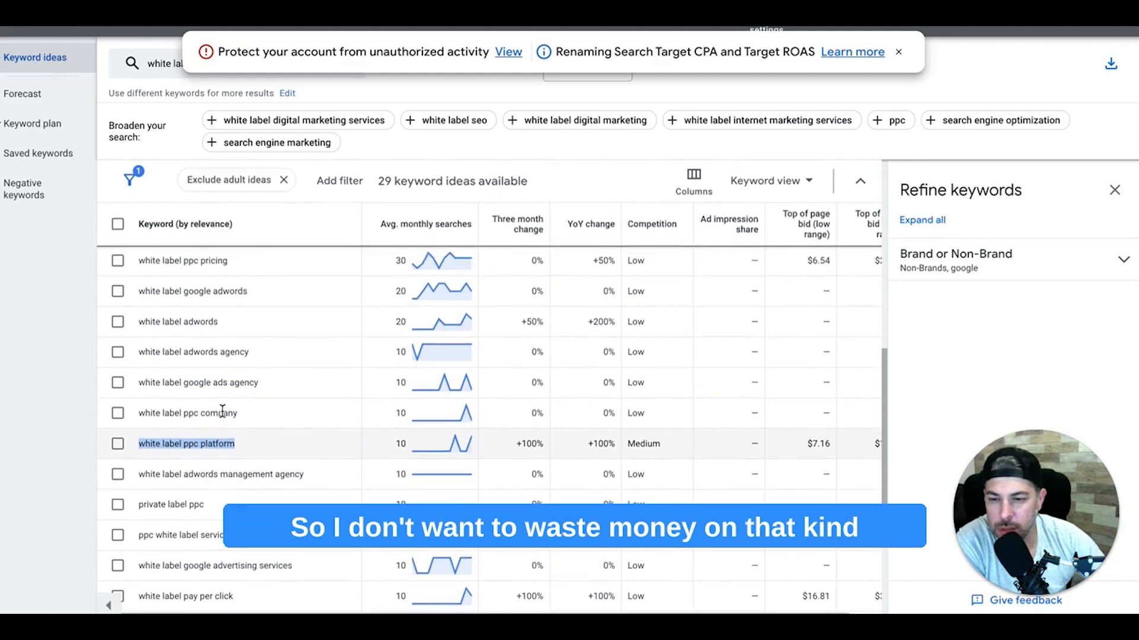
pyautogui.scroll(1, 223, 411)
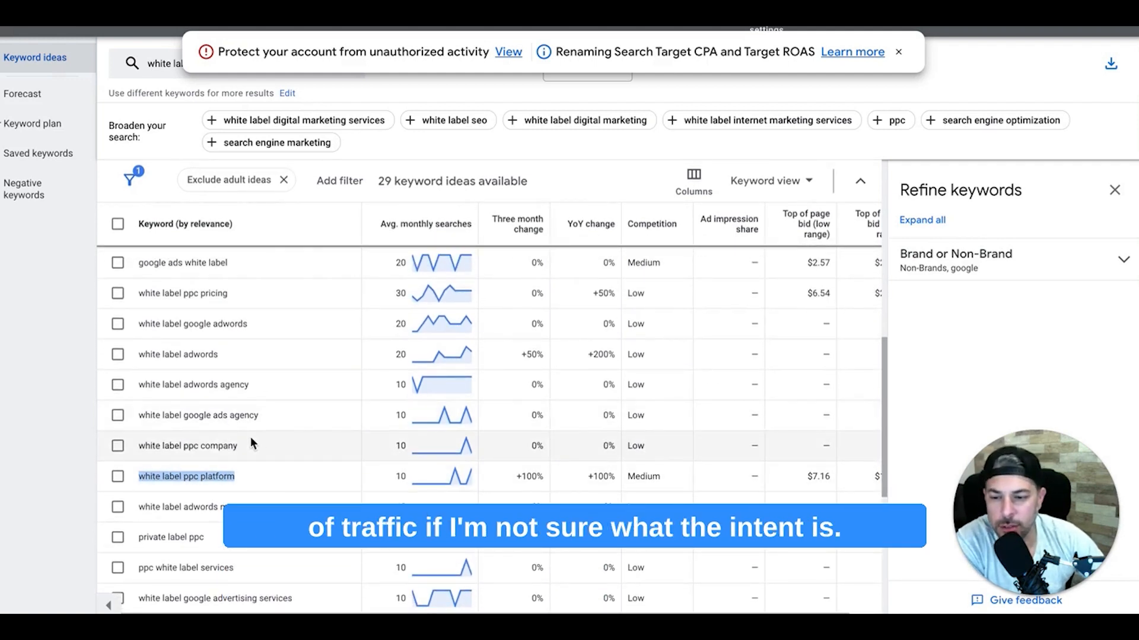
pyautogui.scroll(1, 250, 442)
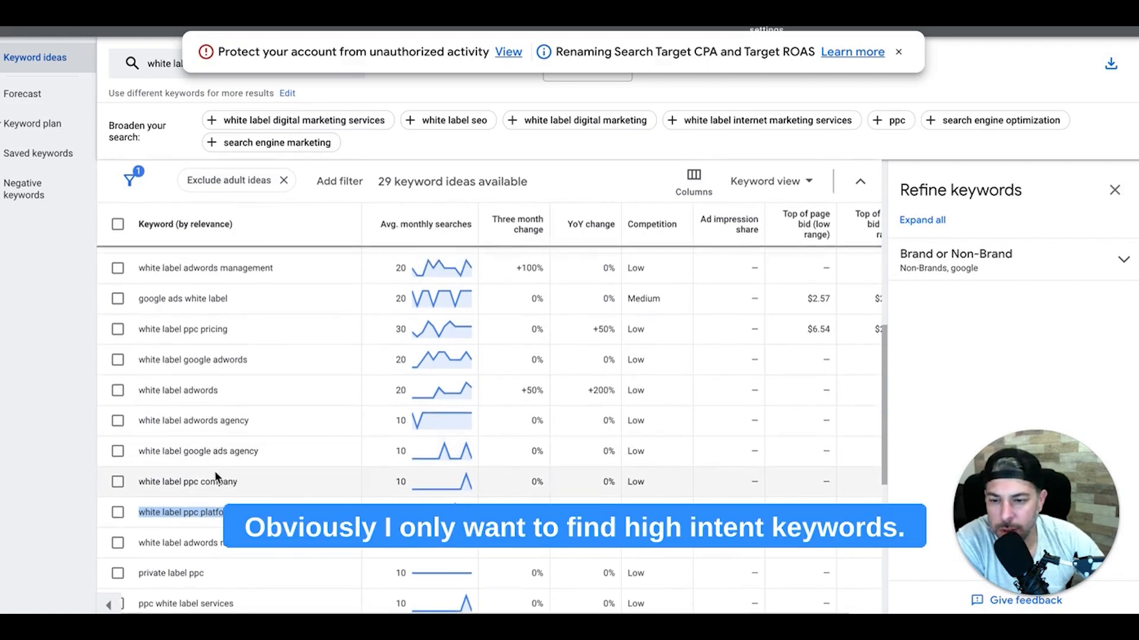
pyautogui.click(51, 380)
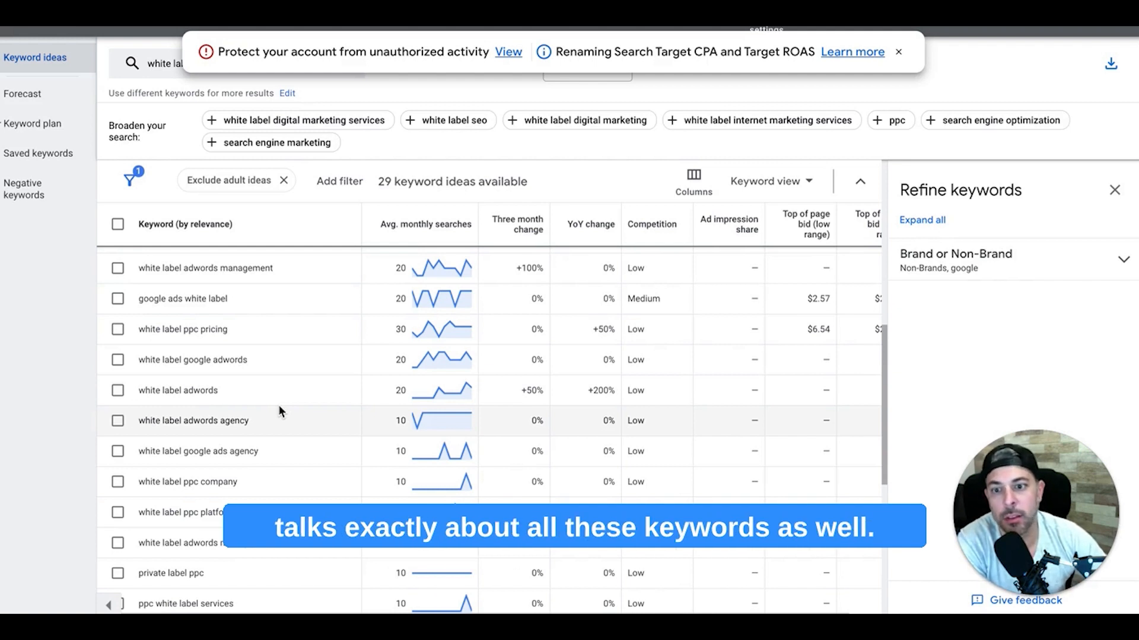
# Step: Add the keyword idea white label ppc outsourcing as exact match to a new ad group named "white label ppc outsourcing" in the WL PPC (Lead Generation) campaign
pyautogui.scroll(1, 279, 404)
pyautogui.scroll(3, 279, 404)
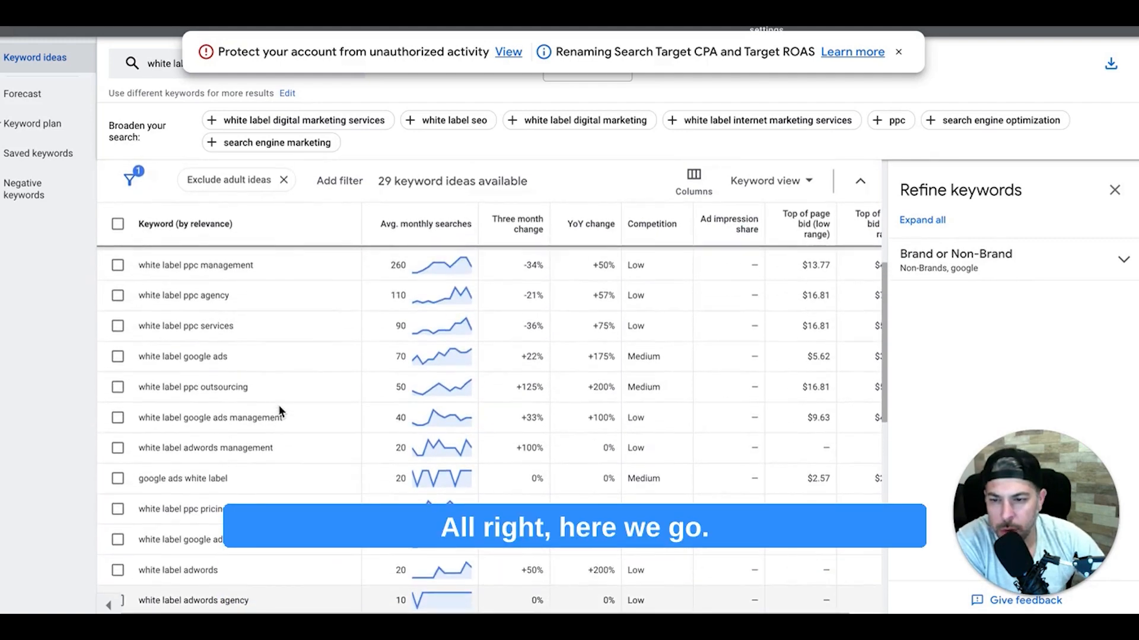
pyautogui.click(118, 388)
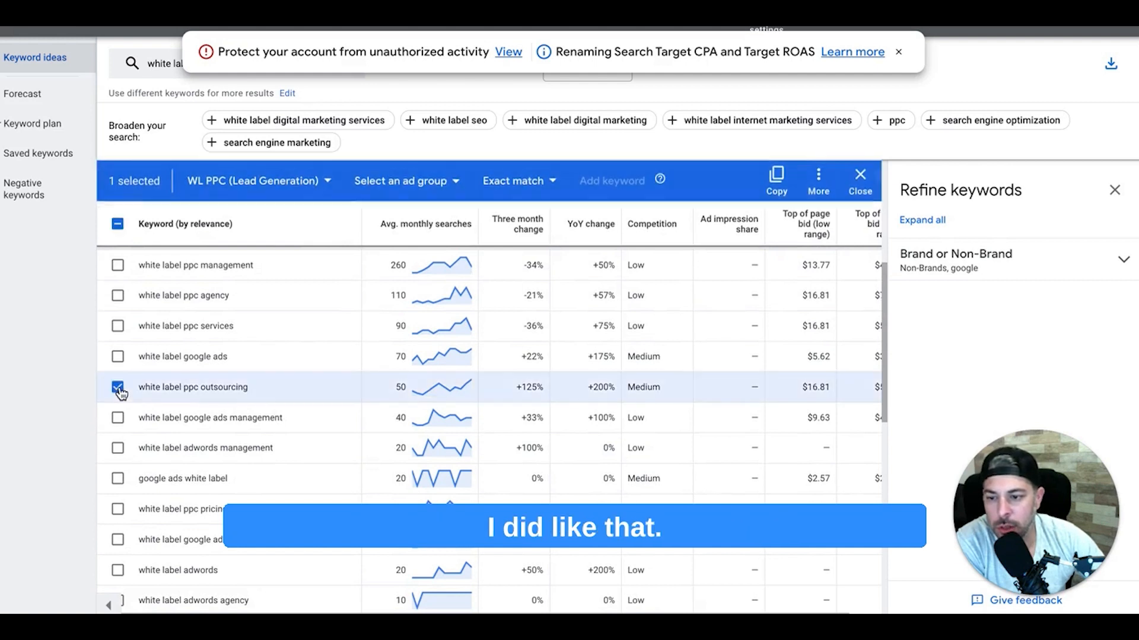
pyautogui.click(391, 181)
pyautogui.click(418, 454)
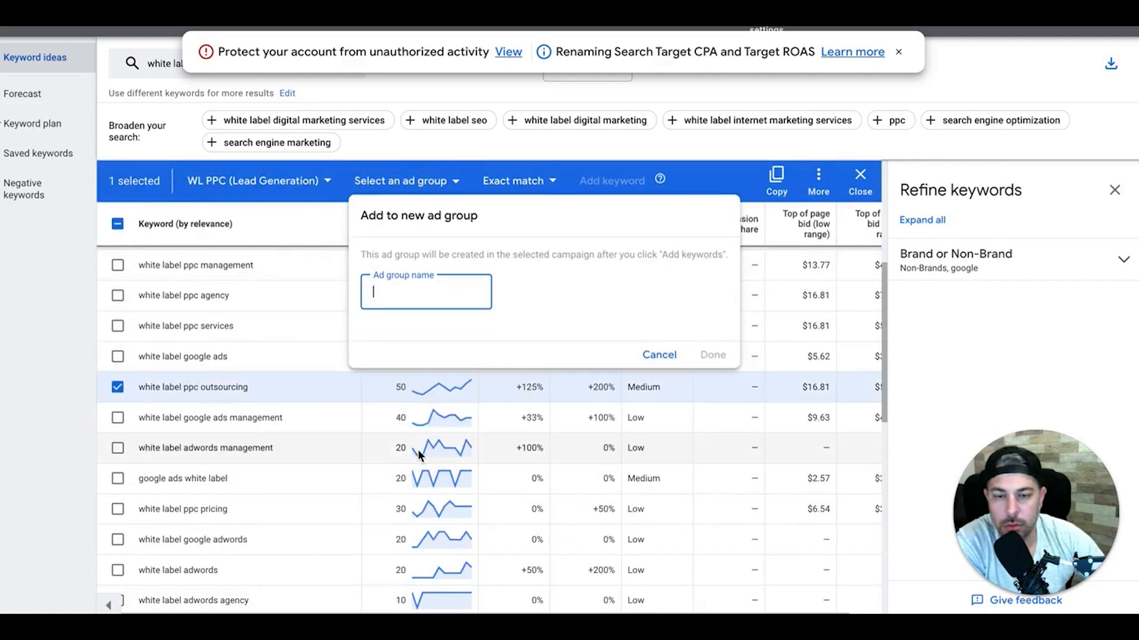
pyautogui.write('wh')
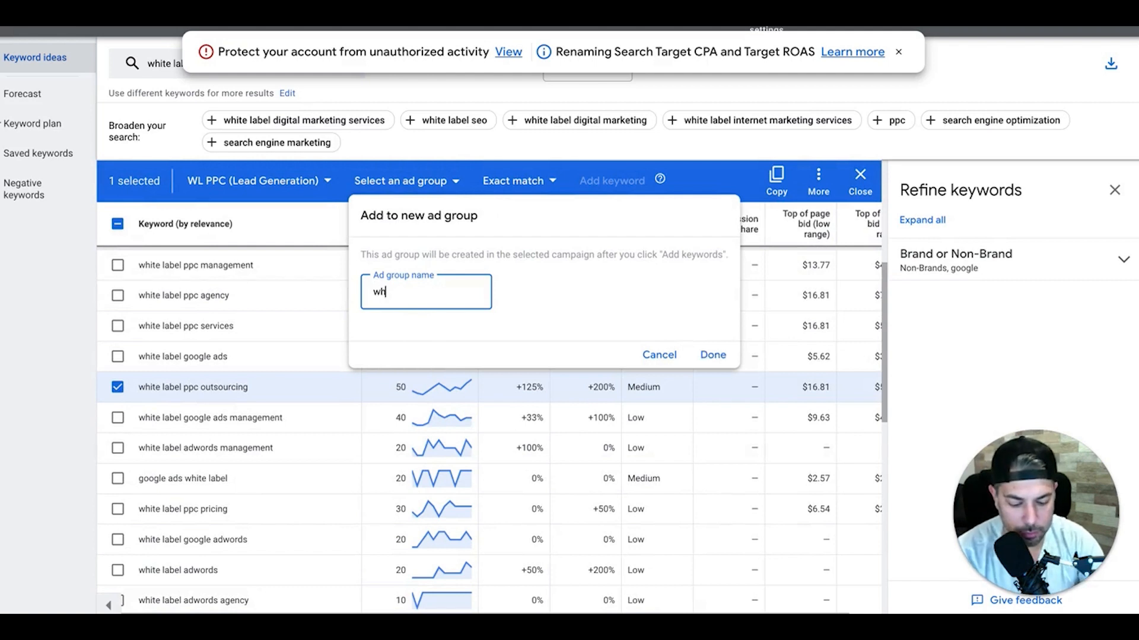
pyautogui.write('ite label ppc ')
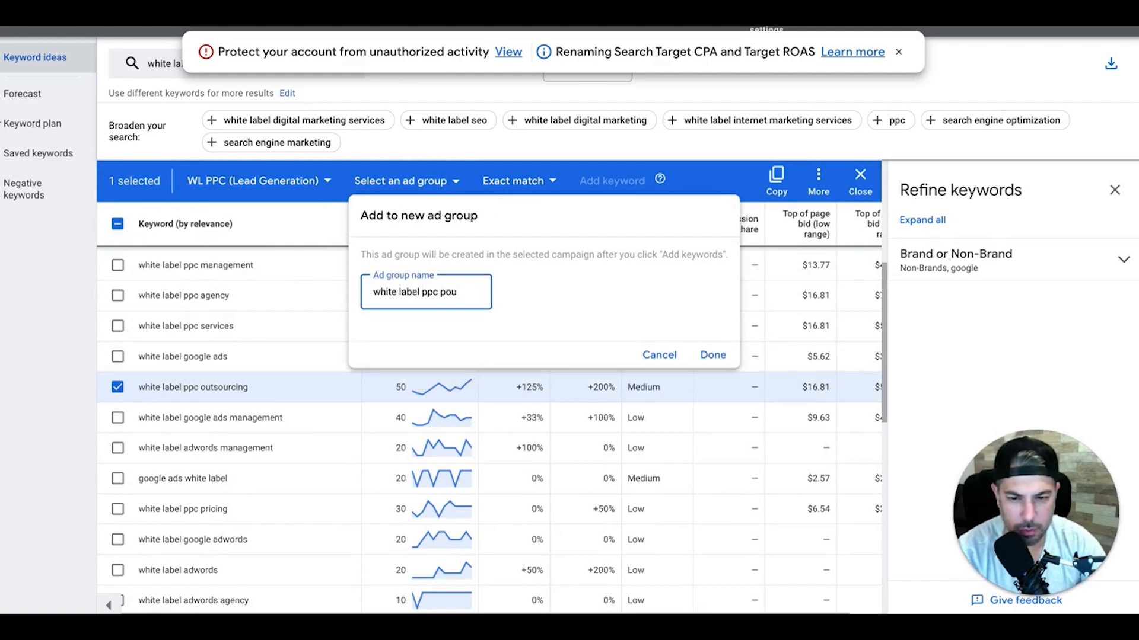
pyautogui.write('outsourcing')
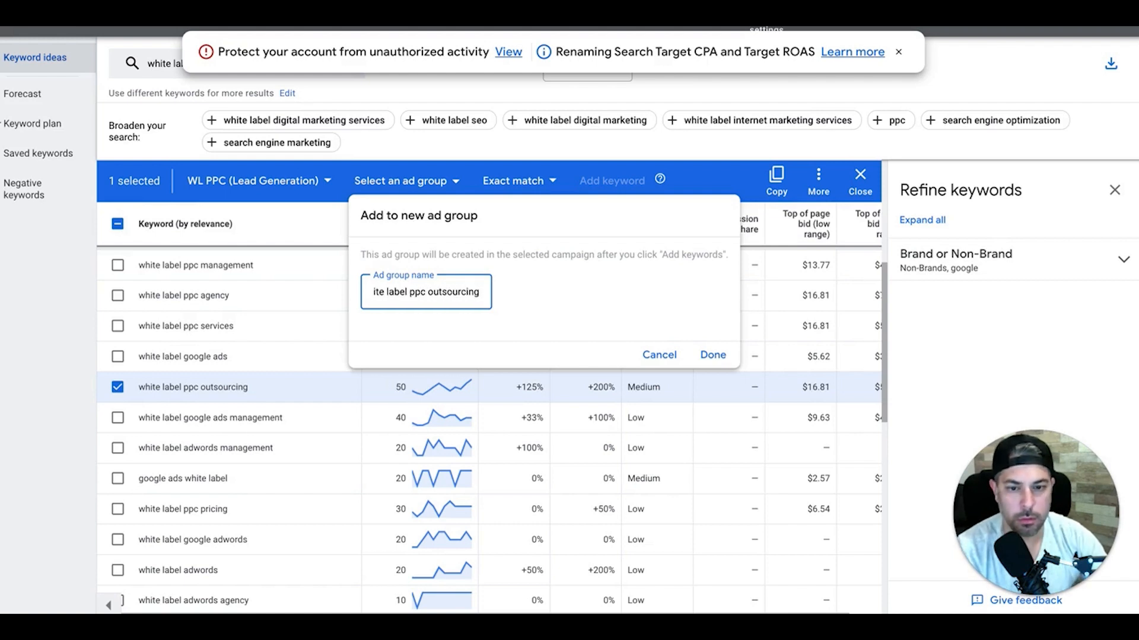
pyautogui.click(713, 354)
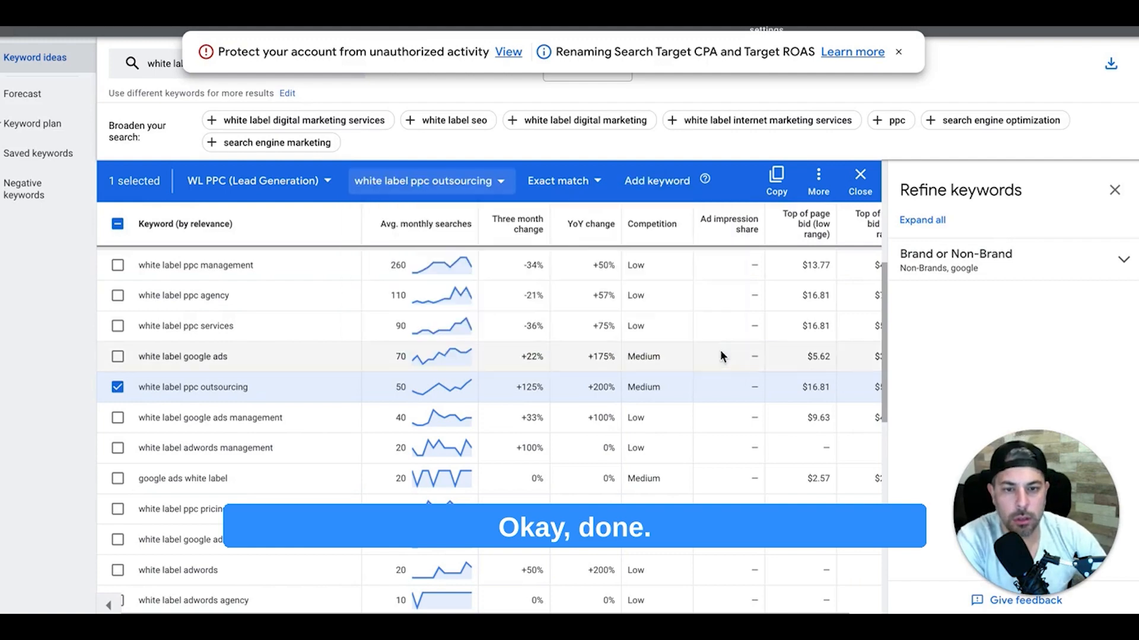
pyautogui.click(659, 189)
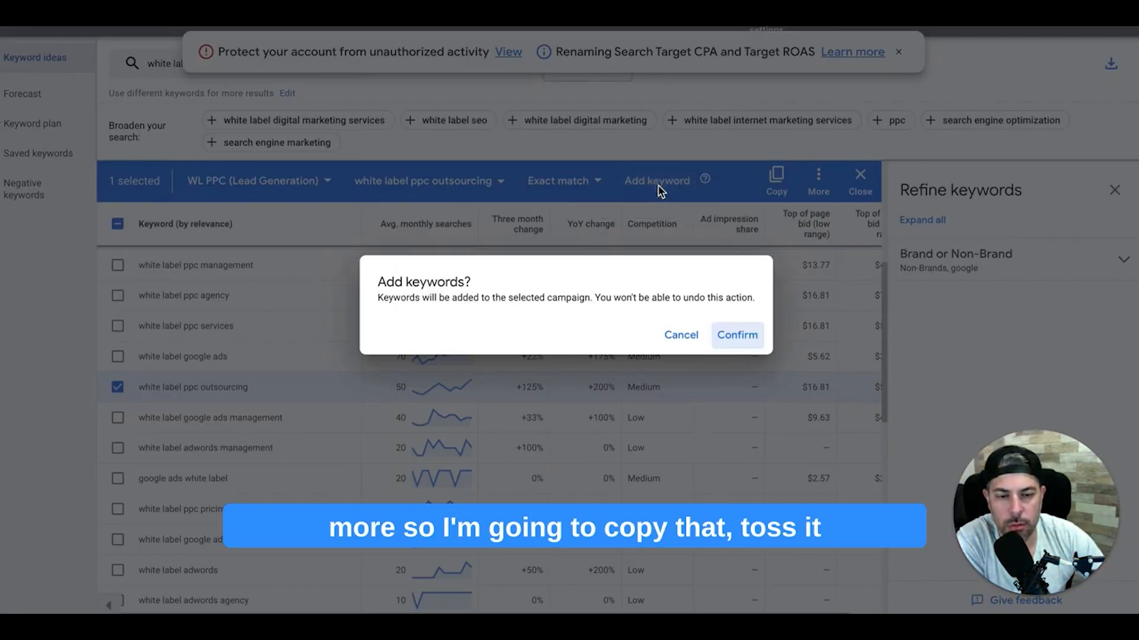
pyautogui.click(738, 336)
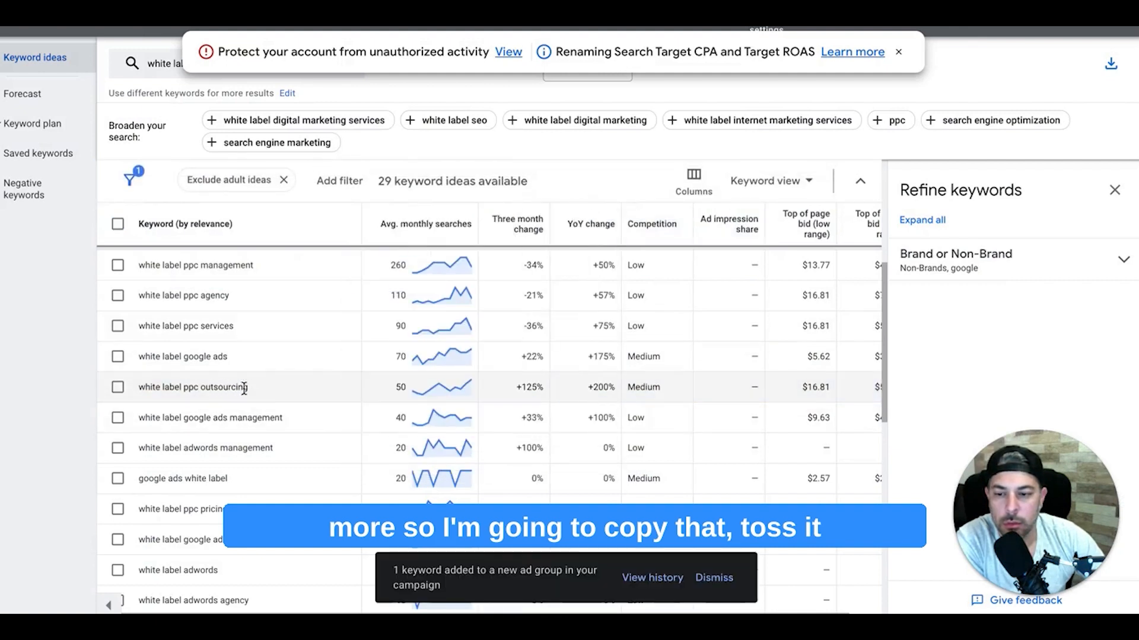
# Step: Add "white label ppc outsourcing" as a second search term beside white label ppc and get the keyword results
pyautogui.moveTo(253, 390); pyautogui.dragTo(151, 389)
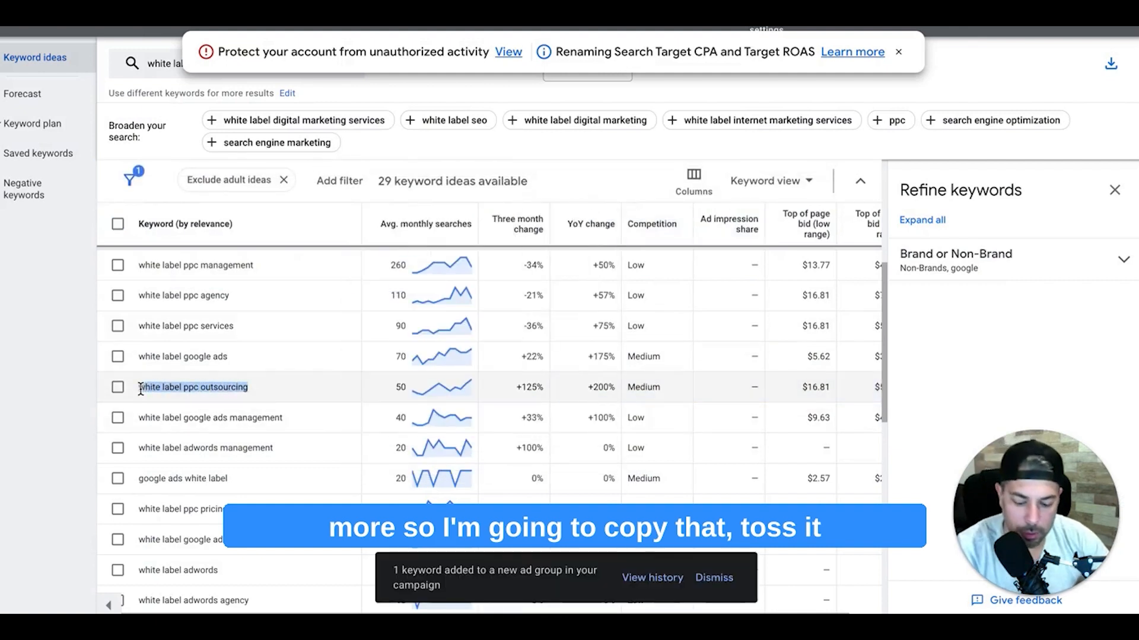
pyautogui.scroll(3, 314, 358)
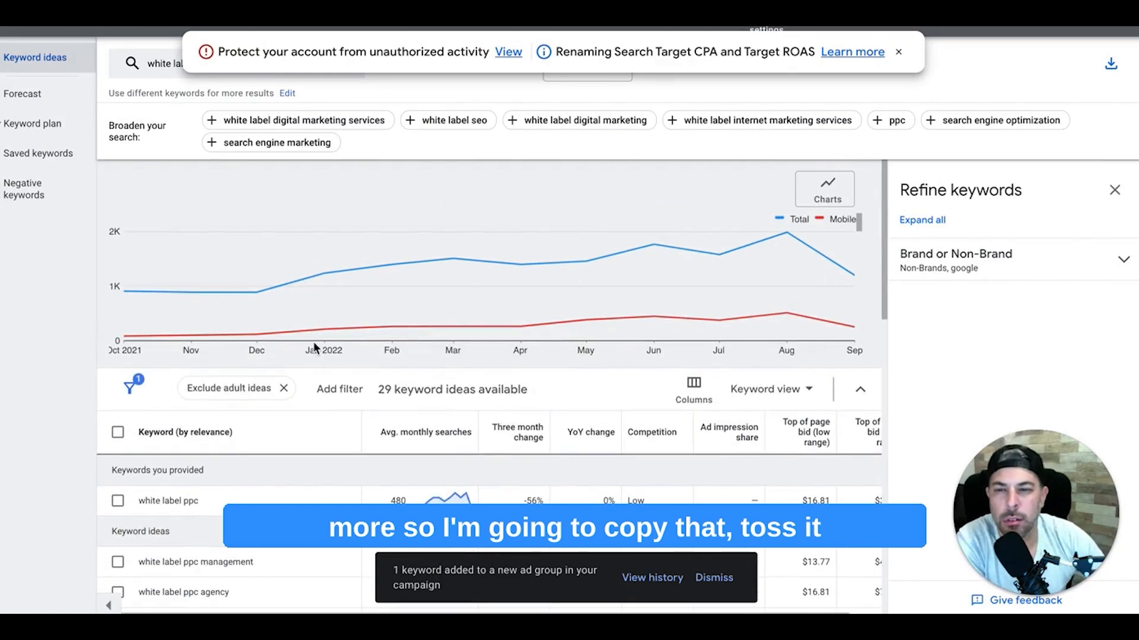
pyautogui.click(154, 67)
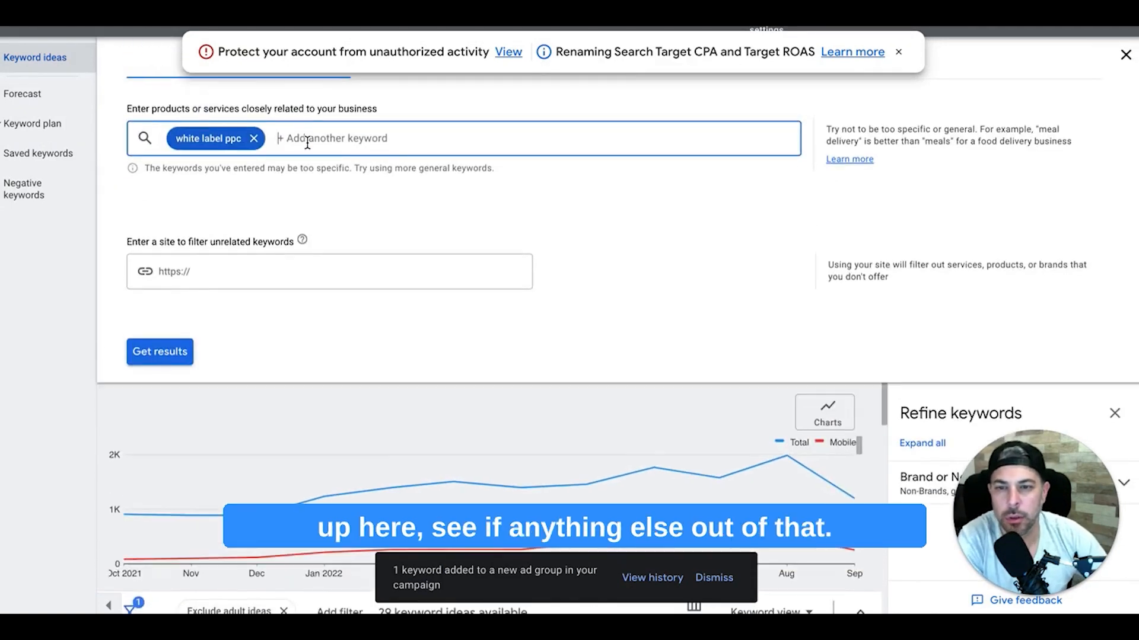
pyautogui.write('white label ppc outsourcing')
pyautogui.press('Return')
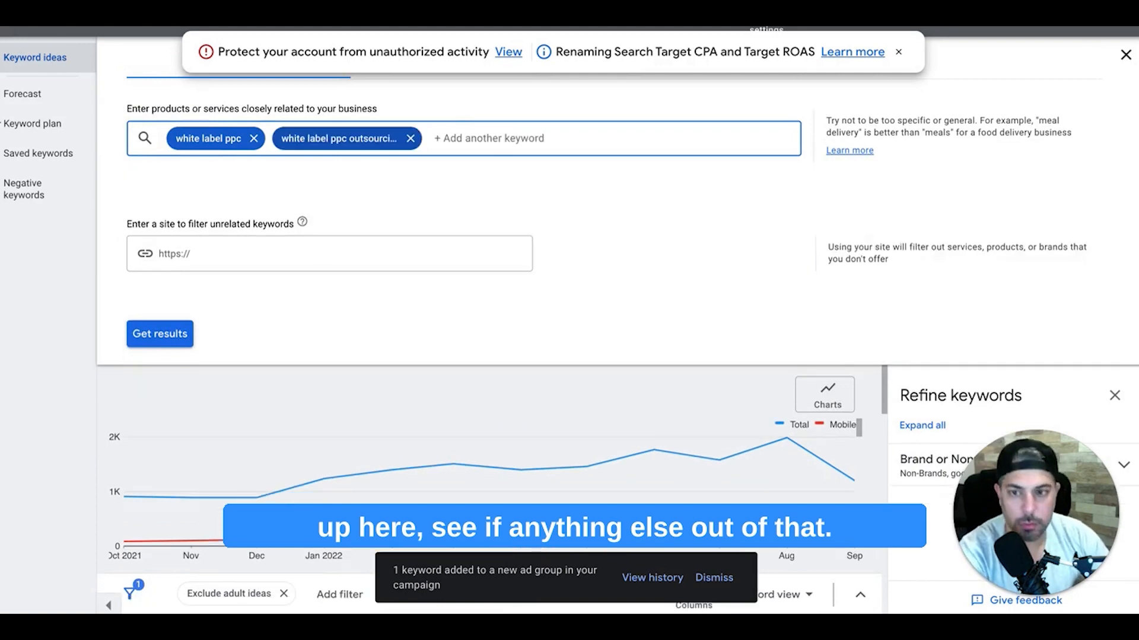
pyautogui.click(168, 335)
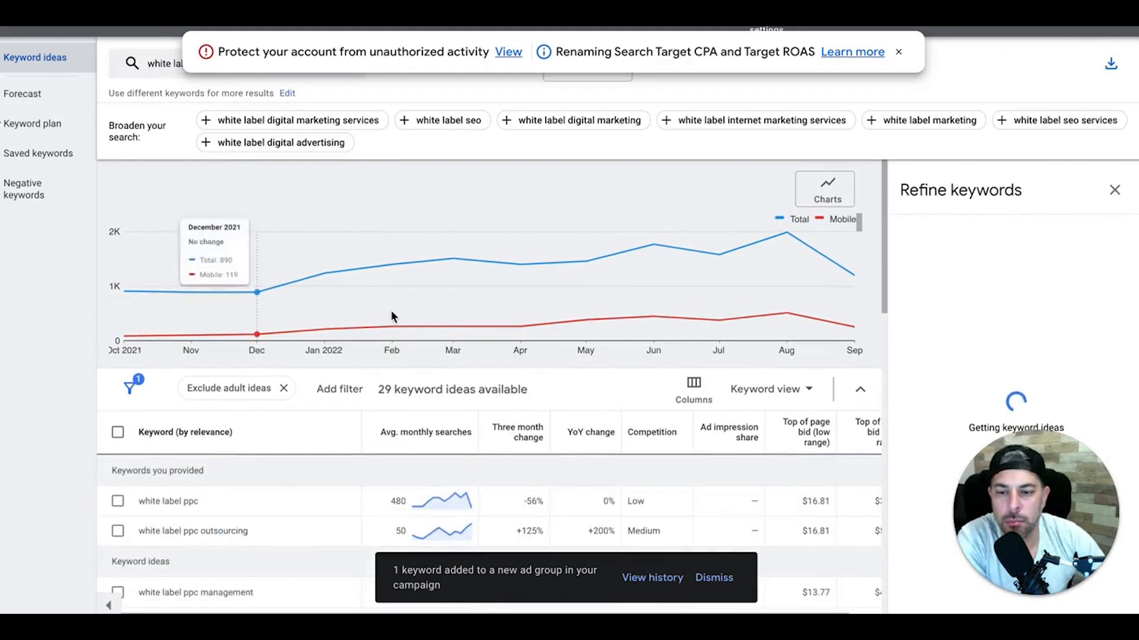
# Step: Examine the refreshed keyword ideas for further outsourcing-related keywords
pyautogui.scroll(-2, 313, 387)
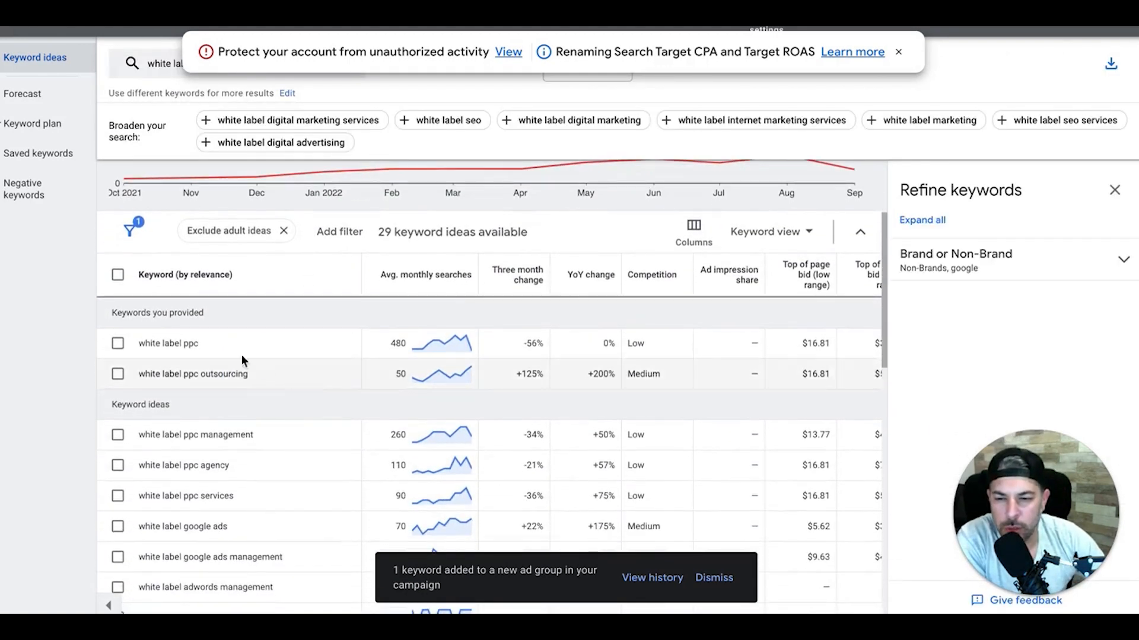
pyautogui.scroll(-3, 265, 378)
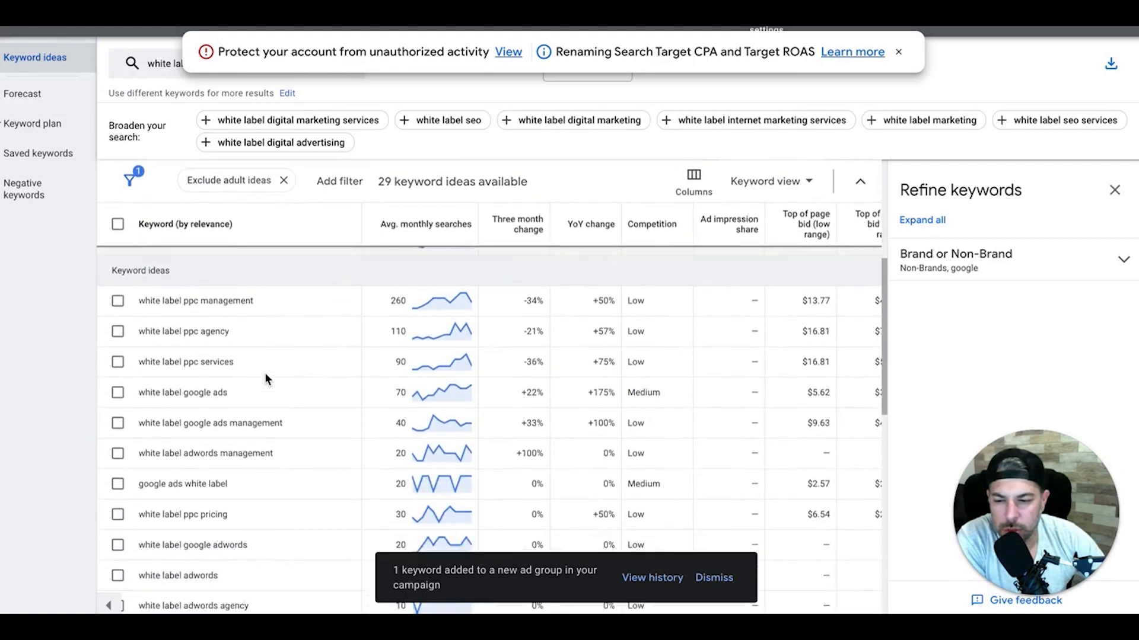
pyautogui.scroll(-9, 264, 373)
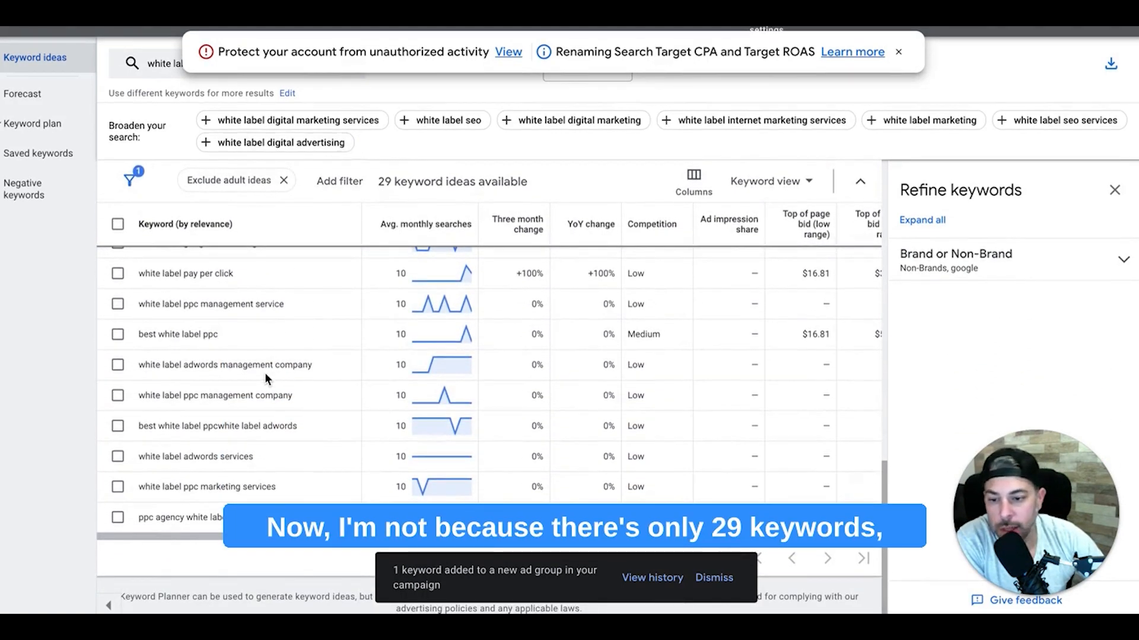
pyautogui.scroll(2, 291, 464)
pyautogui.scroll(4, 292, 464)
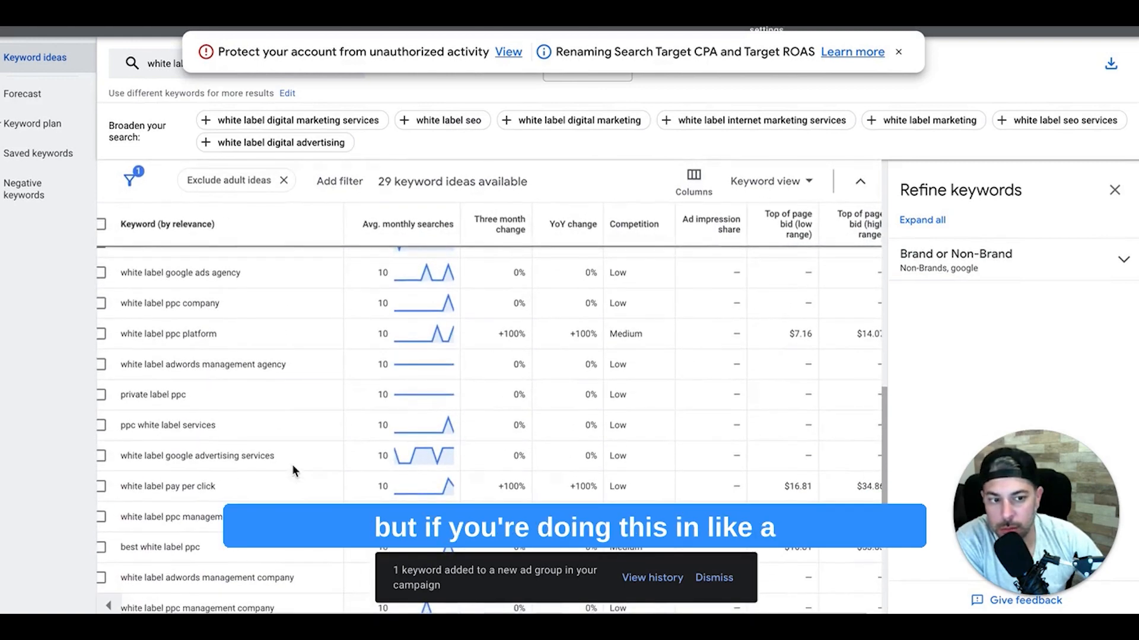
pyautogui.scroll(8, 292, 464)
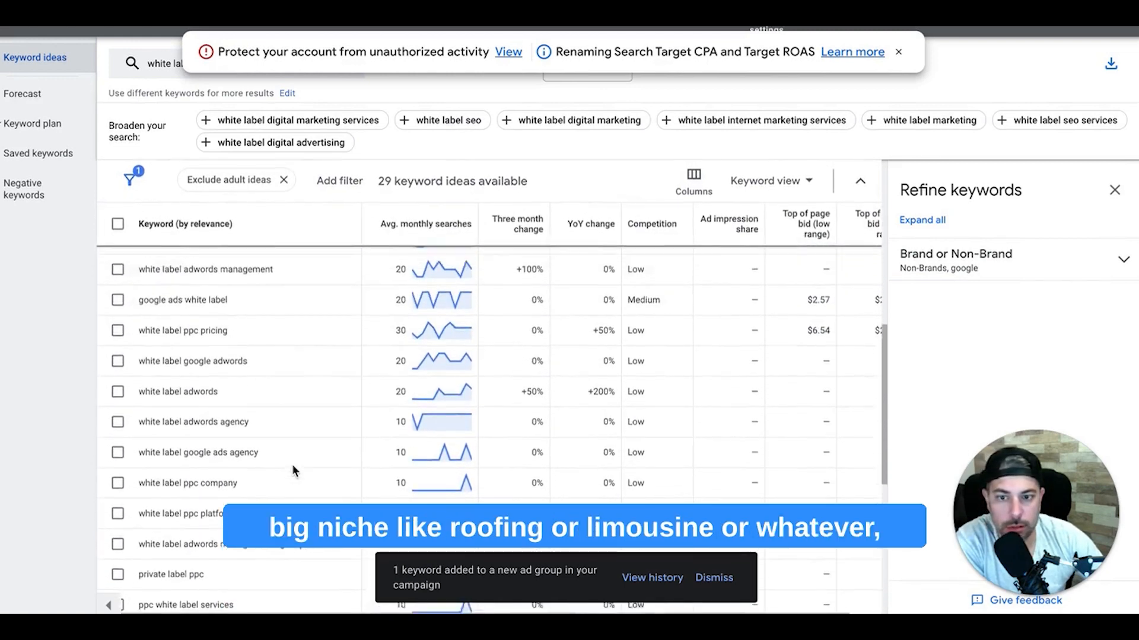
pyautogui.scroll(2, 293, 471)
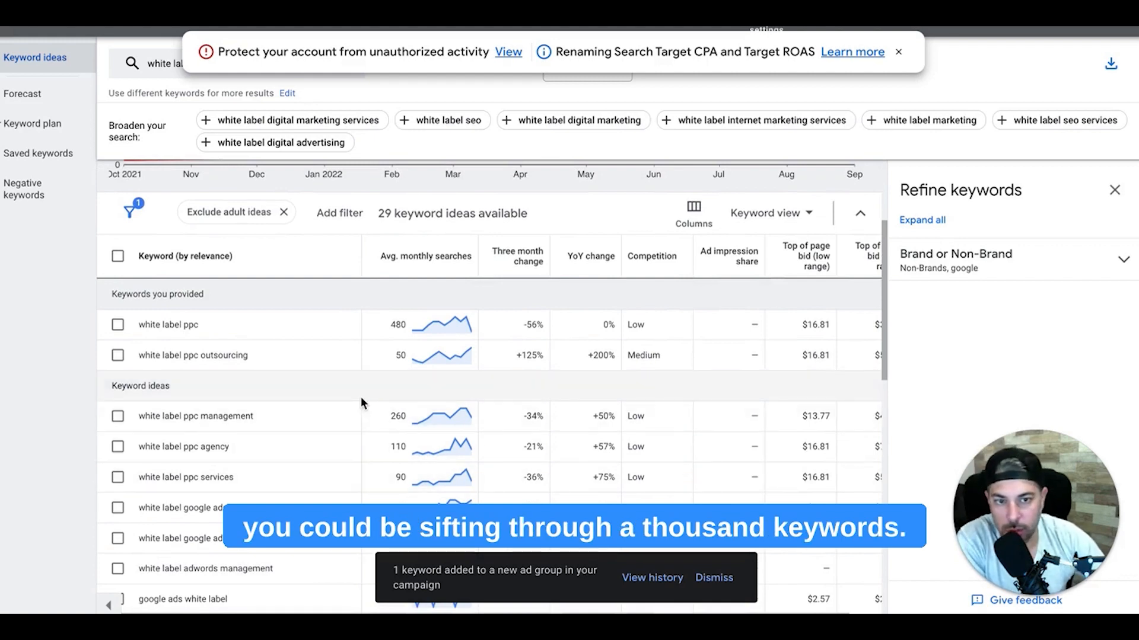
pyautogui.scroll(3, 265, 387)
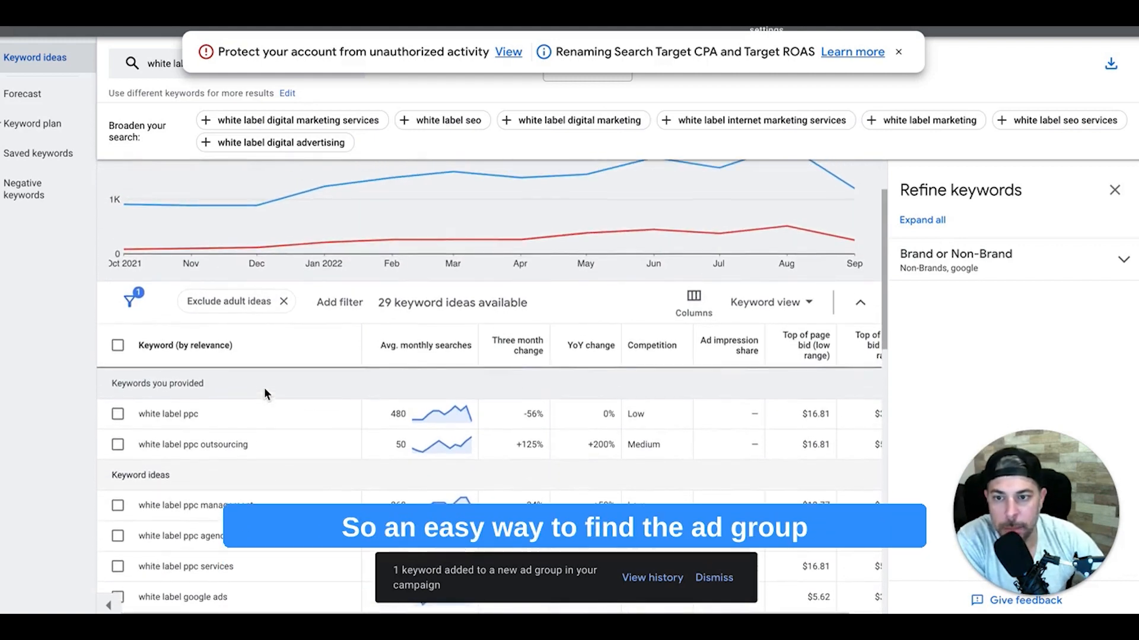
pyautogui.scroll(1, 265, 392)
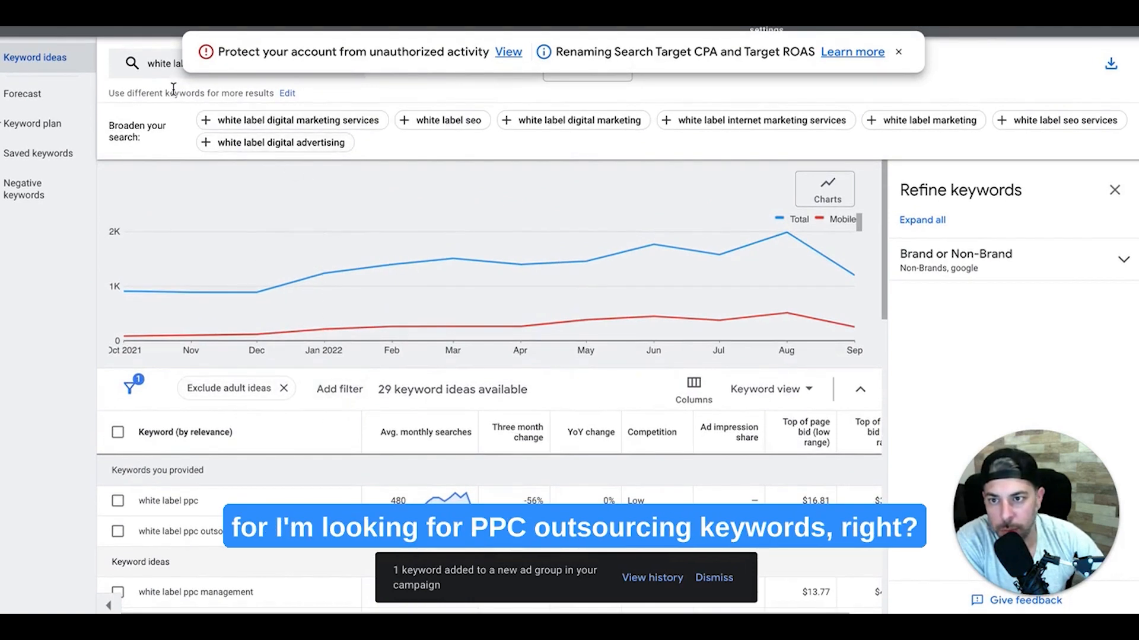
# Step: Filter the keyword ideas to those whose keyword text contains "outsourcing"
pyautogui.click(897, 52)
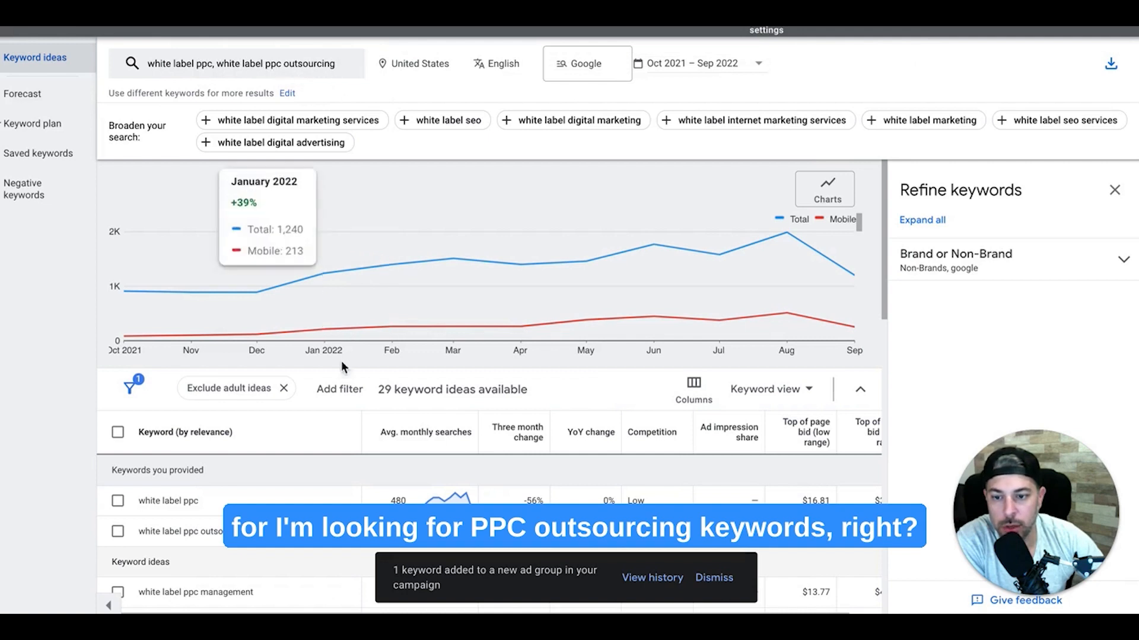
pyautogui.click(339, 389)
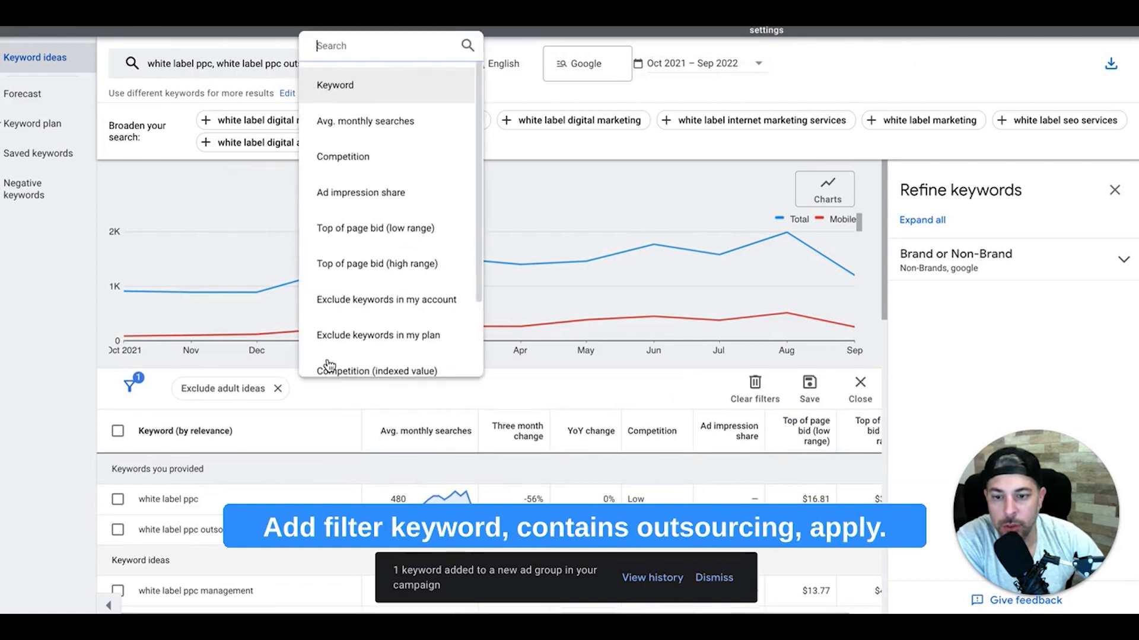
pyautogui.click(326, 86)
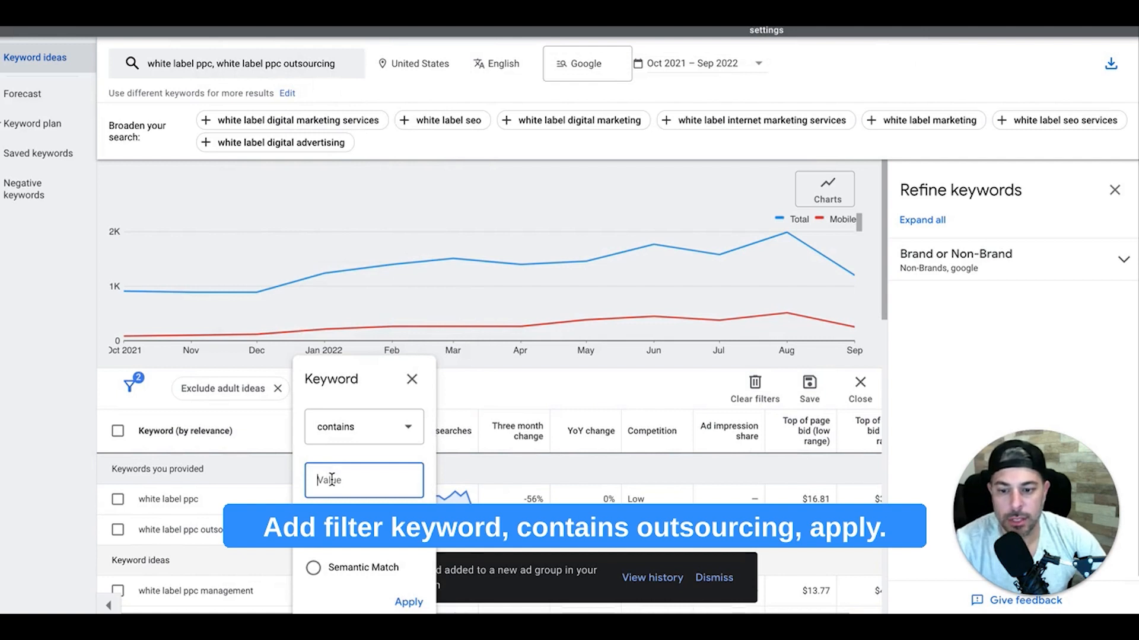
pyautogui.write('out')
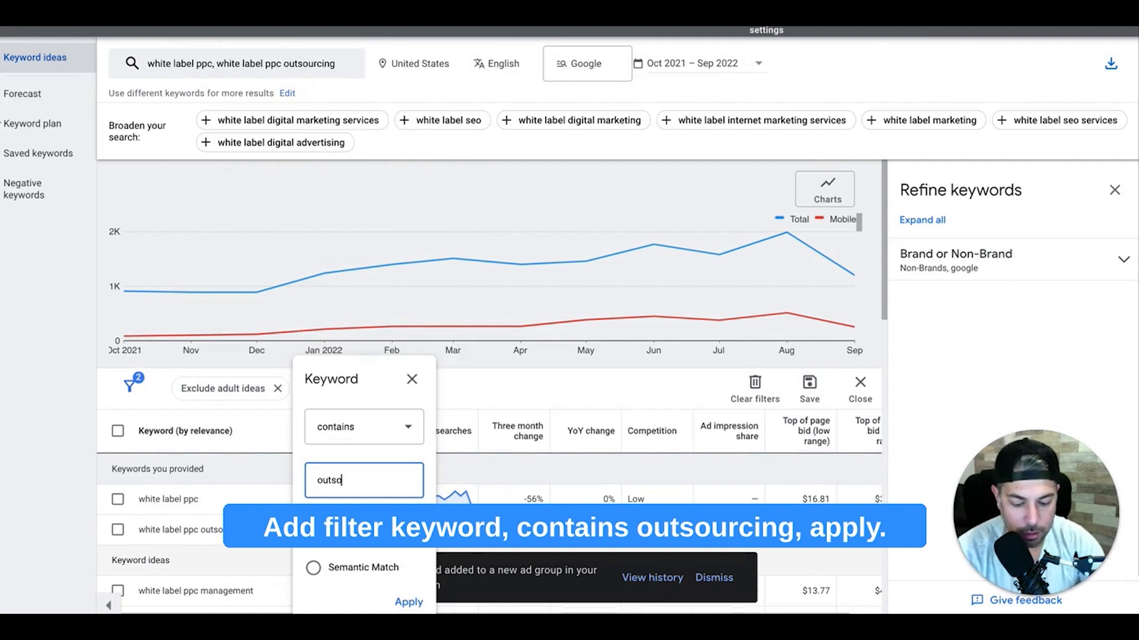
pyautogui.write('sourcing')
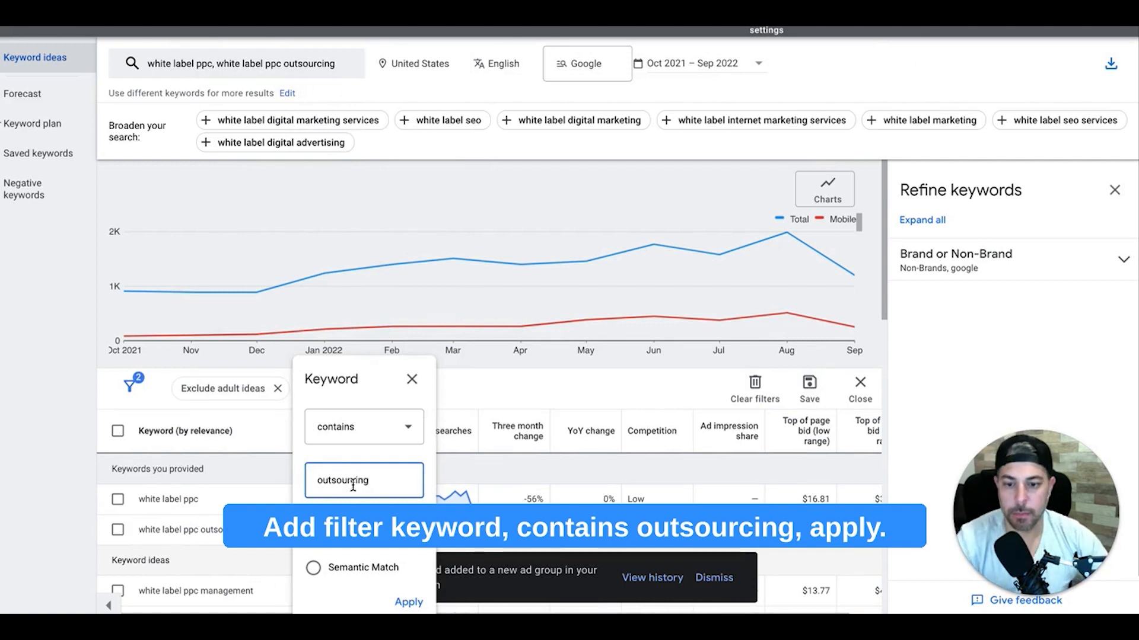
pyautogui.click(408, 602)
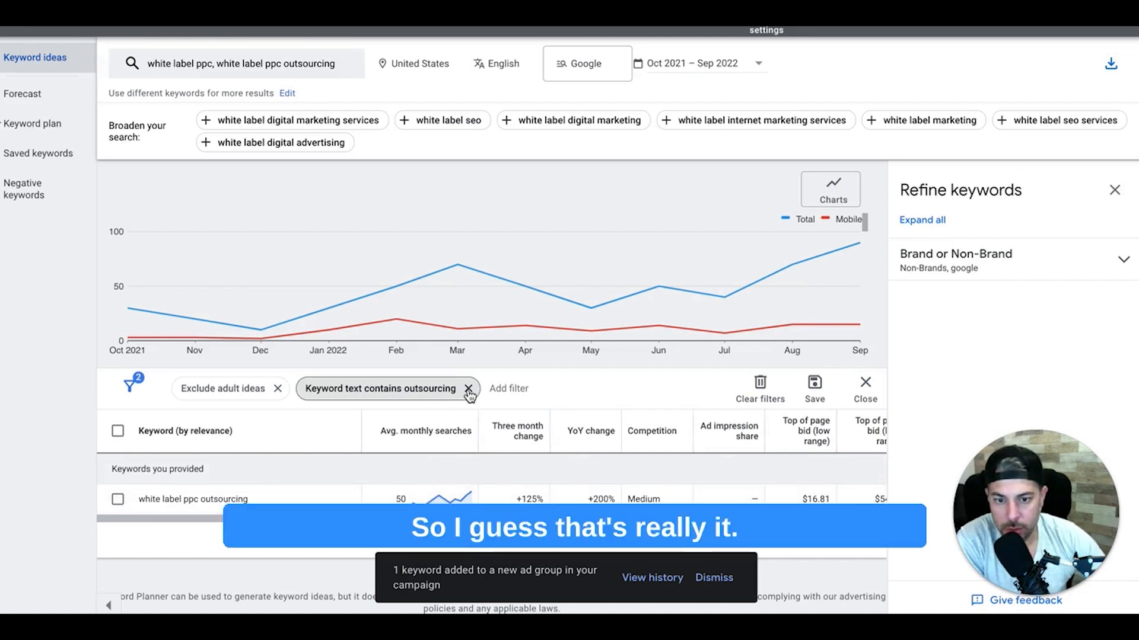
# Step: Check the keyword ideas for text containing "reseller" instead, and remove the keyword text filter
pyautogui.click(444, 389)
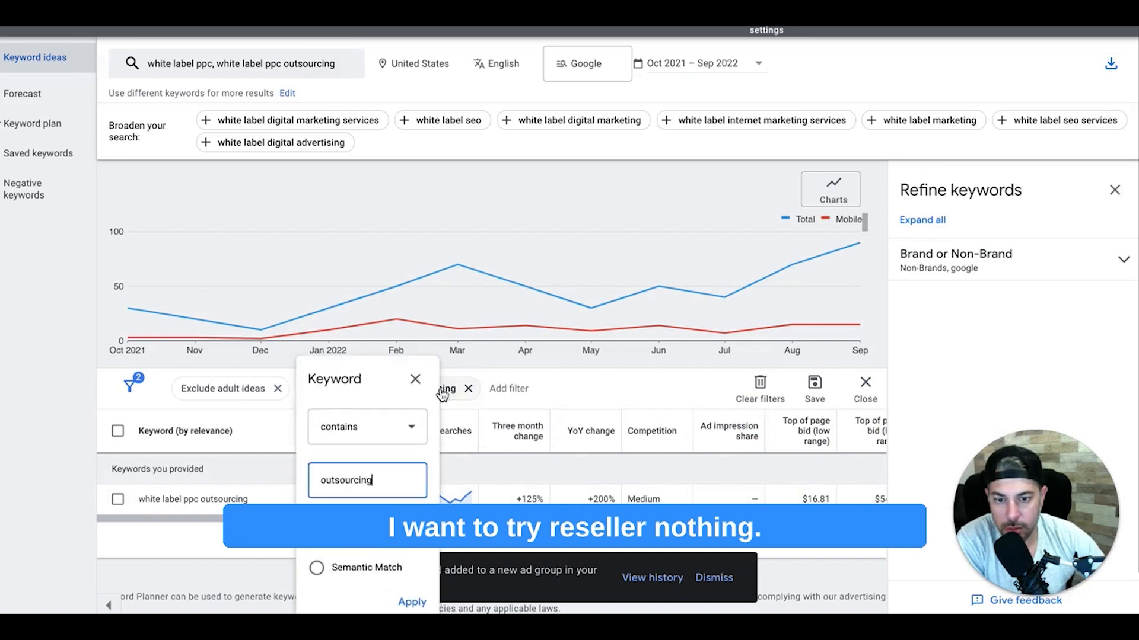
pyautogui.doubleClick(362, 480)
pyautogui.write('reseller')
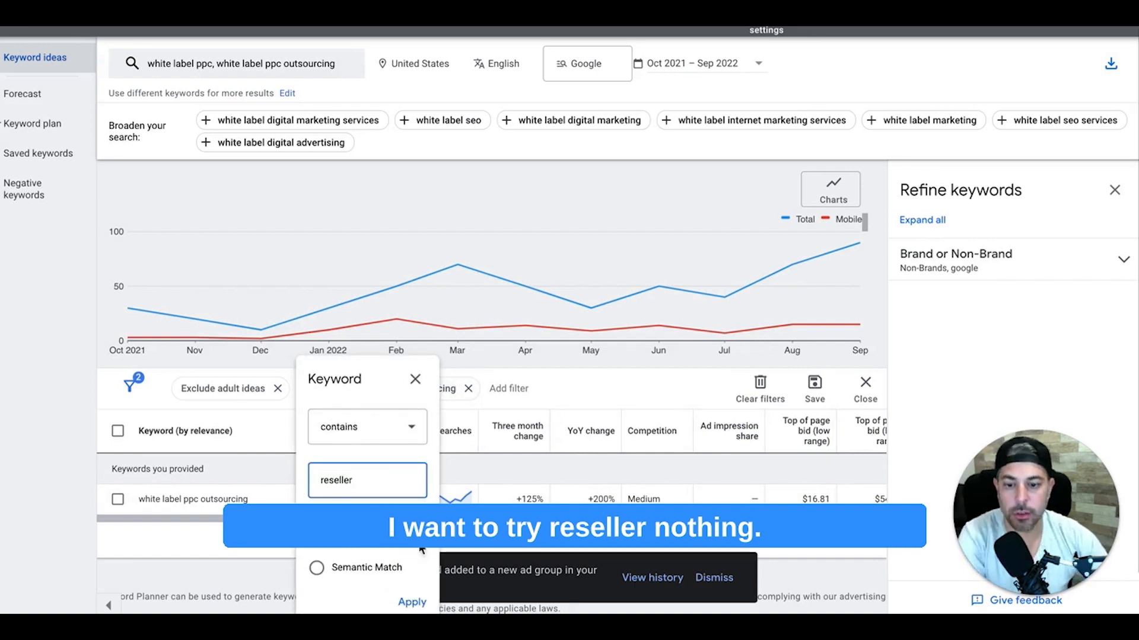
pyautogui.click(412, 600)
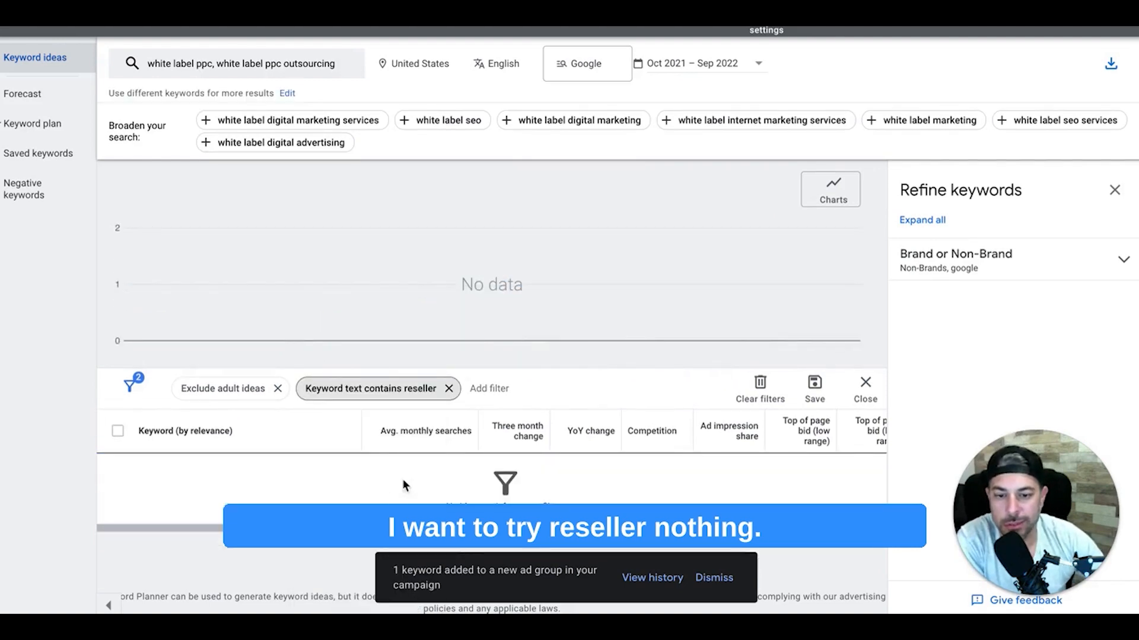
pyautogui.click(449, 388)
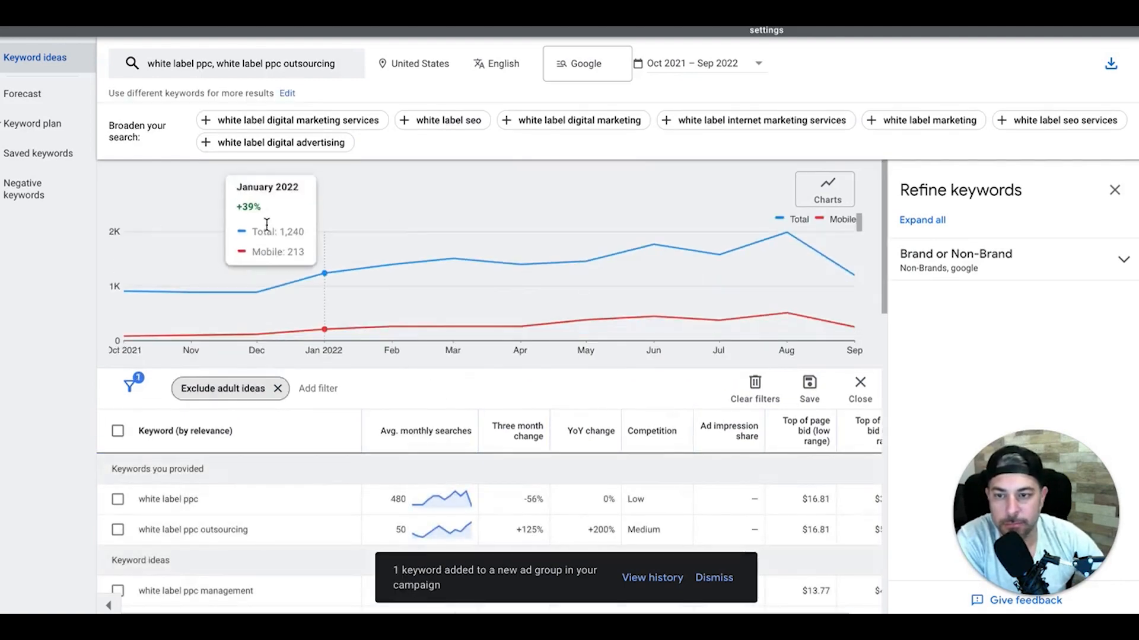
# Step: Replace the existing search terms with "ppc reseller" and get the keyword results
pyautogui.click(234, 70)
pyautogui.click(257, 138)
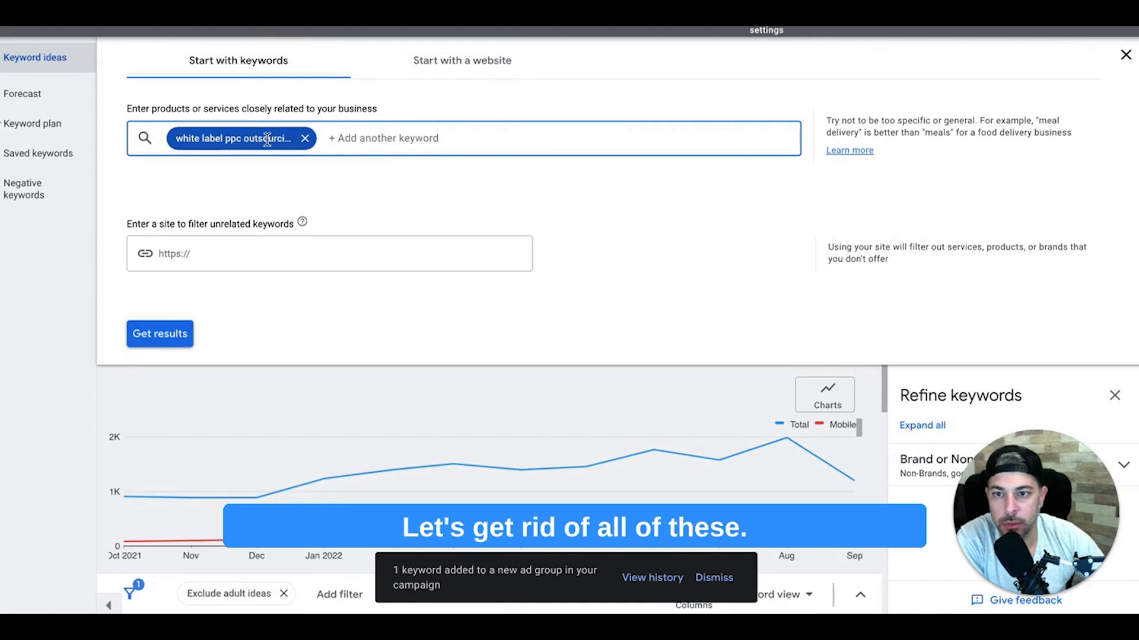
pyautogui.click(305, 138)
pyautogui.write('pp')
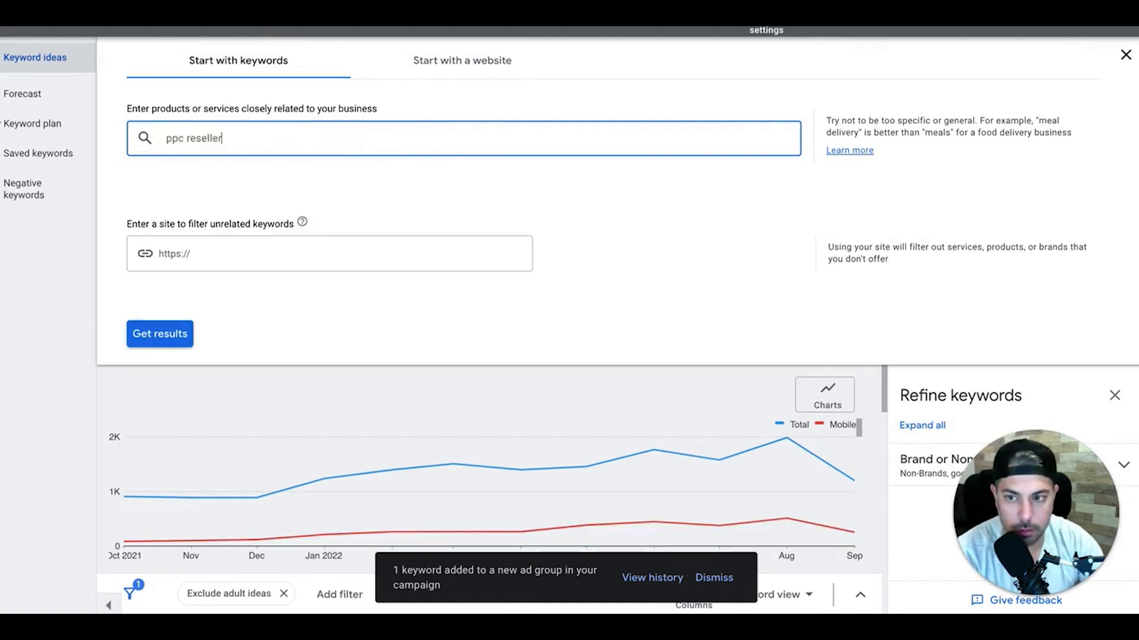
pyautogui.write('c reseller')
pyautogui.press('Return')
pyautogui.click(173, 332)
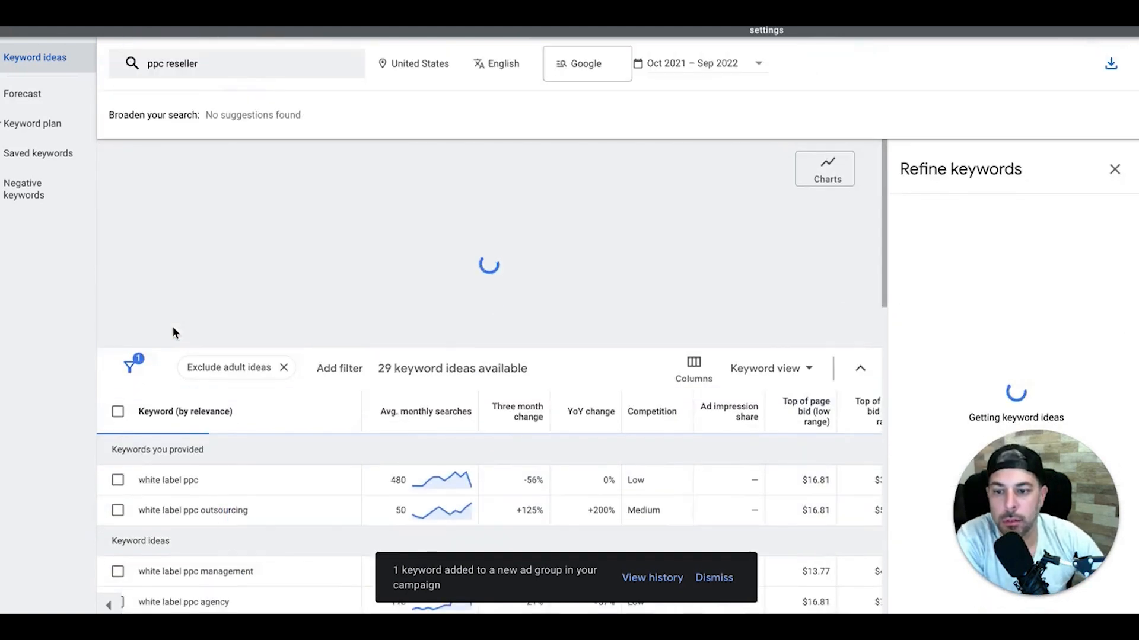
# Step: Select ppc reseller and all the keyword ideas listed under it, from ppc white label reseller through ppc reseller company
pyautogui.scroll(-3, 407, 397)
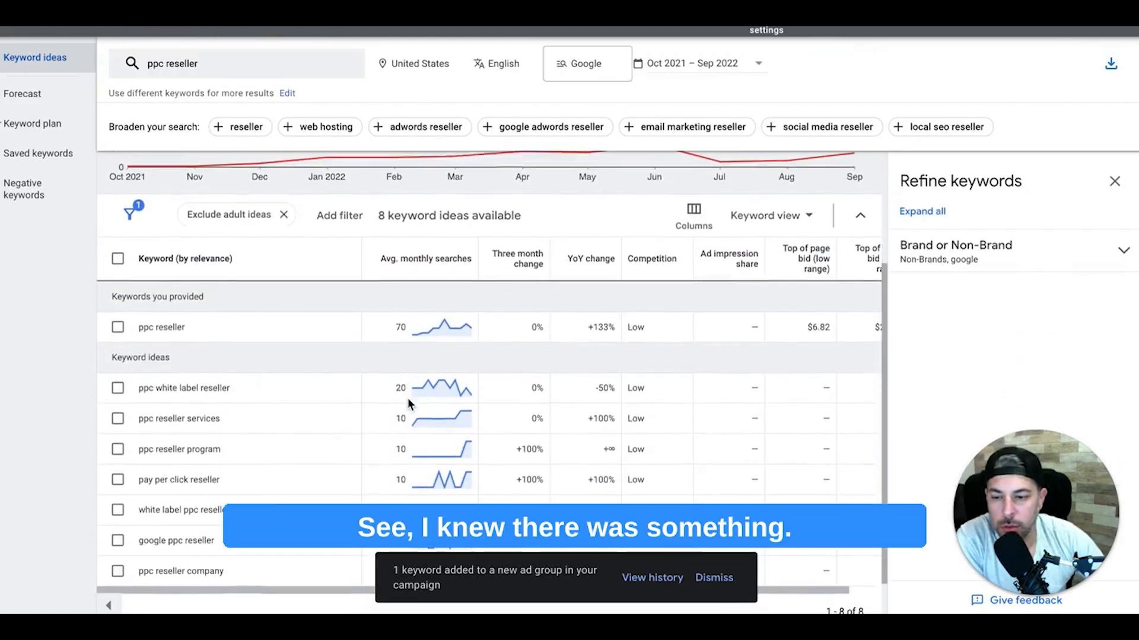
pyautogui.scroll(-1, 408, 400)
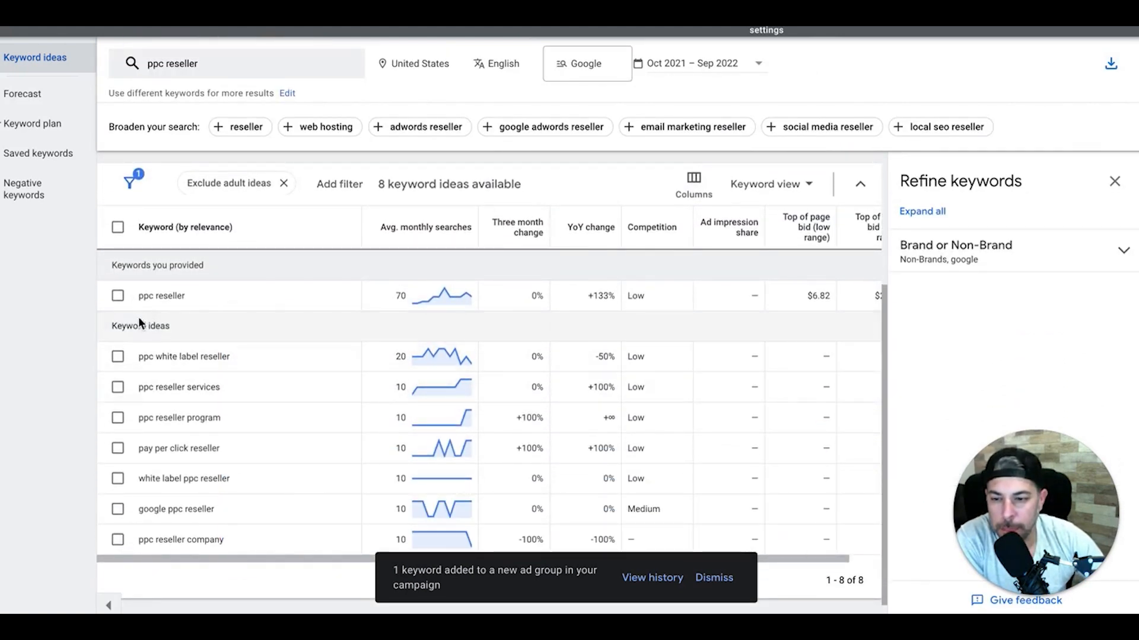
pyautogui.click(117, 297)
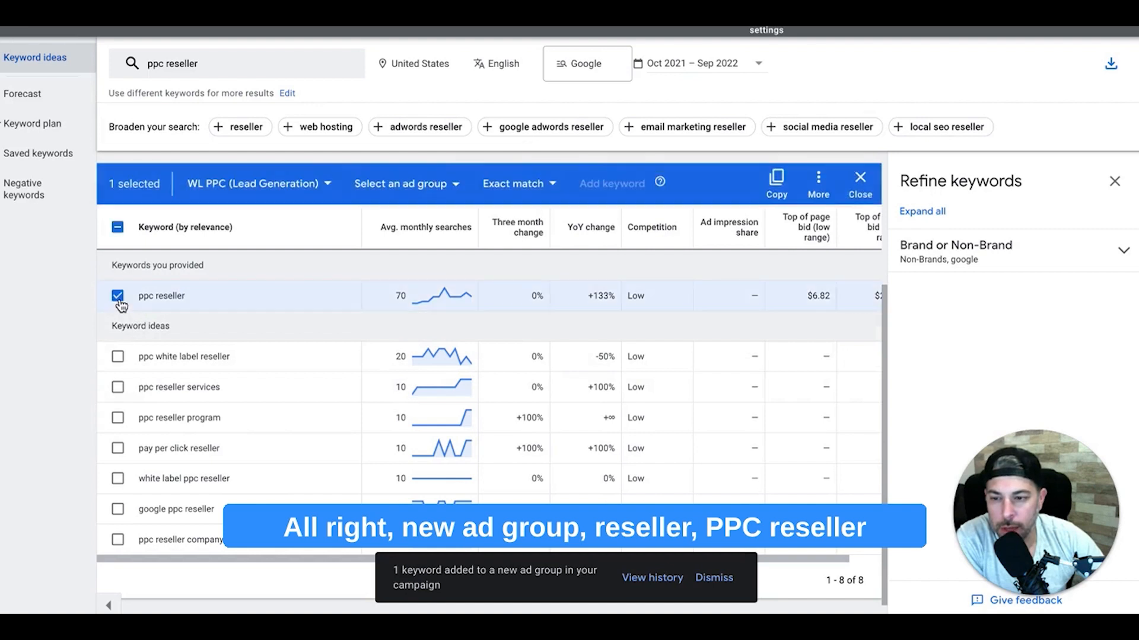
pyautogui.click(119, 357)
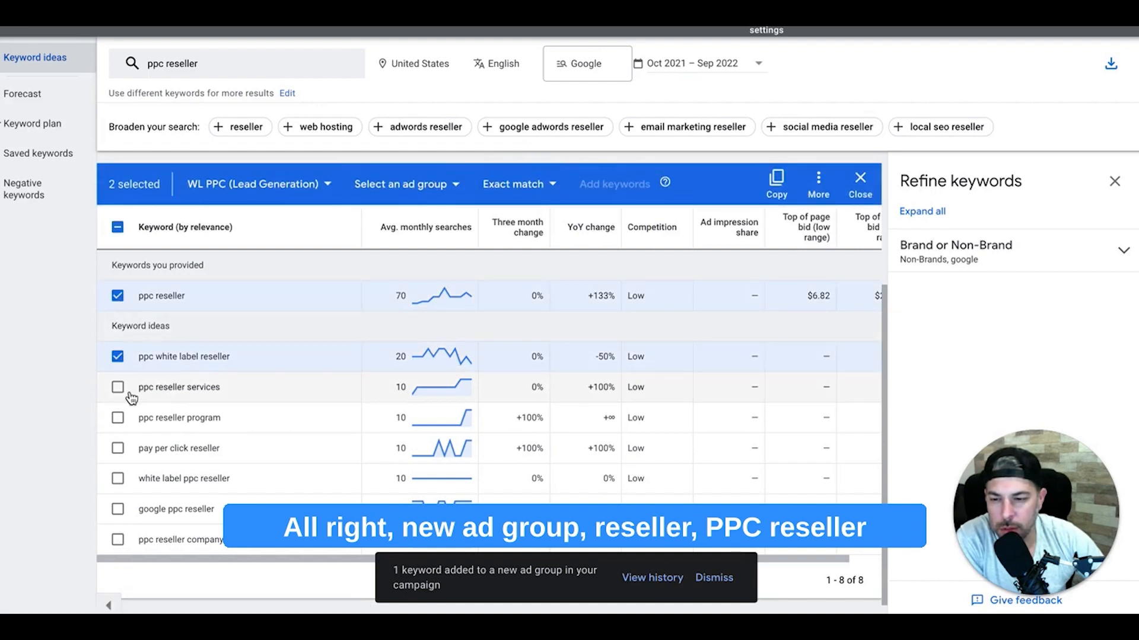
pyautogui.click(118, 388)
pyautogui.click(118, 419)
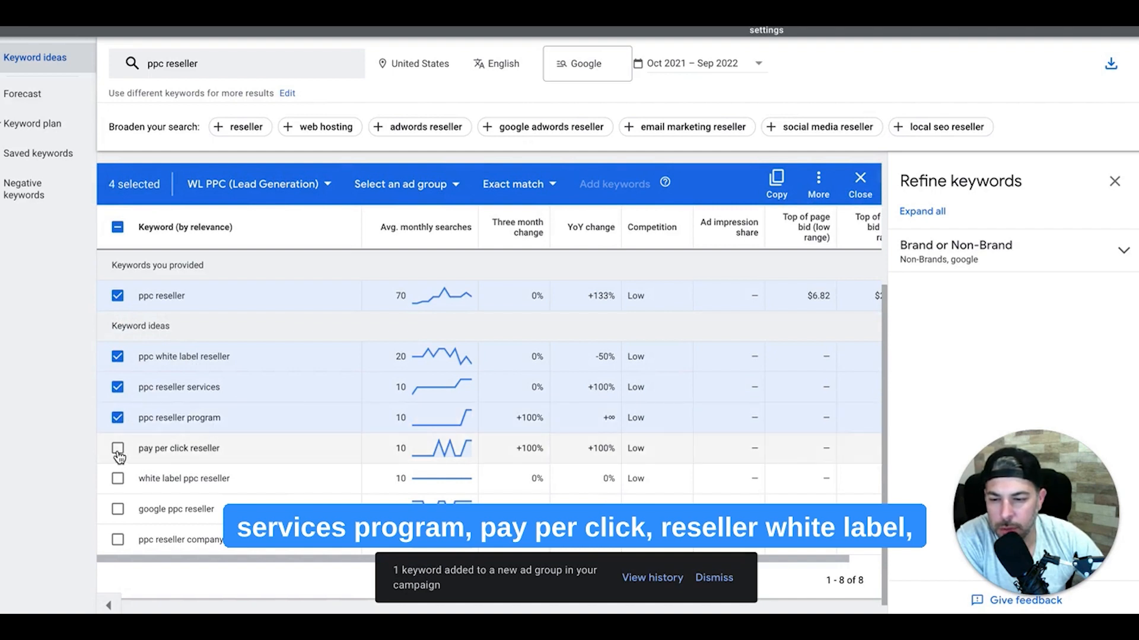
pyautogui.click(119, 453)
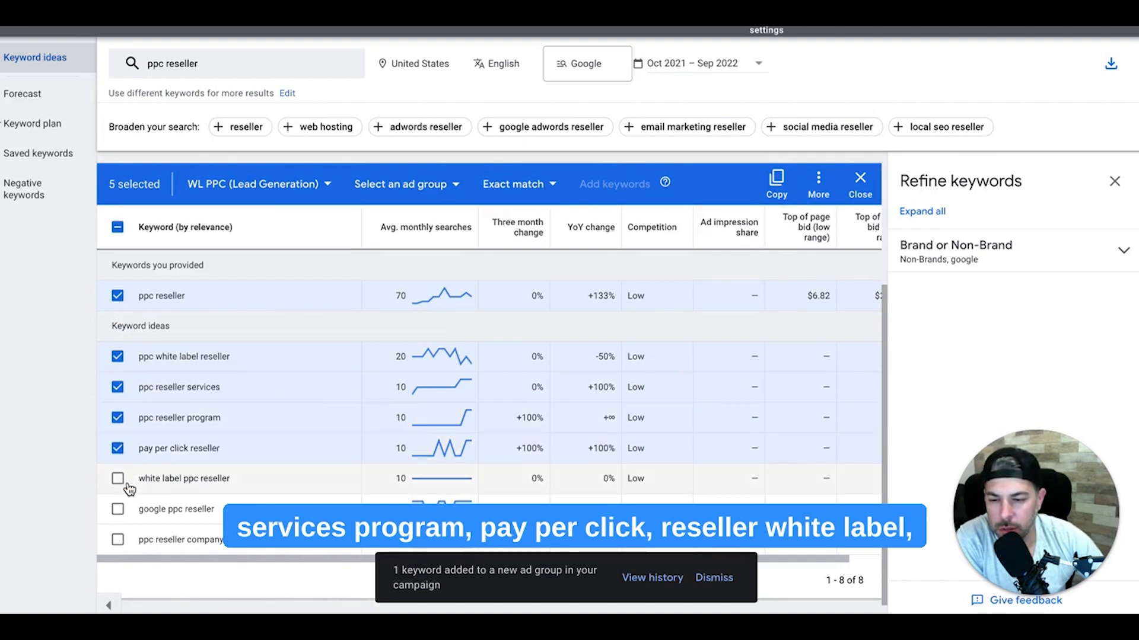
pyautogui.click(118, 479)
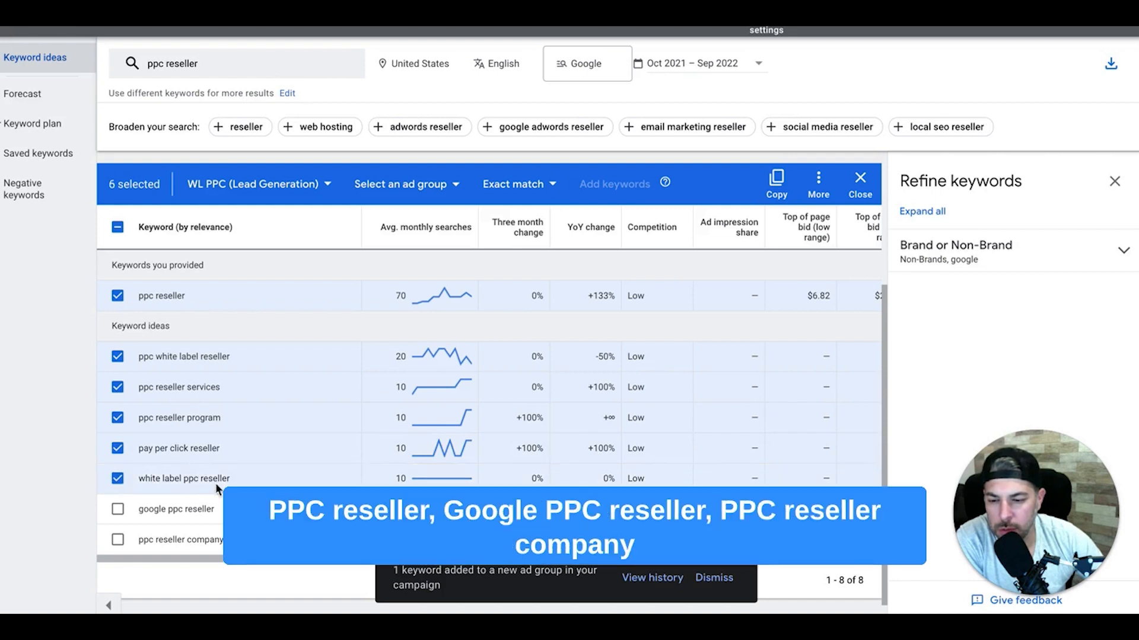
pyautogui.click(119, 513)
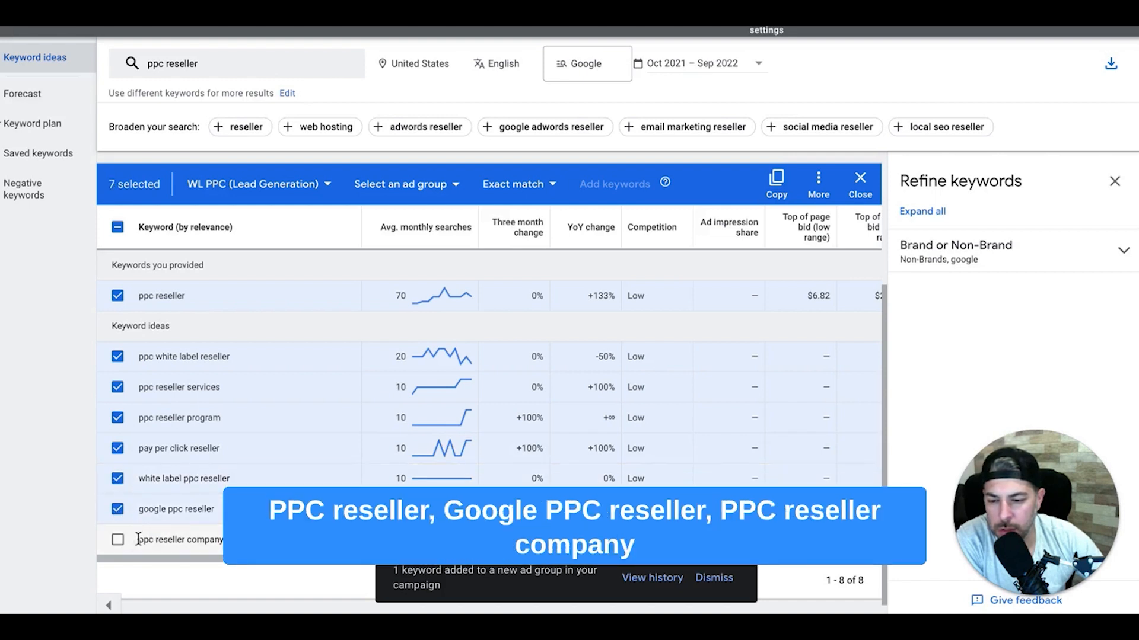
pyautogui.click(121, 542)
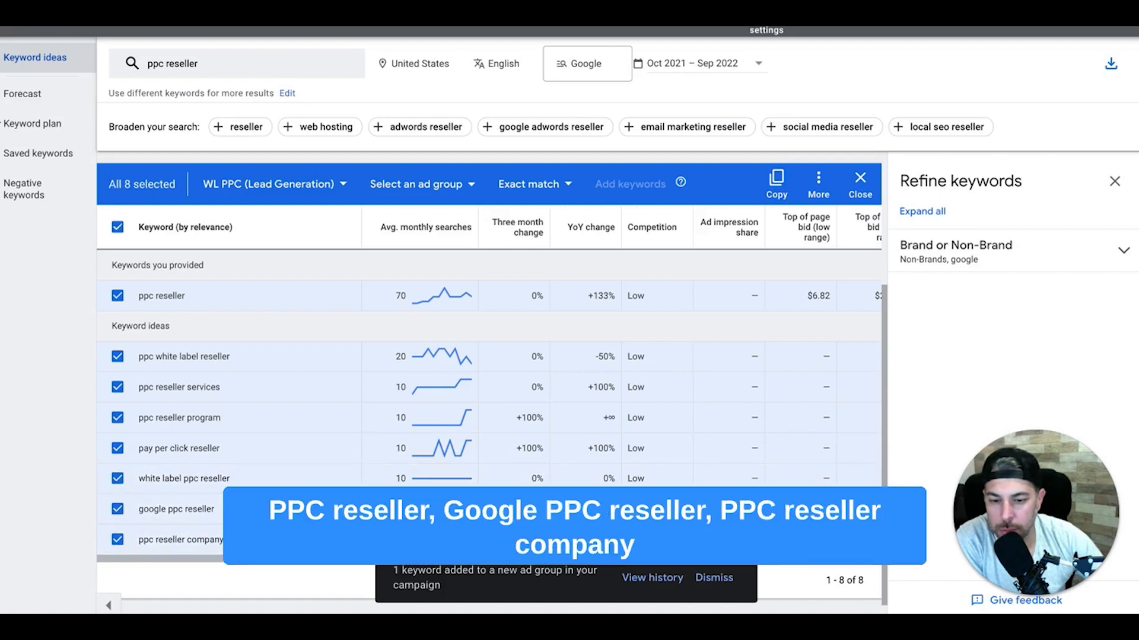
# Step: Add the selected reseller keywords as exact match to a new ad group named "ppc reseller" in the WL PPC (Lead Generation) campaign
pyautogui.scroll(-1, 236, 455)
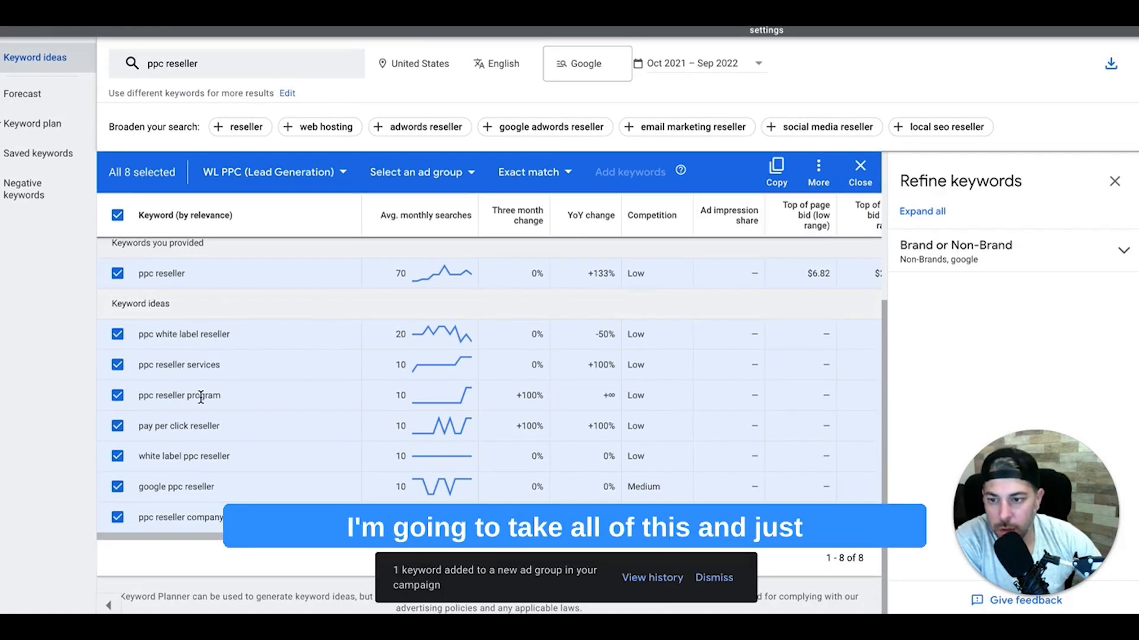
pyautogui.scroll(2, 200, 397)
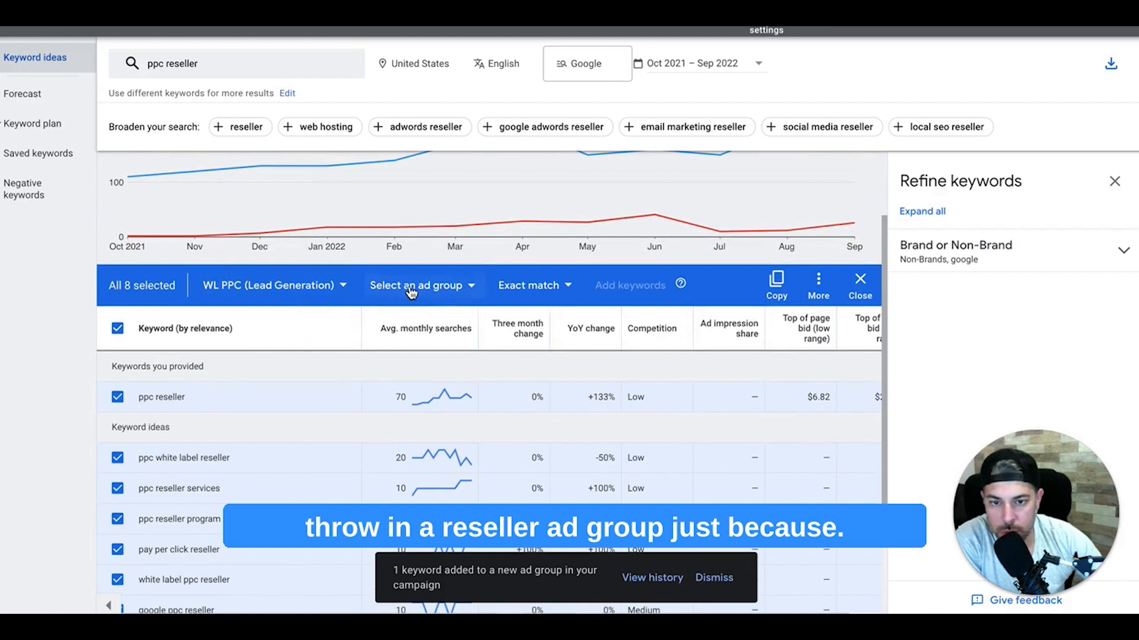
pyautogui.click(411, 289)
pyautogui.click(422, 553)
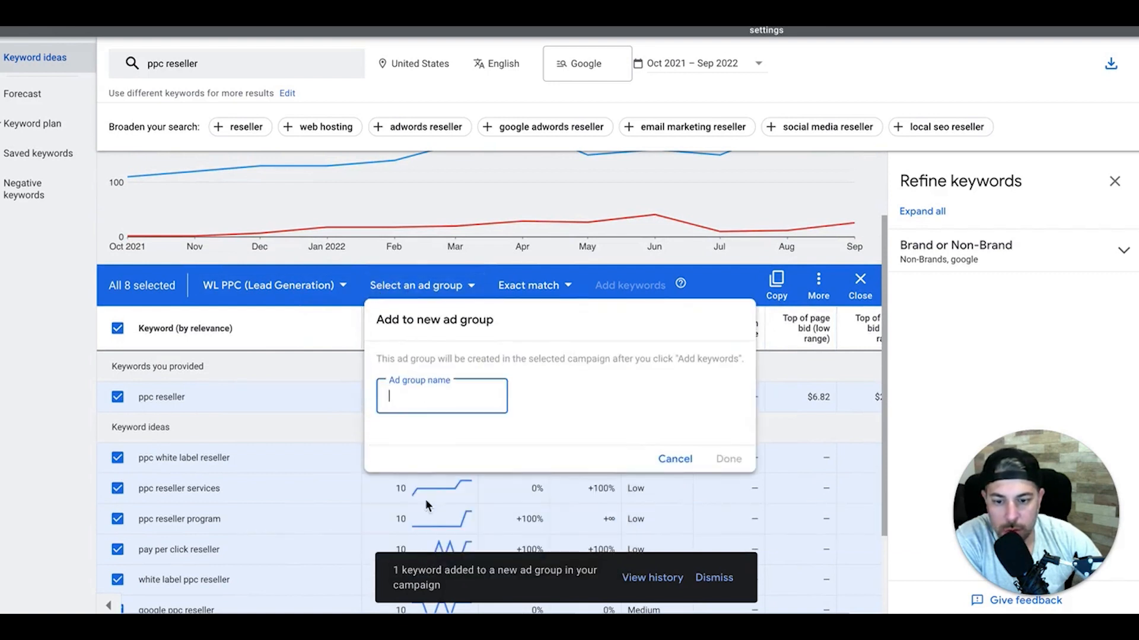
pyautogui.write('ppc reseller')
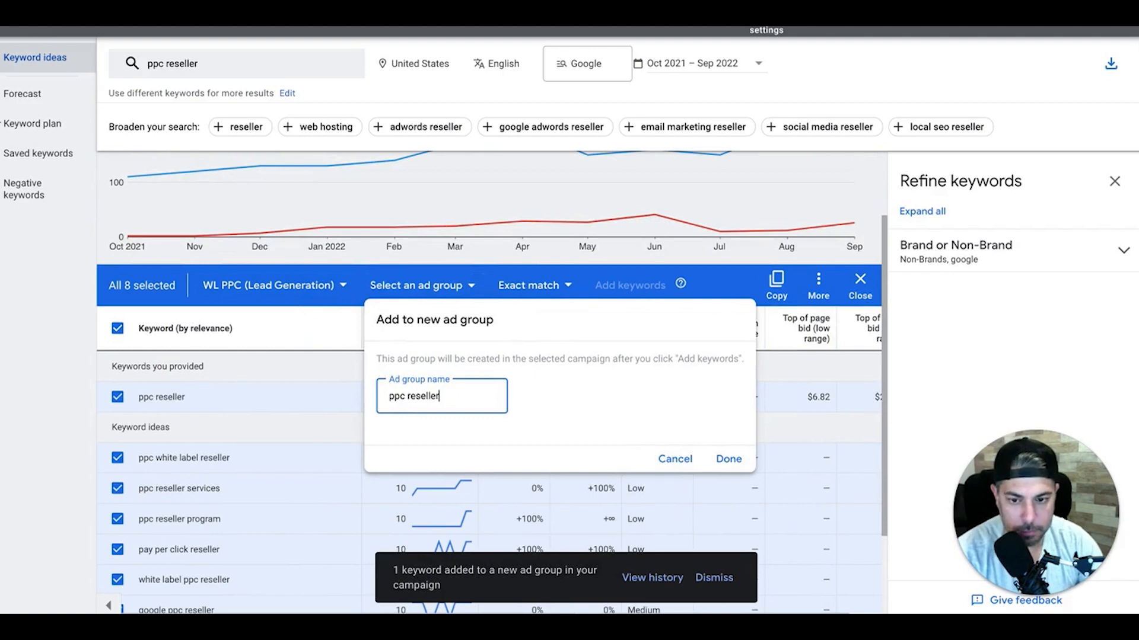
pyautogui.click(738, 464)
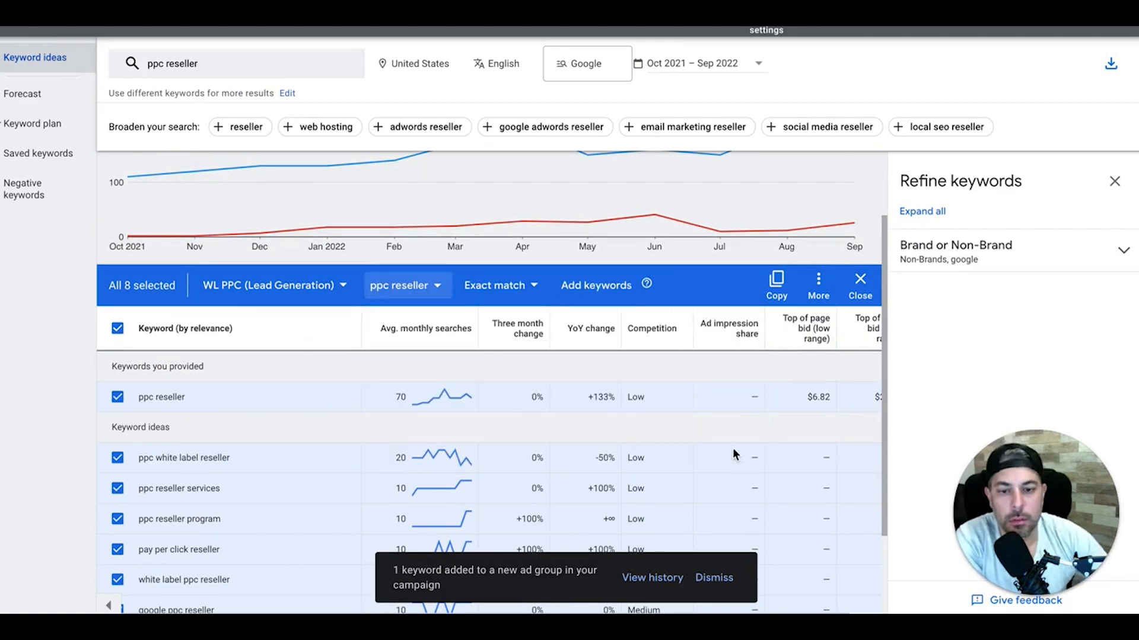
pyautogui.click(605, 289)
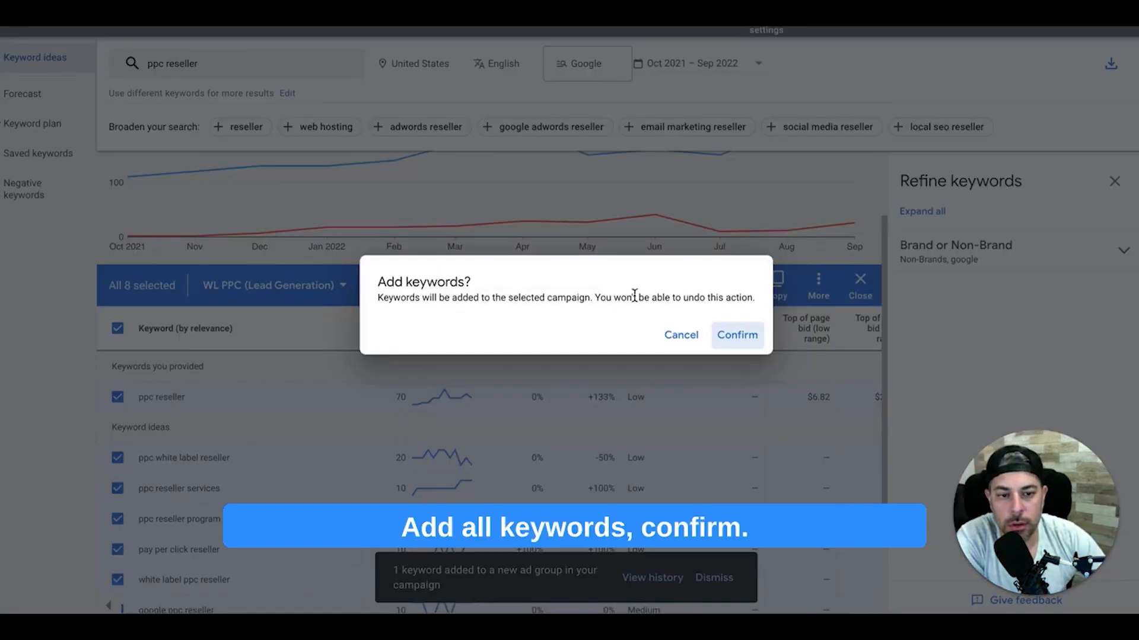
pyautogui.click(737, 336)
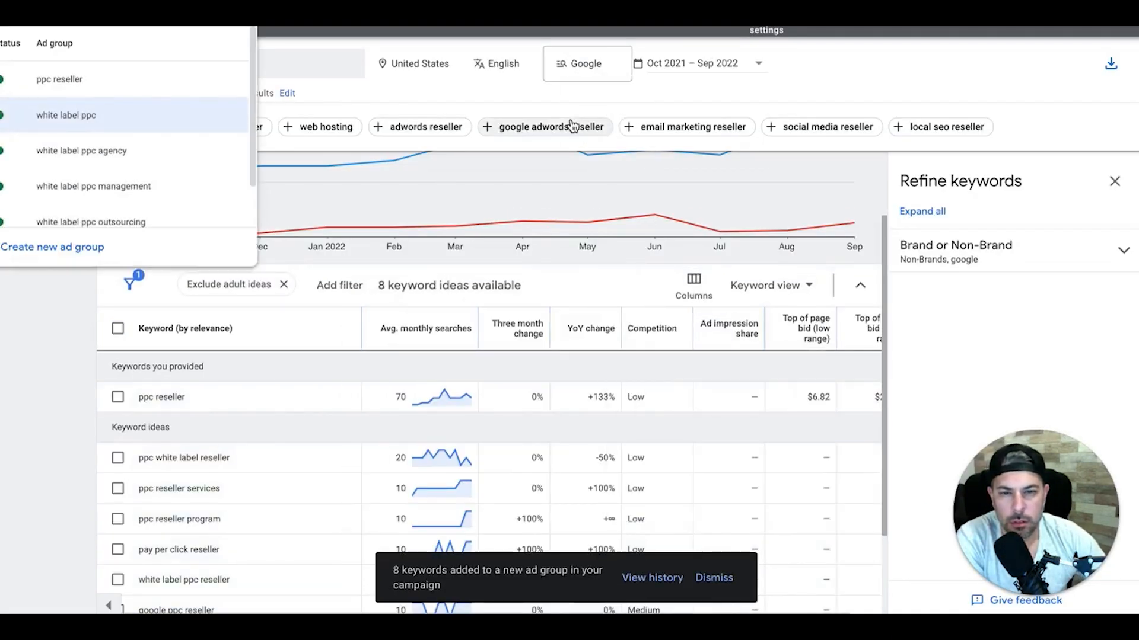
# Step: Broaden the search with the suggested terms adwords reseller and google adwords reseller, getting the keyword results for each
pyautogui.click(447, 130)
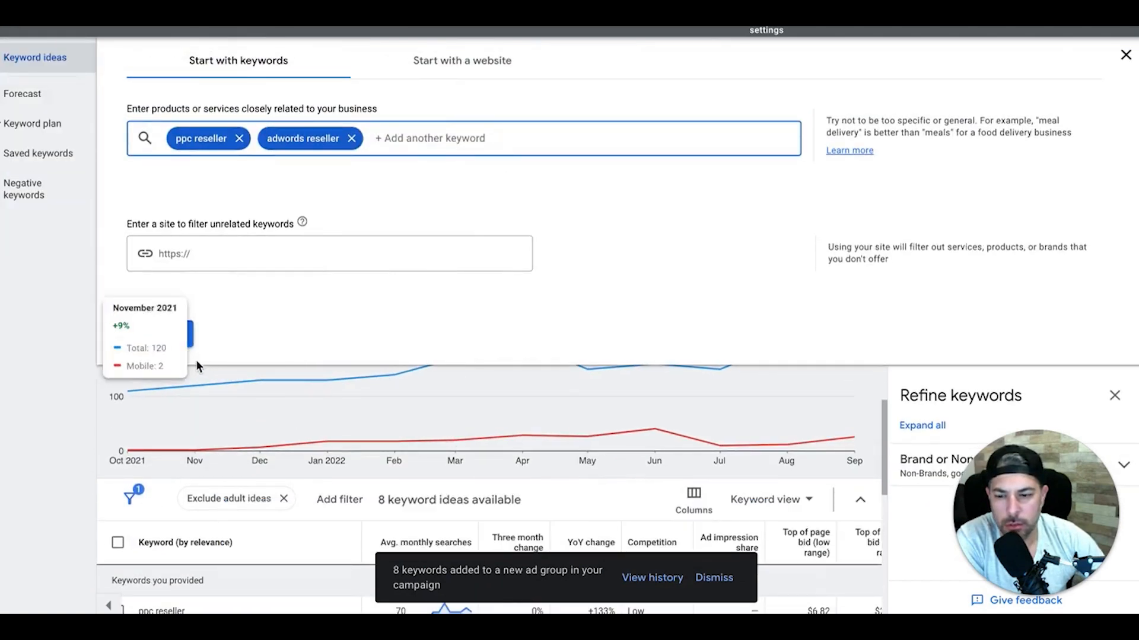
pyautogui.click(160, 334)
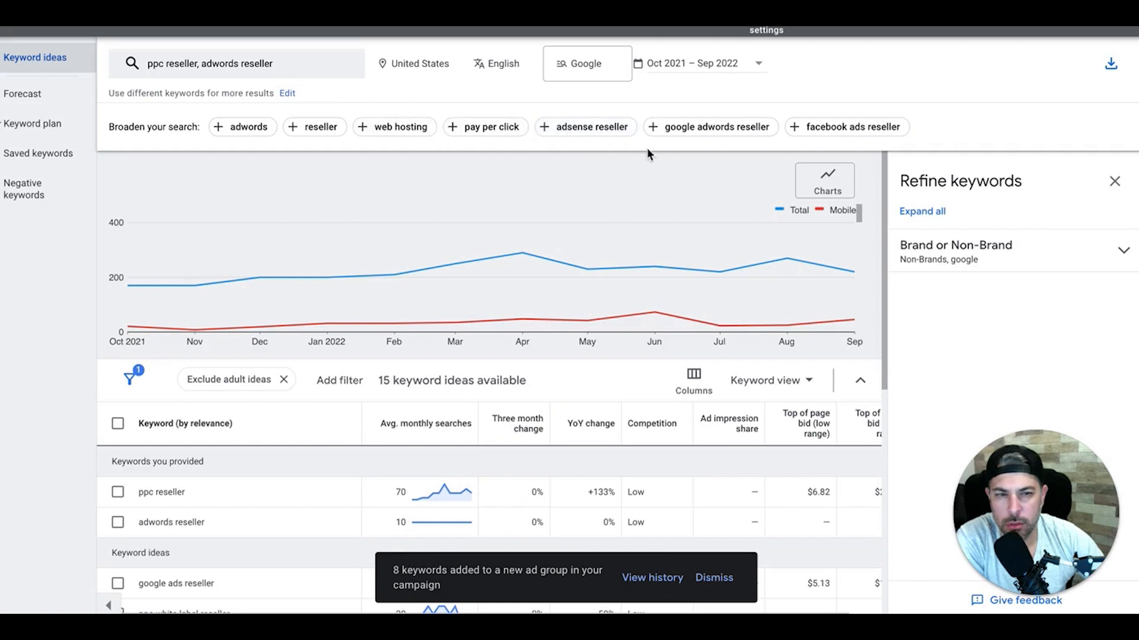
pyautogui.click(716, 137)
pyautogui.click(158, 332)
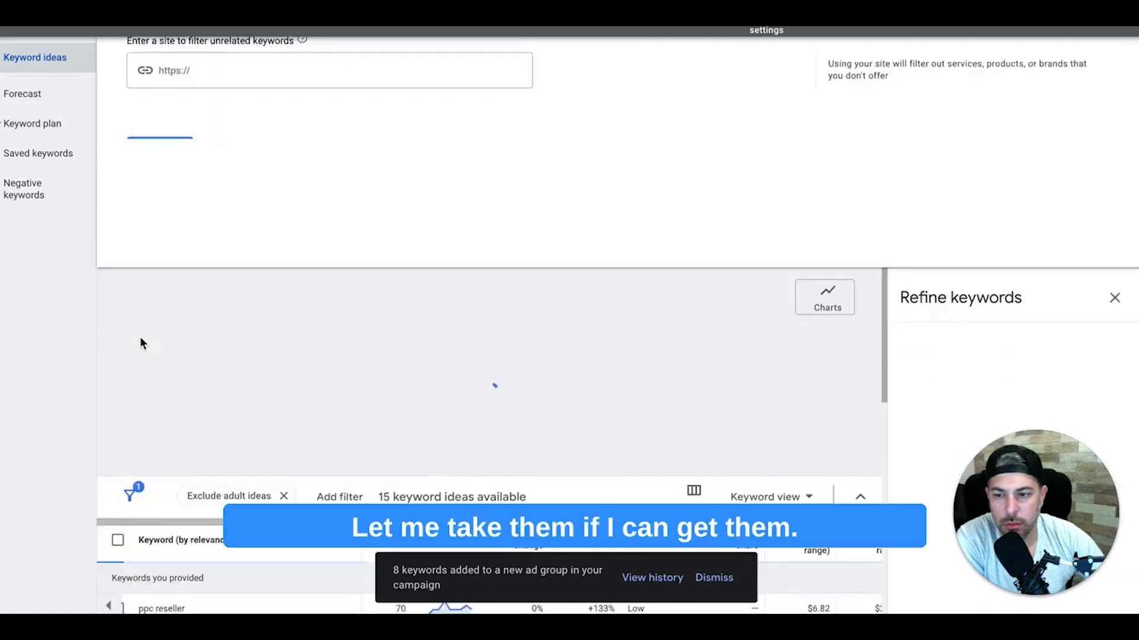
# Step: Add adwords reseller and google adwords reseller as exact match keywords to the existing ppc reseller ad group
pyautogui.scroll(-3, 348, 365)
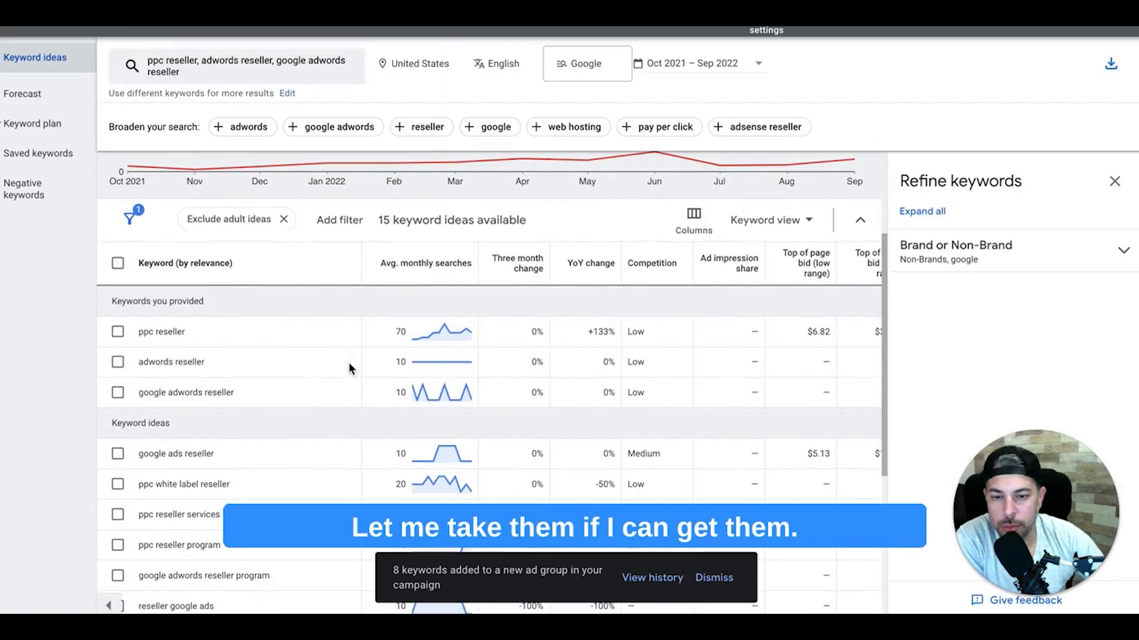
pyautogui.click(117, 362)
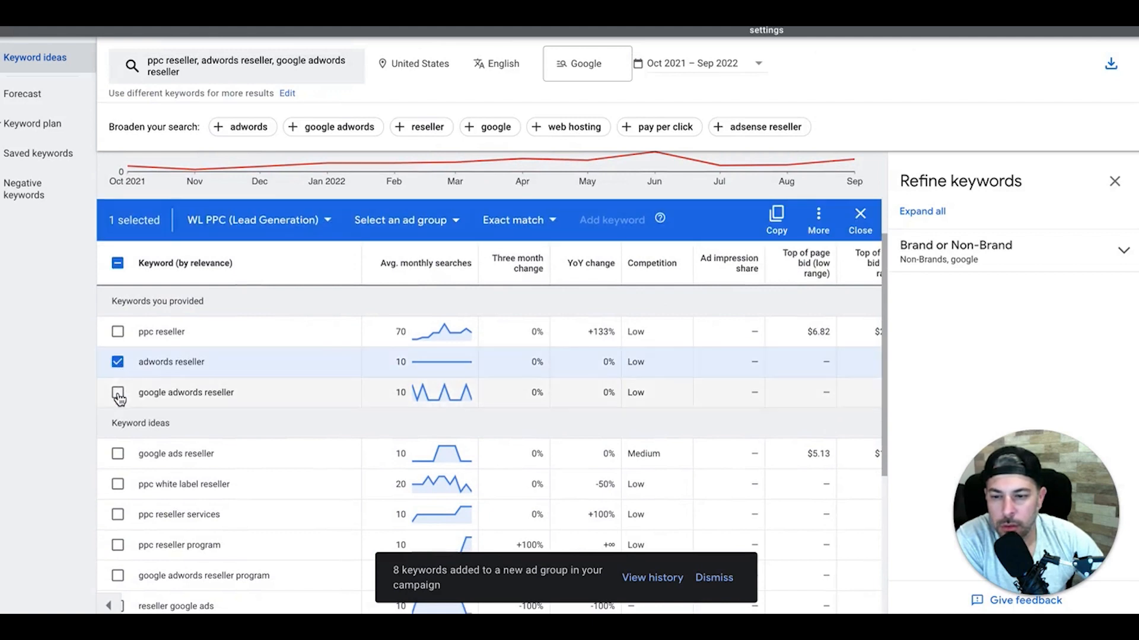
pyautogui.click(117, 392)
pyautogui.click(405, 224)
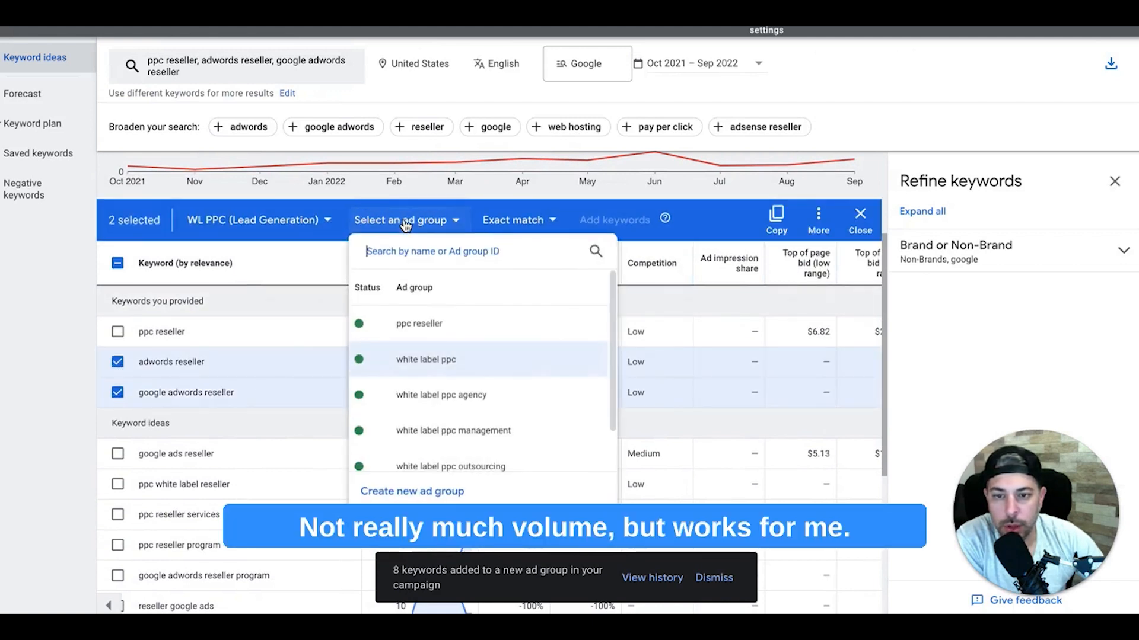
pyautogui.click(423, 337)
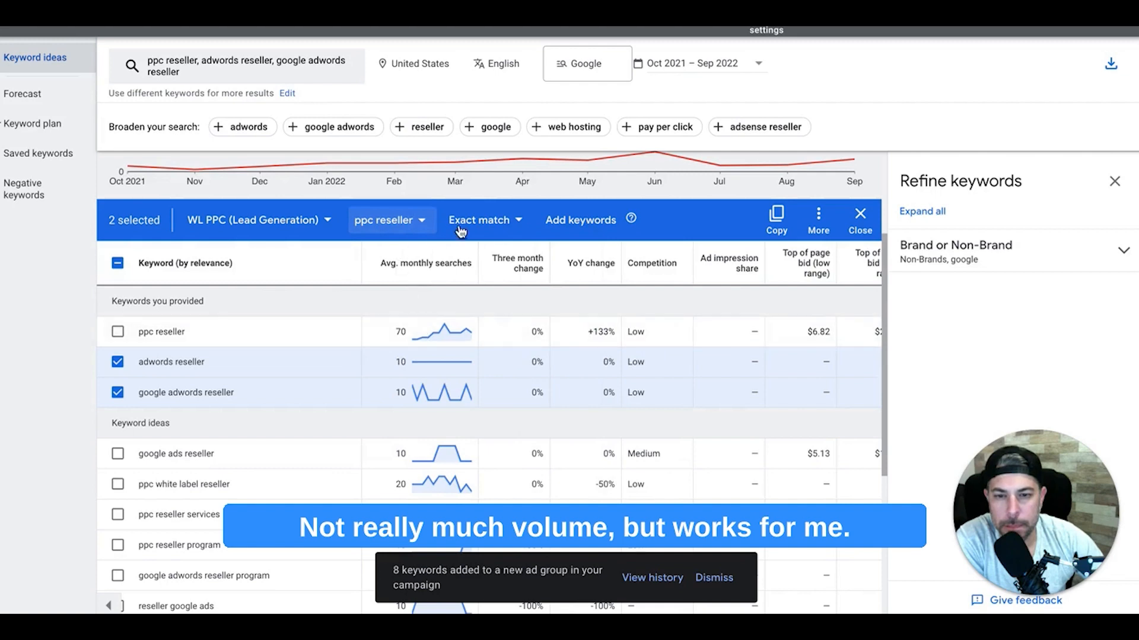
pyautogui.click(585, 219)
pyautogui.click(756, 330)
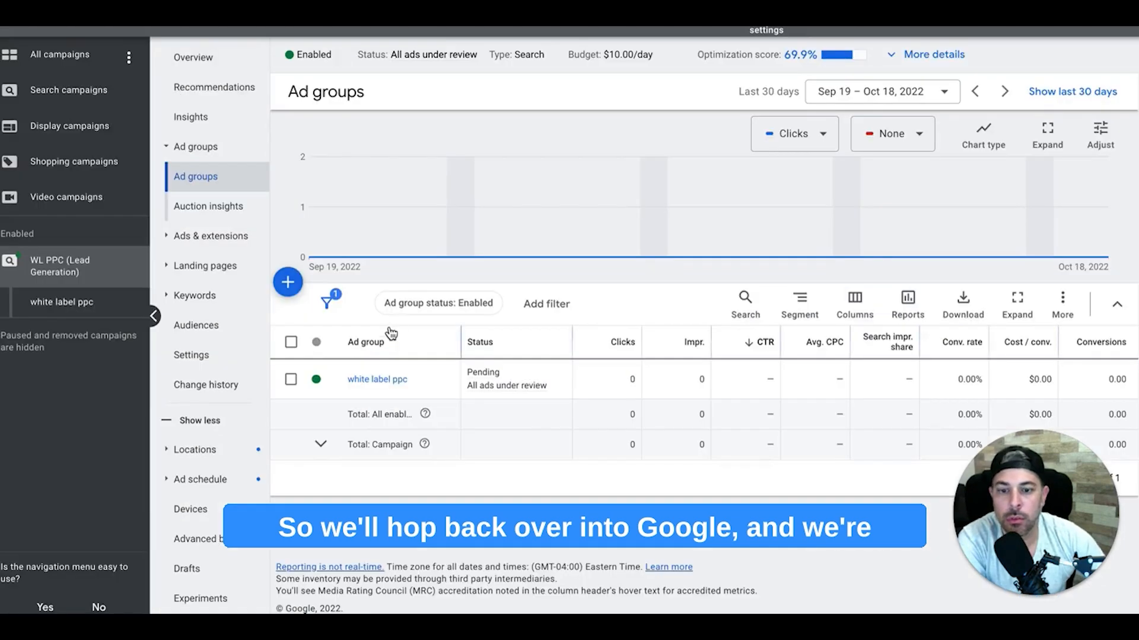
# Step: Refresh the WL PPC (Lead Generation) campaign's ad group list and open the ads of the white label ppc ad group
pyautogui.press('F5')
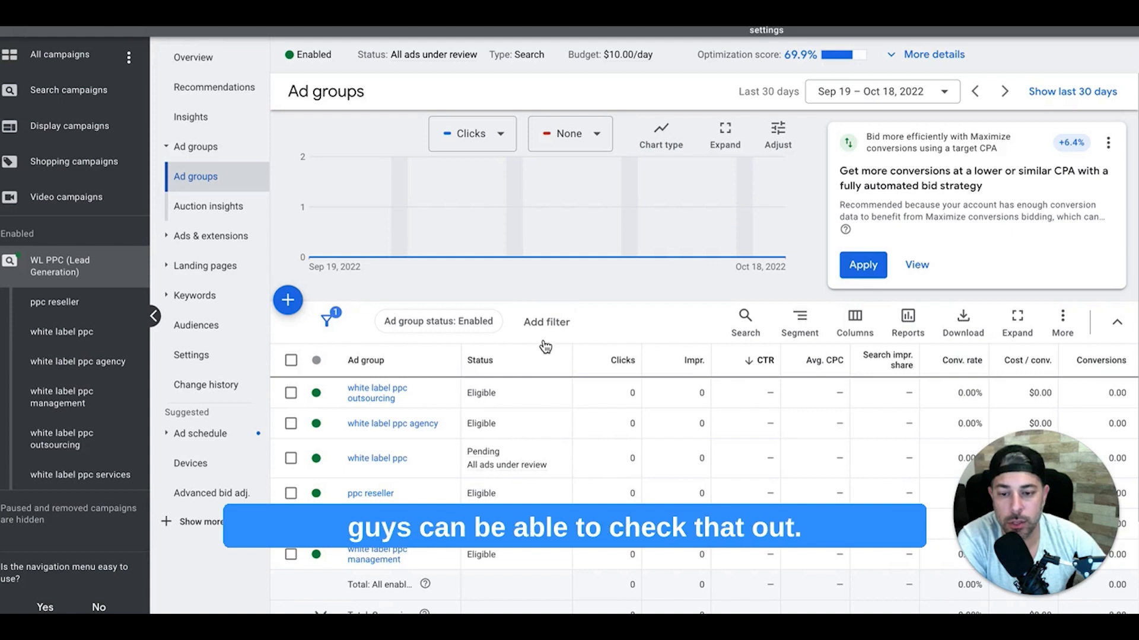
pyautogui.scroll(-1, 545, 347)
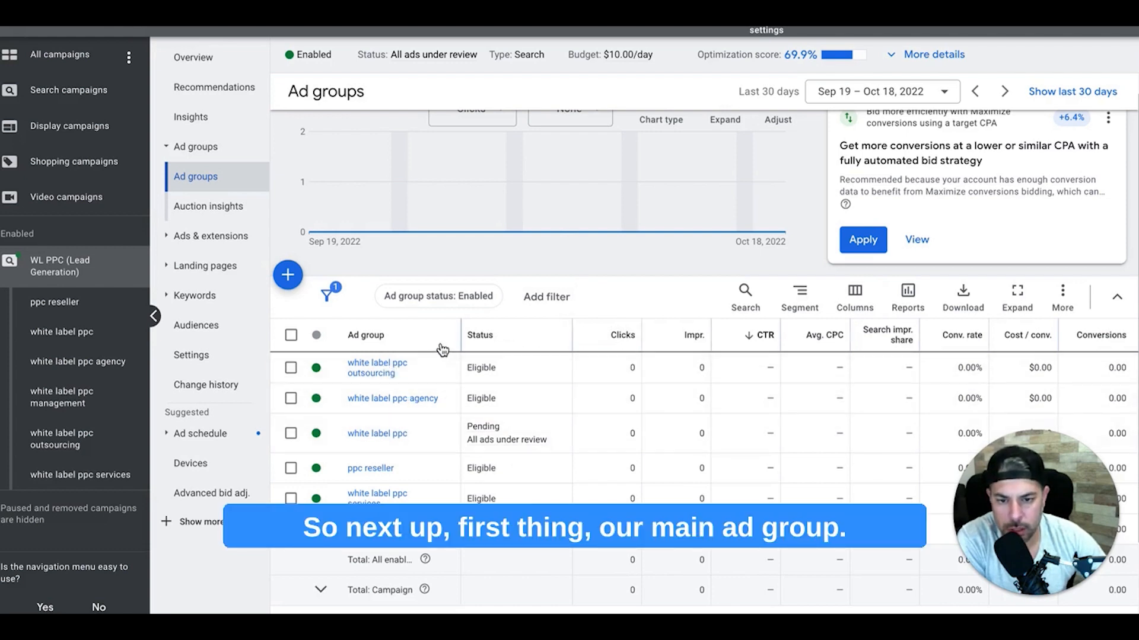
pyautogui.click(378, 433)
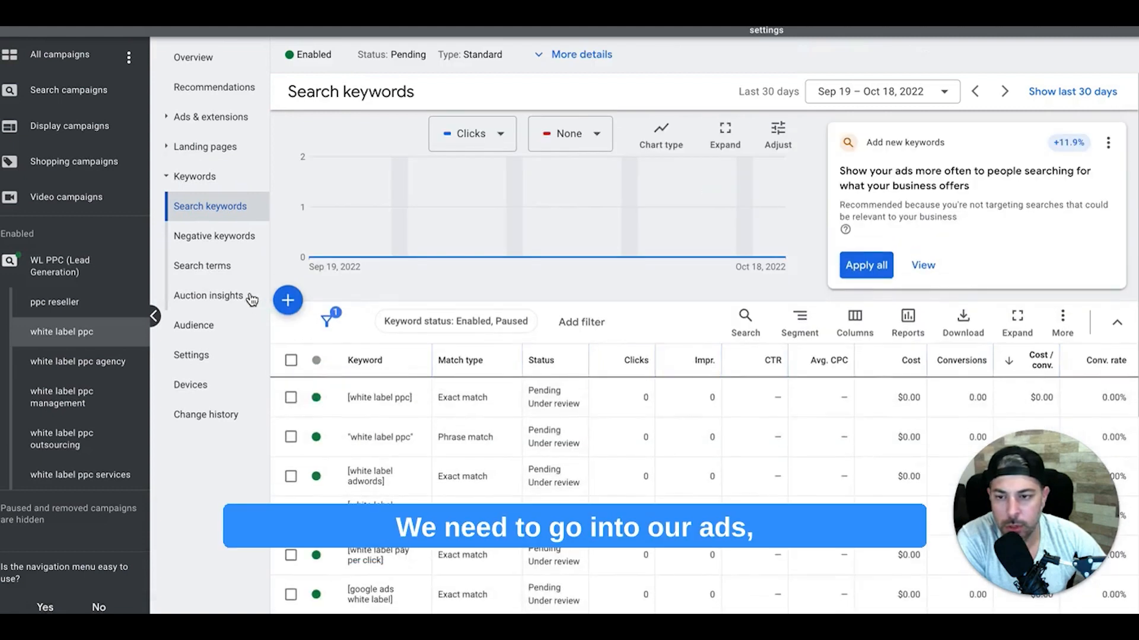
pyautogui.click(197, 118)
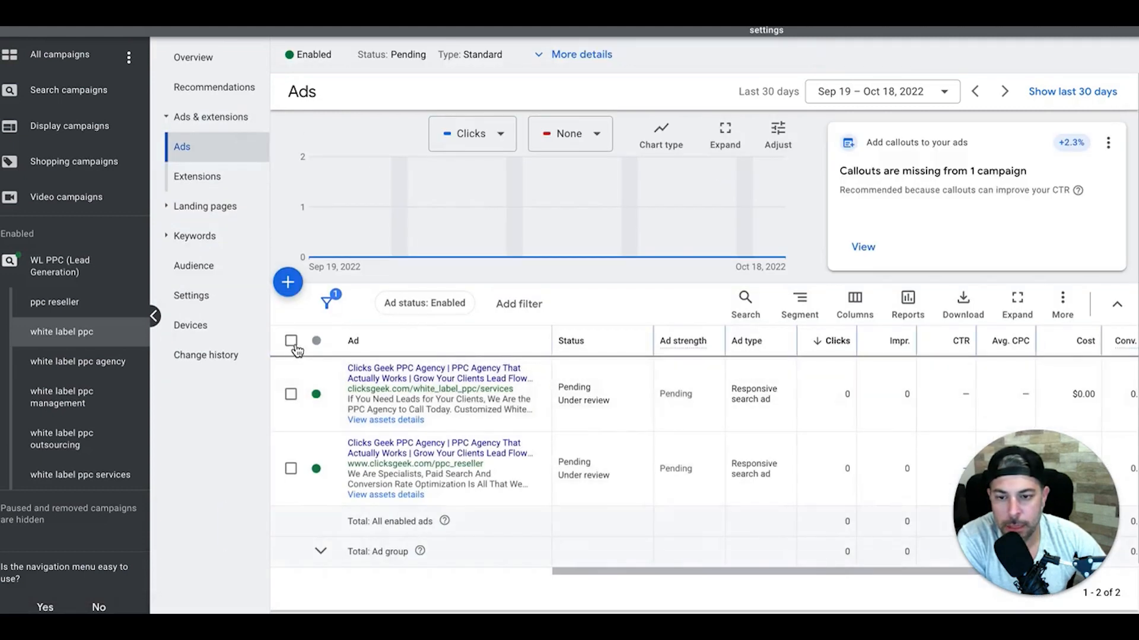
# Step: Copy both responsive search ads of the white label ppc ad group and clear the selection
pyautogui.click(291, 341)
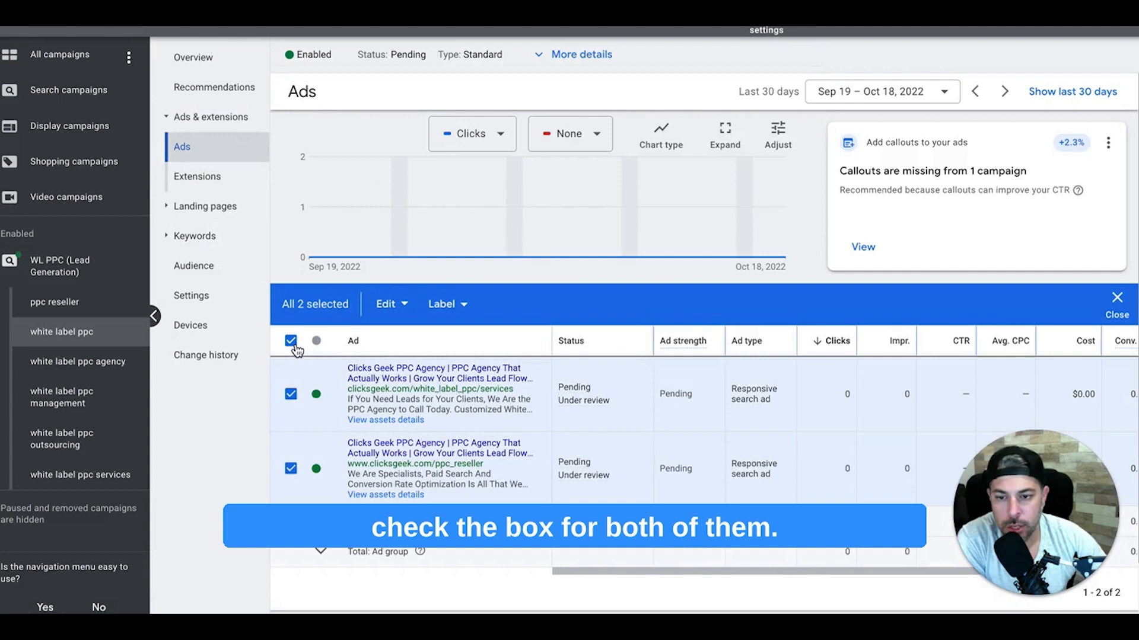
pyautogui.click(389, 304)
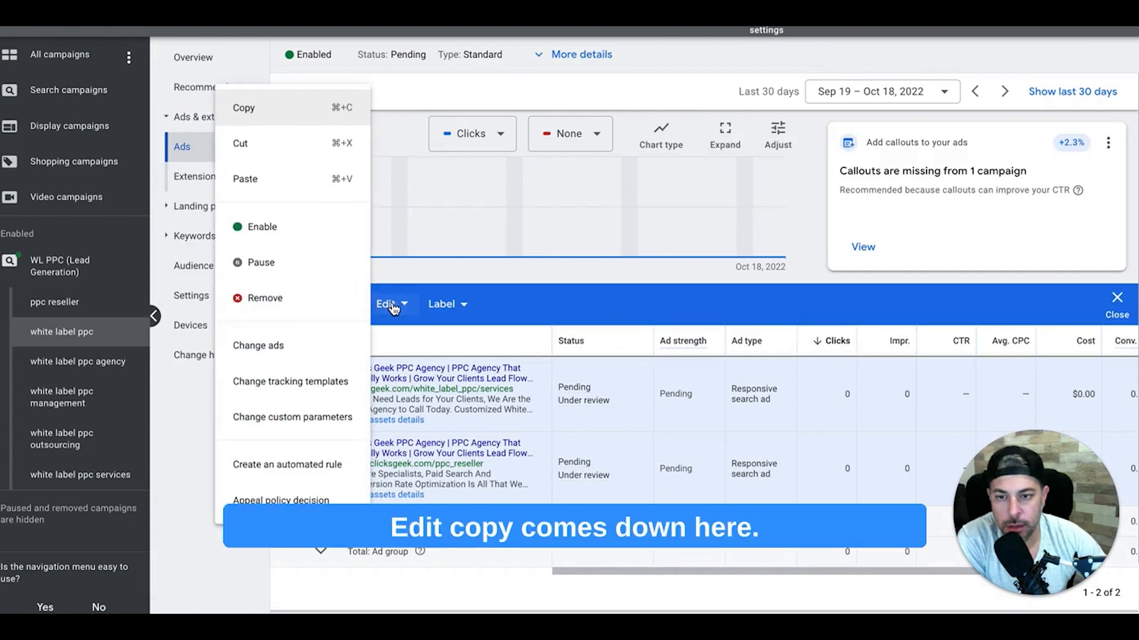
pyautogui.click(252, 123)
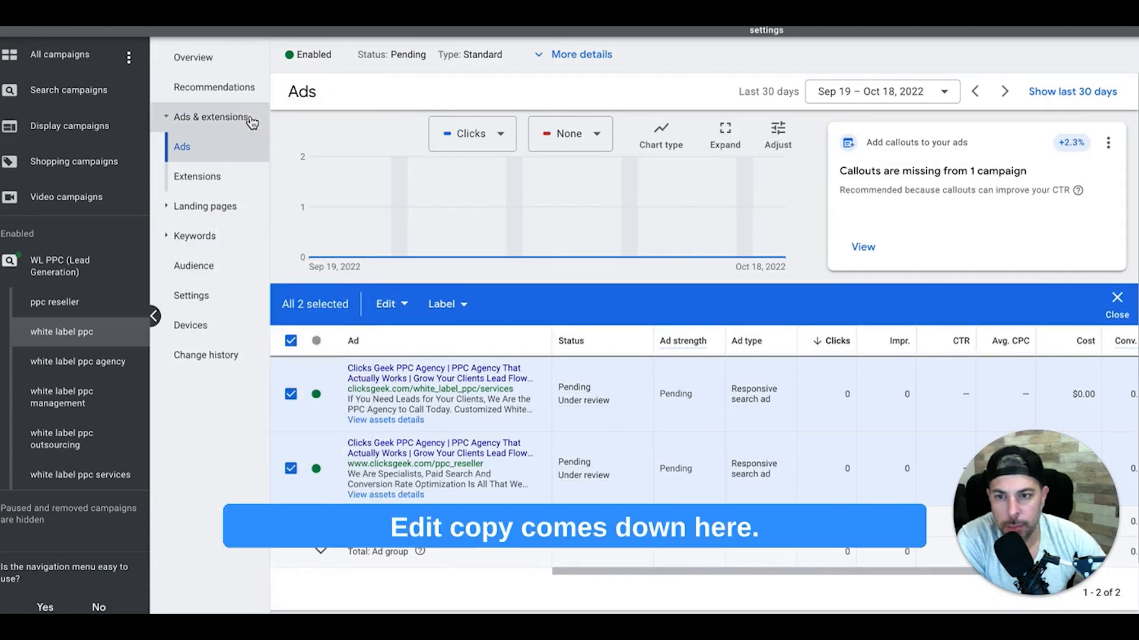
pyautogui.click(291, 345)
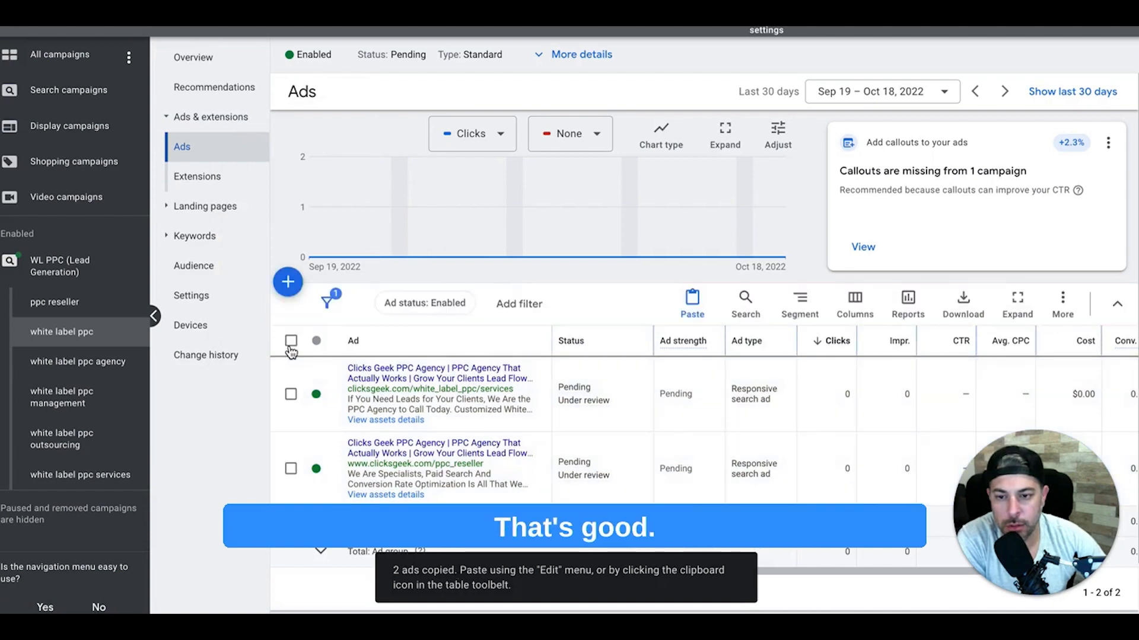
# Step: Return to the WL PPC (Lead Generation) campaign's ad groups and open the ads of the white label ppc agency ad group
pyautogui.click(60, 267)
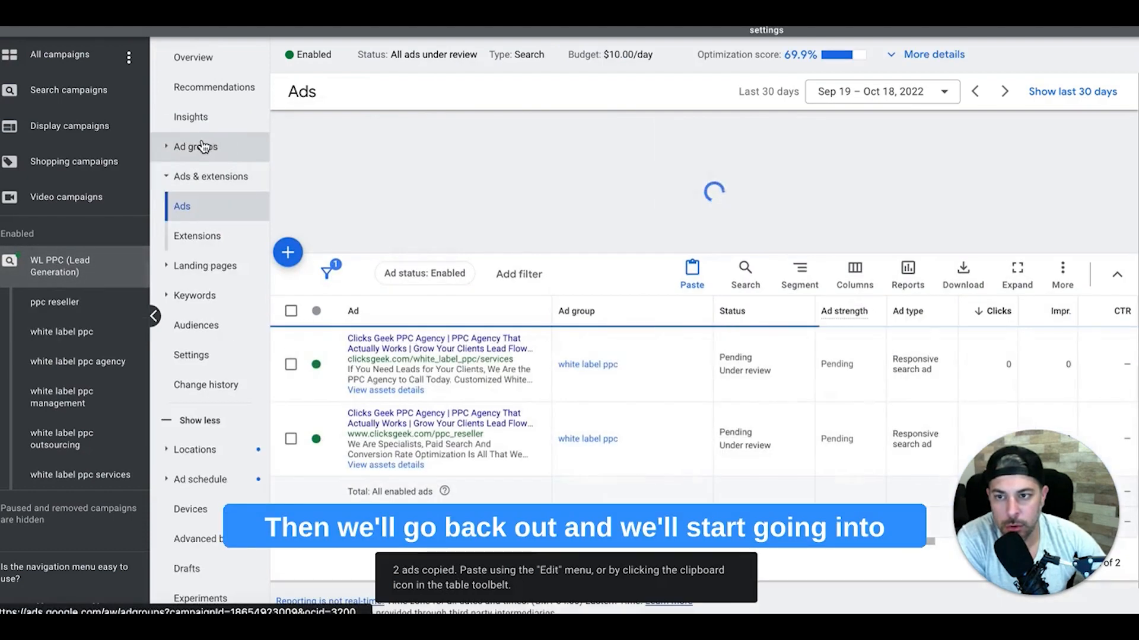
pyautogui.click(203, 147)
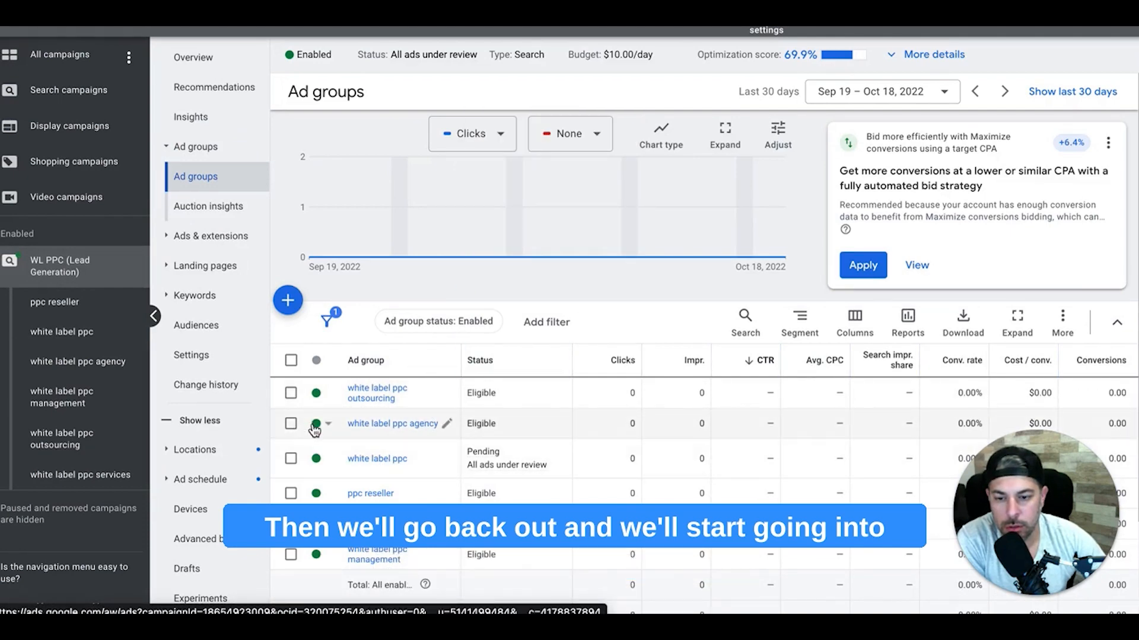
pyautogui.click(376, 423)
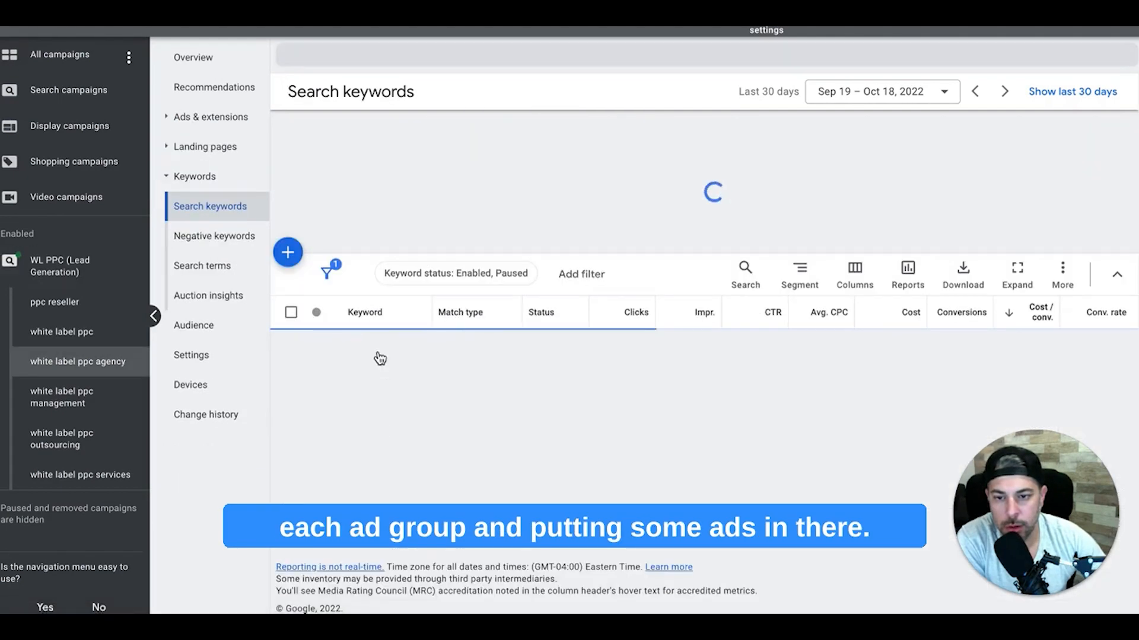
pyautogui.click(199, 118)
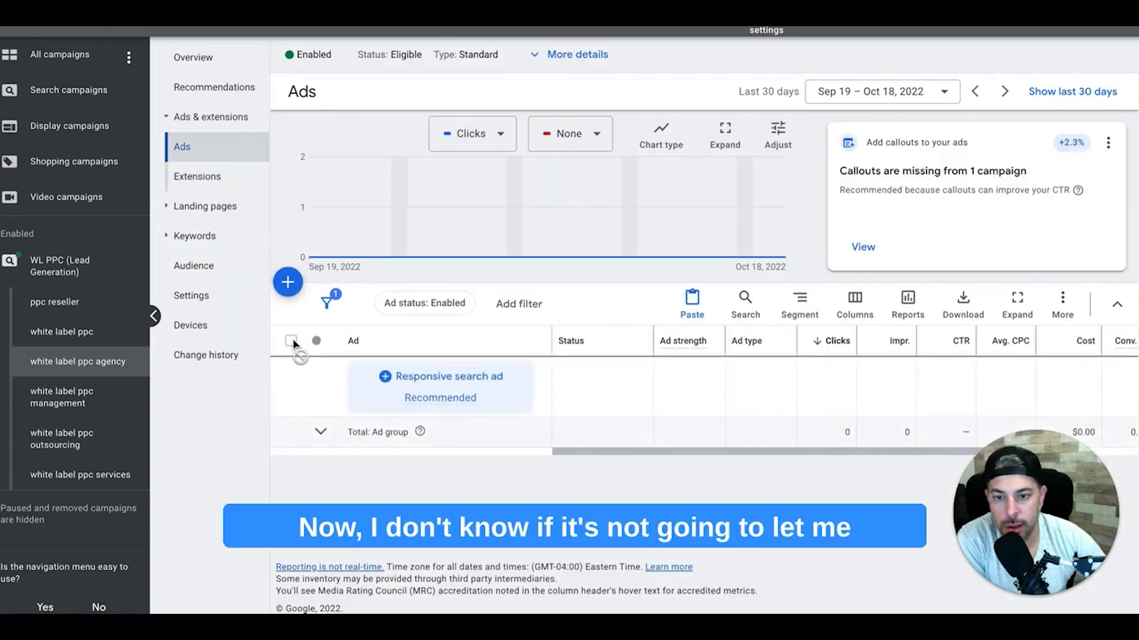
# Step: Start a responsive search ad for white label ppc agency with final URL clicksgeek.com and first display path "white label"
pyautogui.moveTo(426, 396)
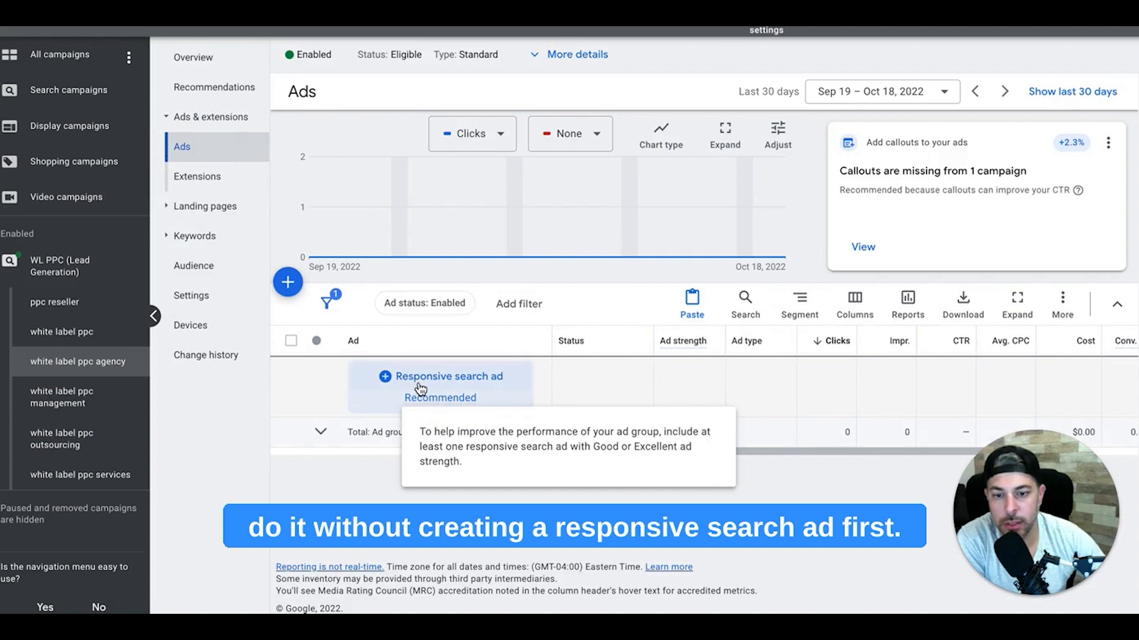
pyautogui.click(419, 377)
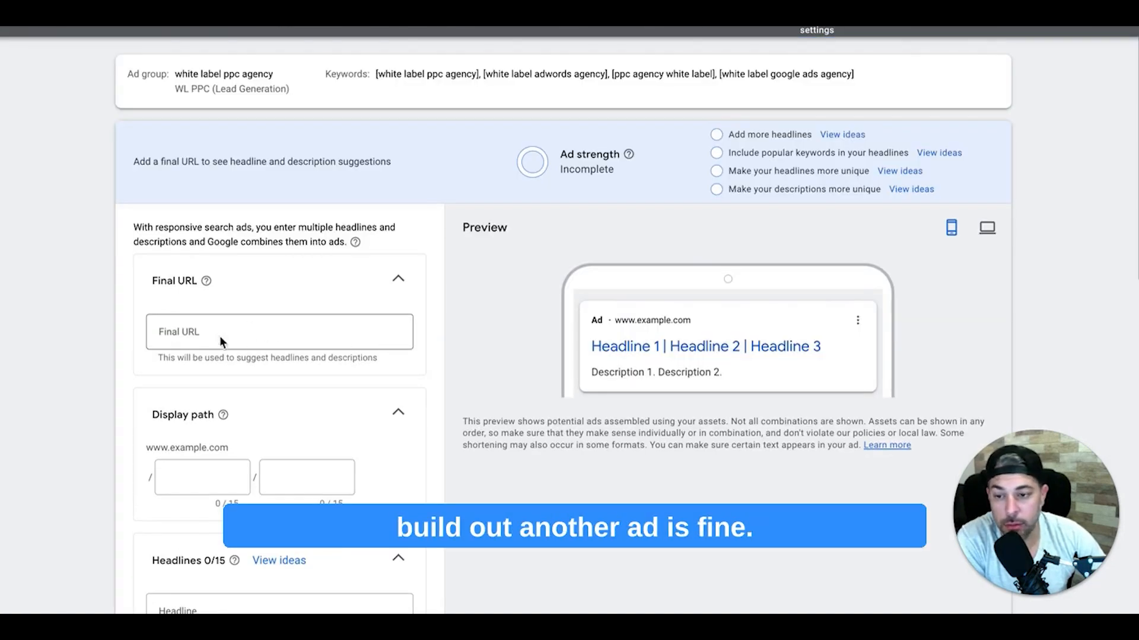
pyautogui.click(214, 334)
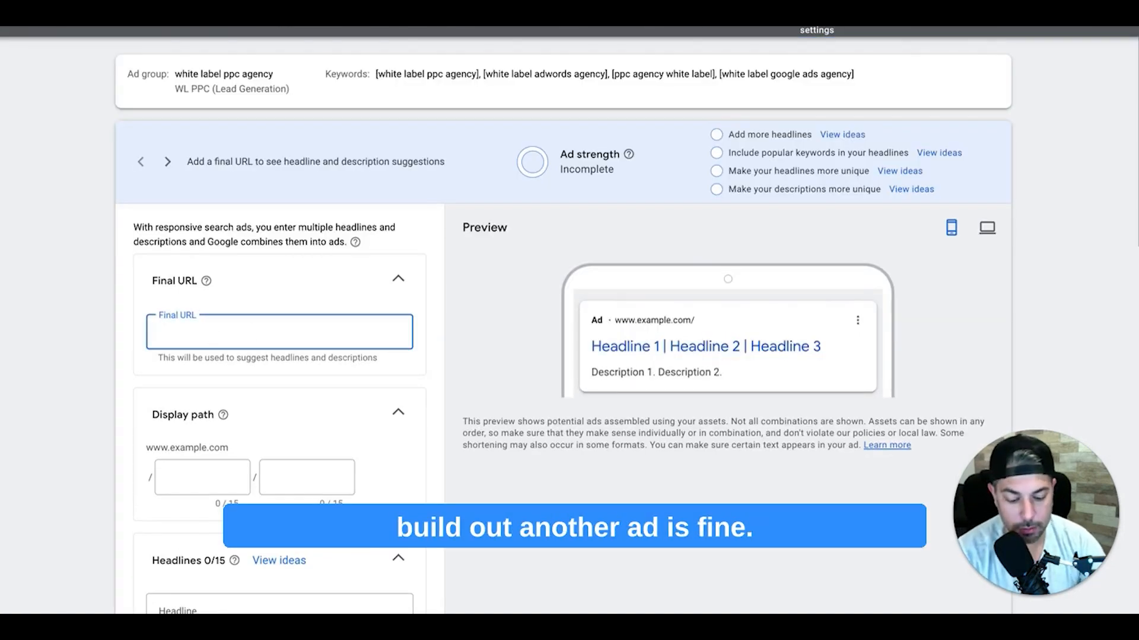
pyautogui.write('clicksgeek.com')
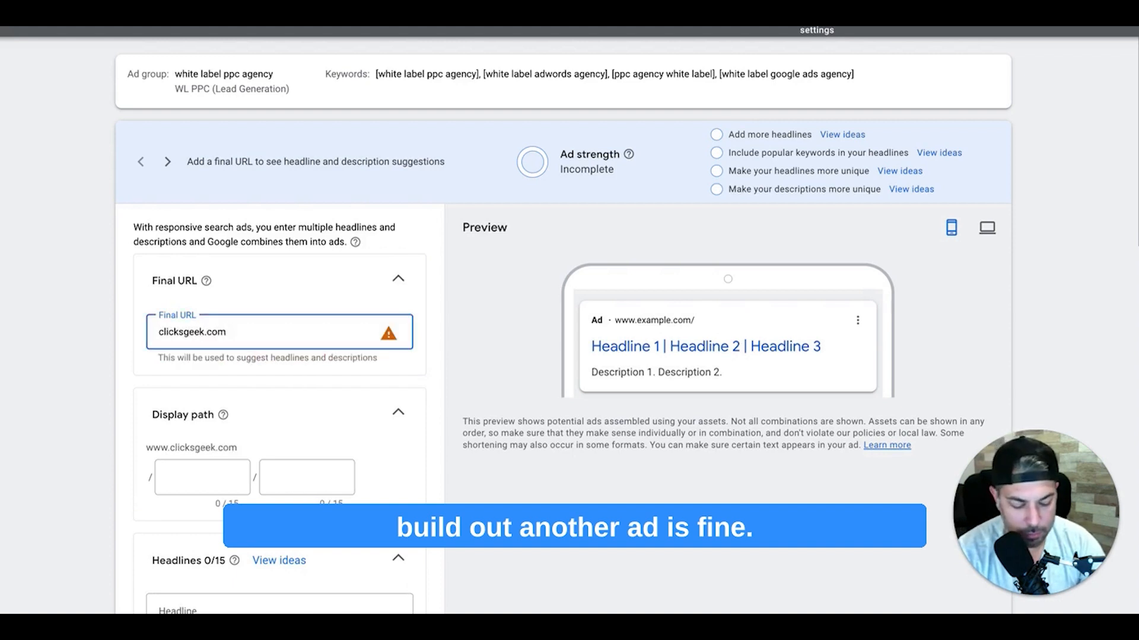
pyautogui.write('/whit')
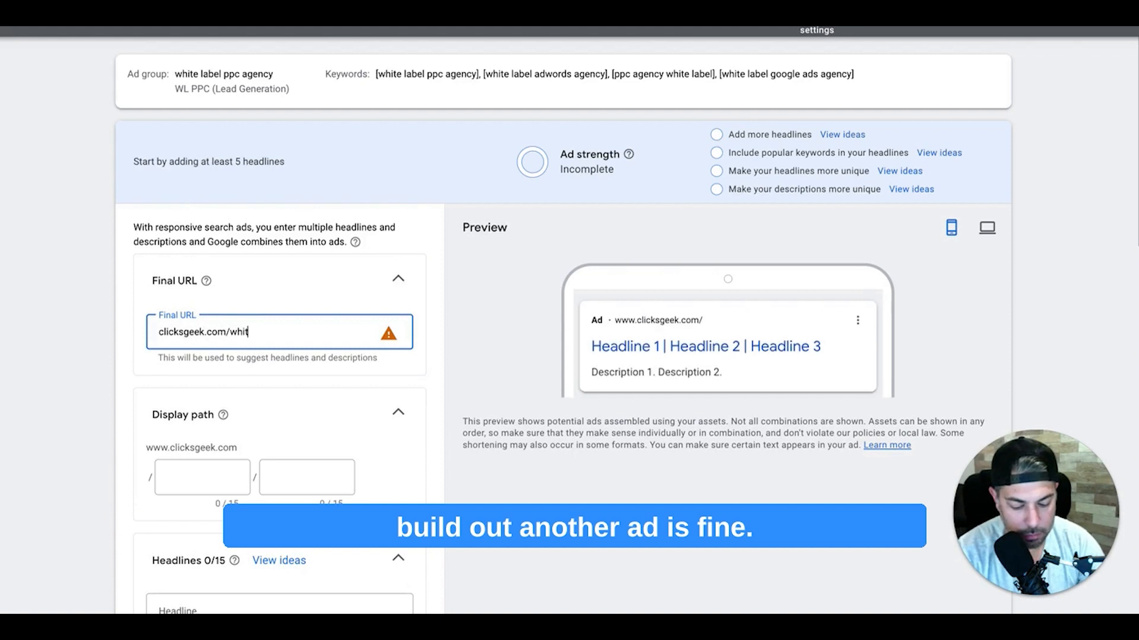
pyautogui.press('BackSpace')
pyautogui.press('BackSpace')
pyautogui.press('BackSpace')
pyautogui.press('BackSpace')
pyautogui.press('BackSpace')
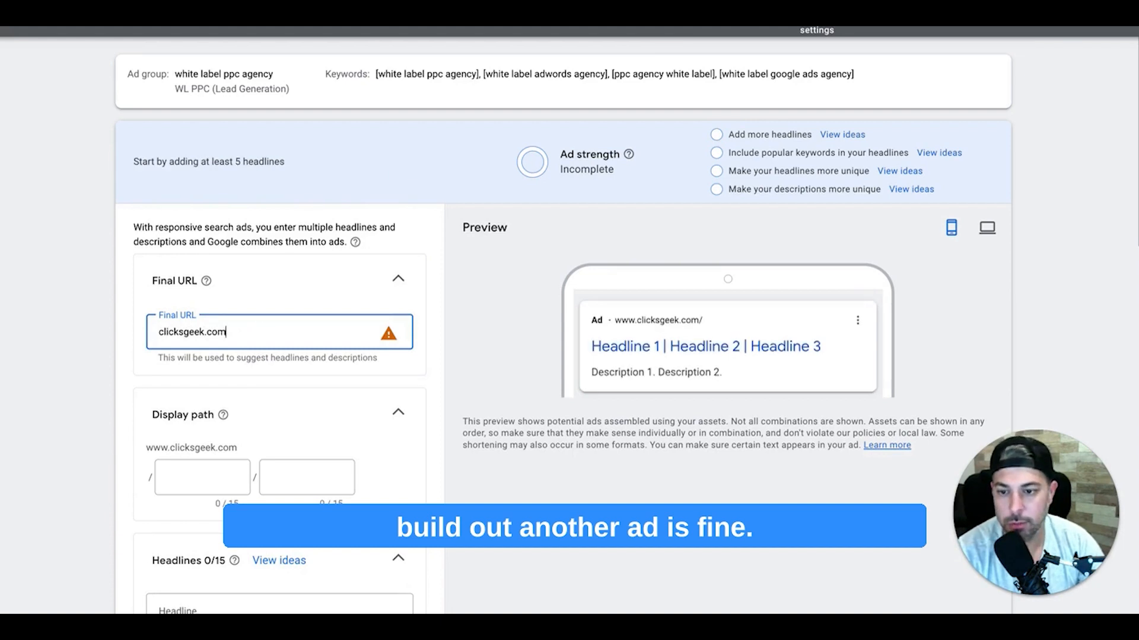
pyautogui.click(199, 478)
pyautogui.write('white label')
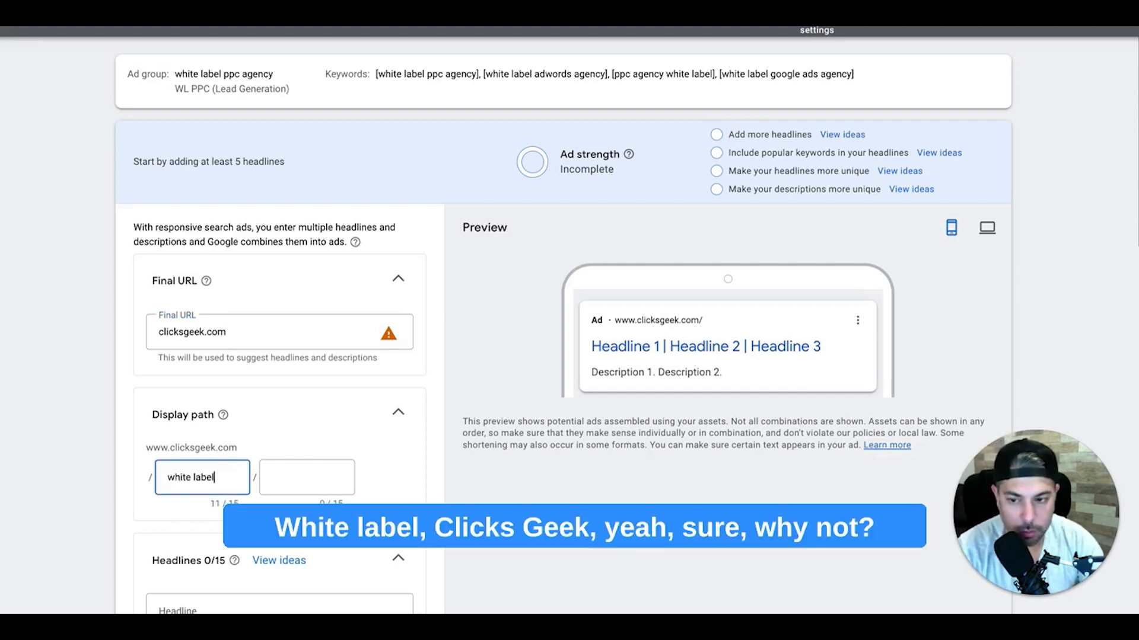
# Step: Fill the first three headlines with the suggestions Clicks Geek, PPC Agency That Actually Works and U.S. Based PPC Agency
pyautogui.scroll(-4, 569, 356)
pyautogui.click(182, 344)
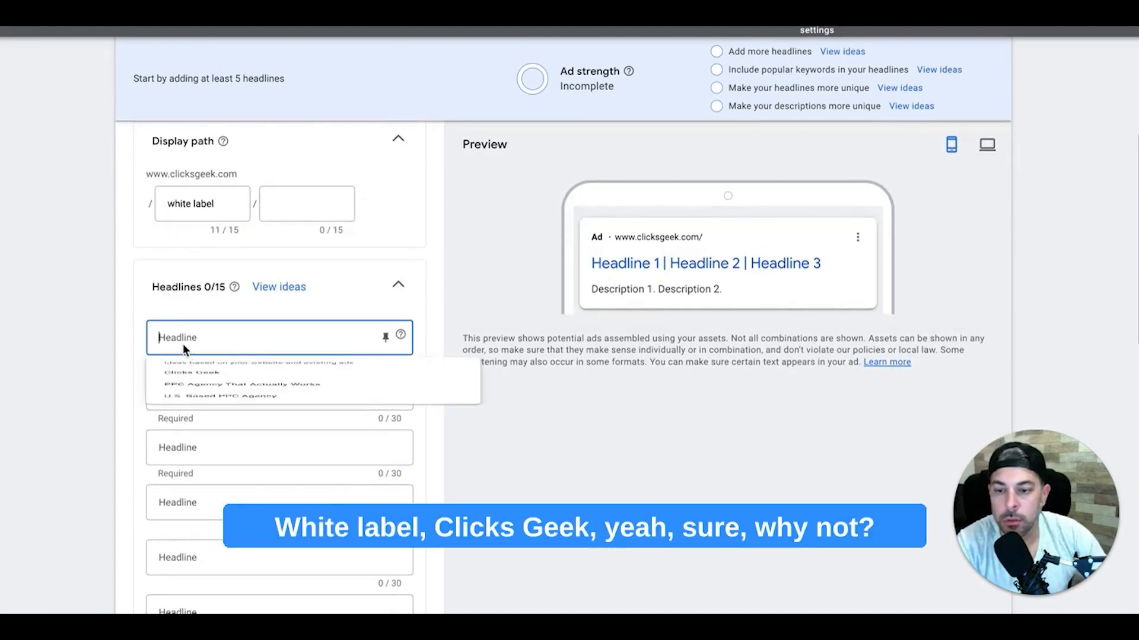
pyautogui.click(179, 402)
pyautogui.click(185, 405)
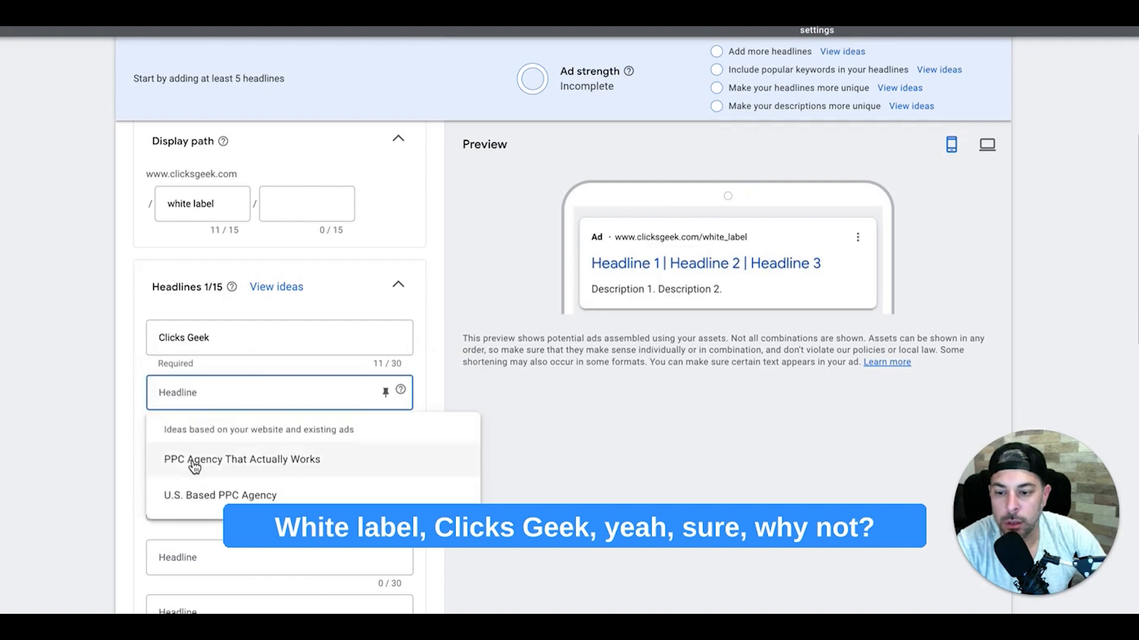
pyautogui.click(190, 464)
pyautogui.click(186, 457)
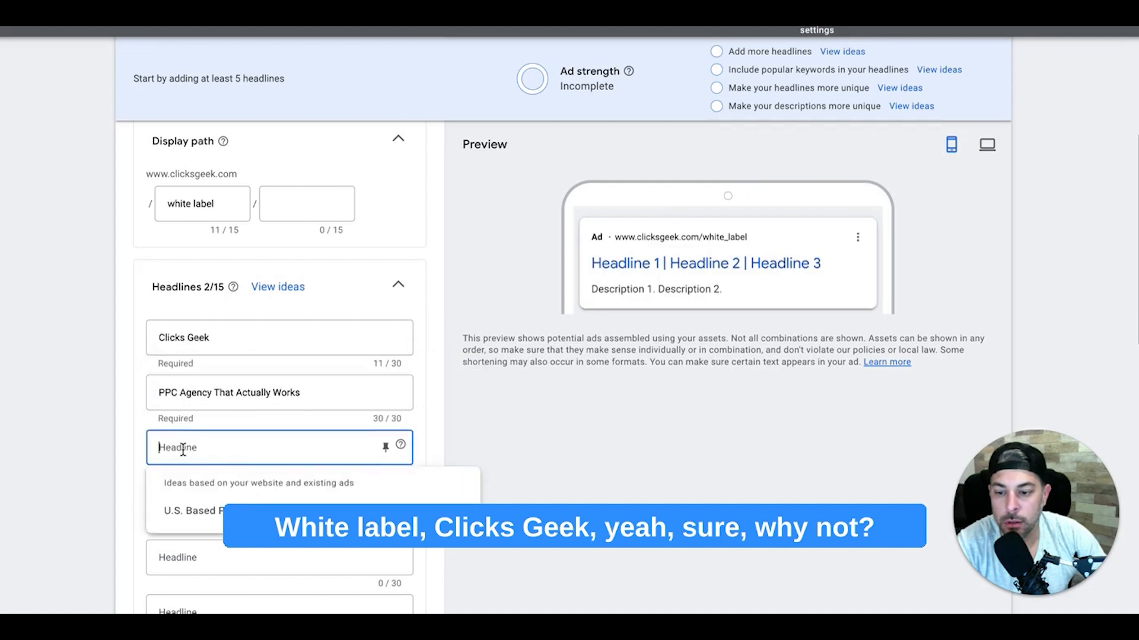
pyautogui.click(160, 514)
# Step: Fill both required descriptions with the suggestions starting "If you need leads from Google Ads" and "Google Ads Management. White Label PPC Services."
pyautogui.scroll(-10, 111, 386)
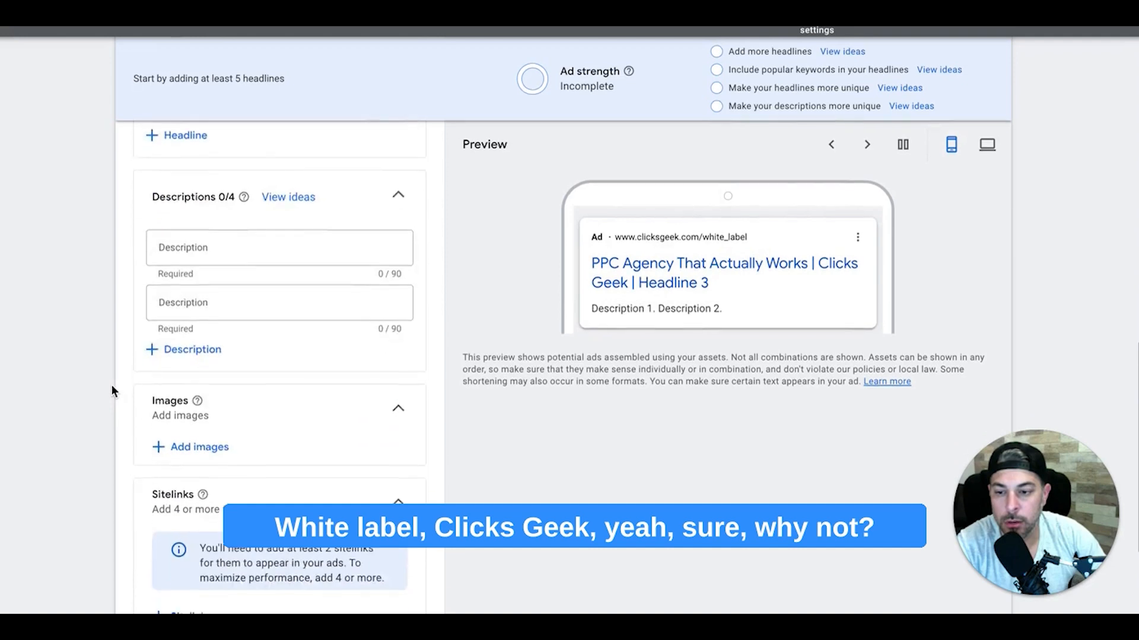
pyautogui.click(173, 204)
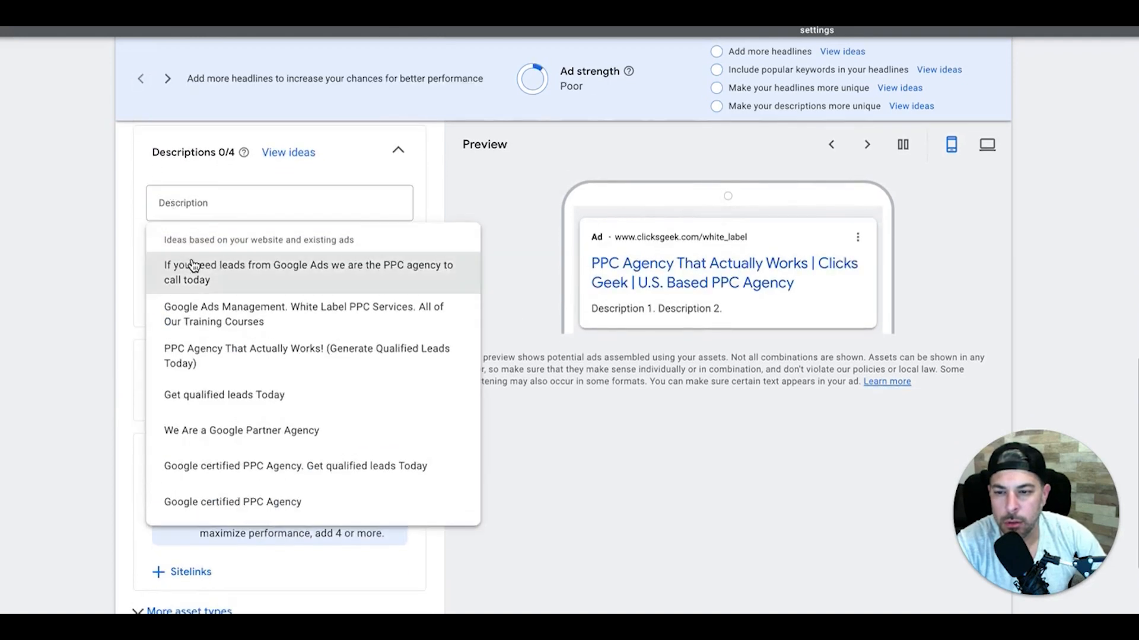
pyautogui.click(191, 261)
pyautogui.click(190, 258)
pyautogui.click(196, 328)
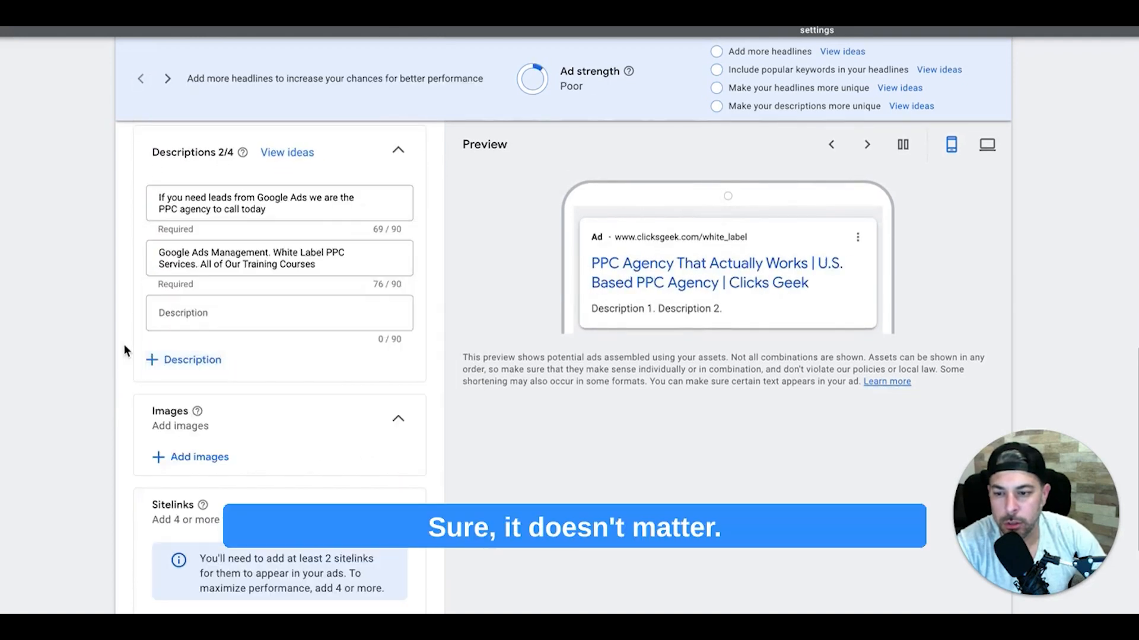
# Step: Save the responsive search ad with its two descriptions
pyautogui.scroll(-3, 124, 344)
pyautogui.click(157, 553)
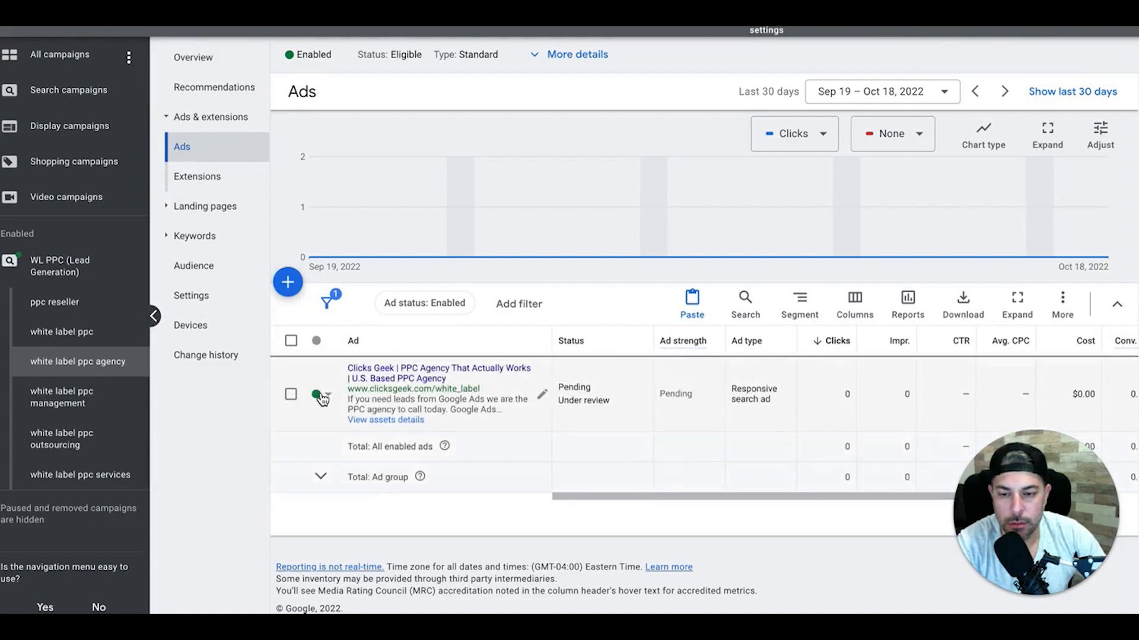
# Step: Paste the copied ads into the white label ppc agency ad group, without pausing them or creating duplicates
pyautogui.click(290, 341)
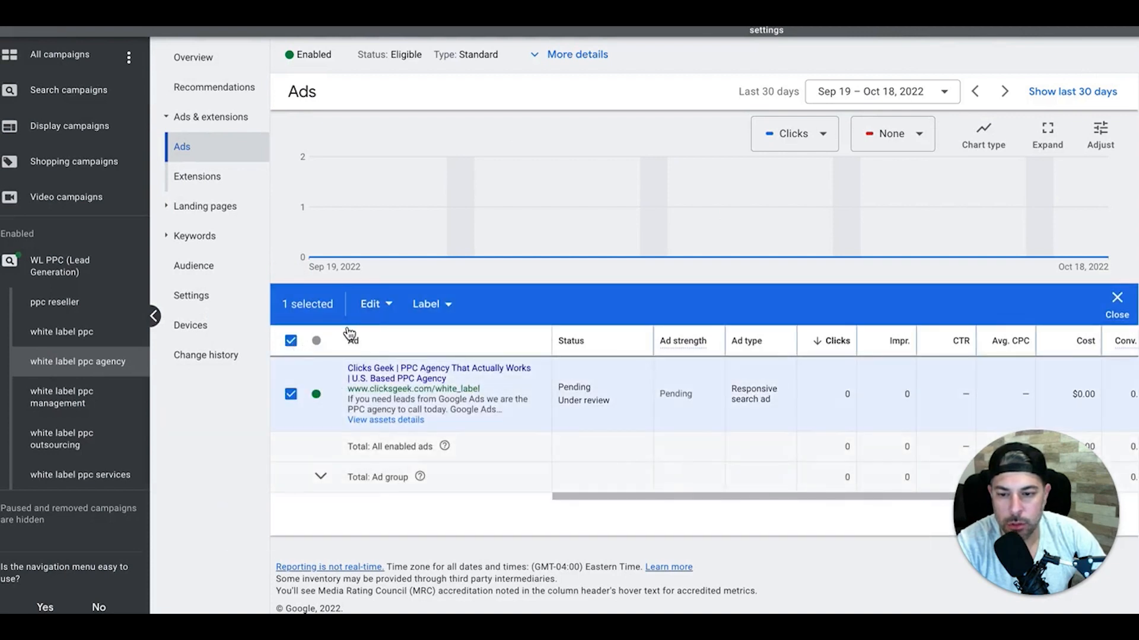
pyautogui.click(289, 342)
pyautogui.click(289, 342)
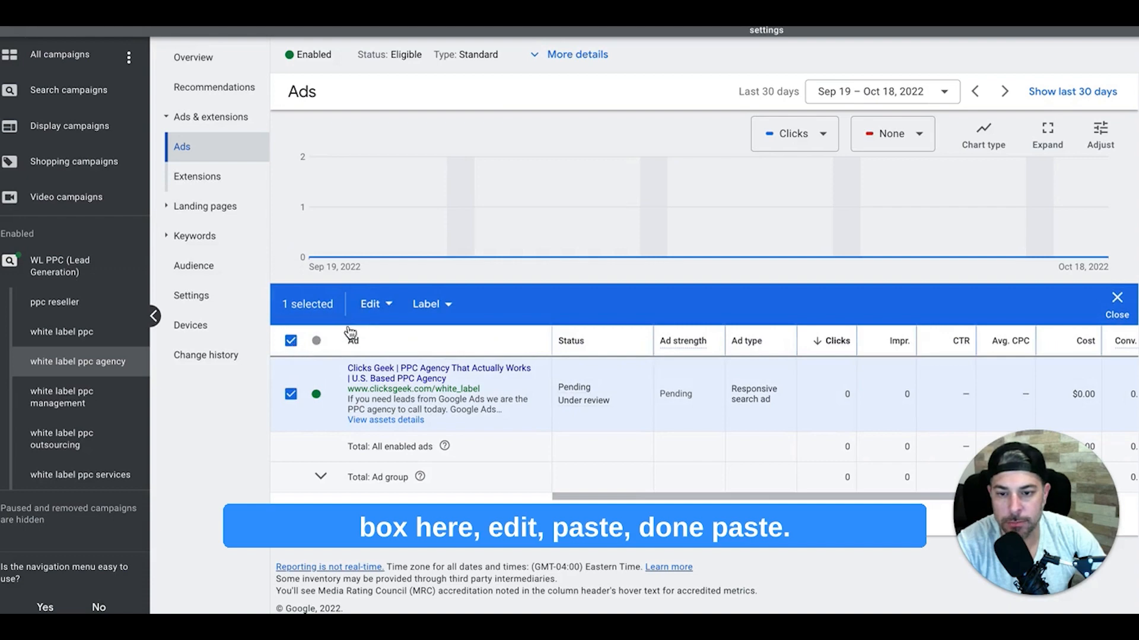
pyautogui.click(383, 305)
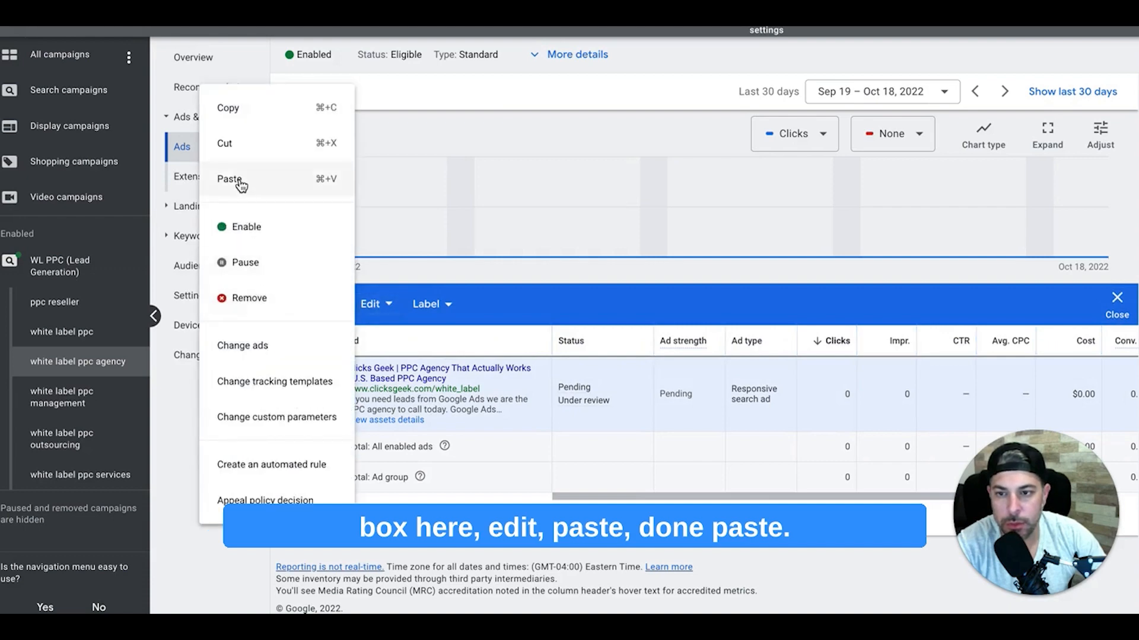
pyautogui.click(244, 182)
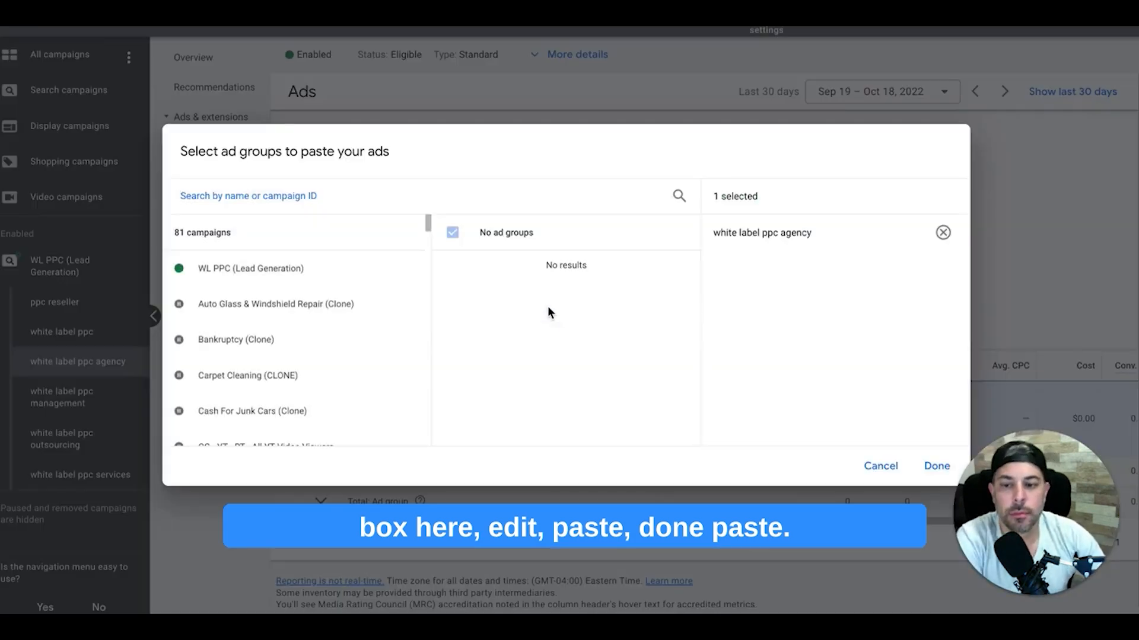
pyautogui.click(936, 466)
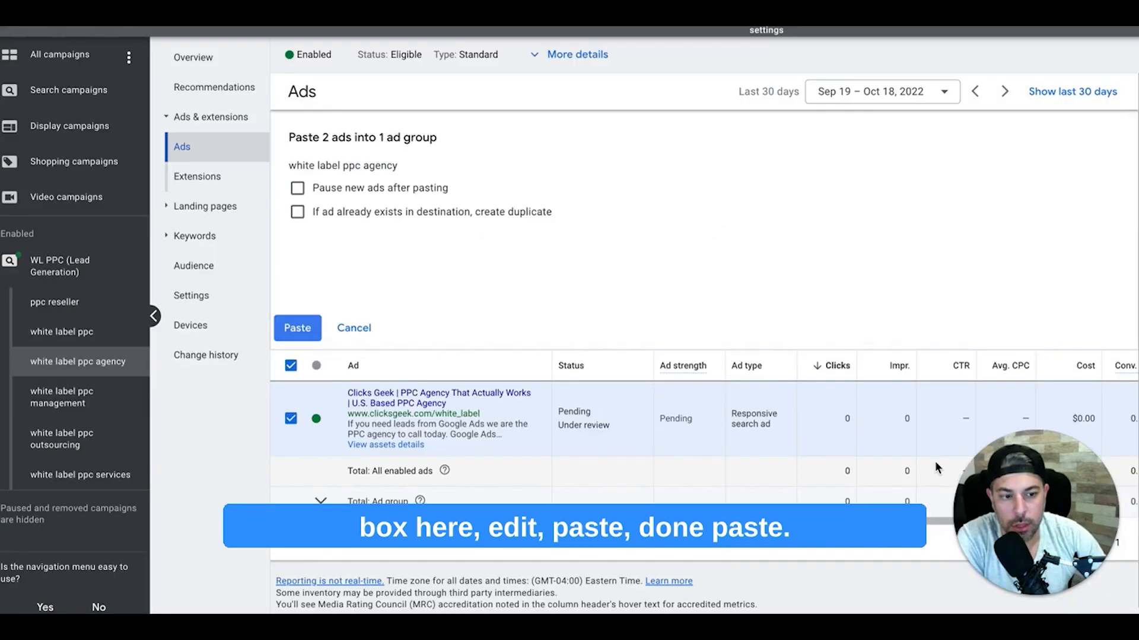
pyautogui.click(307, 335)
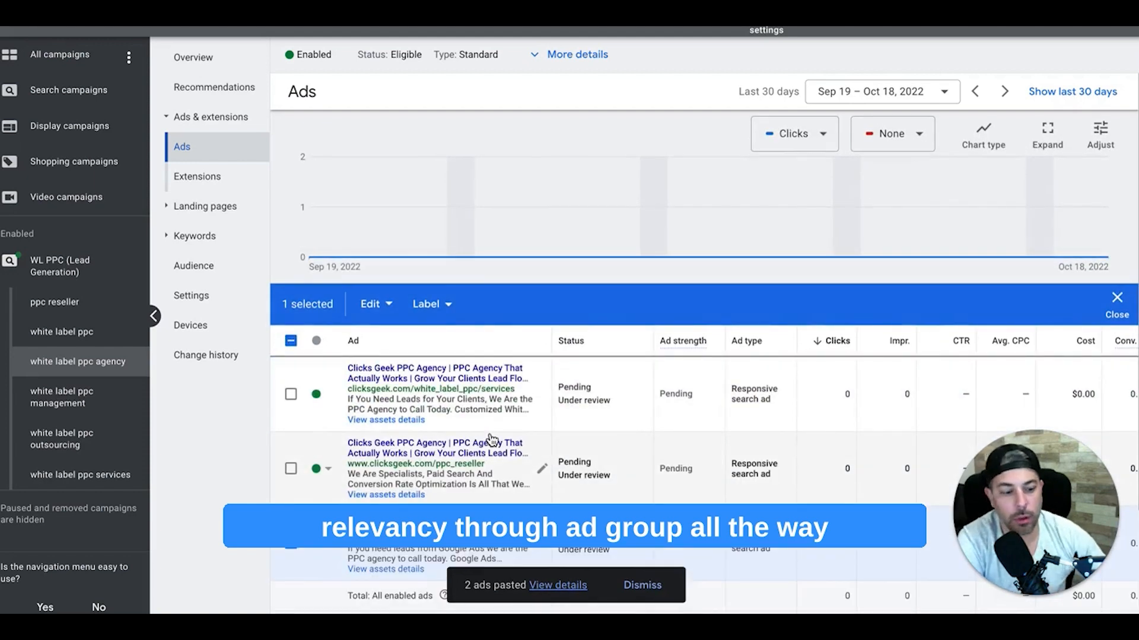
# Step: Deselect the original ad below the two pasted ones and change its status in the ads list
pyautogui.click(292, 548)
pyautogui.click(326, 551)
pyautogui.click(336, 555)
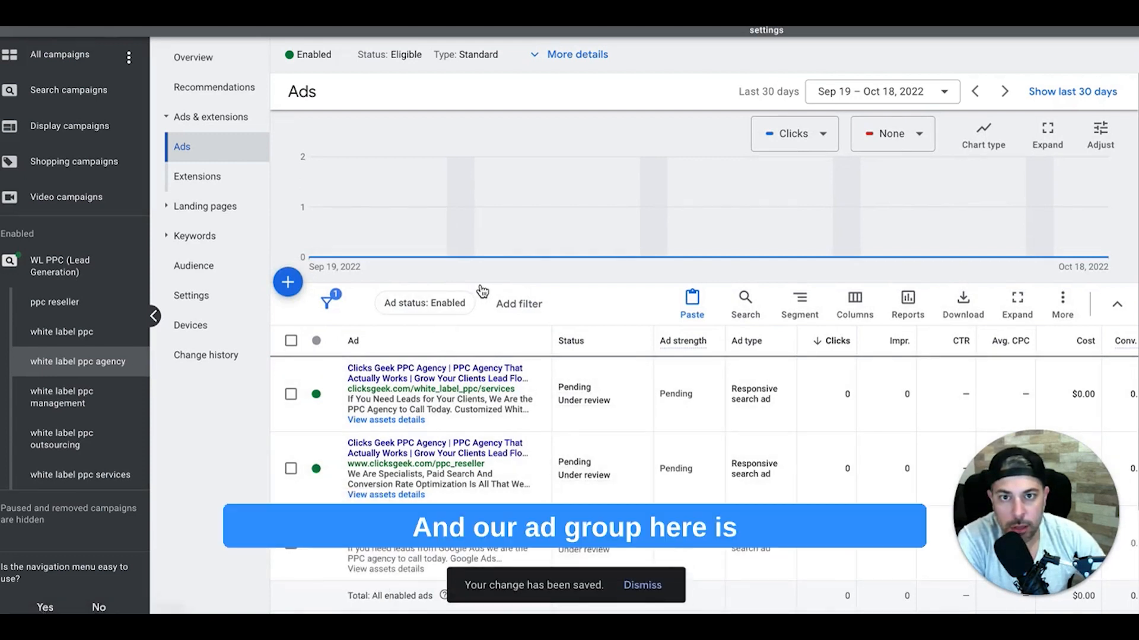
# Step: Open the pasted ad with the white_label_ppc/services path for editing and set its second display path to "agency"
pyautogui.moveTo(538, 54)
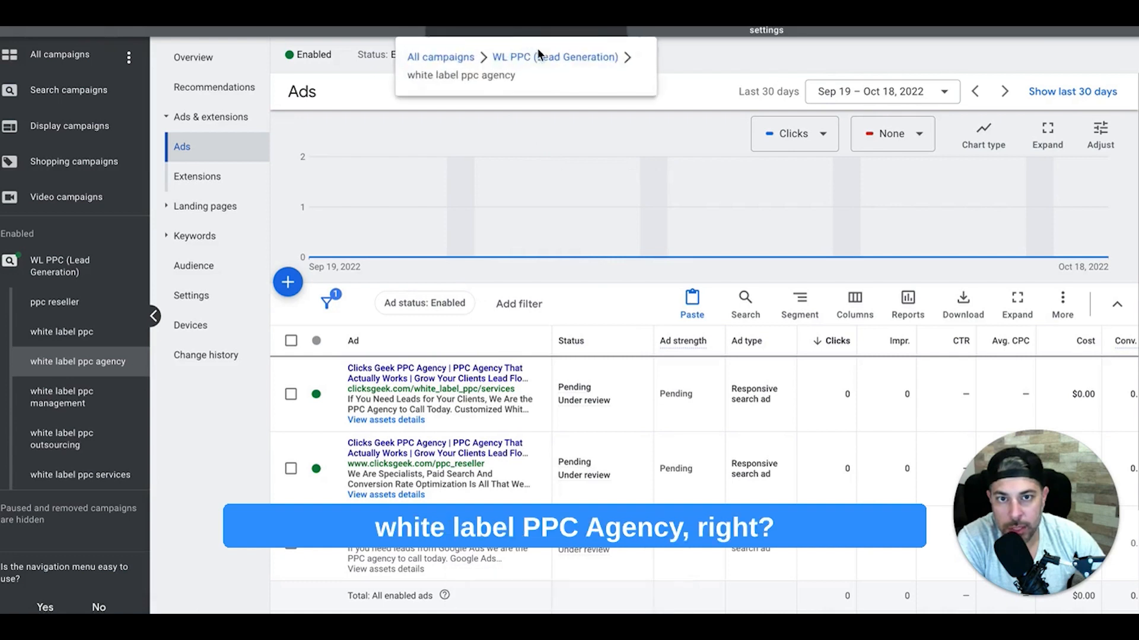
pyautogui.click(542, 393)
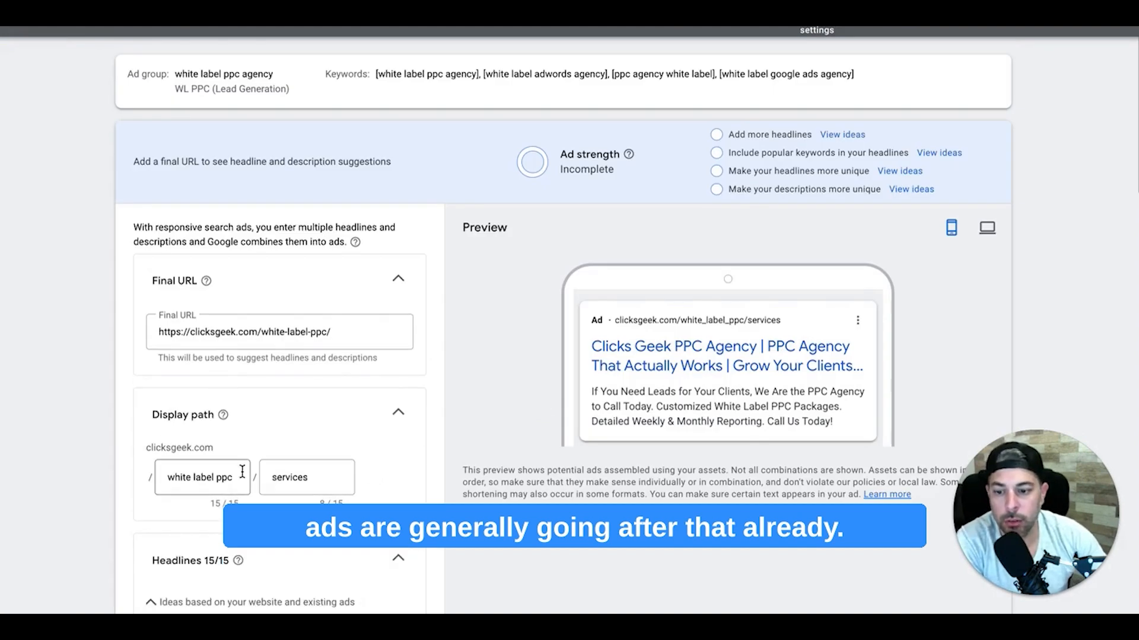
pyautogui.doubleClick(290, 477)
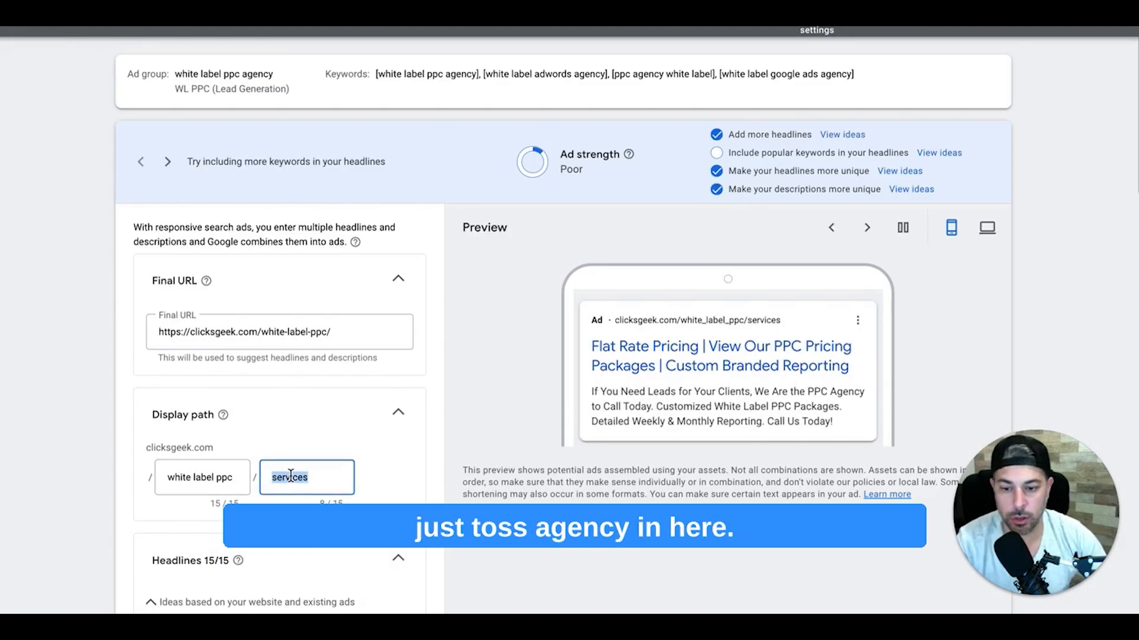
pyautogui.write('agency')
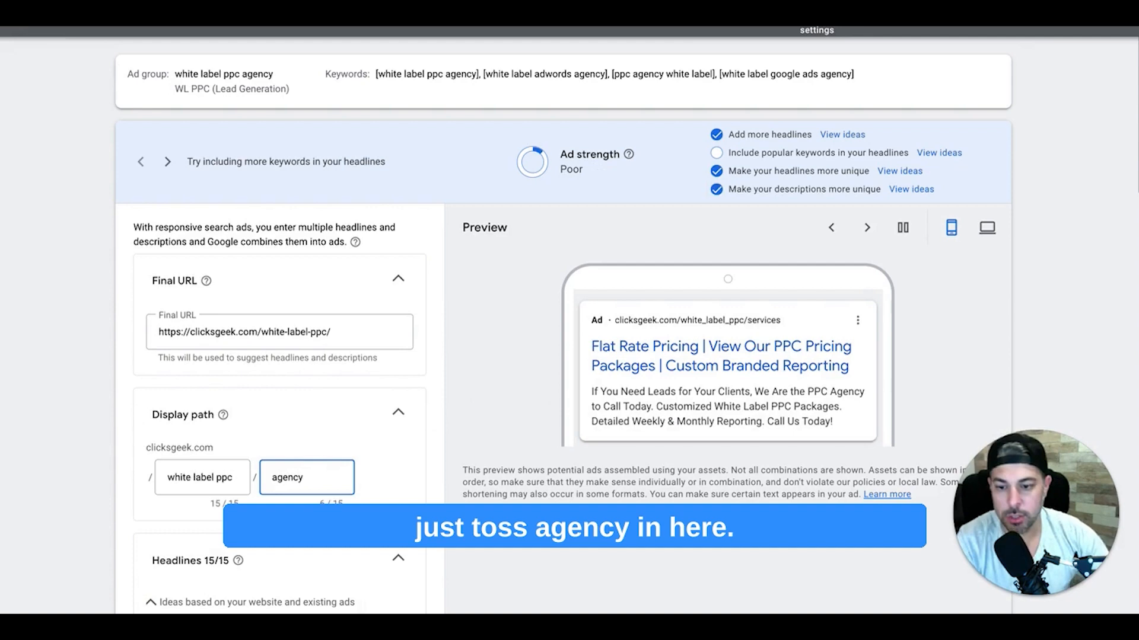
# Step: Review the ad's headlines, final URL and ad strength suggestions against the ad group's keywords
pyautogui.scroll(-1, 291, 477)
pyautogui.scroll(-4, 255, 430)
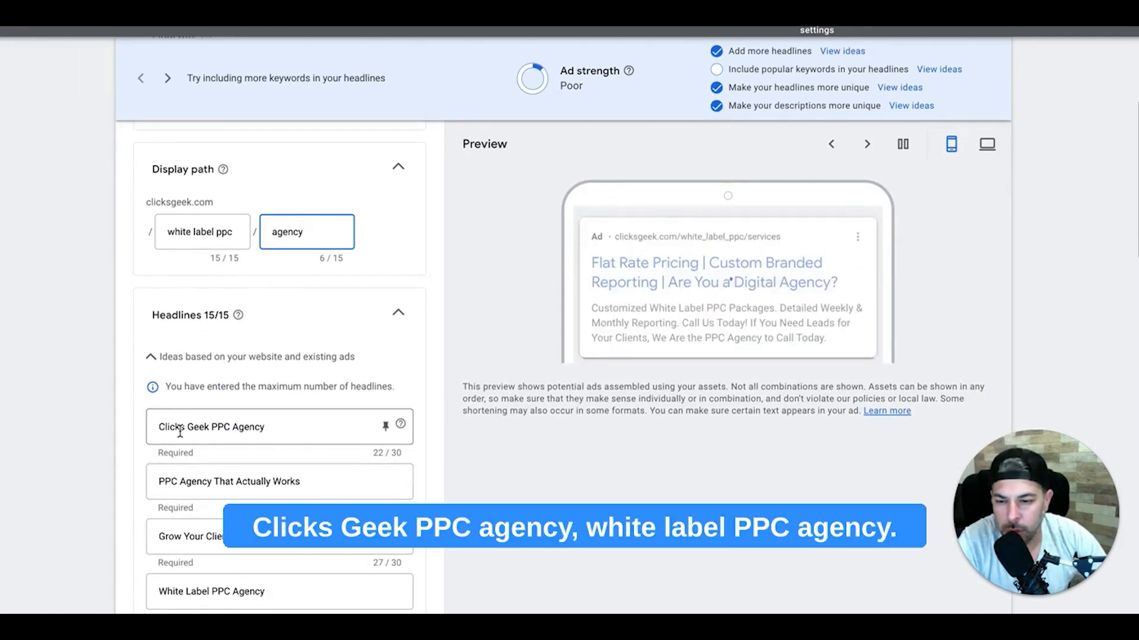
pyautogui.scroll(-3, 138, 453)
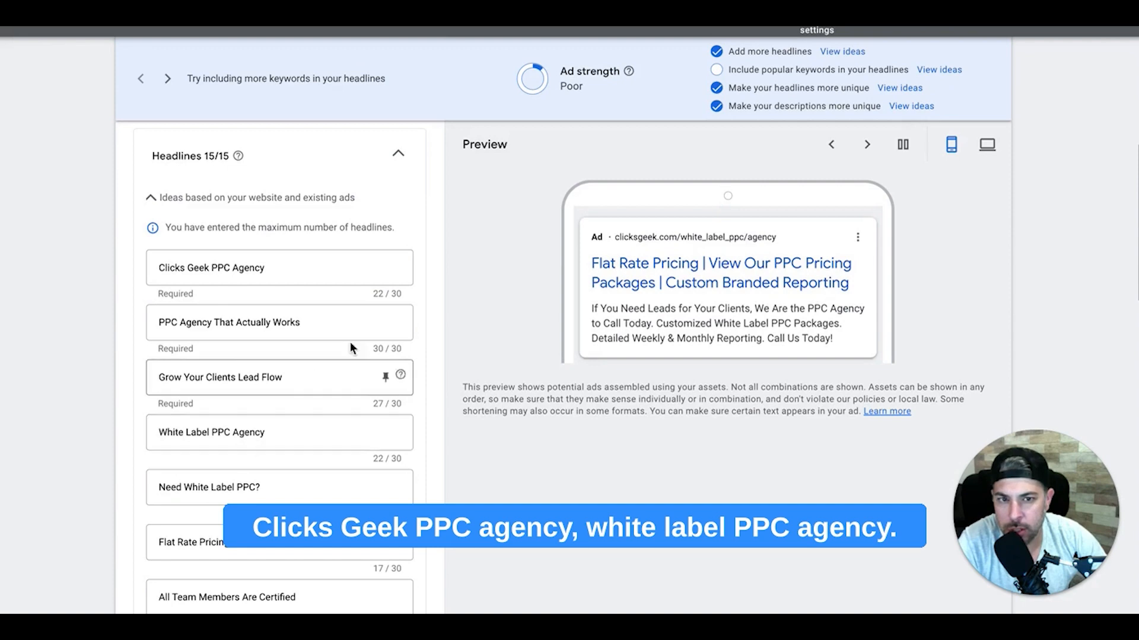
pyautogui.scroll(-2, 359, 332)
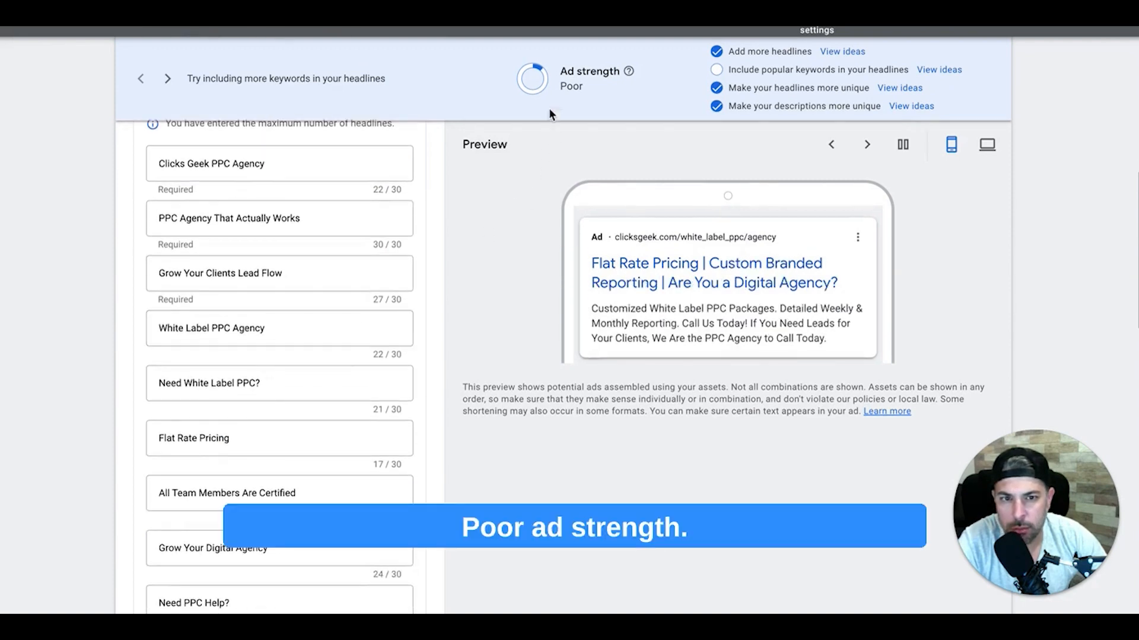
pyautogui.scroll(-1, 302, 346)
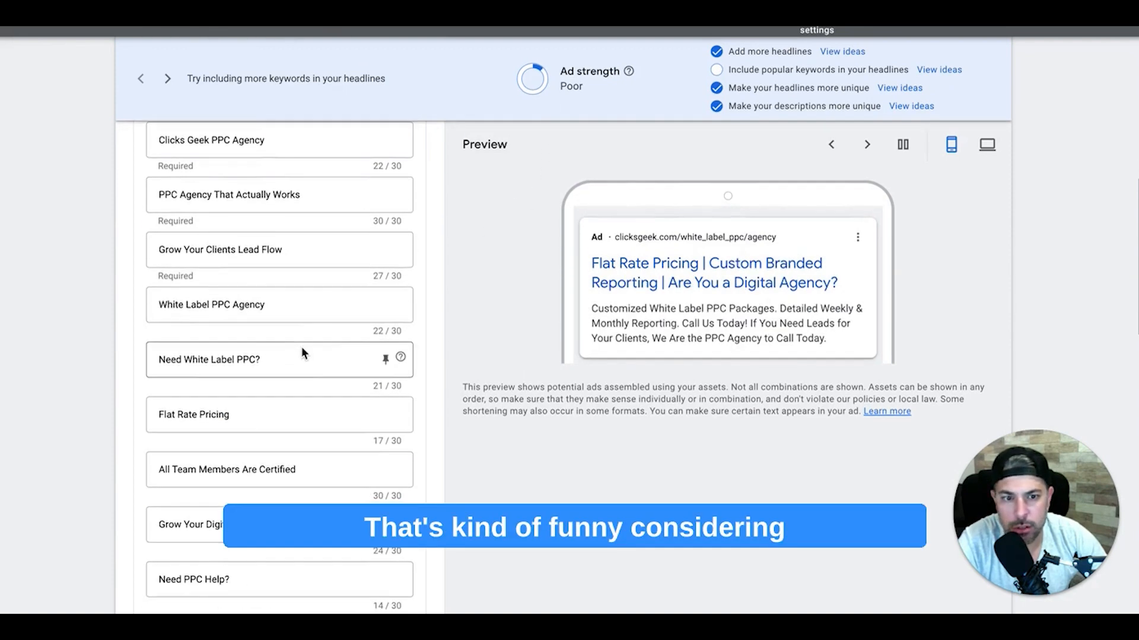
pyautogui.scroll(8, 301, 346)
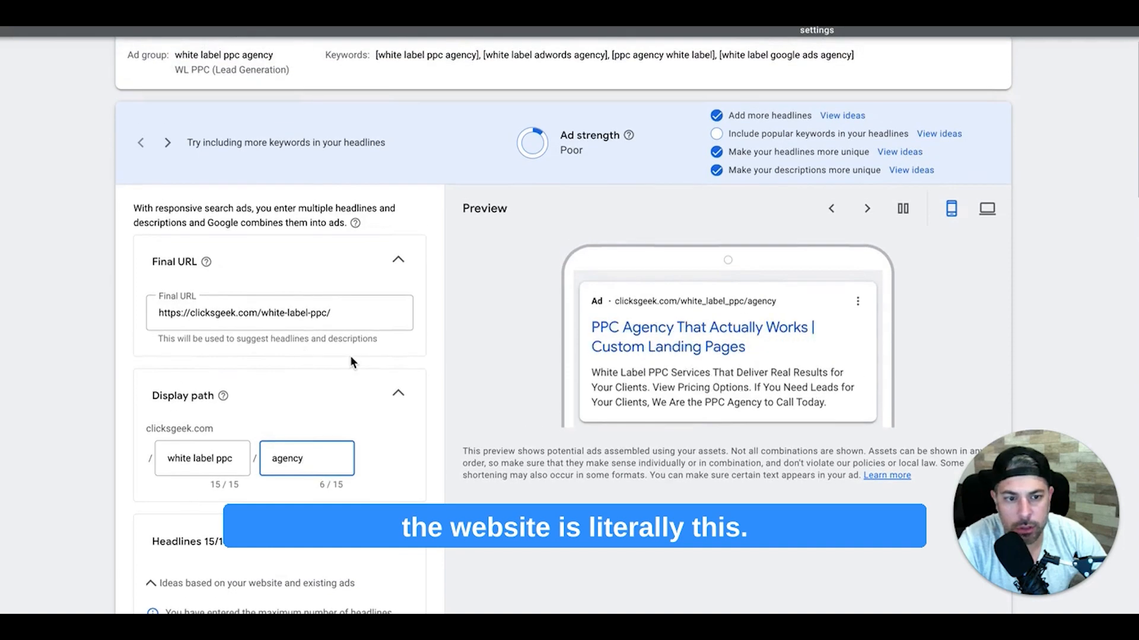
pyautogui.scroll(-1, 351, 361)
pyautogui.scroll(-6, 351, 363)
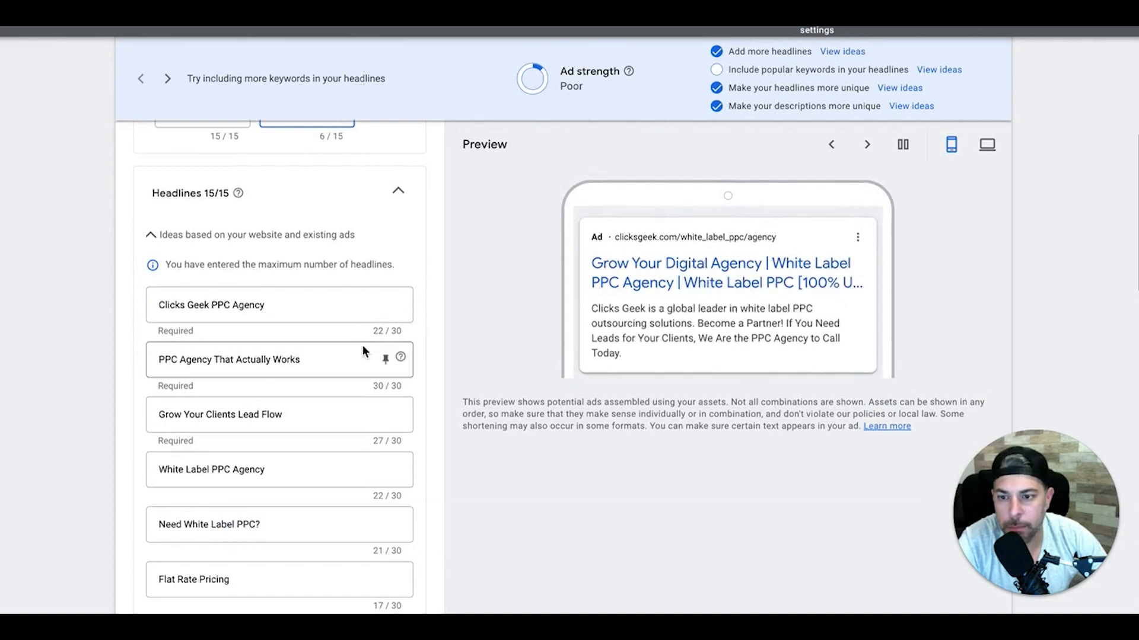
pyautogui.scroll(3, 363, 348)
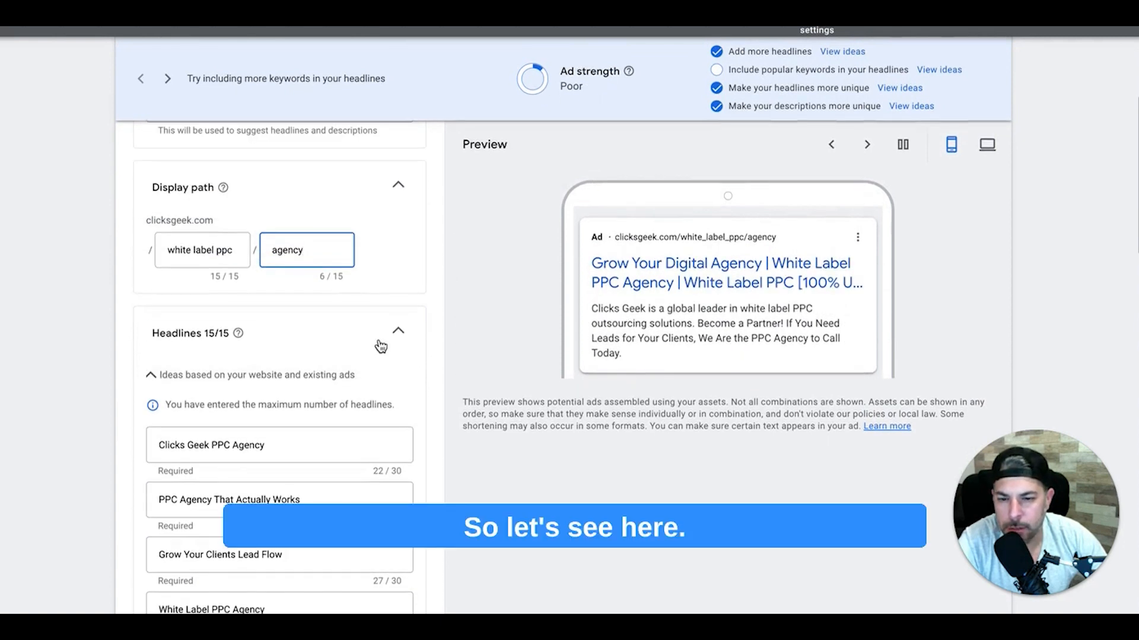
pyautogui.scroll(3, 360, 336)
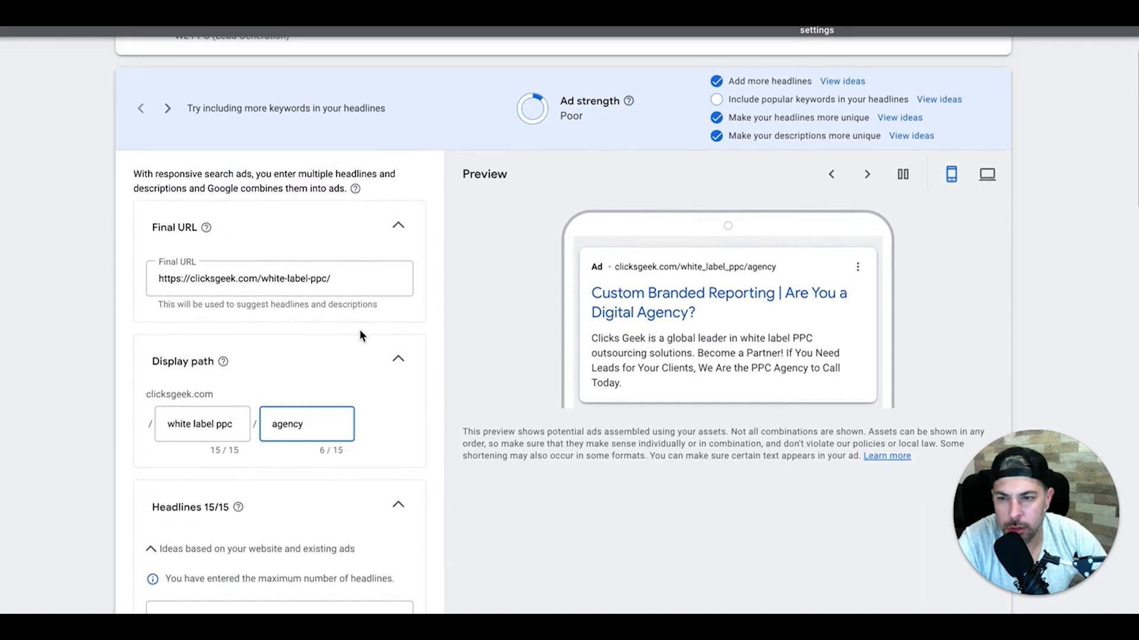
pyautogui.scroll(1, 360, 335)
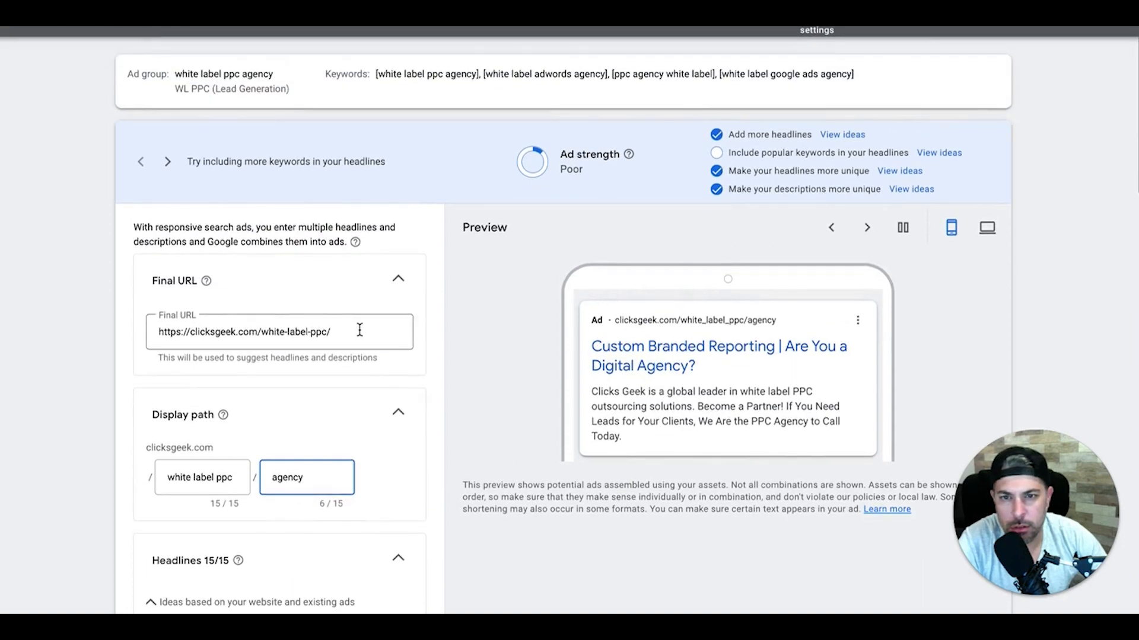
pyautogui.scroll(-1, 360, 330)
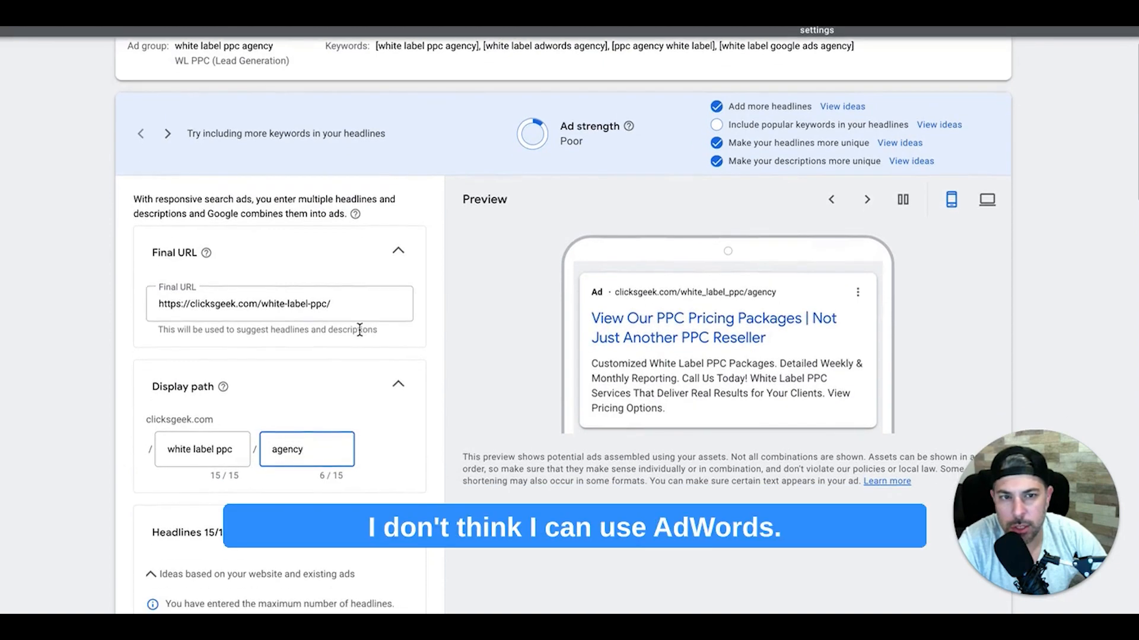
pyautogui.scroll(1, 359, 330)
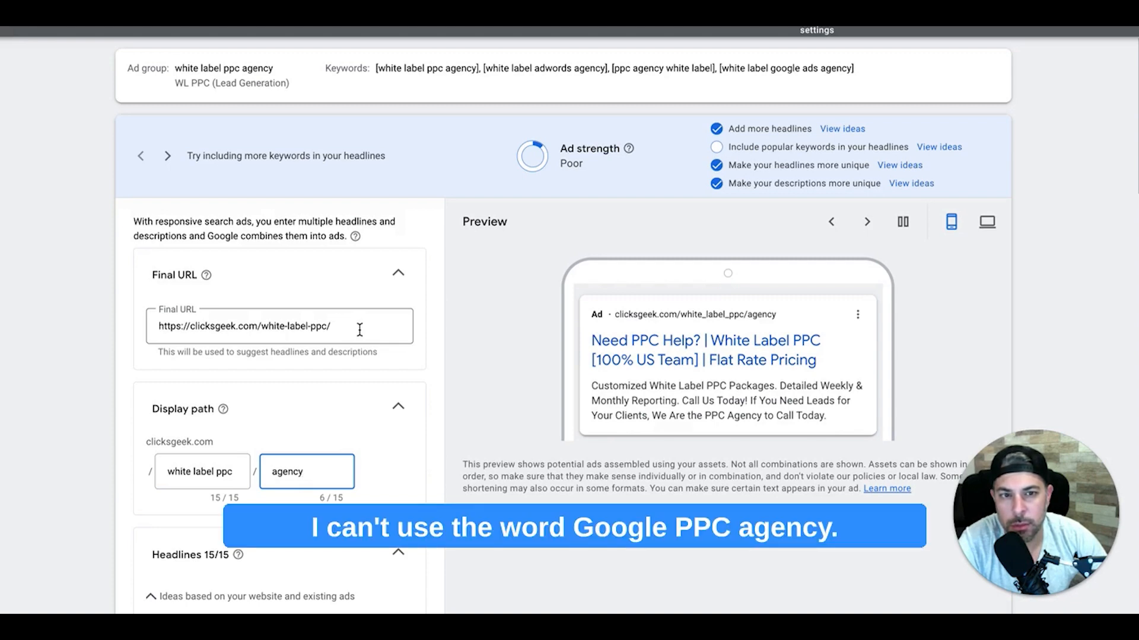
# Step: In the fourth description, remove "global leader in" and add "Agency" after "PPC"
pyautogui.scroll(-5, 359, 329)
pyautogui.scroll(-15, 361, 335)
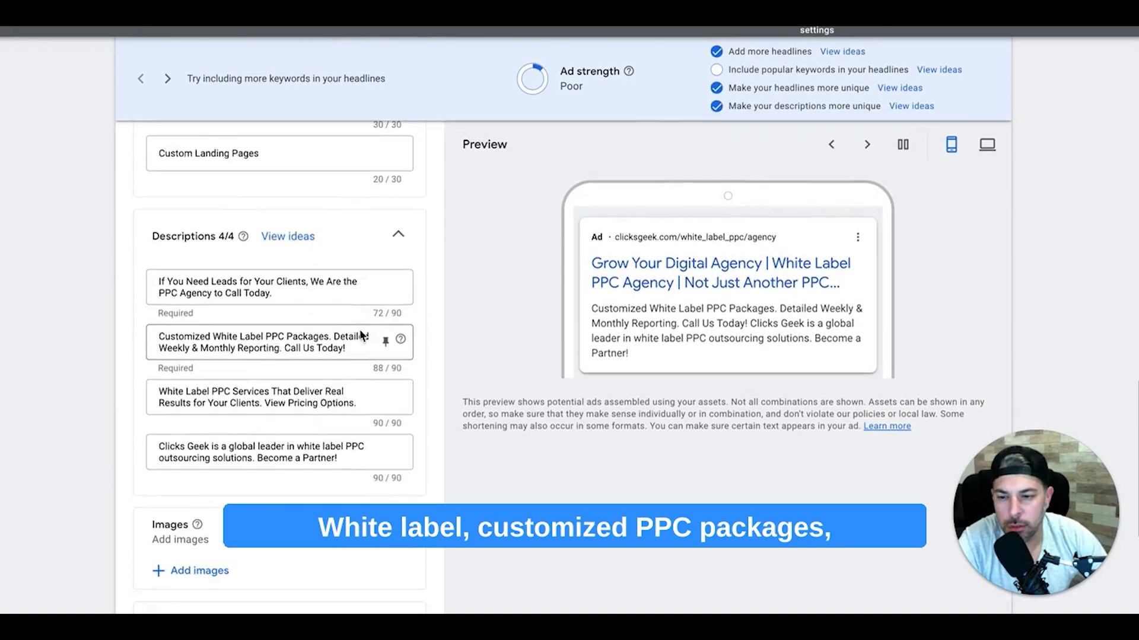
pyautogui.scroll(-1, 360, 335)
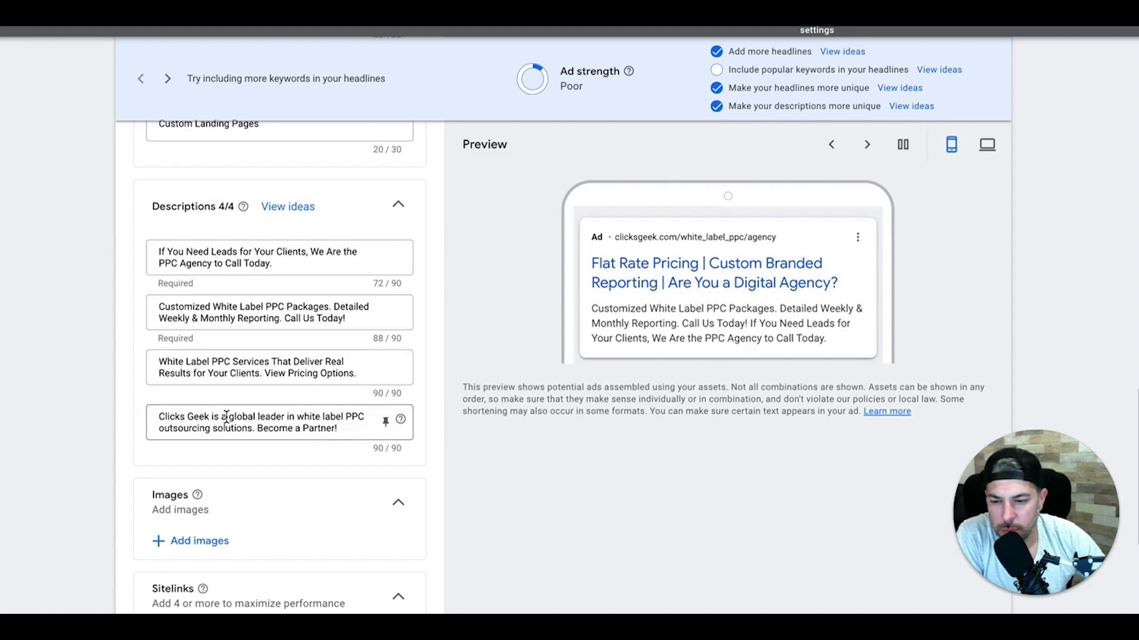
pyautogui.moveTo(231, 417); pyautogui.dragTo(303, 418)
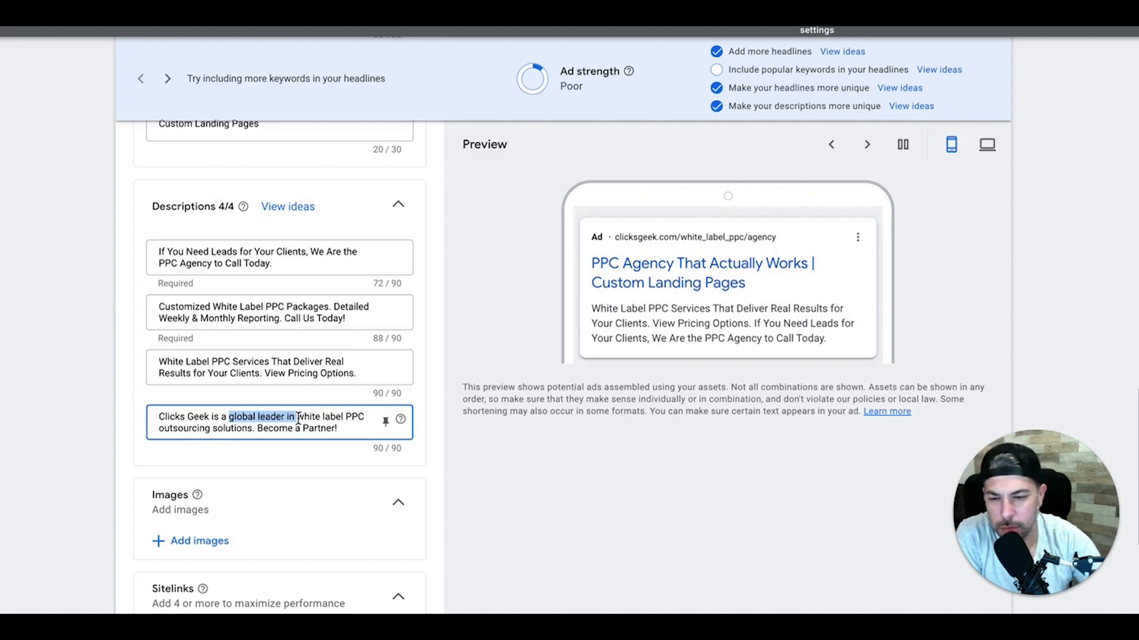
pyautogui.press('BackSpace')
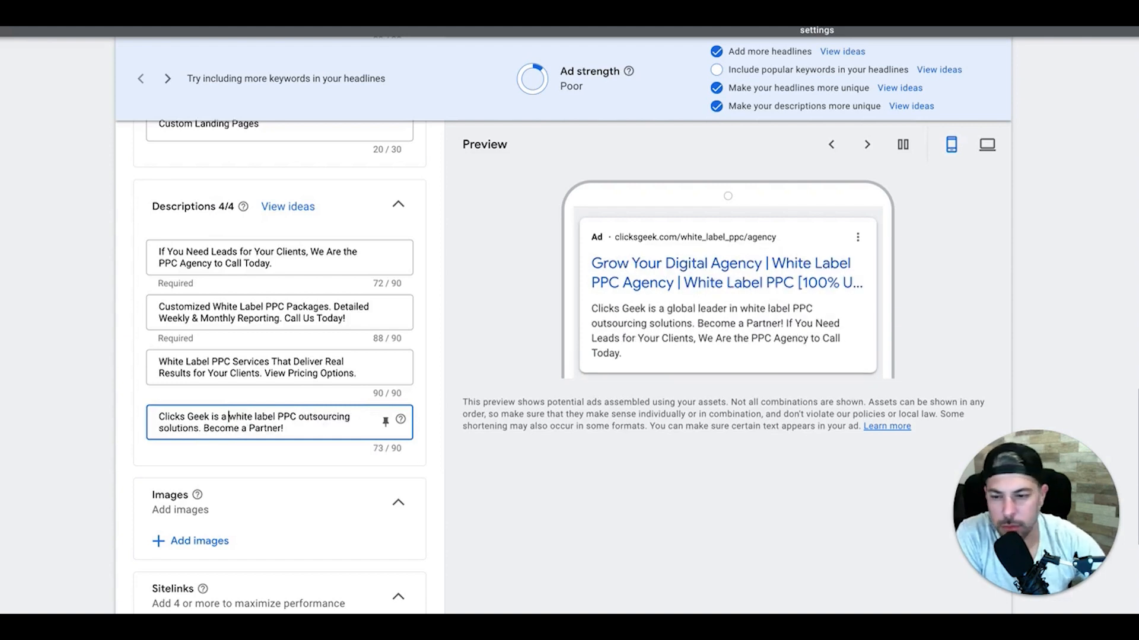
pyautogui.write('Agency')
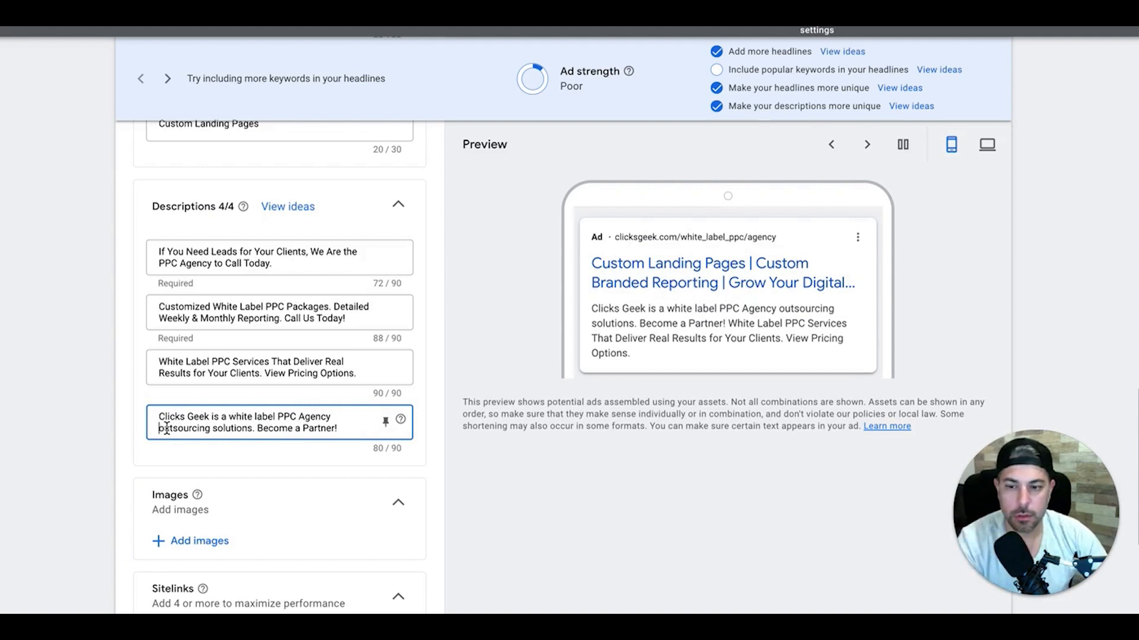
# Step: Capitalize "White Label" in the fourth description
pyautogui.click(235, 414)
pyautogui.press('BackSpace')
pyautogui.write('W')
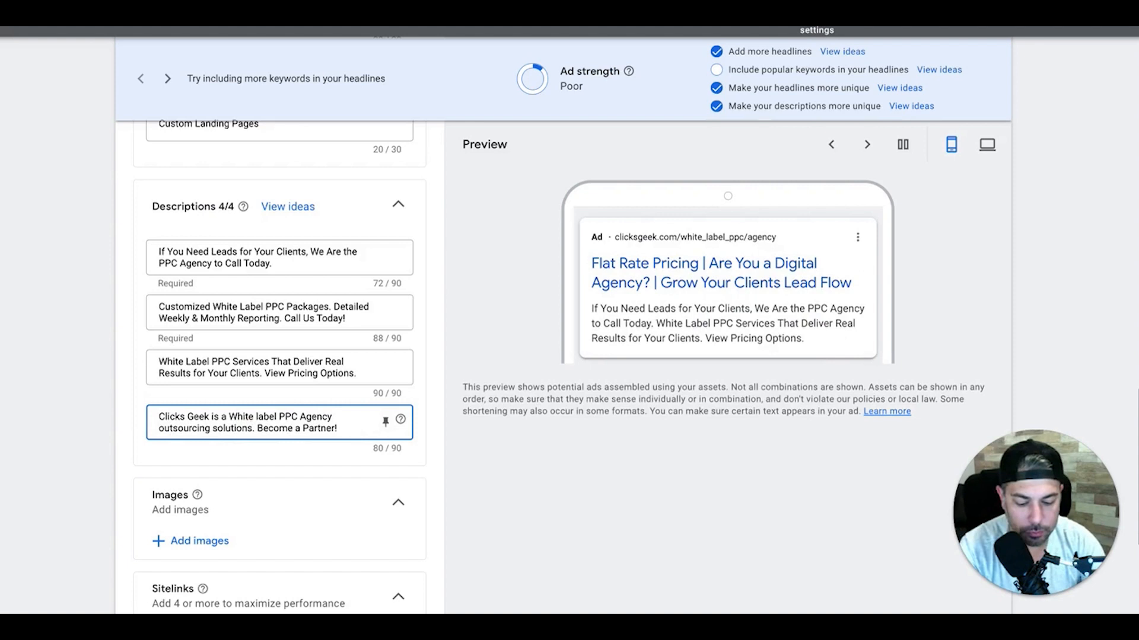
pyautogui.write('hite')
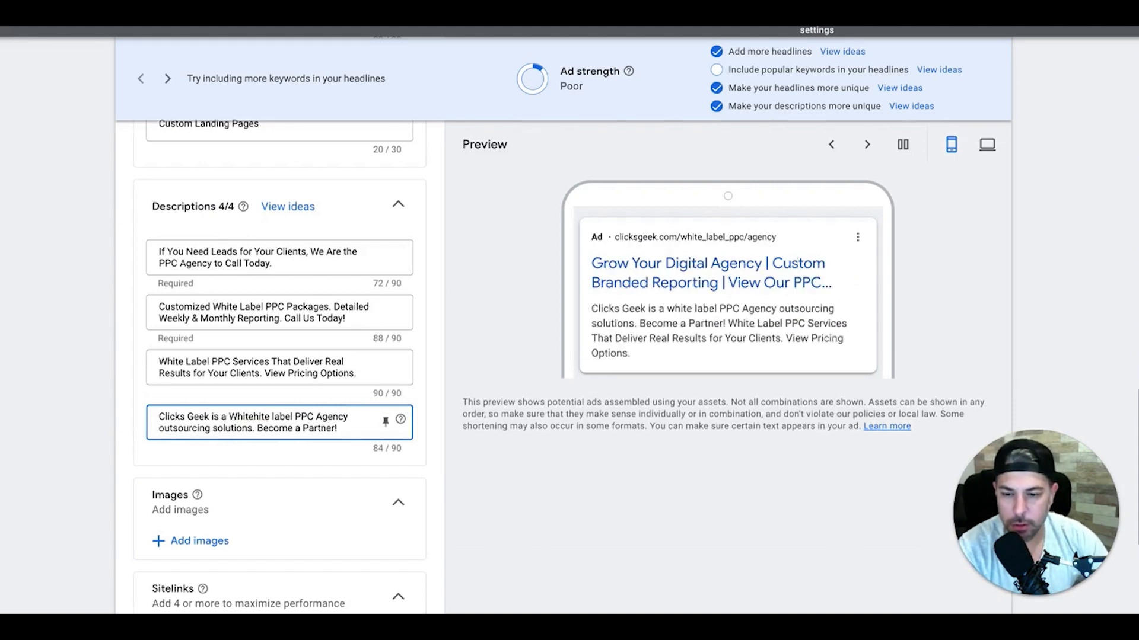
pyautogui.press('BackSpace')
pyautogui.press('BackSpace')
pyautogui.press('BackSpace')
pyautogui.press('BackSpace')
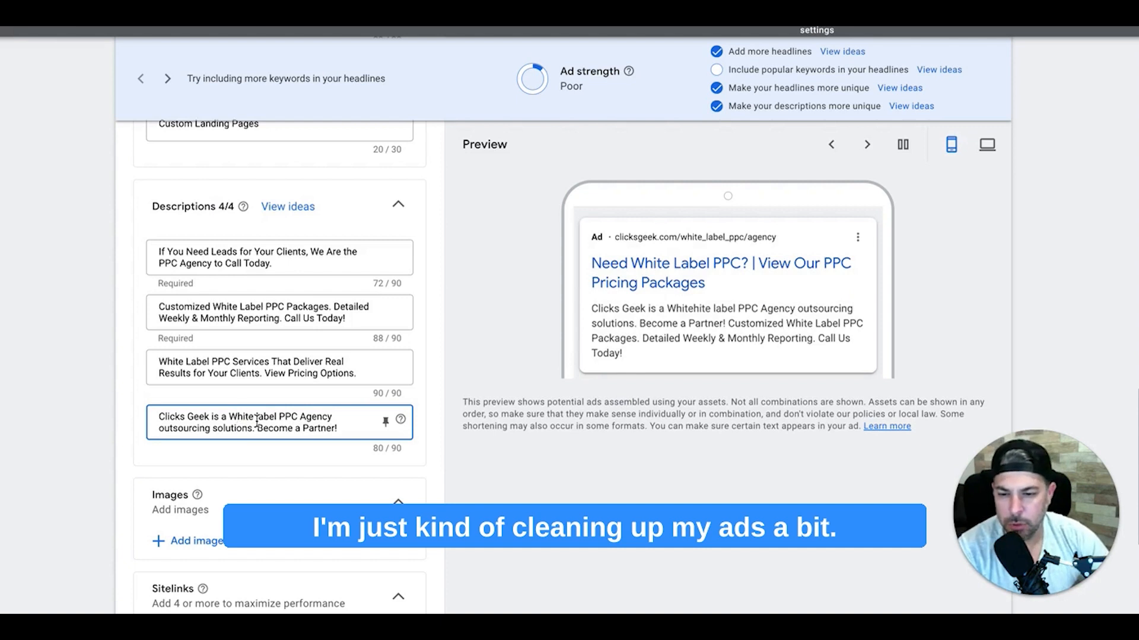
pyautogui.click(258, 416)
pyautogui.press('BackSpace')
pyautogui.write('L')
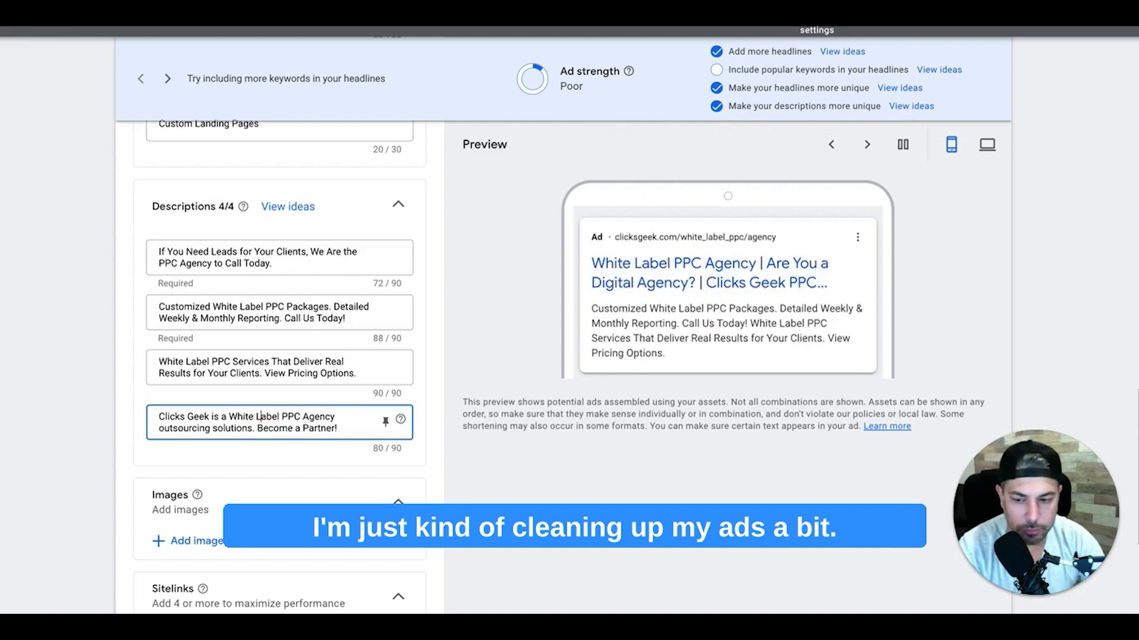
# Step: Capitalize "Outsourcing Solutions" in the fourth description
pyautogui.click(164, 428)
pyautogui.press('BackSpace')
pyautogui.write('O')
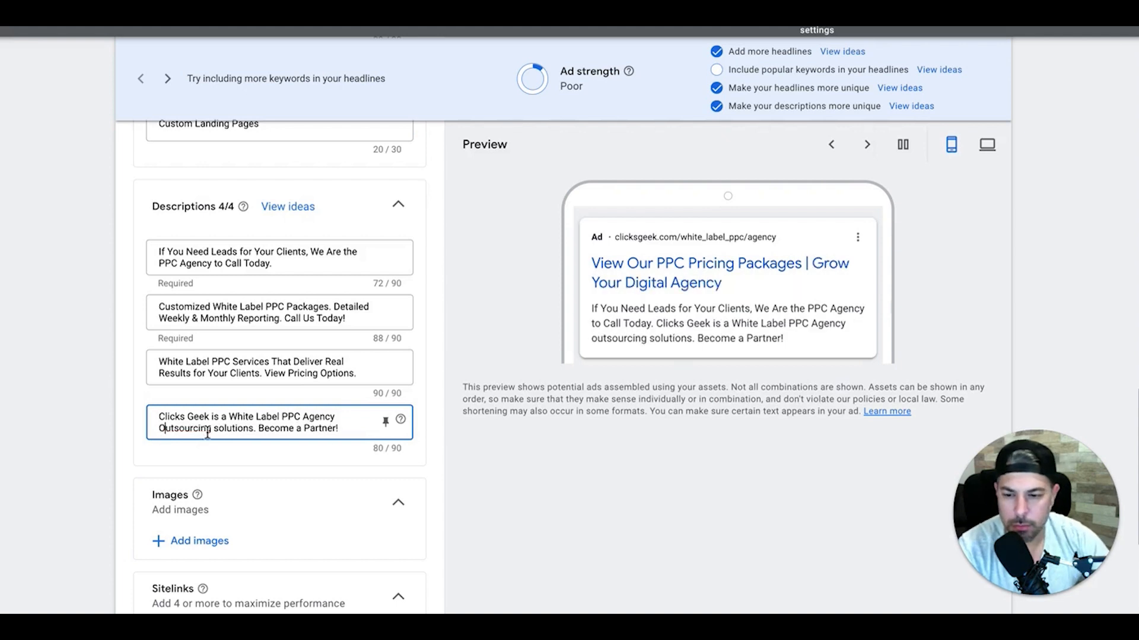
pyautogui.click(217, 428)
pyautogui.press('BackSpace')
pyautogui.write('S')
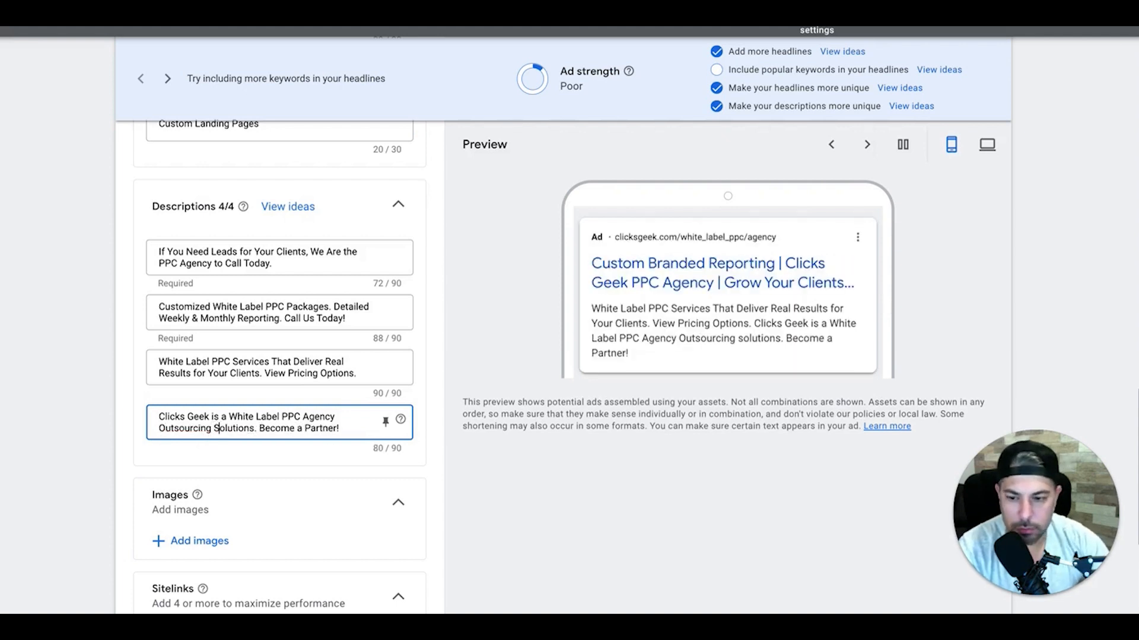
# Step: Add "Today" before the exclamation mark in the fourth description so it ends with "Become a Partner Today!"
pyautogui.click(337, 427)
pyautogui.write('!')
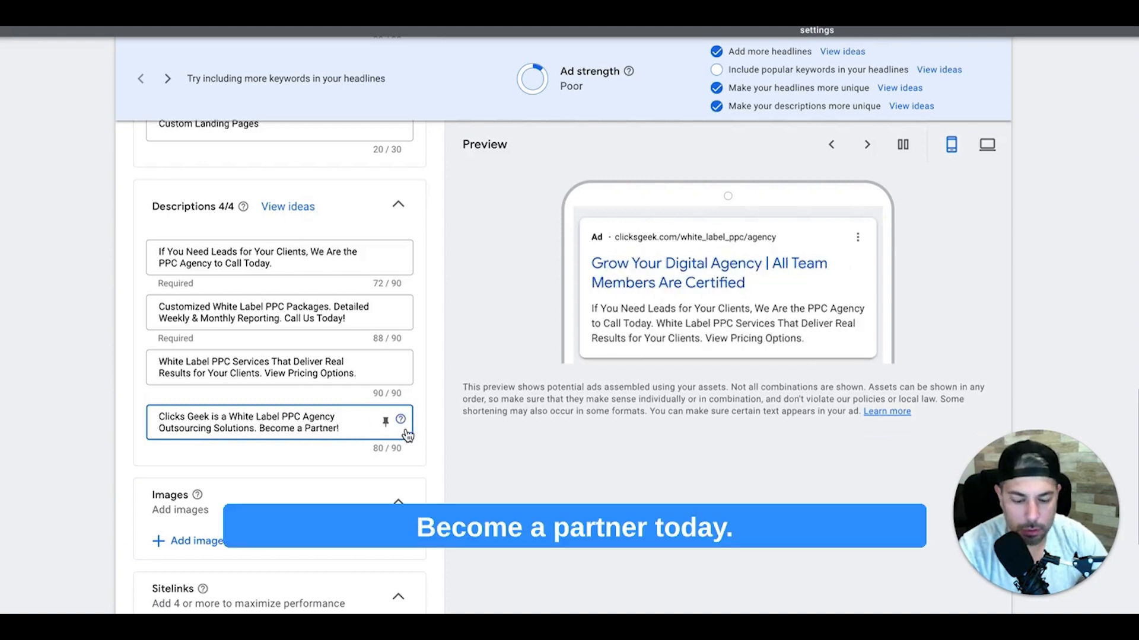
pyautogui.moveTo(401, 420)
pyautogui.write('Todau')
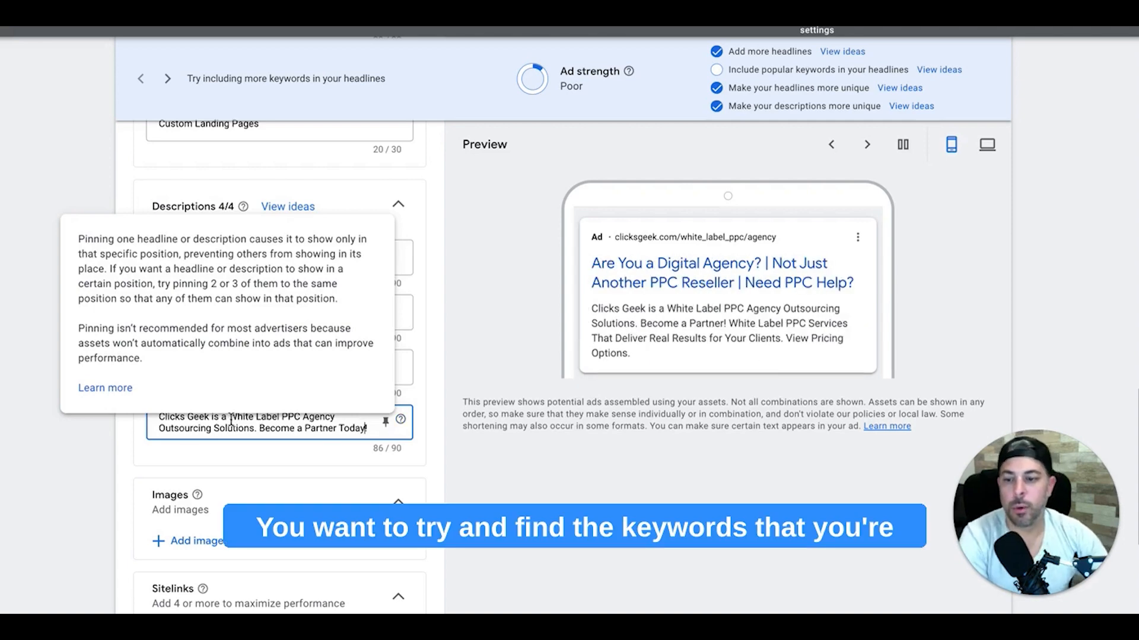
pyautogui.click(97, 453)
# Step: Insert "for" between "Agency" and "Outsourcing Solutions" in the fourth description and save the ad
pyautogui.scroll(15, 319, 343)
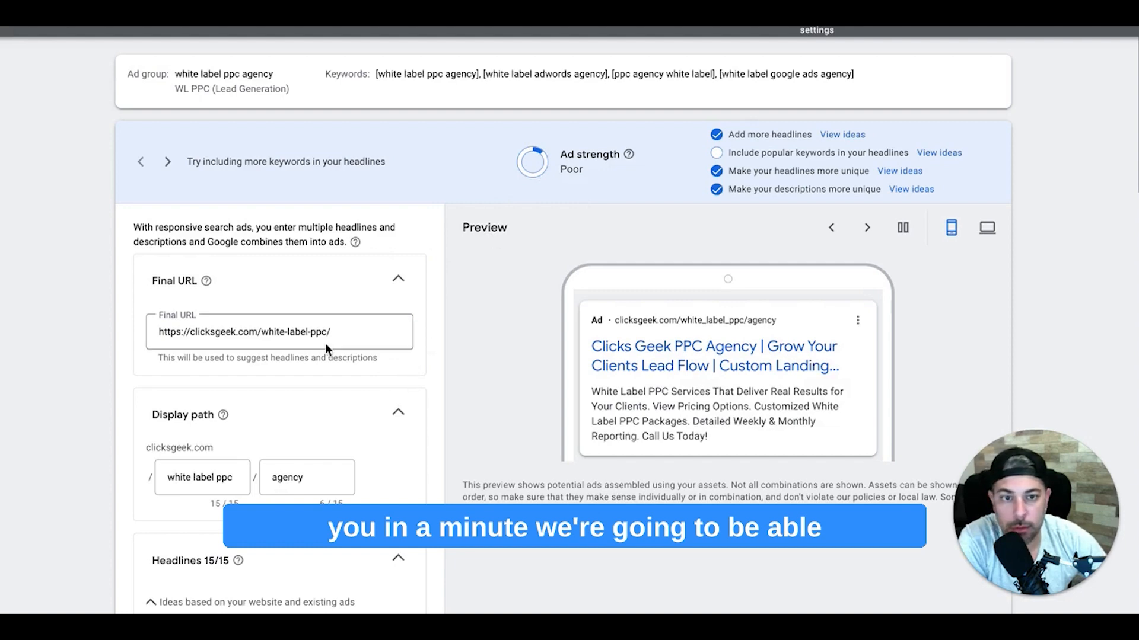
pyautogui.scroll(-2, 326, 348)
pyautogui.scroll(2, 323, 349)
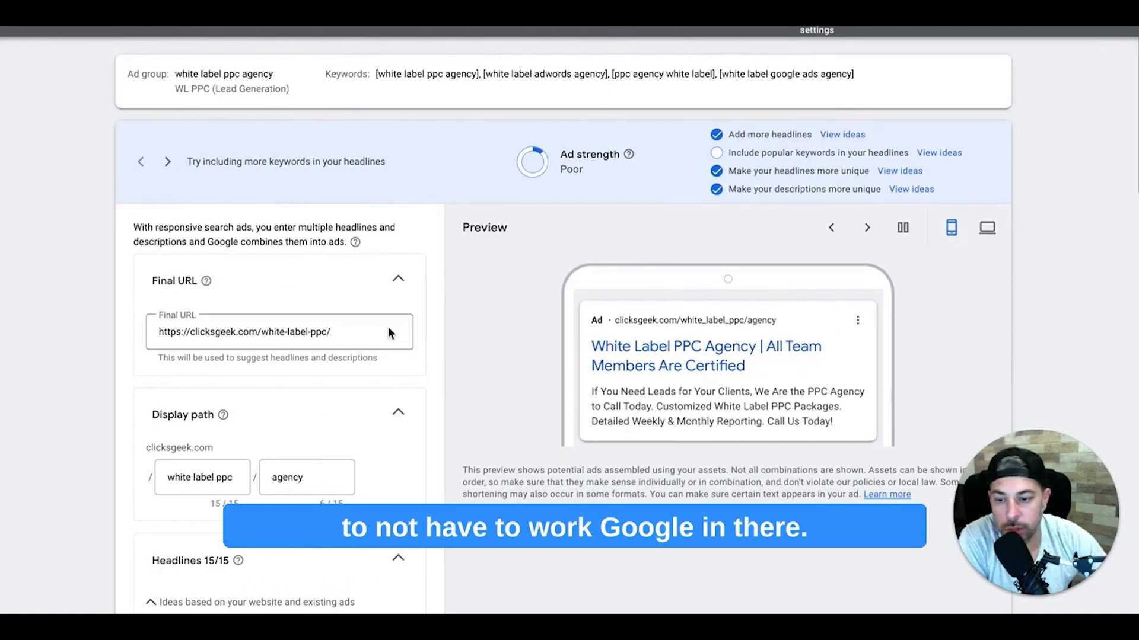
pyautogui.scroll(-12, 389, 329)
pyautogui.scroll(-4, 389, 331)
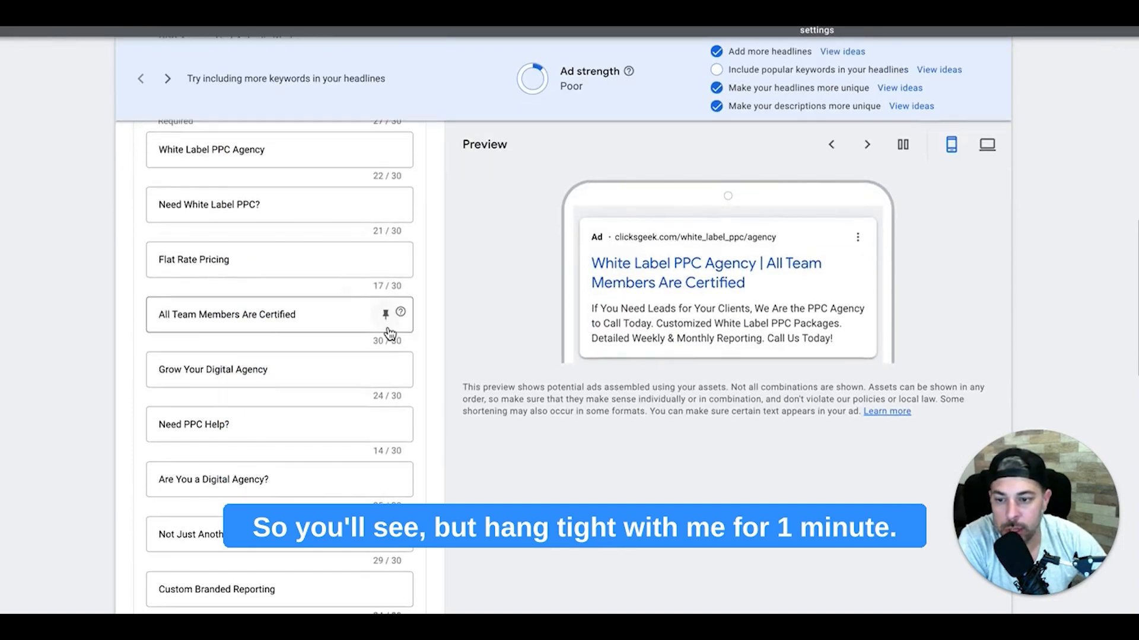
pyautogui.scroll(-7, 391, 332)
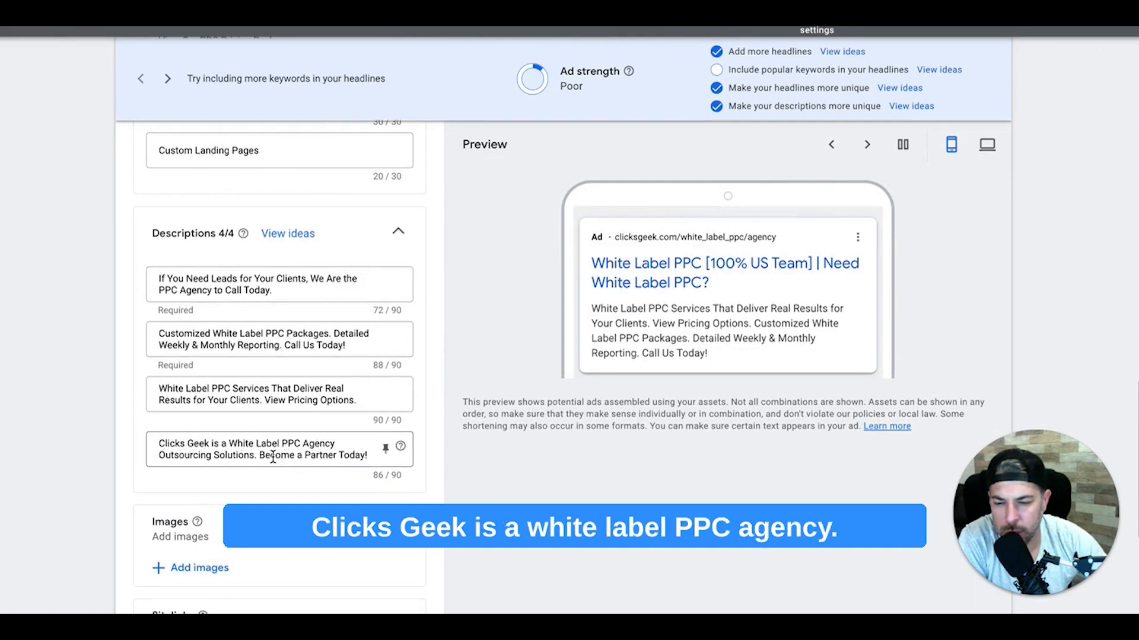
pyautogui.click(339, 443)
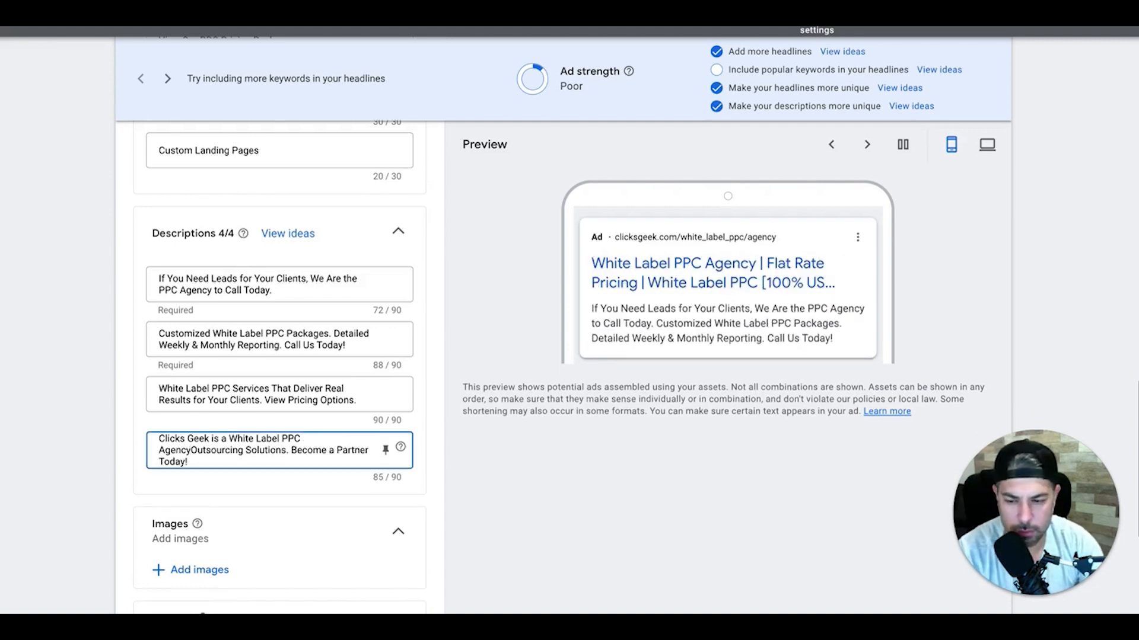
pyautogui.write('for')
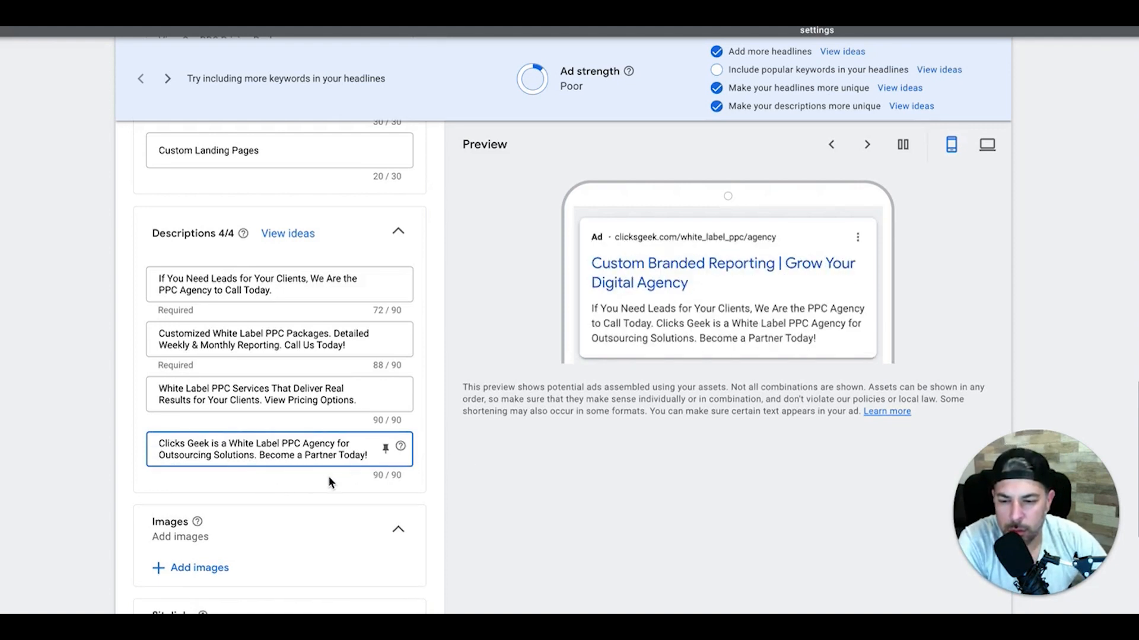
pyautogui.scroll(-5, 328, 476)
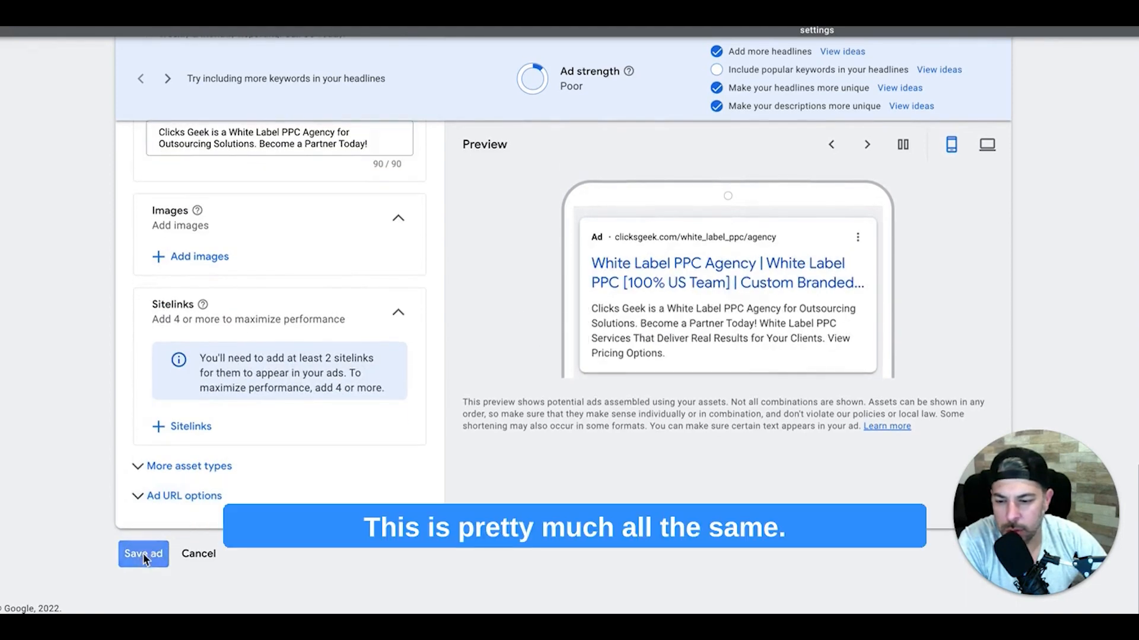
pyautogui.click(144, 553)
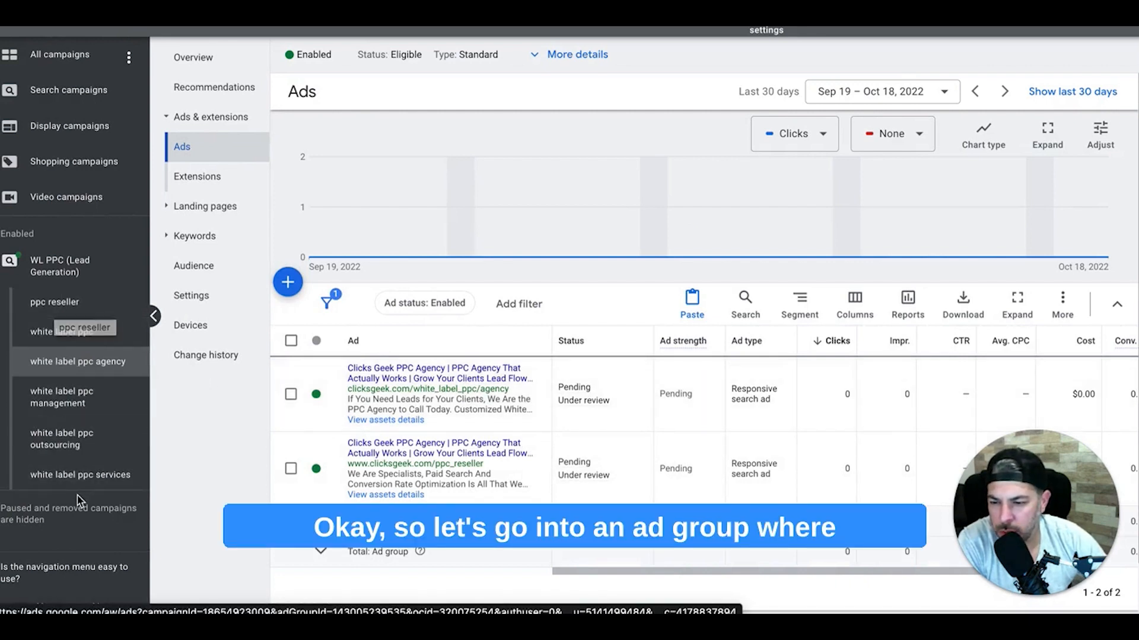
# Step: Open the ads of the white label ppc outsourcing ad group in the WL PPC (Lead Generation) campaign
pyautogui.scroll(-1, 76, 463)
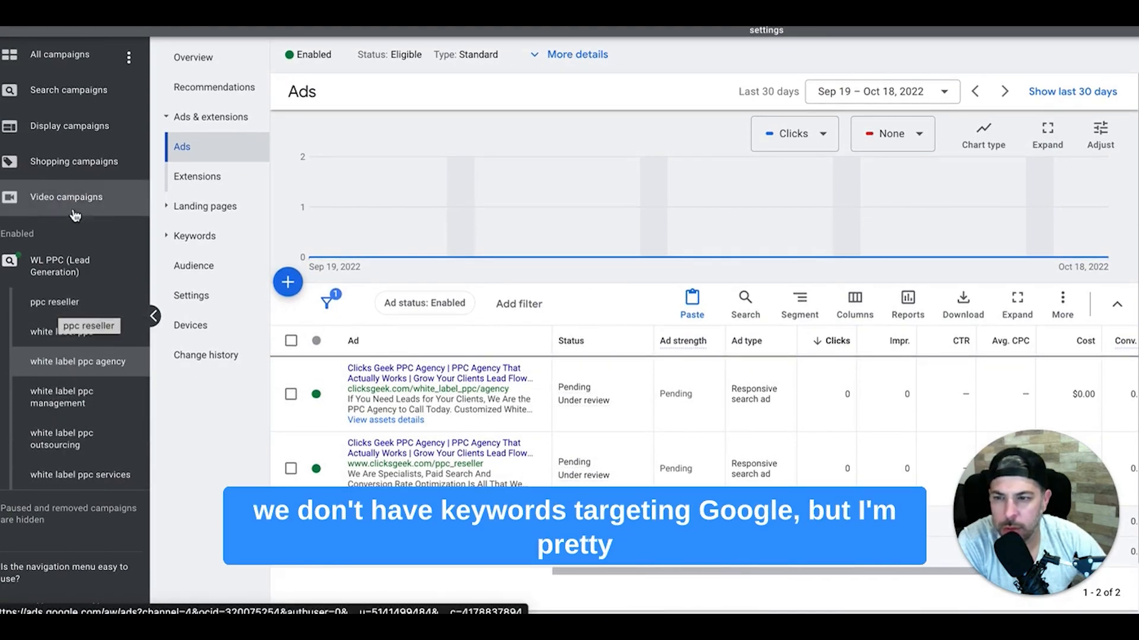
pyautogui.click(59, 265)
pyautogui.click(238, 147)
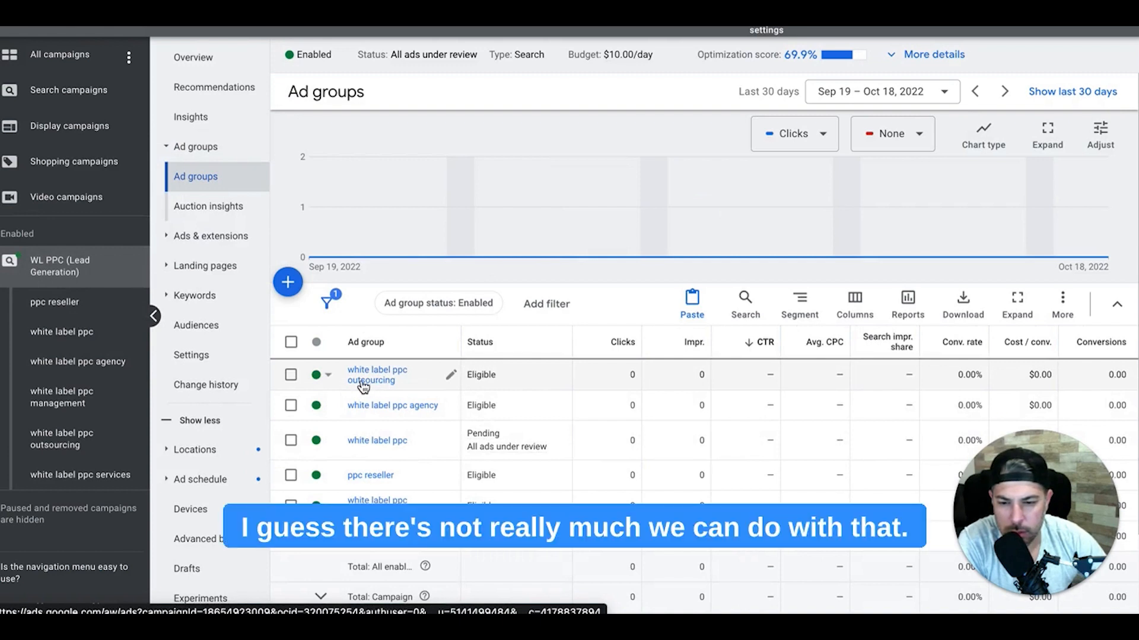
pyautogui.click(362, 383)
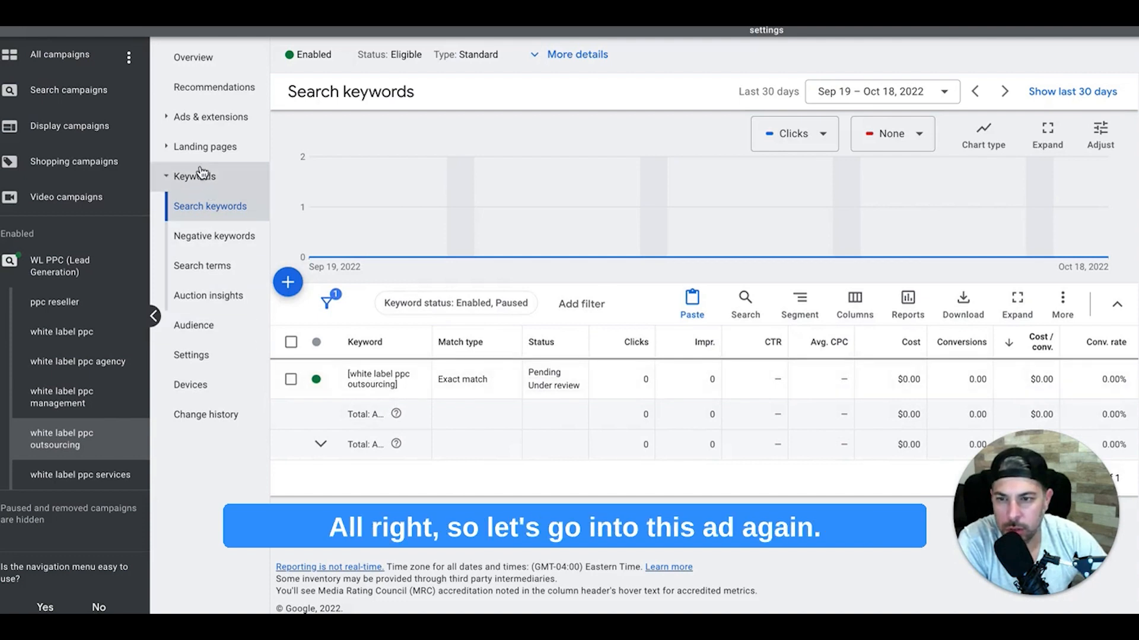
pyautogui.click(193, 118)
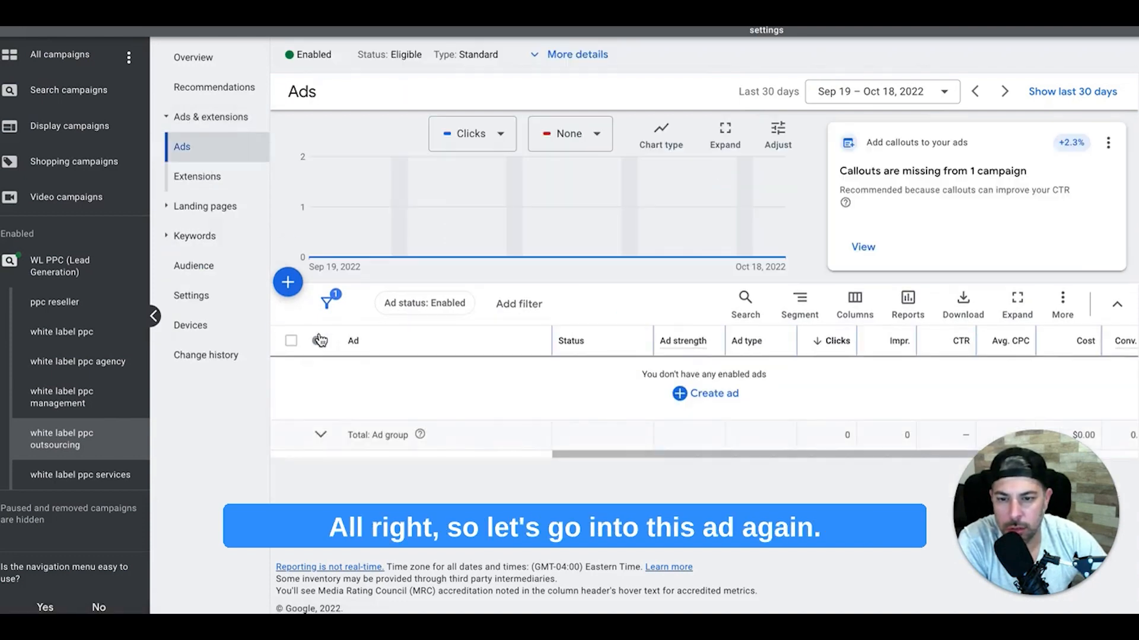
# Step: Create a new responsive search ad with the final URL clicksgeek.com
pyautogui.click(291, 293)
pyautogui.click(434, 404)
pyautogui.click(421, 376)
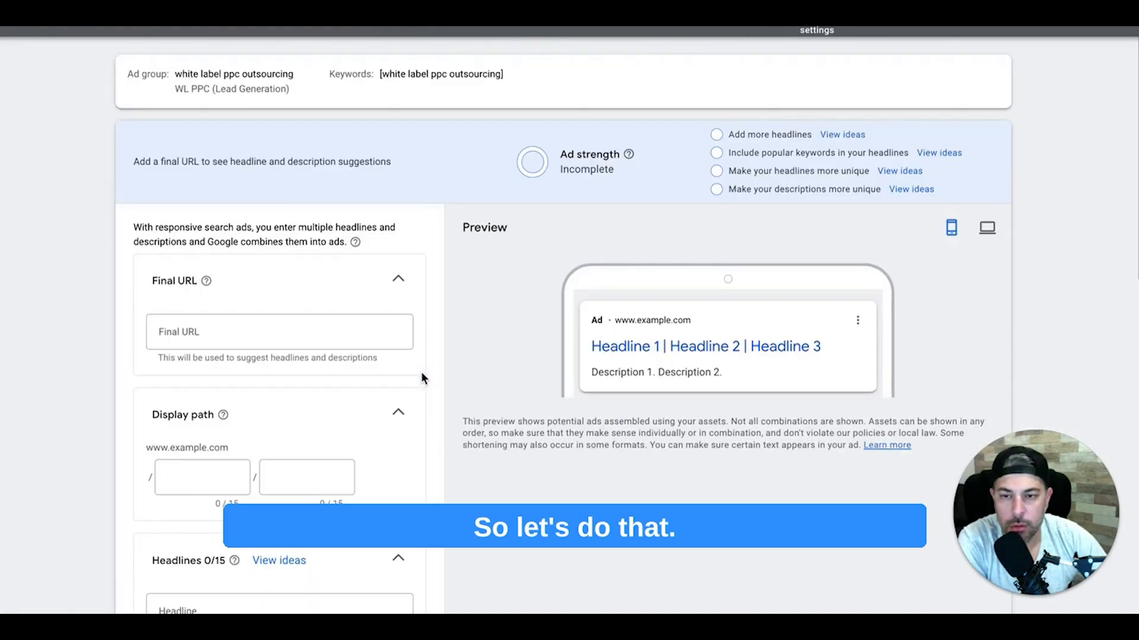
pyautogui.click(274, 332)
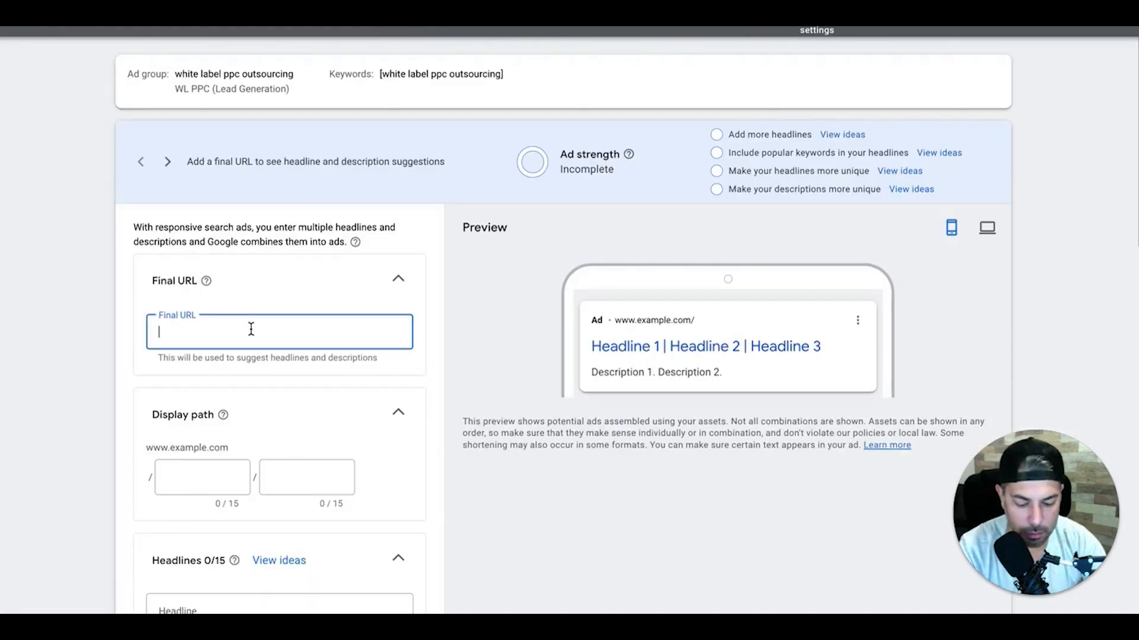
pyautogui.write('clicksgeek.co')
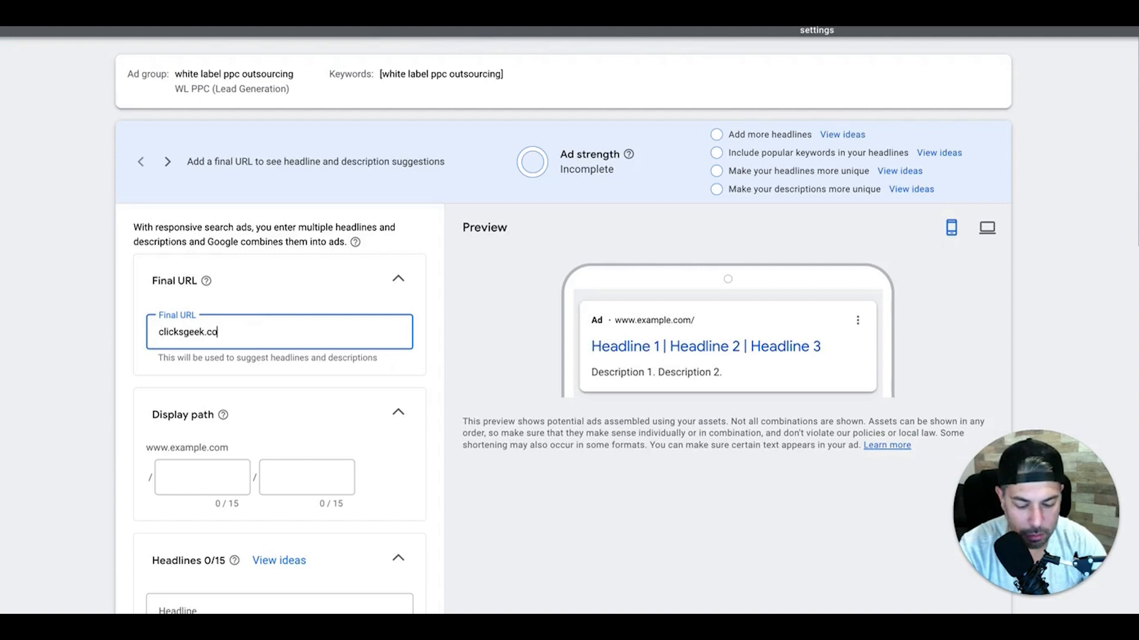
pyautogui.write('m')
pyautogui.click(199, 482)
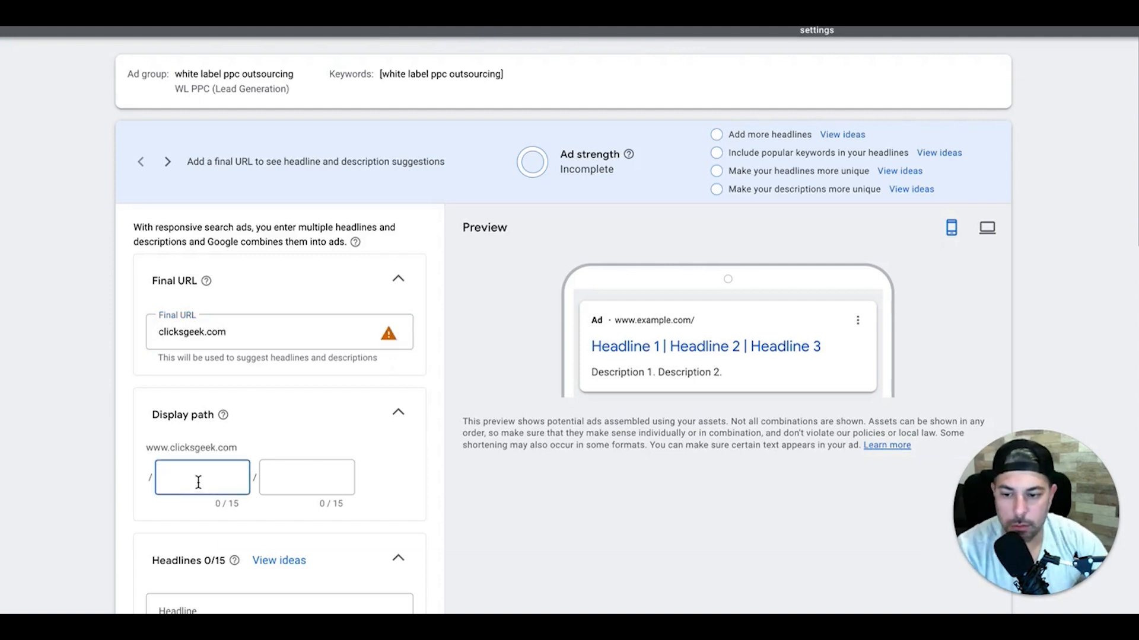
# Step: Fill the three required headlines with the suggestions "Clicksgeek", "PPC Agency That Actually Works" and "U.S. Based PPC Agency"
pyautogui.scroll(-4, 198, 481)
pyautogui.click(228, 389)
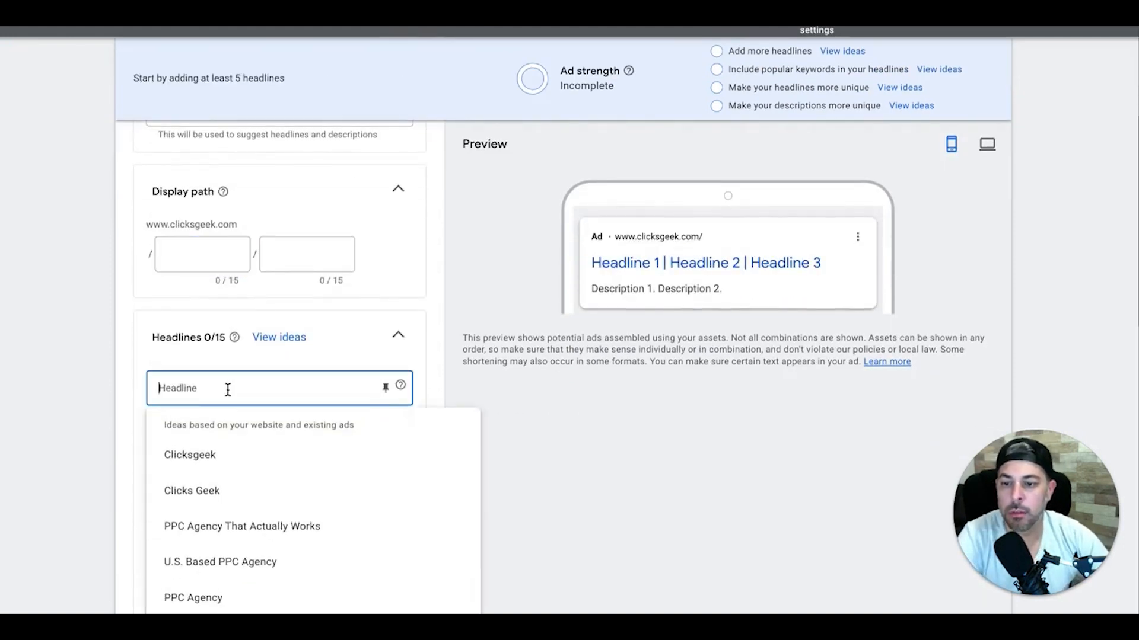
pyautogui.click(211, 457)
pyautogui.click(196, 443)
pyautogui.click(195, 550)
pyautogui.click(191, 498)
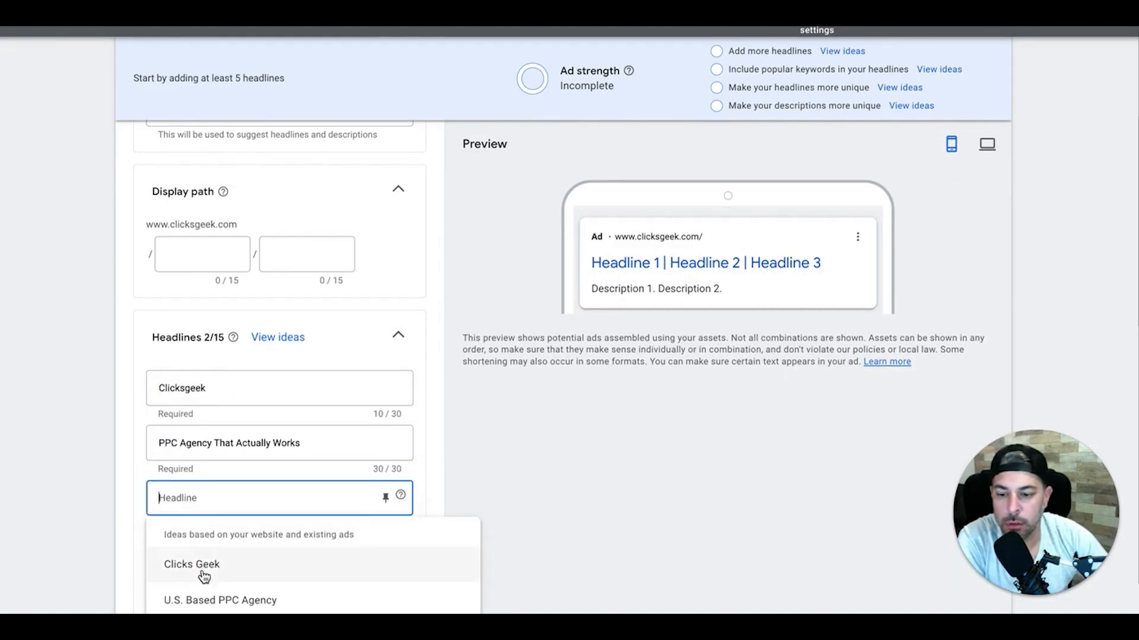
pyautogui.click(198, 600)
# Step: Fill both required descriptions with the suggestions starting "If you need leads from Google Ads" and "Being a Google Partner", and save the ad
pyautogui.scroll(-10, 282, 458)
pyautogui.scroll(3, 233, 386)
pyautogui.click(194, 230)
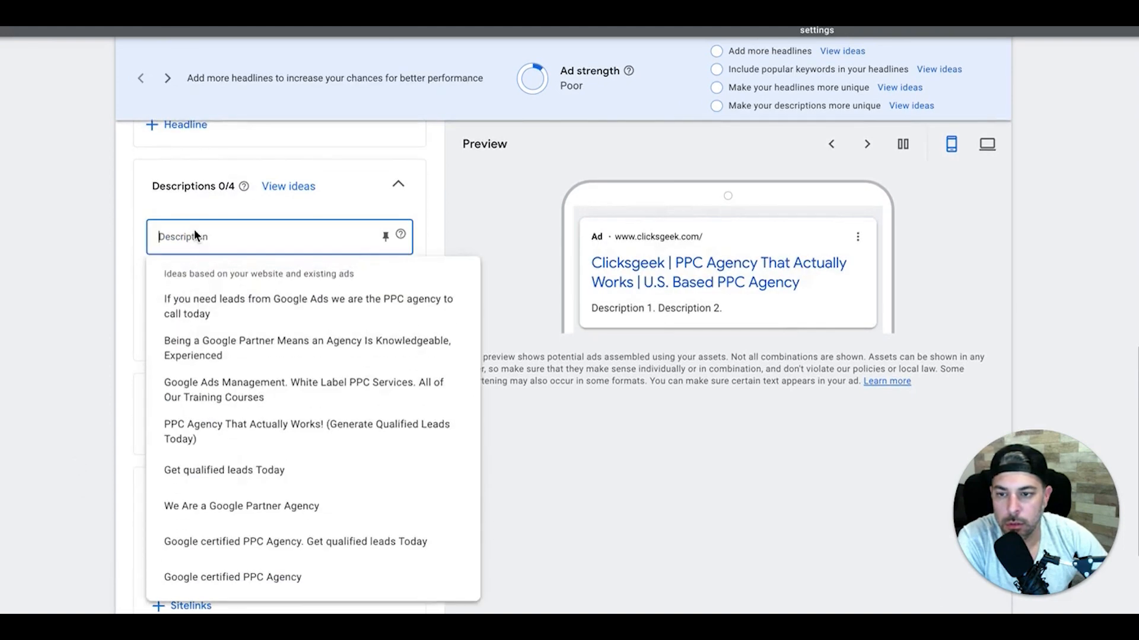
pyautogui.click(201, 312)
pyautogui.click(178, 292)
pyautogui.click(197, 359)
pyautogui.scroll(-4, 197, 364)
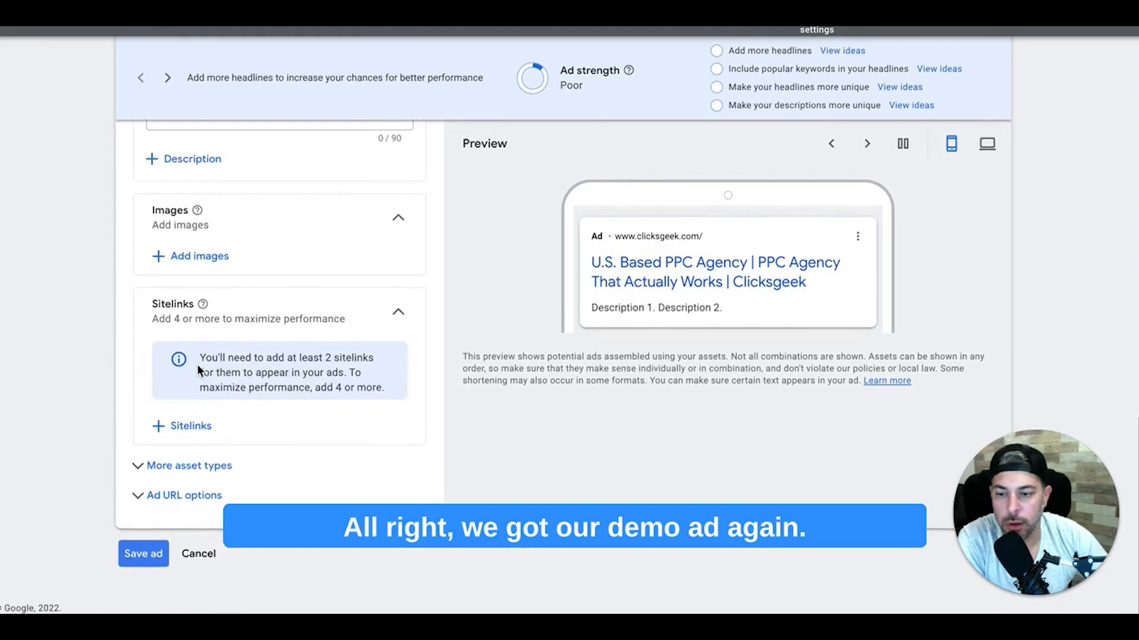
pyautogui.click(143, 554)
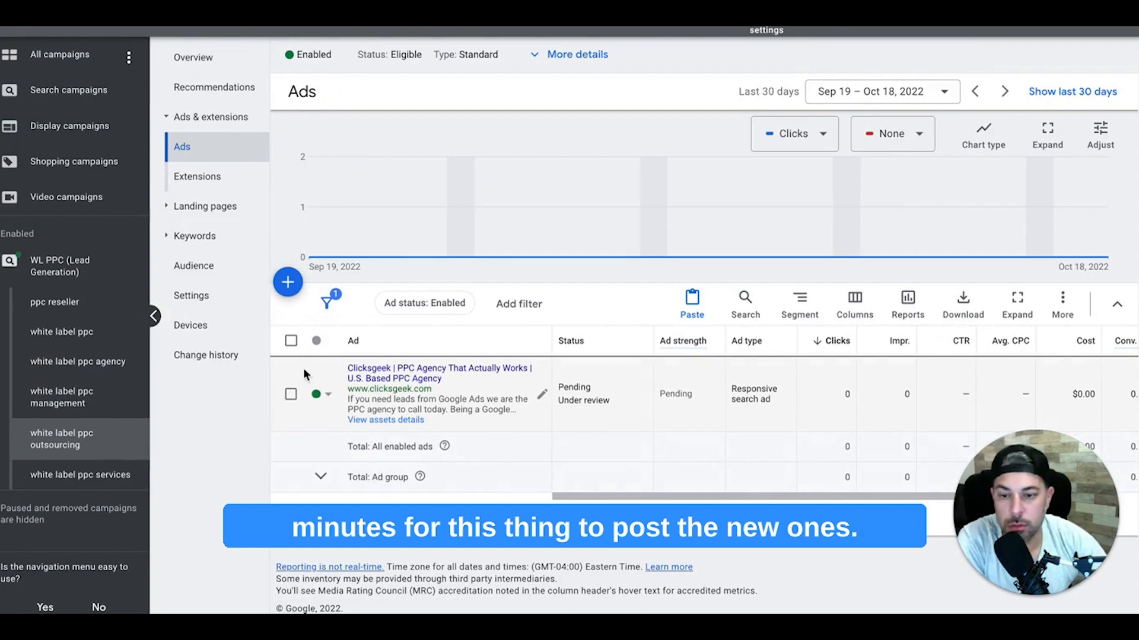
# Step: Paste the copied ads into the white label ppc outsourcing ad group and pause the placeholder Clicksgeek ad
pyautogui.click(291, 341)
pyautogui.click(374, 304)
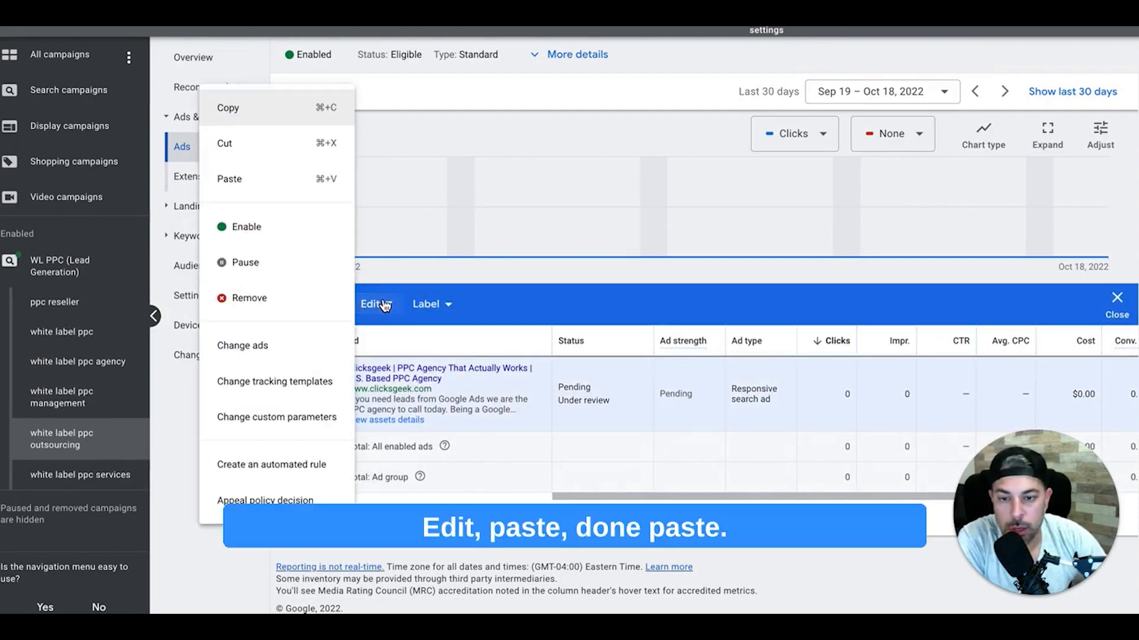
pyautogui.click(230, 179)
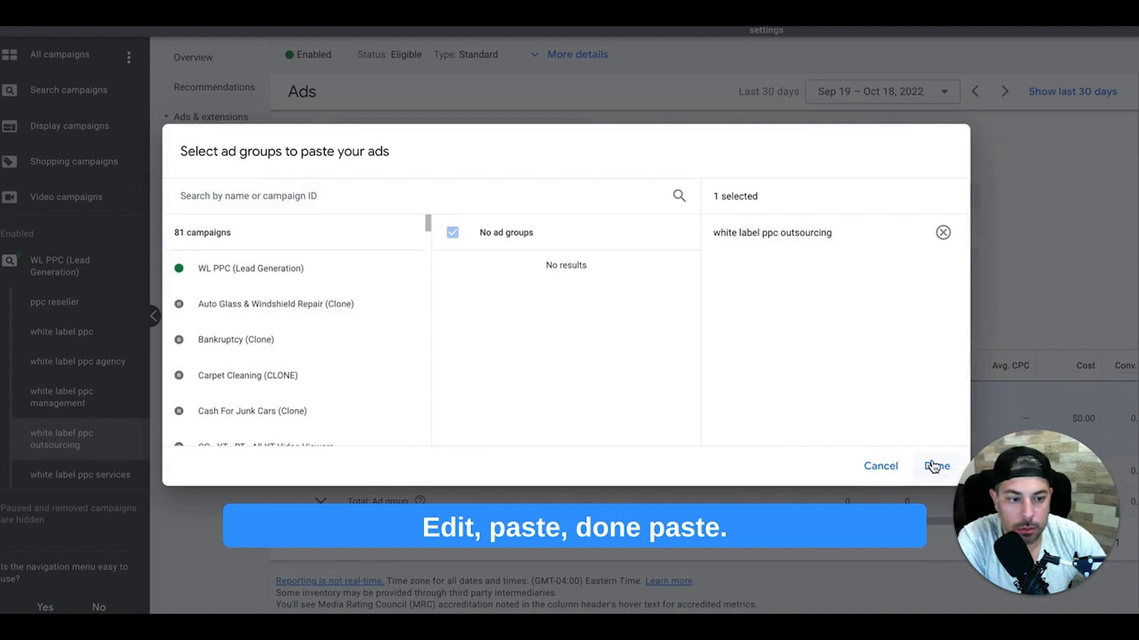
pyautogui.click(932, 467)
pyautogui.click(301, 328)
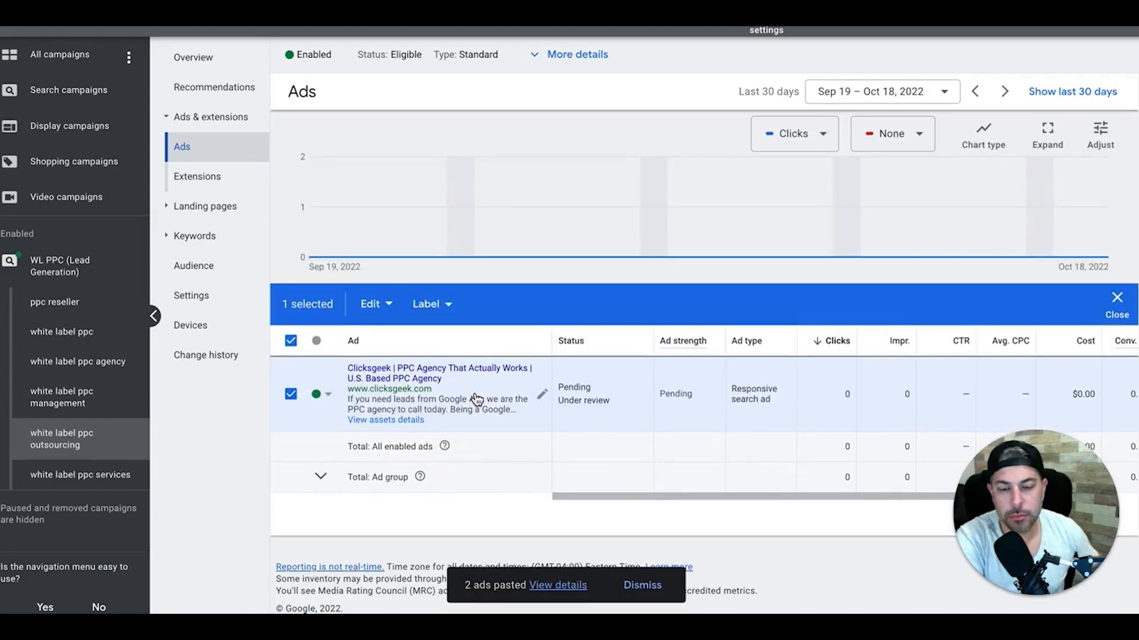
pyautogui.click(324, 544)
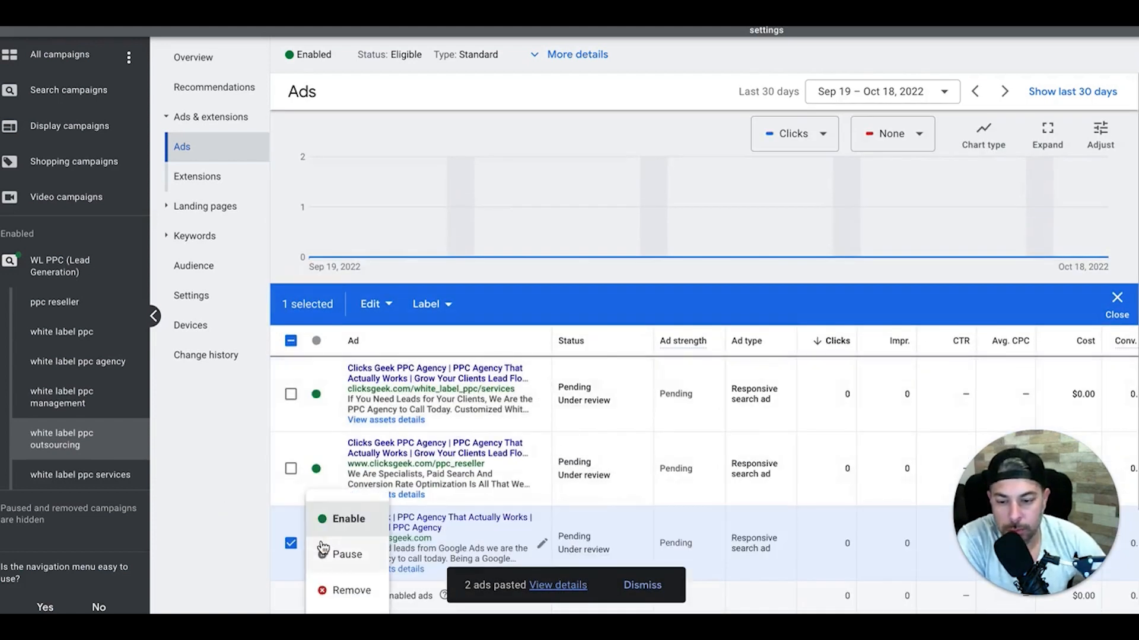
pyautogui.click(344, 555)
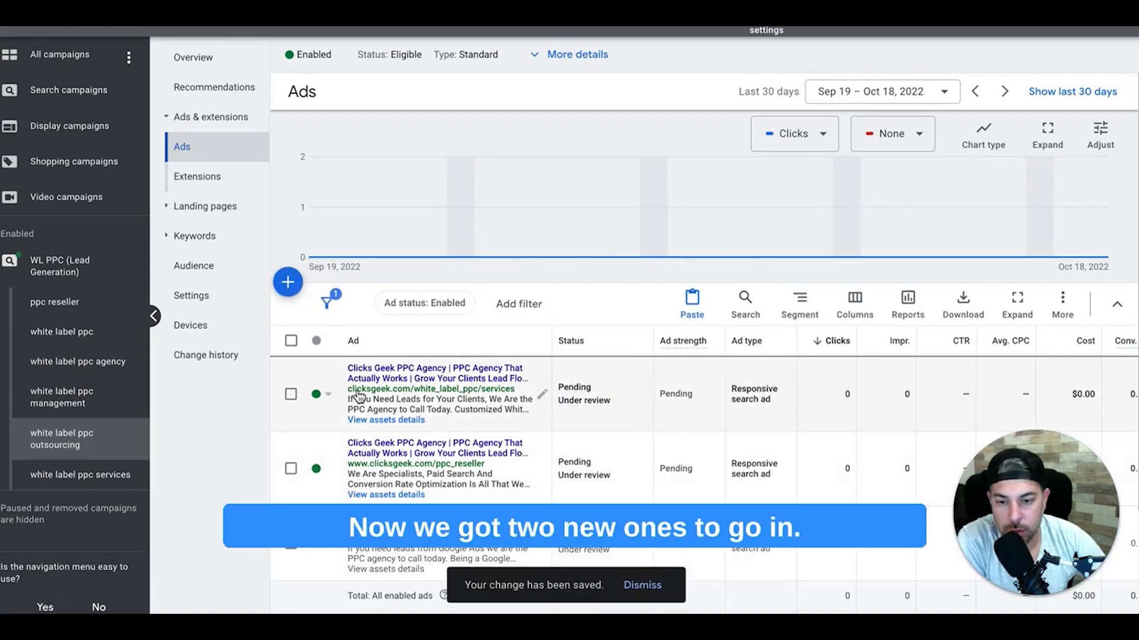
# Step: Edit the pasted ad with the white_label_ppc/services path and set its second display path field to "outsourcing"
pyautogui.click(542, 395)
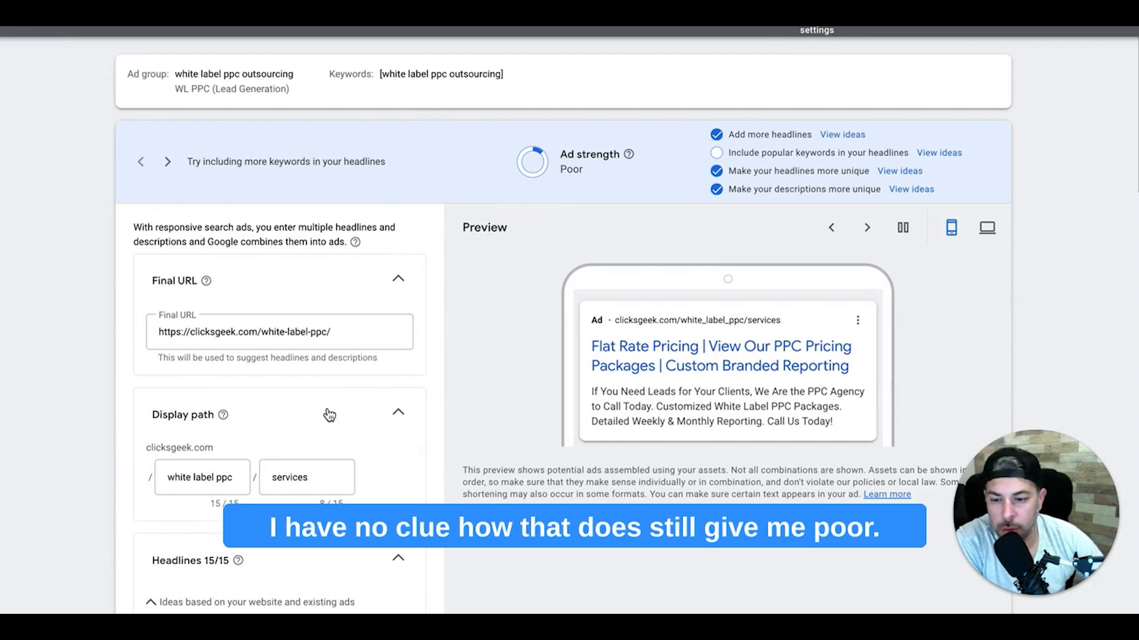
pyautogui.doubleClick(292, 478)
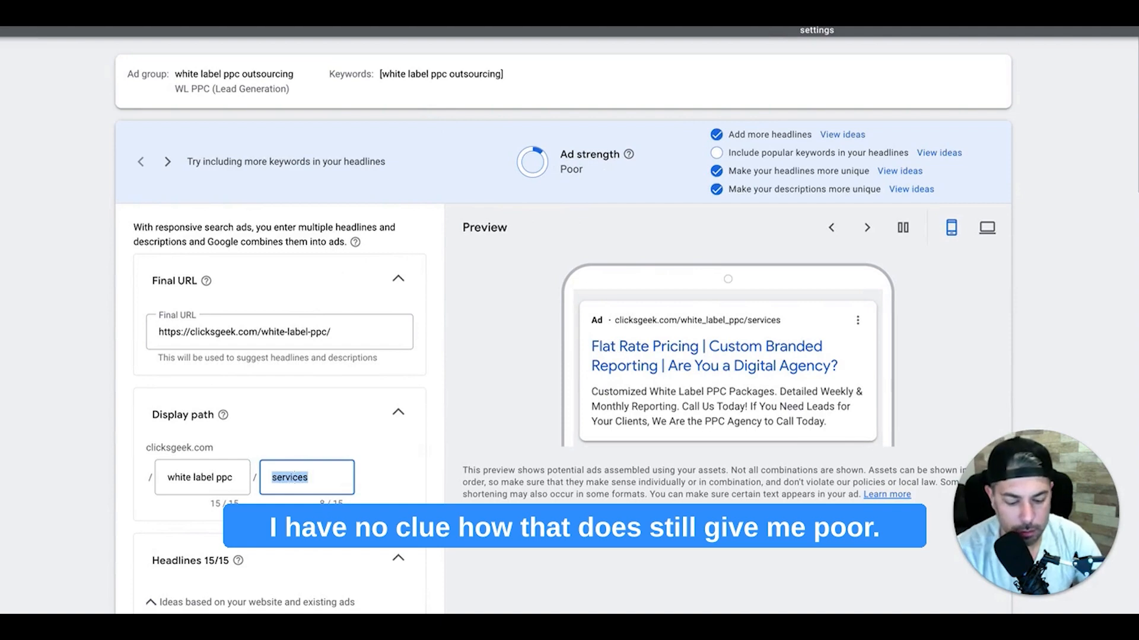
pyautogui.write('outsourcing')
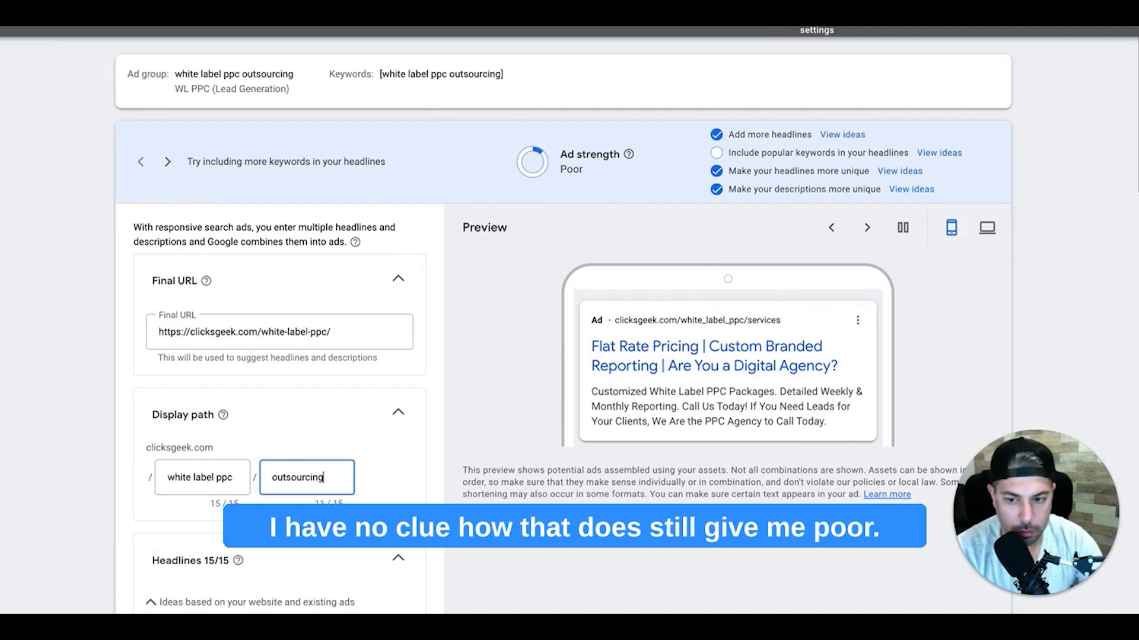
# Step: Change the fourth headline to "White Label PPC Outsourcing"
pyautogui.scroll(-7, 342, 482)
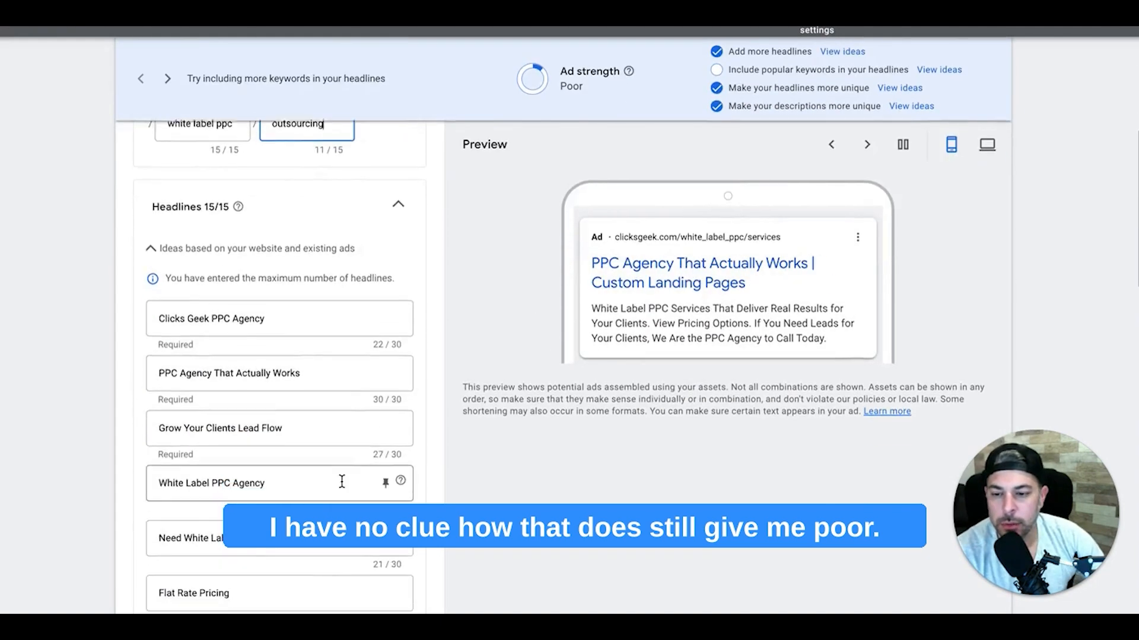
pyautogui.click(267, 426)
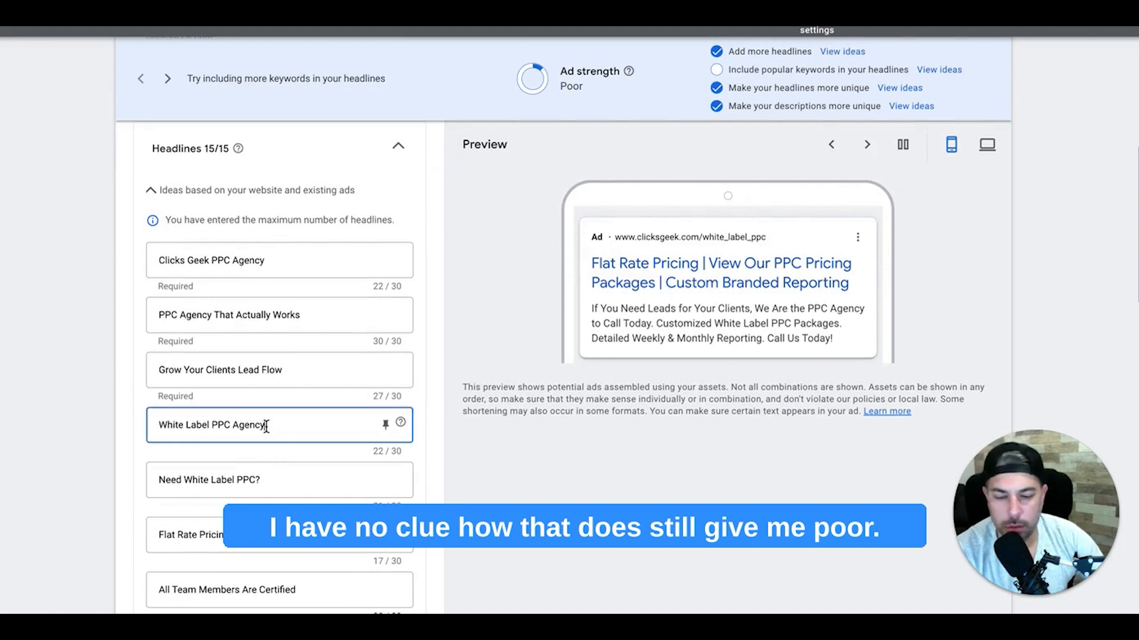
pyautogui.write('Outsourcing')
pyautogui.click(112, 365)
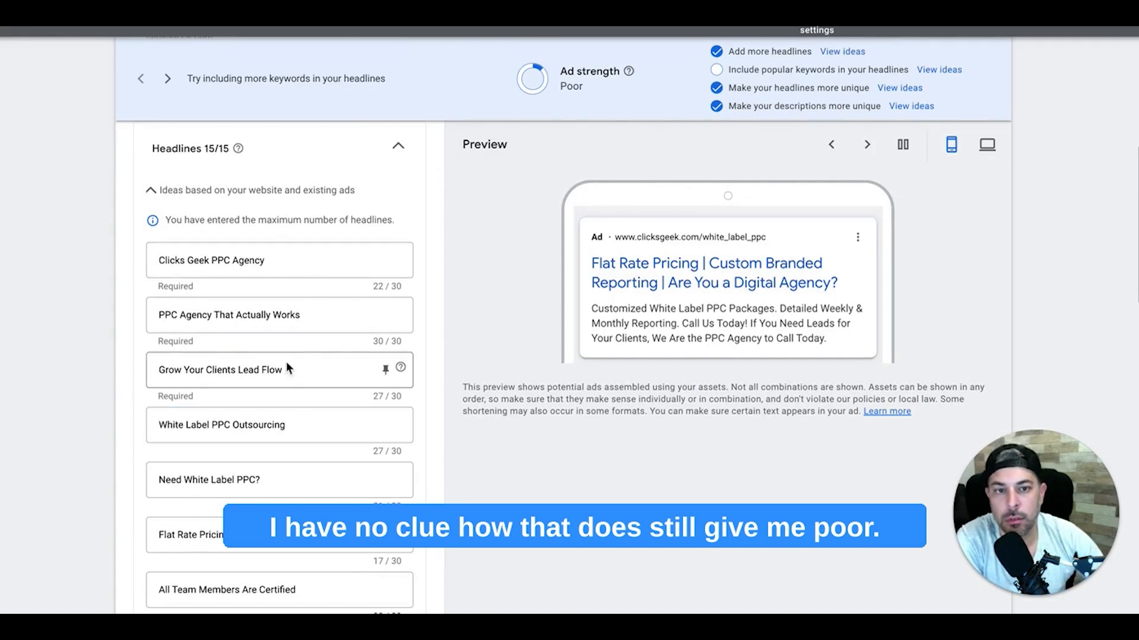
pyautogui.scroll(5, 321, 373)
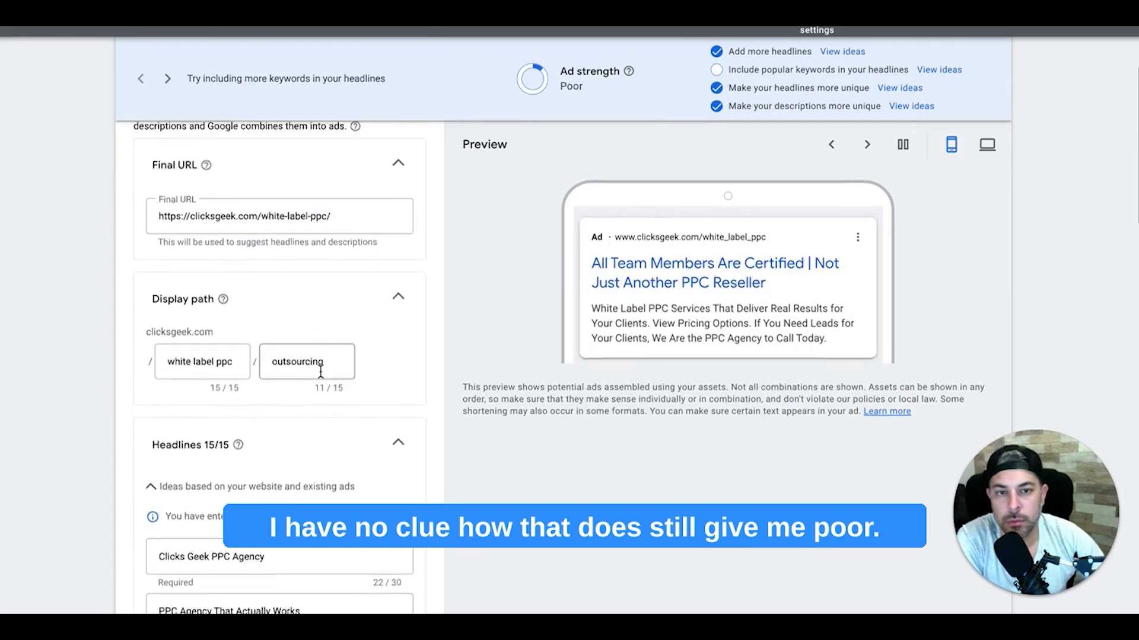
# Step: Change the "Need PPC Help?" headline to "Need to Outsource Your PPC?"
pyautogui.scroll(2, 320, 371)
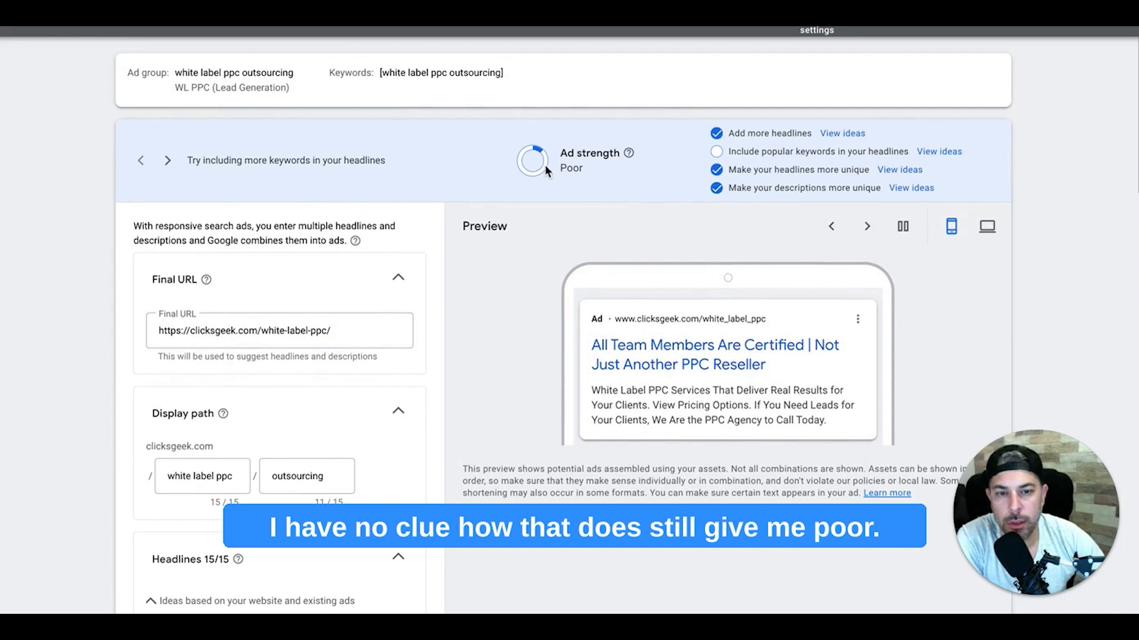
pyautogui.scroll(-1, 406, 362)
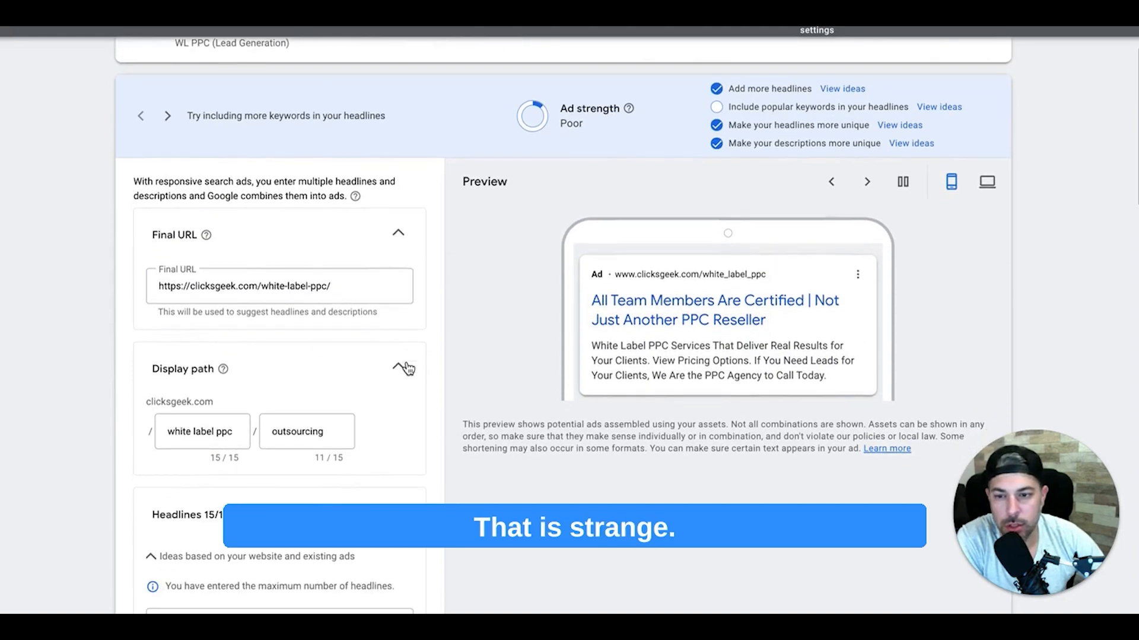
pyautogui.scroll(-6, 406, 363)
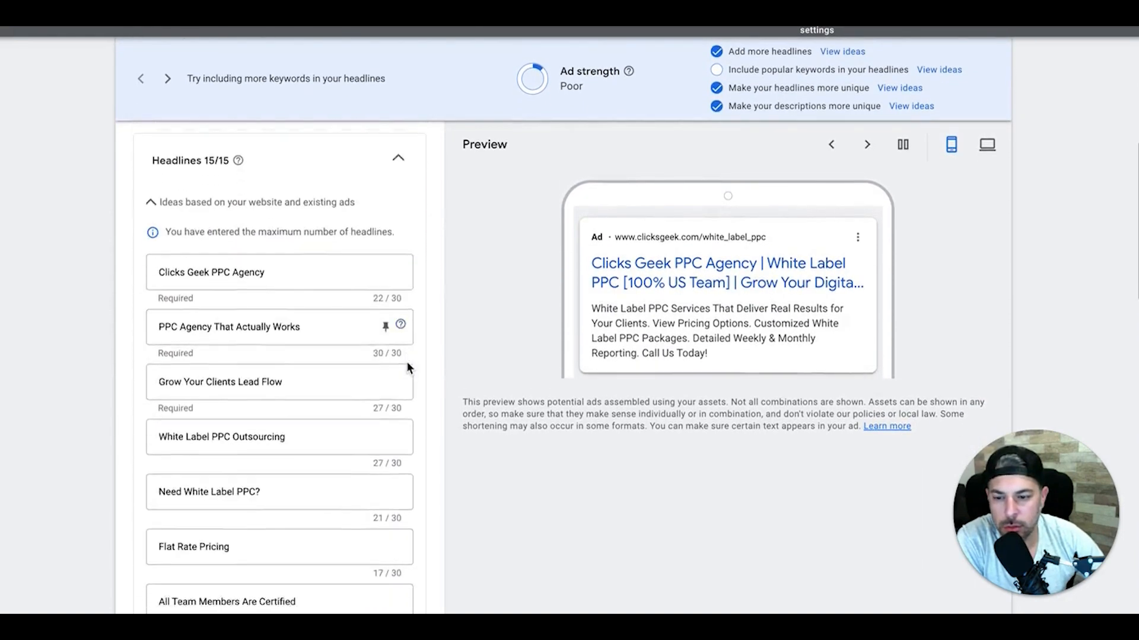
pyautogui.scroll(-2, 246, 412)
pyautogui.scroll(-1, 247, 413)
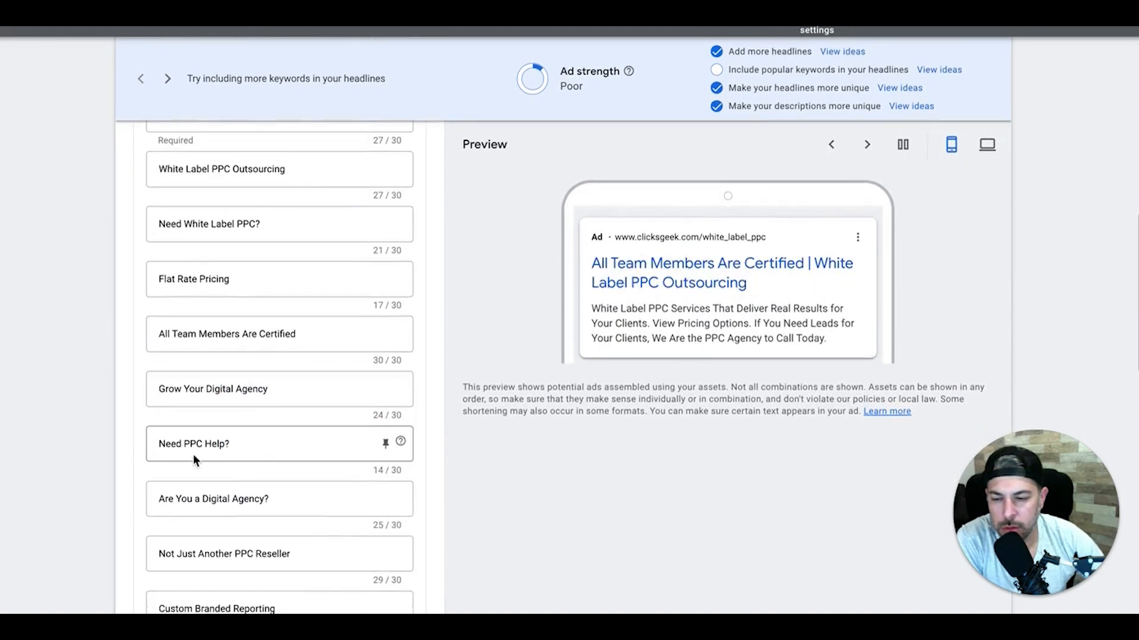
pyautogui.click(225, 445)
pyautogui.press('BackSpace')
pyautogui.press('BackSpace')
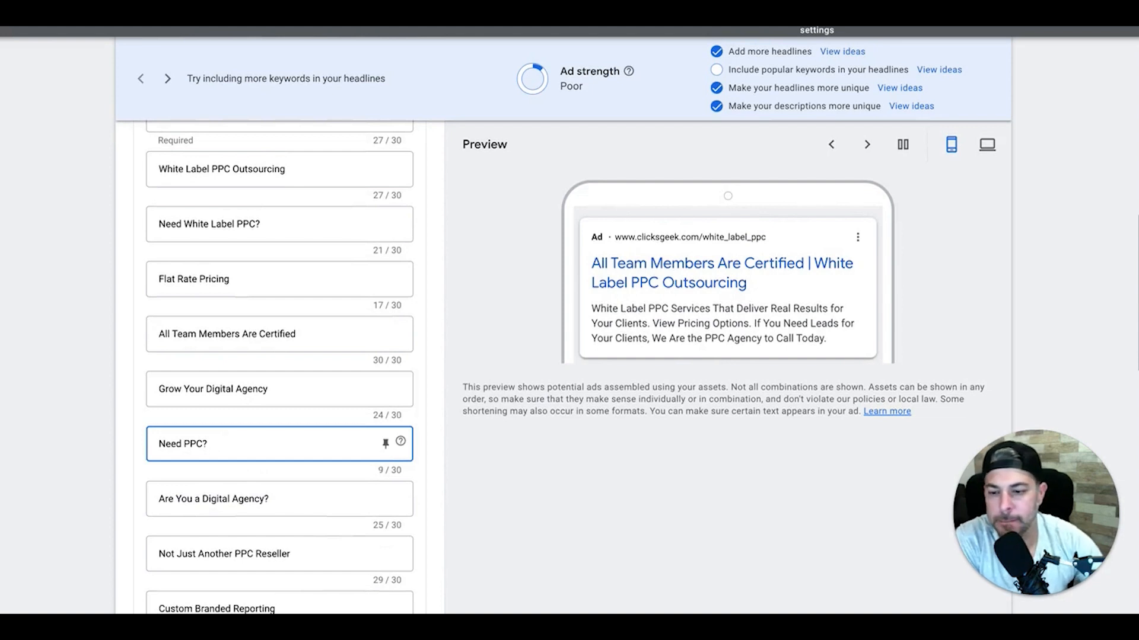
pyautogui.click(184, 444)
pyautogui.write('to Outsour')
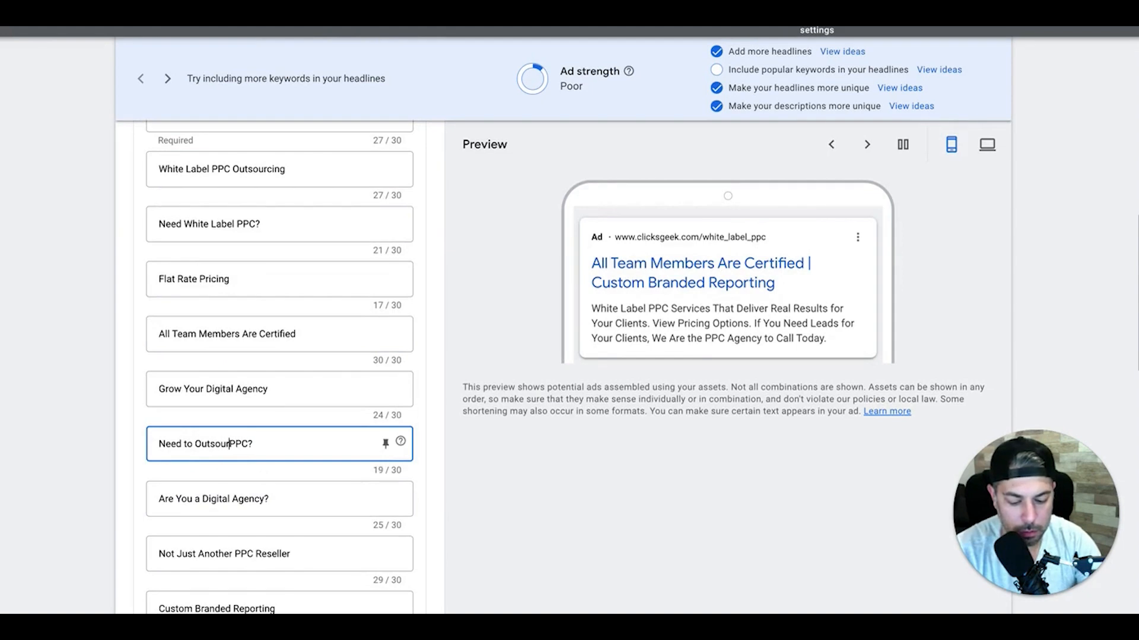
pyautogui.write('ce Your')
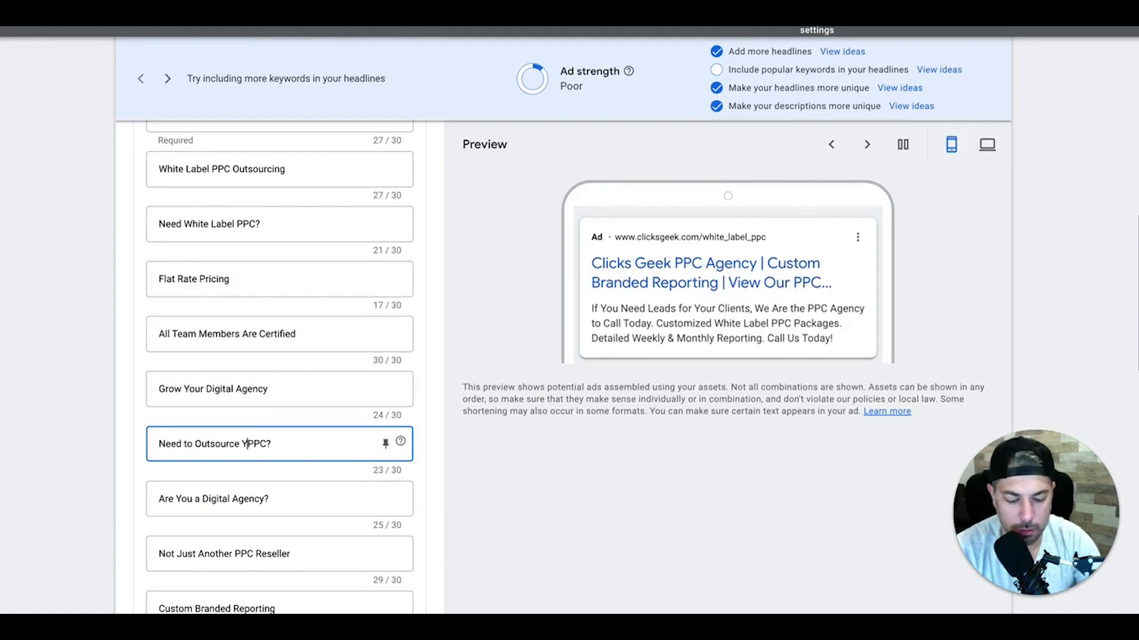
pyautogui.click(118, 455)
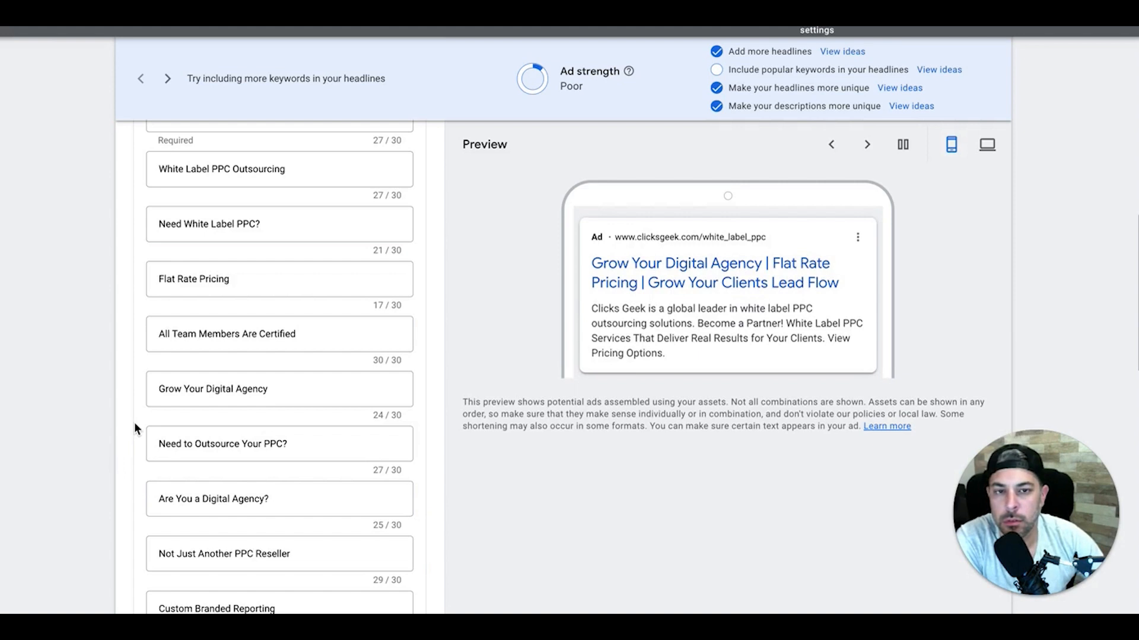
# Step: Change the first description to "If You Need Leads for Your Clients, We Are the #1 PPC Outsourcing Agency to Call Today."
pyautogui.scroll(-3, 134, 423)
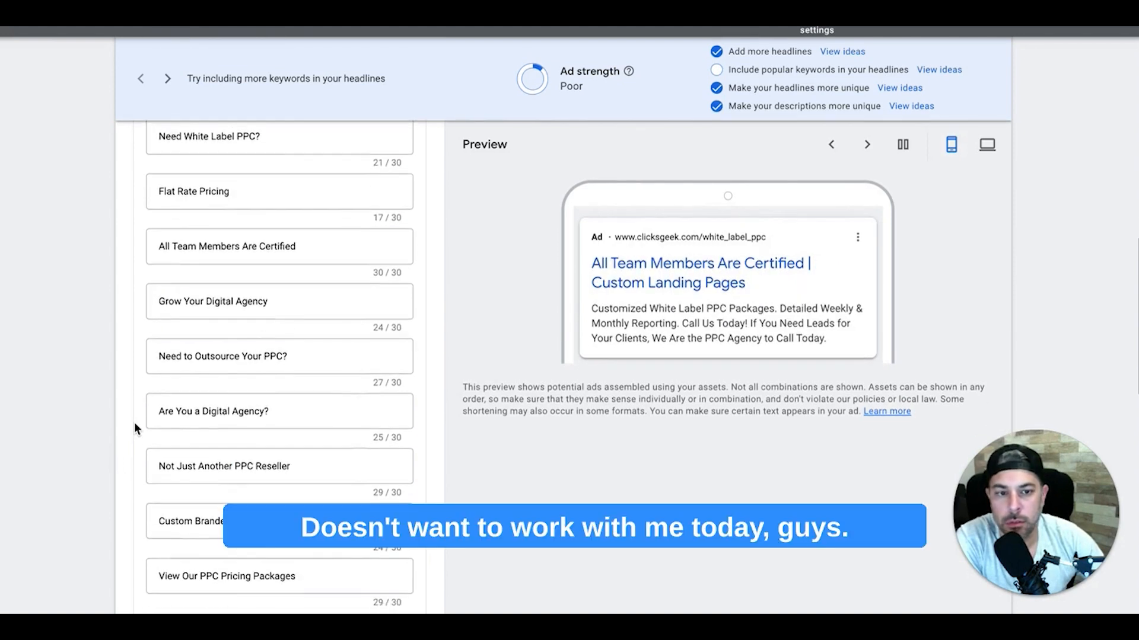
pyautogui.scroll(-12, 312, 354)
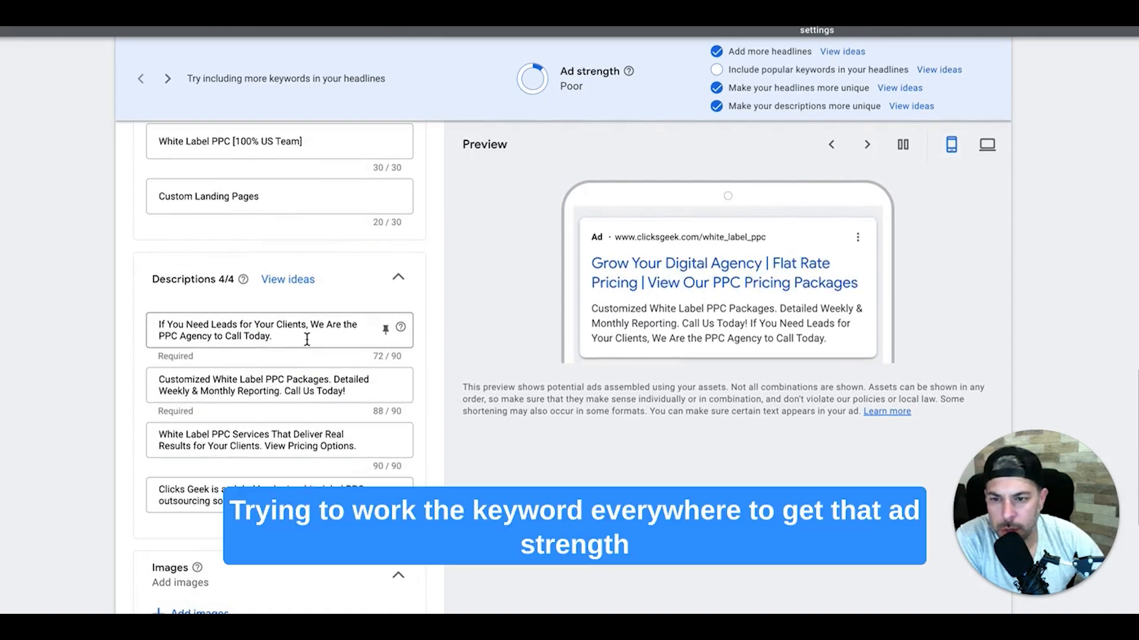
pyautogui.scroll(6, 307, 345)
pyautogui.scroll(15, 307, 339)
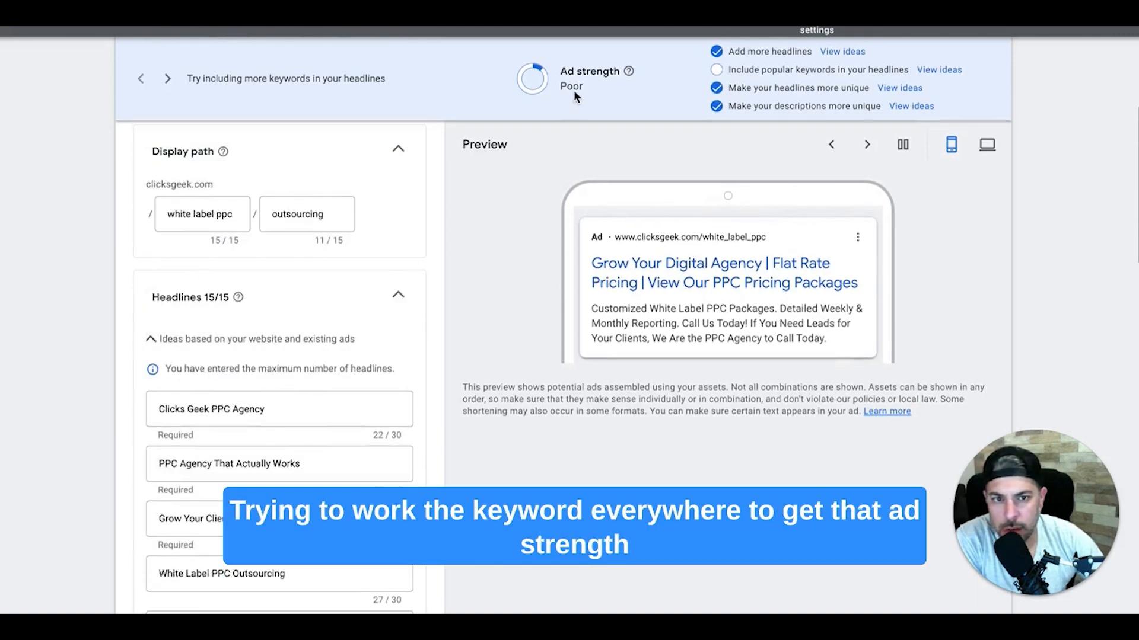
pyautogui.moveTo(633, 76)
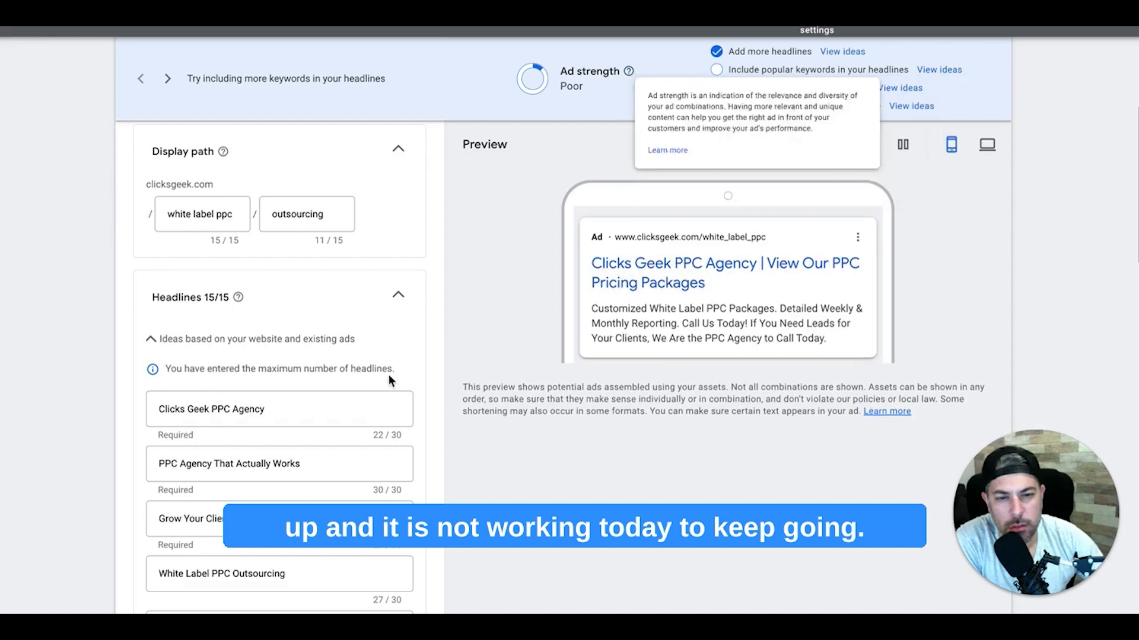
pyautogui.scroll(-5, 389, 375)
pyautogui.scroll(-15, 389, 375)
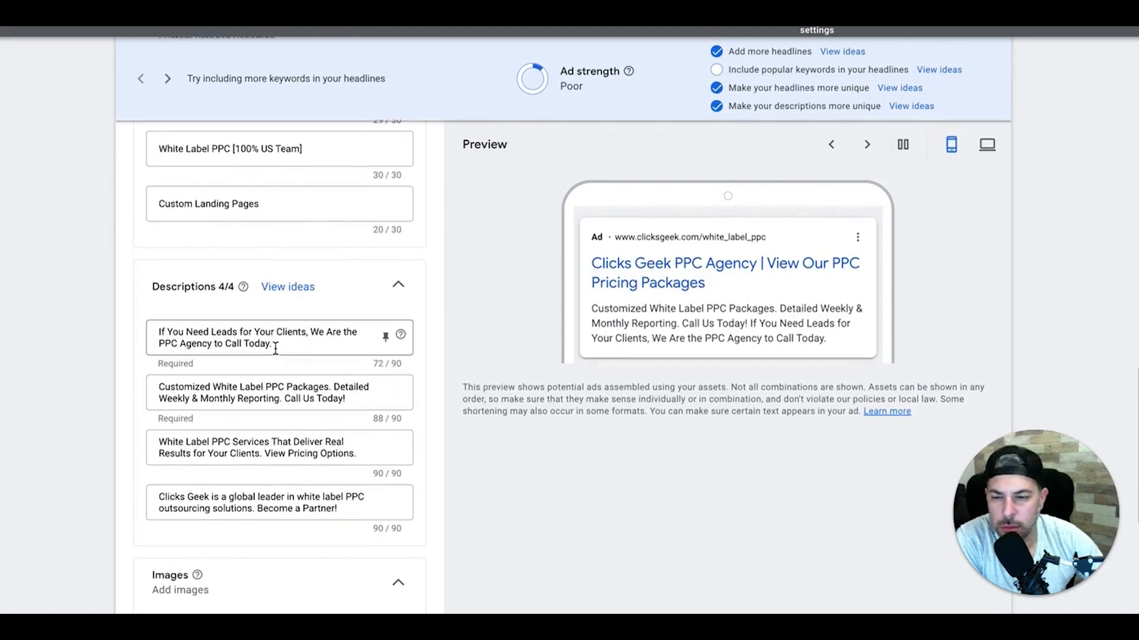
pyautogui.click(182, 343)
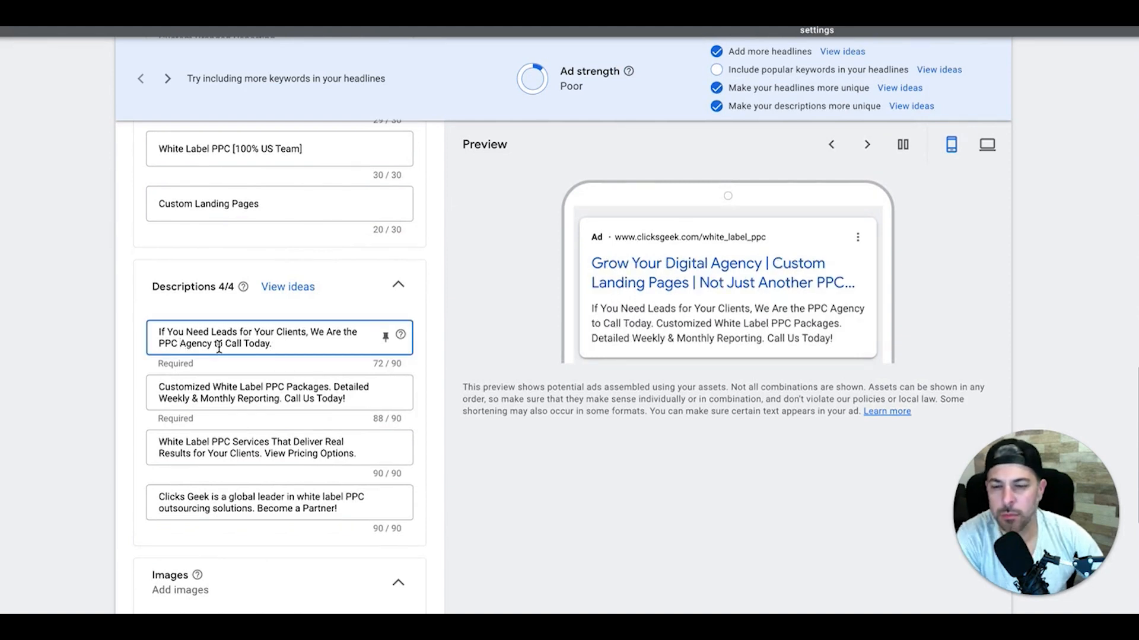
pyautogui.write('Outsourci')
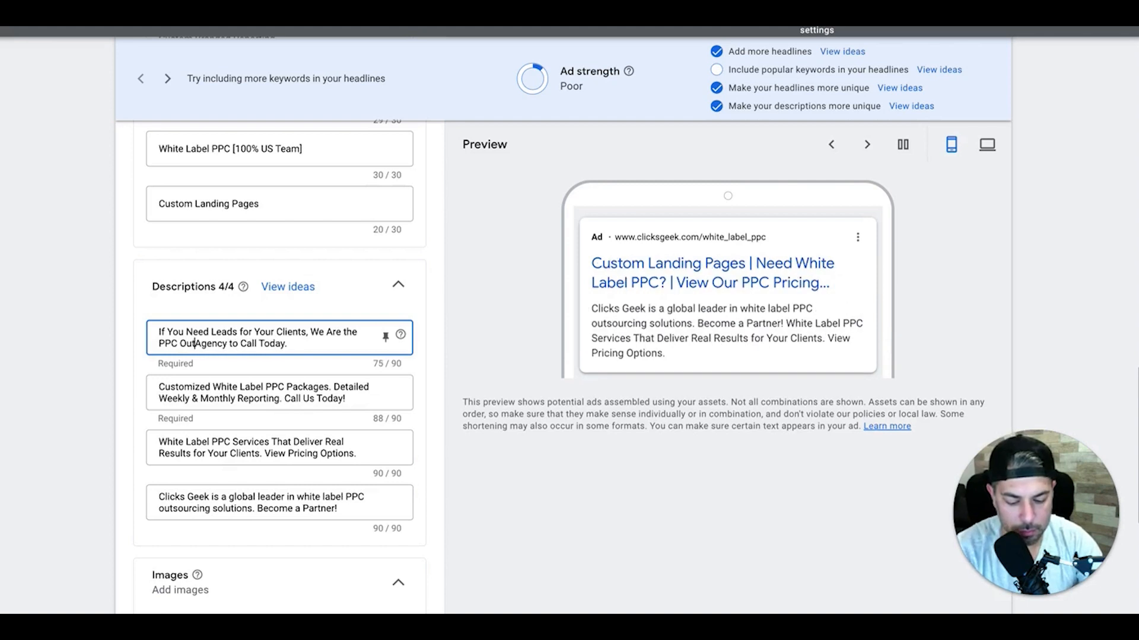
pyautogui.write('ng ')
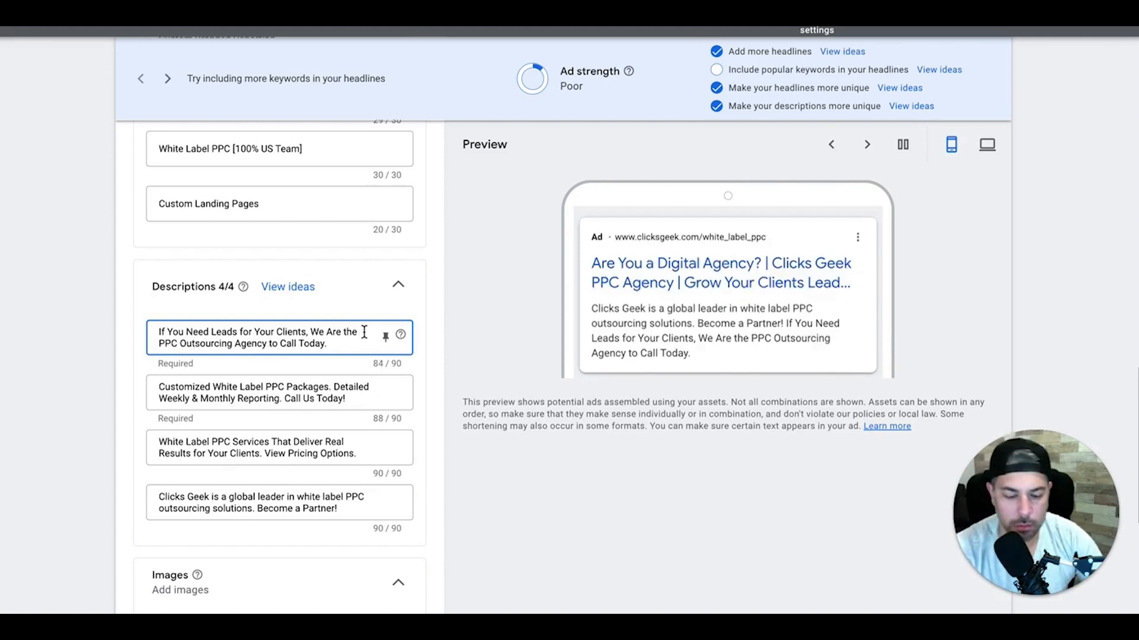
pyautogui.write('#1')
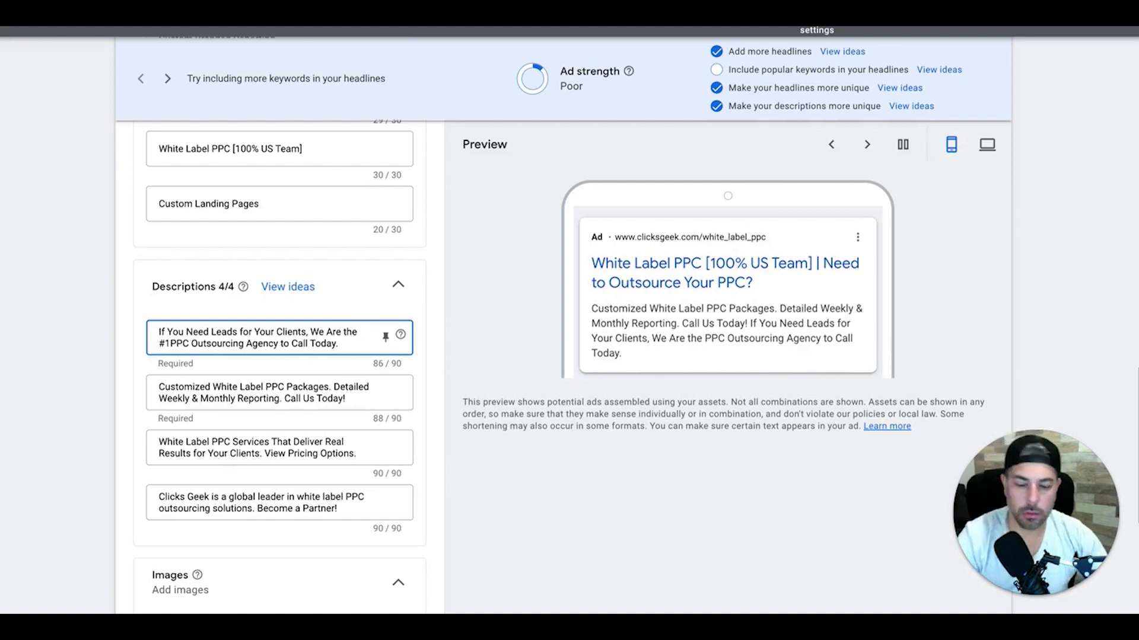
pyautogui.click(104, 357)
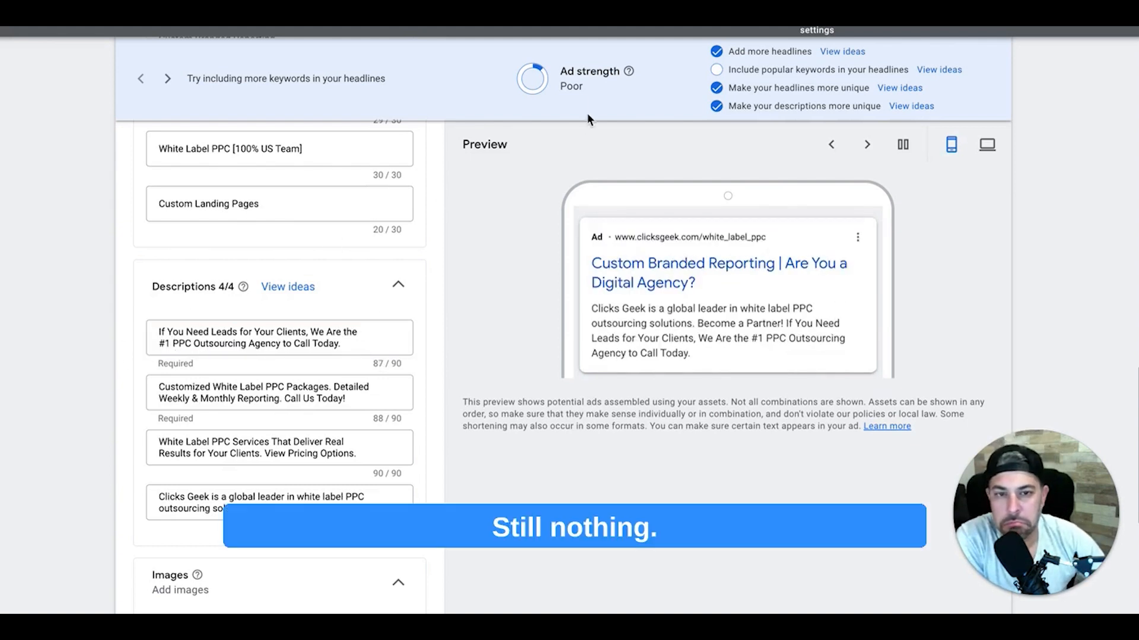
# Step: Check the remaining headlines and descriptions of the outsourcing ad and save the ad
pyautogui.scroll(5, 417, 296)
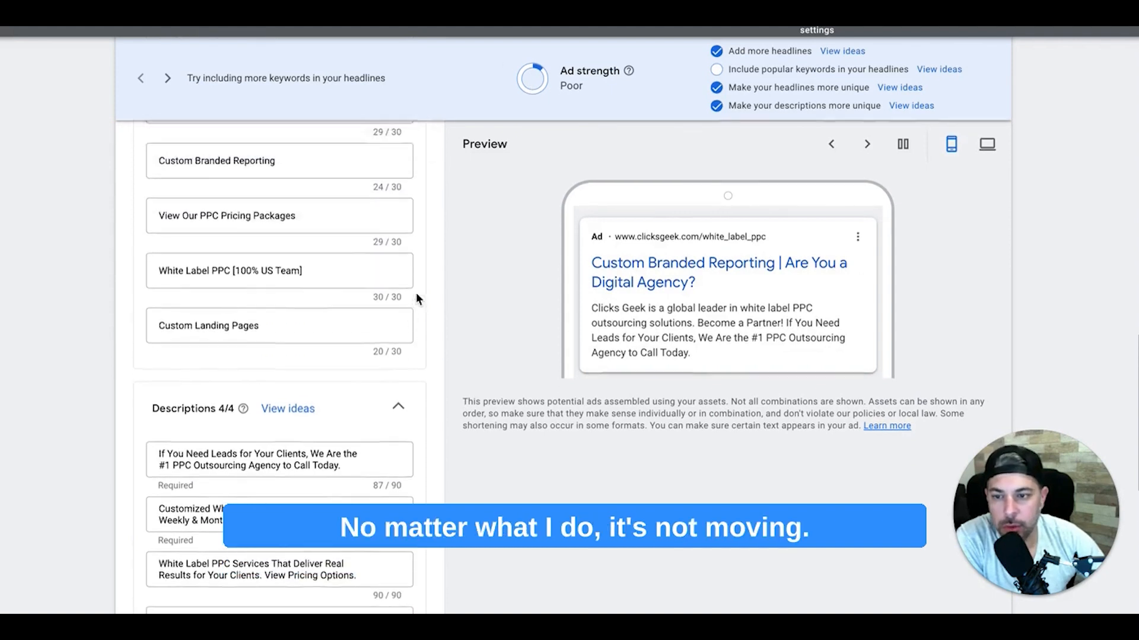
pyautogui.scroll(2, 313, 402)
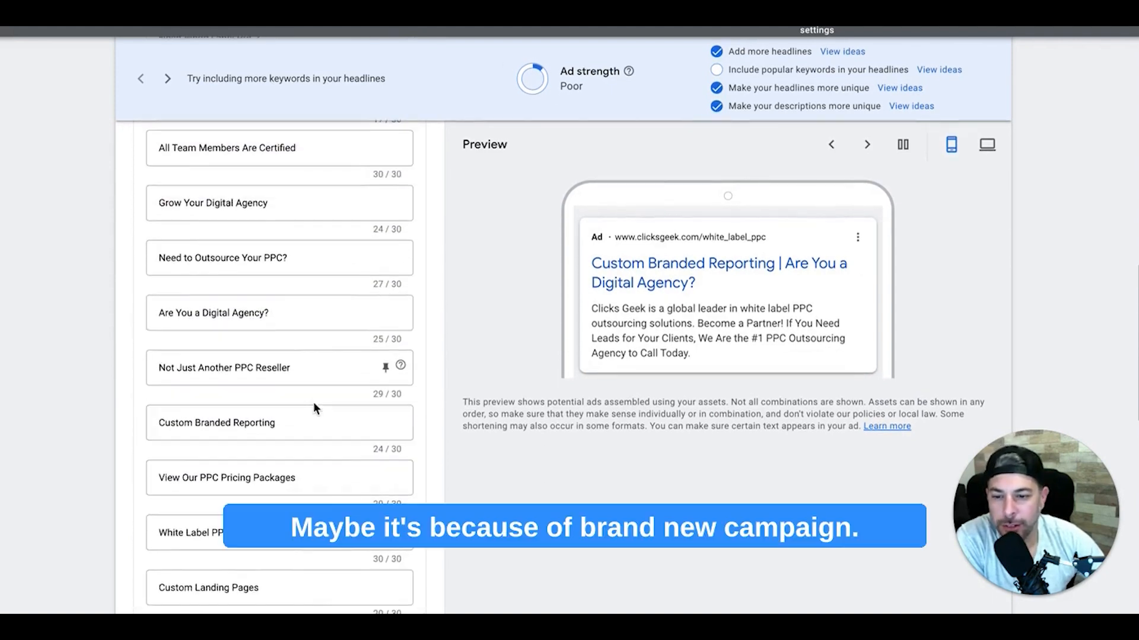
pyautogui.scroll(-5, 314, 403)
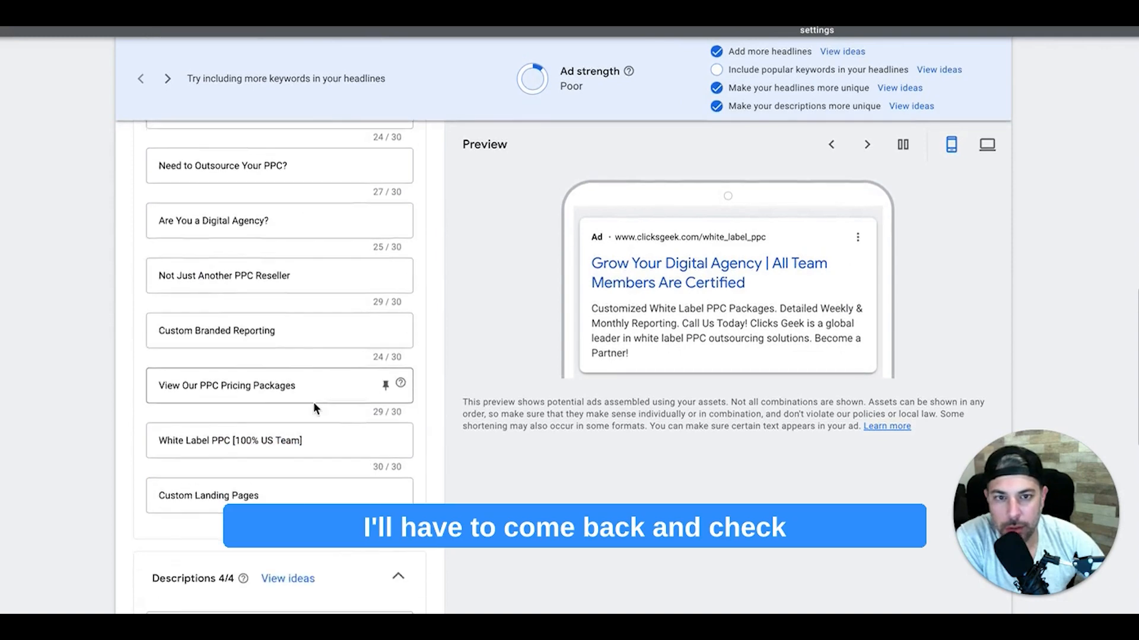
pyautogui.scroll(-8, 313, 406)
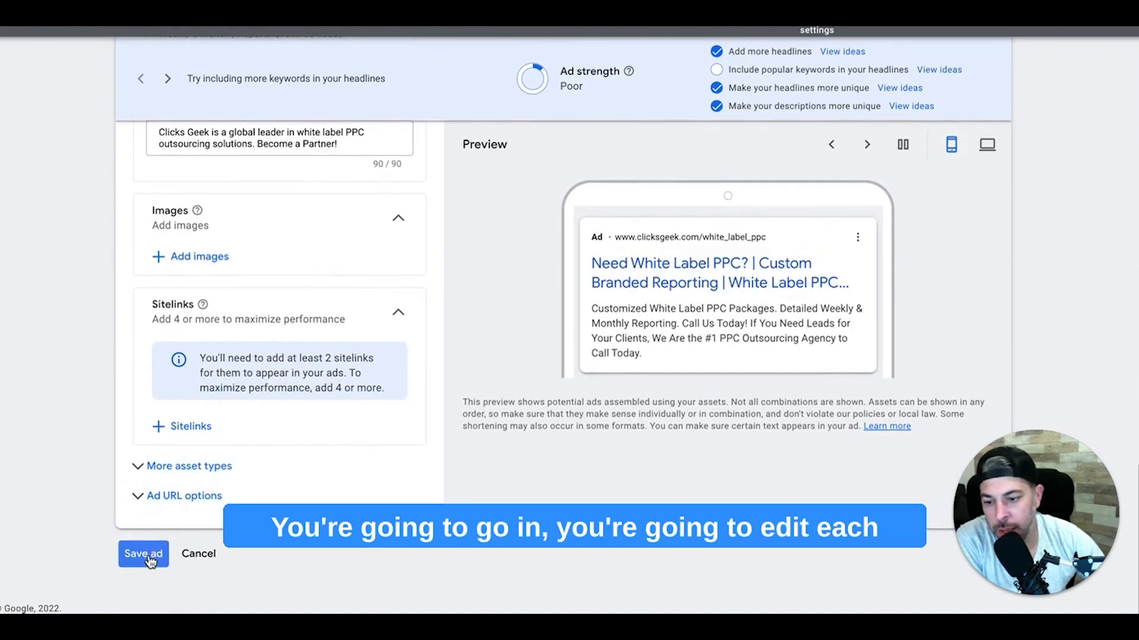
pyautogui.click(147, 554)
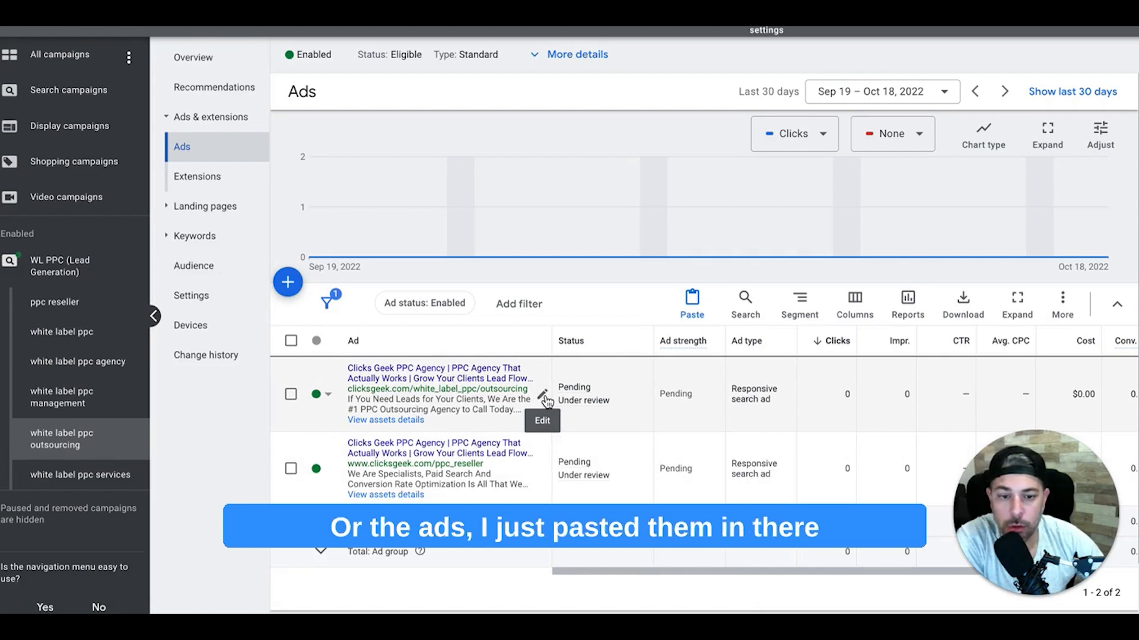
# Step: Show the ad groups of the WL PPC (Lead Generation) campaign and check each group's status
pyautogui.moveTo(590, 407)
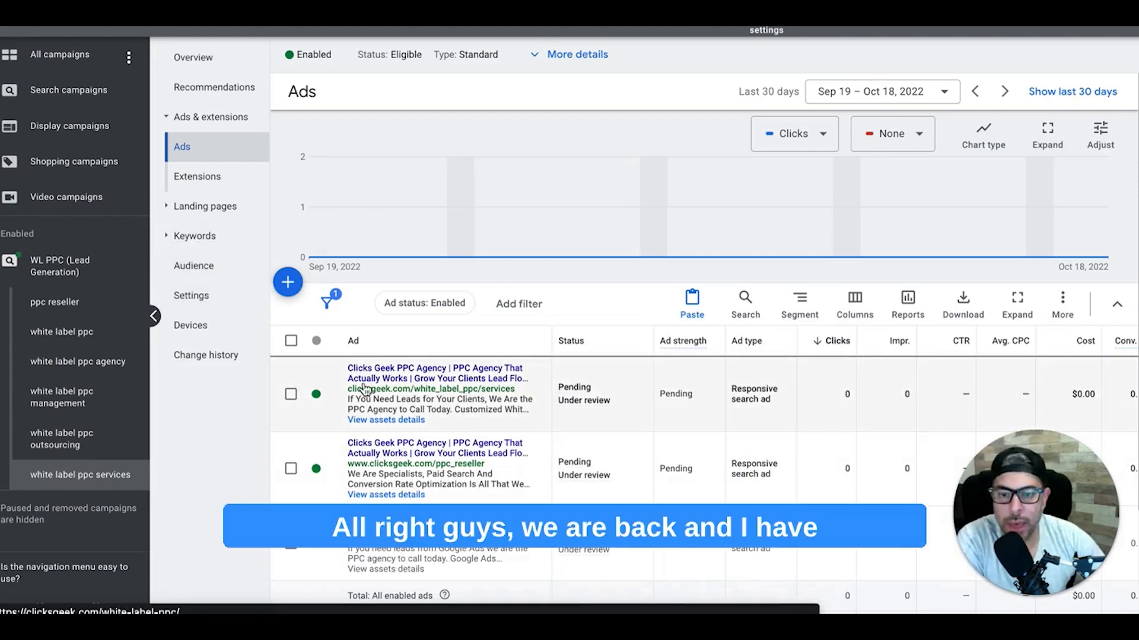
pyautogui.click(70, 279)
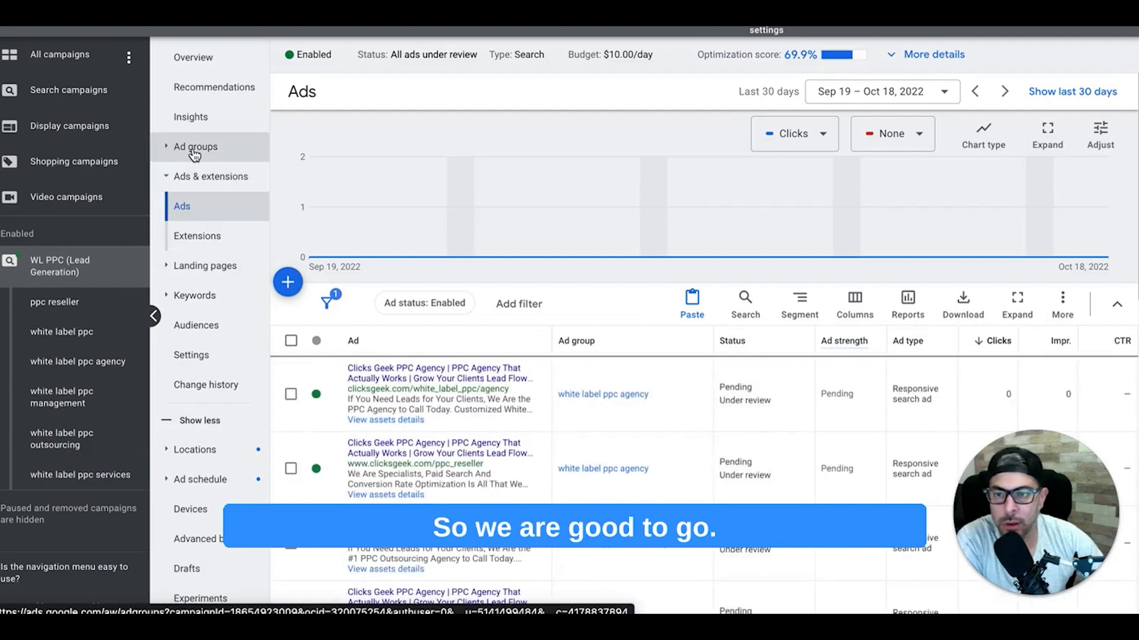
pyautogui.click(194, 150)
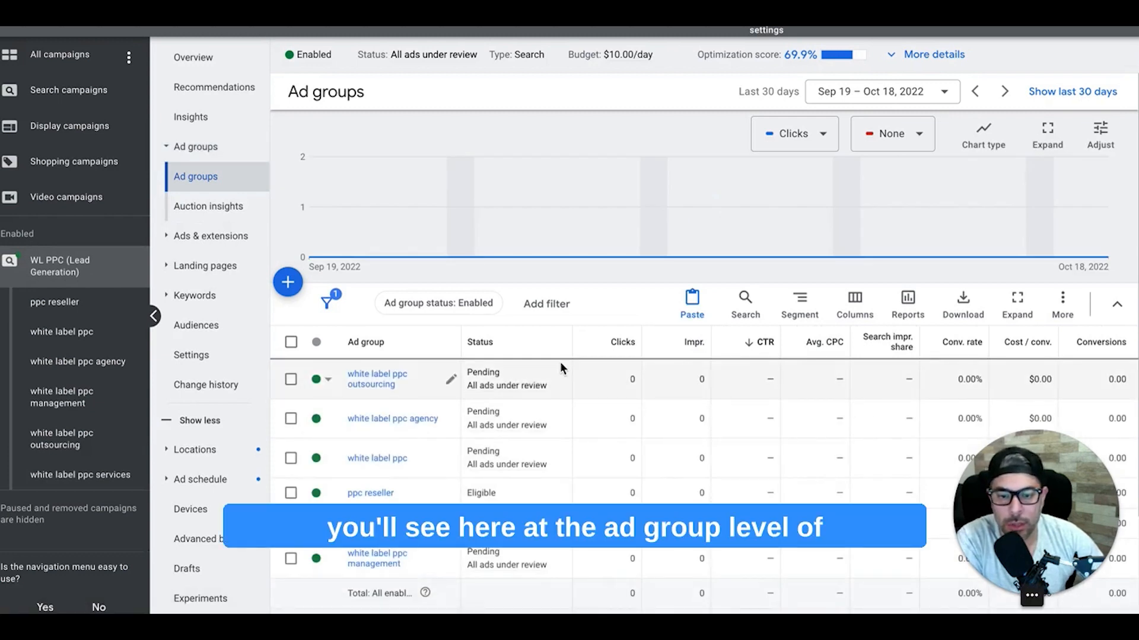
pyautogui.scroll(-1, 559, 362)
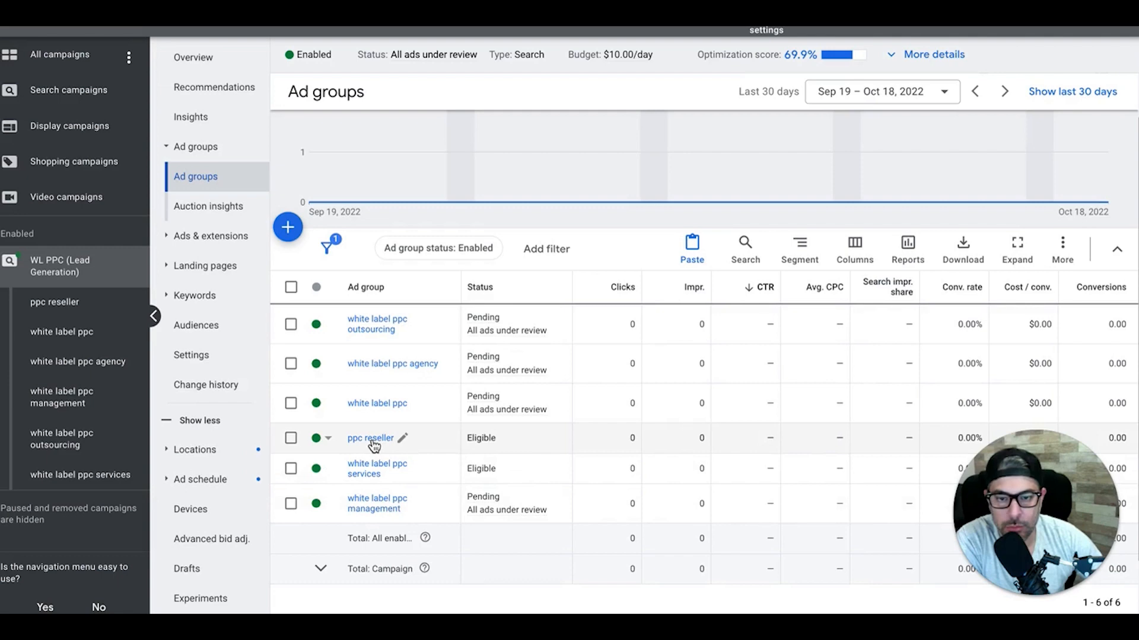
# Step: List all ads of the campaign sorted by ad group and review their status and ad strength
pyautogui.click(204, 236)
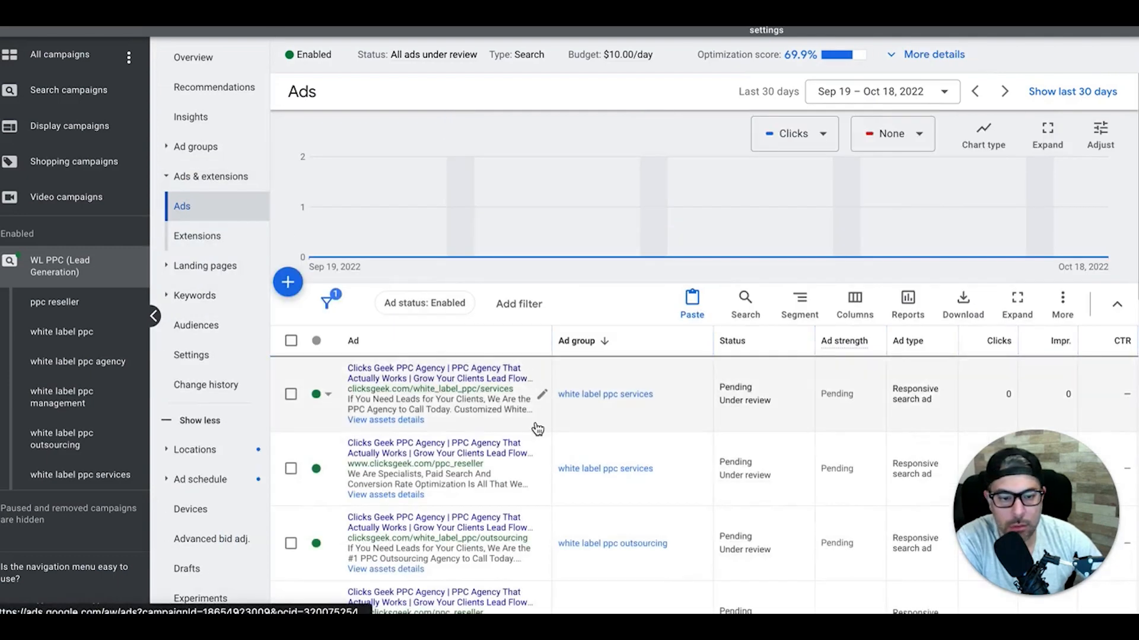
pyautogui.scroll(-4, 536, 424)
pyautogui.scroll(2, 537, 427)
pyautogui.scroll(-5, 537, 427)
pyautogui.scroll(-6, 536, 427)
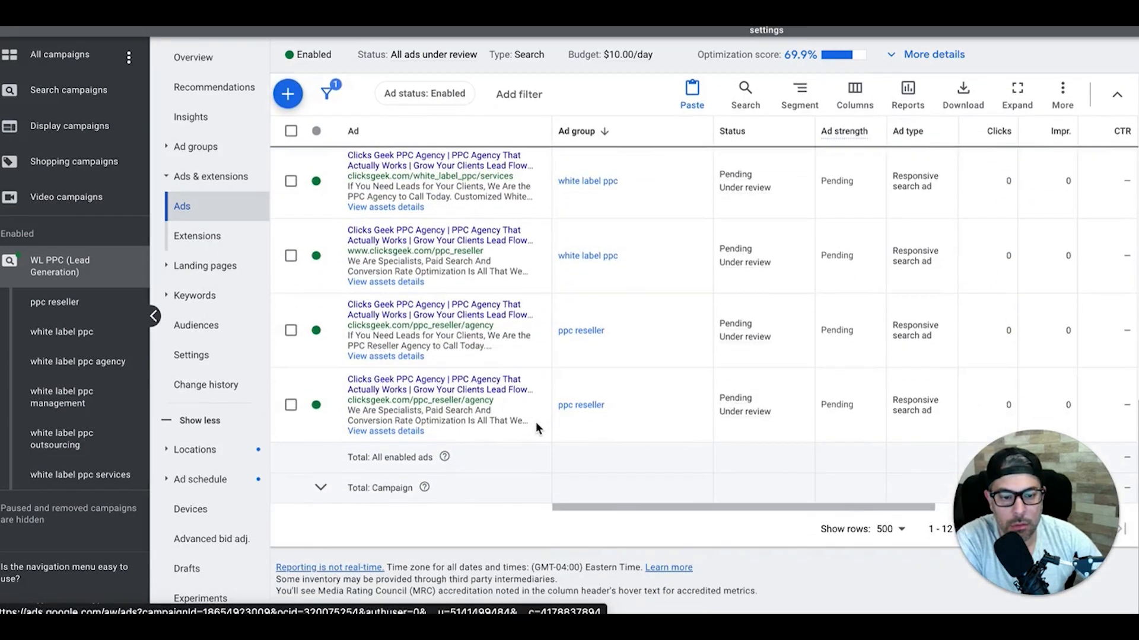
pyautogui.scroll(3, 537, 427)
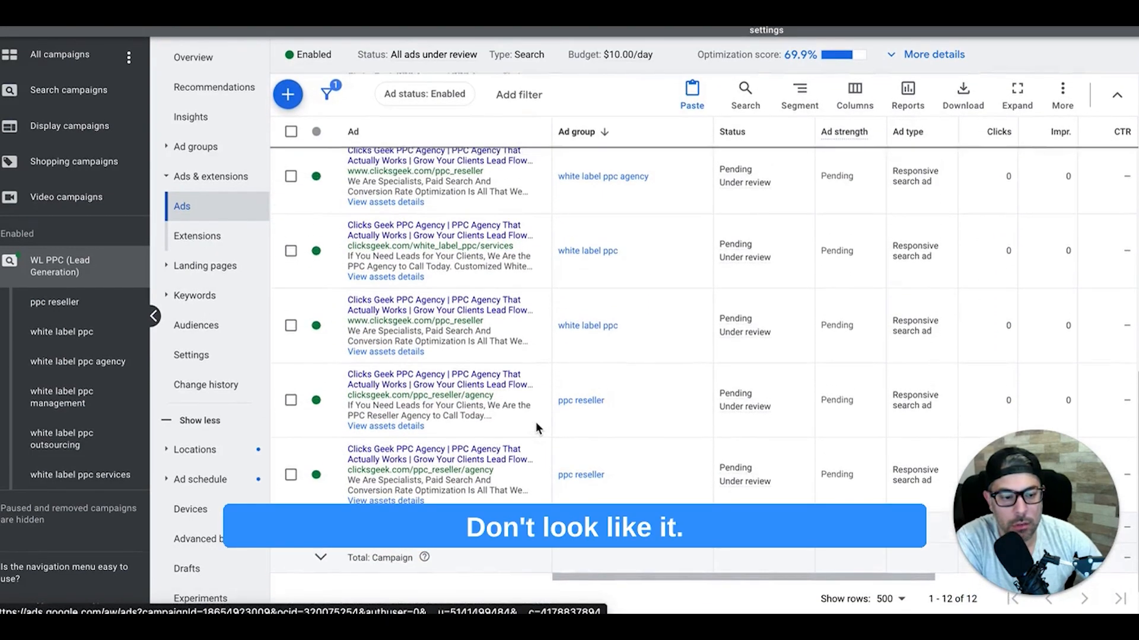
pyautogui.scroll(7, 537, 427)
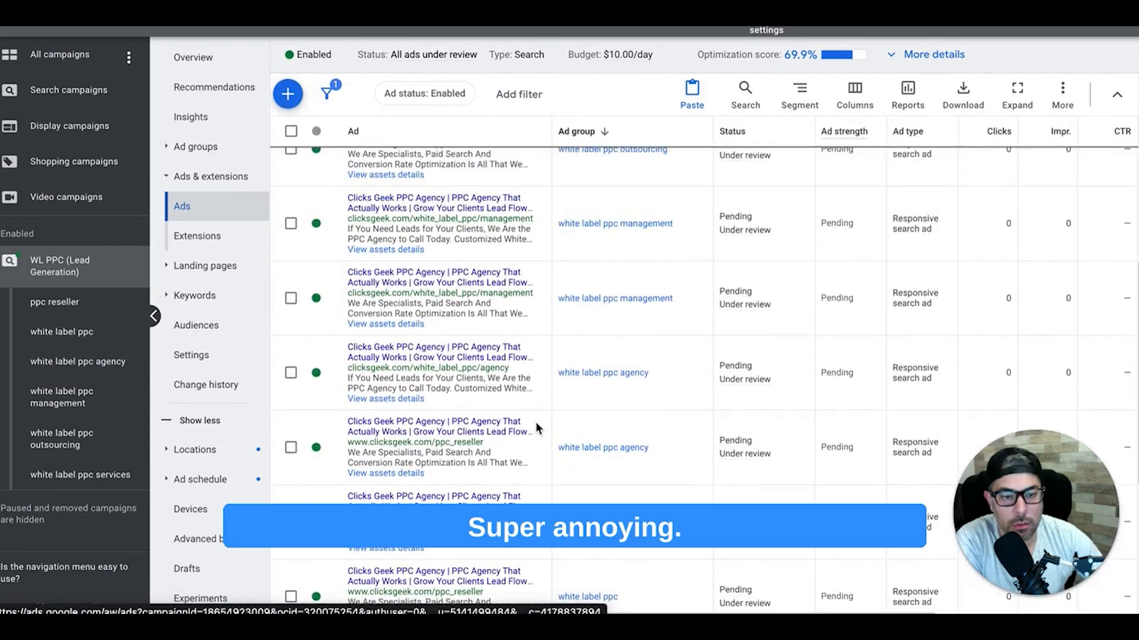
pyautogui.scroll(4, 537, 427)
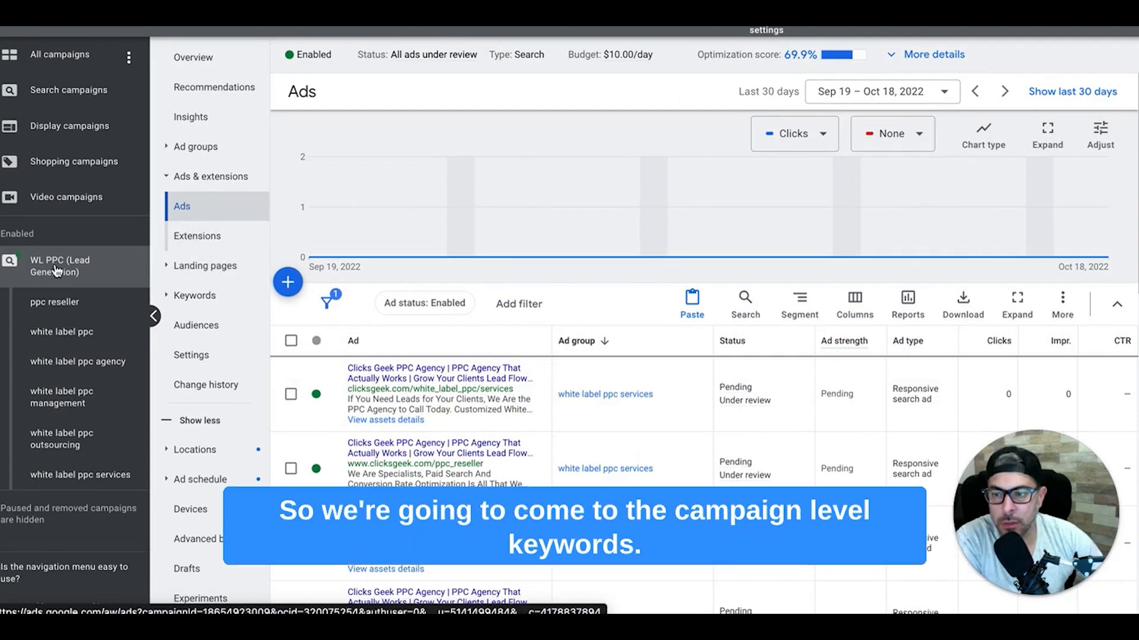
# Step: Show the search keywords of the WL PPC (Lead Generation) campaign and review their match types and ad groups
pyautogui.click(223, 296)
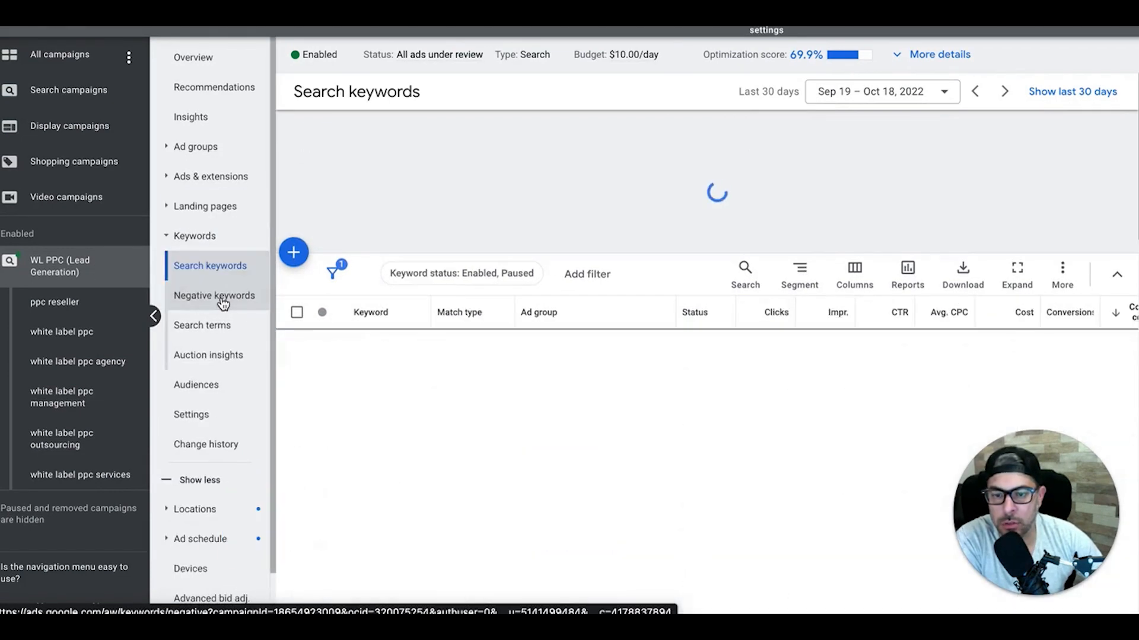
pyautogui.scroll(-3, 432, 362)
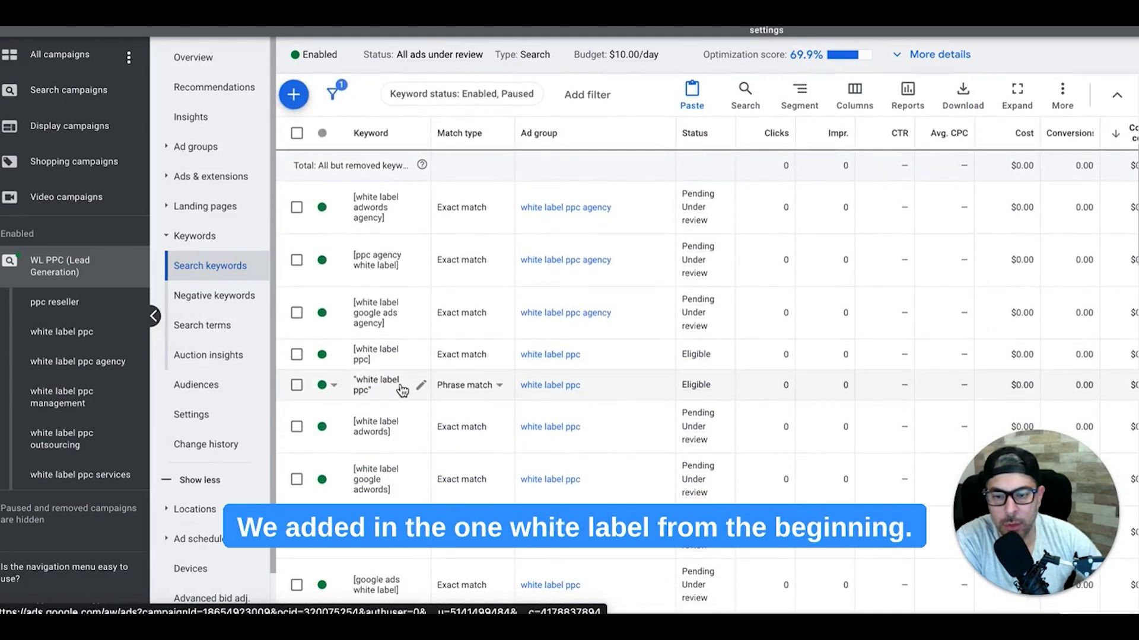
pyautogui.scroll(5, 442, 388)
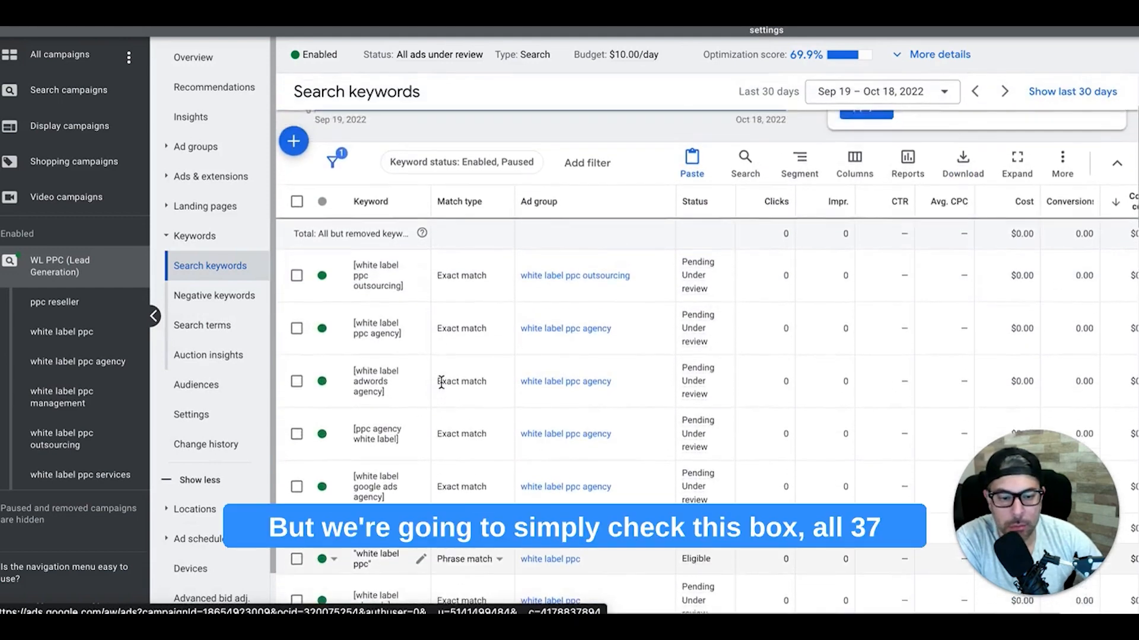
pyautogui.scroll(2, 440, 382)
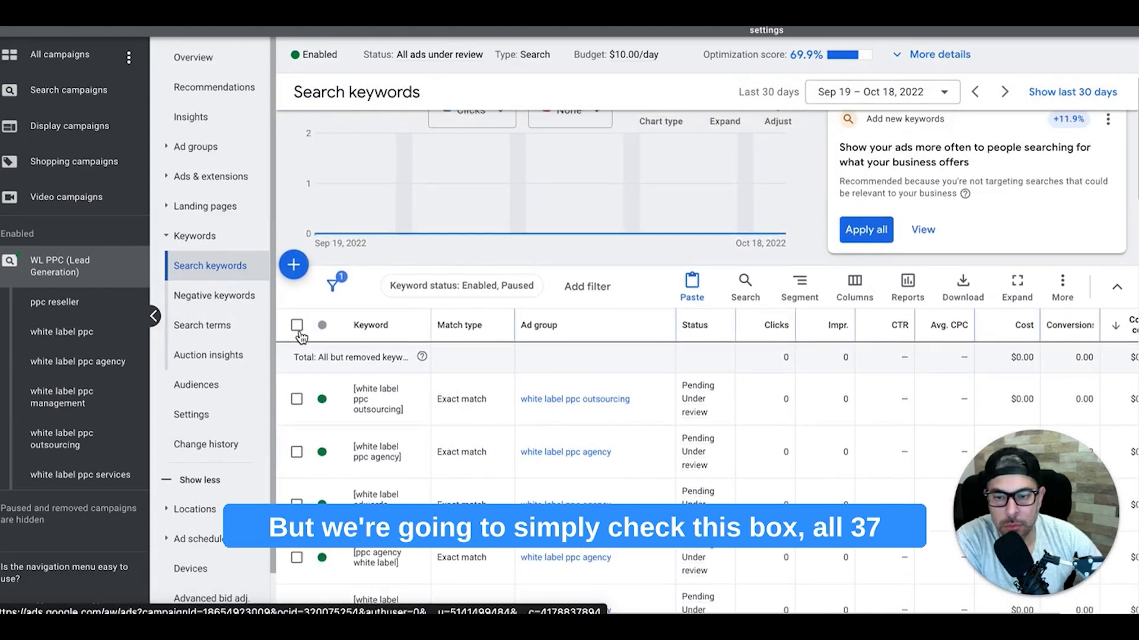
# Step: Duplicate all the campaign's search keywords as phrase match while keeping the original keywords
pyautogui.click(297, 326)
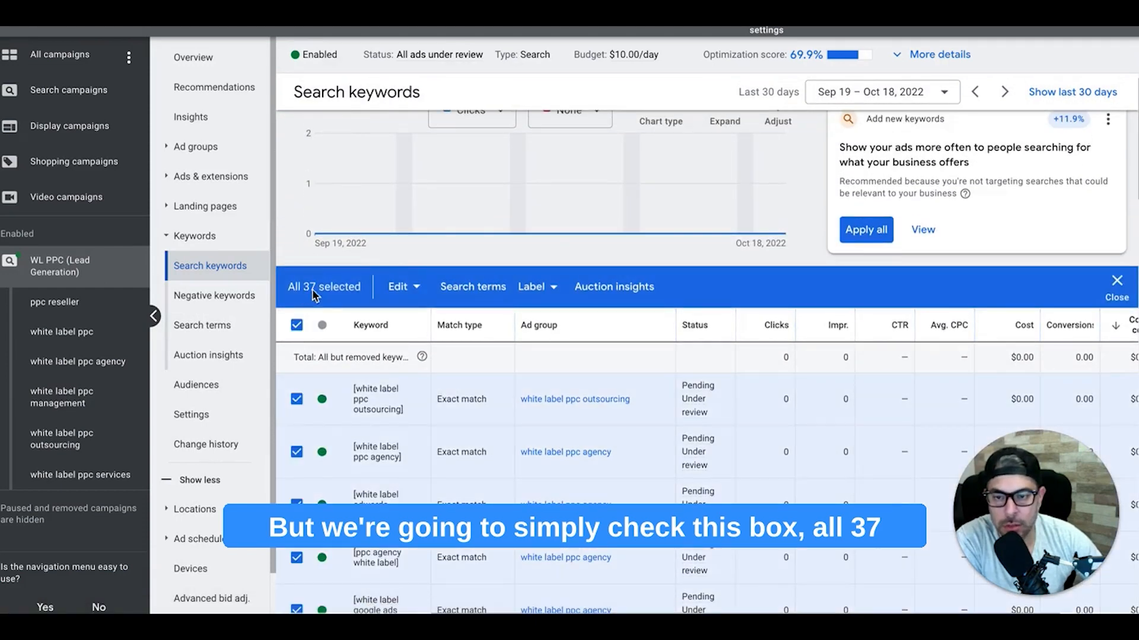
pyautogui.click(402, 294)
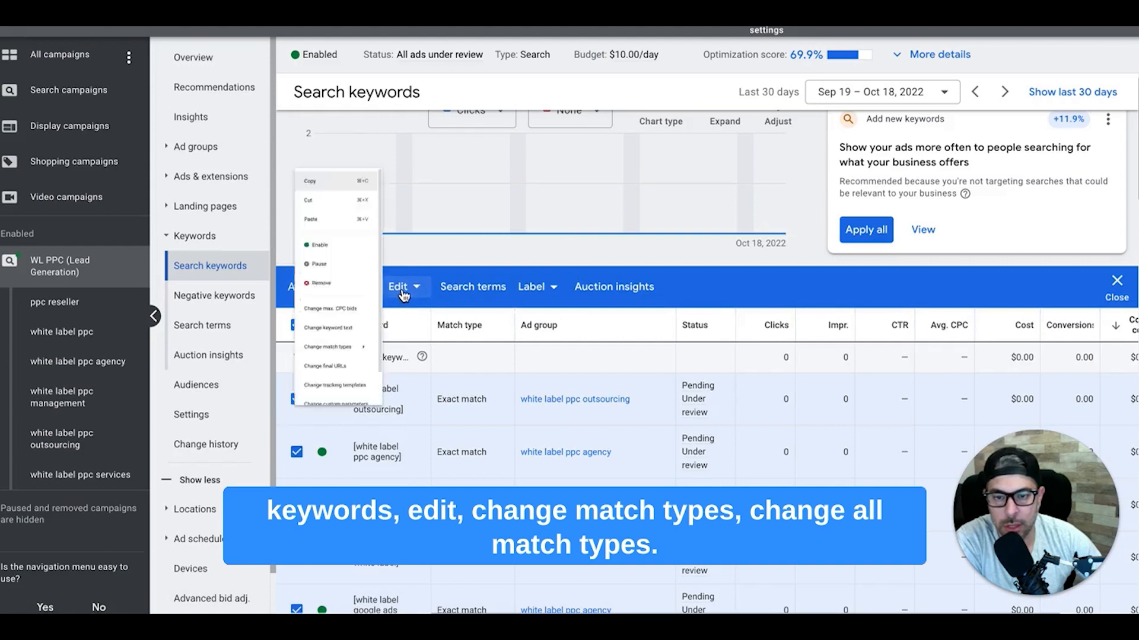
pyautogui.moveTo(280, 396)
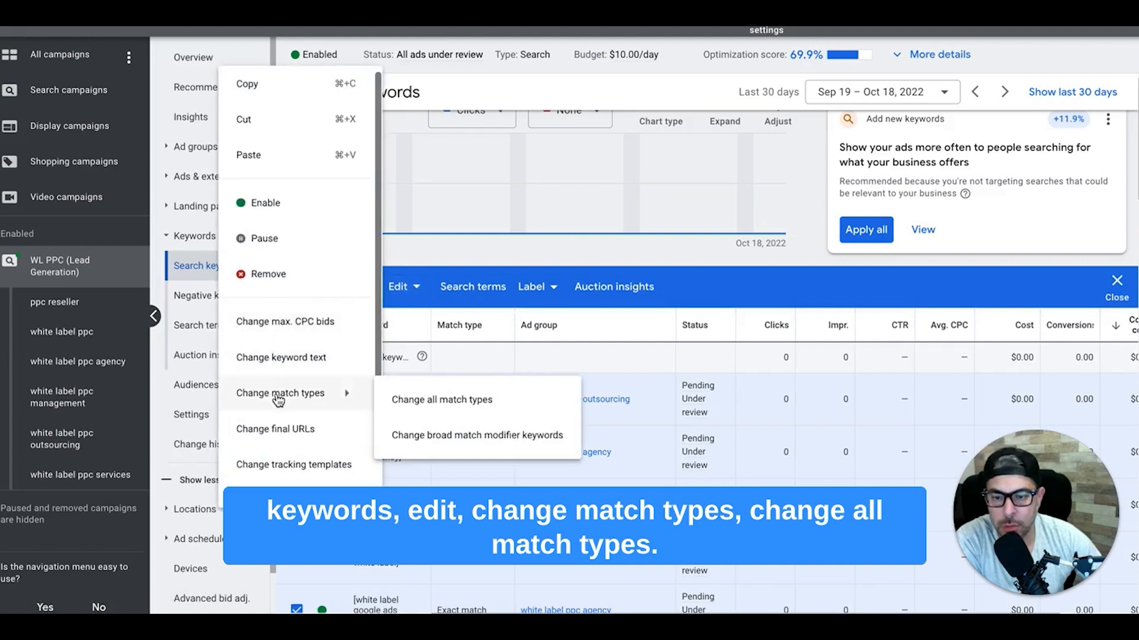
pyautogui.click(427, 401)
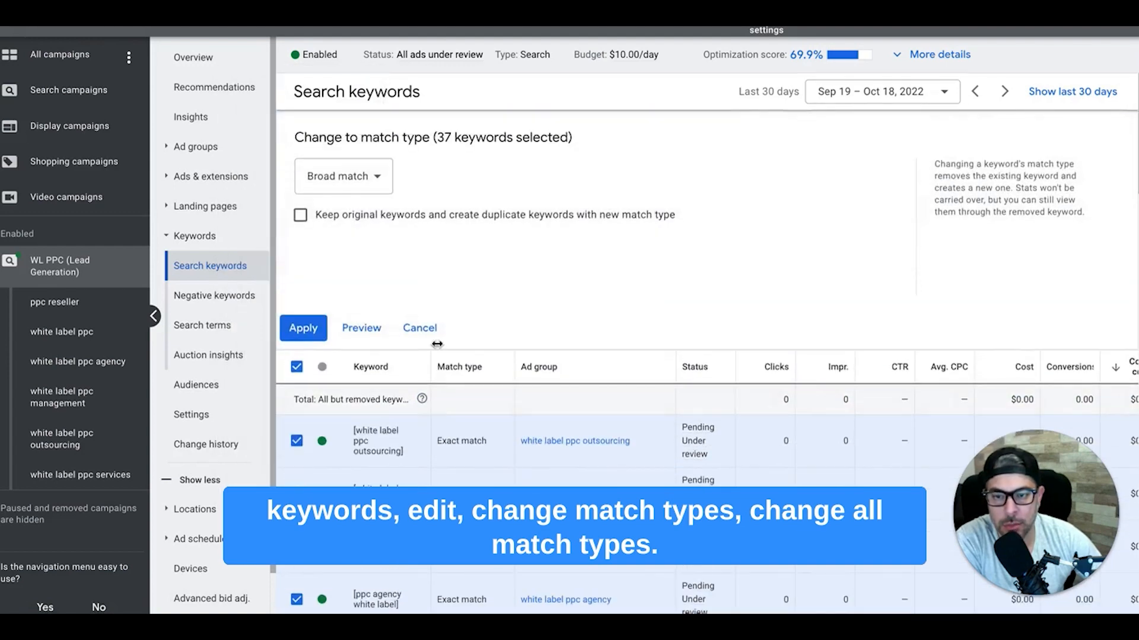
pyautogui.click(300, 217)
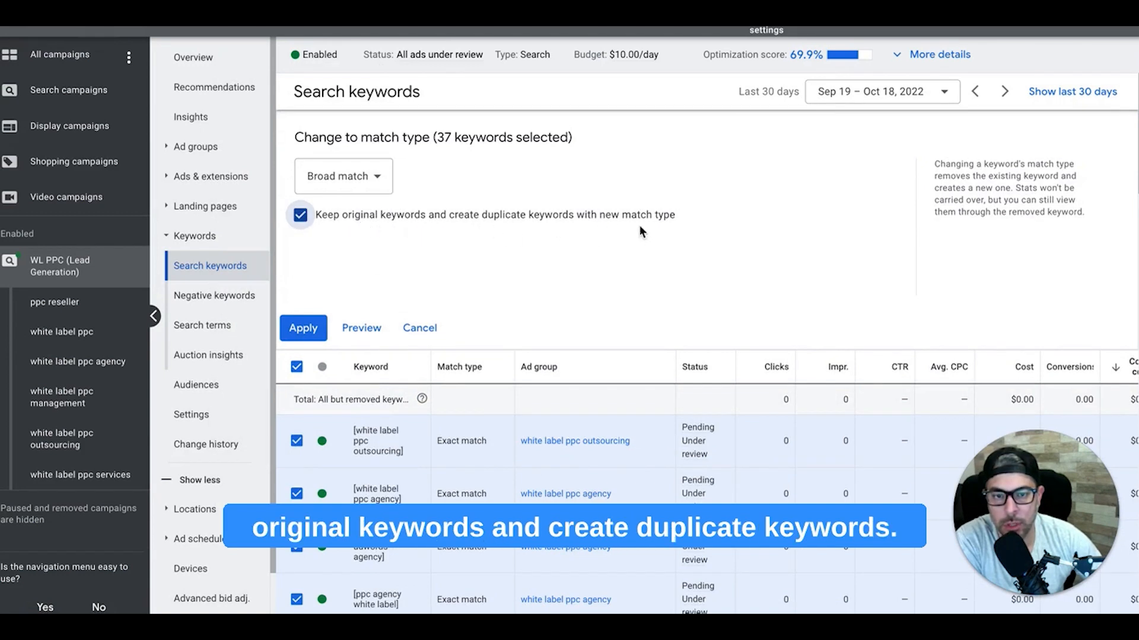
pyautogui.click(380, 176)
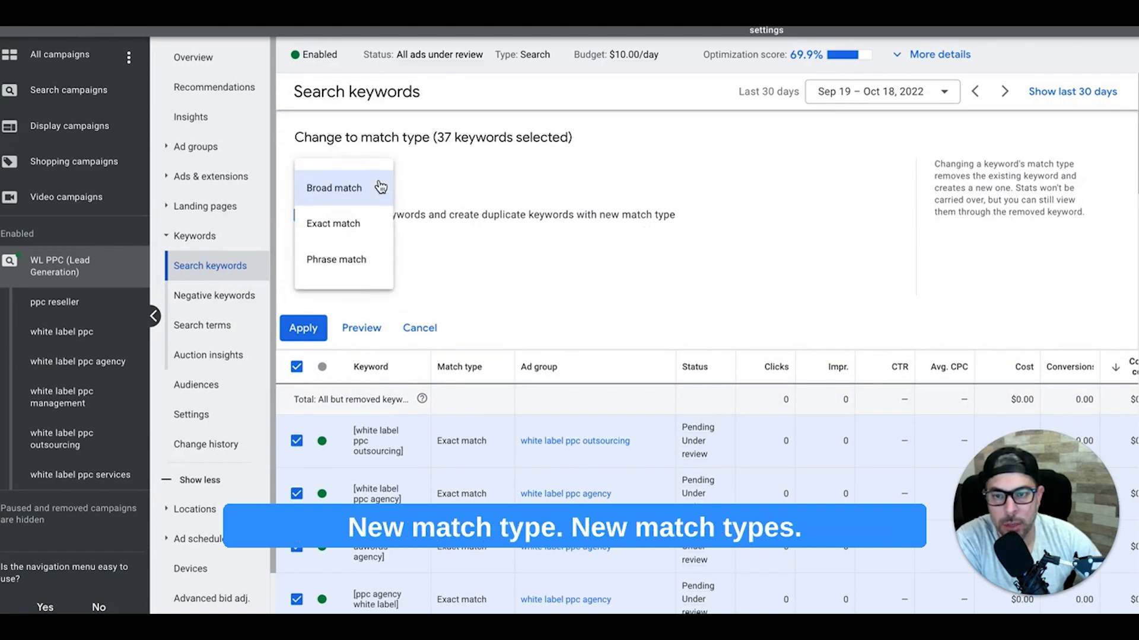
pyautogui.click(348, 262)
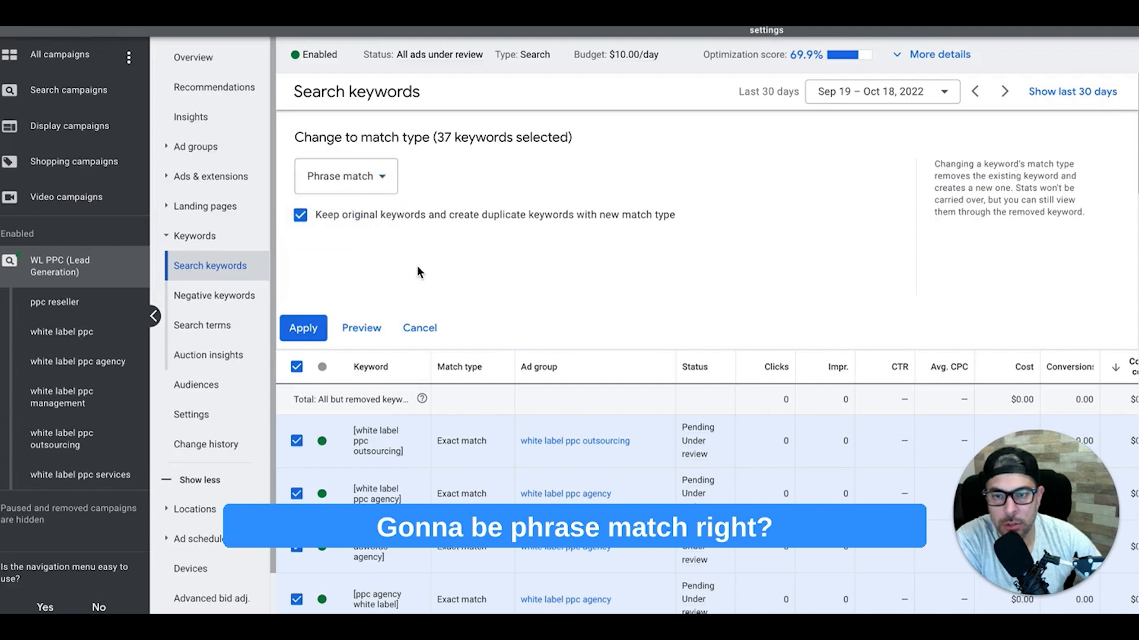
pyautogui.click(303, 329)
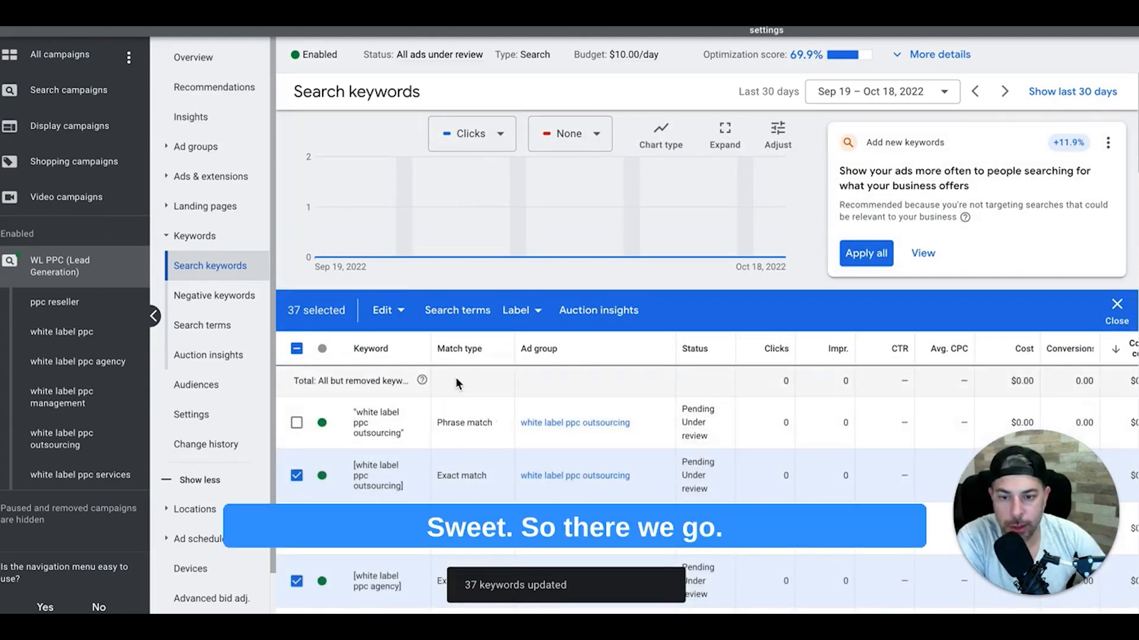
# Step: Check the full keyword list for exact and phrase match versions, leaving no keywords selected
pyautogui.scroll(-2, 460, 378)
pyautogui.click(297, 265)
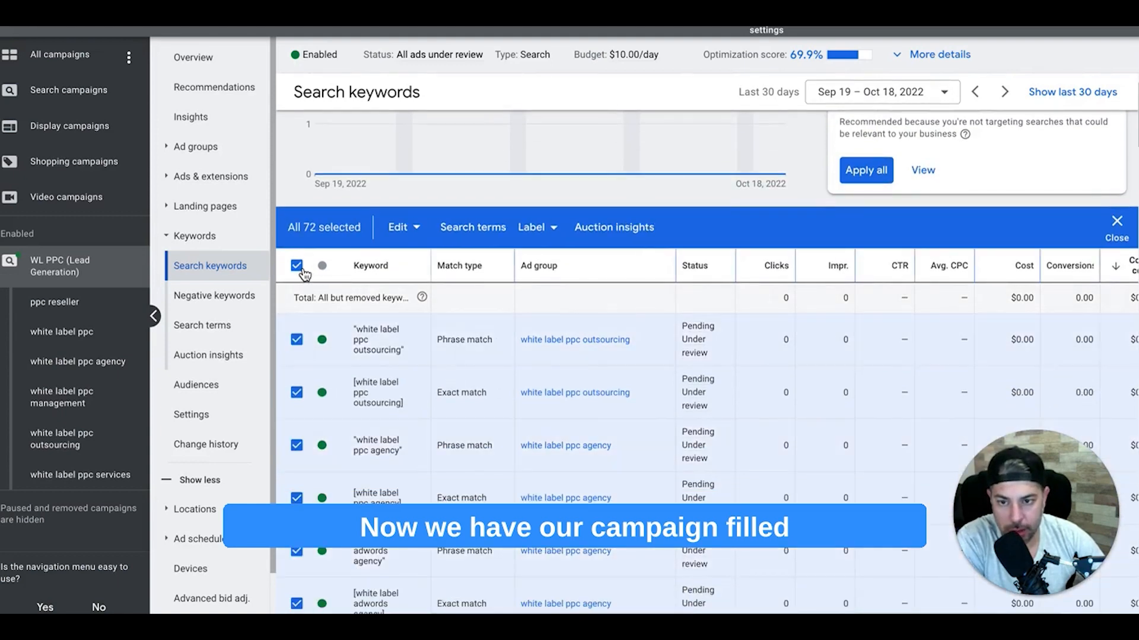
pyautogui.click(296, 265)
pyautogui.scroll(-2, 482, 353)
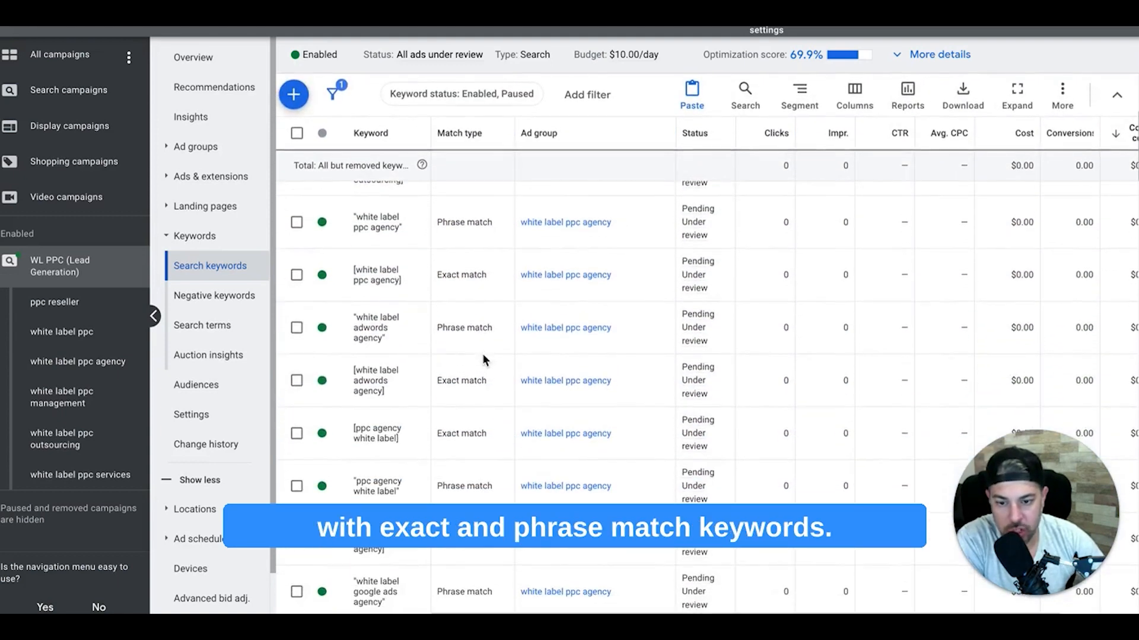
pyautogui.scroll(4, 481, 356)
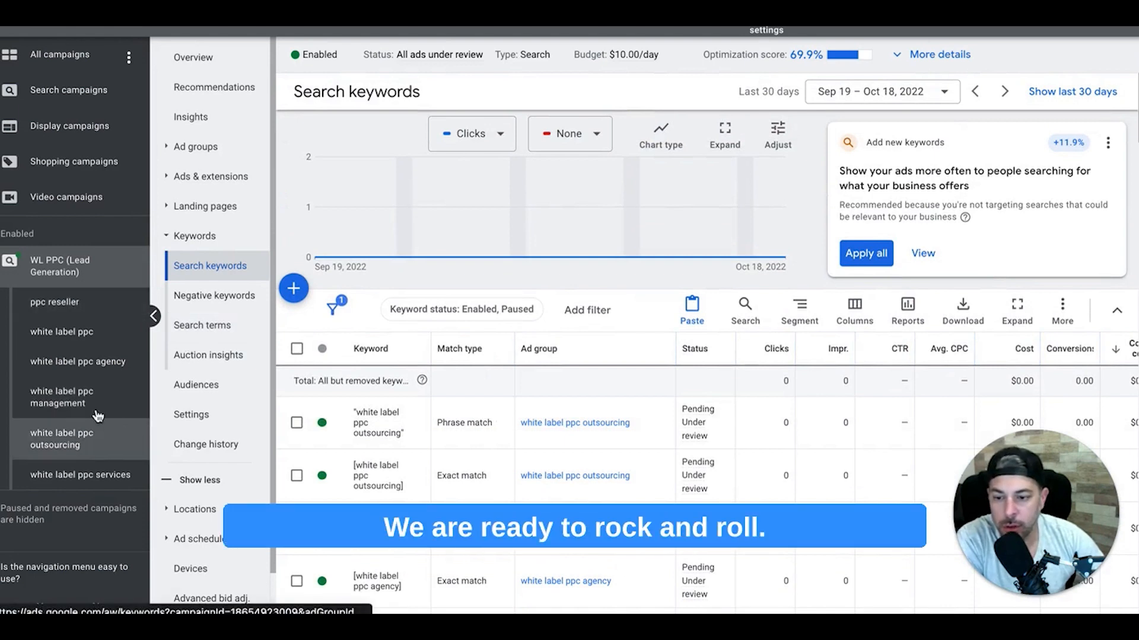
# Step: Look over the campaign's optimization score and settings sections, and show its negative keywords
pyautogui.scroll(-1, 226, 375)
pyautogui.scroll(-1, 226, 375)
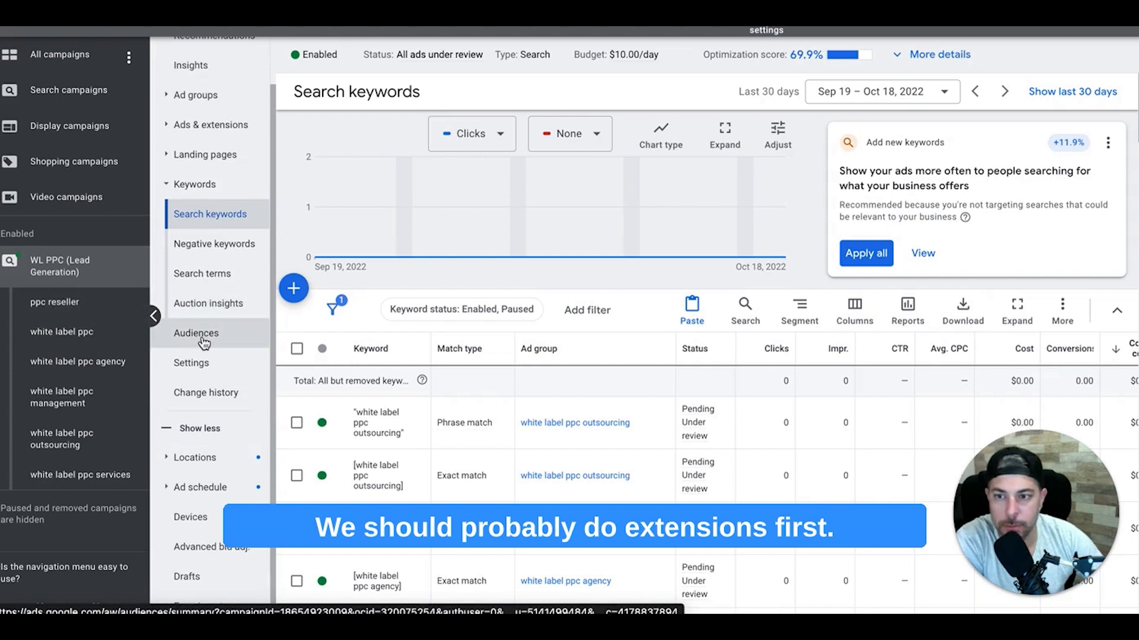
pyautogui.scroll(1, 204, 343)
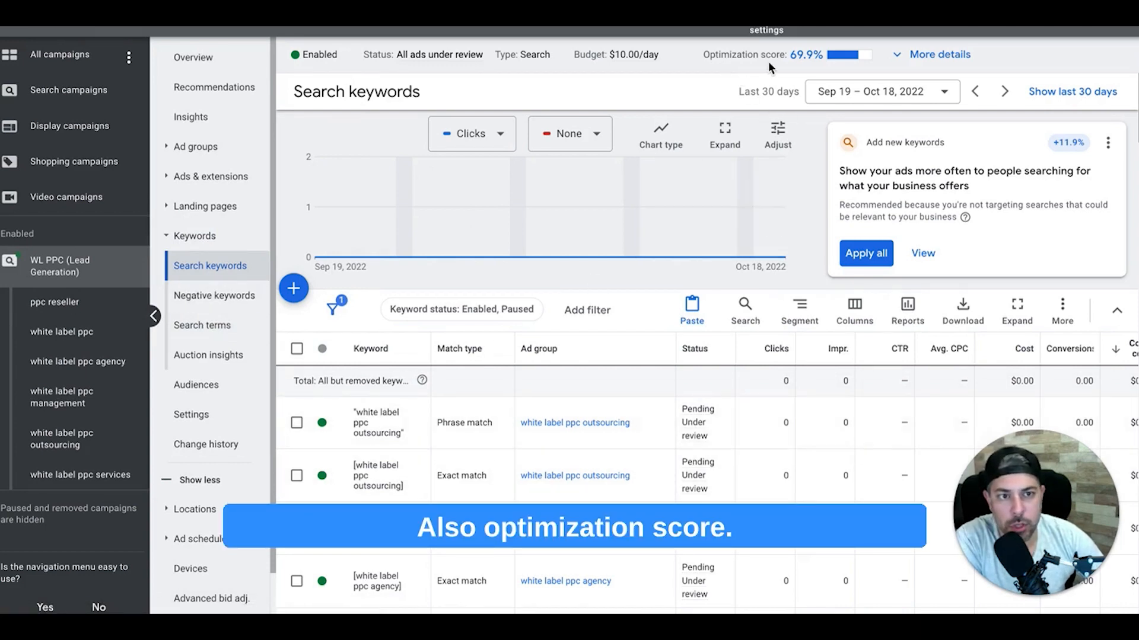
pyautogui.moveTo(806, 59)
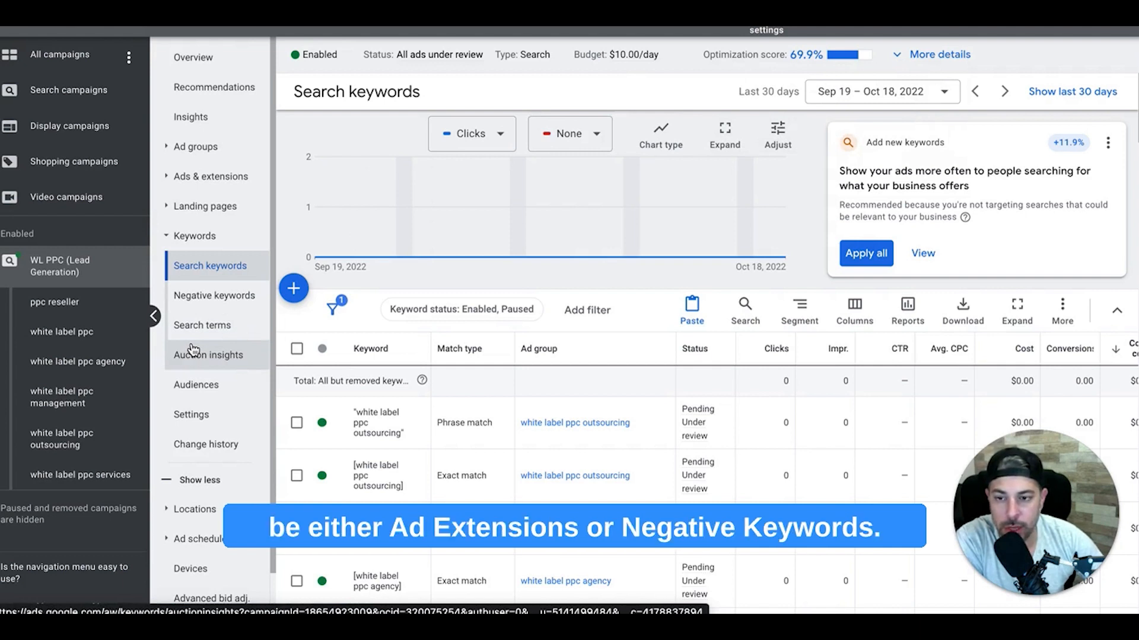
pyautogui.click(214, 303)
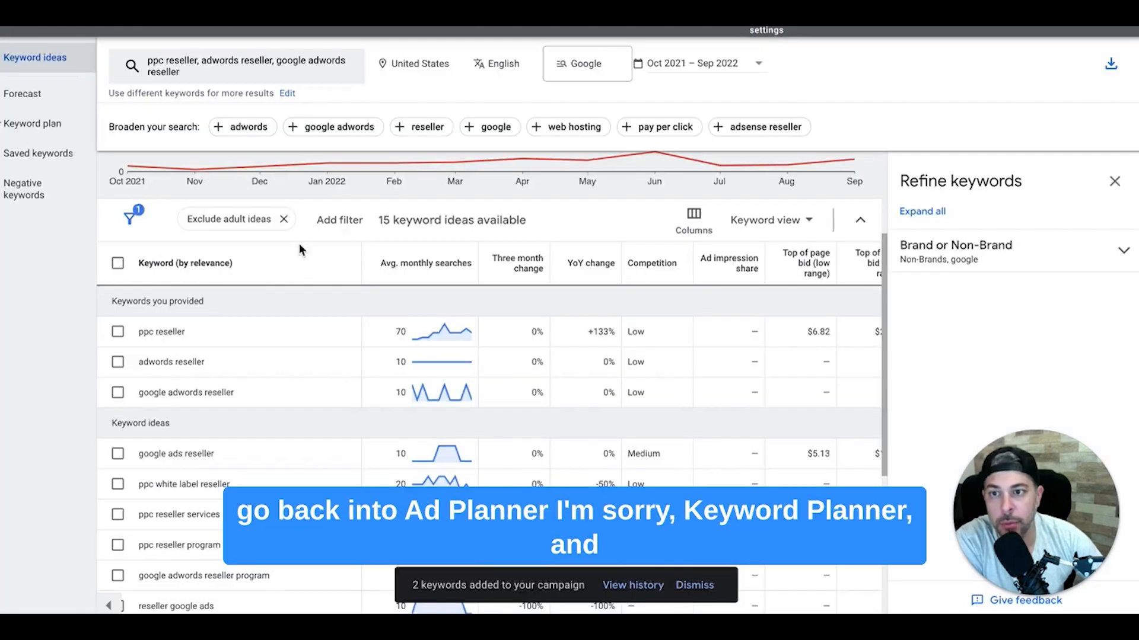
# Step: Switch to Keyword Planner and broaden the keyword ideas search with "adwords"
pyautogui.scroll(3, 300, 244)
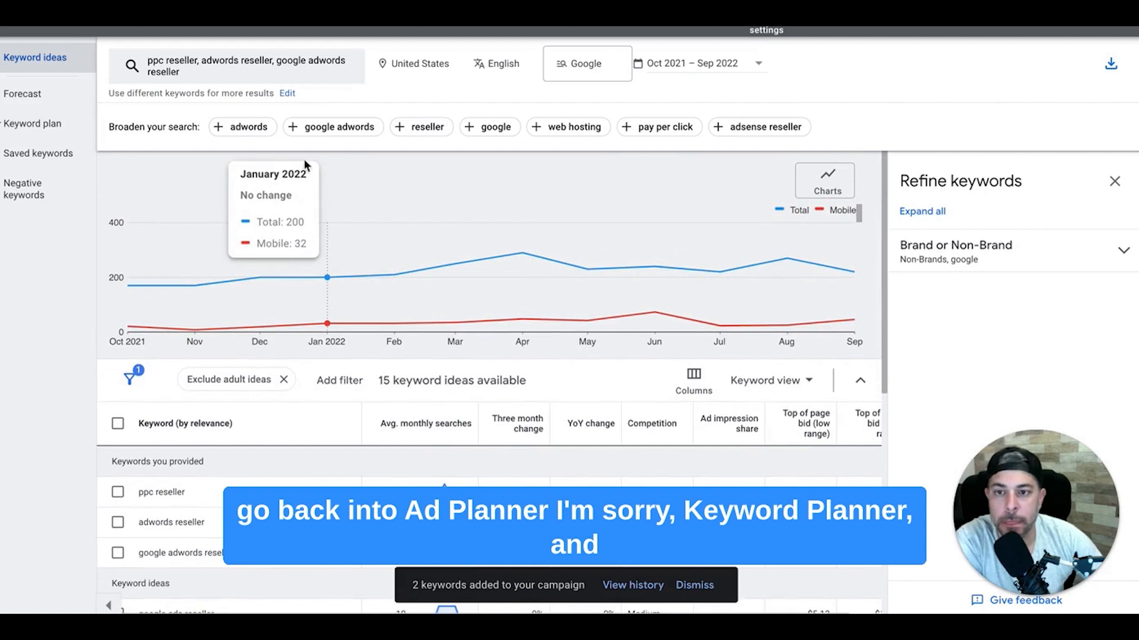
pyautogui.click(245, 127)
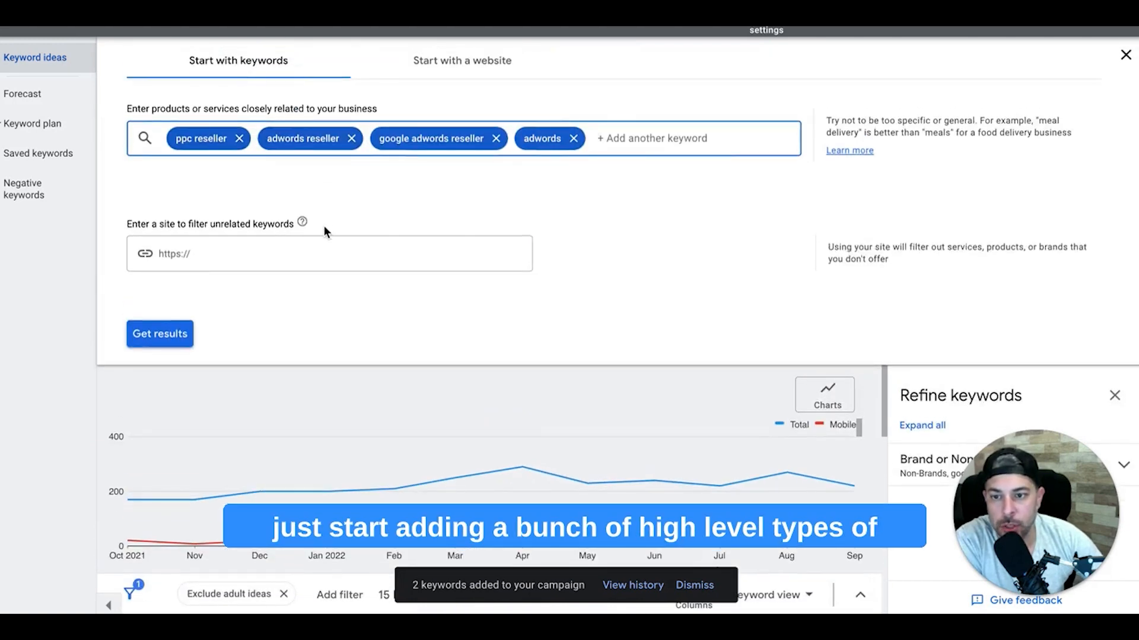
pyautogui.click(188, 333)
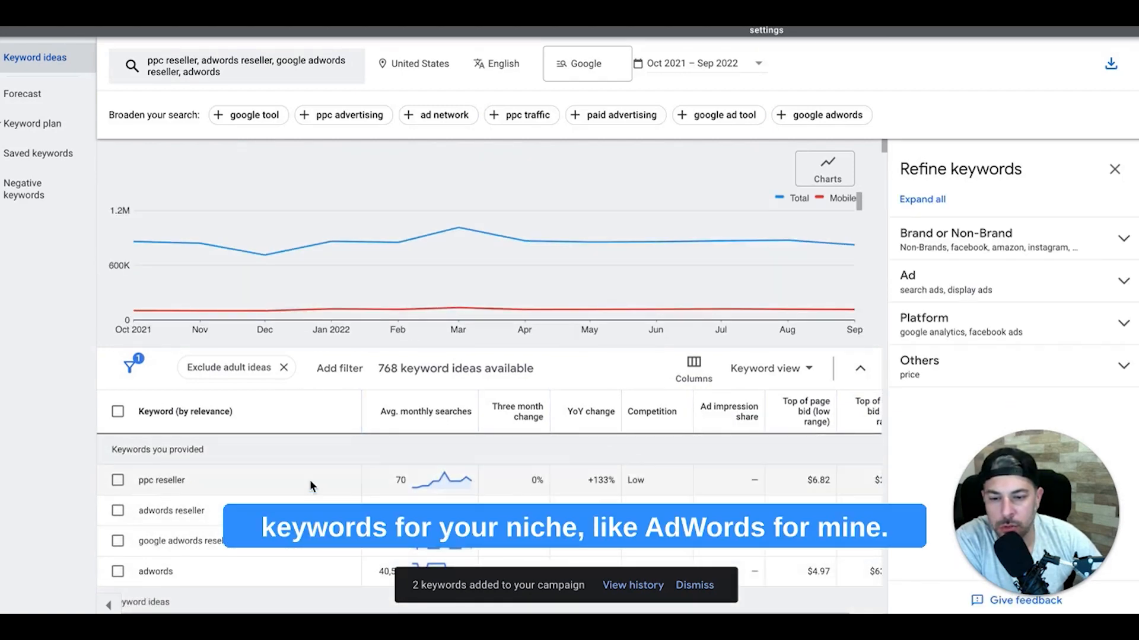
# Step: Look through the suggested keyword ideas to the end of the list and show the last page of results
pyautogui.scroll(-15, 321, 408)
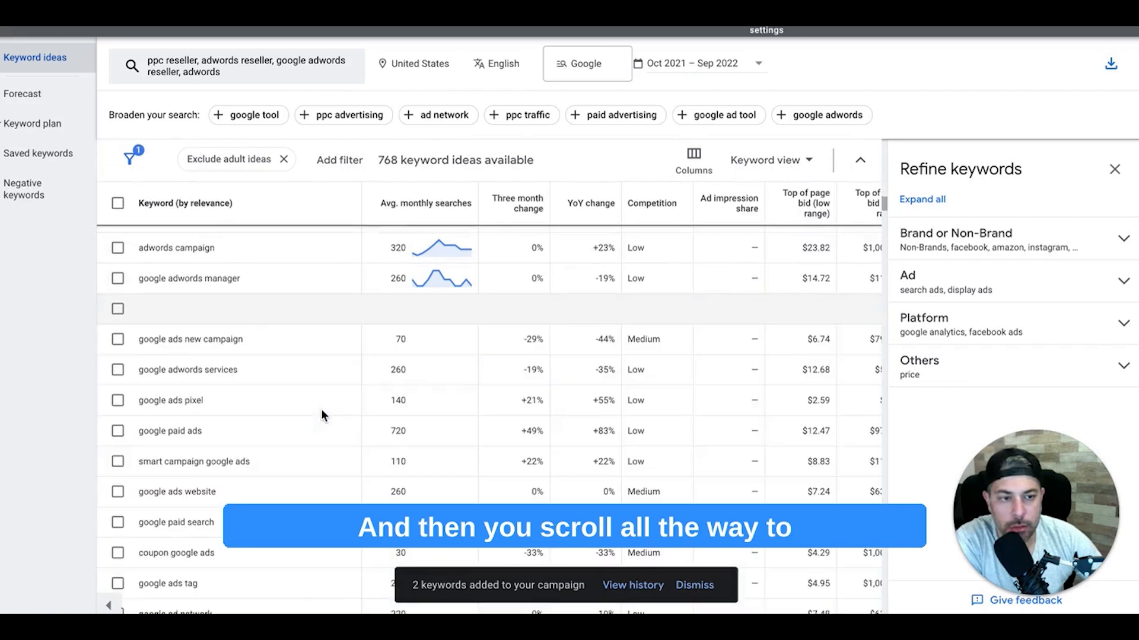
pyautogui.scroll(-10, 321, 409)
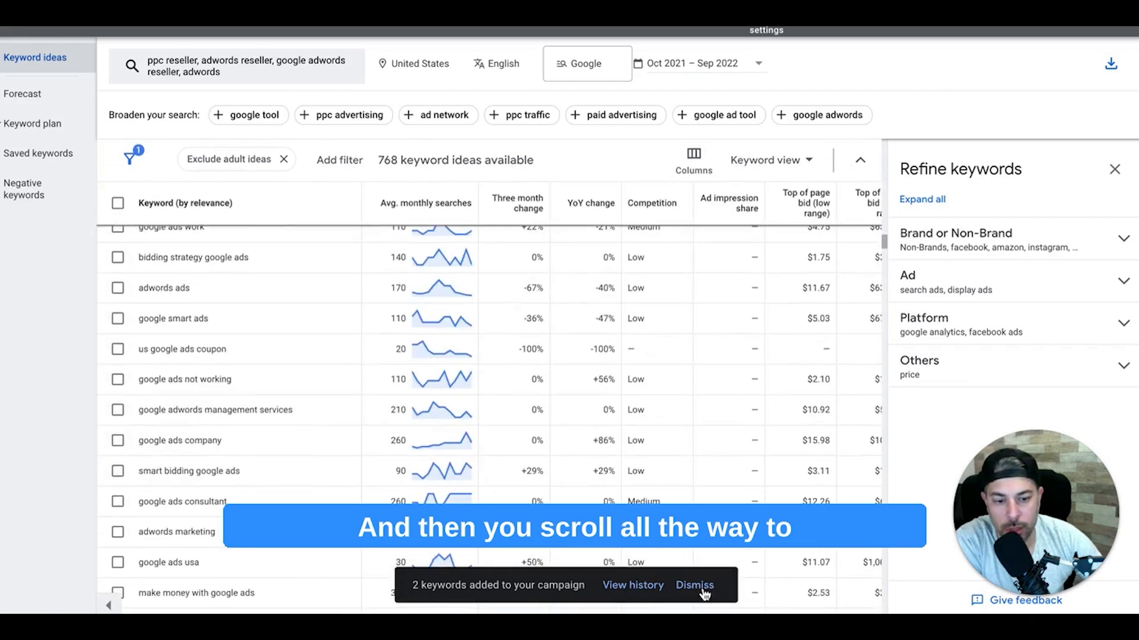
pyautogui.click(694, 586)
pyautogui.scroll(-10, 593, 415)
pyautogui.scroll(-15, 593, 415)
pyautogui.scroll(-15, 489, 416)
pyautogui.scroll(-15, 489, 415)
pyautogui.scroll(-15, 490, 415)
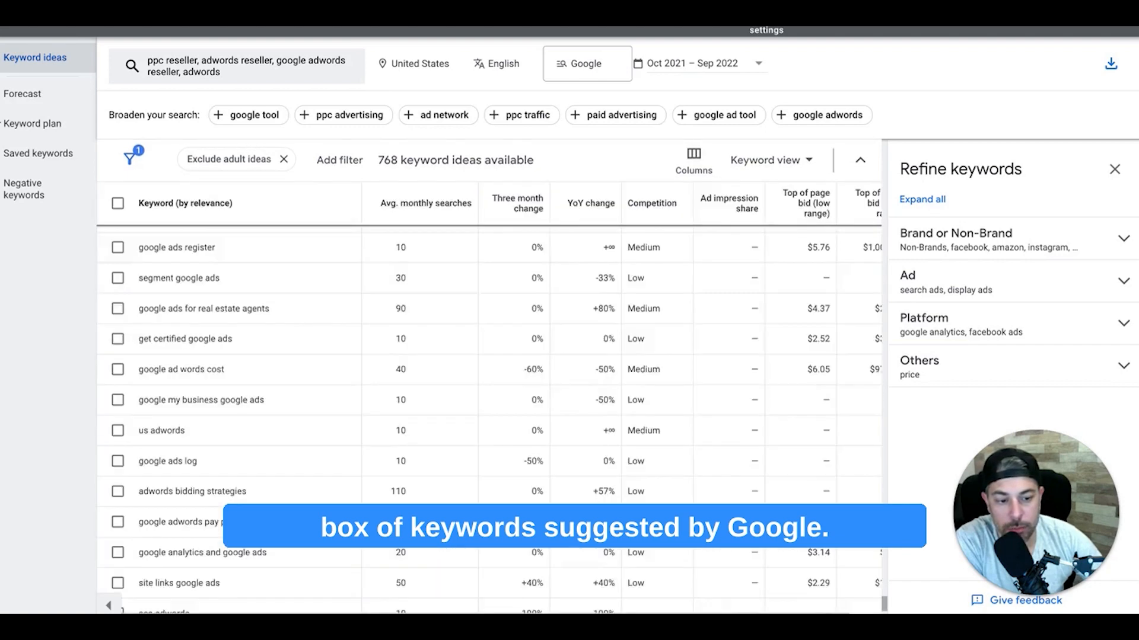
pyautogui.scroll(-5, 730, 525)
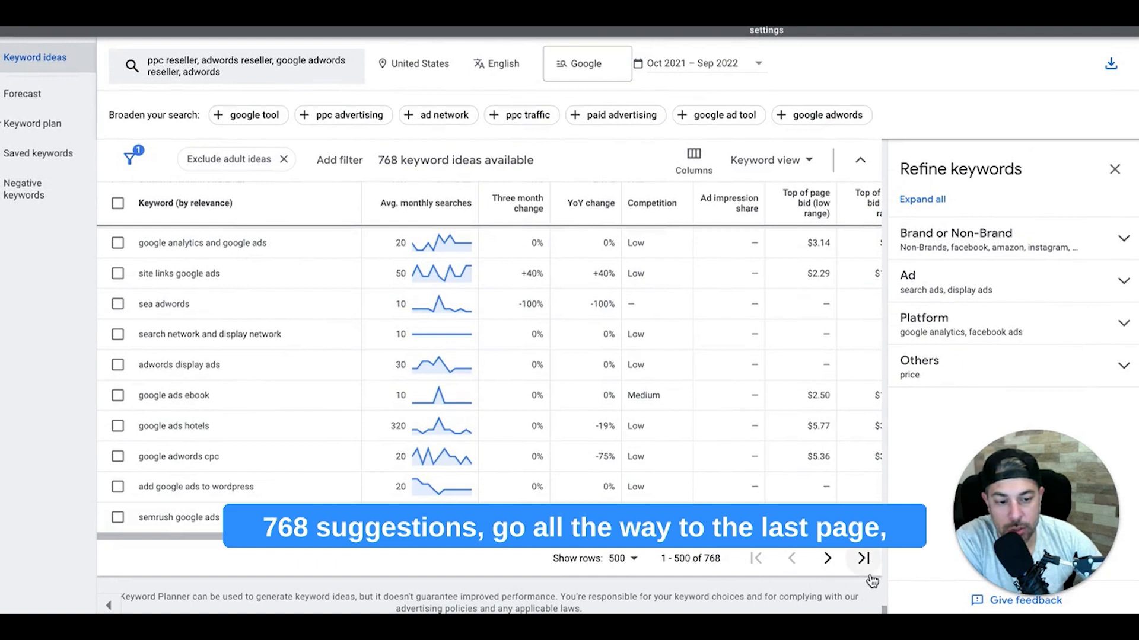
pyautogui.click(864, 559)
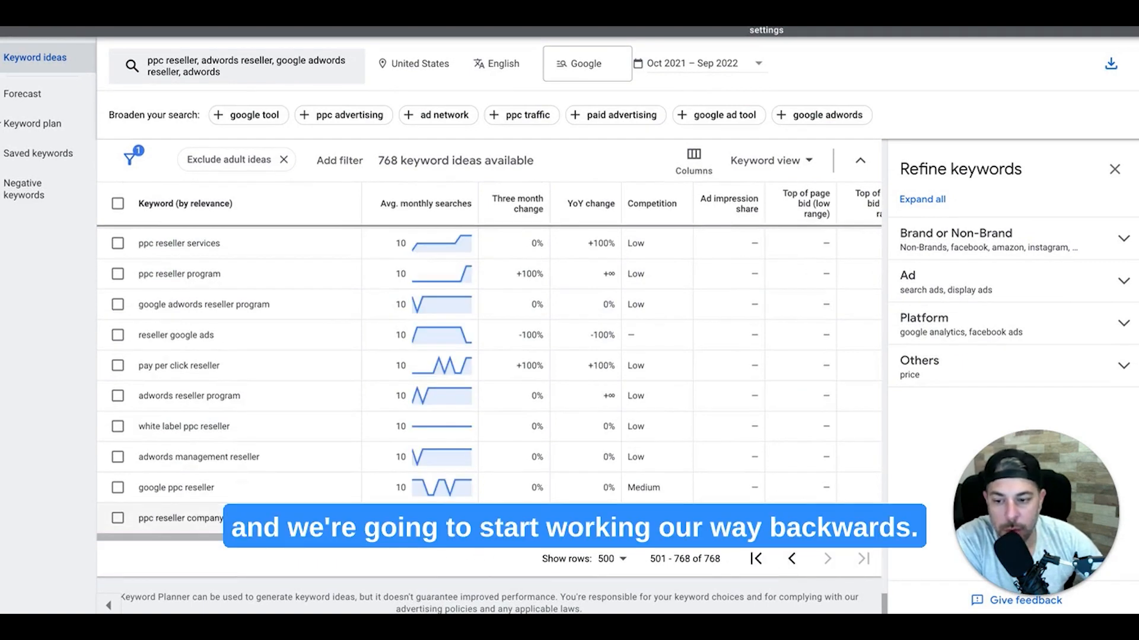
# Step: Copy "cpc" from the idea "cpc for google ads" and enter it as a new campaign-level negative keyword for WL PPC (Lead Generation)
pyautogui.scroll(3, 237, 485)
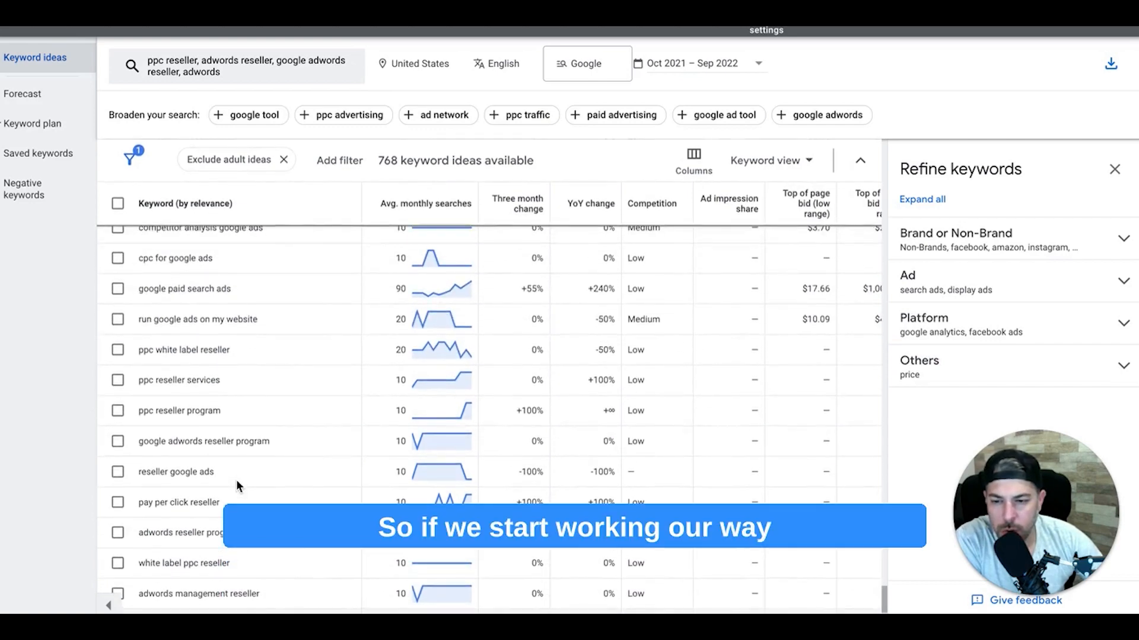
pyautogui.scroll(4, 236, 485)
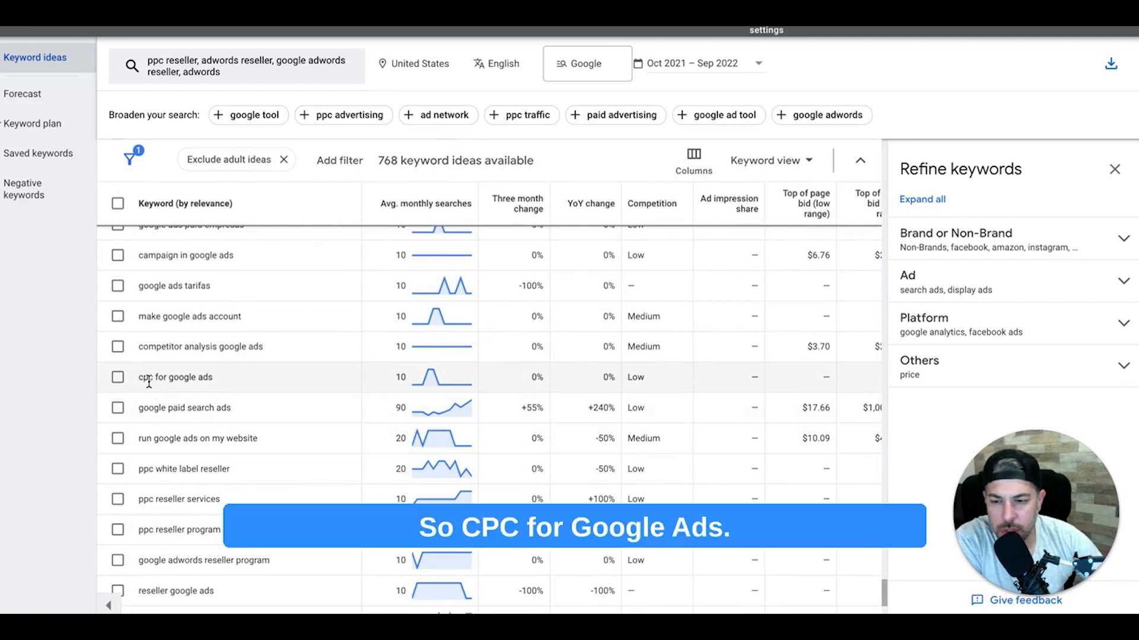
pyautogui.moveTo(145, 377); pyautogui.dragTo(141, 379)
pyautogui.hotkey('ctrl', 'c')
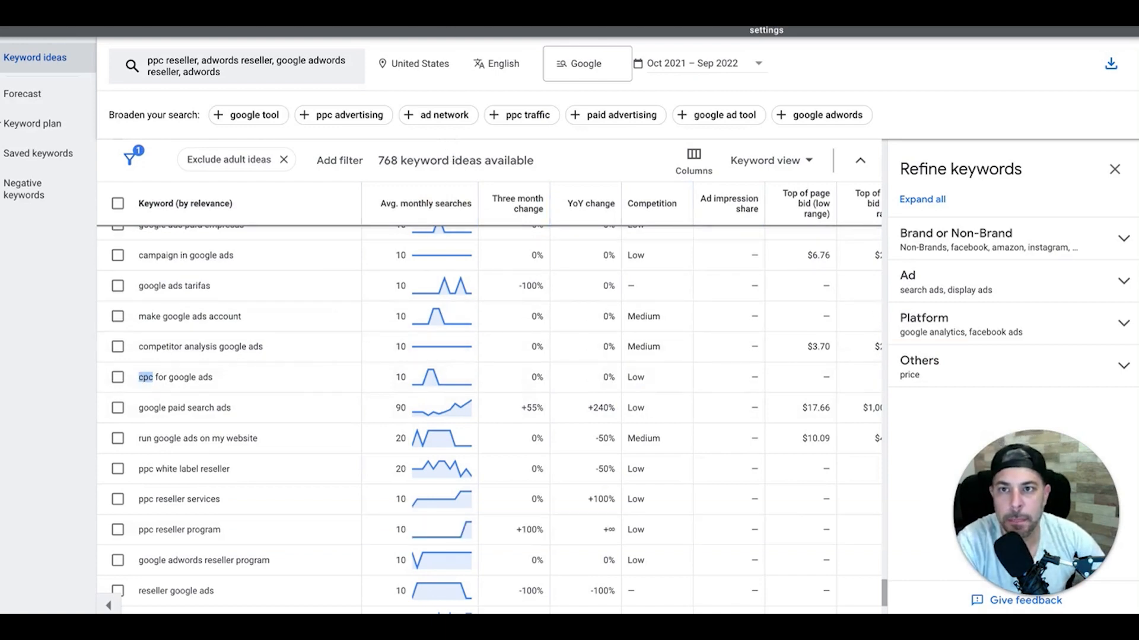
pyautogui.click(340, 30)
pyautogui.click(294, 135)
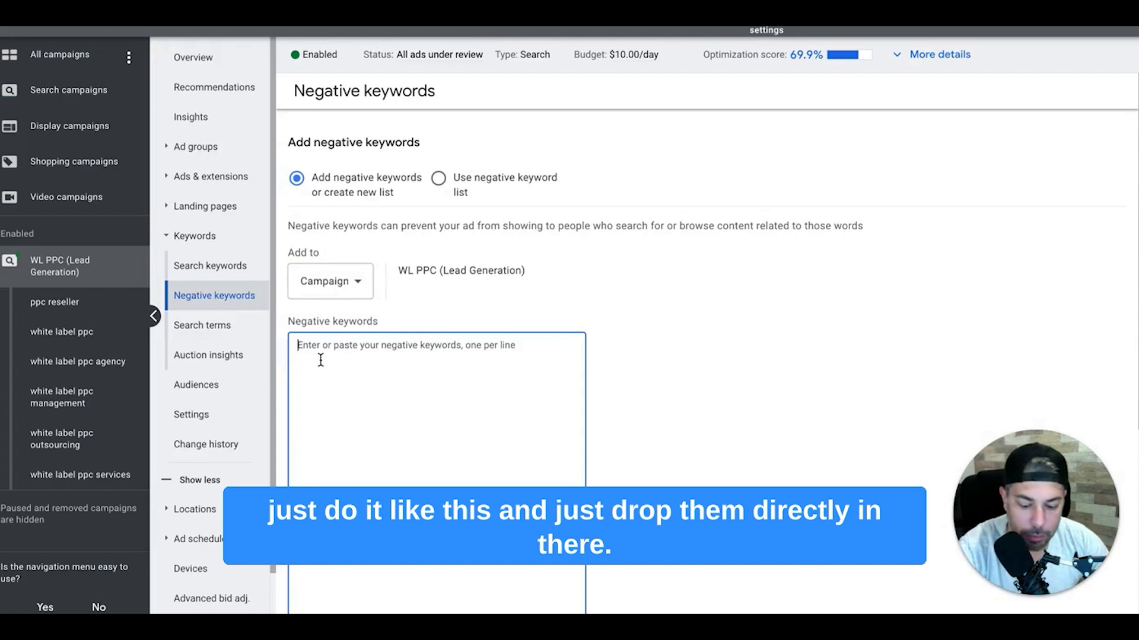
pyautogui.hotkey('ctrl', 'v')
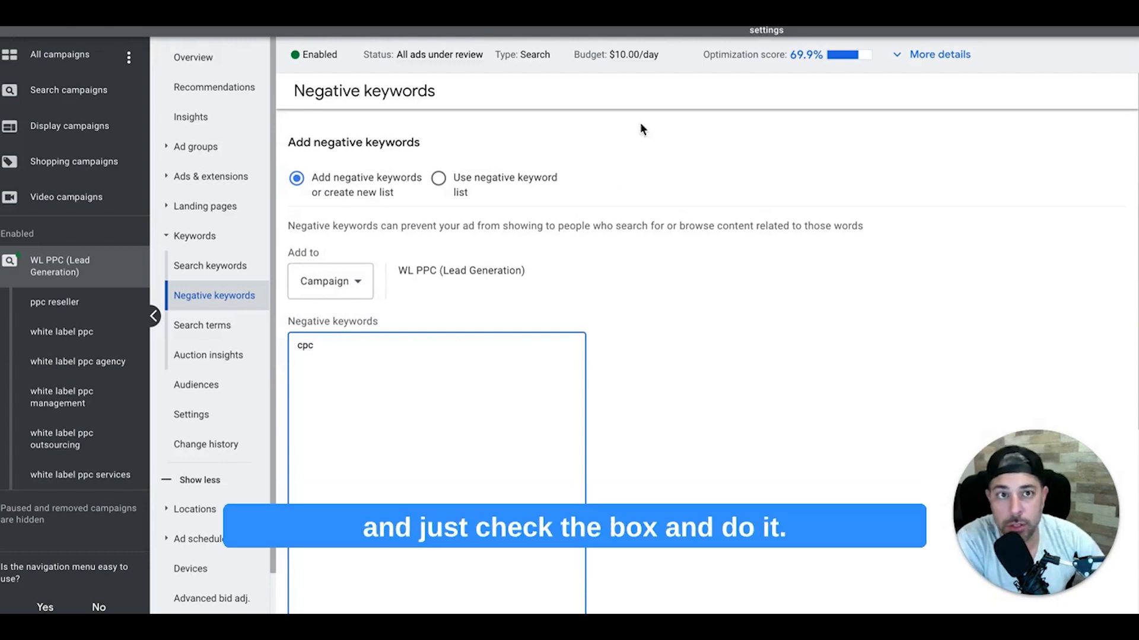
# Step: Take "analysis" from the Keyword Planner idea "competitor analysis google ads" and add it to the campaign's negative keywords
pyautogui.hotkey('ctrl', 'Tab')
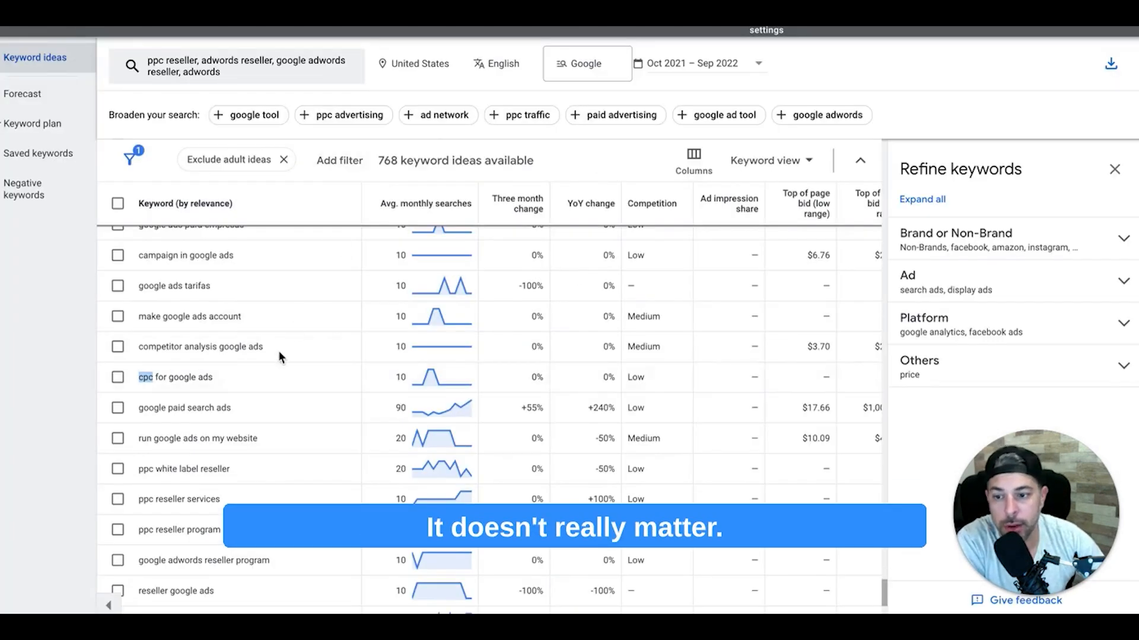
pyautogui.scroll(1, 229, 412)
pyautogui.scroll(1, 229, 412)
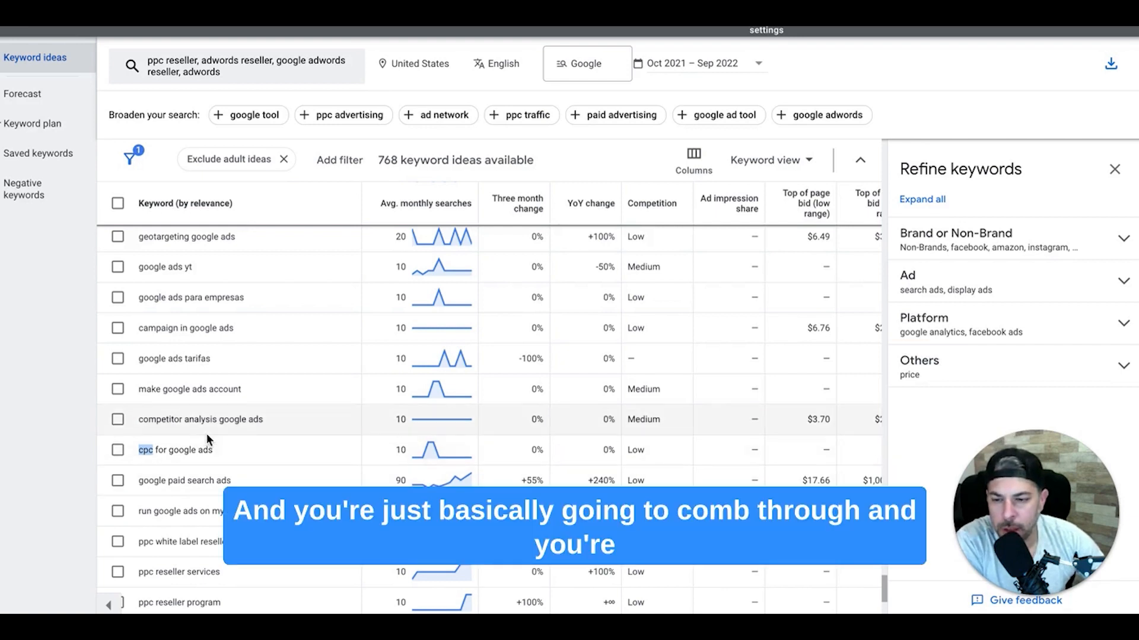
pyautogui.scroll(2, 234, 448)
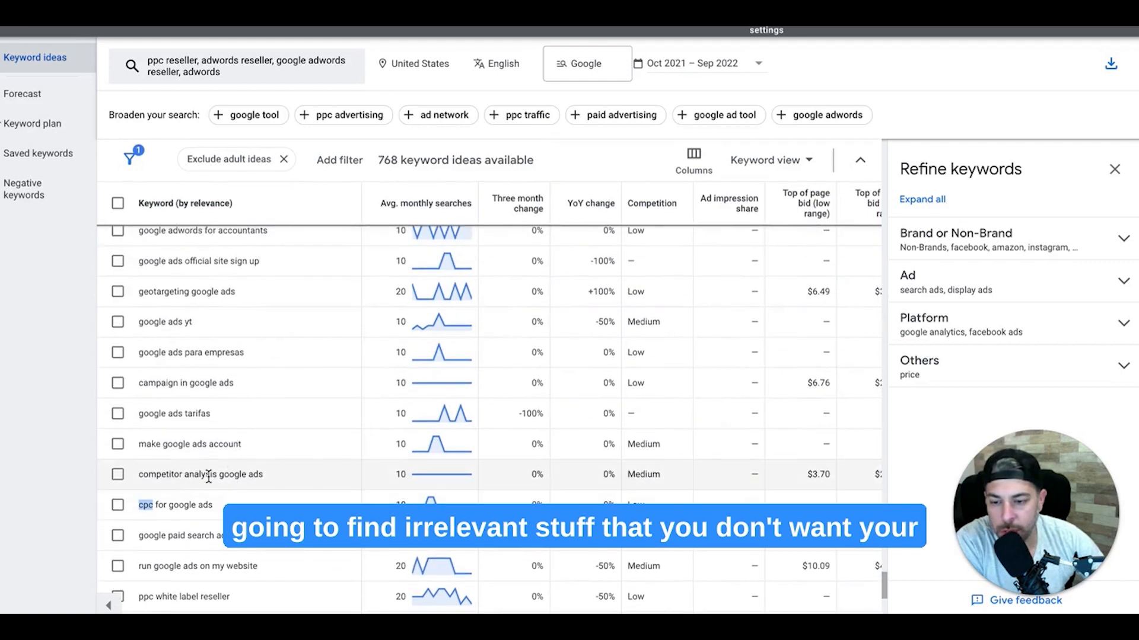
pyautogui.moveTo(215, 474); pyautogui.dragTo(188, 476)
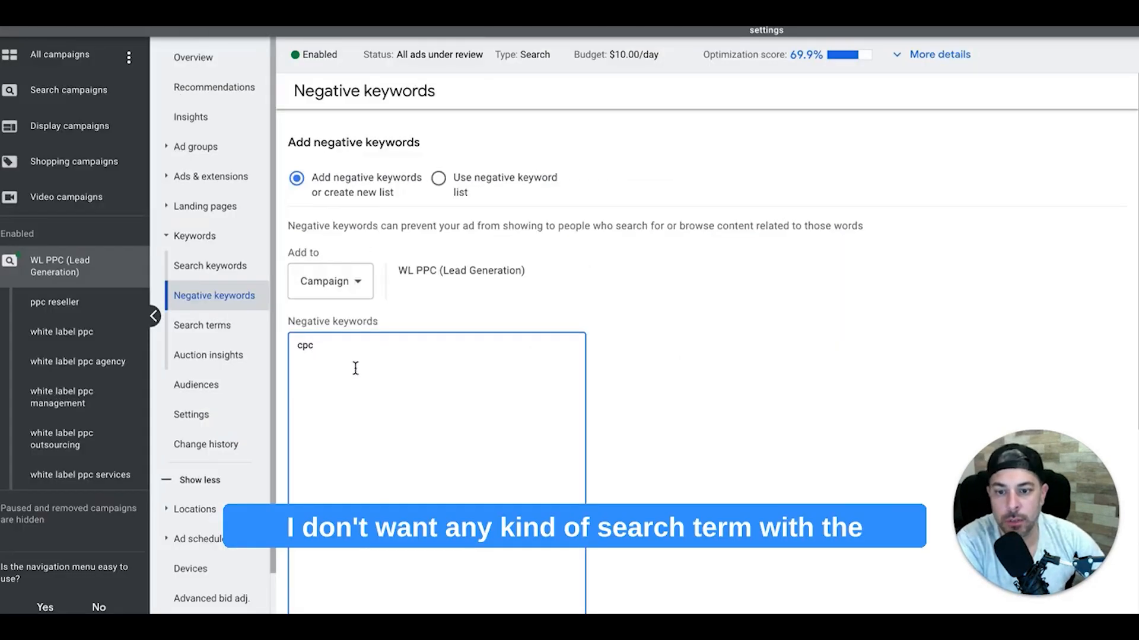
pyautogui.write('analysis')
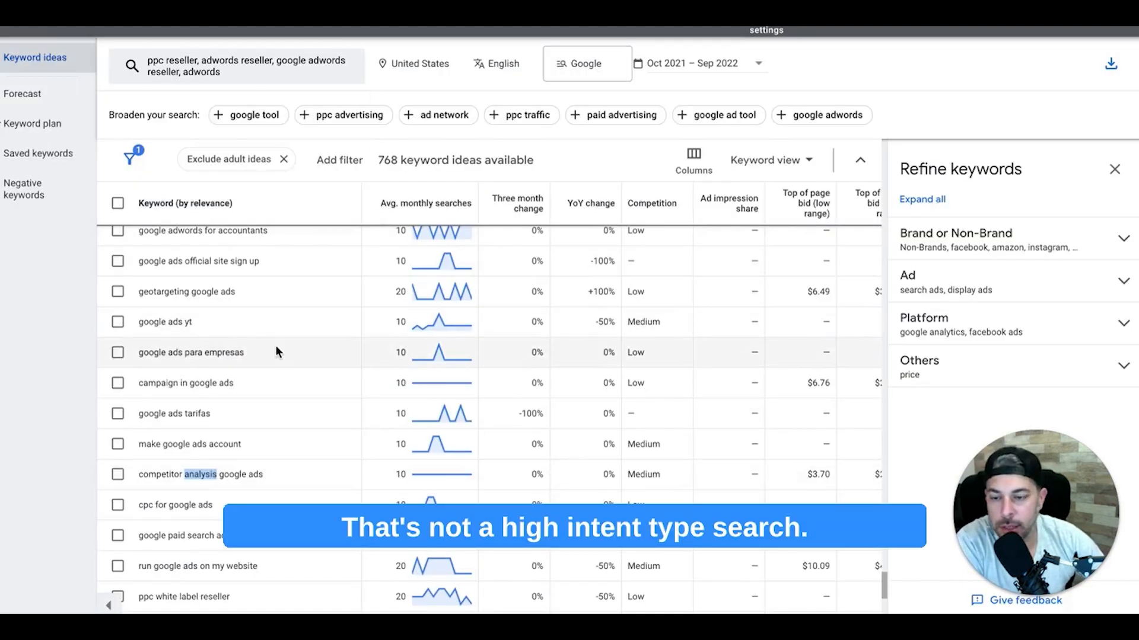
# Step: Copy "tarifas" from the Keyword Planner idea "google ads tarifas" and add it to the negative keywords on its own line
pyautogui.scroll(3, 276, 351)
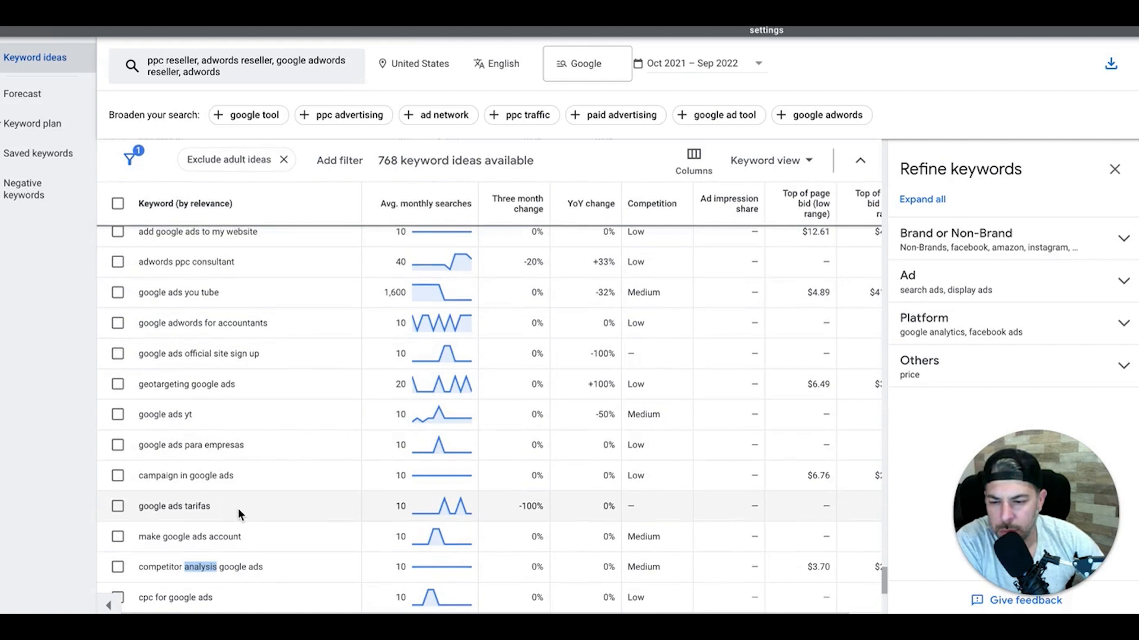
pyautogui.moveTo(211, 507); pyautogui.dragTo(184, 509)
pyautogui.hotkey('ctrl', 'c')
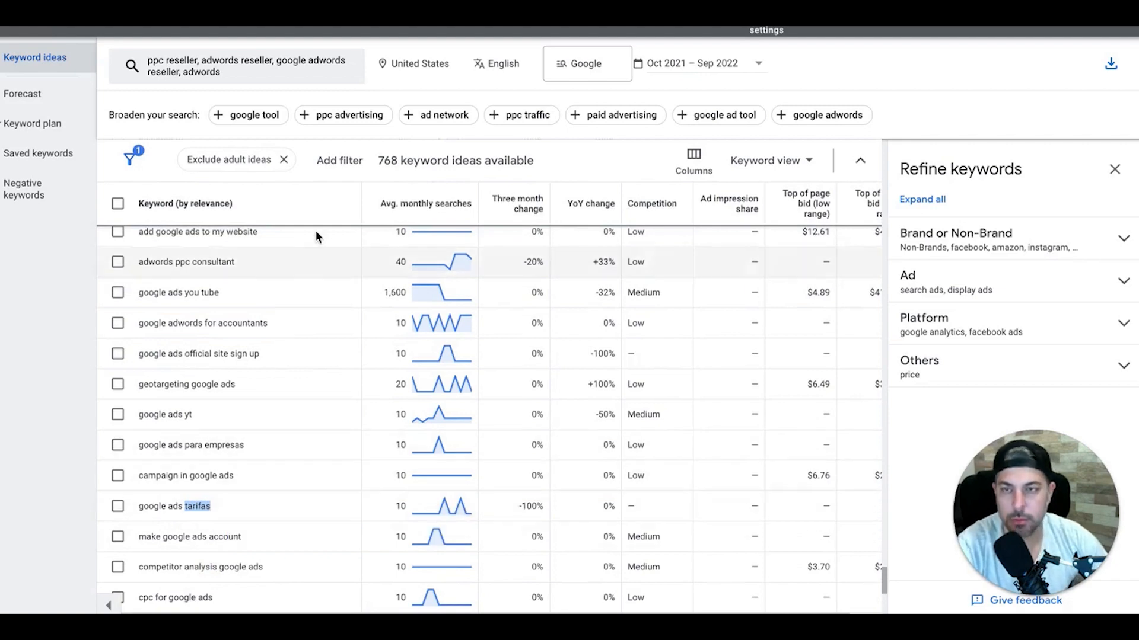
pyautogui.hotkey('ctrl', 'Tab')
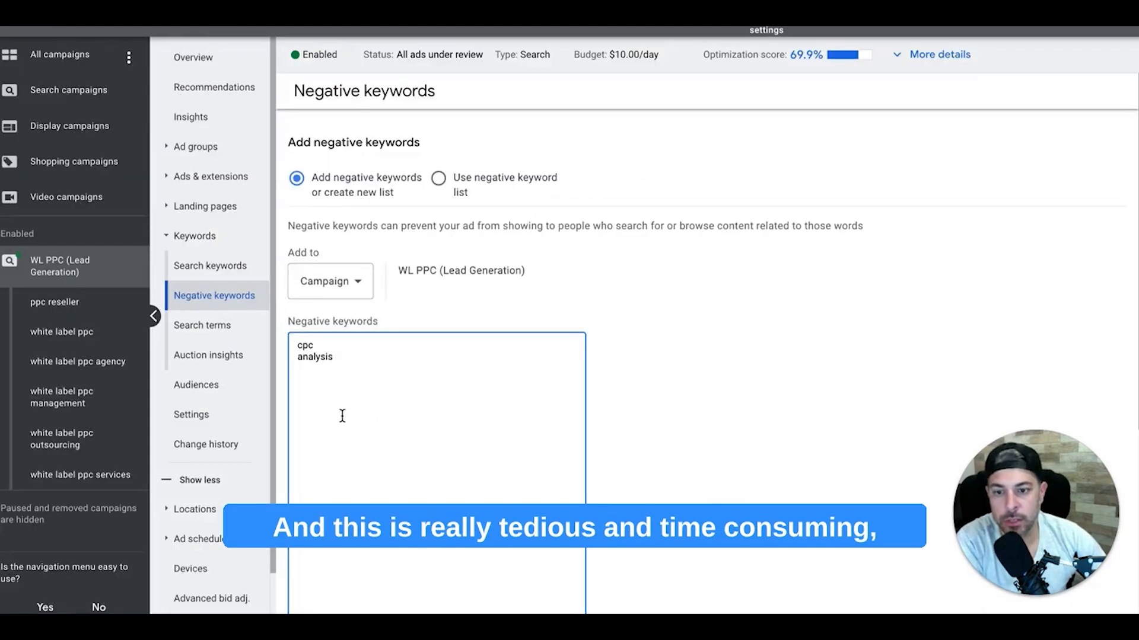
pyautogui.press('Return')
pyautogui.hotkey('ctrl', 'v')
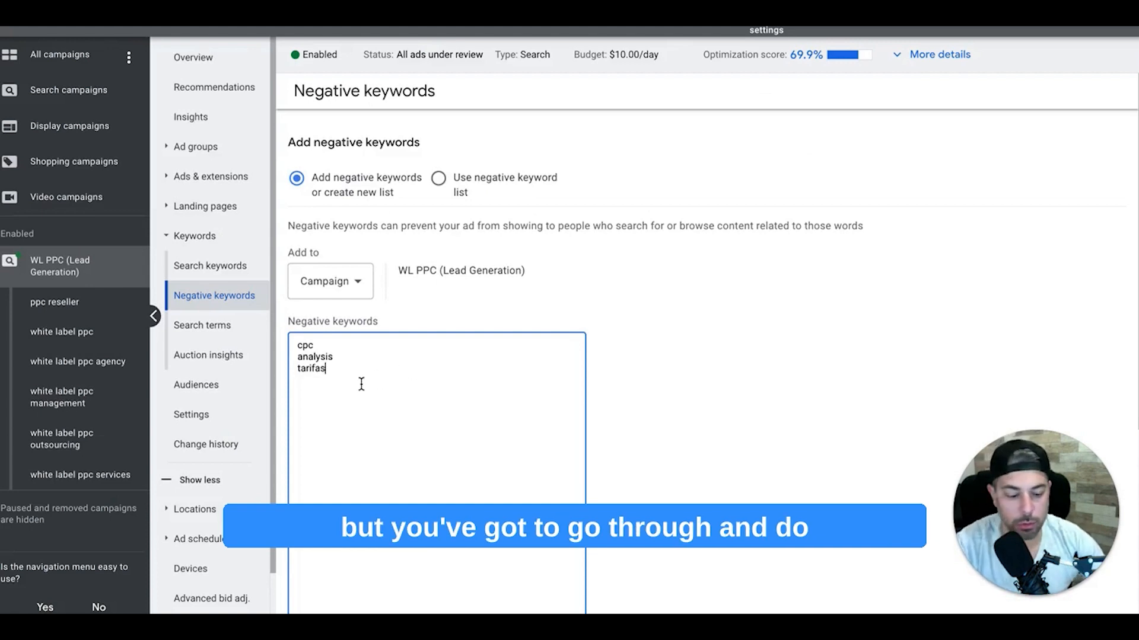
# Step: Add job, career, certificate and affiliate to the negative keywords, each on its own line
pyautogui.press('Return')
pyautogui.write('job ')
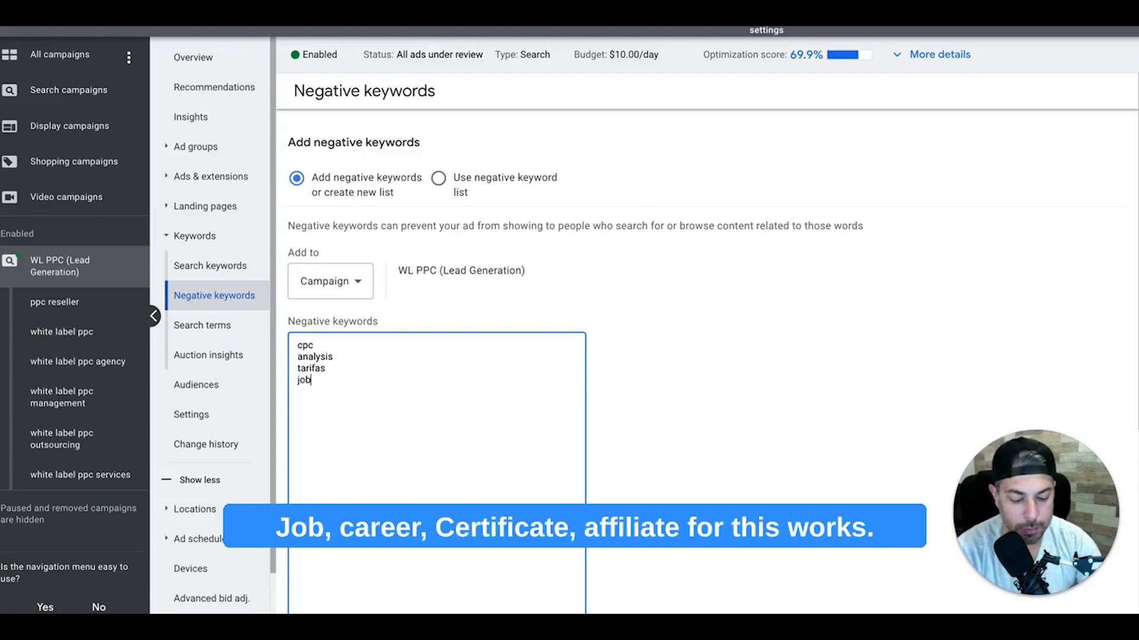
pyautogui.write('career')
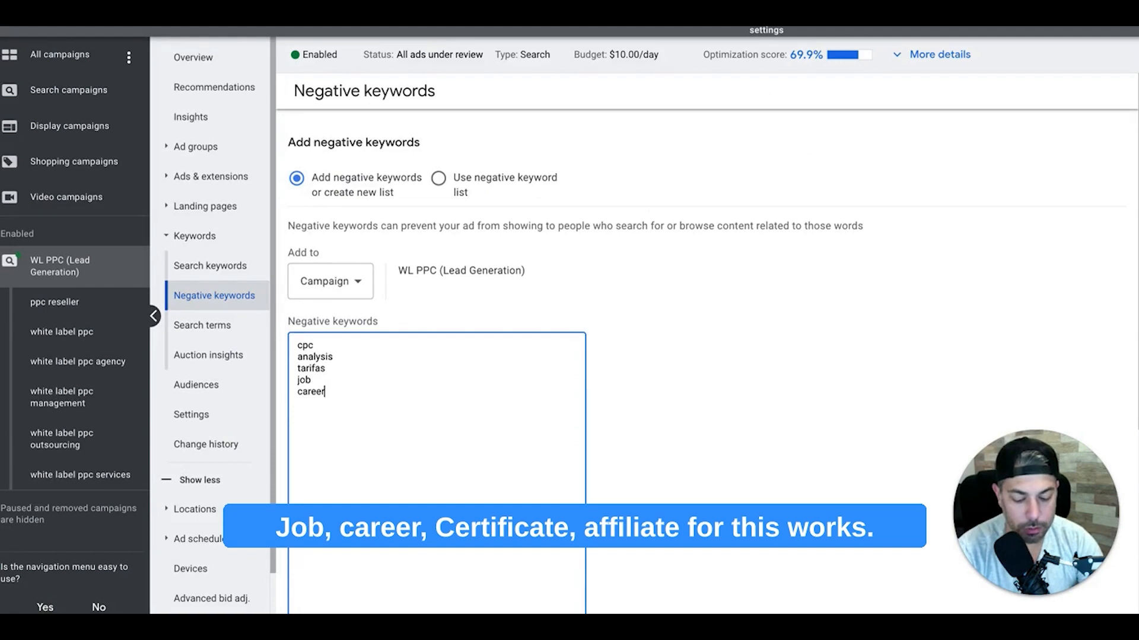
pyautogui.press('Return')
pyautogui.write('certificate')
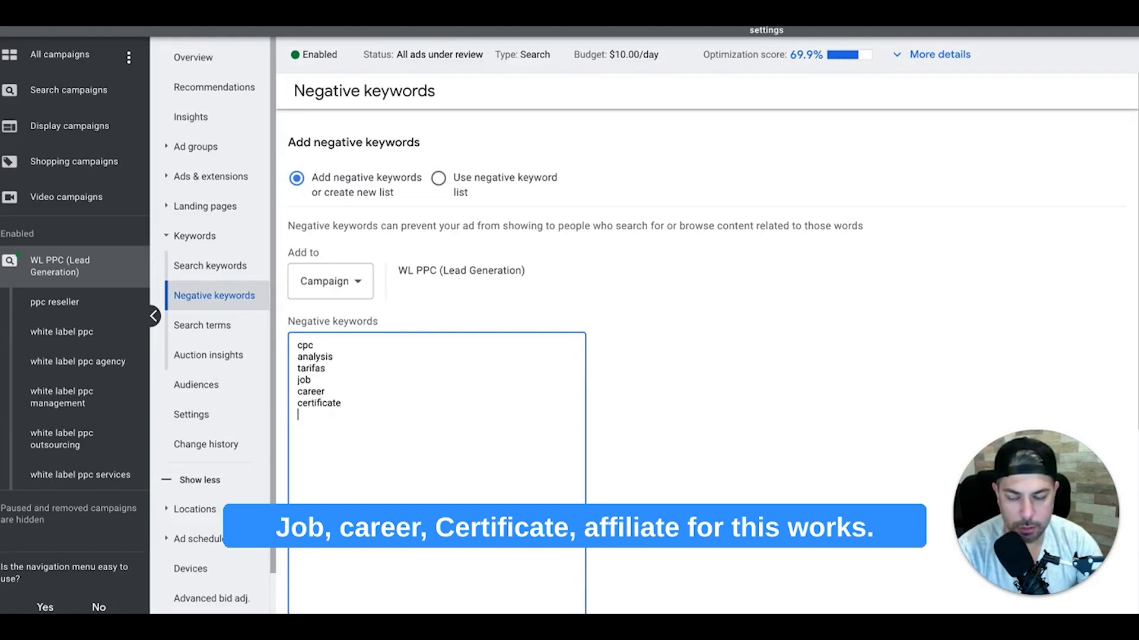
pyautogui.press('Return')
pyautogui.write('affiliate')
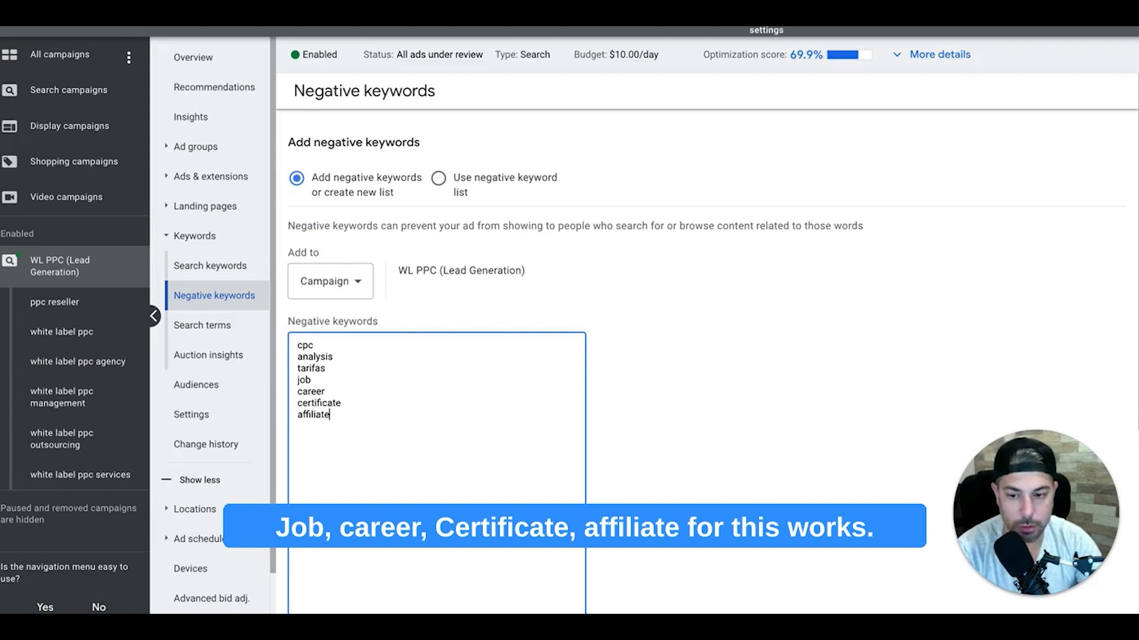
# Step: Extend the negative keywords with shopify, ecommerce and course, one per line
pyautogui.press('Return')
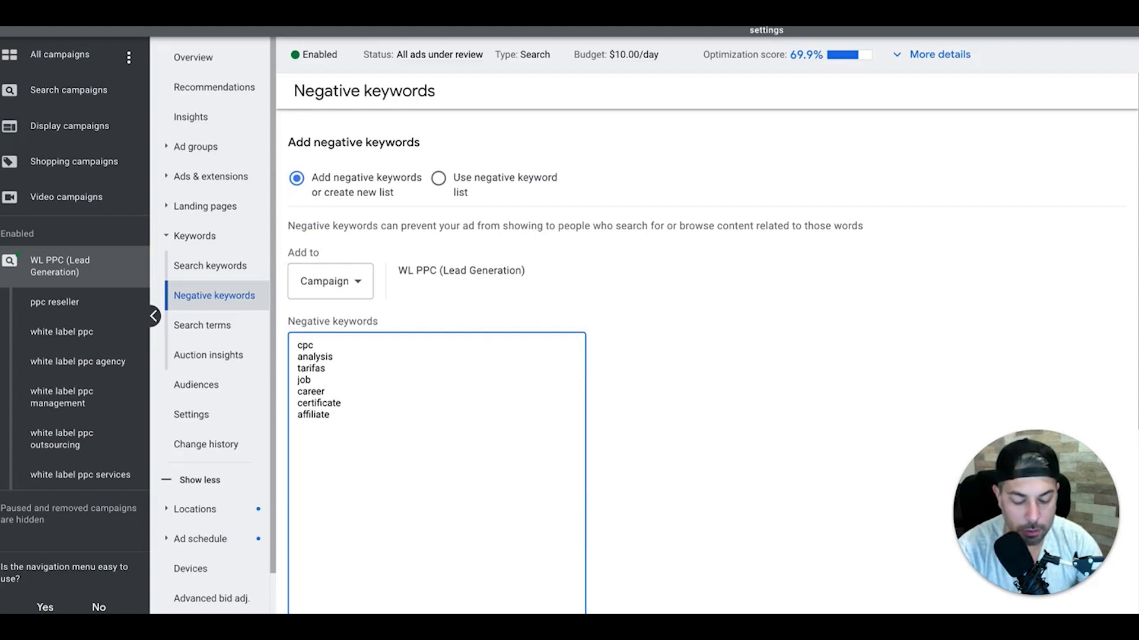
pyautogui.write('shopify')
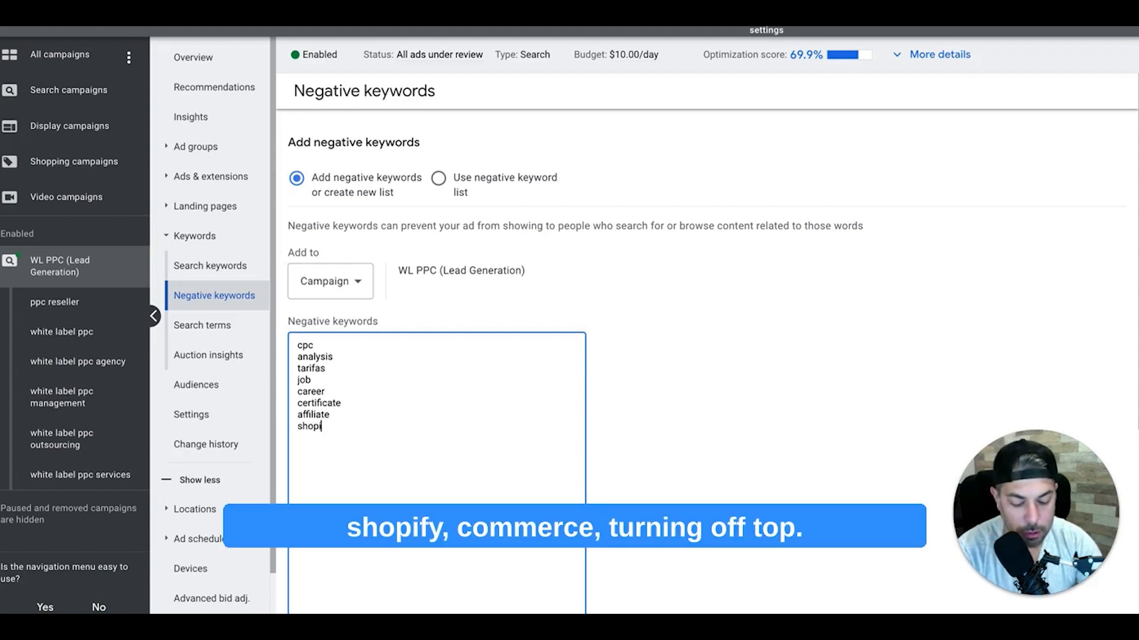
pyautogui.press('Return')
pyautogui.write('ecommerce')
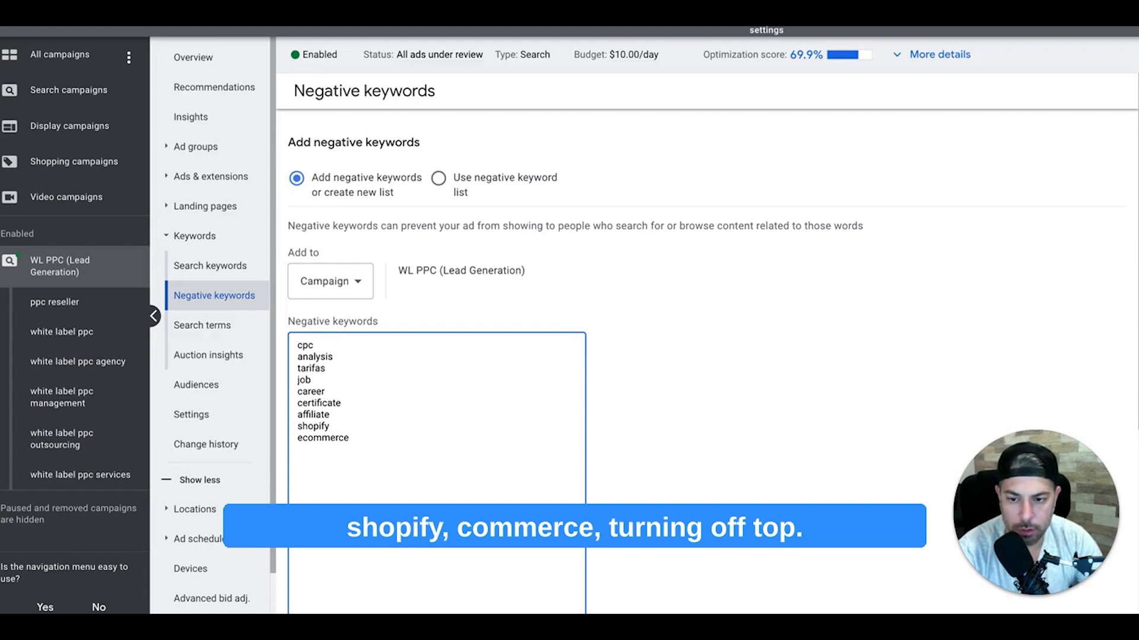
pyautogui.press('Return')
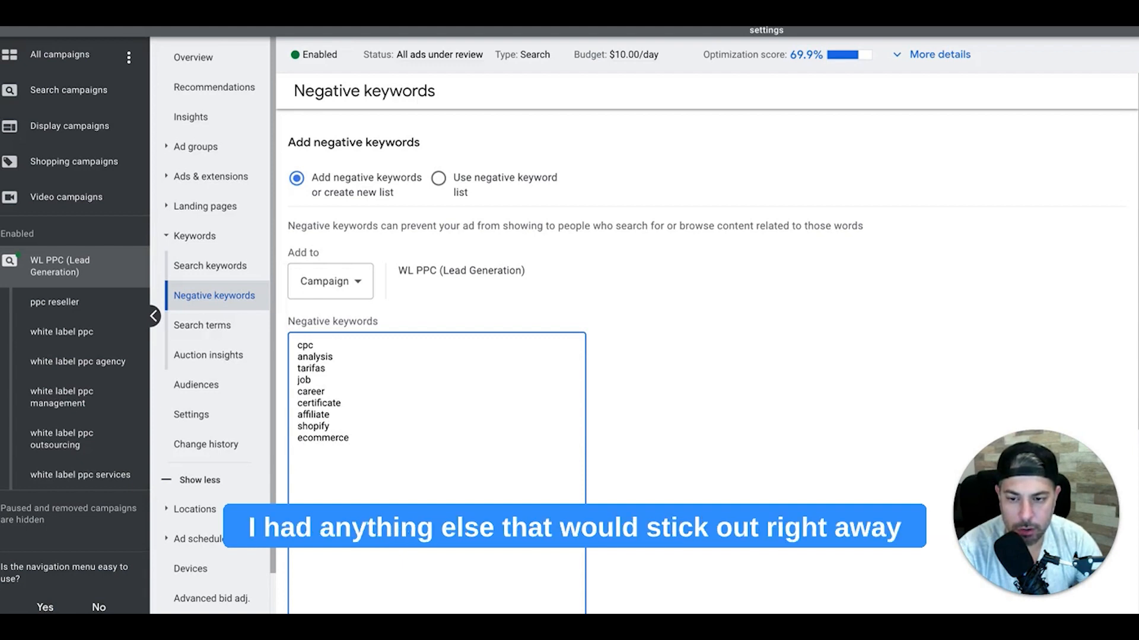
pyautogui.write('course')
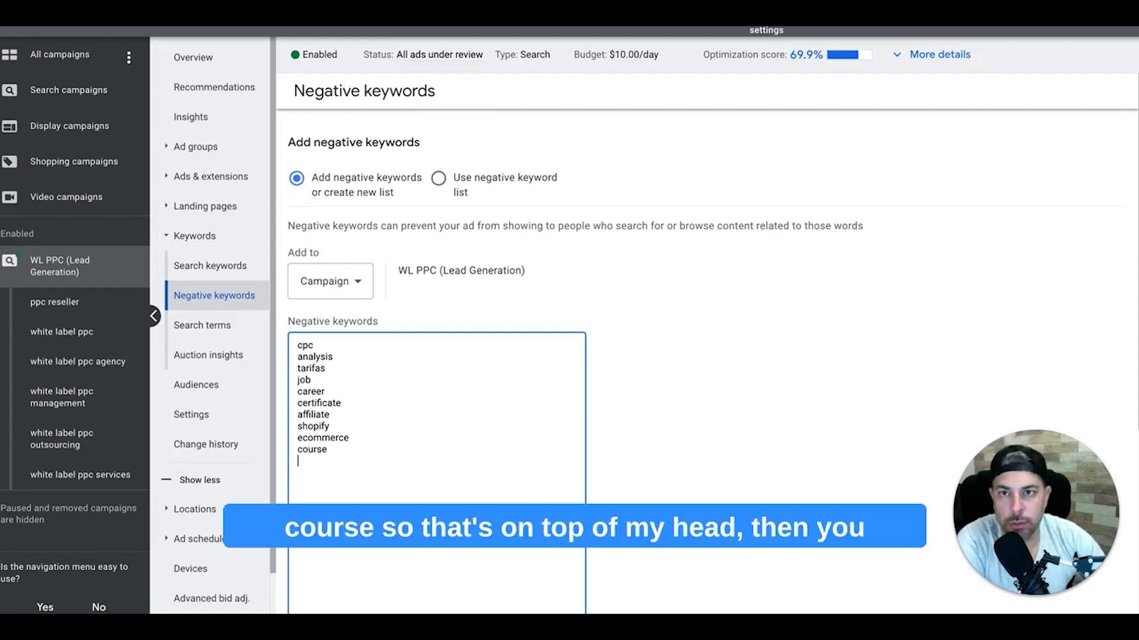
# Step: Copy "etsy" from the Keyword Planner idea "google ads etsy" and add it to the end of the negative keywords
pyautogui.click(321, 27)
pyautogui.scroll(2, 276, 472)
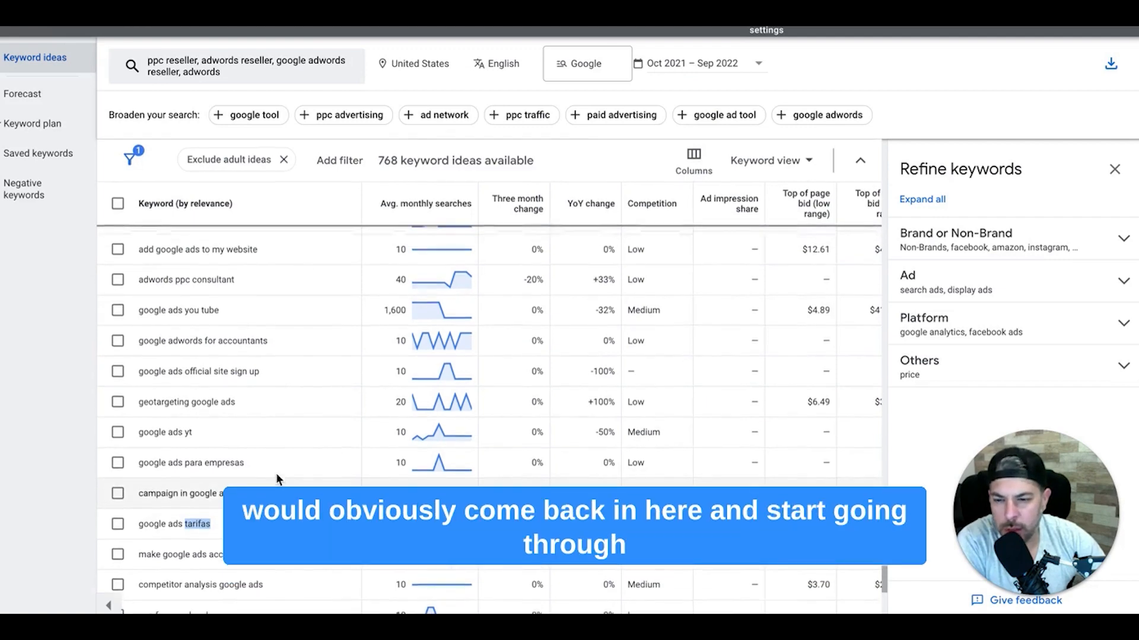
pyautogui.scroll(3, 275, 472)
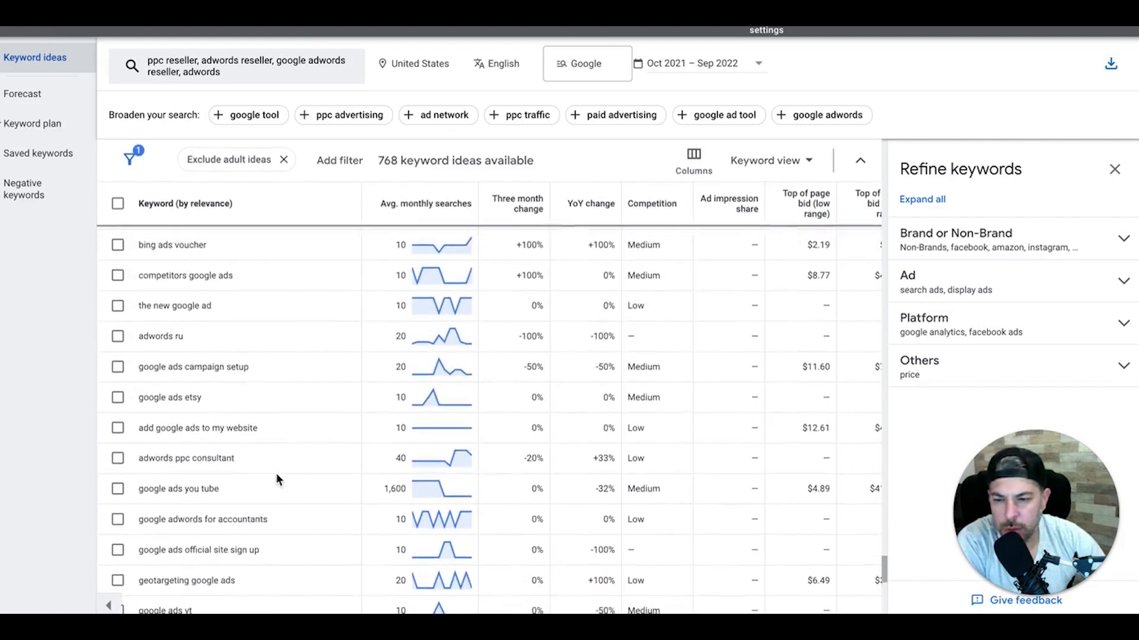
pyautogui.moveTo(202, 446); pyautogui.dragTo(184, 447)
pyautogui.hotkey('ctrl', 'c')
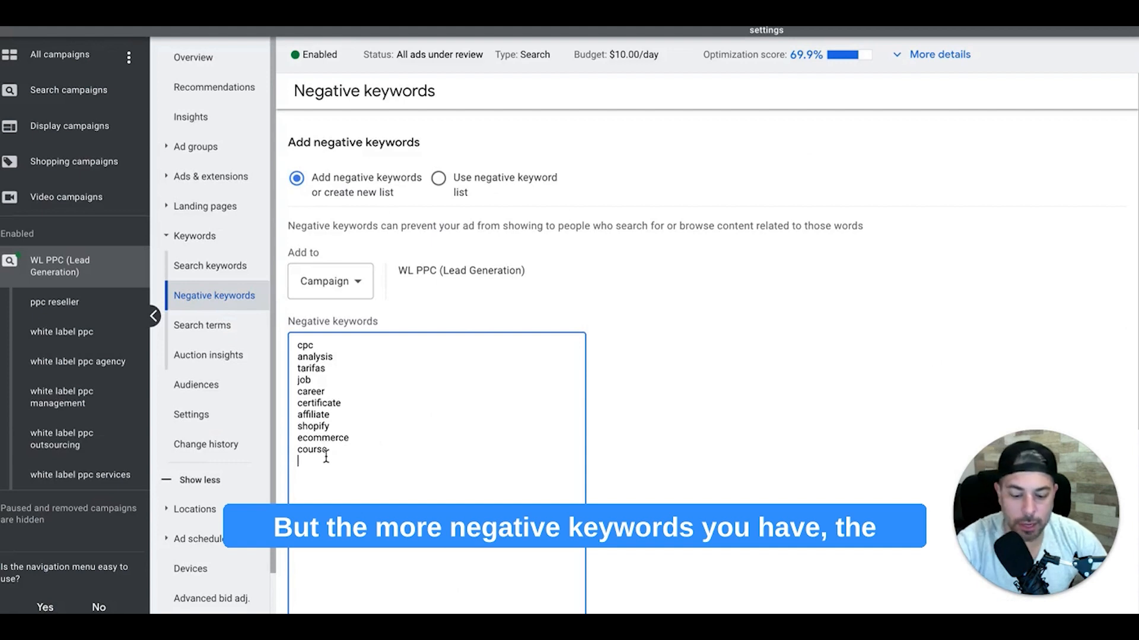
pyautogui.press('Return')
pyautogui.hotkey('ctrl', 'v')
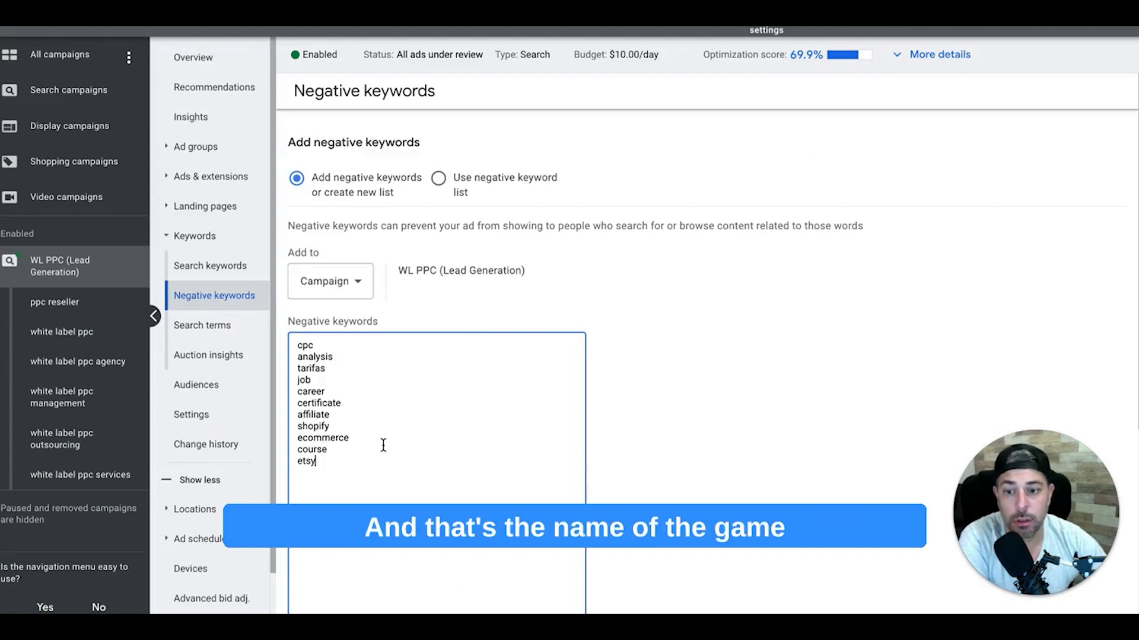
# Step: Save the entered negative keywords to the WL PPC (Lead Generation) campaign without saving them to a list
pyautogui.scroll(-1, 629, 427)
pyautogui.scroll(-3, 629, 430)
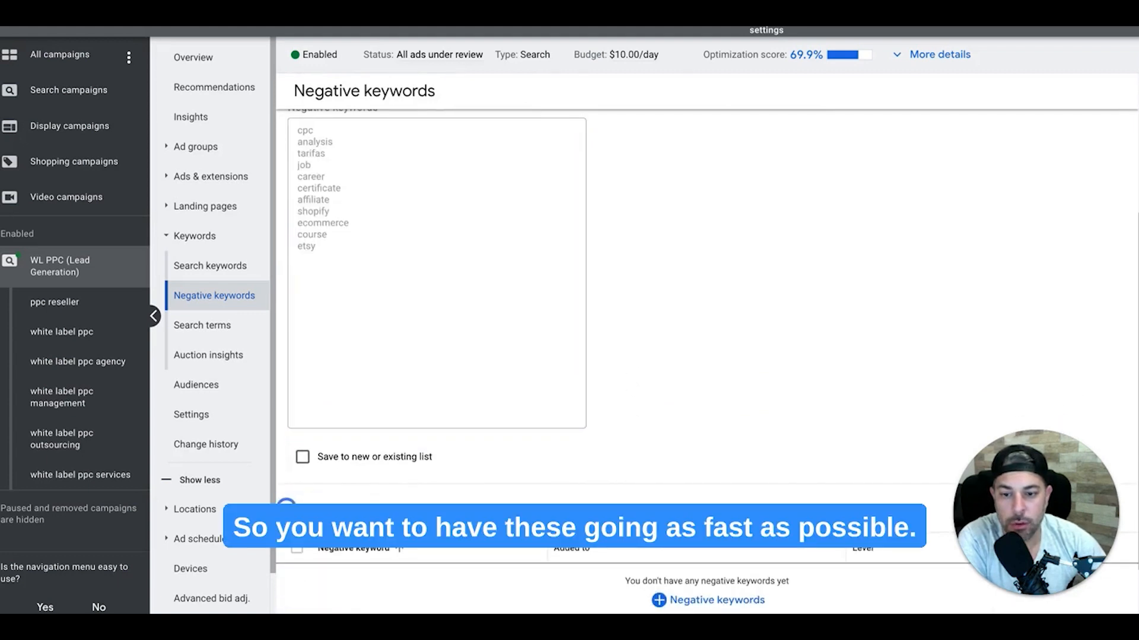
pyautogui.click(291, 502)
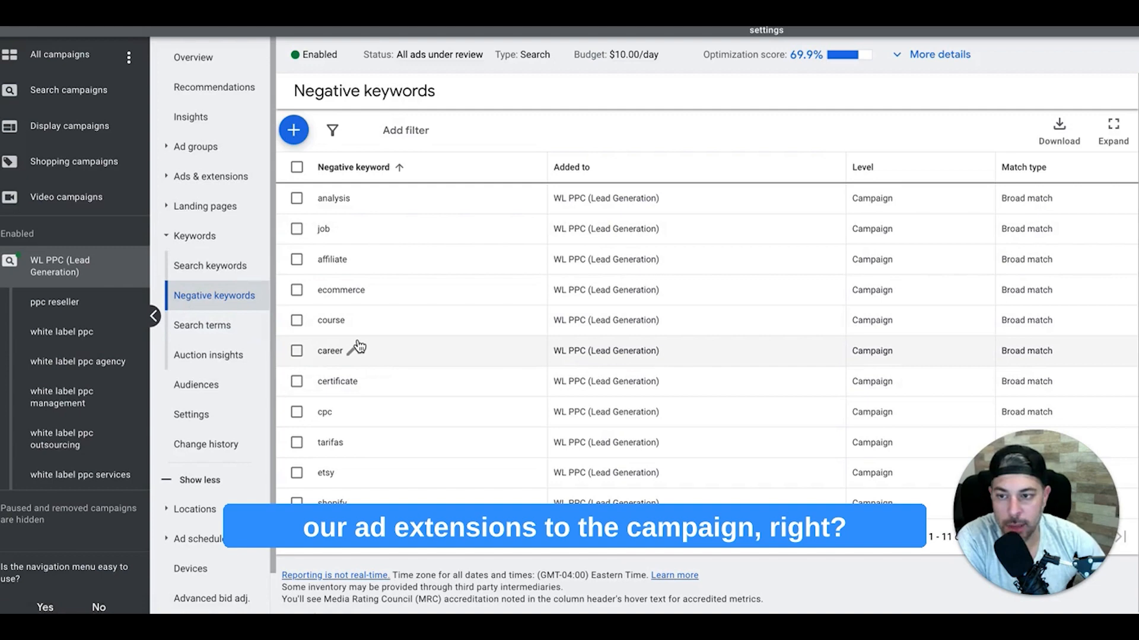
# Step: Look over the campaign's extensions summary and start a new sitelink extension for WL PPC (Lead Generation)
pyautogui.click(199, 180)
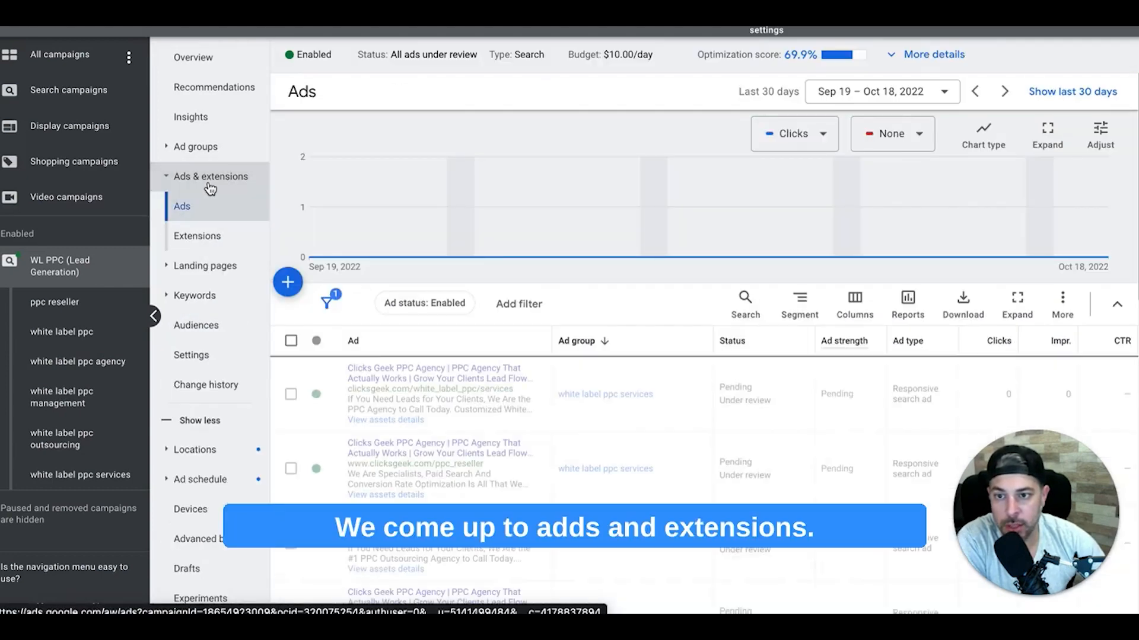
pyautogui.click(200, 236)
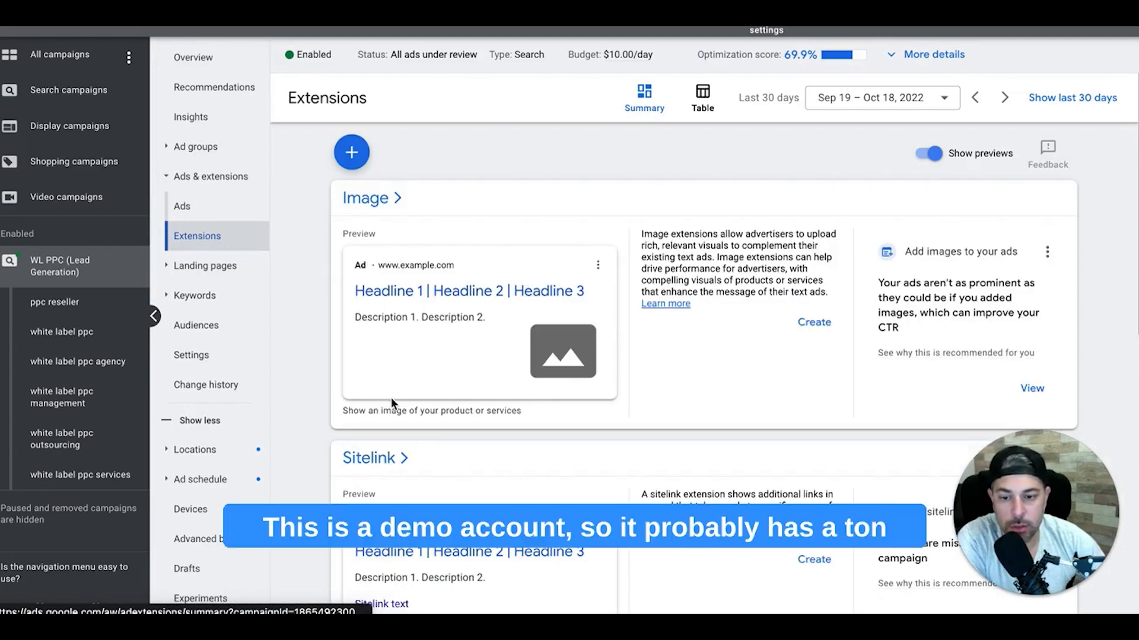
pyautogui.scroll(-4, 391, 403)
pyautogui.scroll(-6, 390, 397)
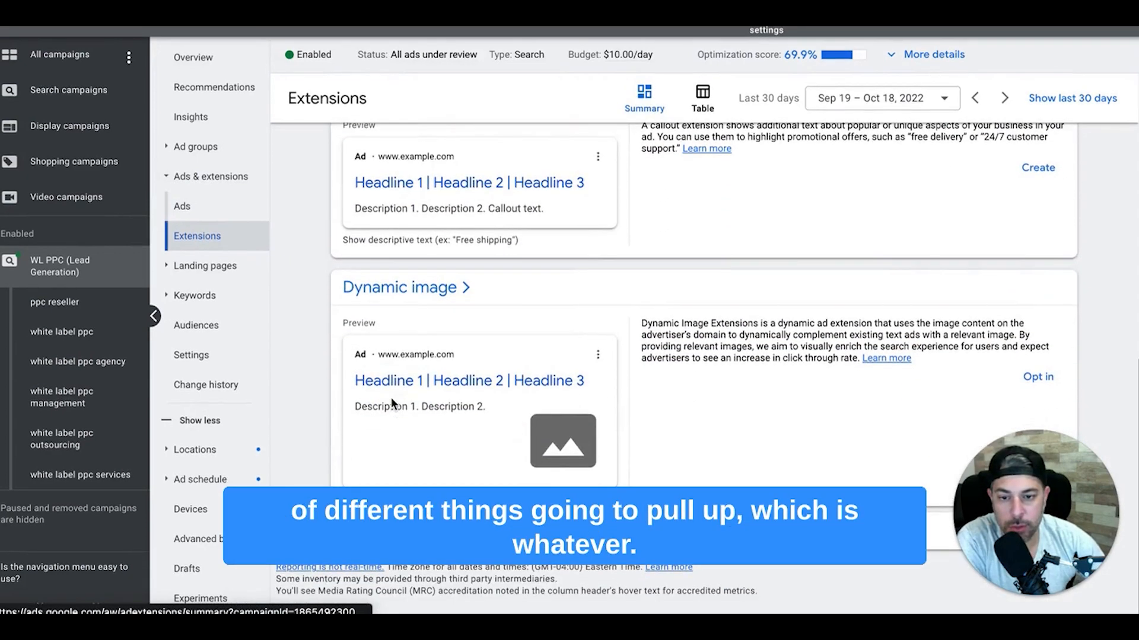
pyautogui.scroll(2, 390, 397)
pyautogui.scroll(9, 390, 398)
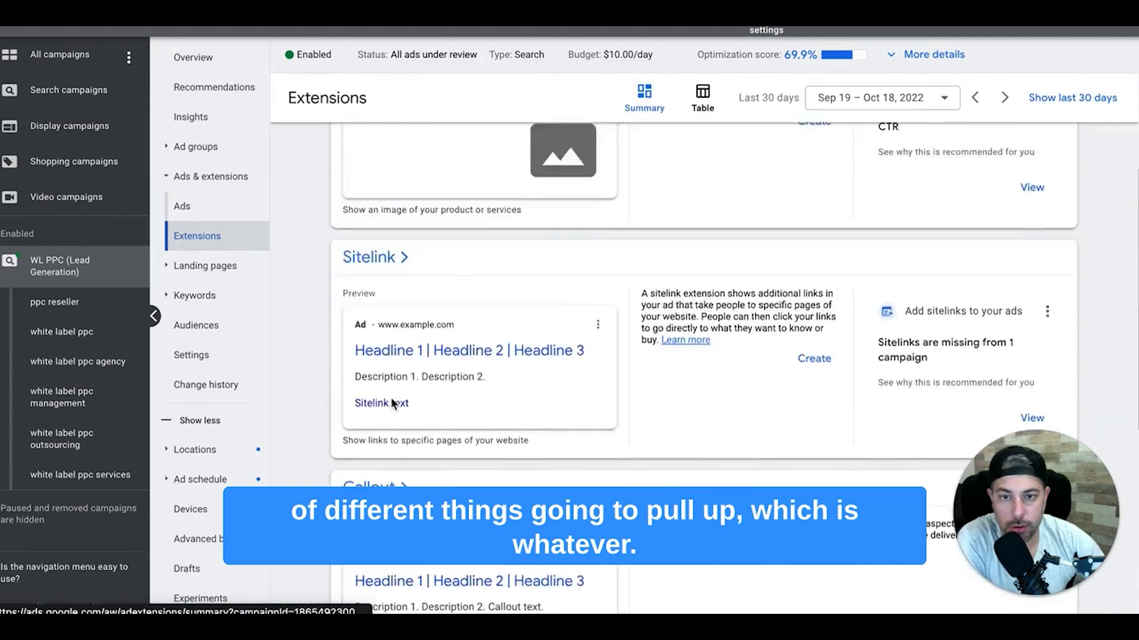
pyautogui.click(352, 158)
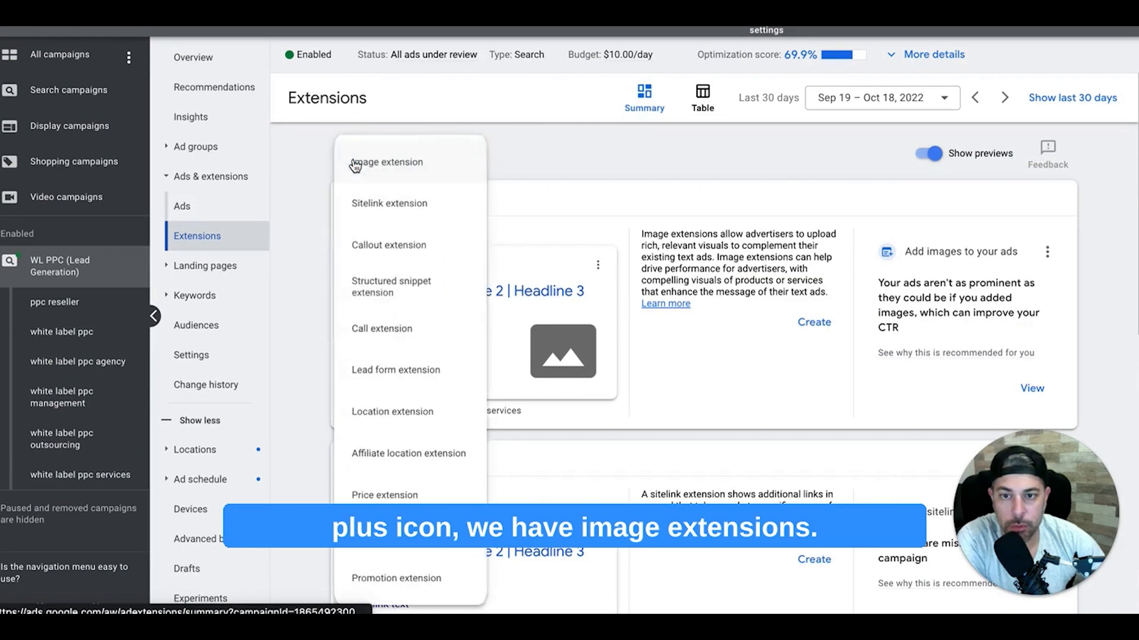
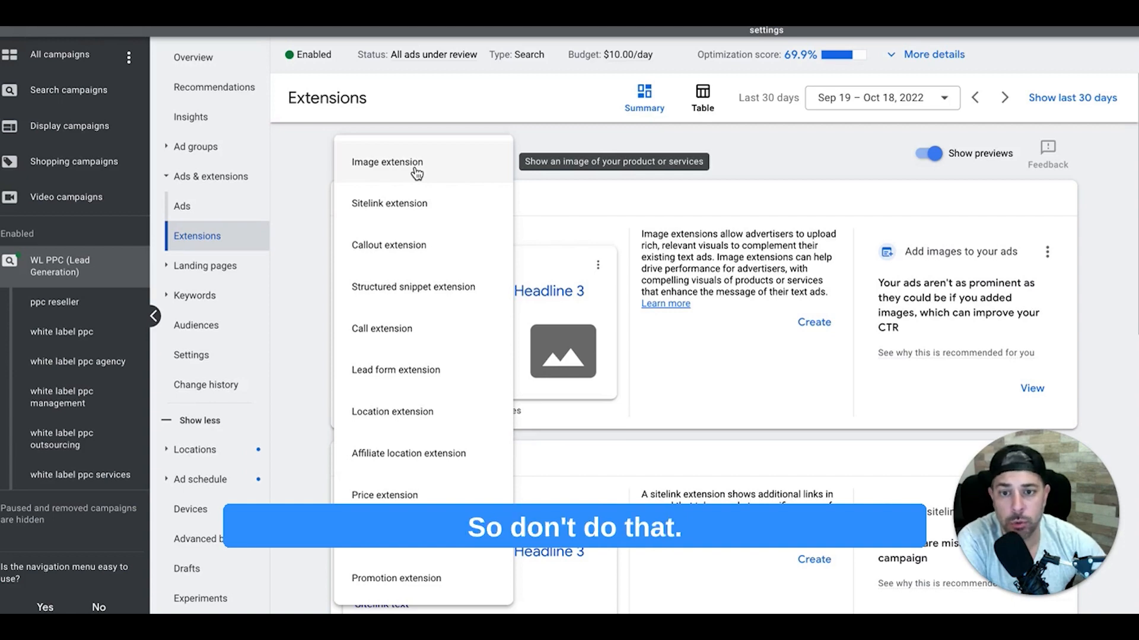
pyautogui.click(387, 207)
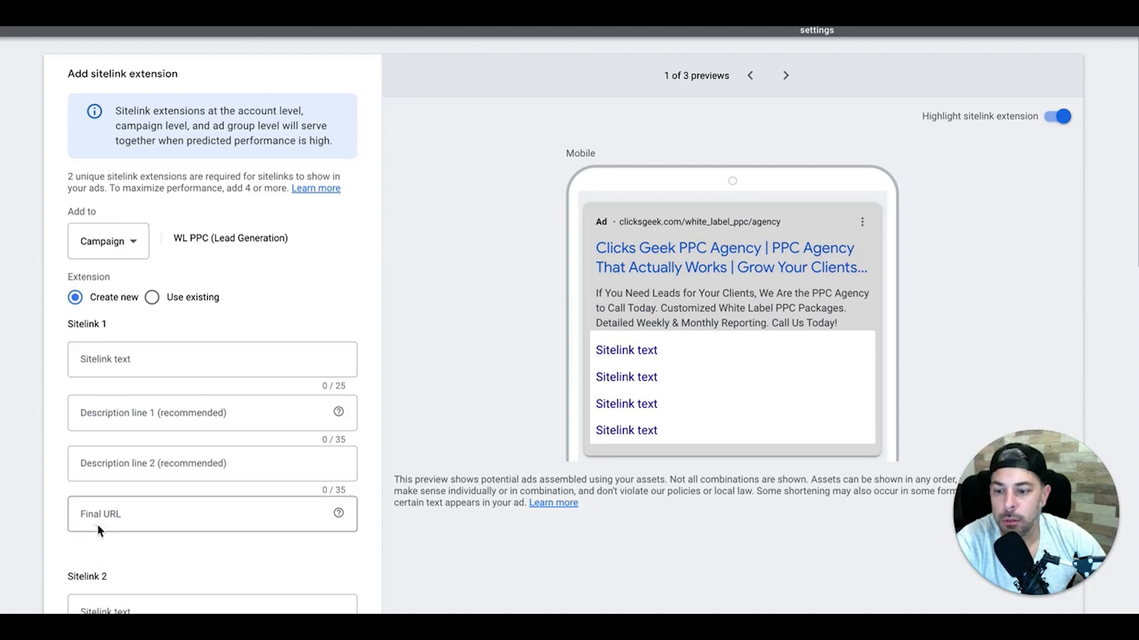
pyautogui.click(100, 519)
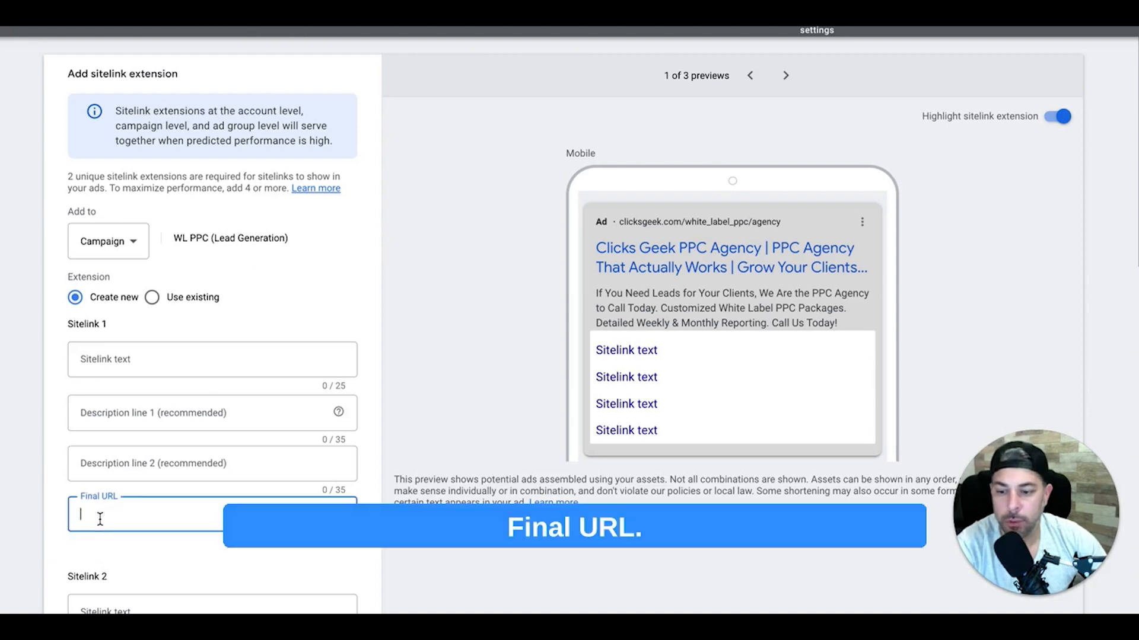
pyautogui.write('https://clicksgeek.com/')
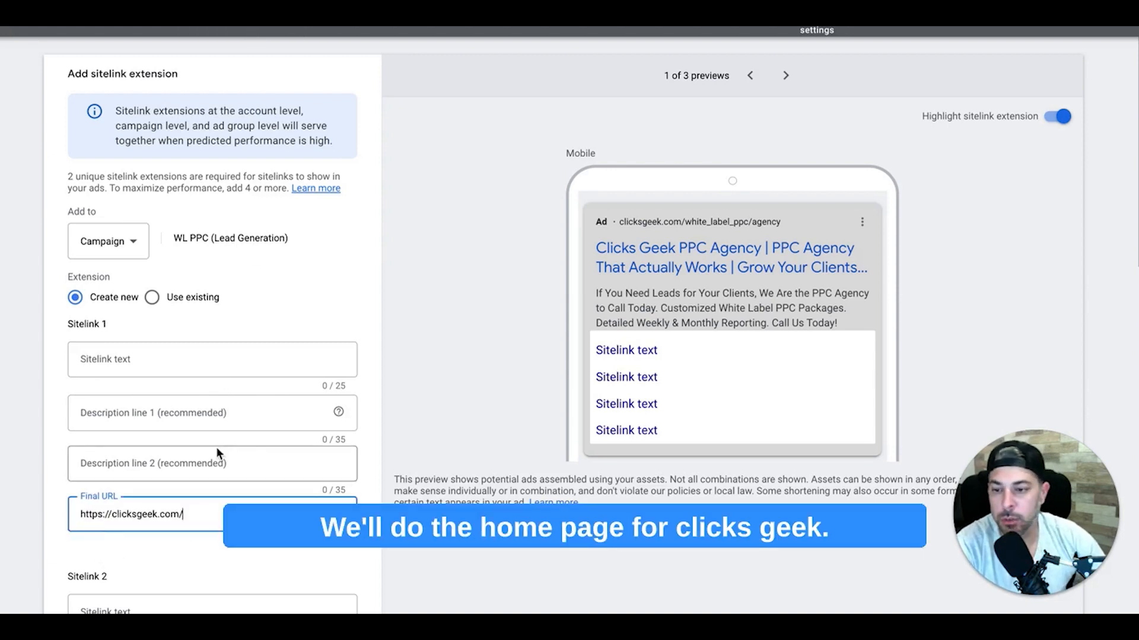
pyautogui.click(117, 360)
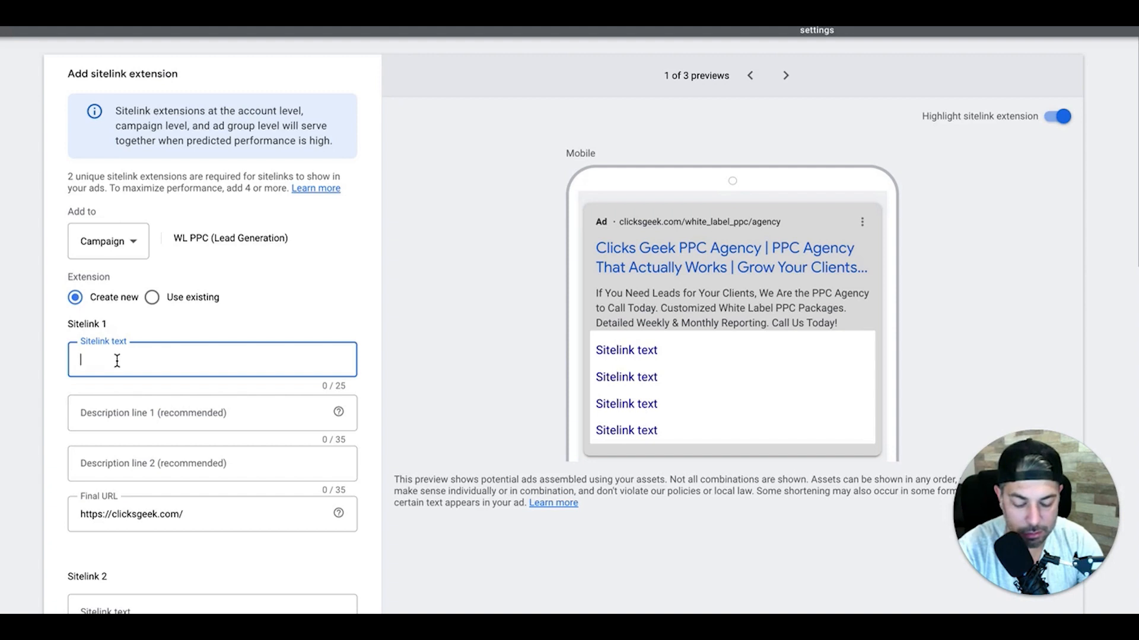
pyautogui.write('Certified PPC Agency')
pyautogui.scroll(-5, 268, 442)
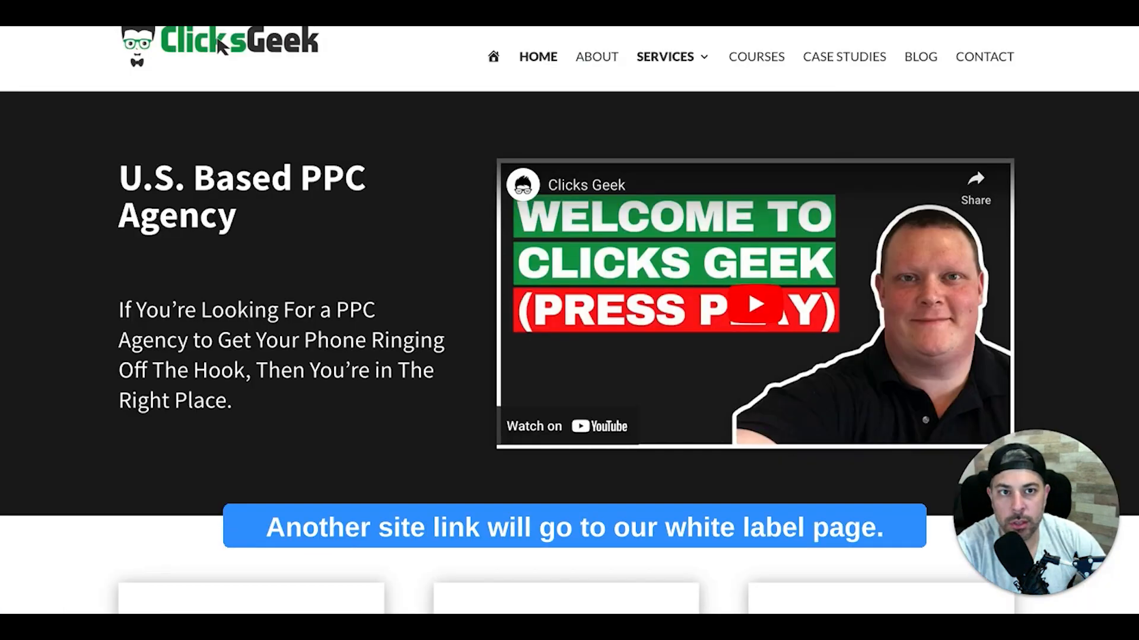
pyautogui.moveTo(686, 59)
pyautogui.click(694, 185)
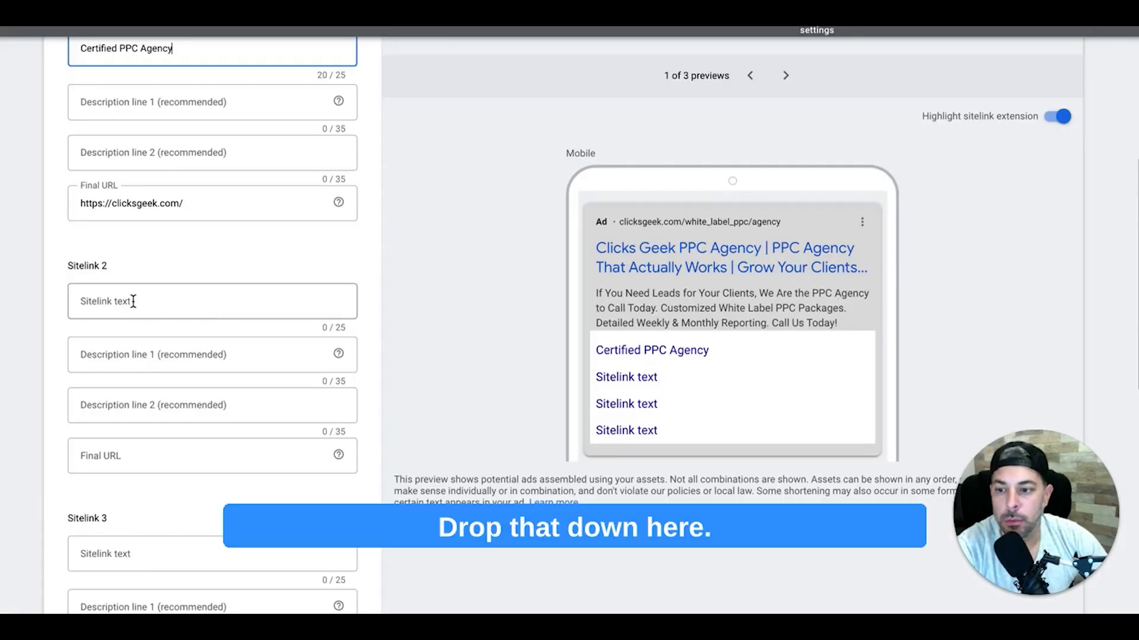
pyautogui.click(116, 457)
pyautogui.write('https://clicksgeek.com/white-label-ppc/')
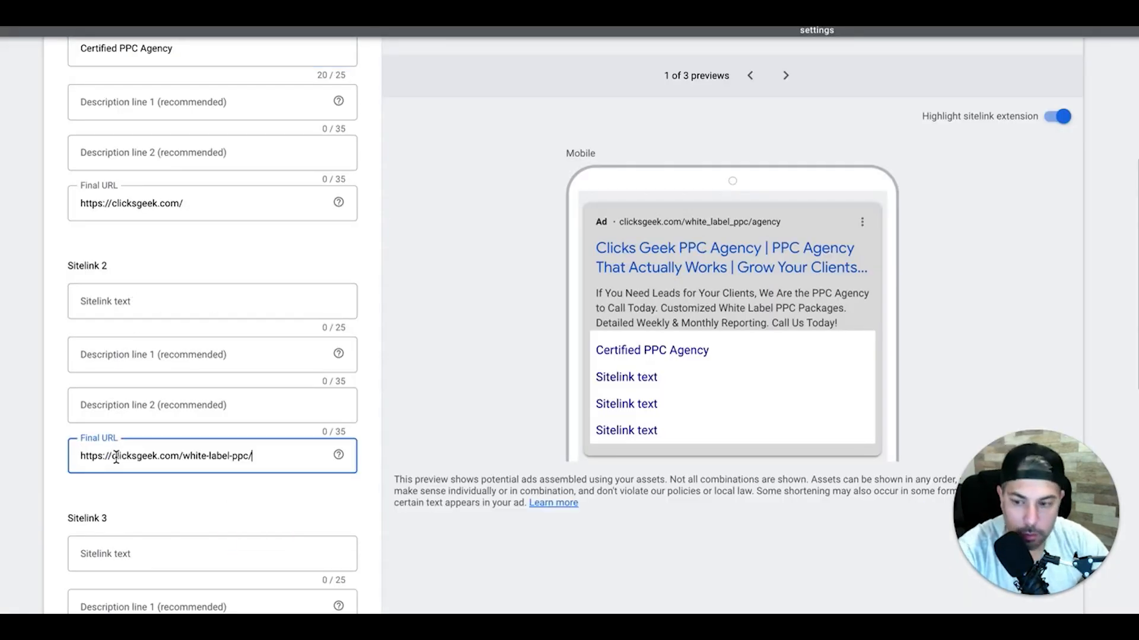
# Step: Enter "White Label PPC Pricing" as the text of Sitelink 2, keeping it within the 25-character limit
pyautogui.click(127, 299)
pyautogui.write('Get White Label PPC Pricing')
pyautogui.click(97, 302)
pyautogui.press('BackSpace')
pyautogui.press('BackSpace')
pyautogui.press('BackSpace')
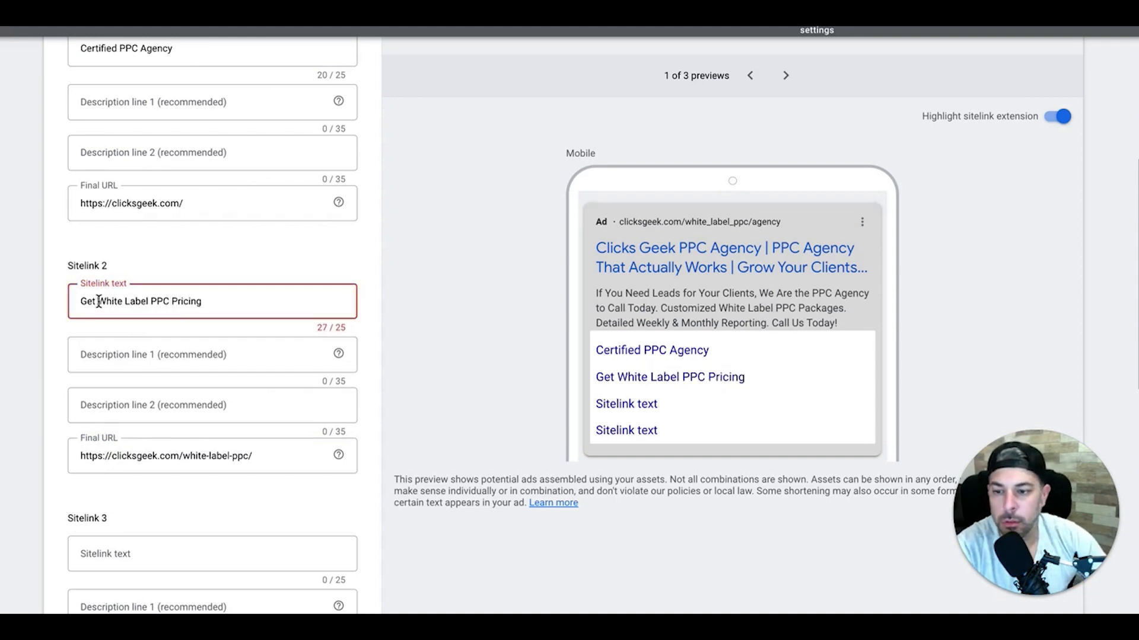
pyautogui.press('BackSpace')
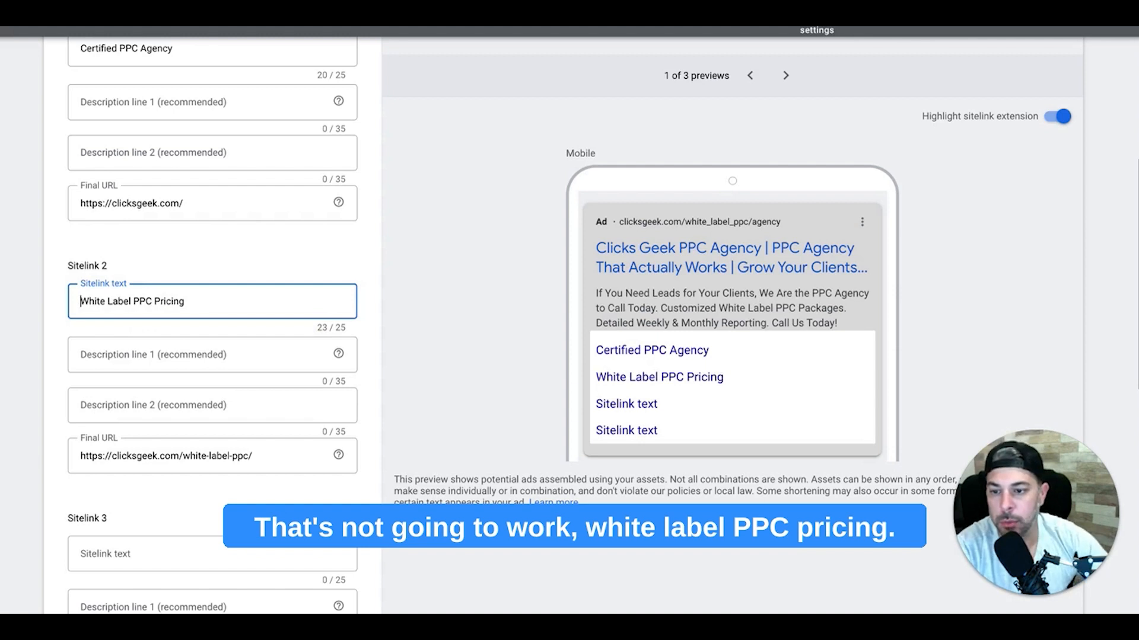
pyautogui.click(202, 487)
pyautogui.scroll(-4, 203, 488)
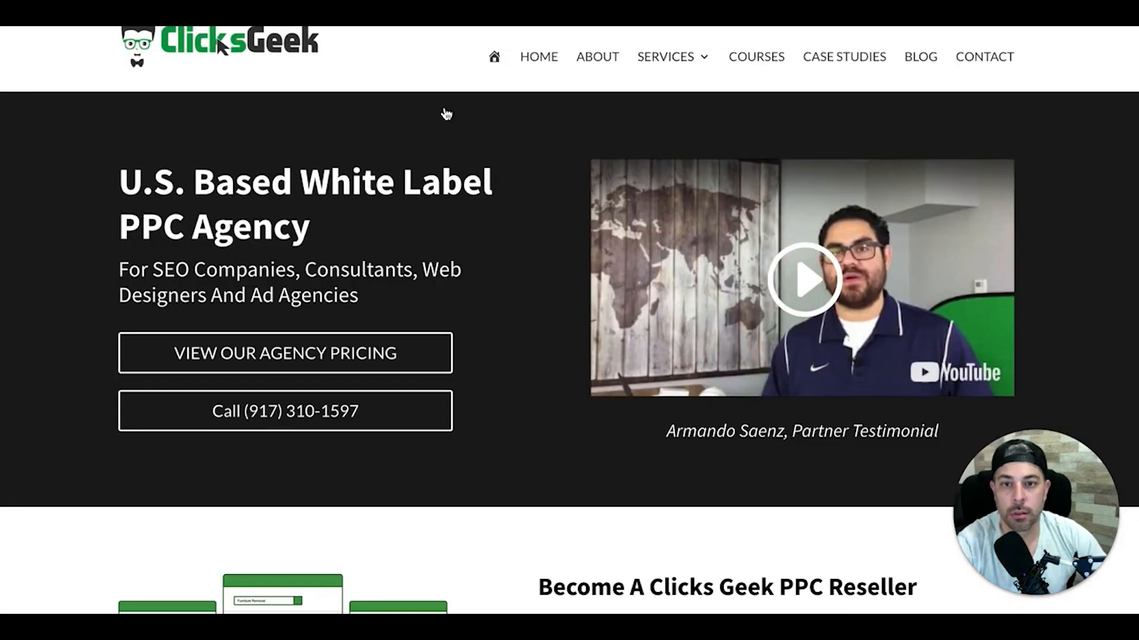
pyautogui.click(599, 57)
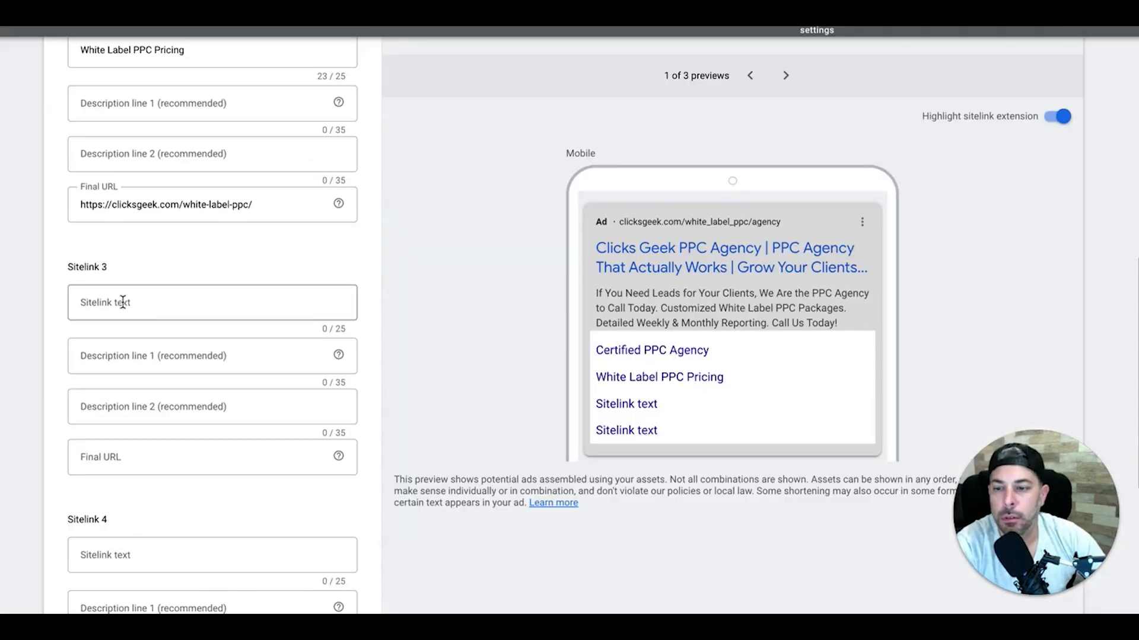
pyautogui.click(122, 301)
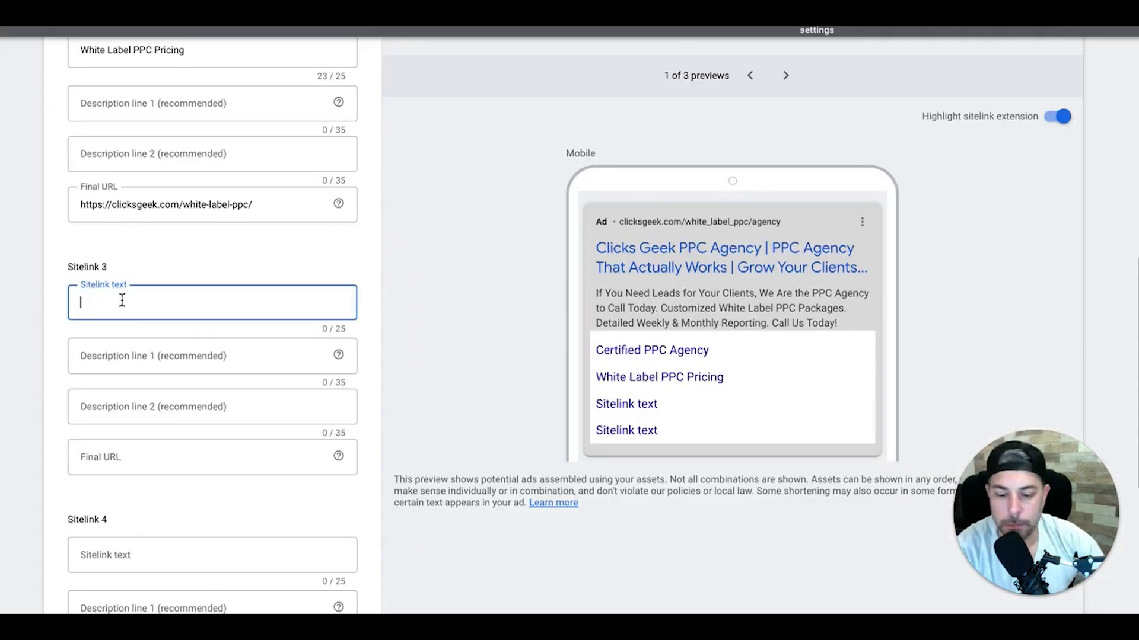
pyautogui.write('About clicks Gee')
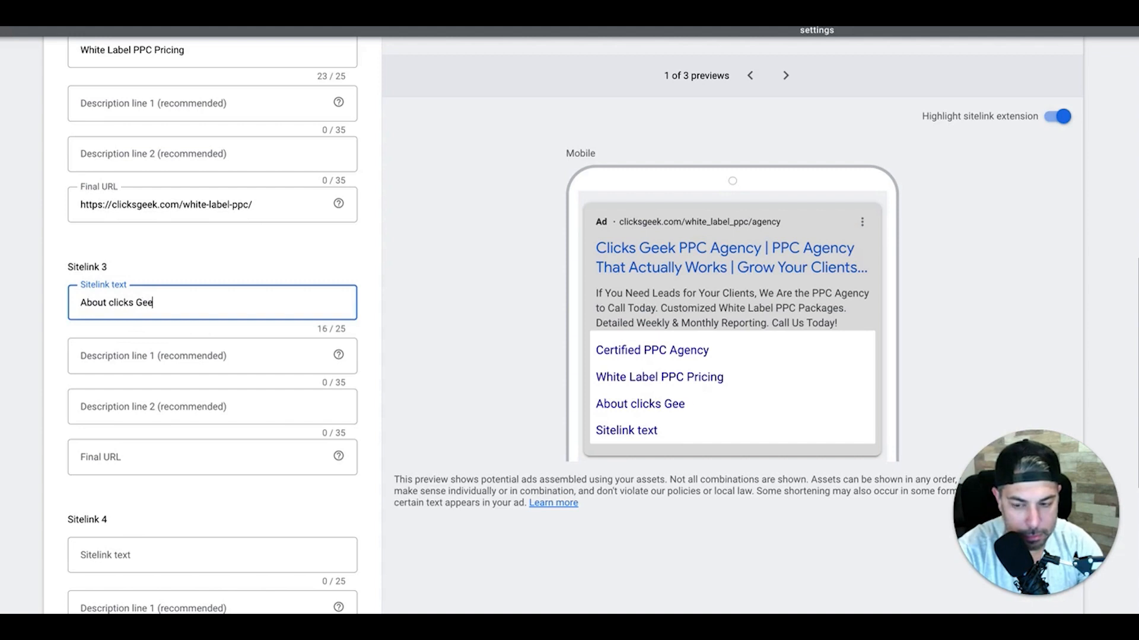
pyautogui.write('k Agency')
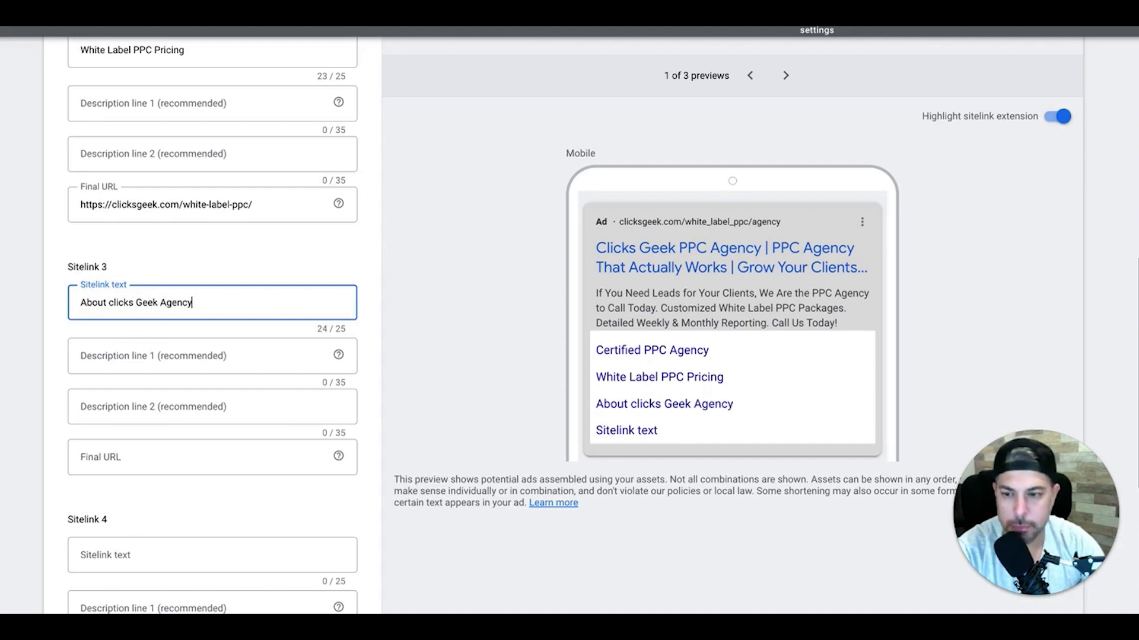
pyautogui.click(114, 302)
pyautogui.press('BackSpace')
pyautogui.write('C')
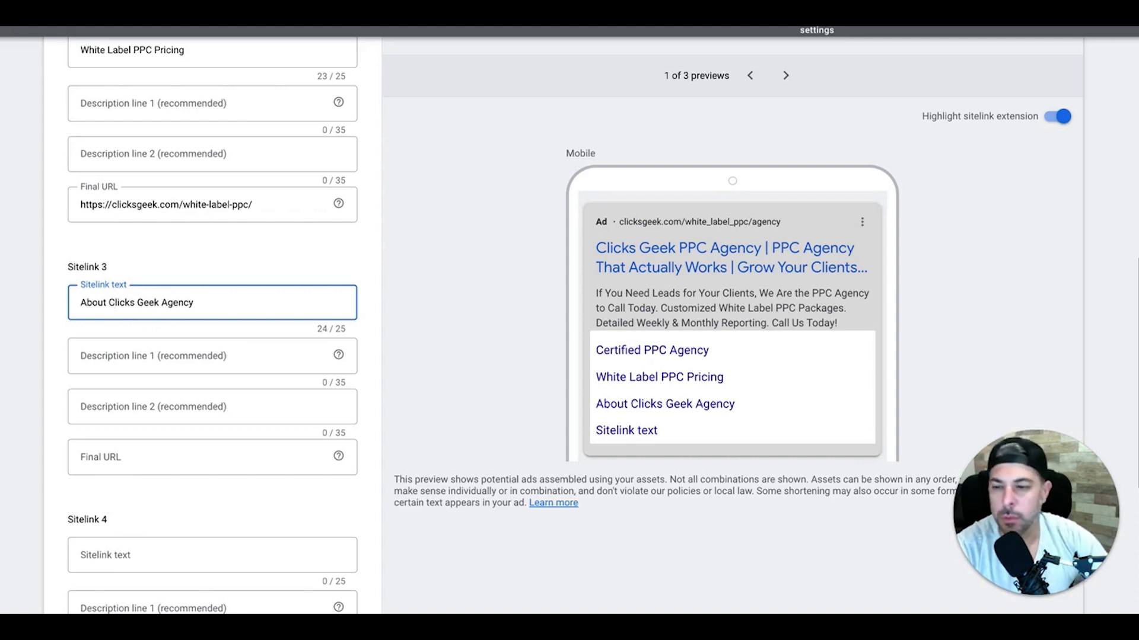
pyautogui.click(112, 457)
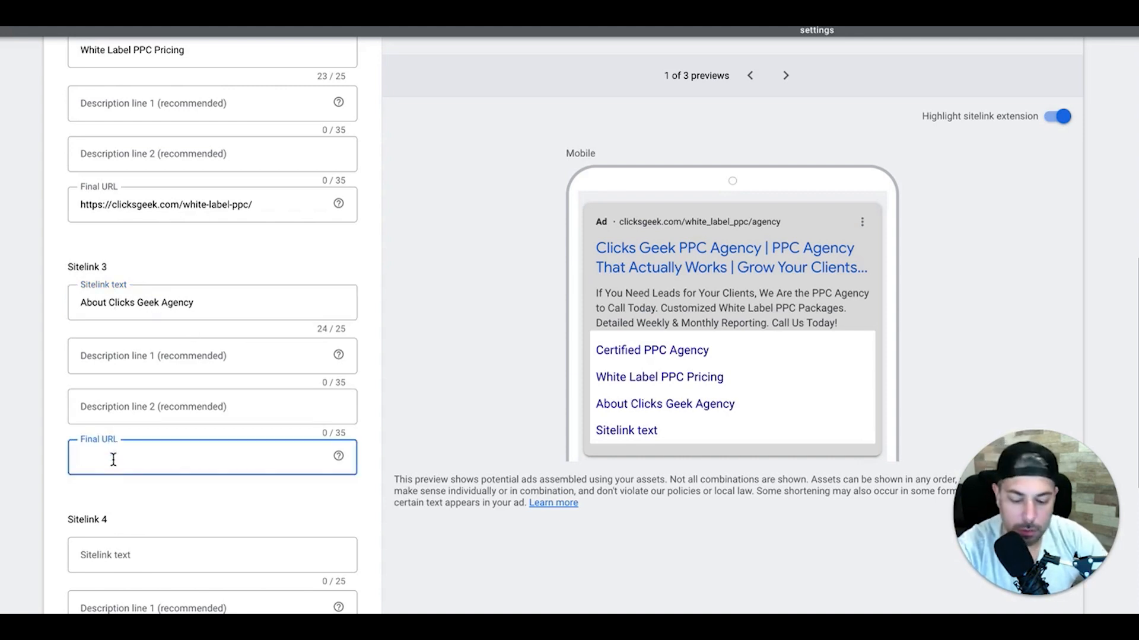
pyautogui.write('https://clicksgeek.com/about/')
pyautogui.click(196, 486)
pyautogui.scroll(-3, 196, 488)
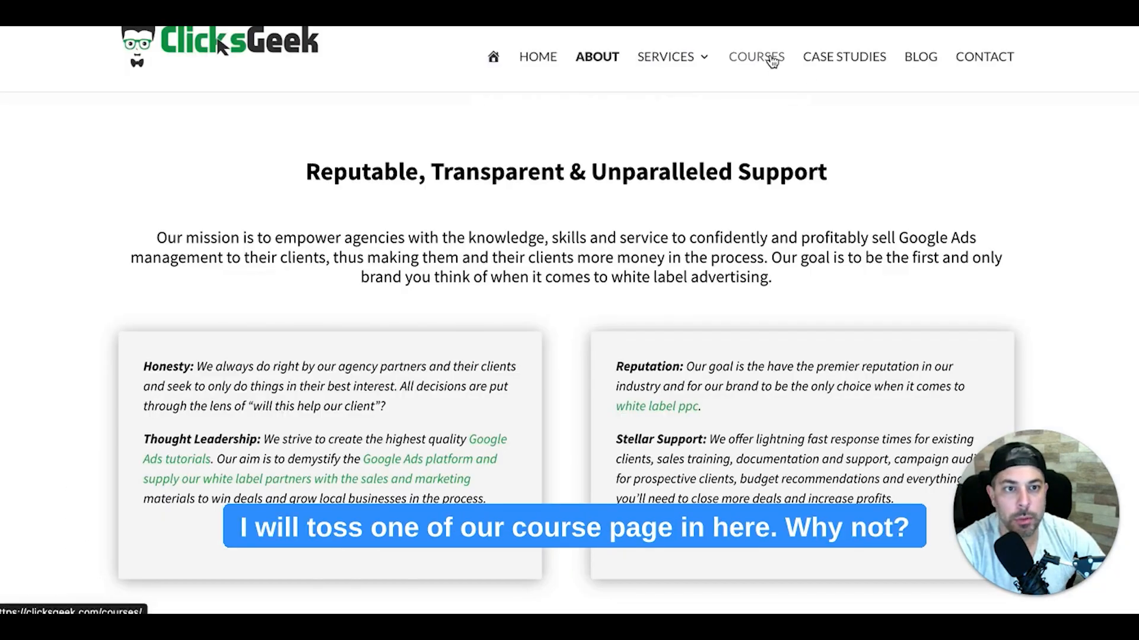
pyautogui.click(771, 56)
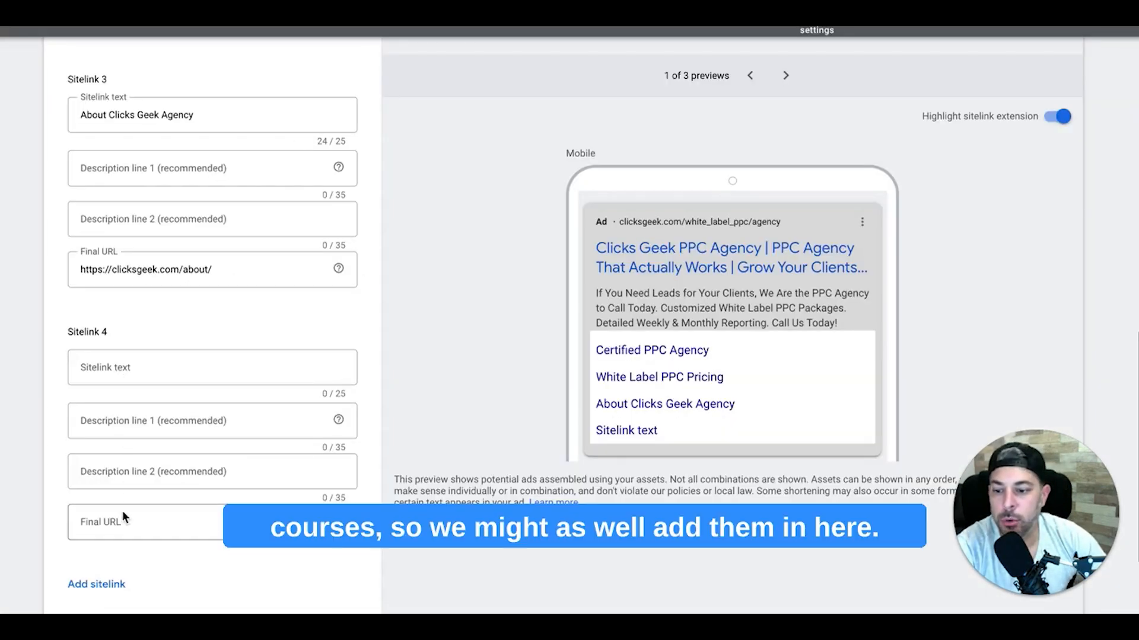
pyautogui.click(110, 533)
pyautogui.write('https://clicksgeek.com/courses/')
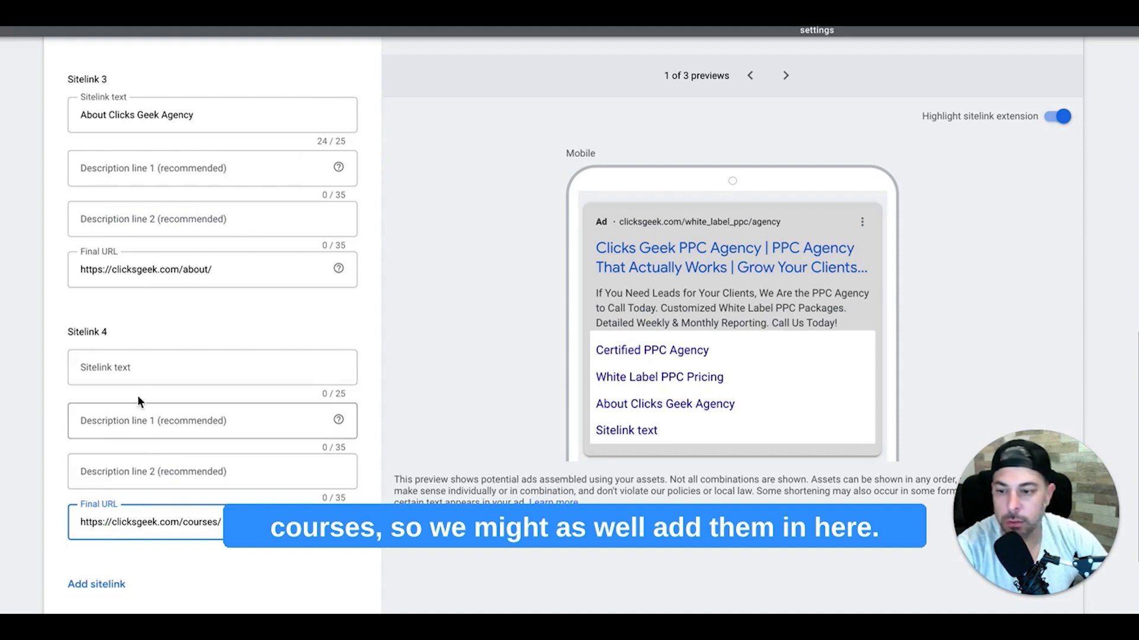
pyautogui.click(121, 367)
pyautogui.write('A')
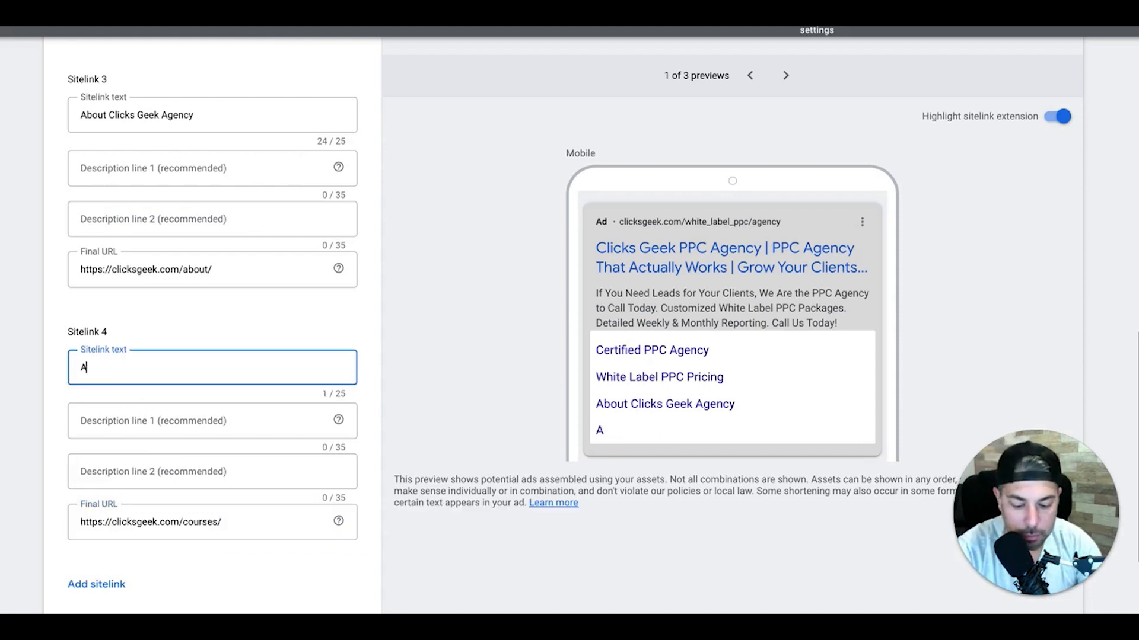
pyautogui.write('gency Courses')
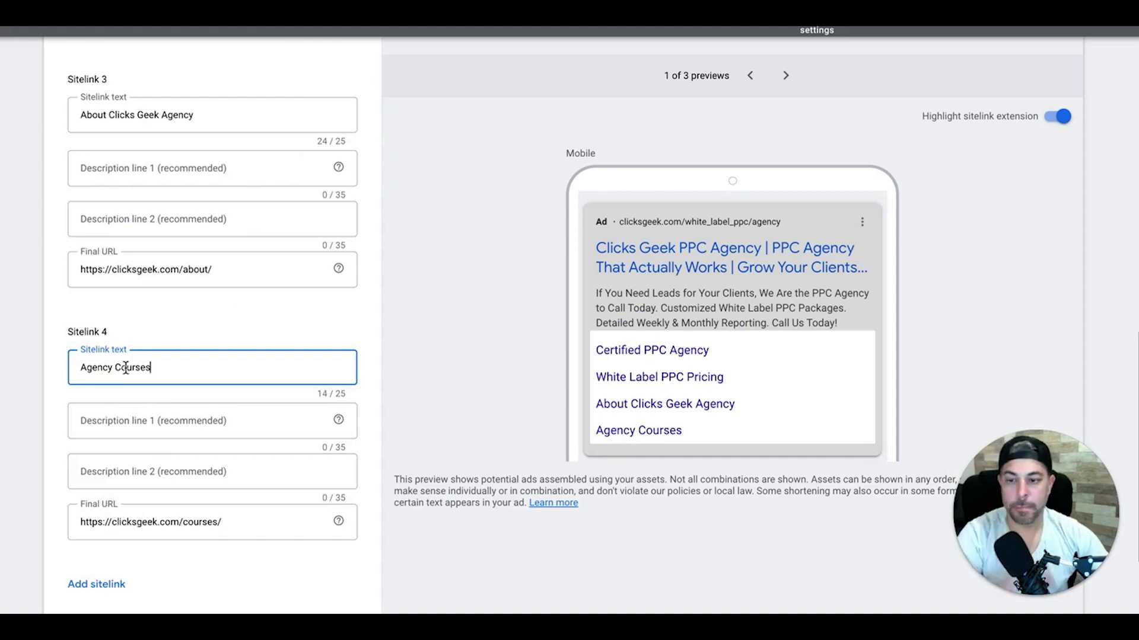
# Step: Preview the four sitelinks in the YouTube mobile and desktop ad formats
pyautogui.scroll(-1, 228, 367)
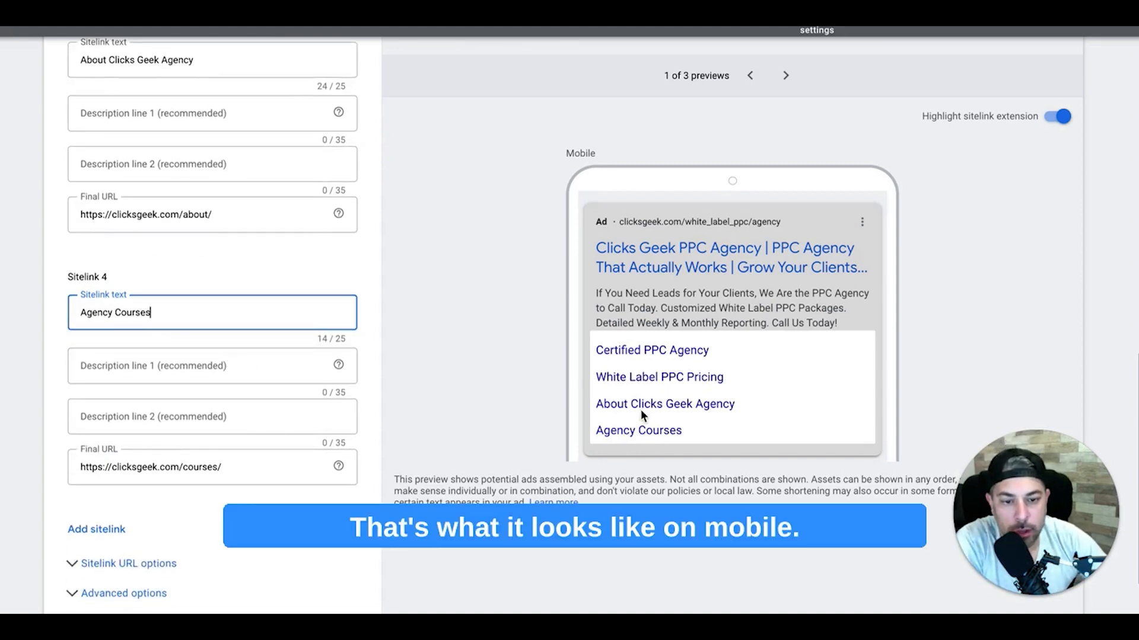
pyautogui.click(751, 76)
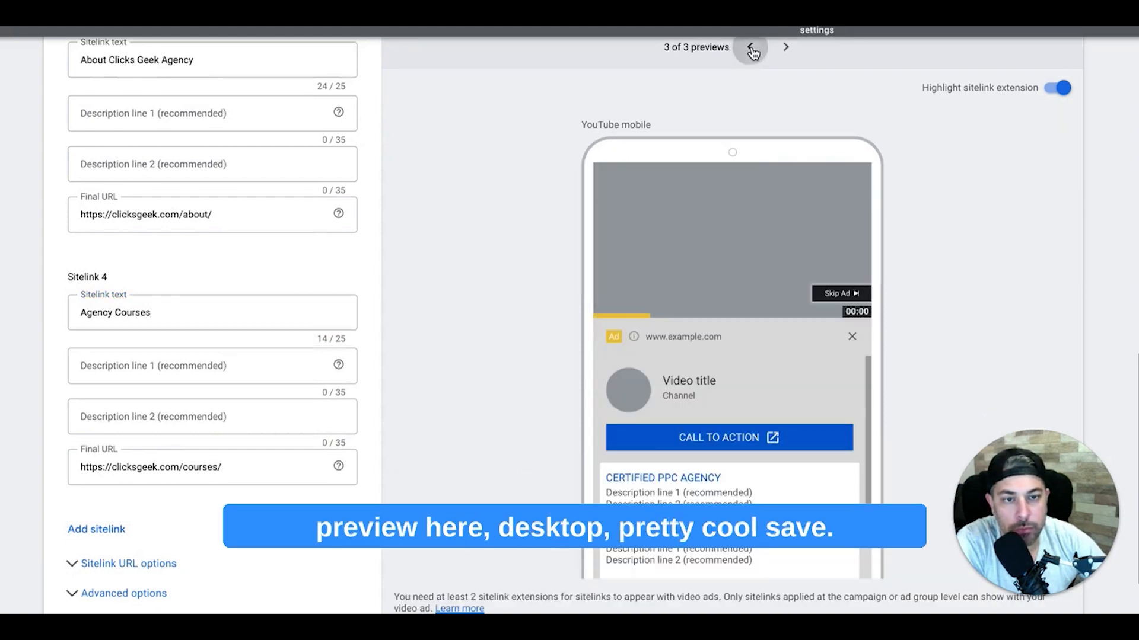
pyautogui.click(751, 47)
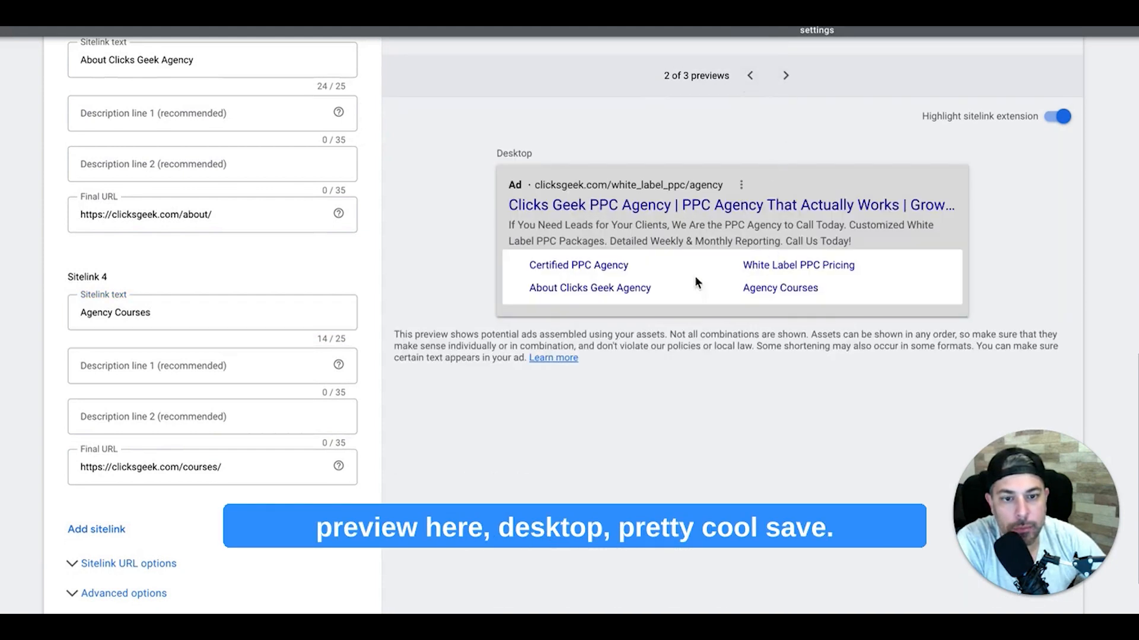
# Step: Save the four sitelinks to the campaign without adding sitelink descriptions
pyautogui.scroll(-2, 172, 473)
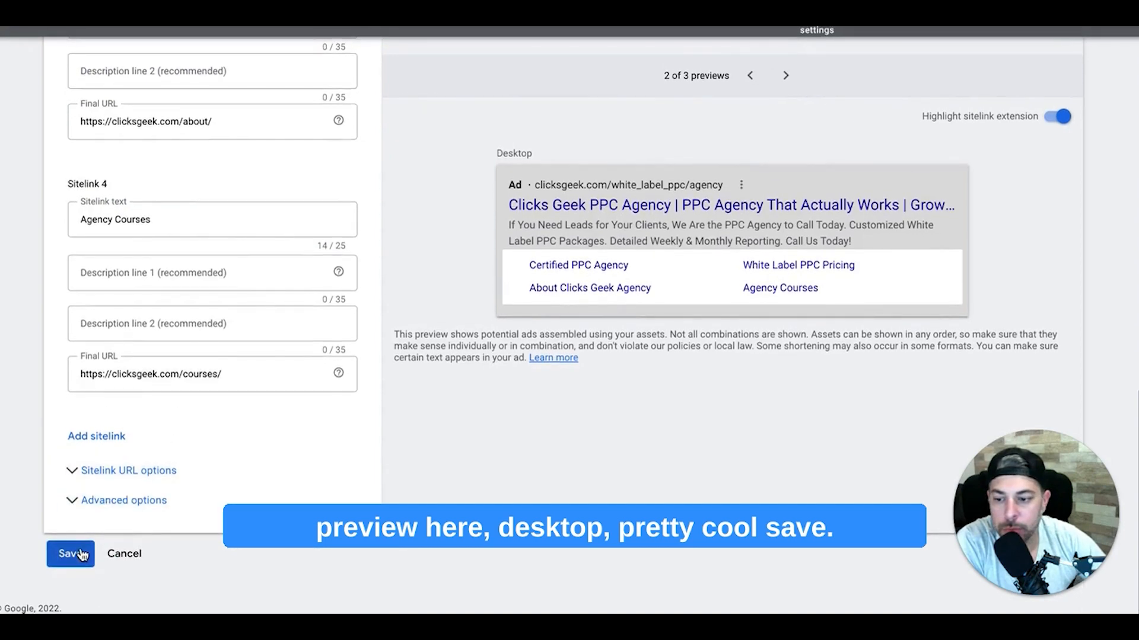
pyautogui.click(71, 554)
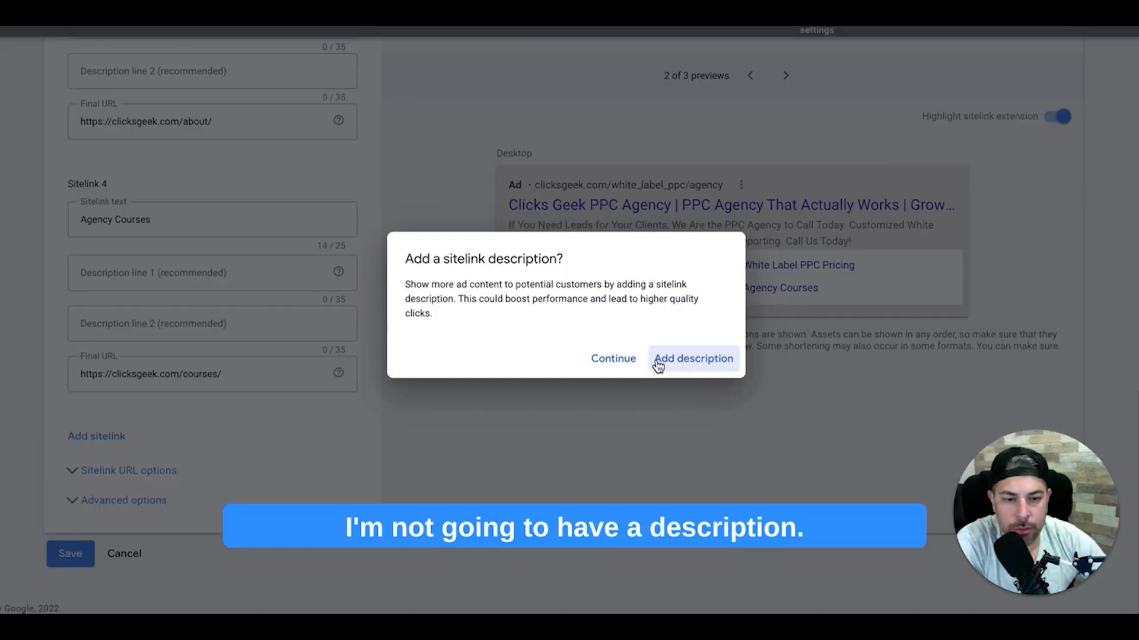
pyautogui.click(614, 361)
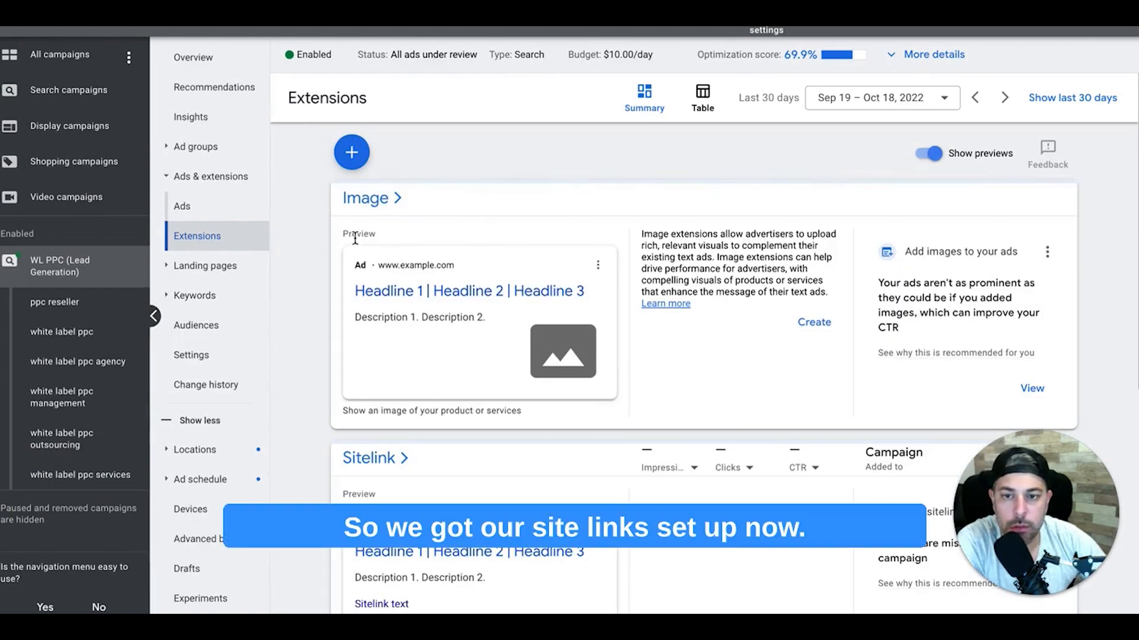
# Step: Look over the saved sitelinks in the extensions summary and start a new callout extension for WL PPC (Lead Generation)
pyautogui.scroll(-2, 308, 248)
pyautogui.scroll(2, 308, 248)
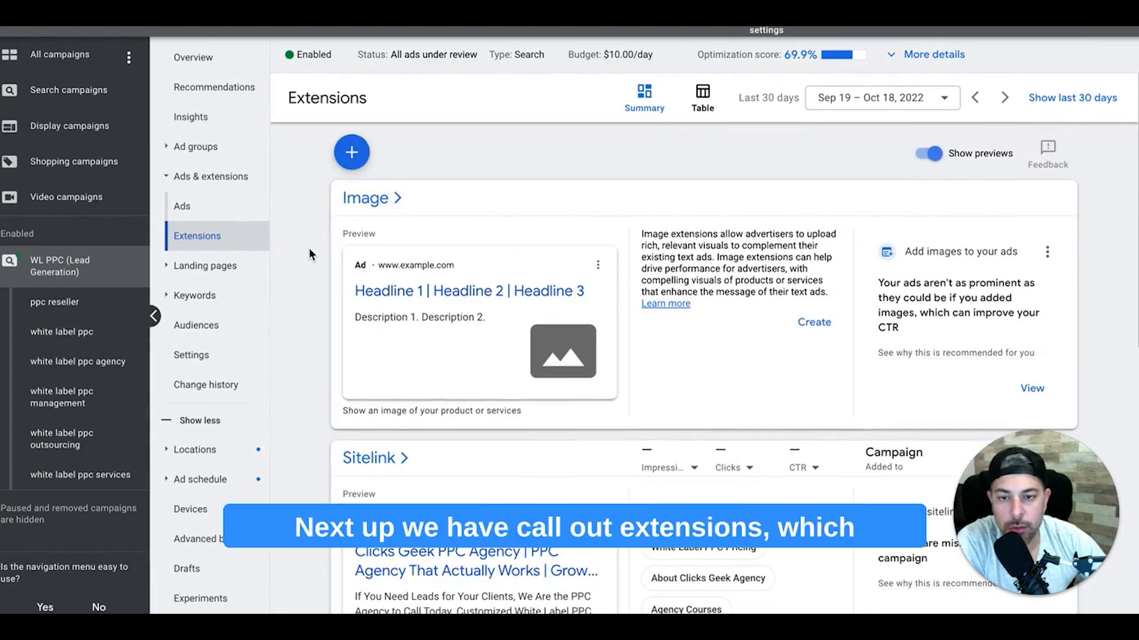
pyautogui.click(352, 152)
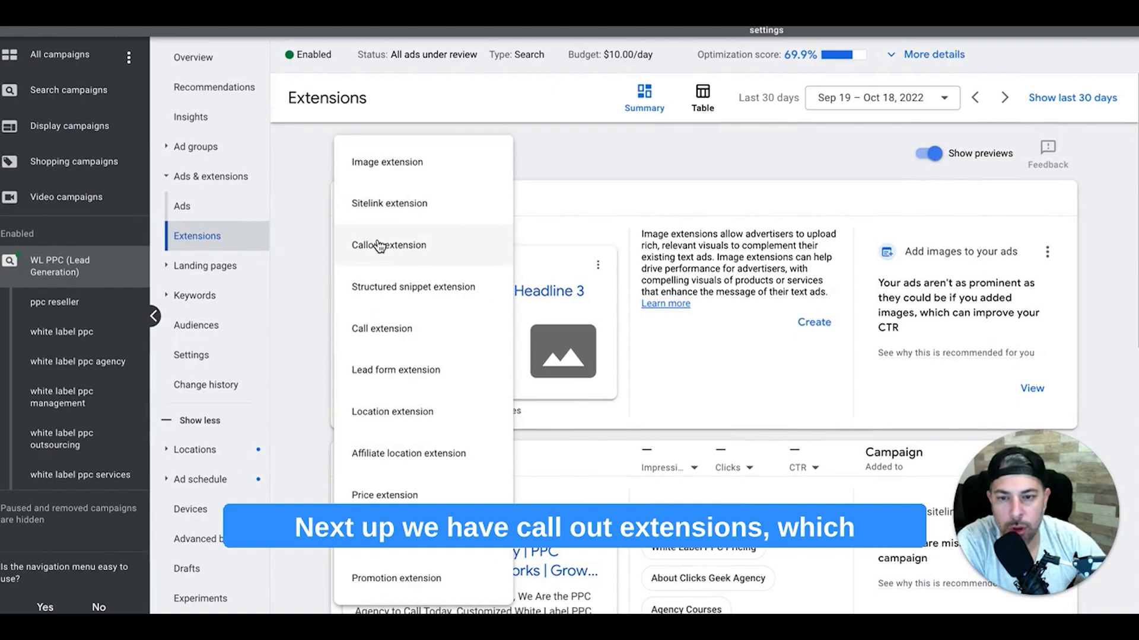
pyautogui.click(379, 244)
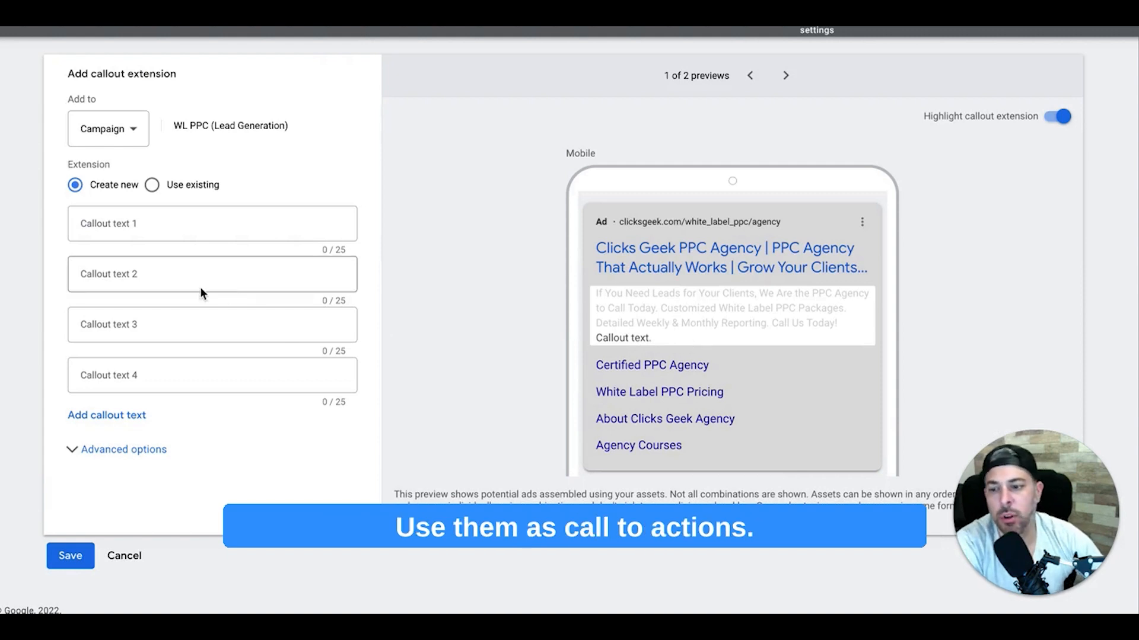
# Step: Enter the first three callout texts: "Branded Reporting", "Custom Landing Pages" and "Fully Certified Team"
pyautogui.click(111, 228)
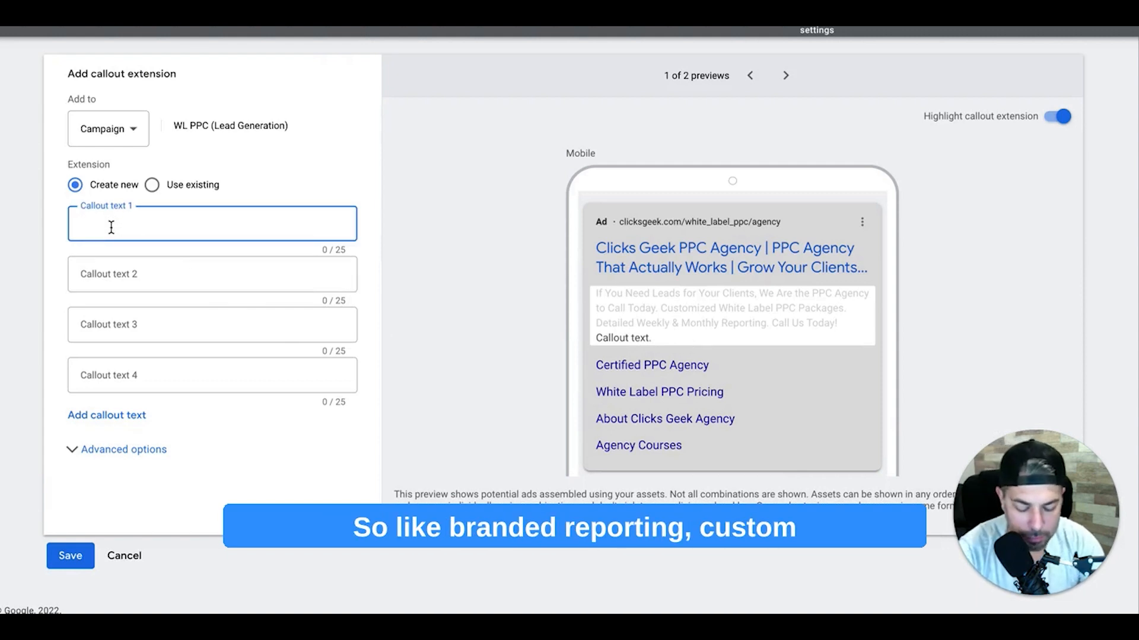
pyautogui.write('Branded Reporting')
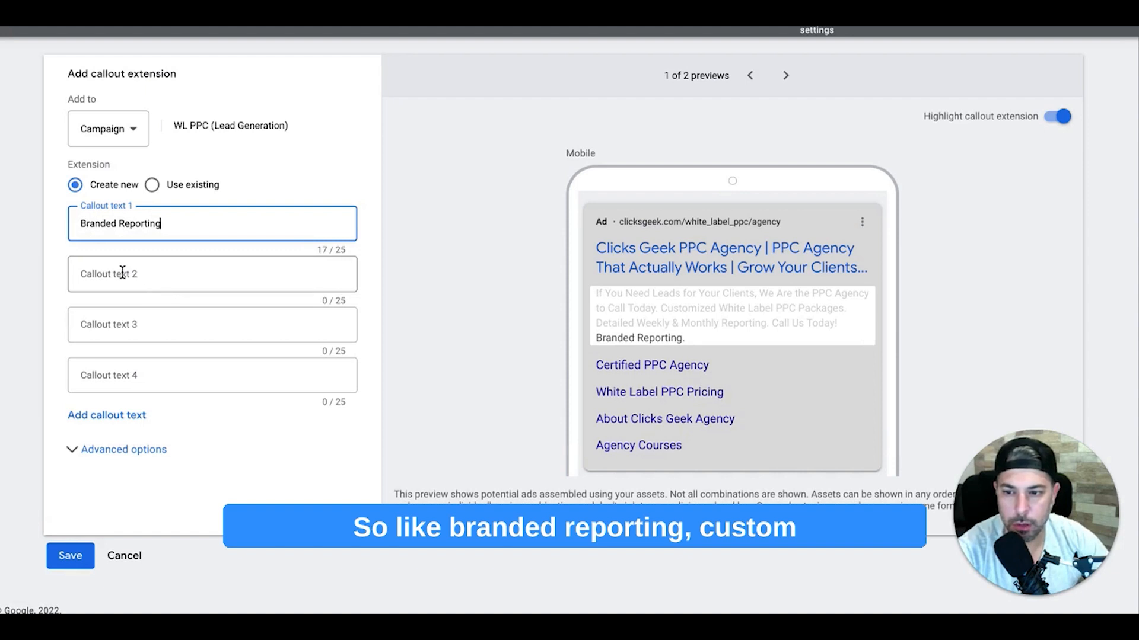
pyautogui.click(122, 273)
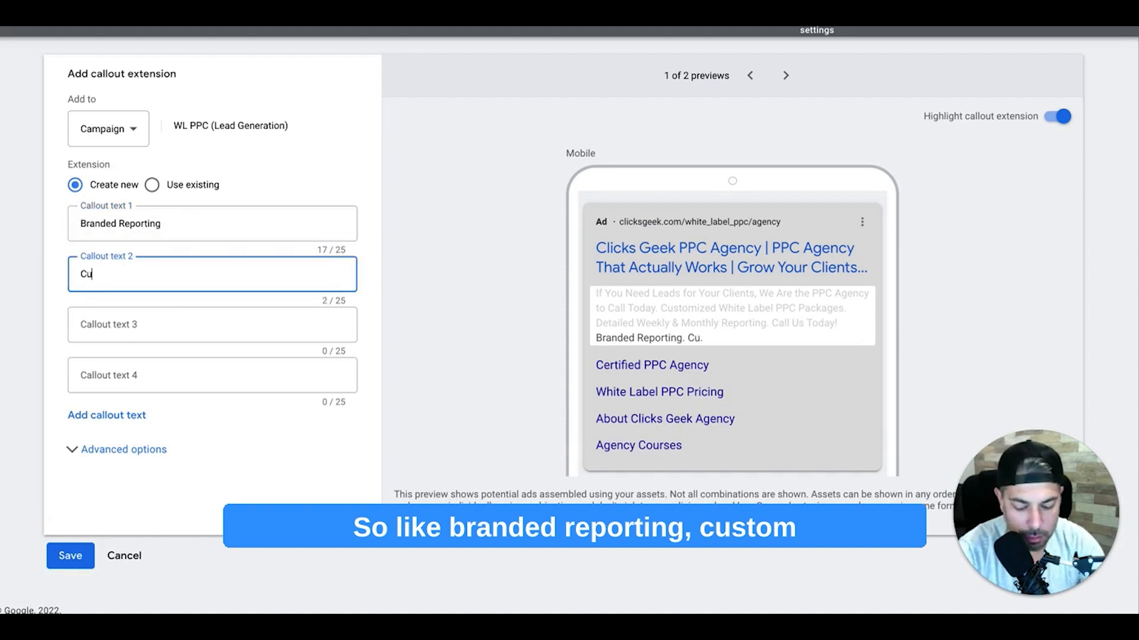
pyautogui.write('Custom Landing Pages')
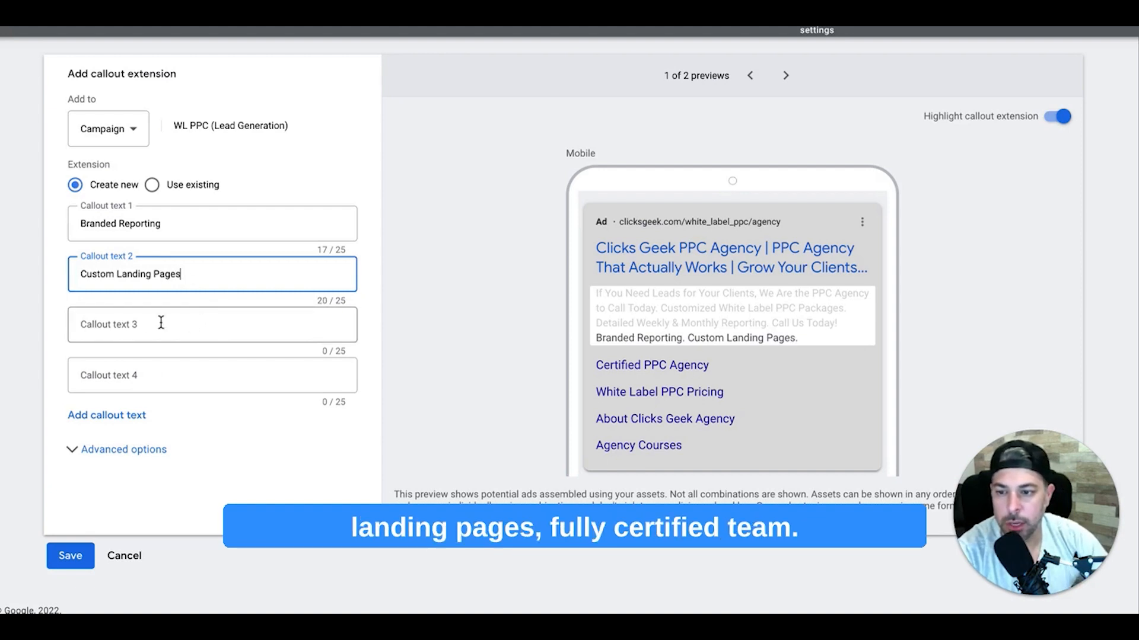
pyautogui.click(127, 325)
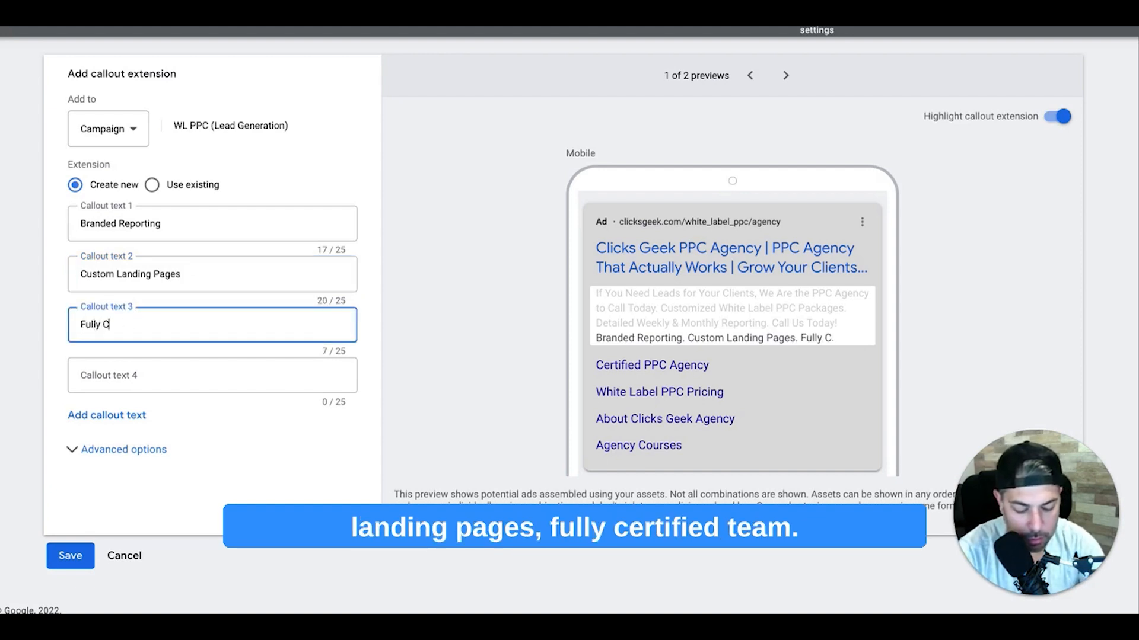
pyautogui.write('Fully Certified Team')
# Step: Examine the Clicks Geek white label PPC page, including the reasons agencies partner, for a fourth callout idea
pyautogui.click(126, 373)
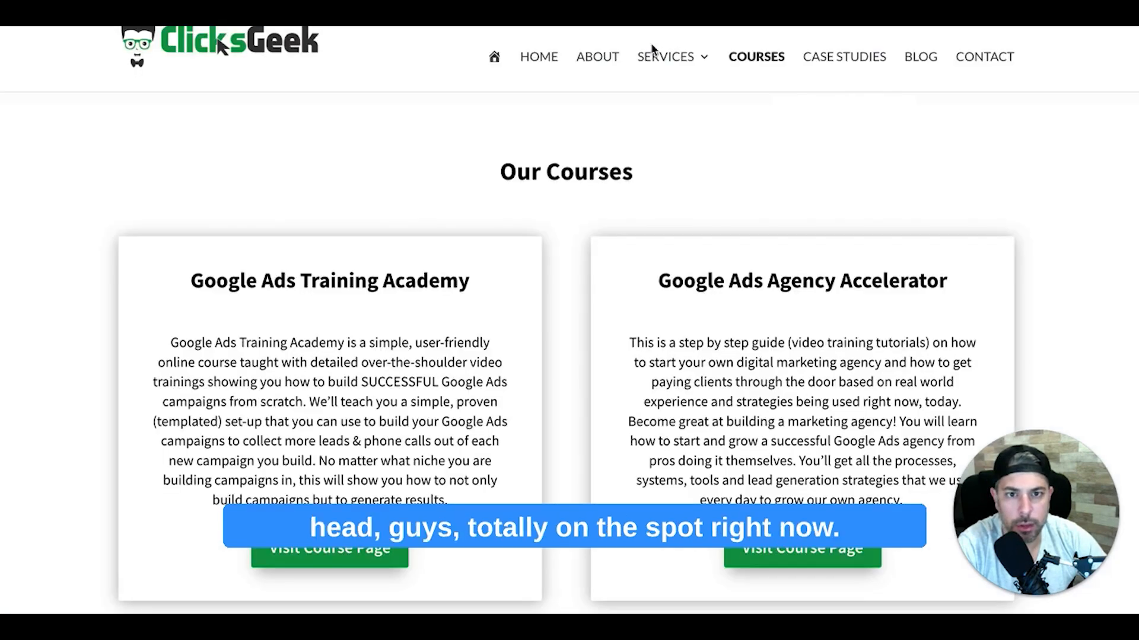
pyautogui.moveTo(665, 59)
pyautogui.click(687, 183)
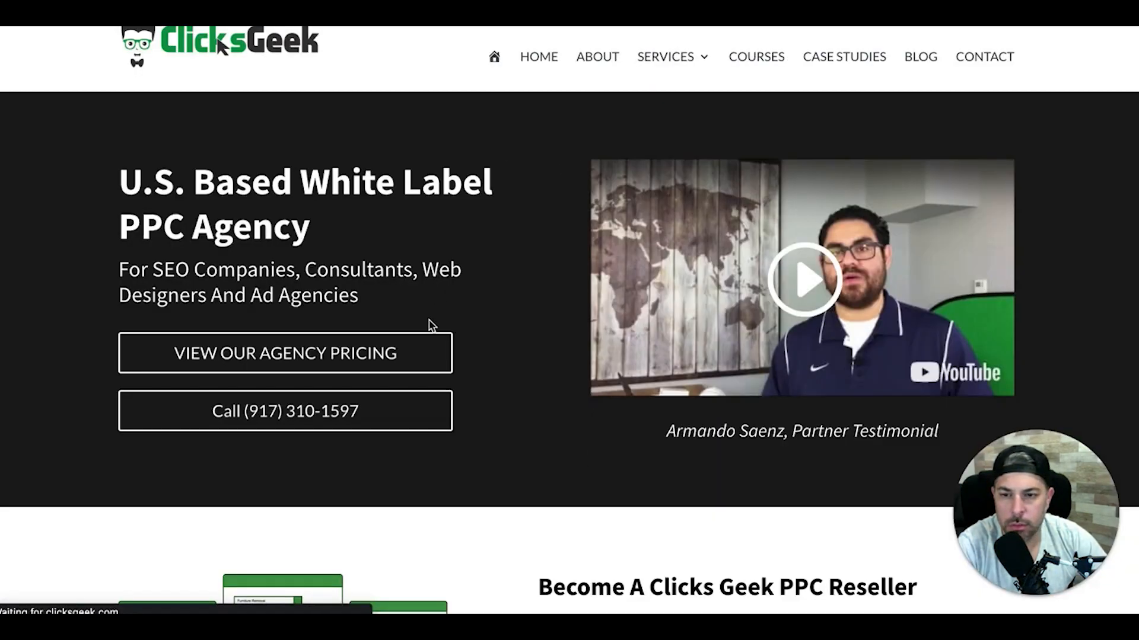
pyautogui.scroll(-9, 485, 308)
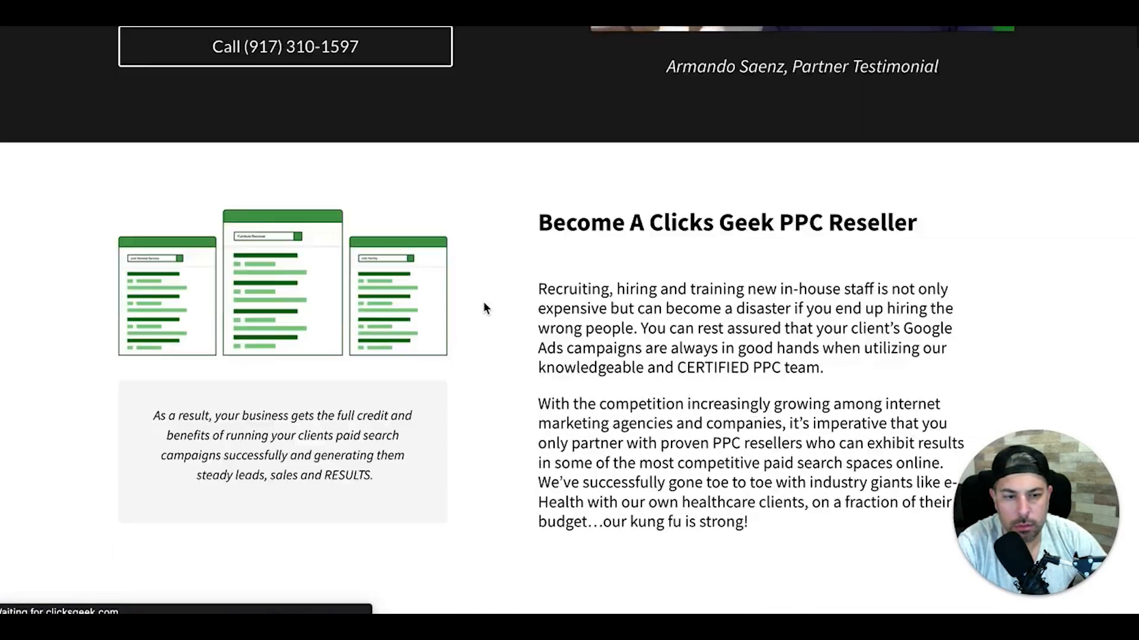
pyautogui.scroll(-4, 484, 308)
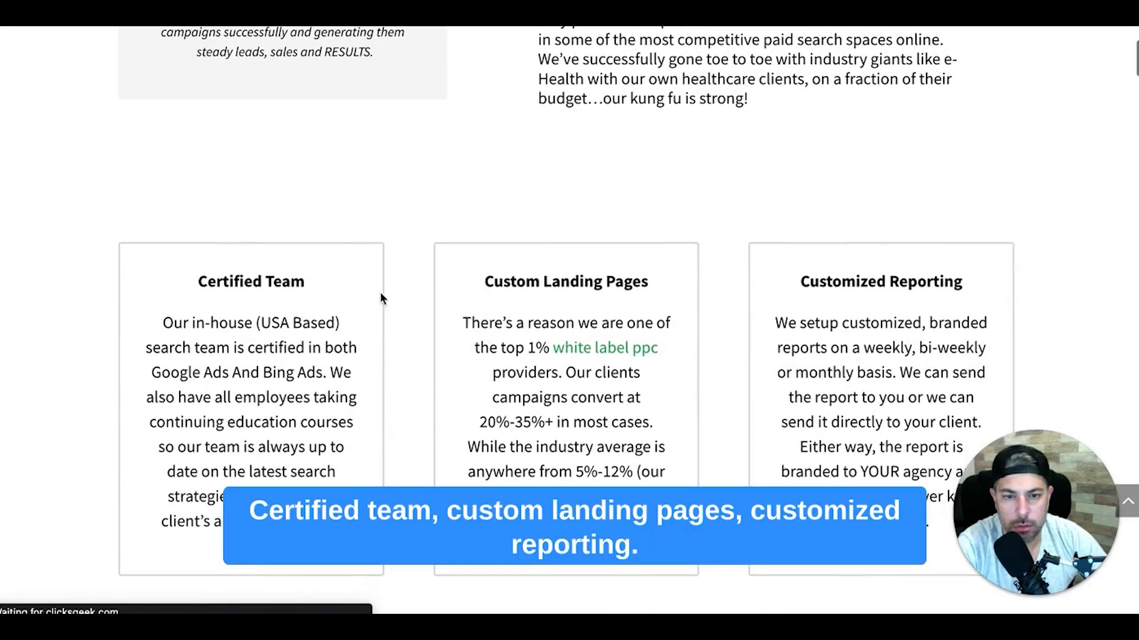
pyautogui.scroll(-12, 715, 293)
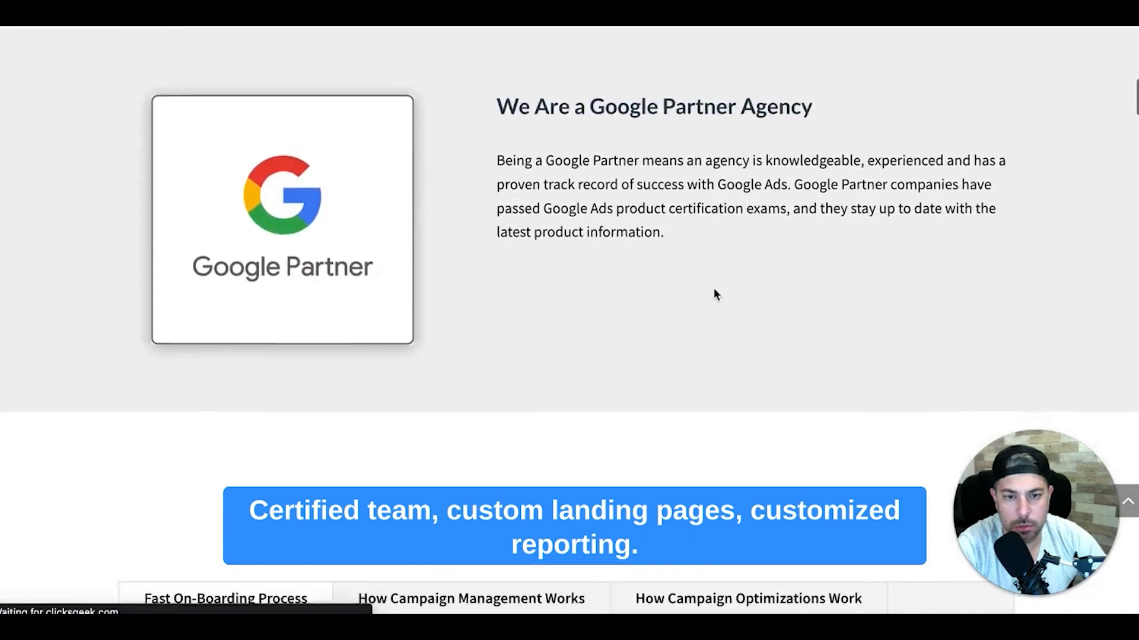
pyautogui.scroll(-14, 716, 295)
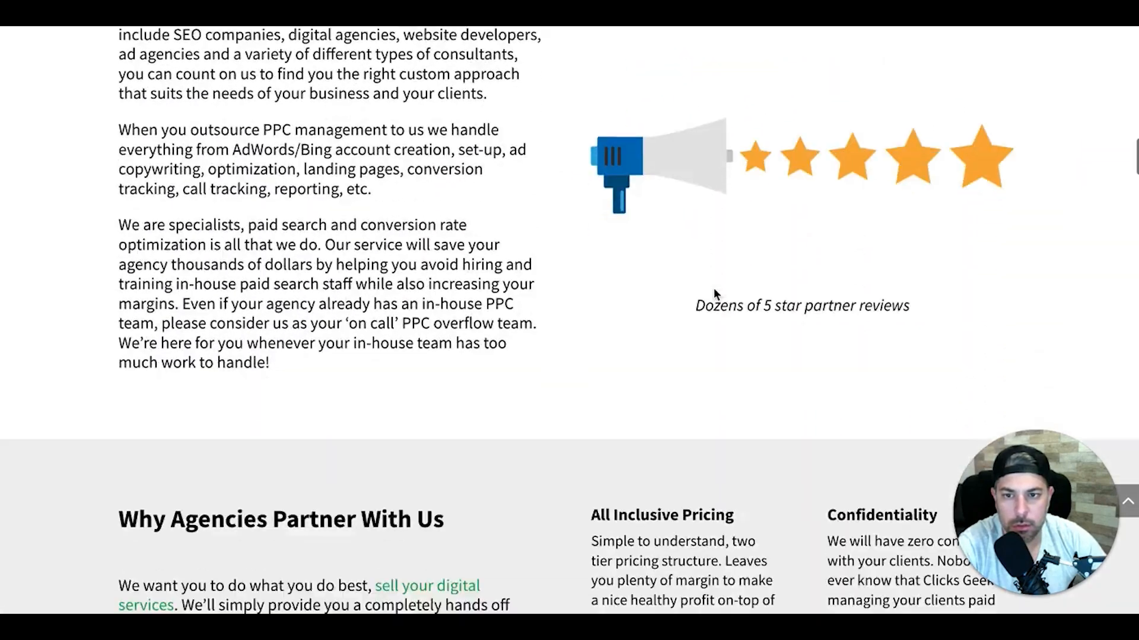
pyautogui.scroll(-4, 714, 295)
pyautogui.scroll(4, 413, 313)
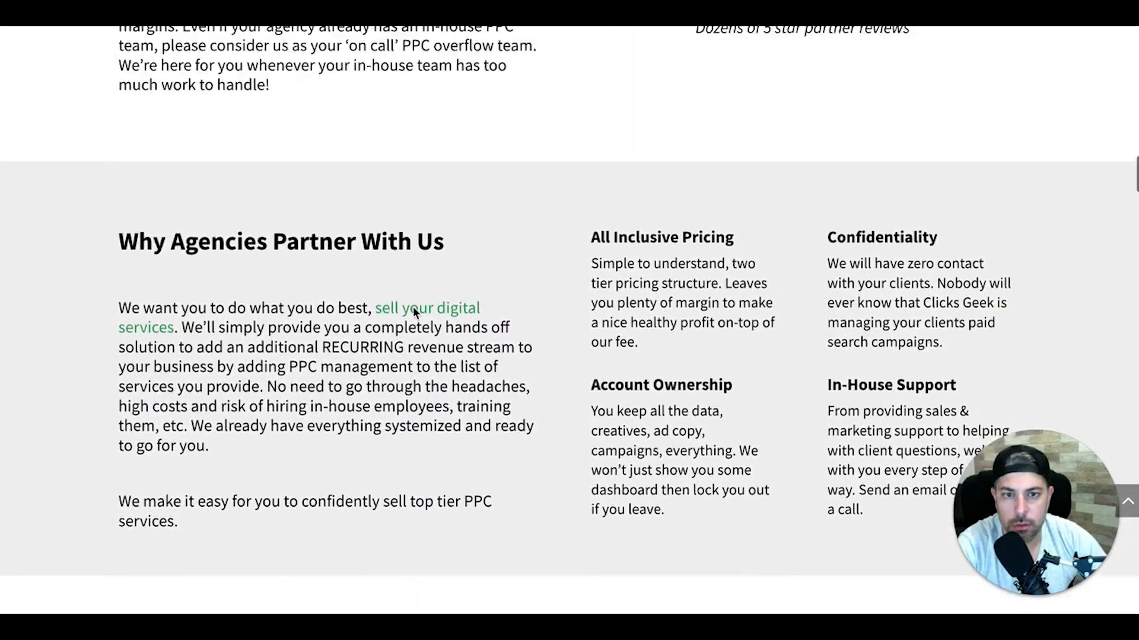
pyautogui.scroll(1, 413, 312)
pyautogui.scroll(-3, 414, 312)
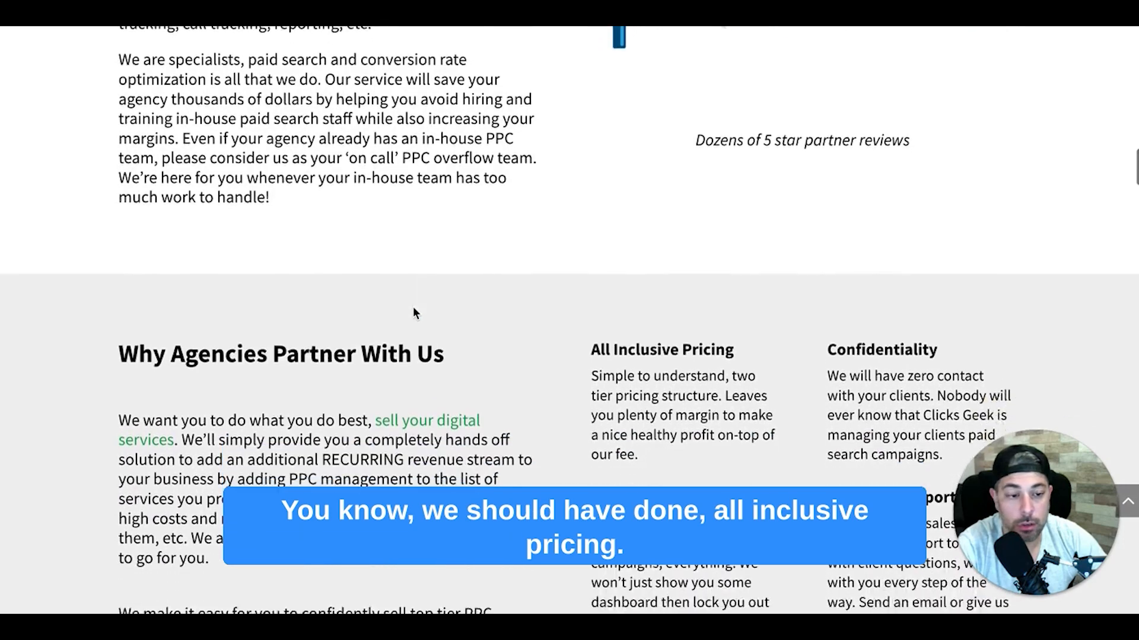
pyautogui.scroll(-1, 414, 312)
pyautogui.scroll(-1, 468, 267)
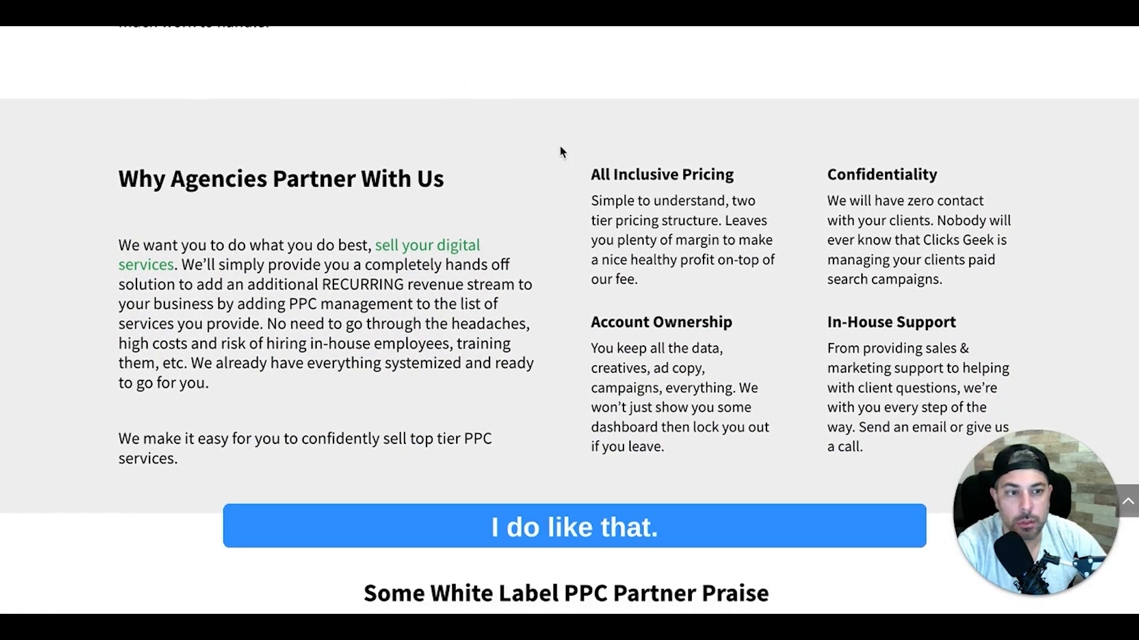
# Step: Enter "All Inclusive Pricing" as the fourth callout text and save the callout extension
pyautogui.moveTo(739, 174); pyautogui.dragTo(593, 175)
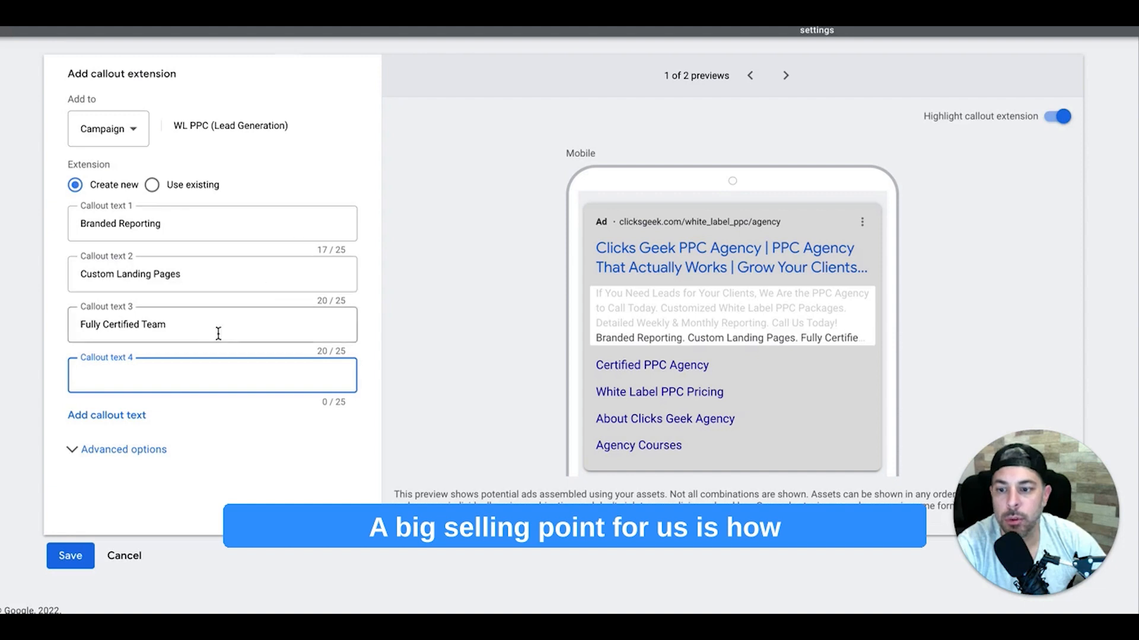
pyautogui.write('All Inclusive Pricing')
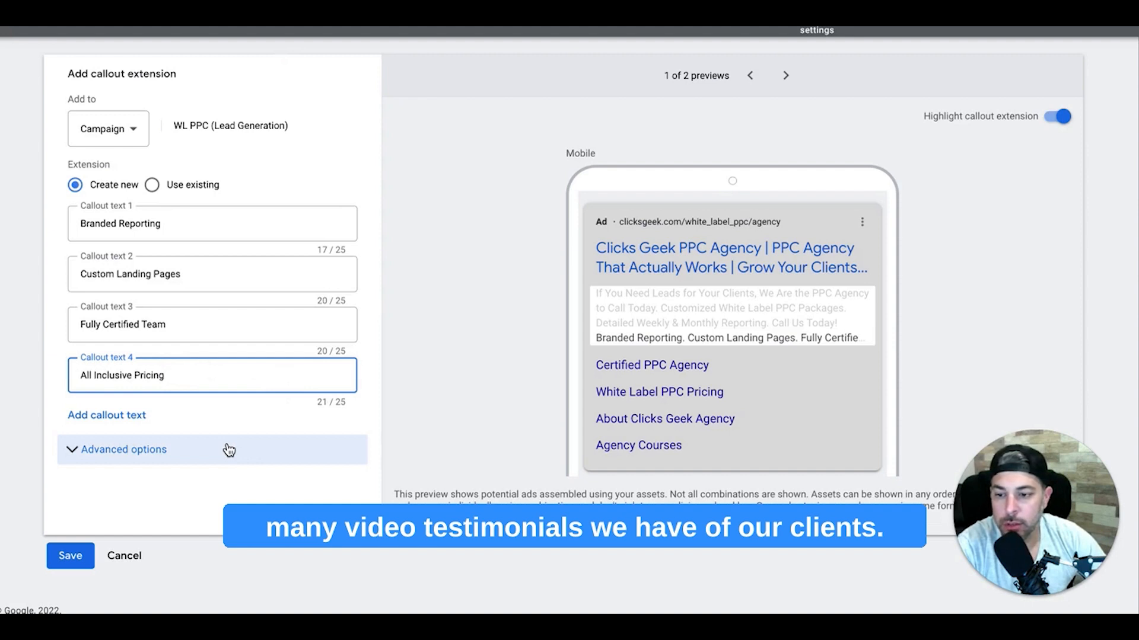
pyautogui.click(76, 561)
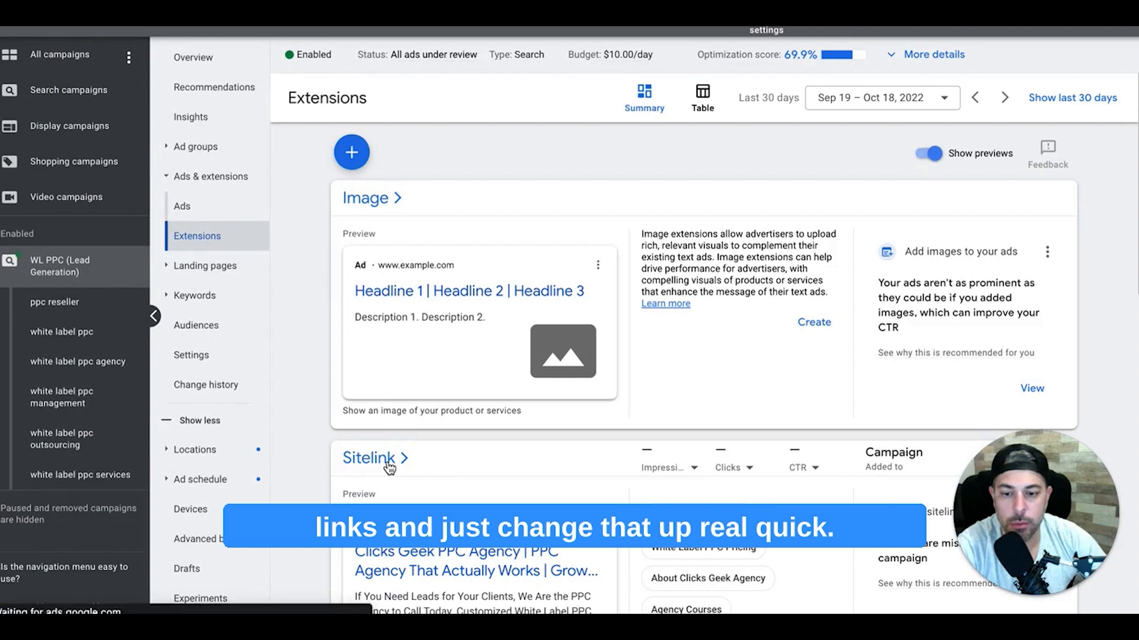
# Step: Change the "Certified PPC Agency" sitelink text to "Watch Video Testimonials" and save it without adding a description
pyautogui.click(369, 458)
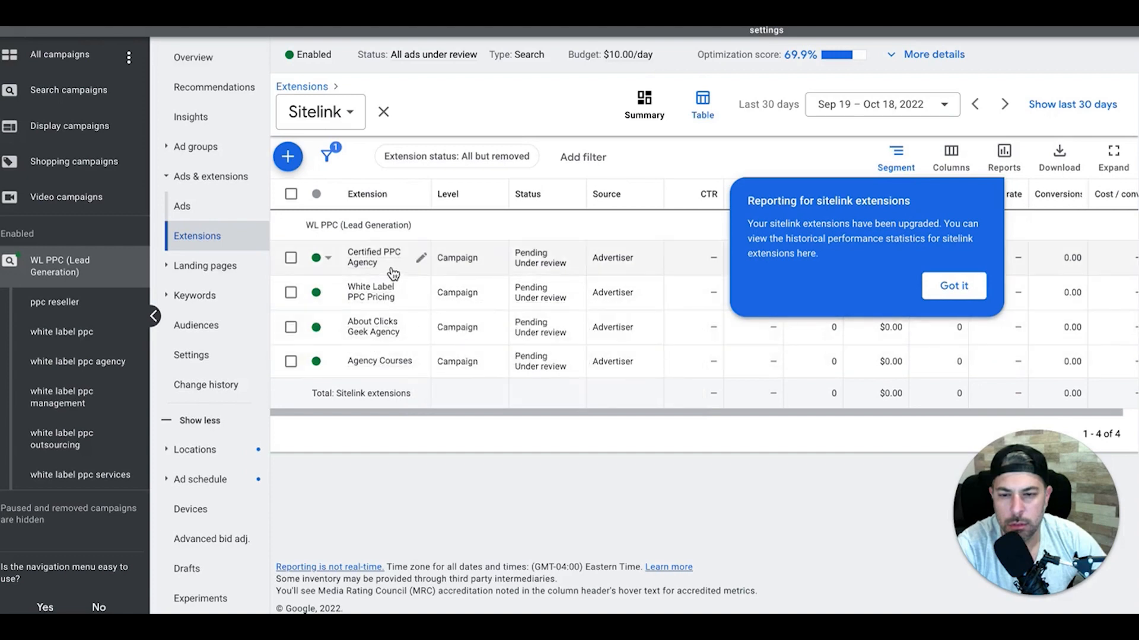
pyautogui.click(425, 264)
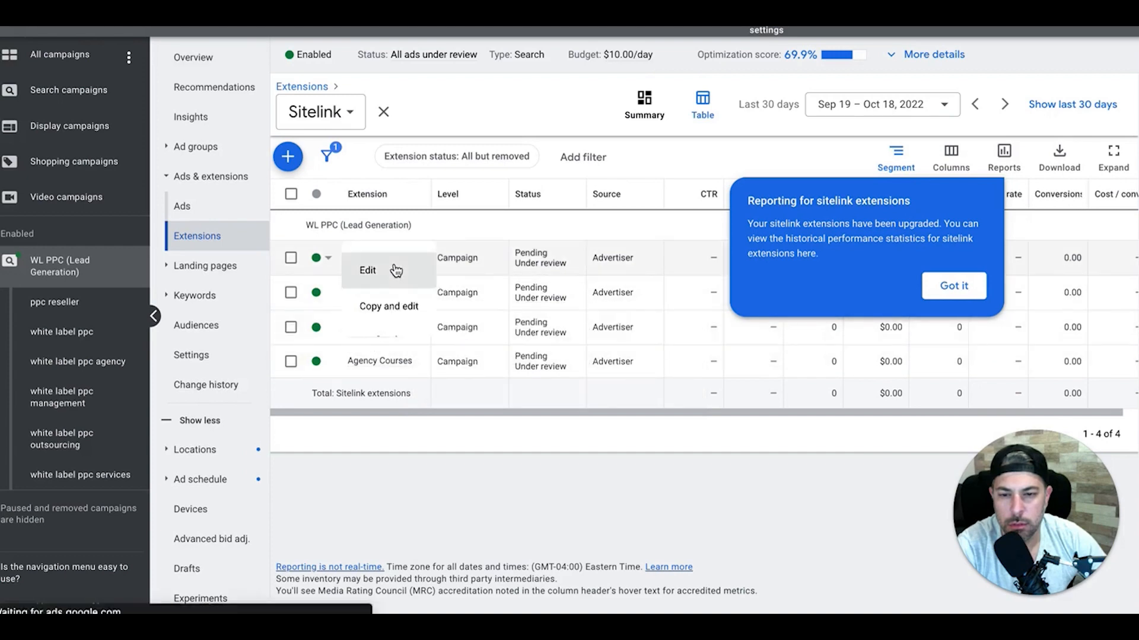
pyautogui.click(394, 267)
pyautogui.tripleClick(108, 156)
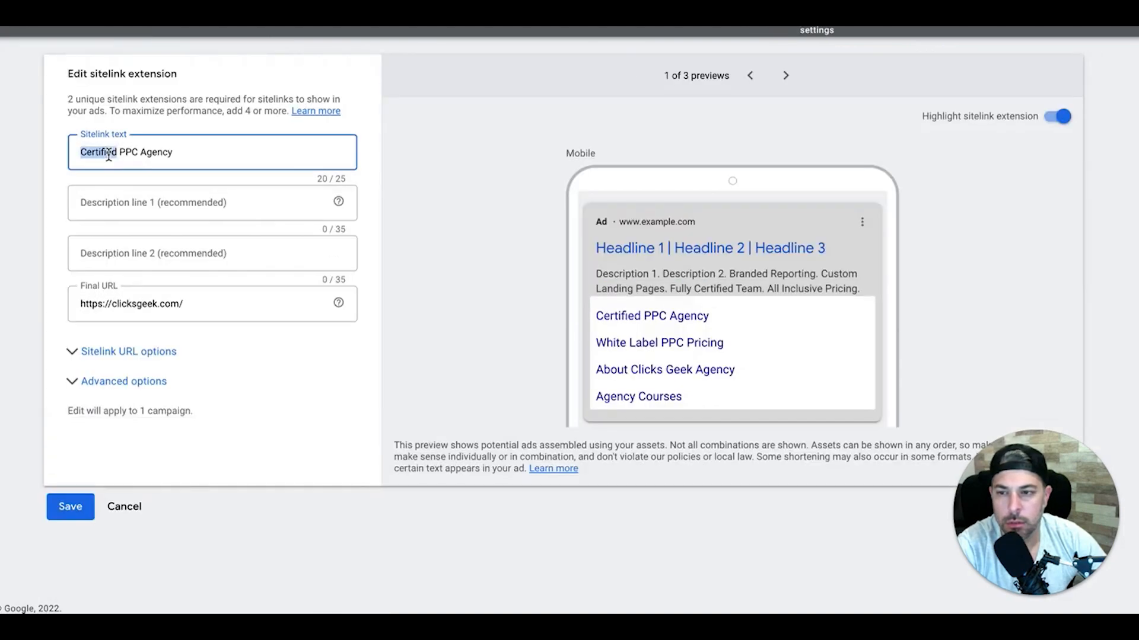
pyautogui.write('Wa')
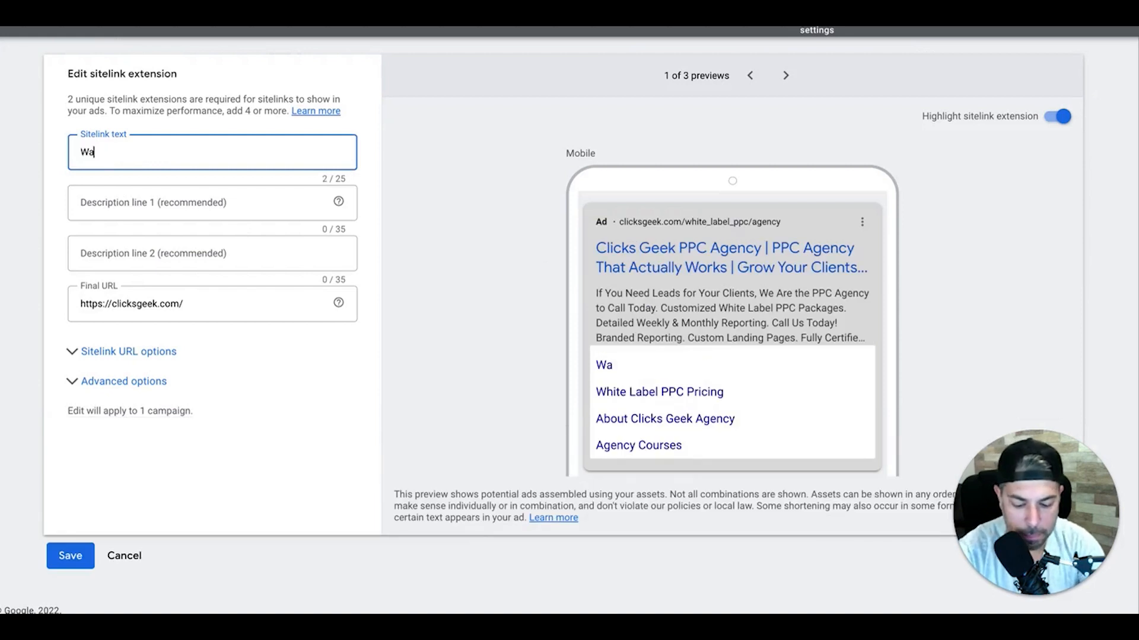
pyautogui.write('tch Video')
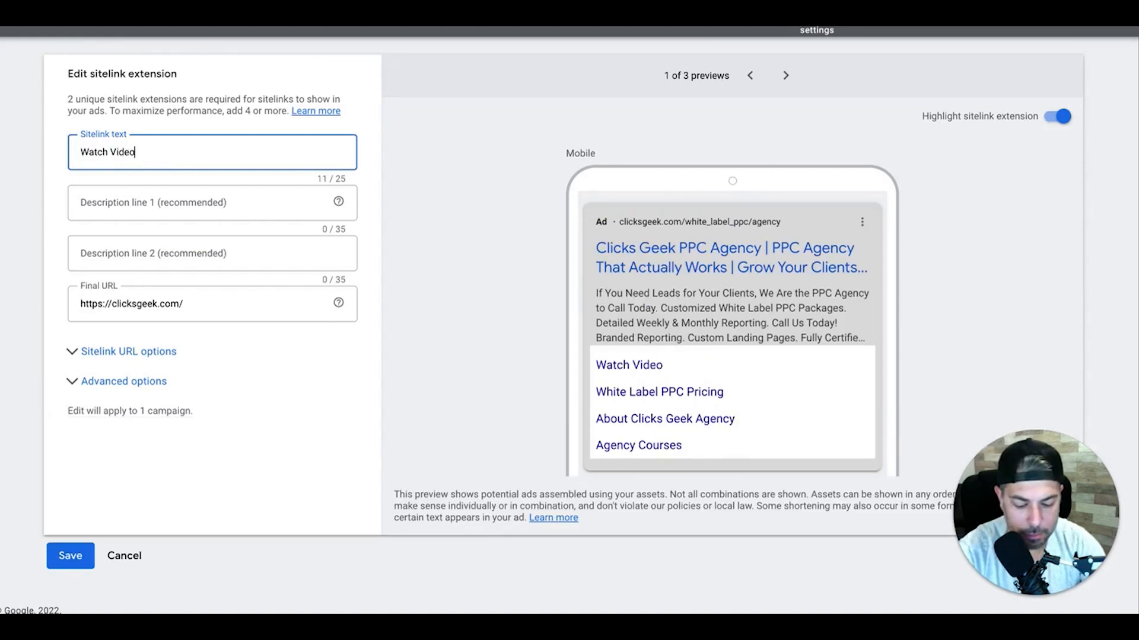
pyautogui.write(' Testimonials')
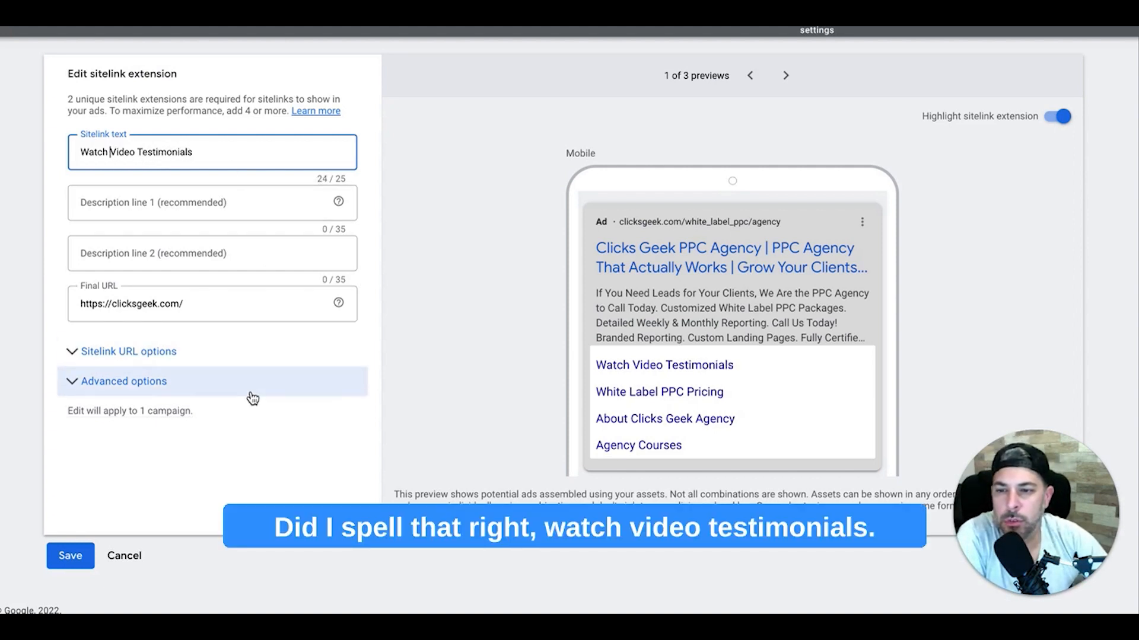
pyautogui.click(70, 556)
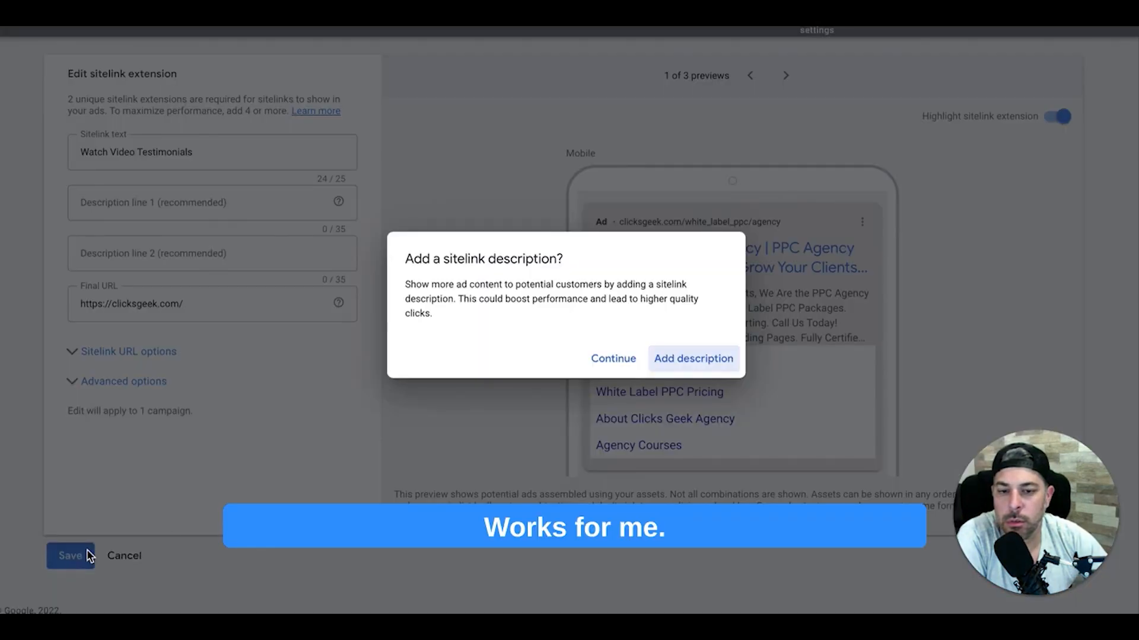
pyautogui.click(614, 360)
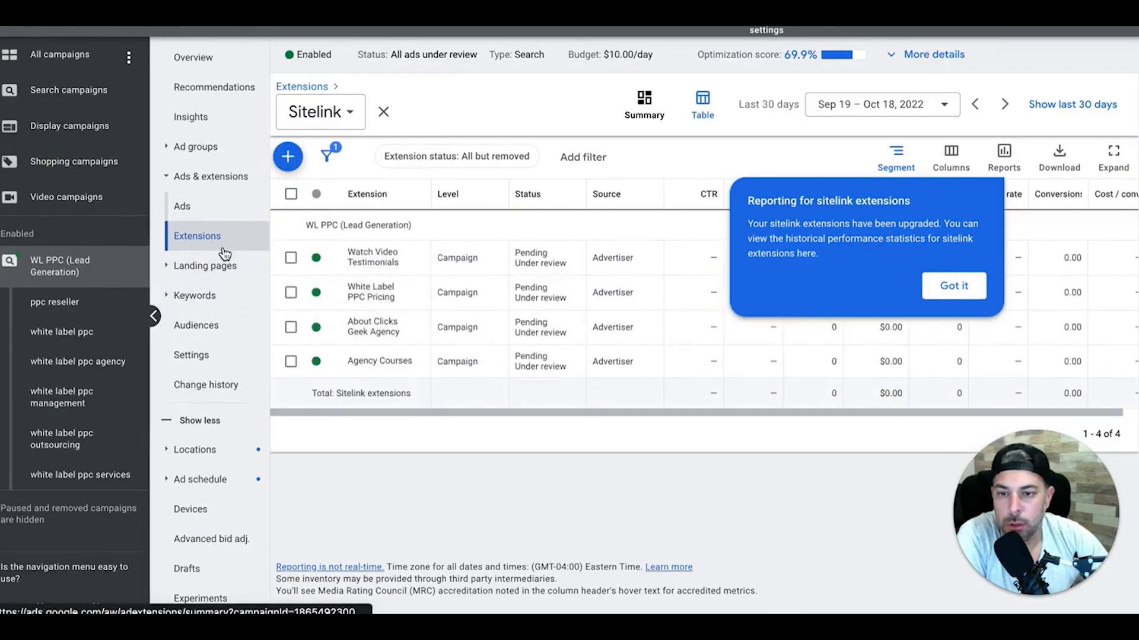
# Step: Return to the extensions summary and check the agency's phone number on the white label PPC page
pyautogui.click(384, 112)
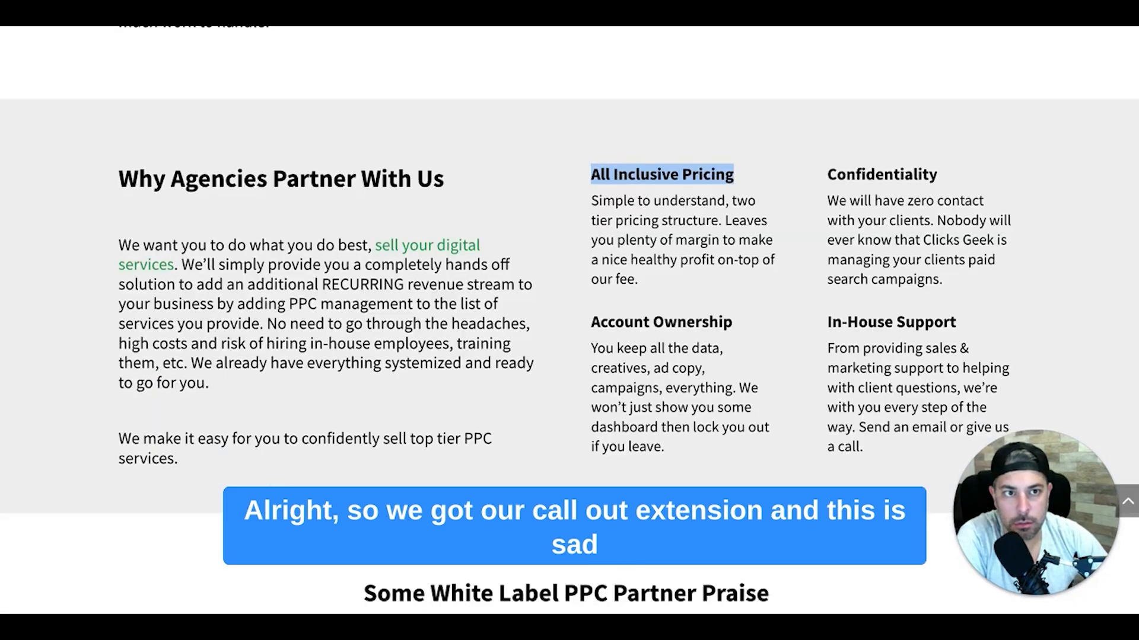
pyautogui.scroll(20, 845, 160)
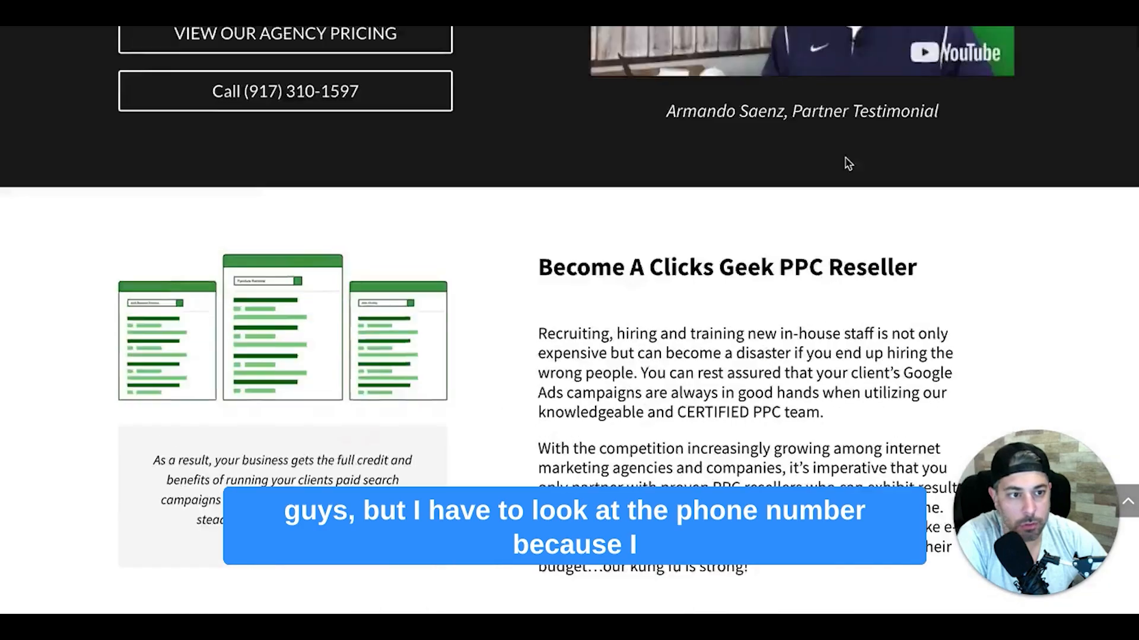
pyautogui.scroll(-1, 848, 163)
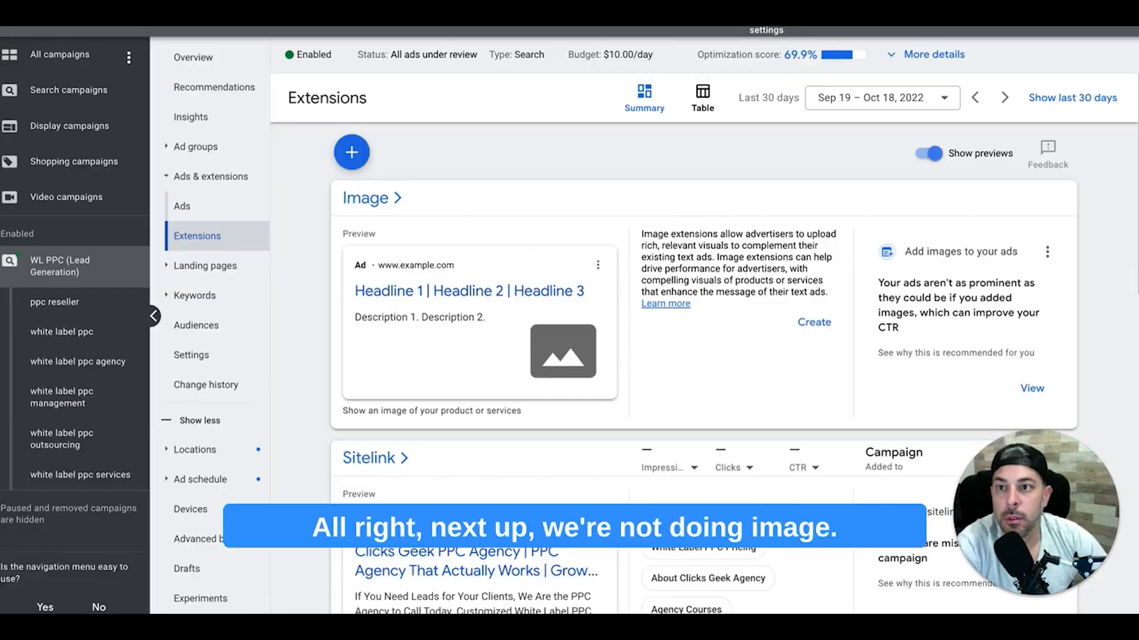
# Step: Start a new structured snippet extension for the campaign with the English header type "Service catalog"
pyautogui.click(350, 170)
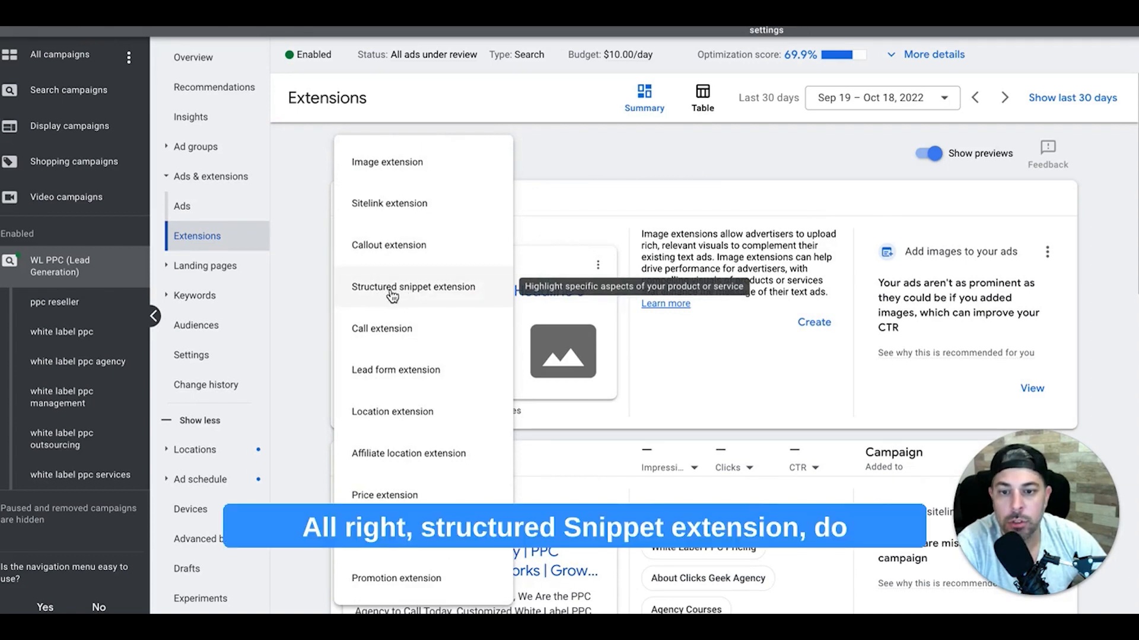
pyautogui.click(422, 290)
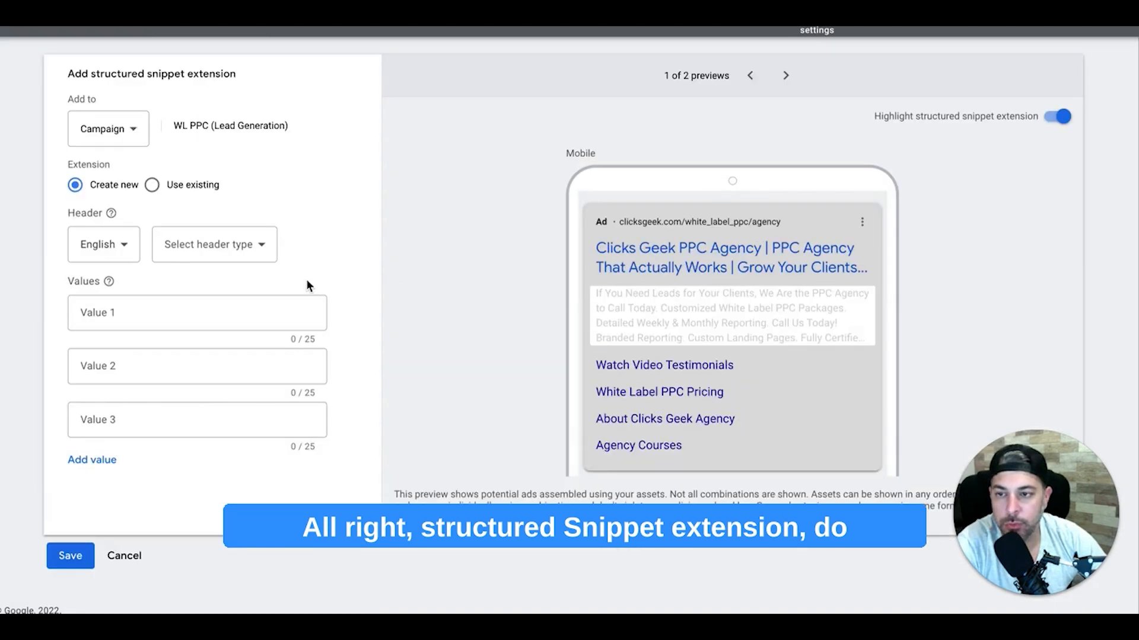
pyautogui.click(255, 252)
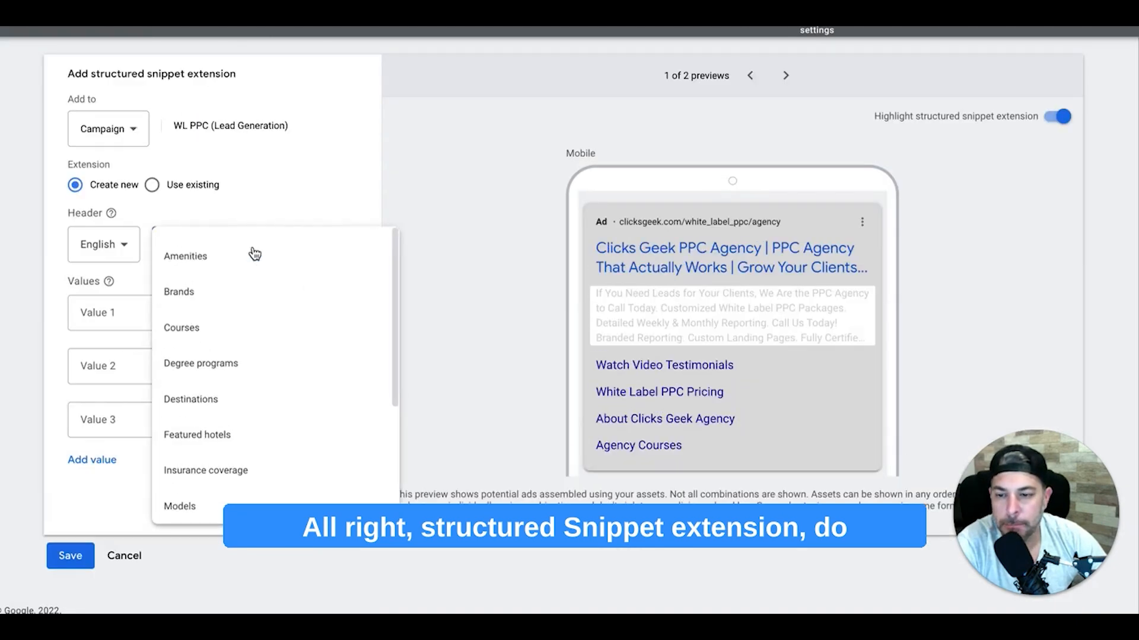
pyautogui.scroll(-1, 229, 415)
pyautogui.scroll(-3, 230, 428)
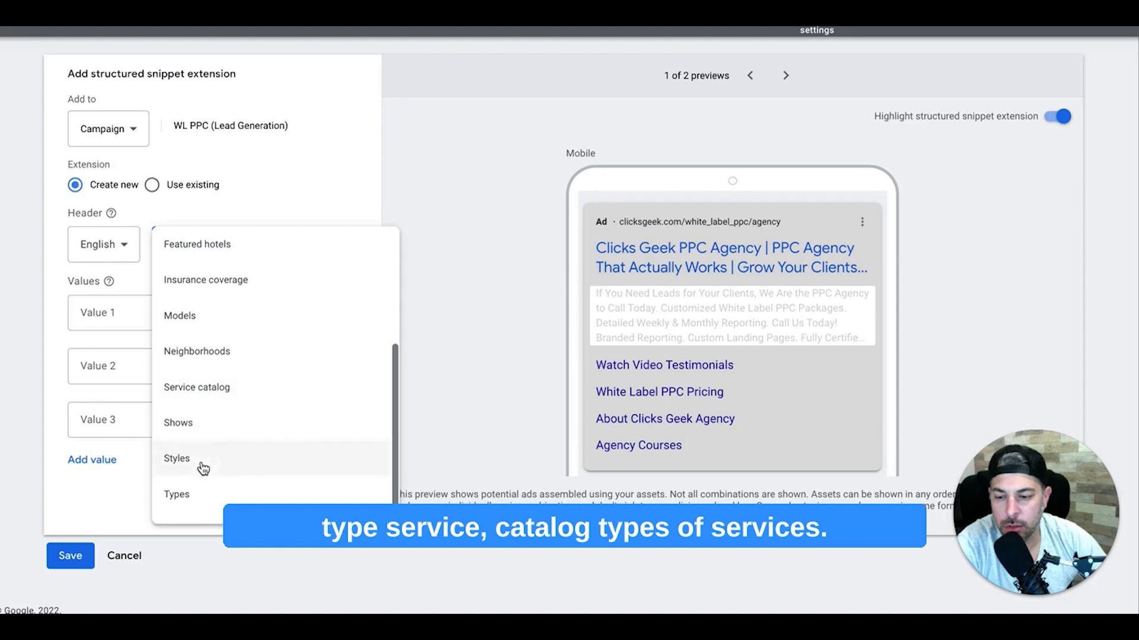
pyautogui.click(200, 386)
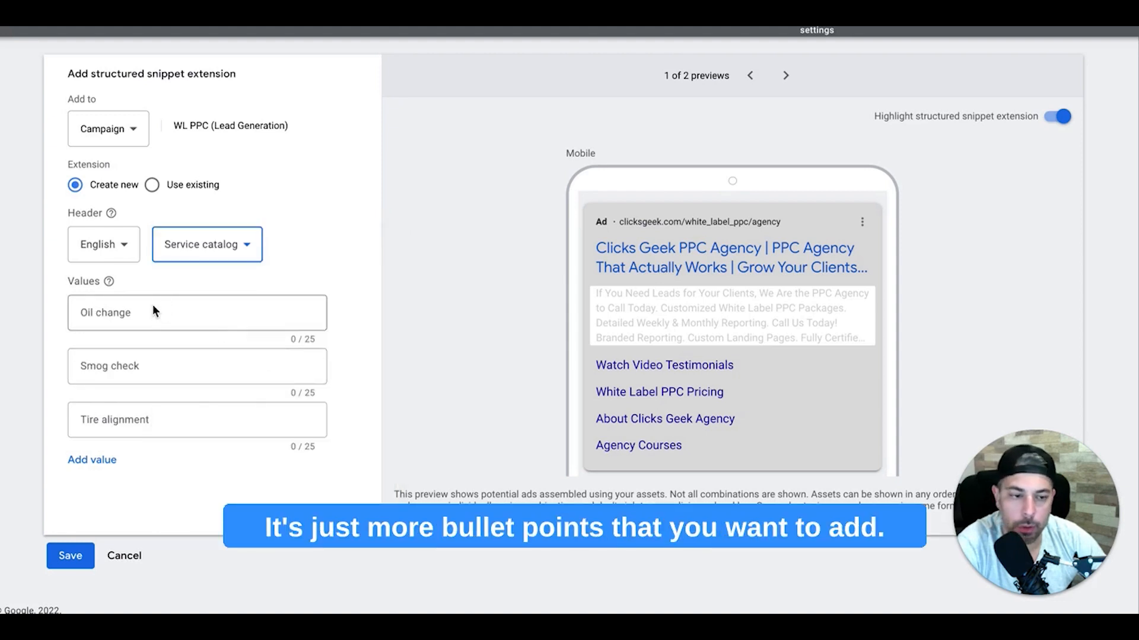
# Step: Switch the structured snippet to using existing extensions and examine the header types and values used in other campaigns
pyautogui.click(153, 186)
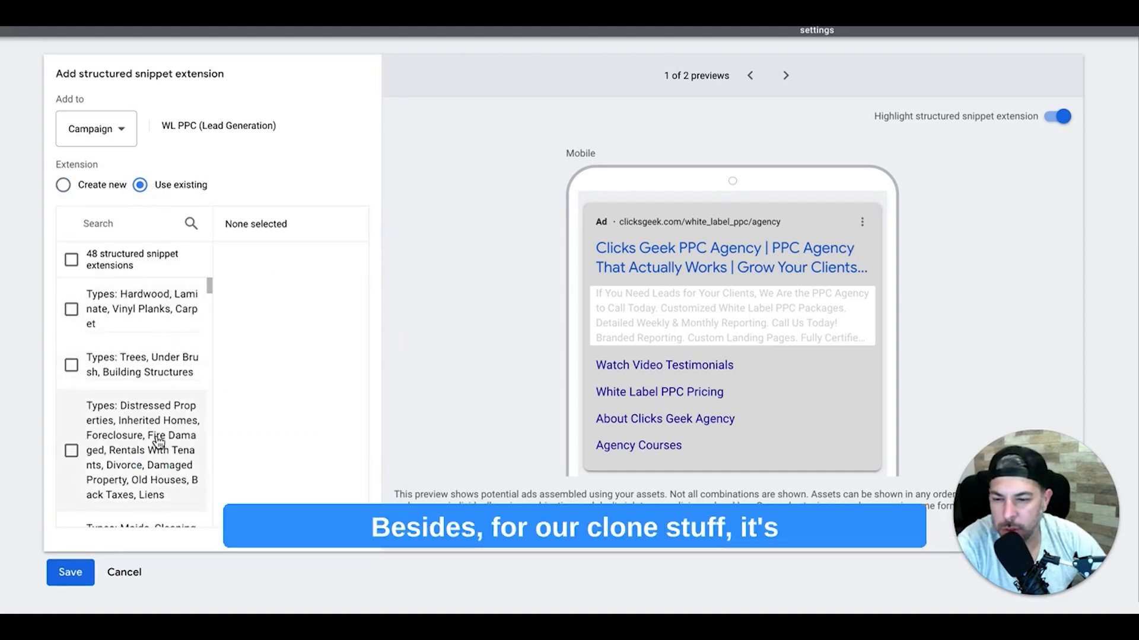
pyautogui.scroll(-3, 158, 444)
pyautogui.scroll(-5, 157, 443)
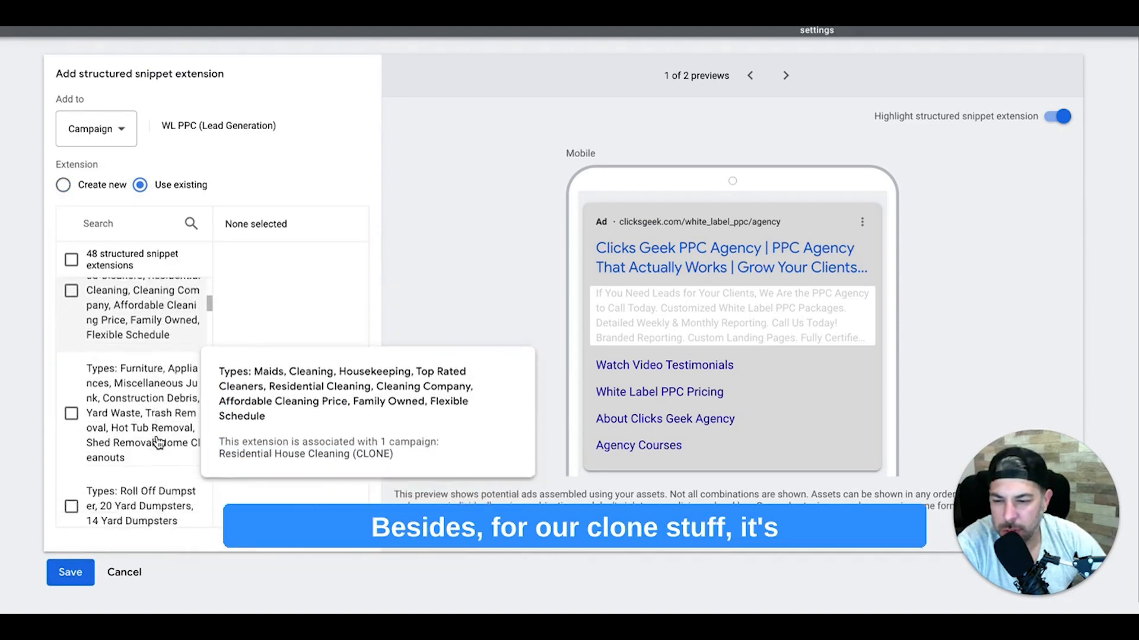
pyautogui.scroll(-3, 158, 444)
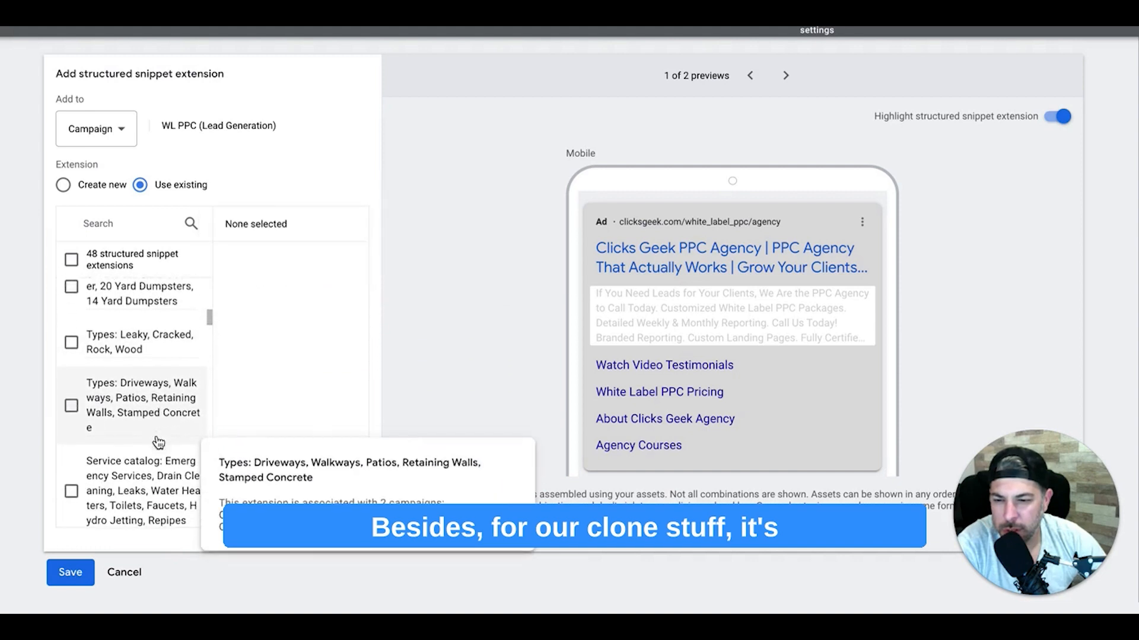
pyautogui.scroll(-3, 158, 443)
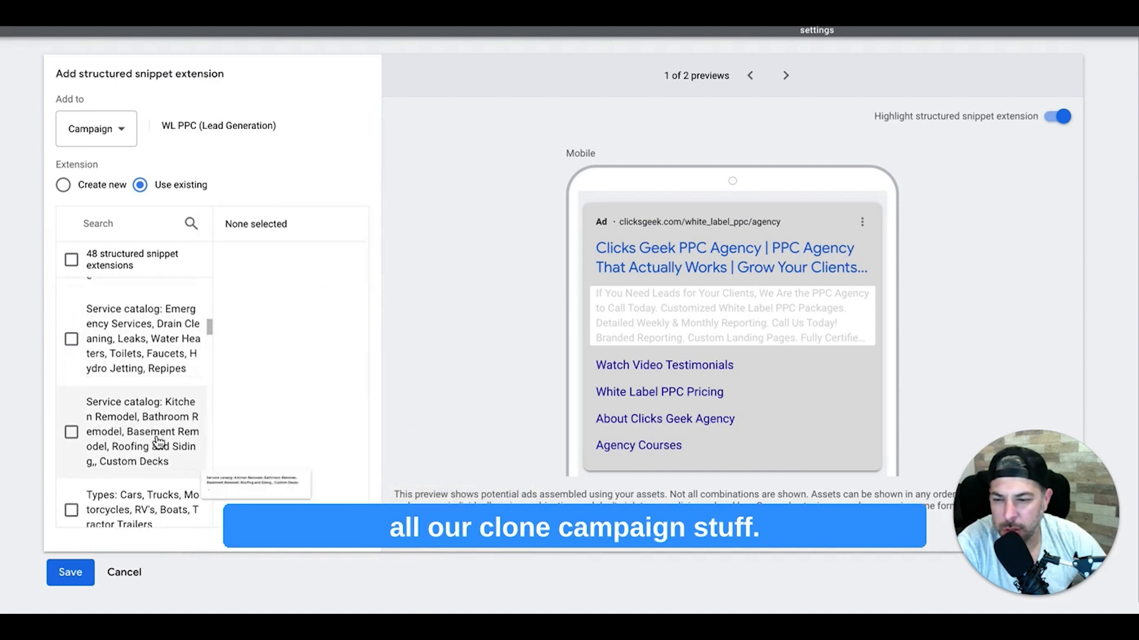
pyautogui.scroll(-3, 158, 444)
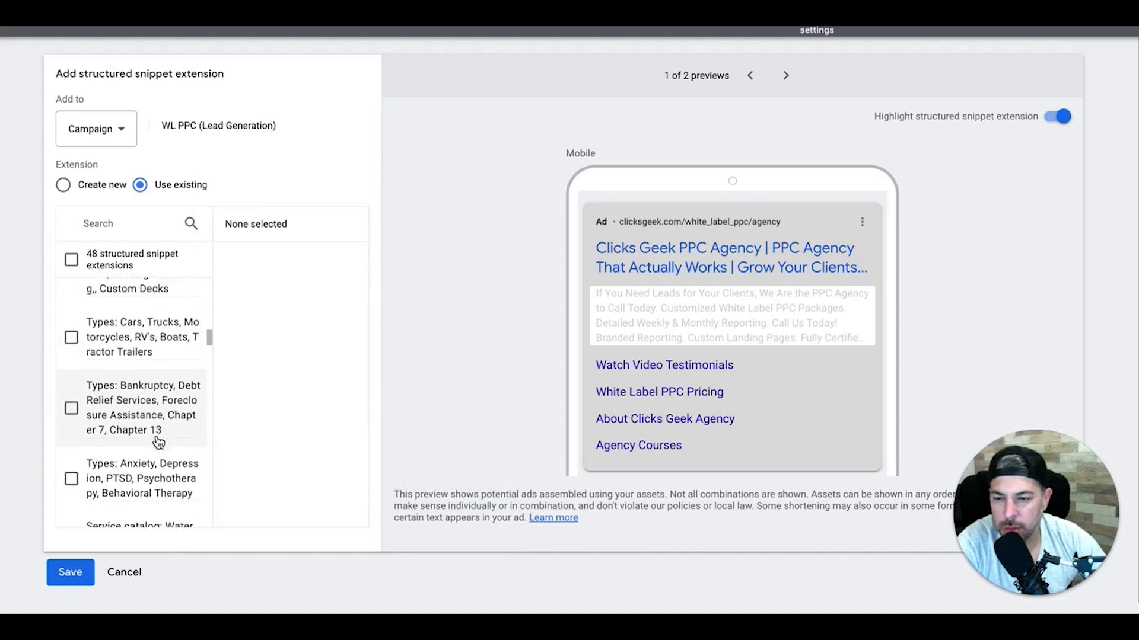
pyautogui.scroll(-3, 158, 443)
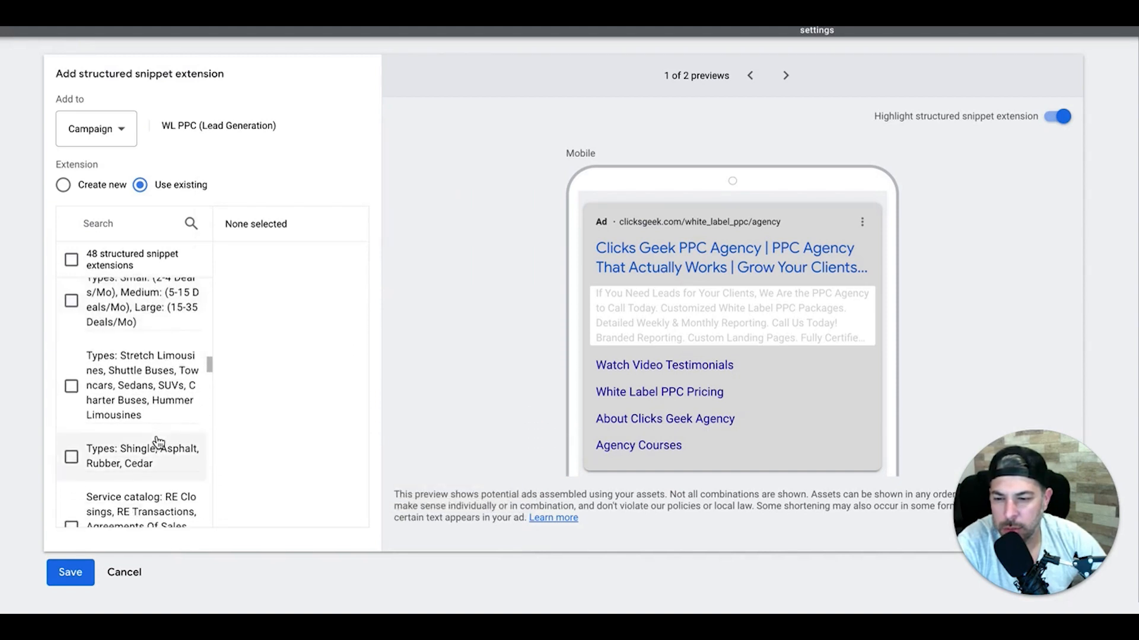
pyautogui.scroll(2, 158, 442)
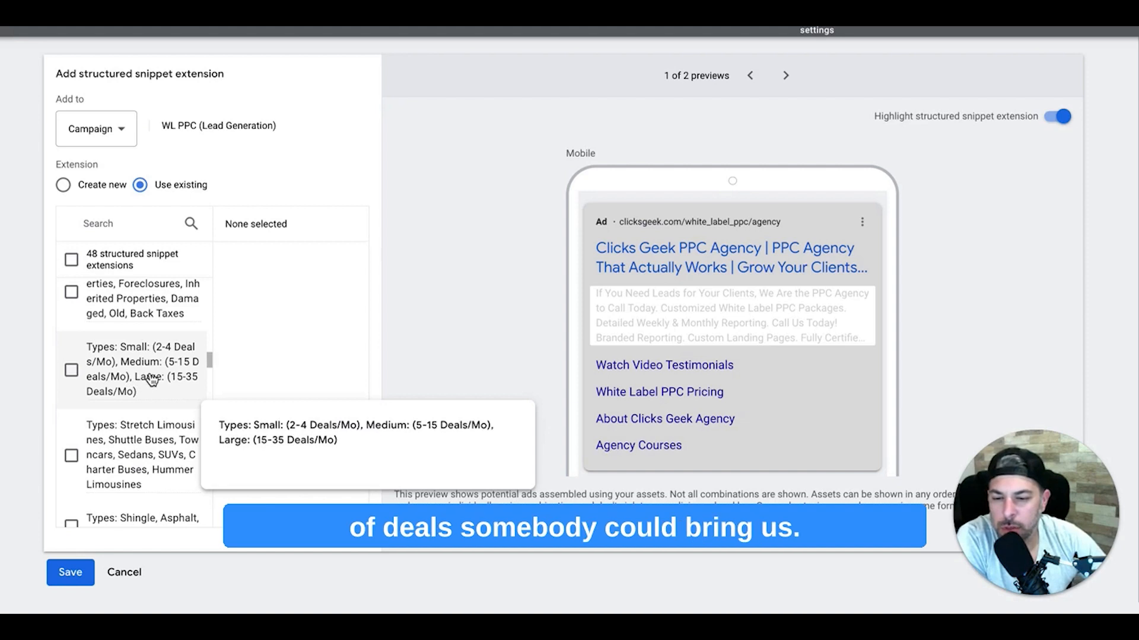
# Step: Look through the rest of the existing structured snippets for one that could suit the white label PPC campaign
pyautogui.scroll(-2, 153, 379)
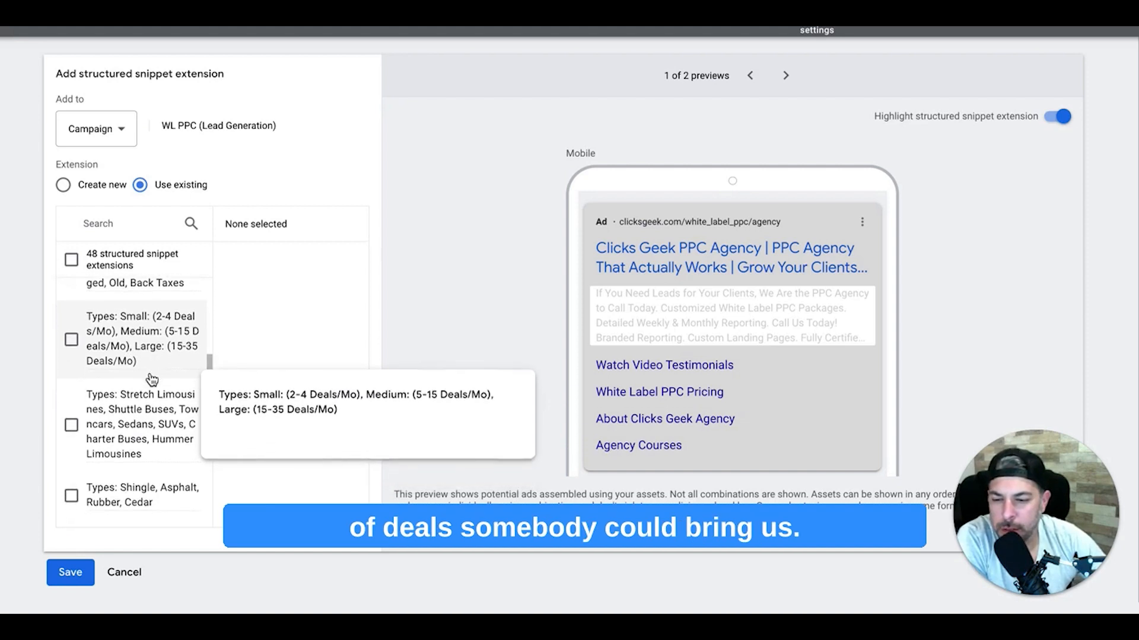
pyautogui.scroll(-6, 153, 379)
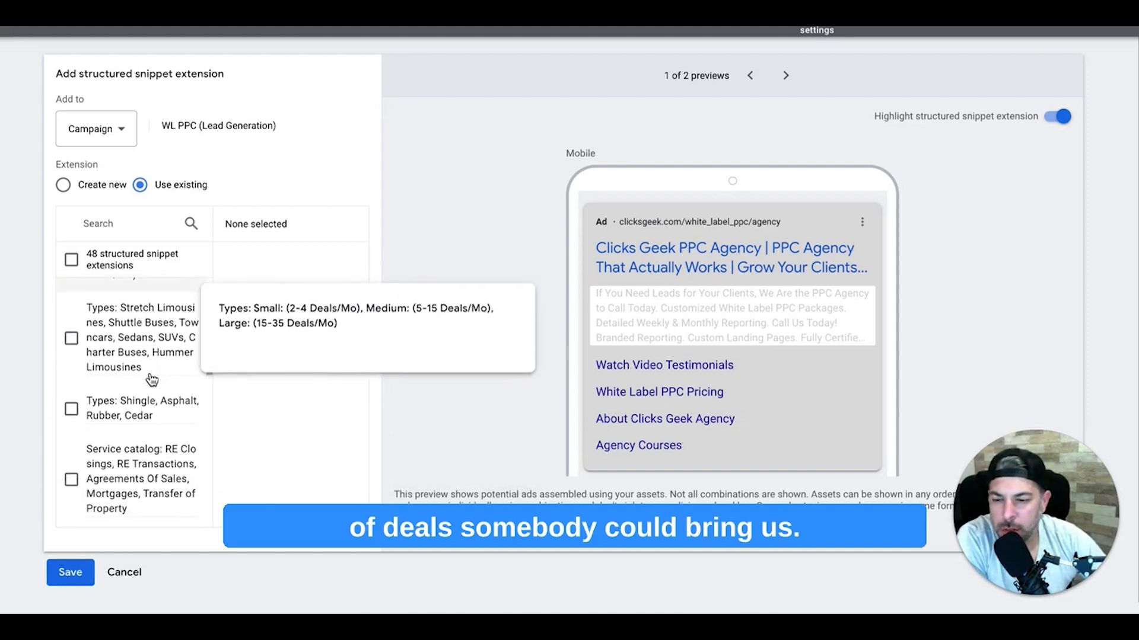
pyautogui.scroll(-5, 152, 379)
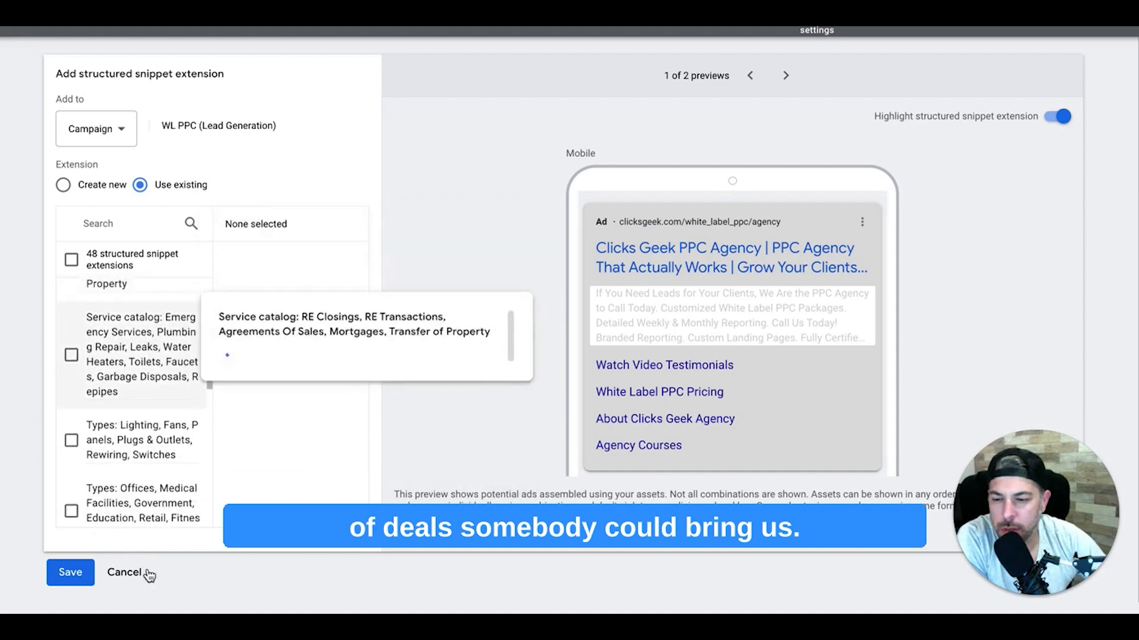
pyautogui.scroll(-1, 148, 563)
pyautogui.scroll(-12, 128, 405)
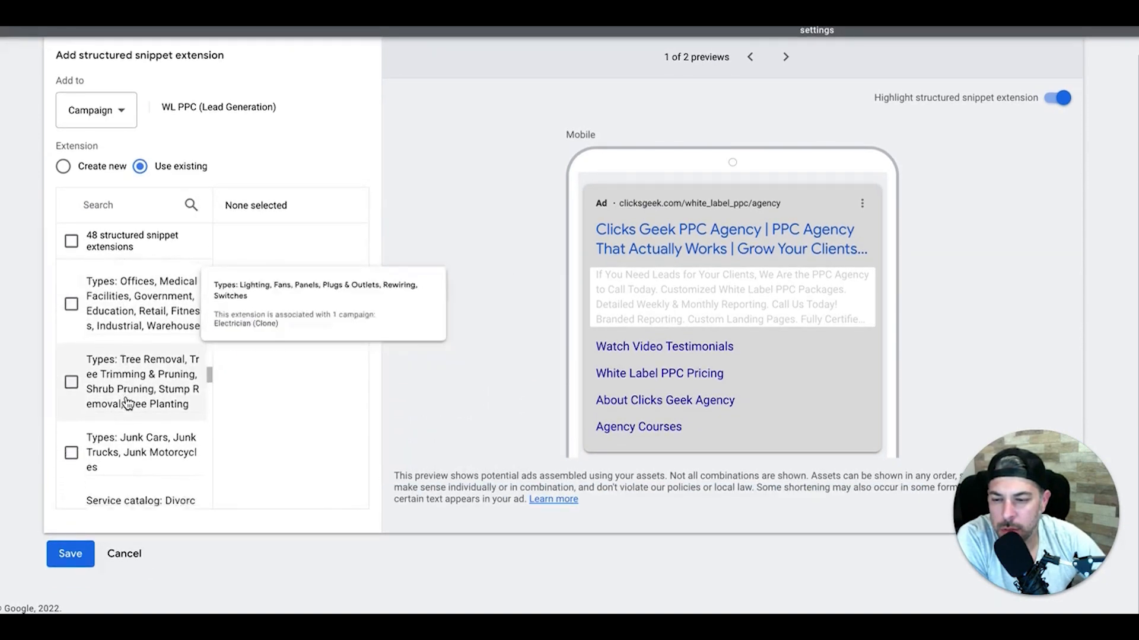
pyautogui.scroll(-6, 127, 403)
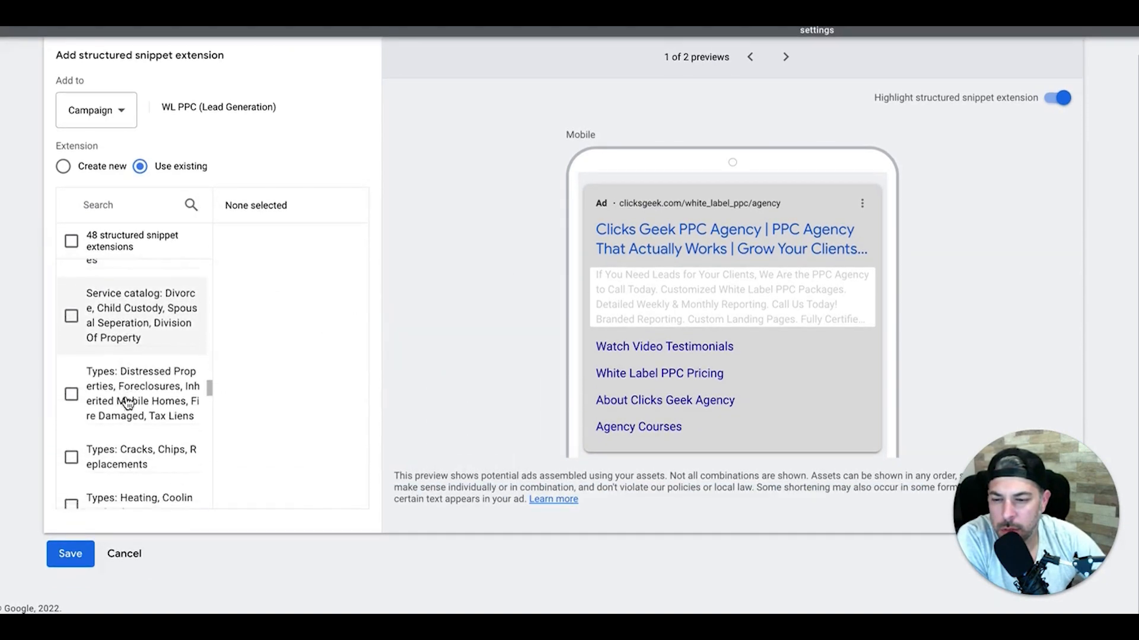
pyautogui.scroll(-10, 128, 403)
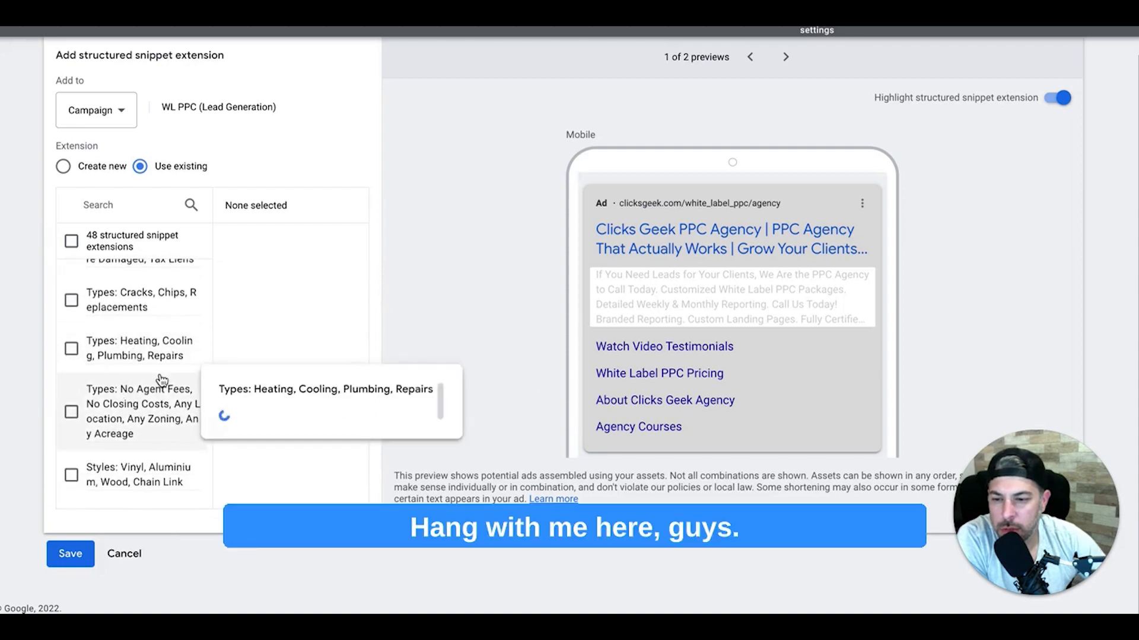
pyautogui.scroll(-12, 162, 380)
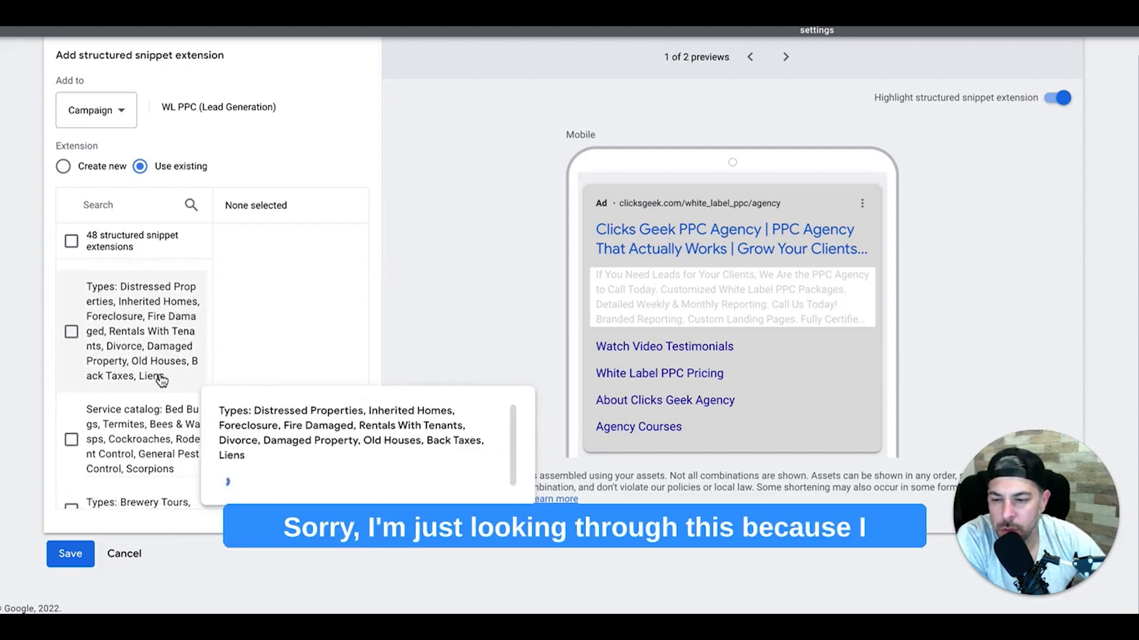
pyautogui.scroll(-3, 161, 380)
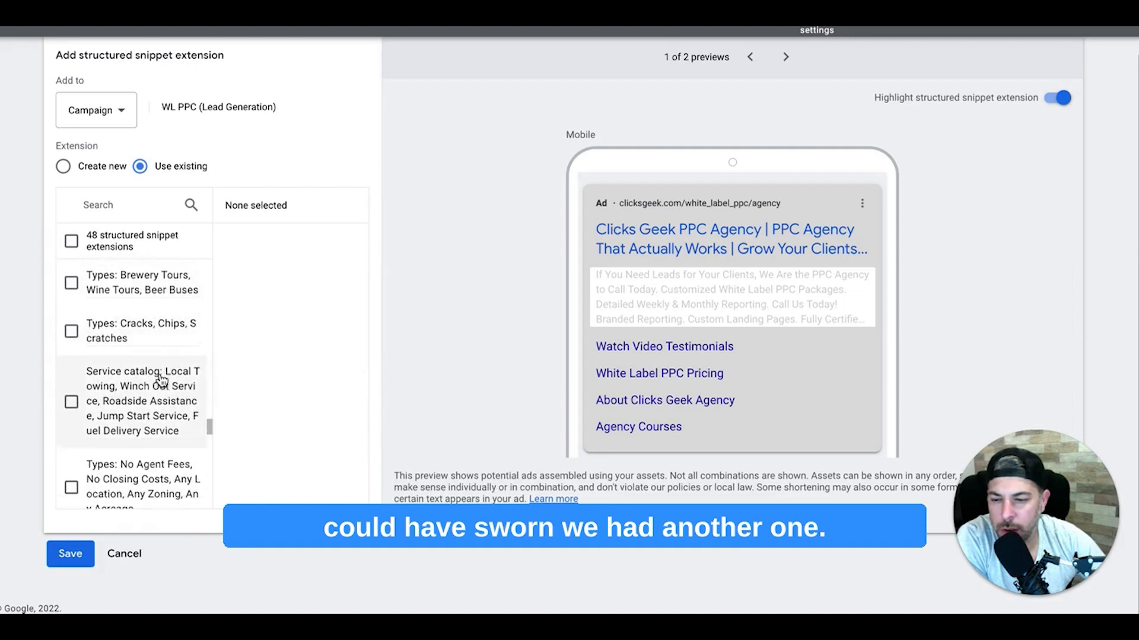
pyautogui.scroll(-7, 161, 380)
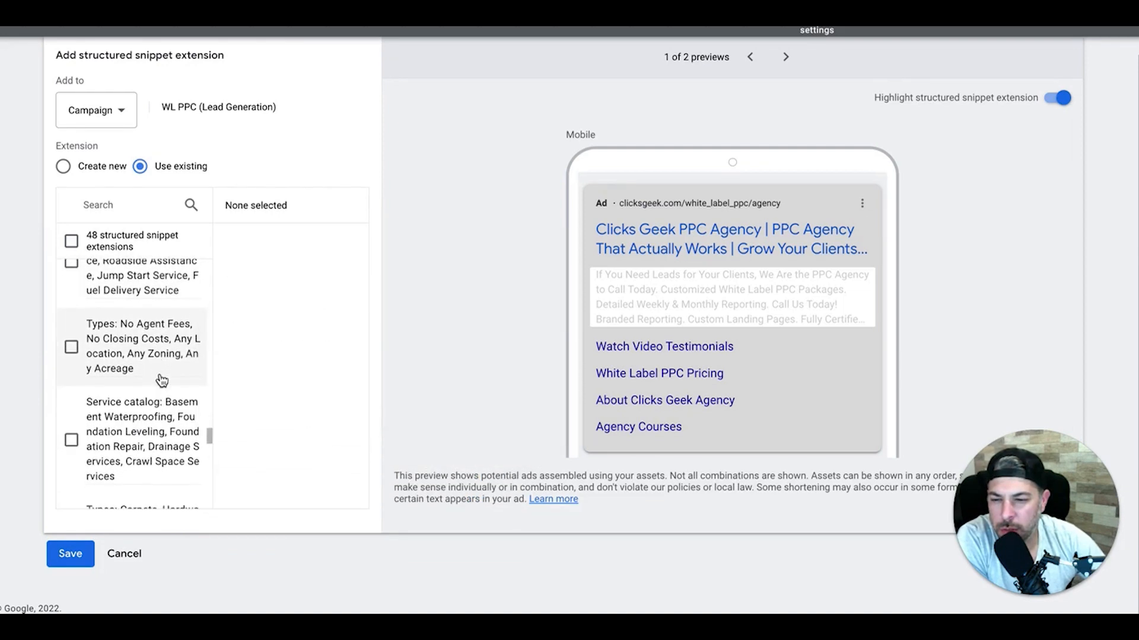
pyautogui.scroll(-11, 161, 381)
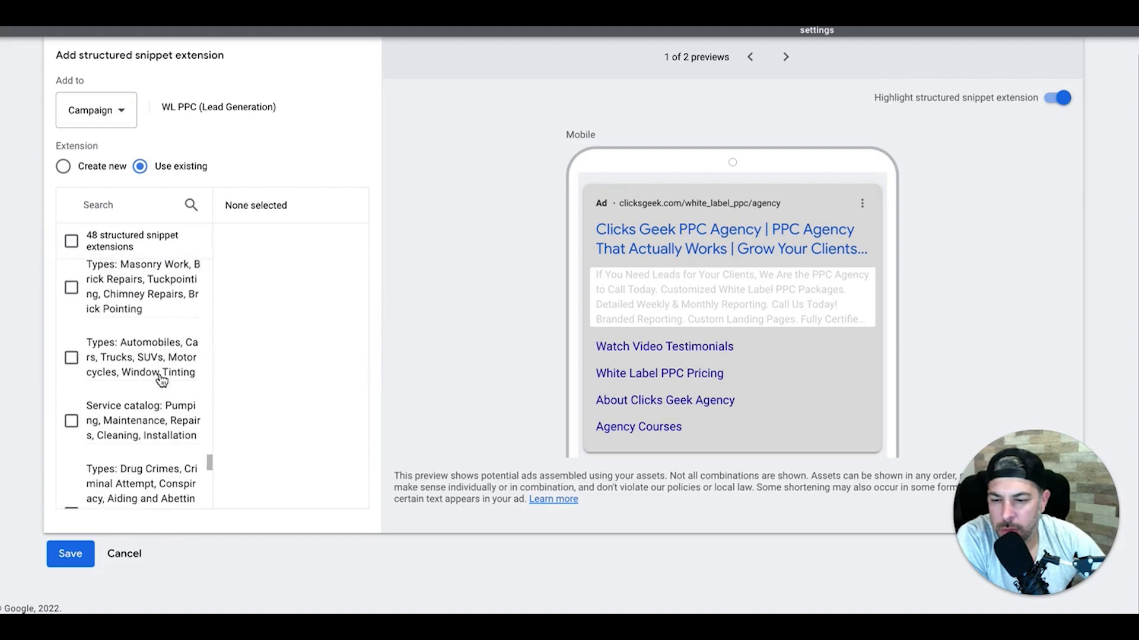
pyautogui.scroll(-6, 162, 380)
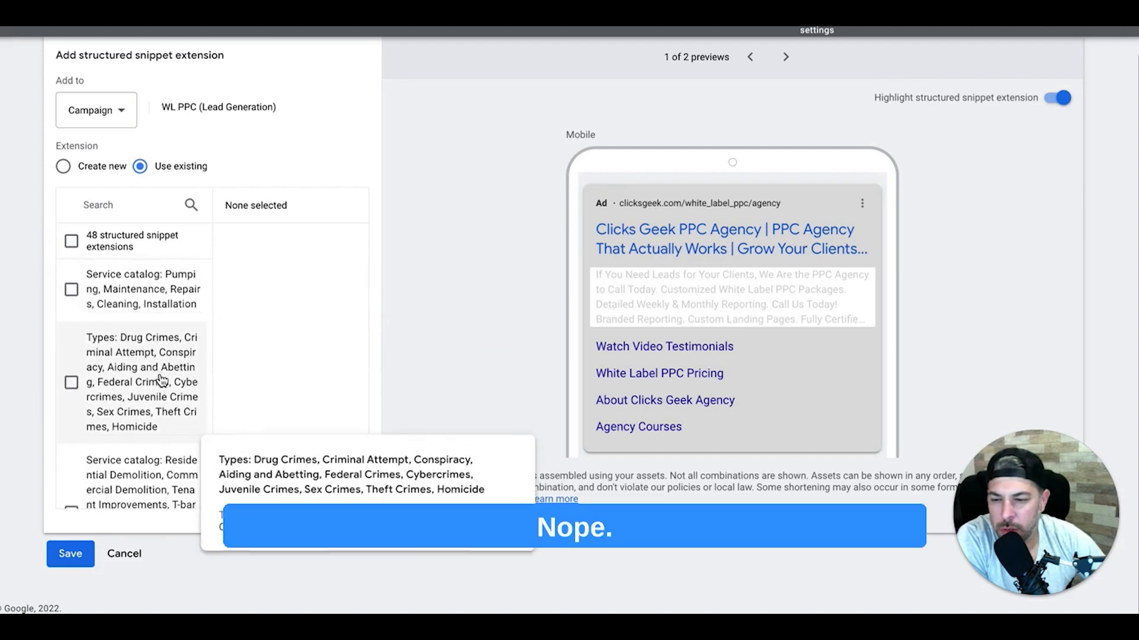
pyautogui.scroll(-10, 161, 380)
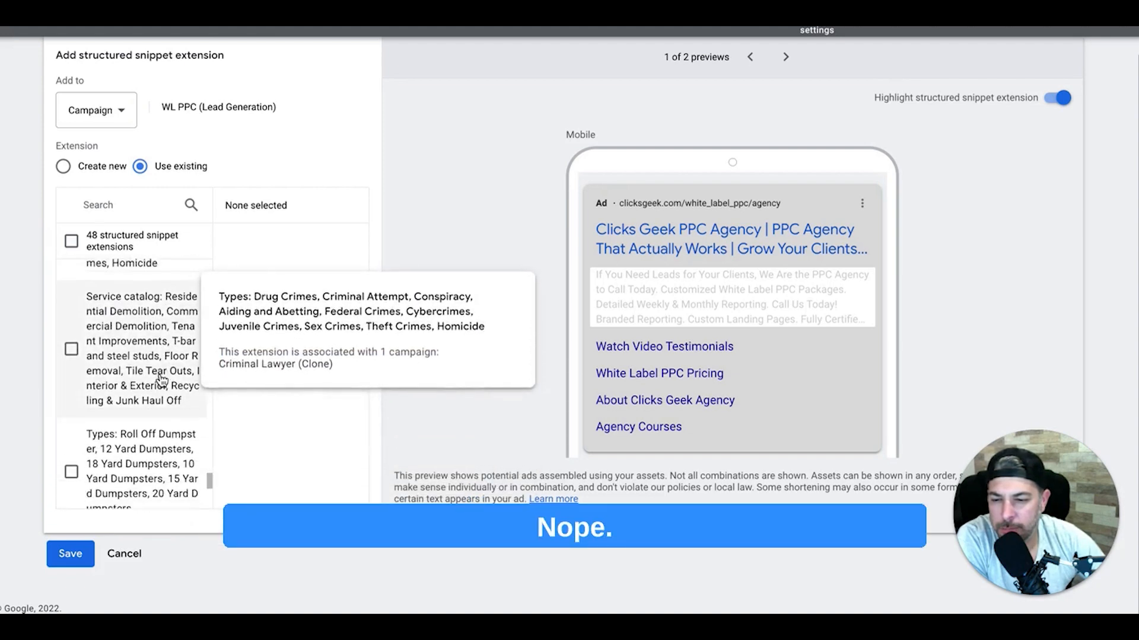
pyautogui.scroll(-8, 161, 380)
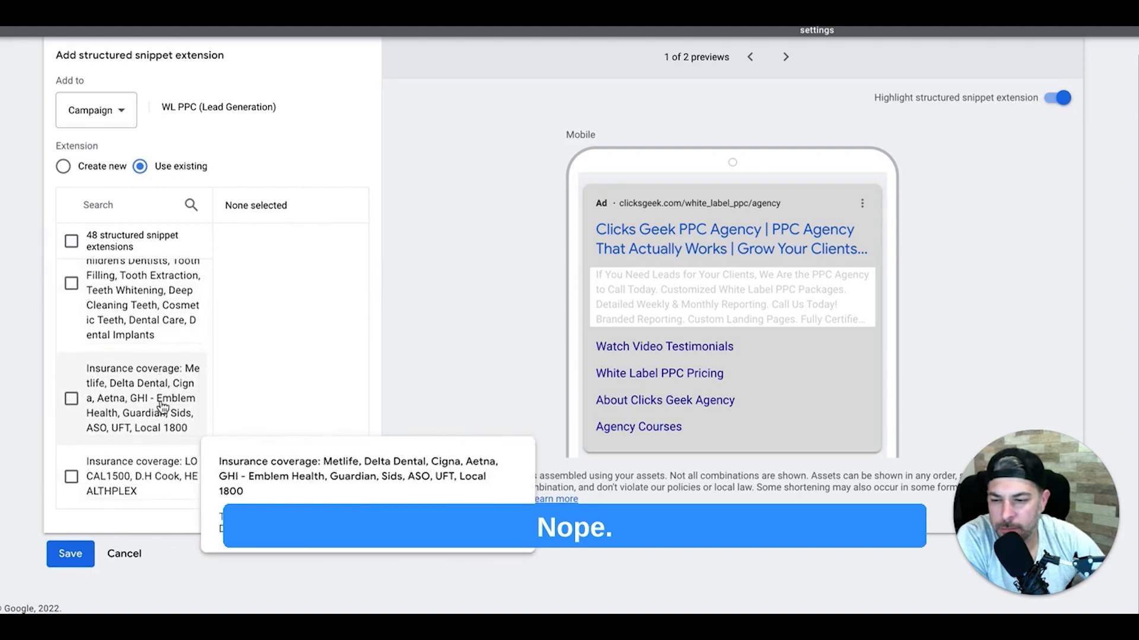
# Step: Add the existing "Types: Small: (2-4 Deals/Mo), Medium: (5-15 Deals/Mo), Large: (15-35 Deals/Mo)" structured snippet to the campaign and save it
pyautogui.scroll(1, 153, 411)
pyautogui.scroll(20, 153, 413)
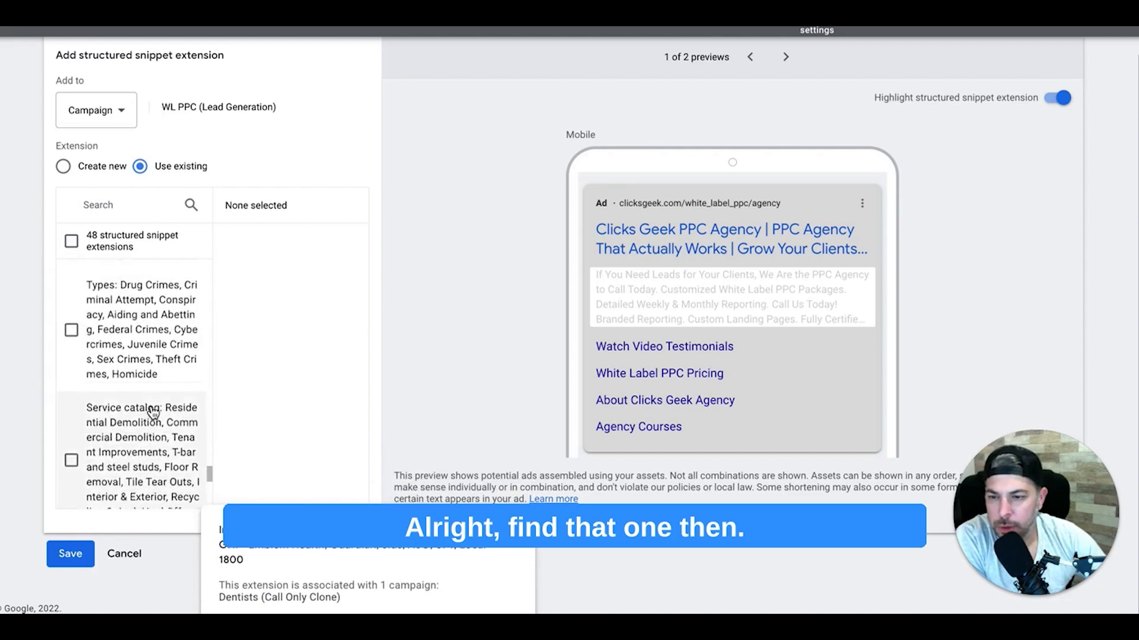
pyautogui.scroll(15, 153, 413)
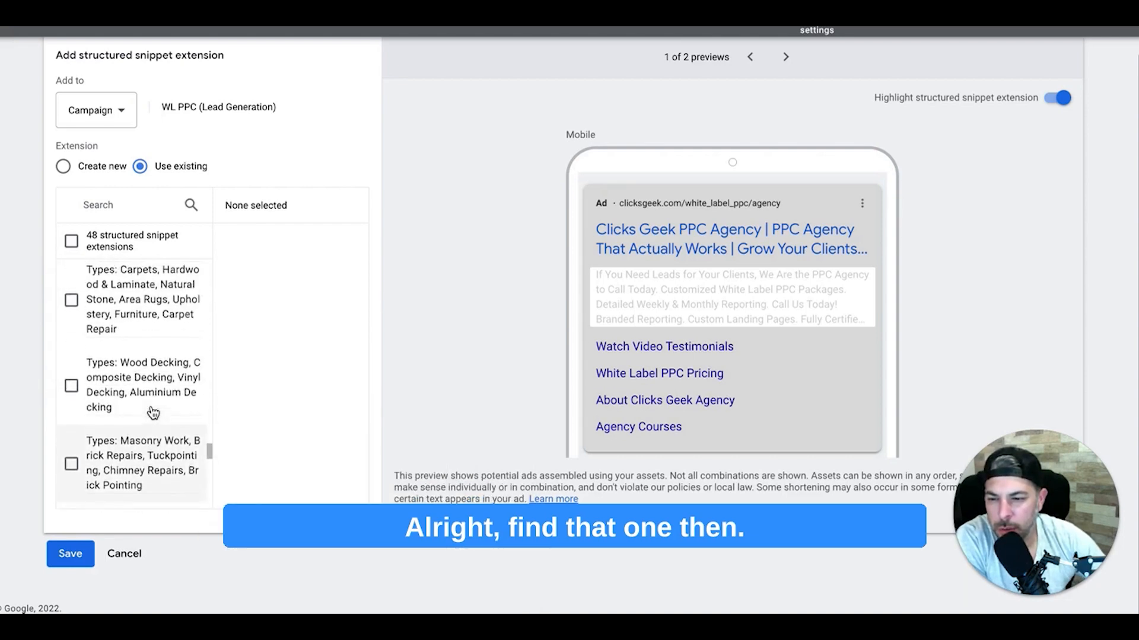
pyautogui.scroll(10, 153, 414)
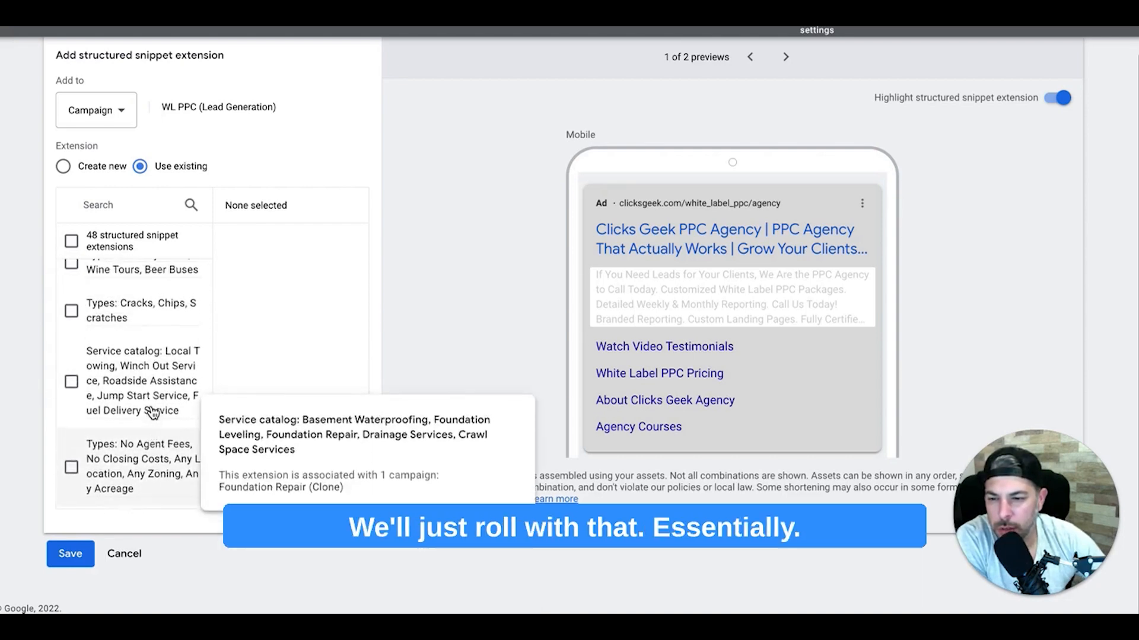
pyautogui.scroll(5, 153, 413)
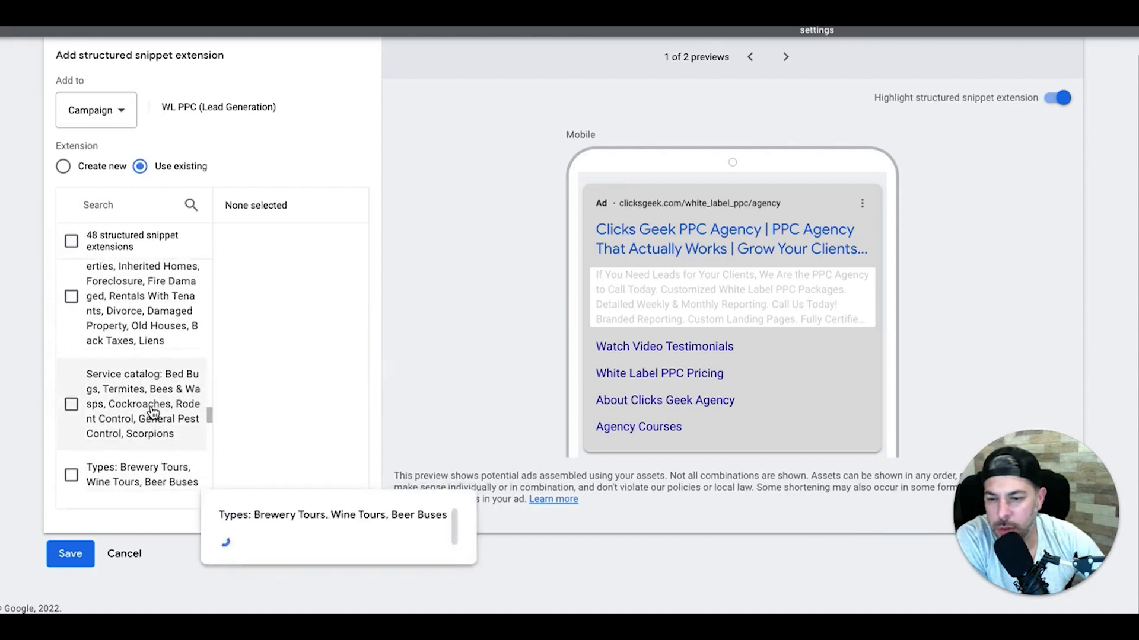
pyautogui.scroll(3, 153, 413)
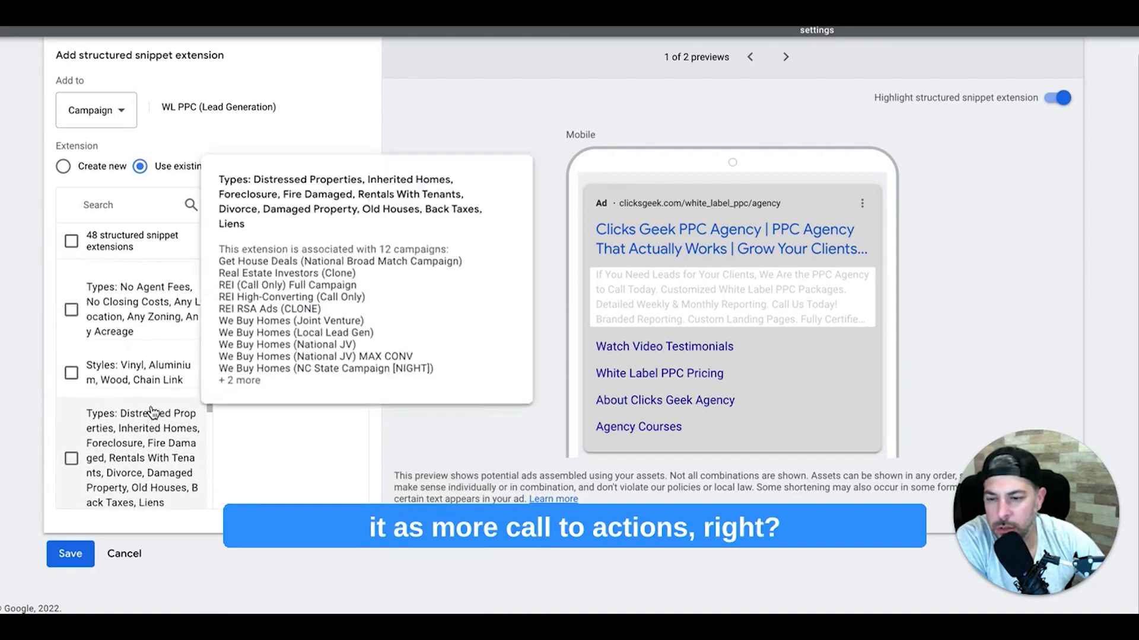
pyautogui.scroll(7, 153, 414)
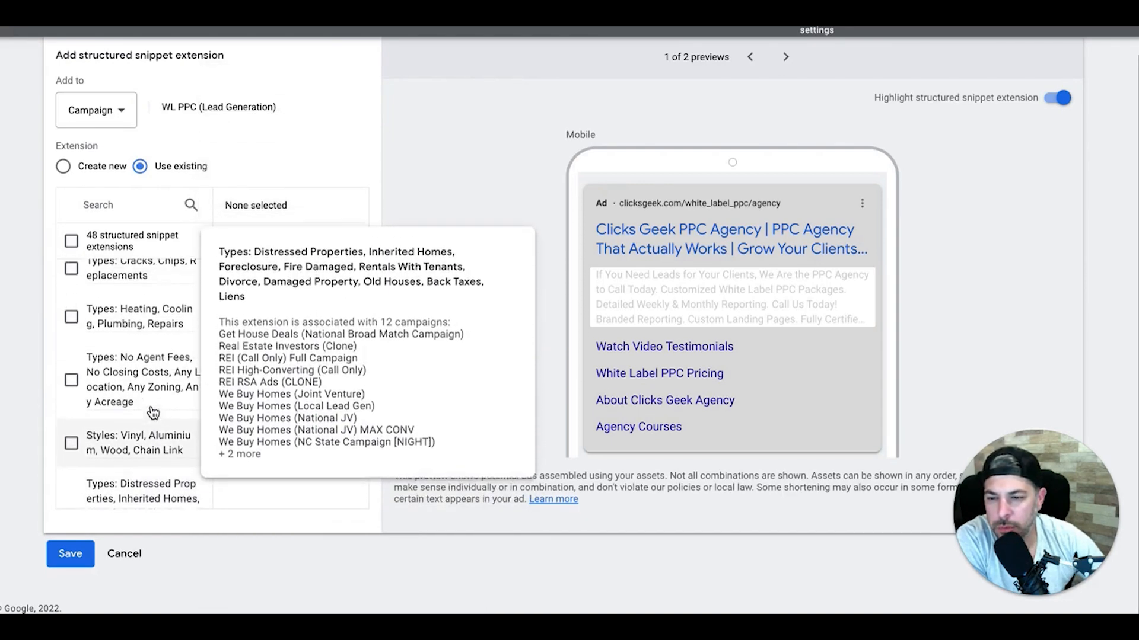
pyautogui.scroll(10, 153, 413)
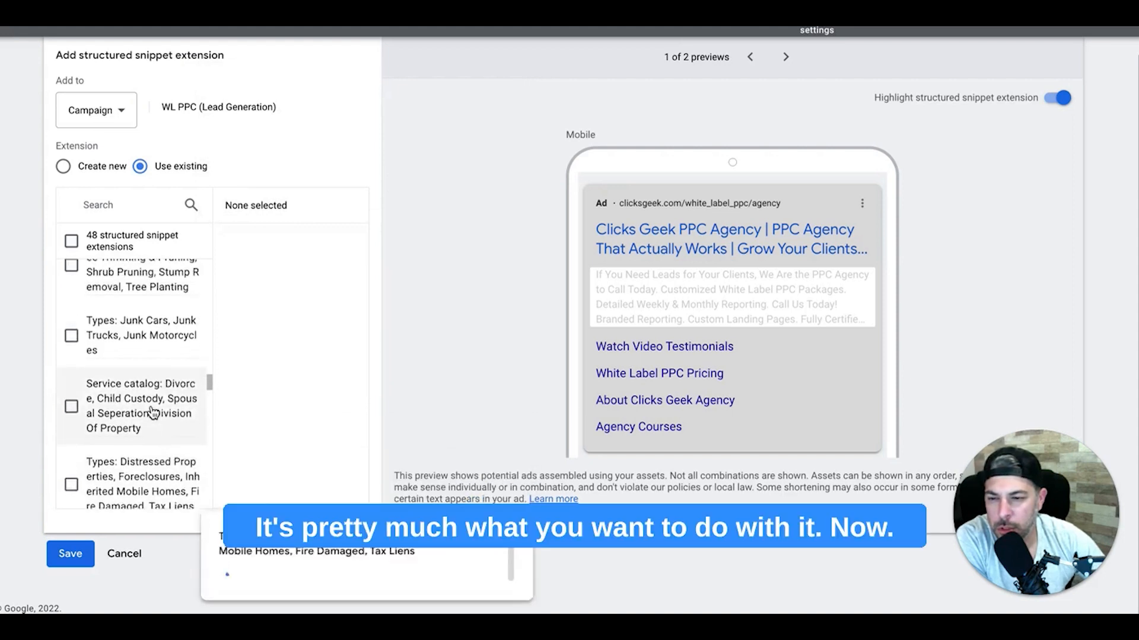
pyautogui.scroll(7, 153, 413)
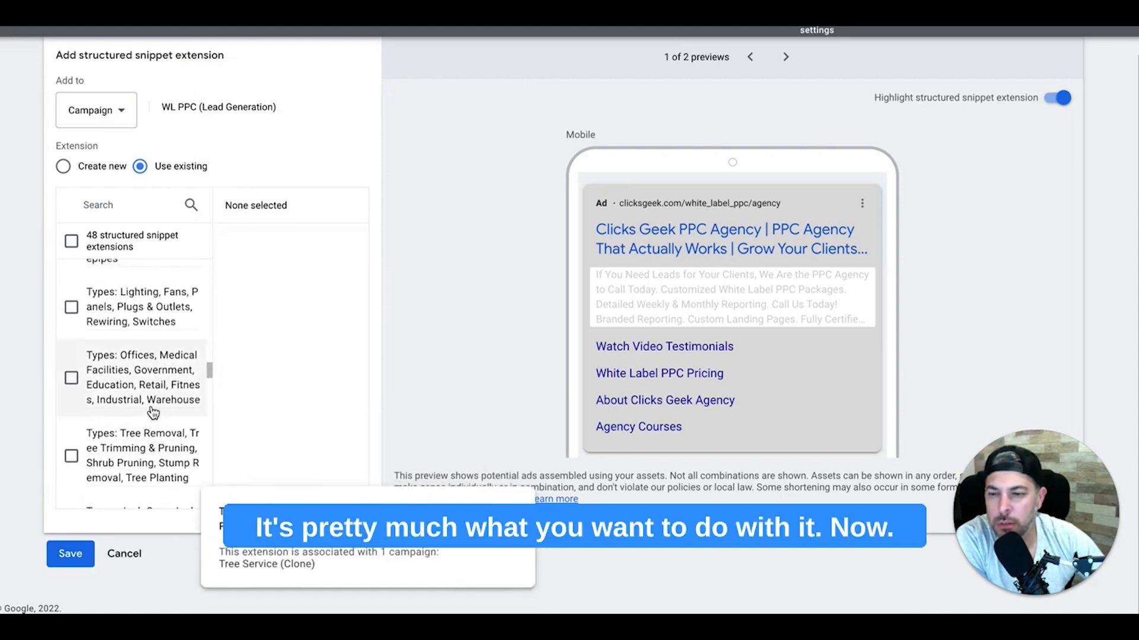
pyautogui.scroll(8, 153, 413)
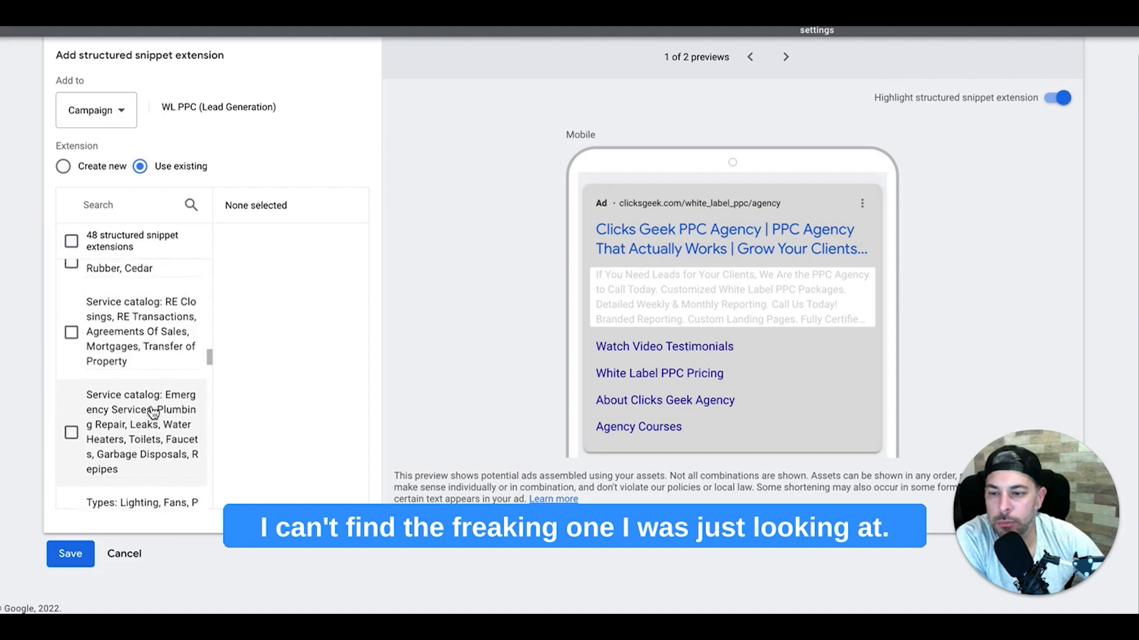
pyautogui.scroll(5, 153, 412)
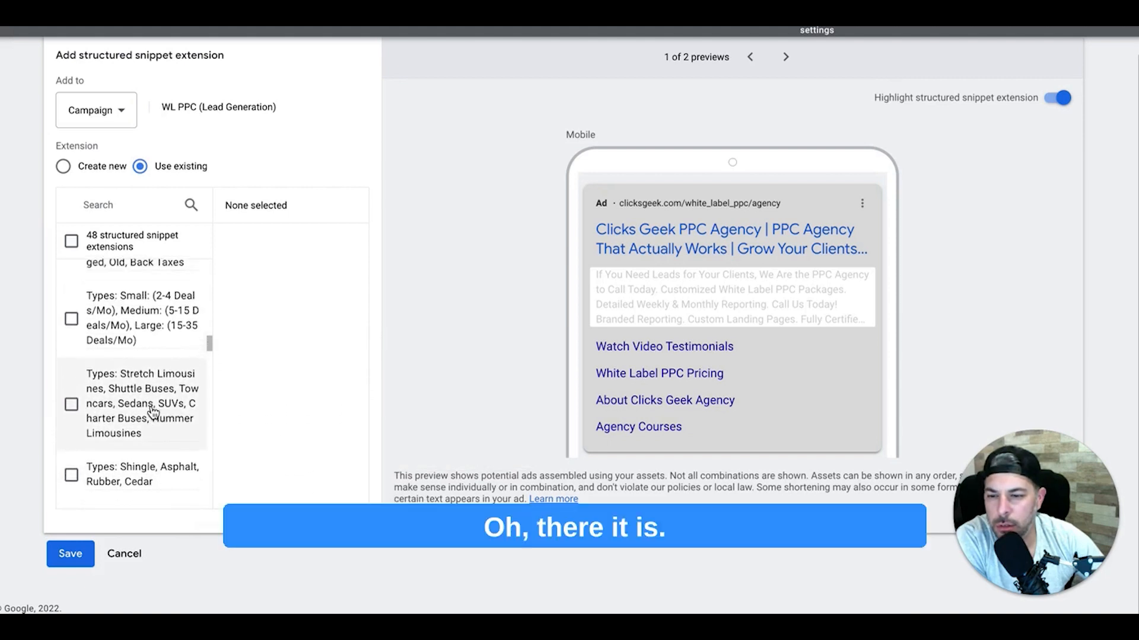
pyautogui.click(71, 325)
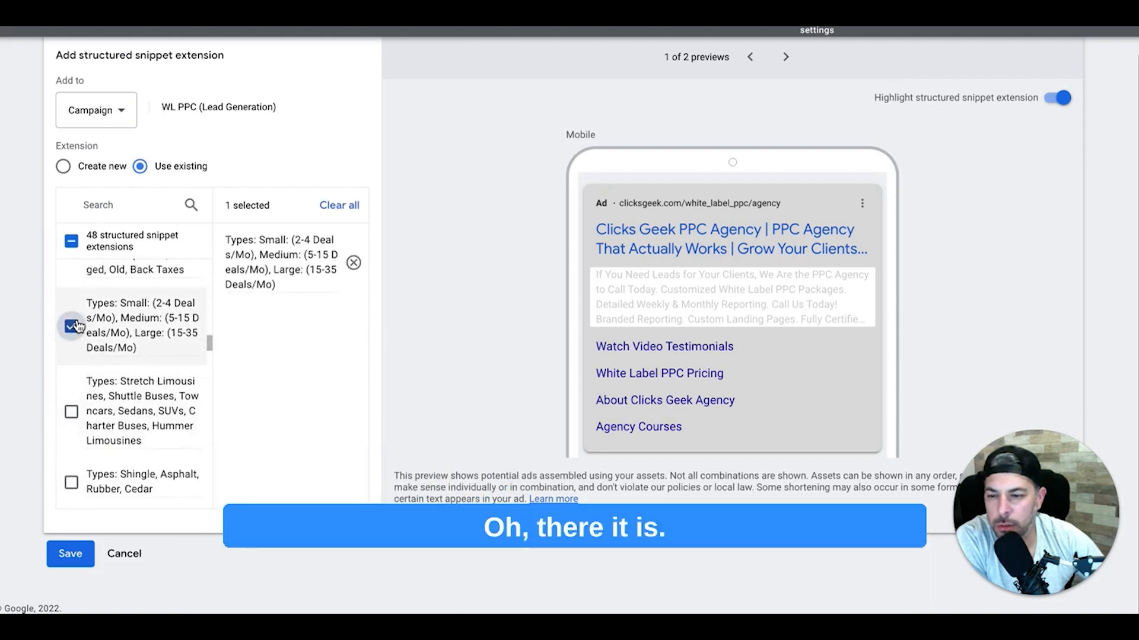
pyautogui.click(69, 554)
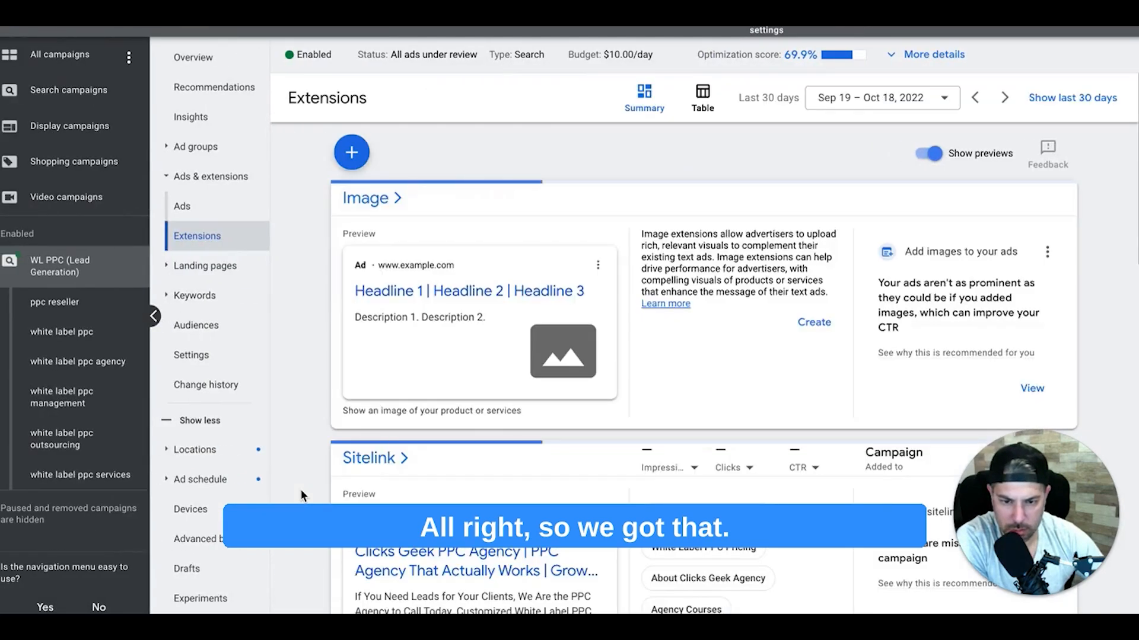
# Step: Examine the affiliate location extension form, leave it without saving, and review the available extension types
pyautogui.click(352, 153)
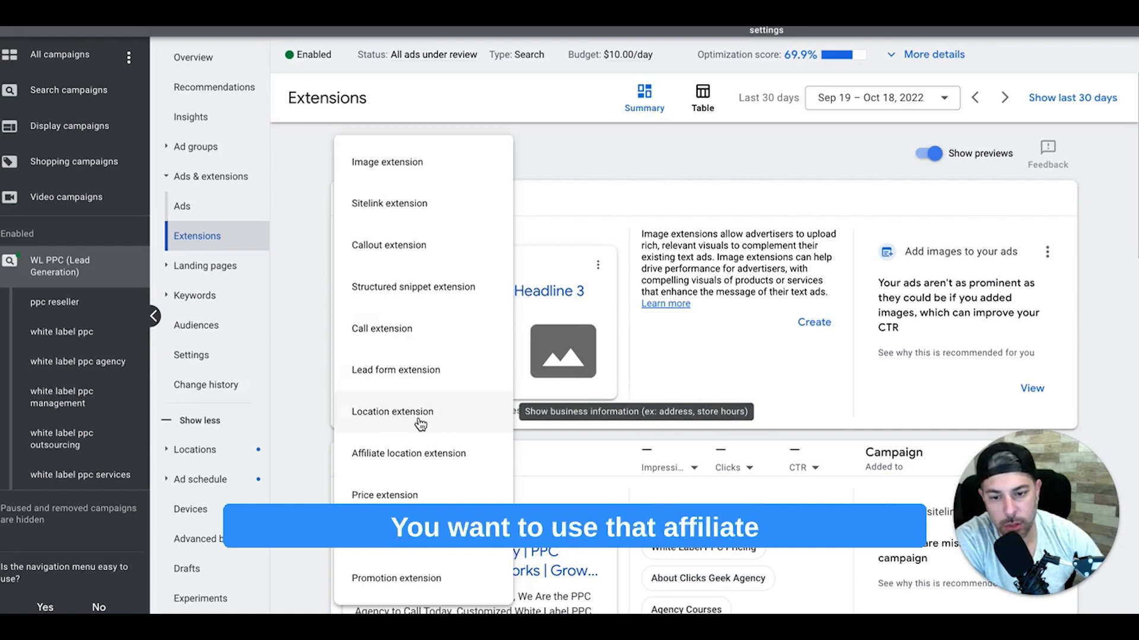
pyautogui.click(455, 465)
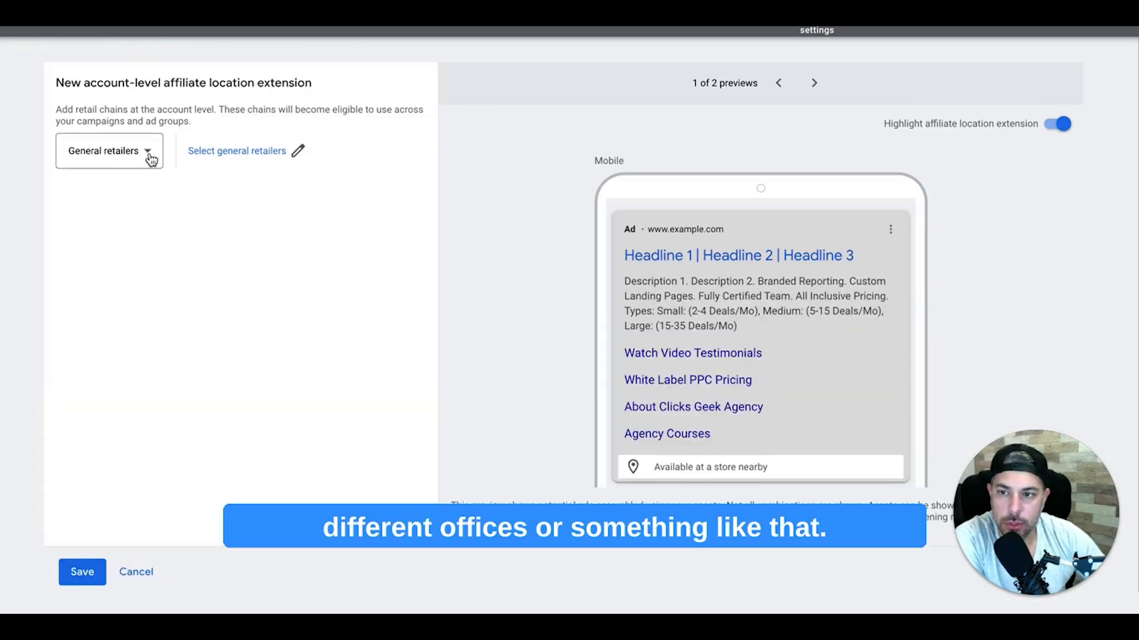
pyautogui.click(22, 18)
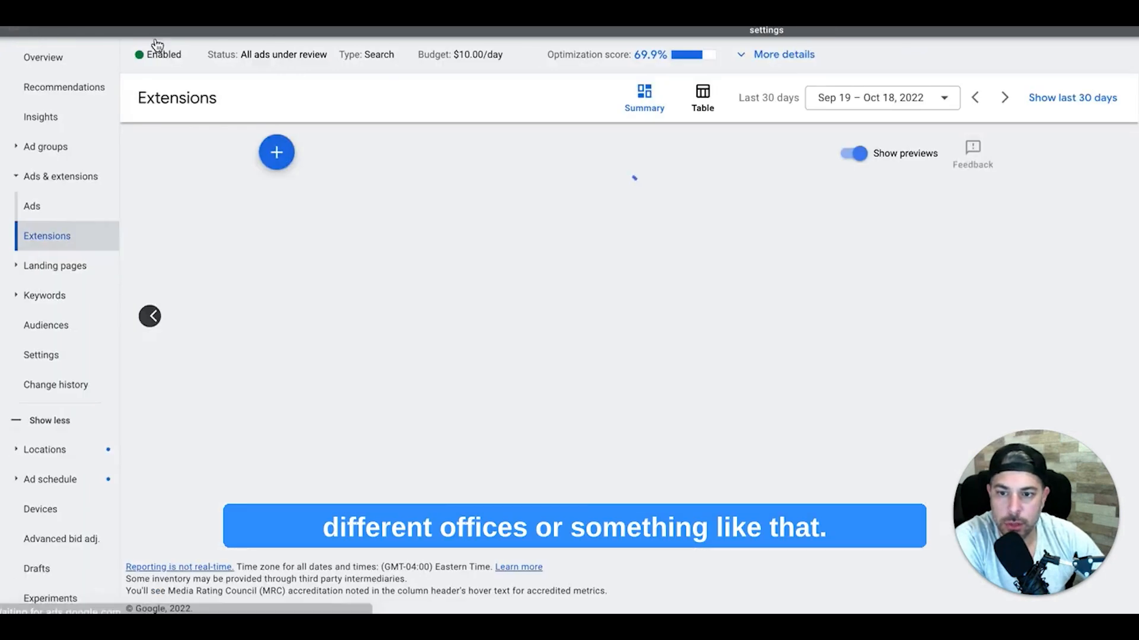
pyautogui.click(350, 158)
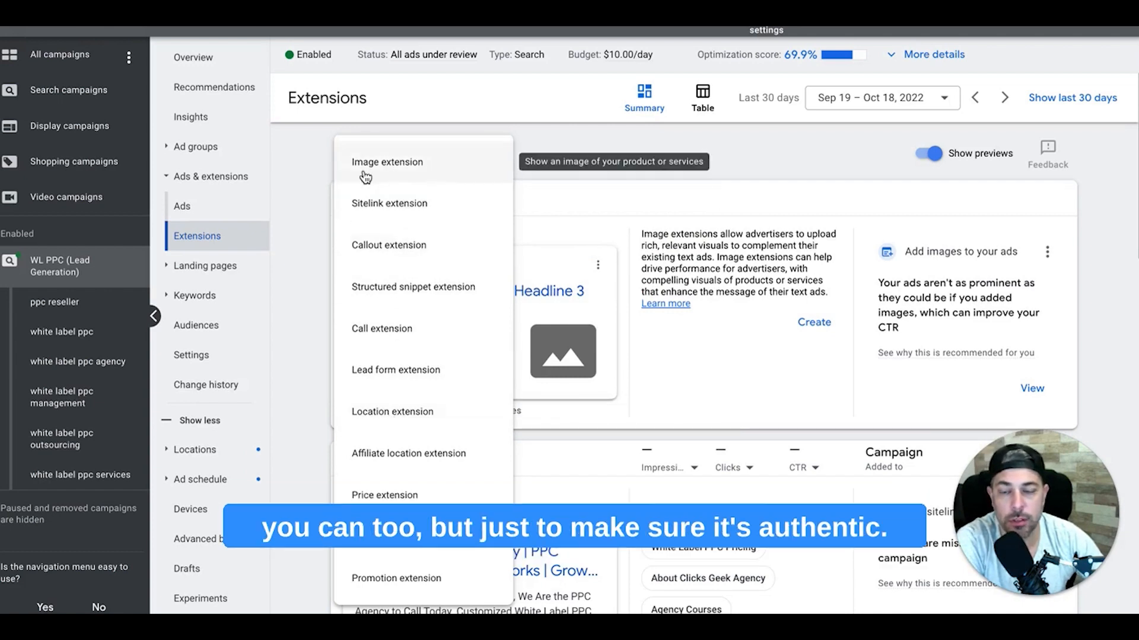
pyautogui.click(311, 173)
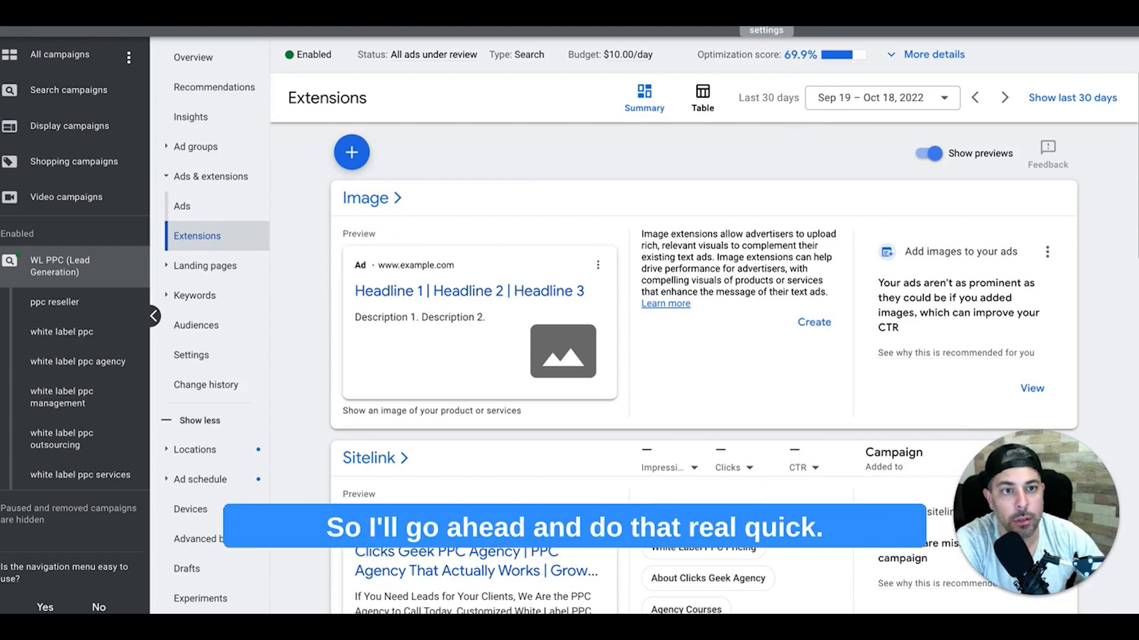
# Step: Start a new phone call conversion action that tracks calls from ads using call extensions or call-only ads
pyautogui.click(766, 26)
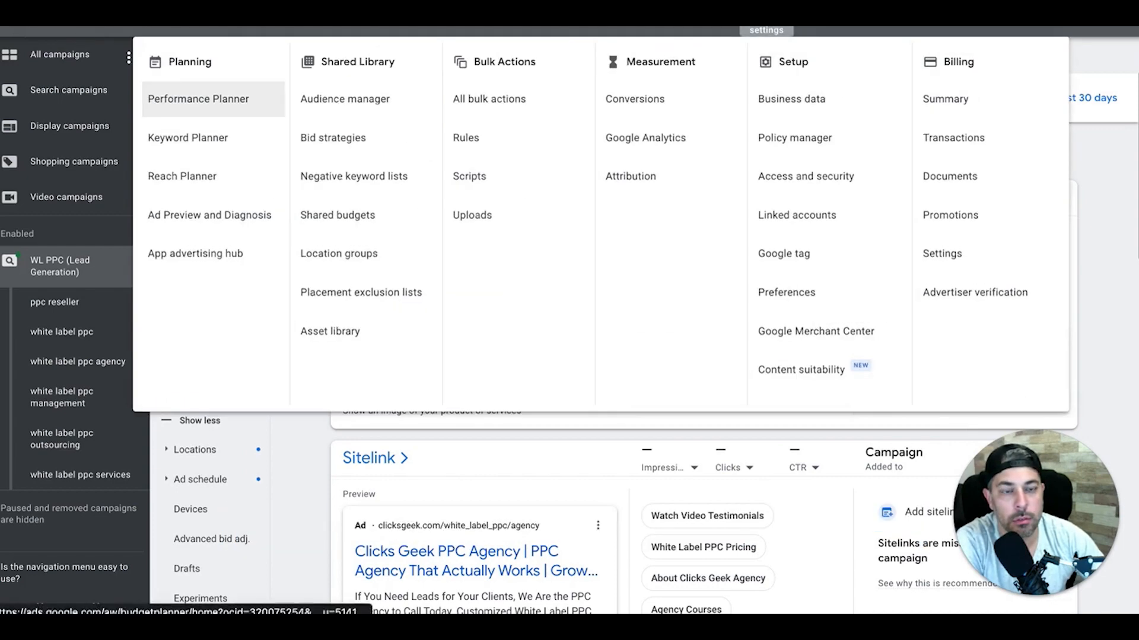
pyautogui.click(653, 107)
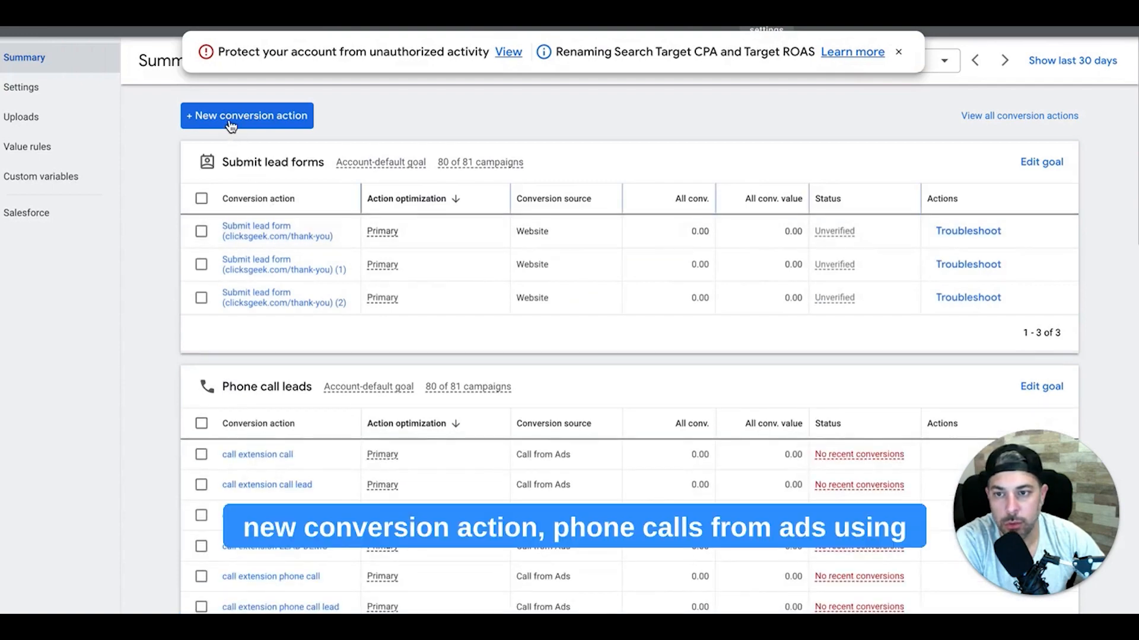
pyautogui.click(229, 121)
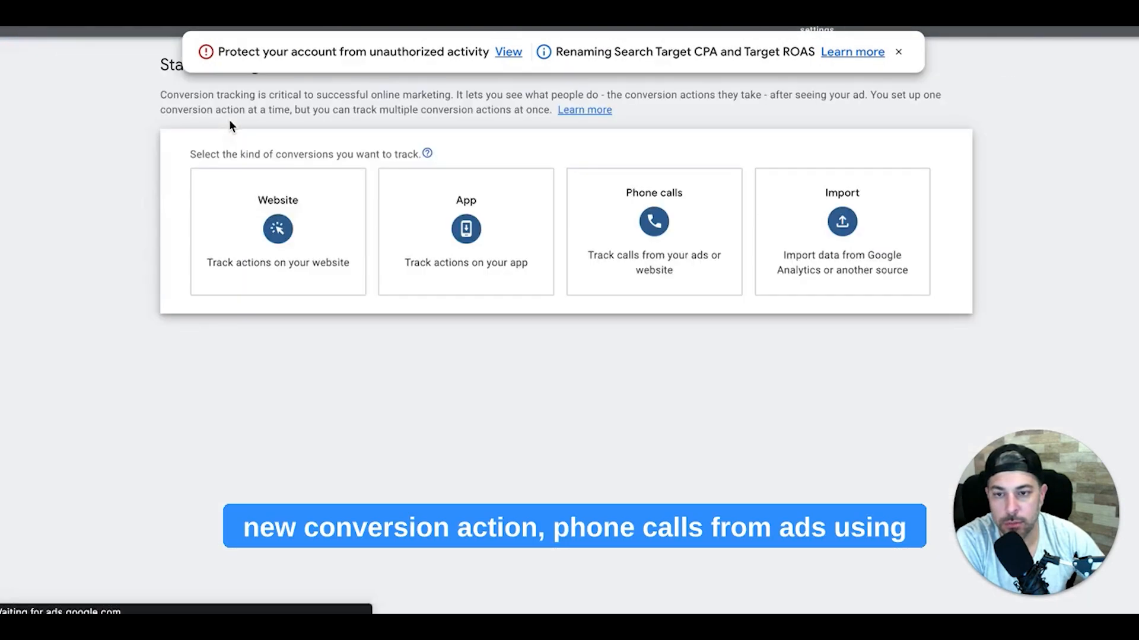
pyautogui.click(639, 225)
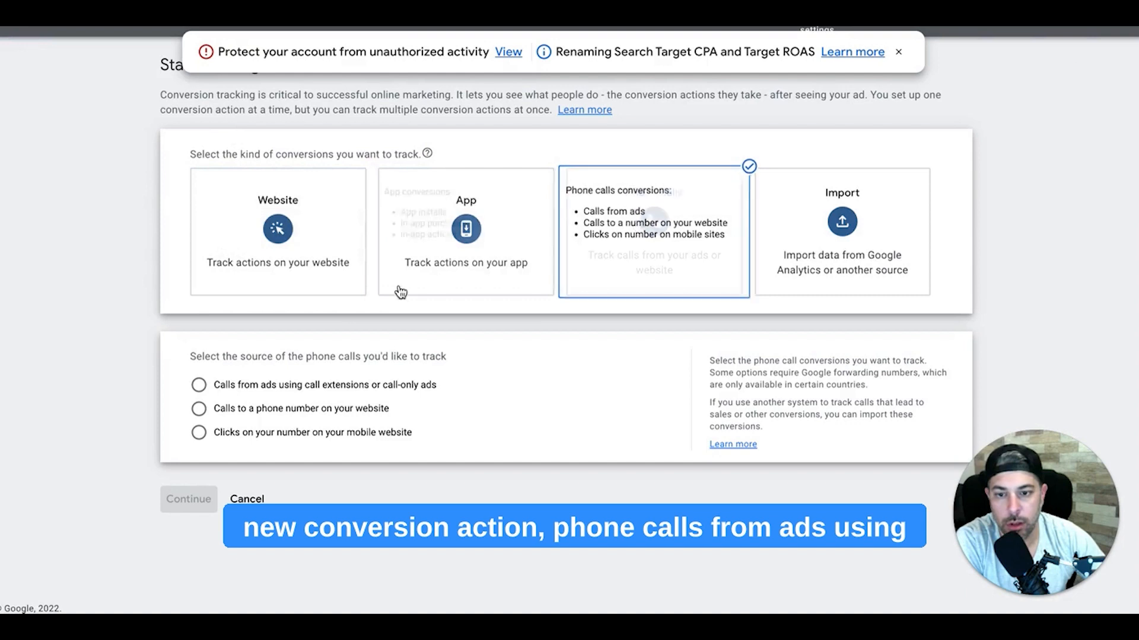
pyautogui.click(199, 386)
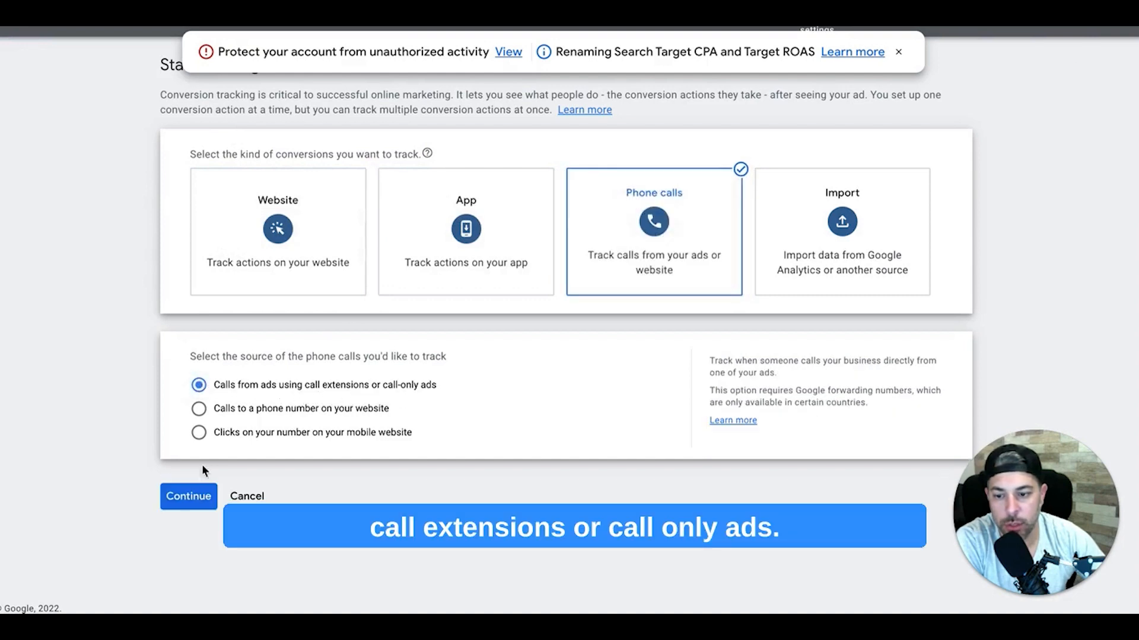
pyautogui.click(189, 499)
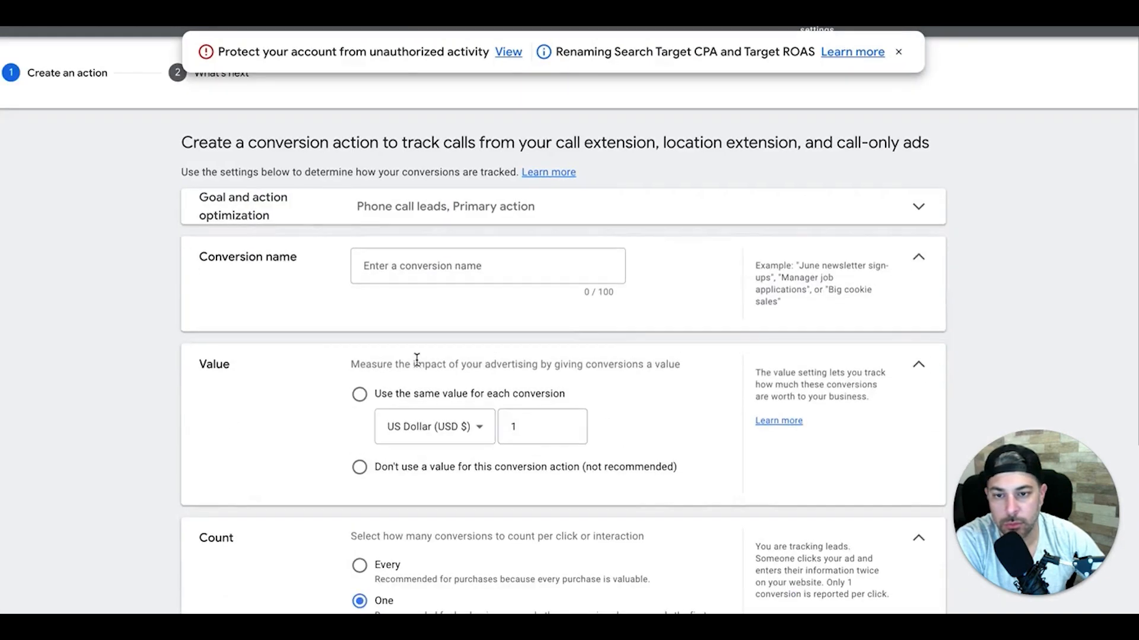
# Step: Name the conversion "WL Campaign Call Extension" and choose not to use a value for this conversion action
pyautogui.click(393, 265)
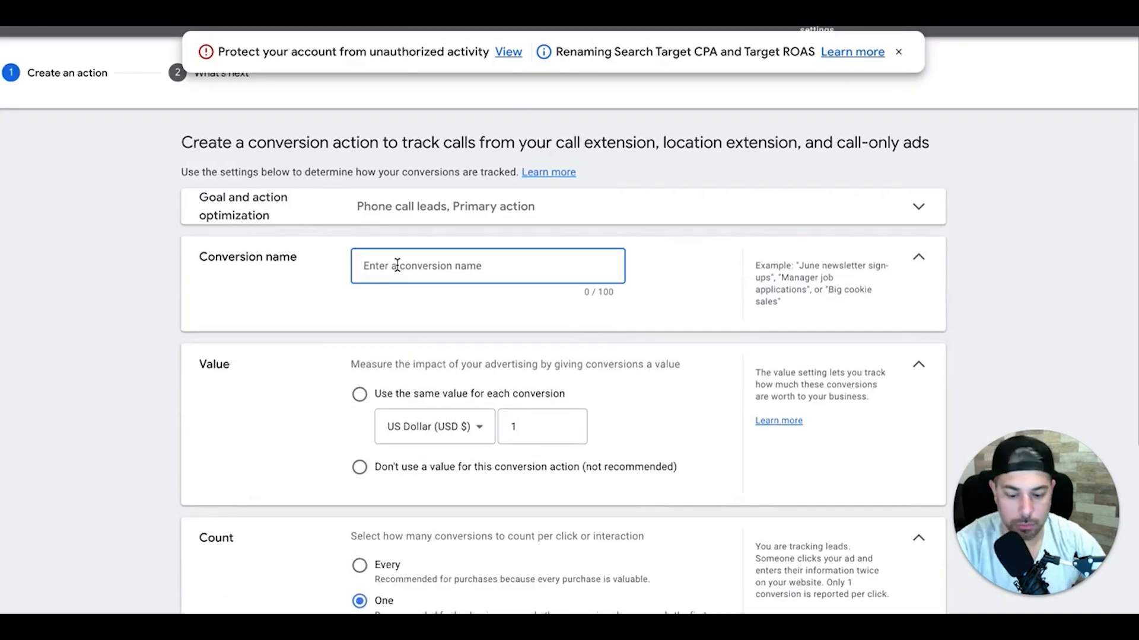
pyautogui.write('WL Campaign ')
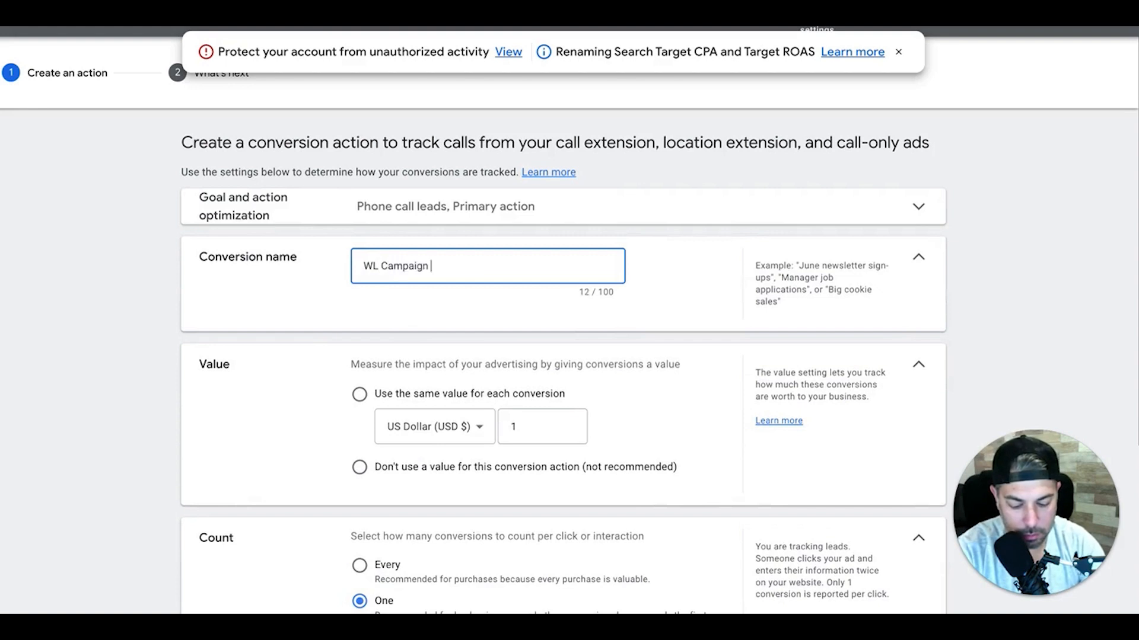
pyautogui.write('Call Ex')
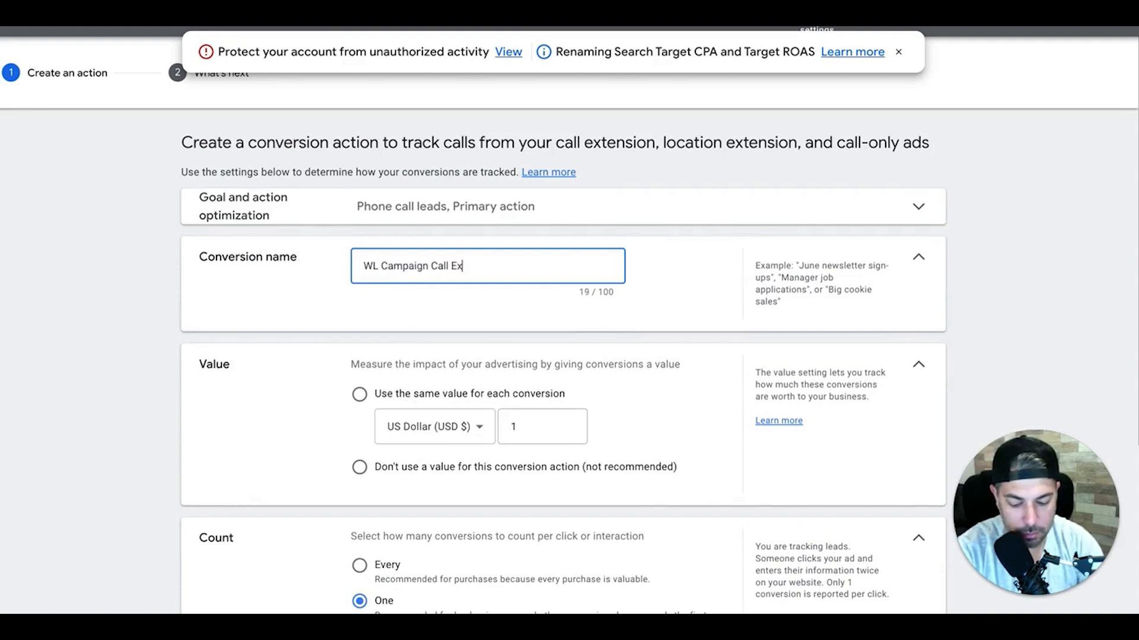
pyautogui.write('tension')
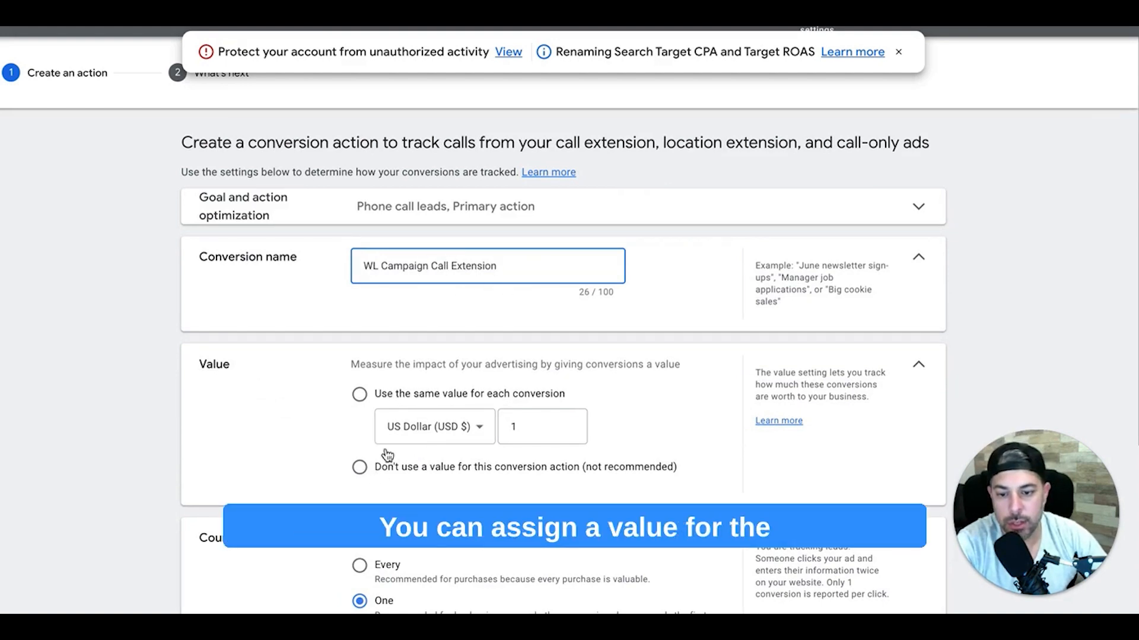
pyautogui.click(360, 466)
pyautogui.scroll(-2, 297, 368)
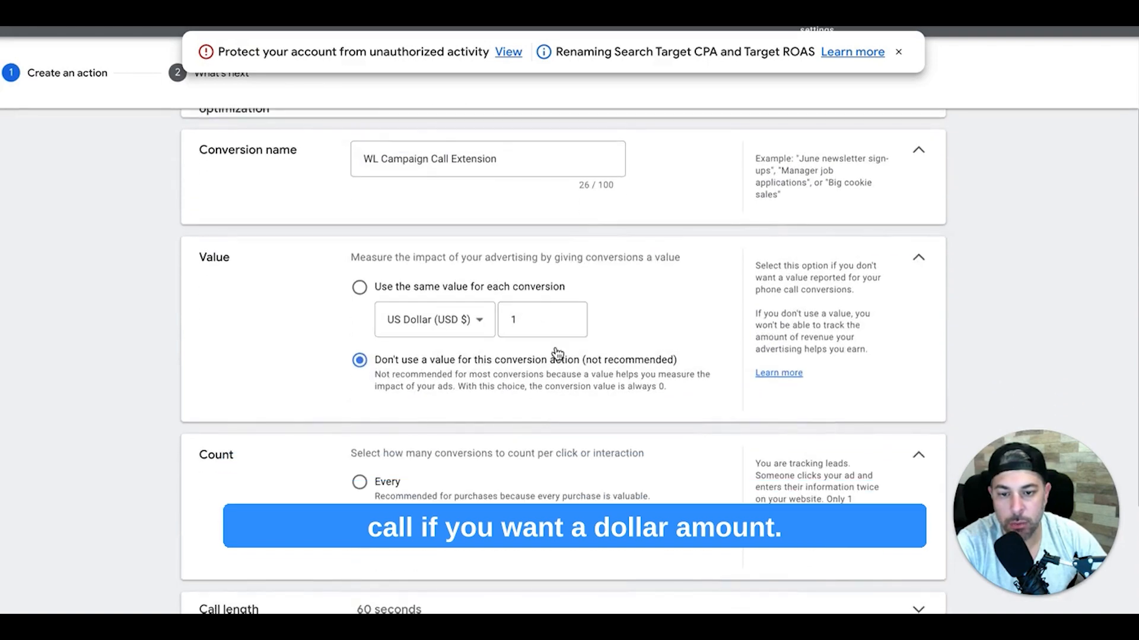
# Step: Set the minimum call length to 1 second, create the conversion action, and continue with Google click identifiers
pyautogui.scroll(-3, 264, 364)
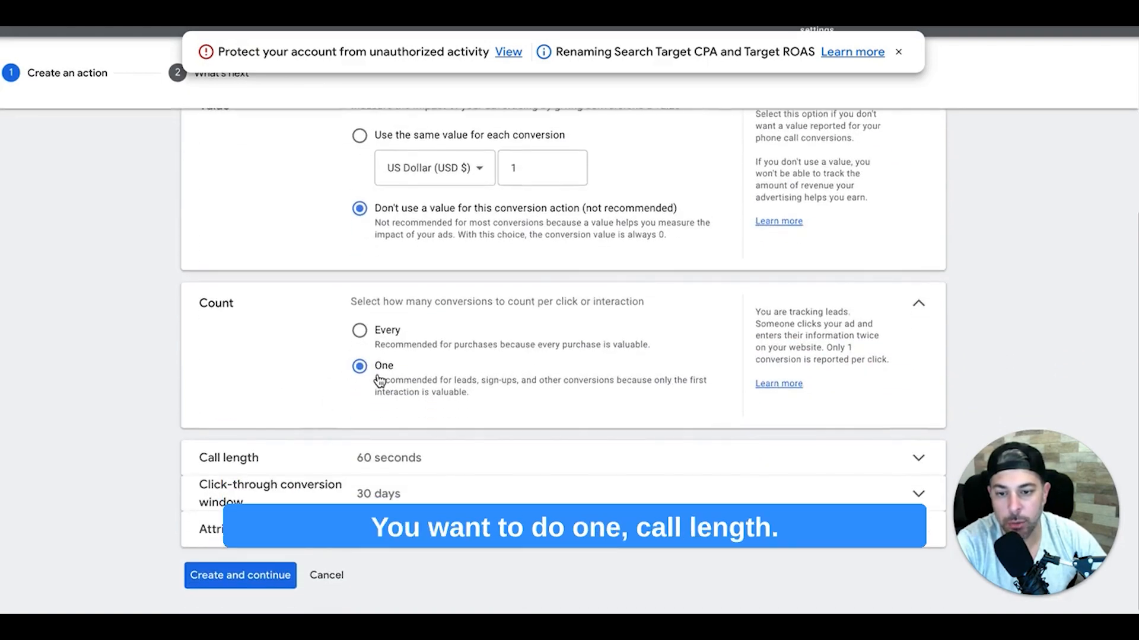
pyautogui.click(371, 462)
pyautogui.scroll(-2, 229, 371)
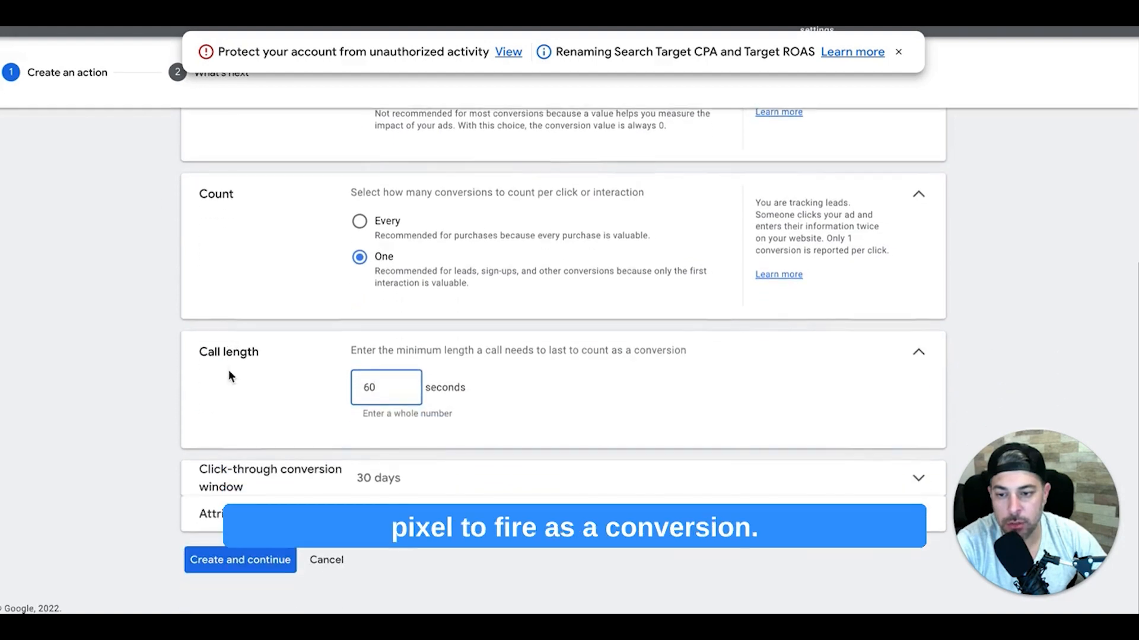
pyautogui.moveTo(382, 387); pyautogui.dragTo(351, 387)
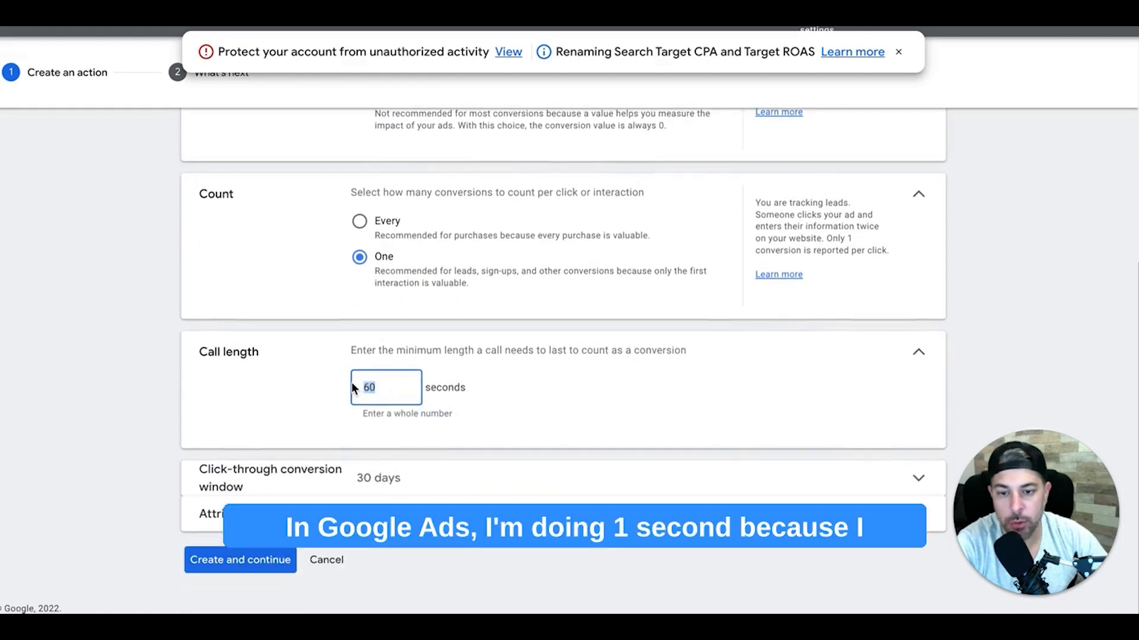
pyautogui.write('1')
pyautogui.click(296, 382)
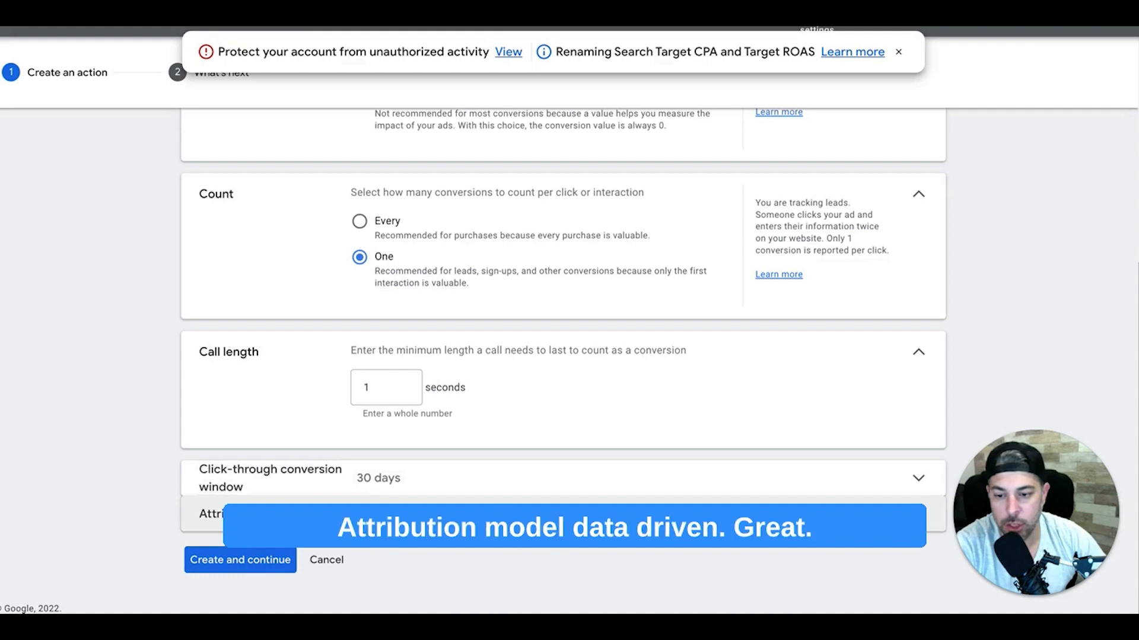
pyautogui.click(230, 564)
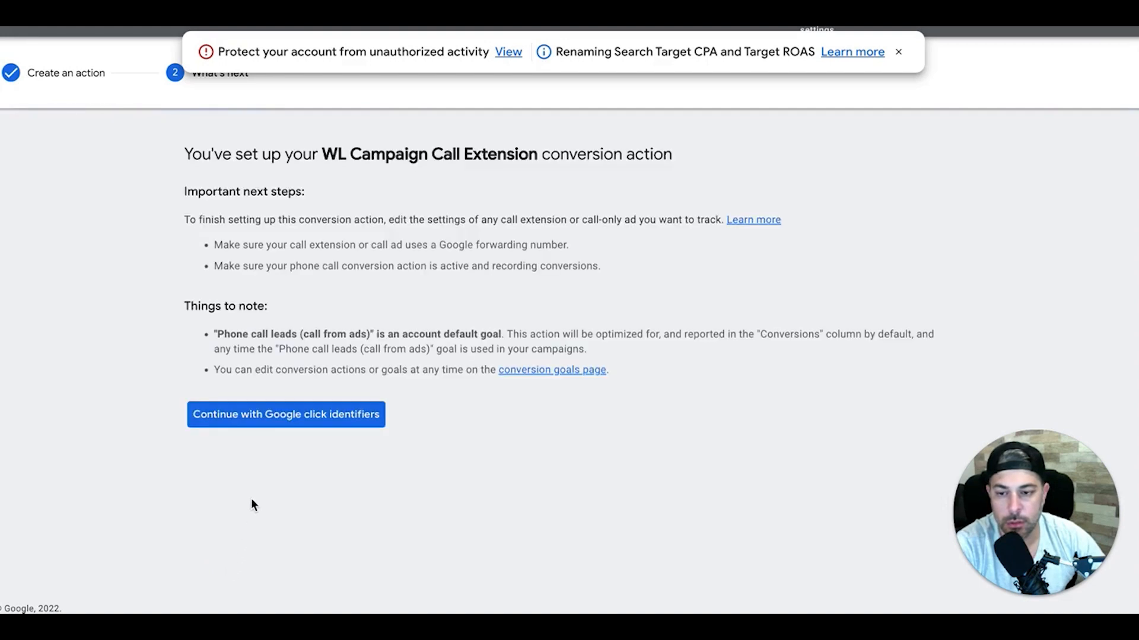
pyautogui.click(277, 418)
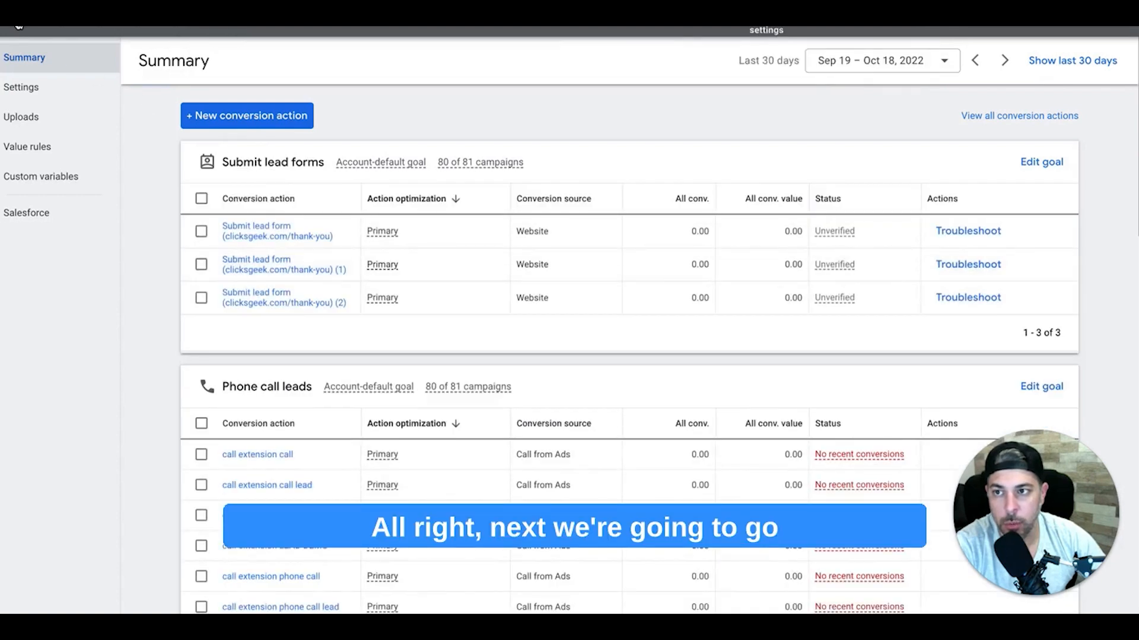
# Step: Return to the extensions of the WL PPC (Lead Generation) campaign and start a new call extension
pyautogui.click(13, 28)
pyautogui.click(71, 268)
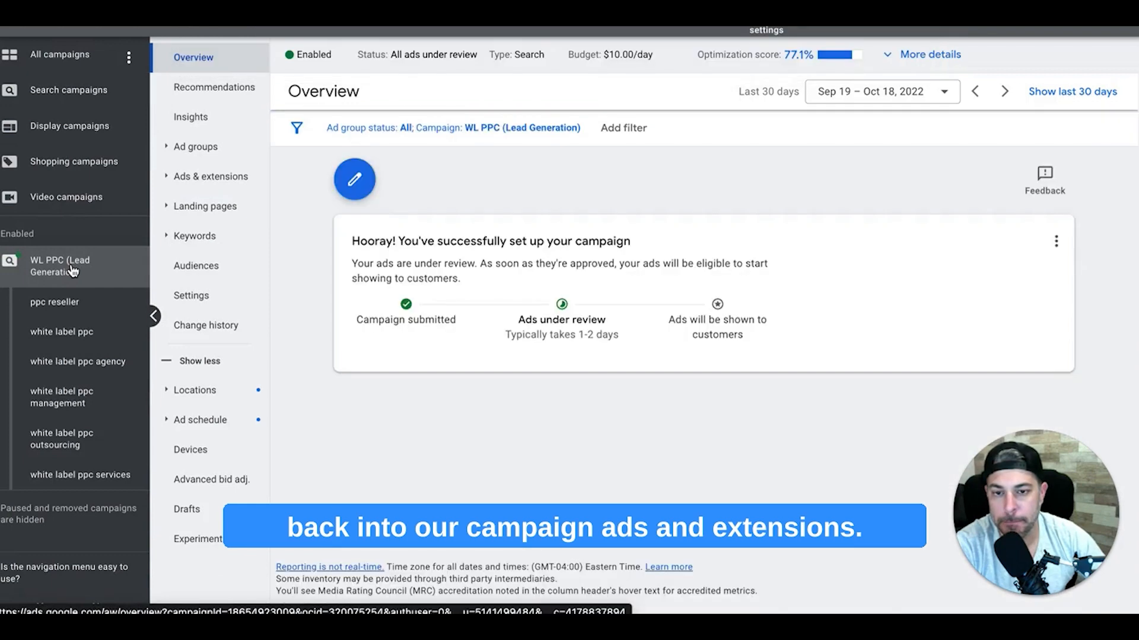
pyautogui.click(208, 176)
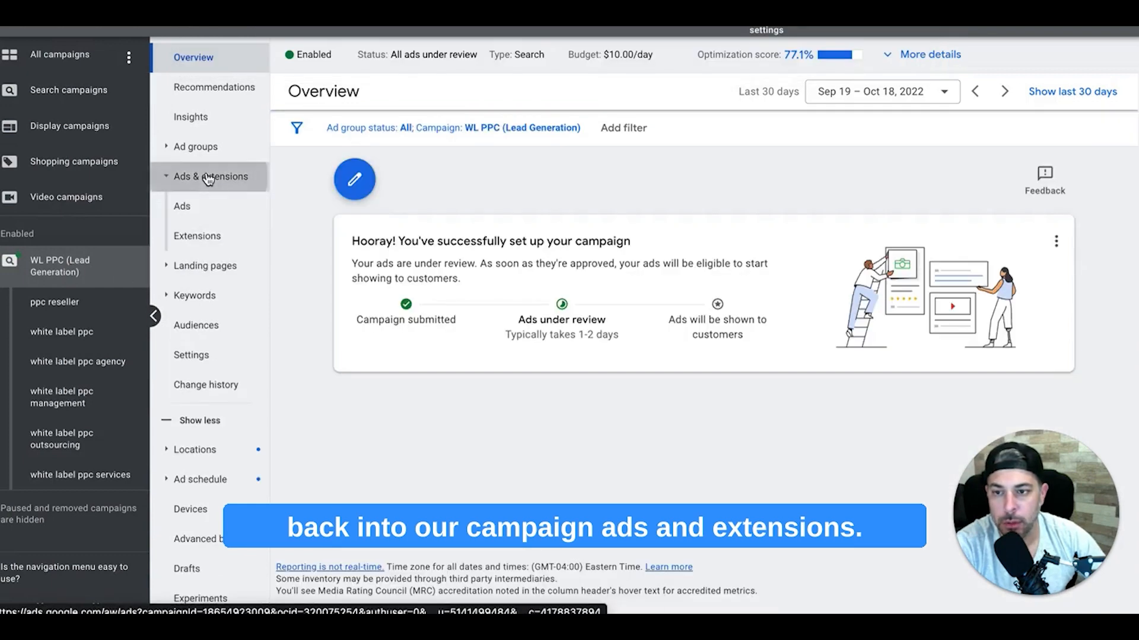
pyautogui.click(197, 239)
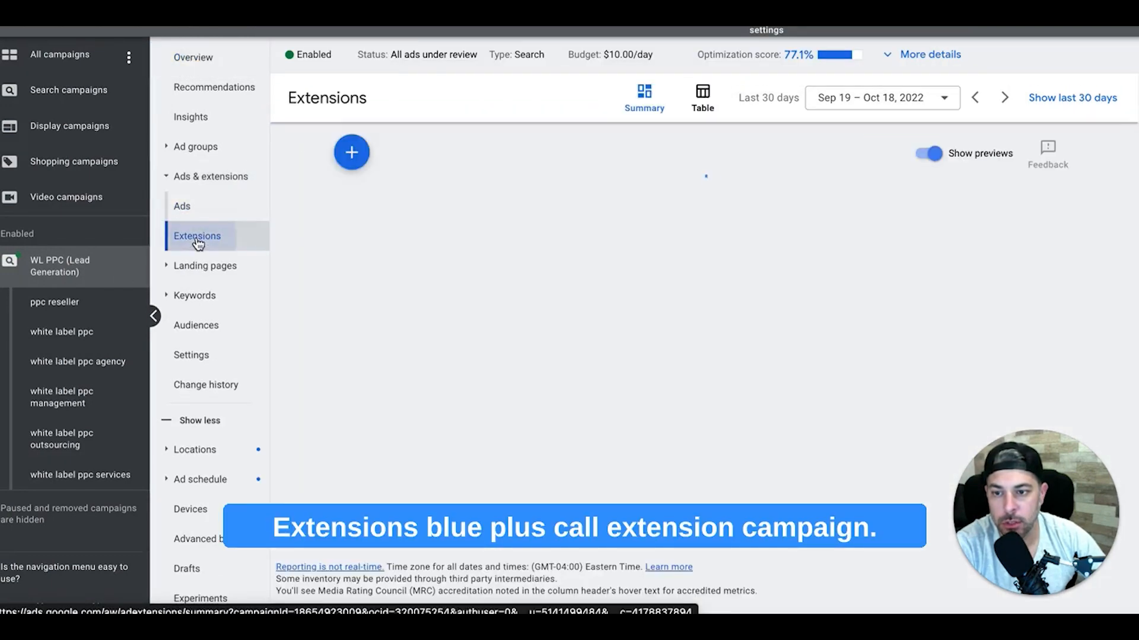
pyautogui.click(353, 153)
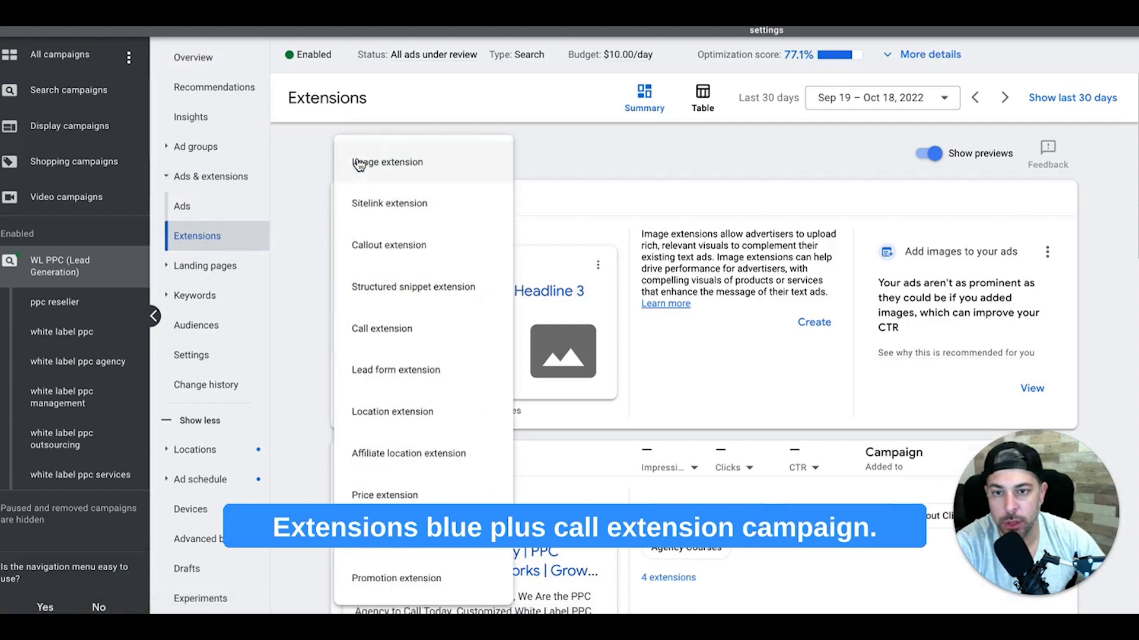
pyautogui.click(377, 329)
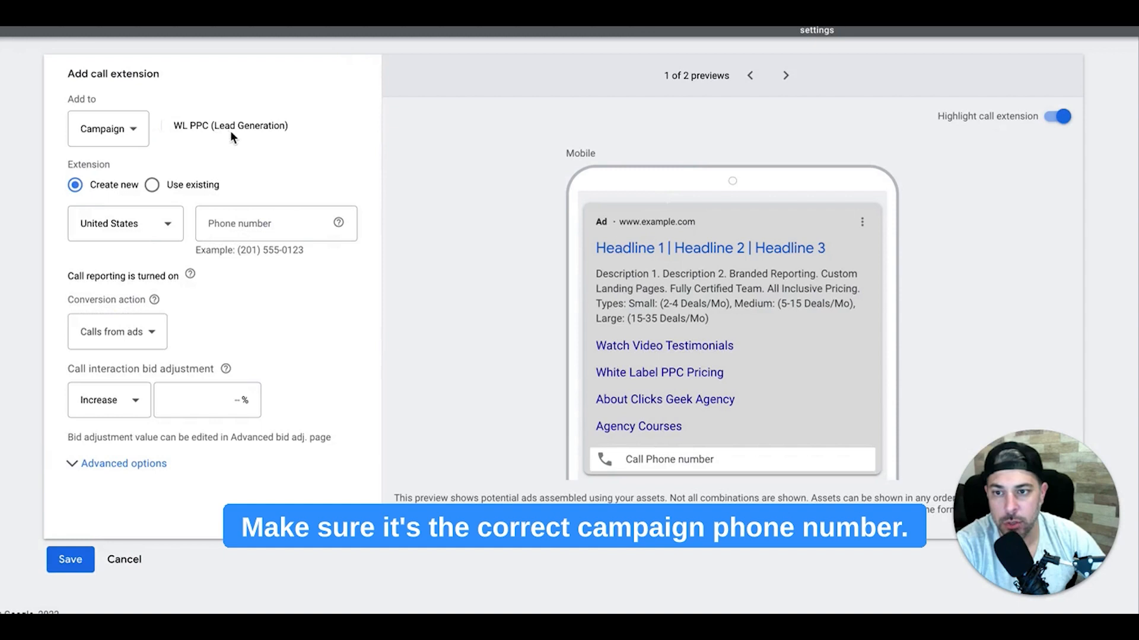
# Step: Enter the business phone number for the call extension, with the area code in parentheses
pyautogui.click(247, 227)
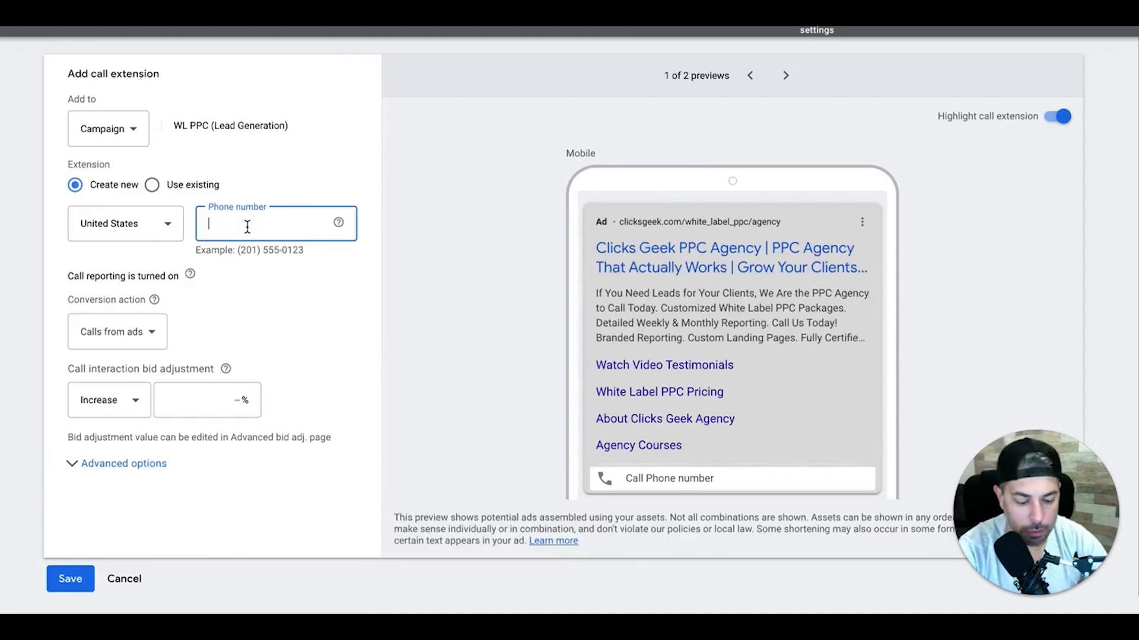
pyautogui.write('(')
pyautogui.hotkey('ctrl', 'v')
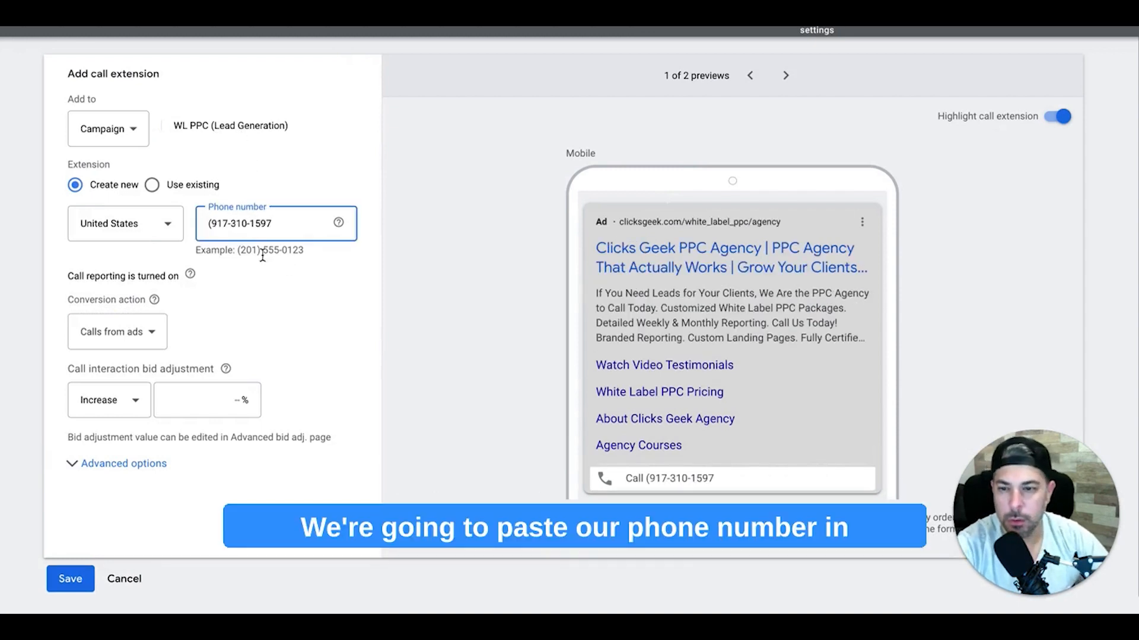
pyautogui.click(232, 223)
pyautogui.press('BackSpace')
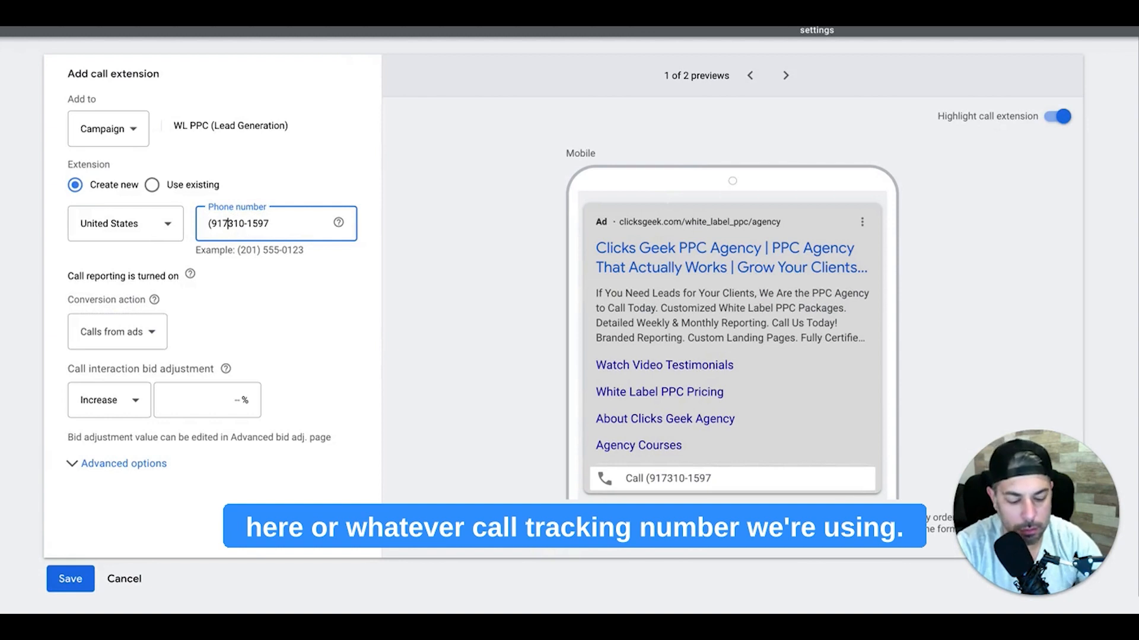
pyautogui.write(')')
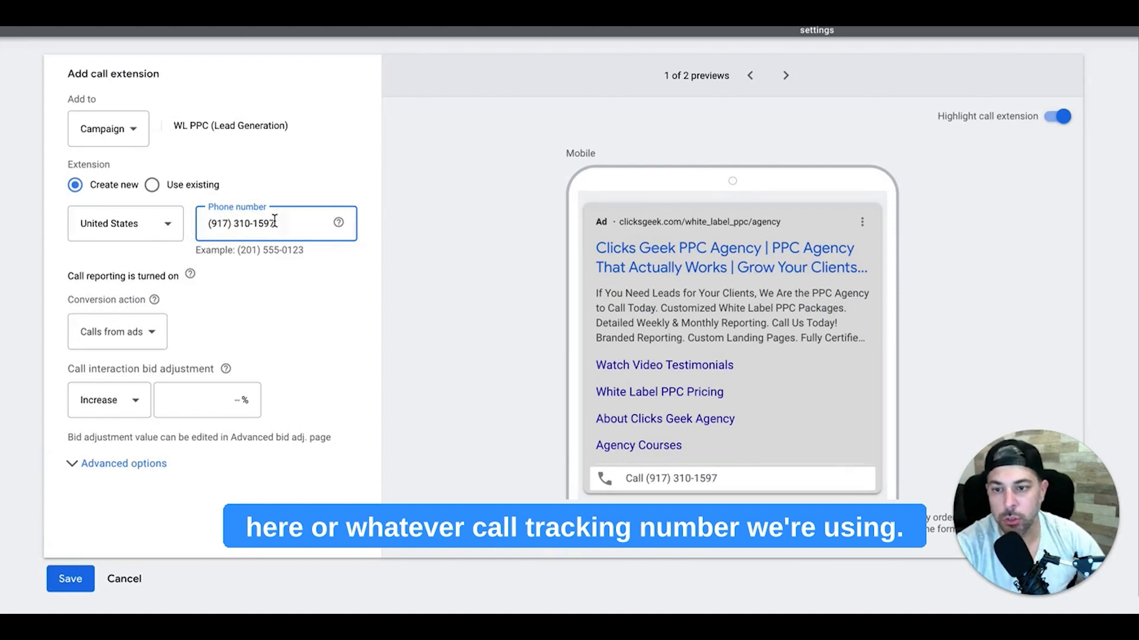
# Step: Assign the "WL Campaign Call Extension" conversion action to the call extension, check its advanced options, and save it
pyautogui.click(144, 332)
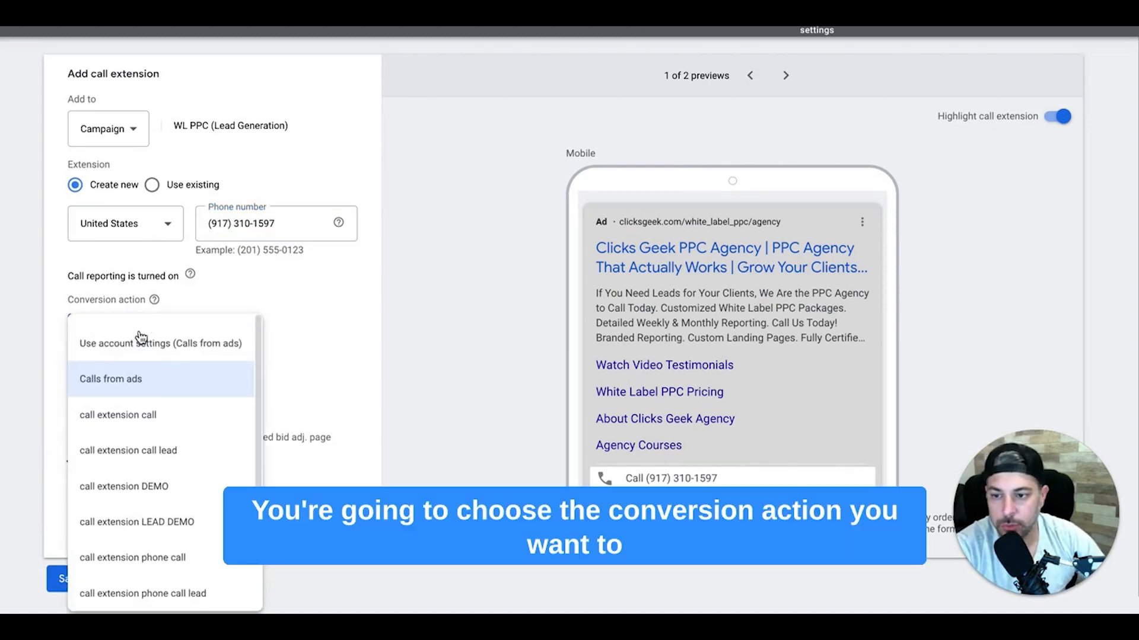
pyautogui.scroll(-4, 157, 475)
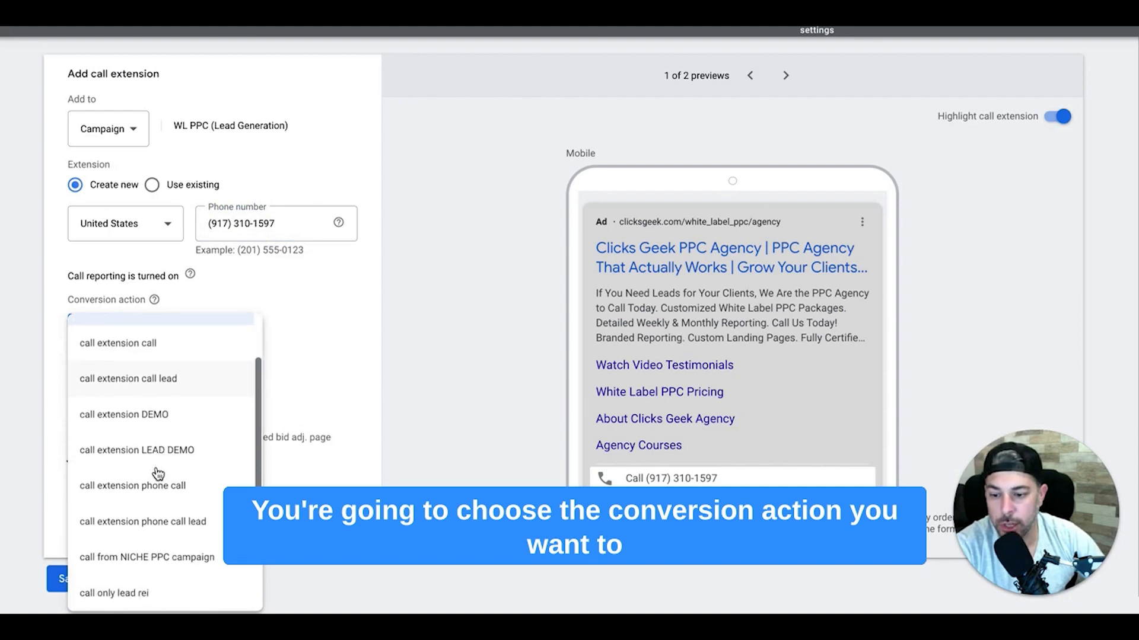
pyautogui.click(153, 504)
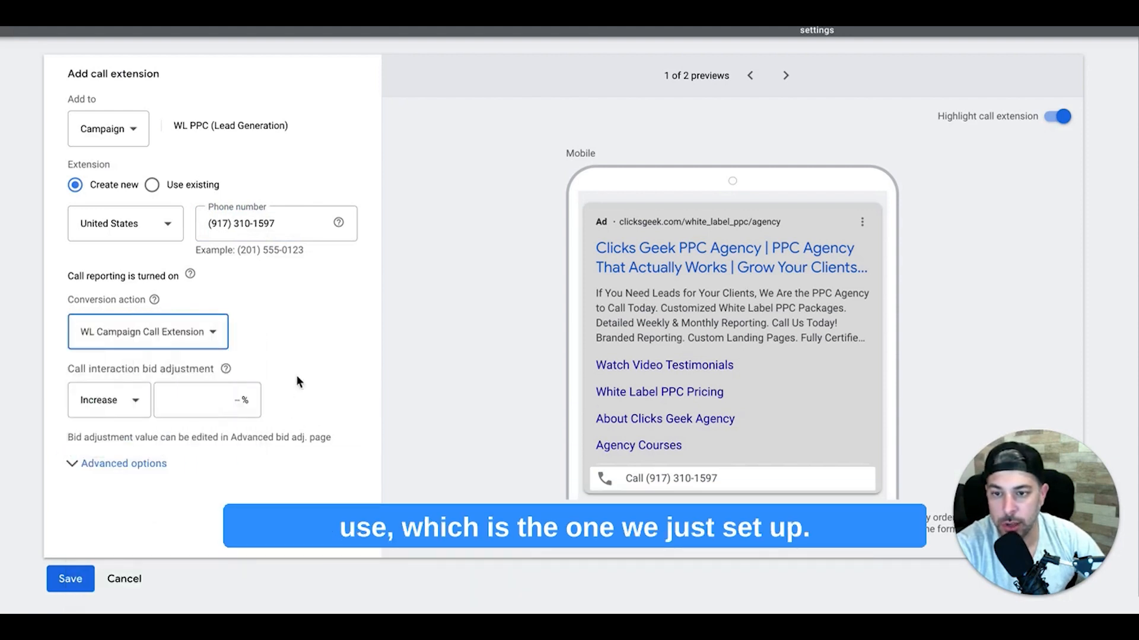
pyautogui.click(101, 469)
pyautogui.click(106, 468)
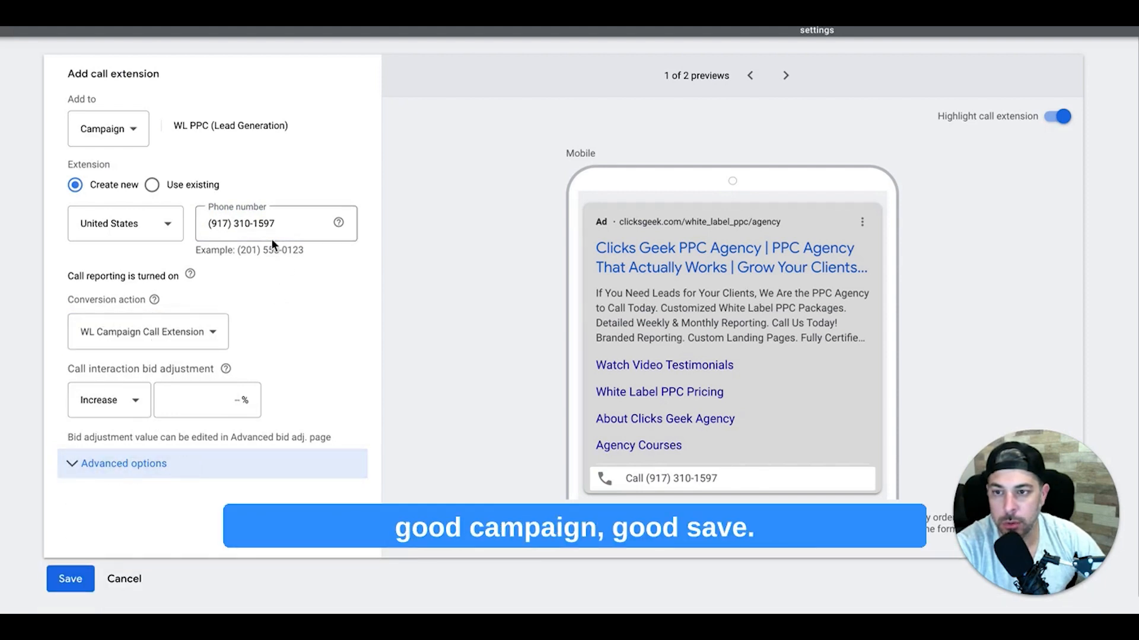
pyautogui.click(76, 584)
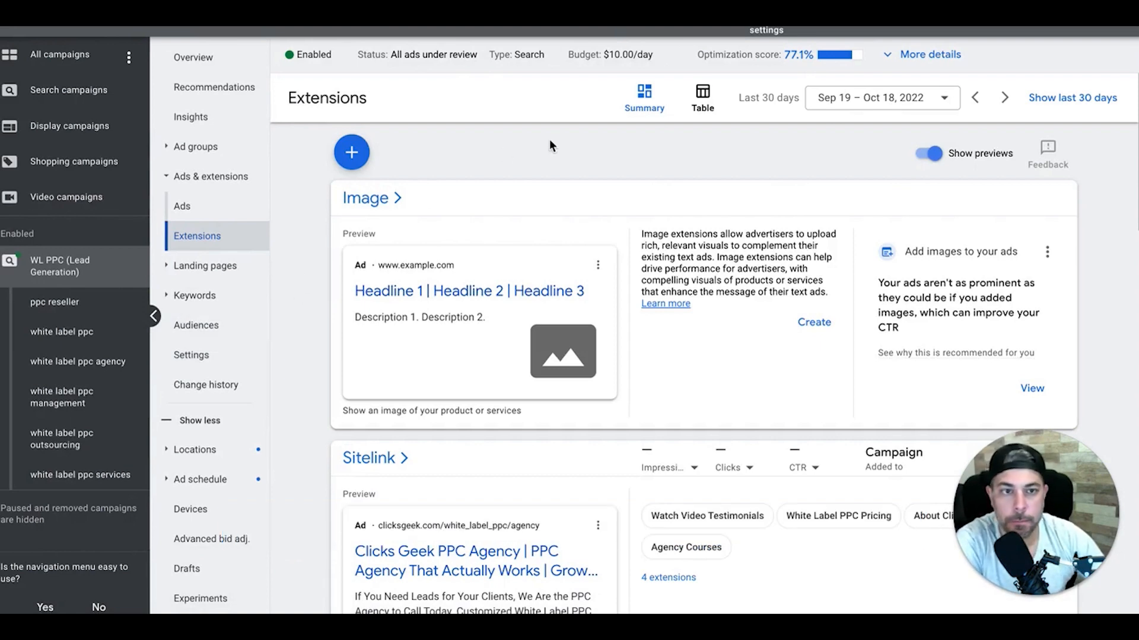
# Step: Start a new website conversion action from the account's conversions and scan the domain clicksgeek.com
pyautogui.click(768, 30)
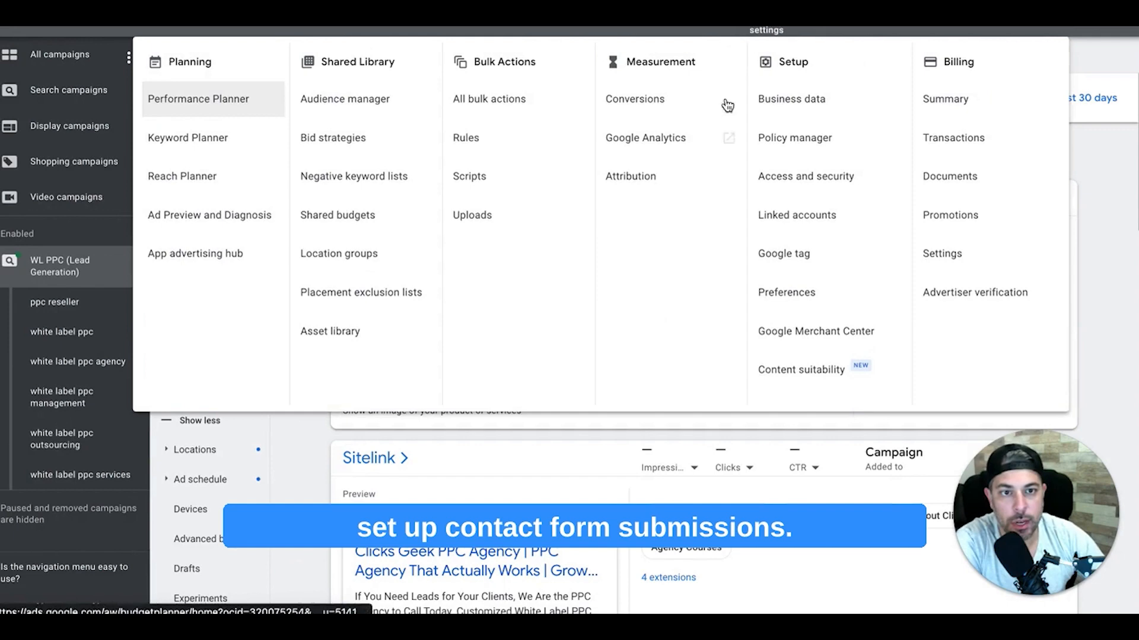
pyautogui.click(650, 111)
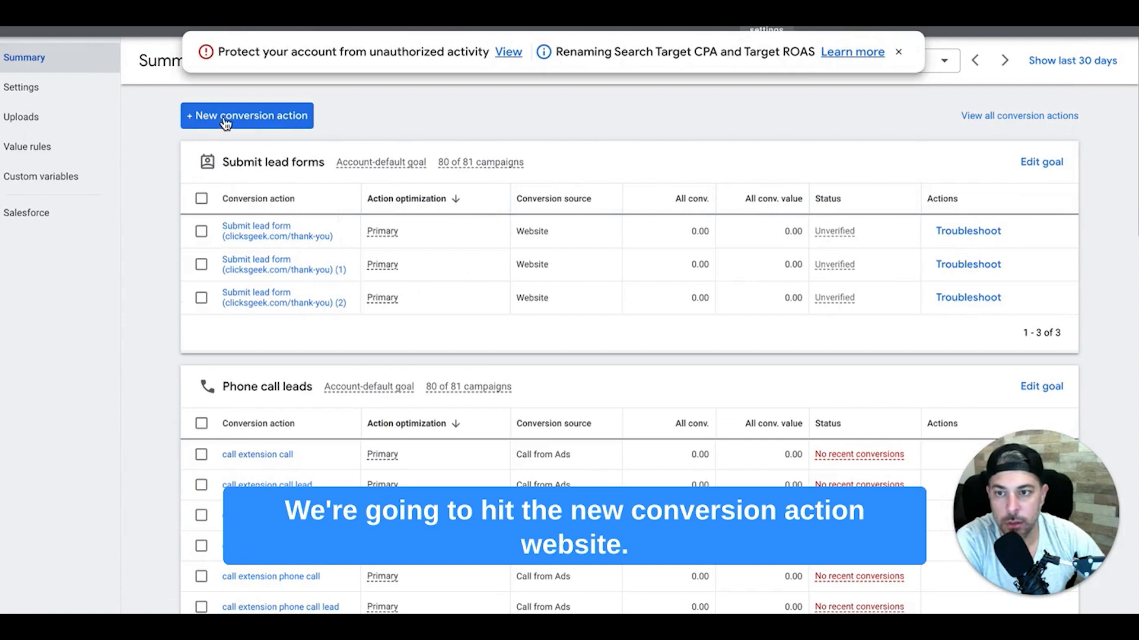
pyautogui.click(193, 116)
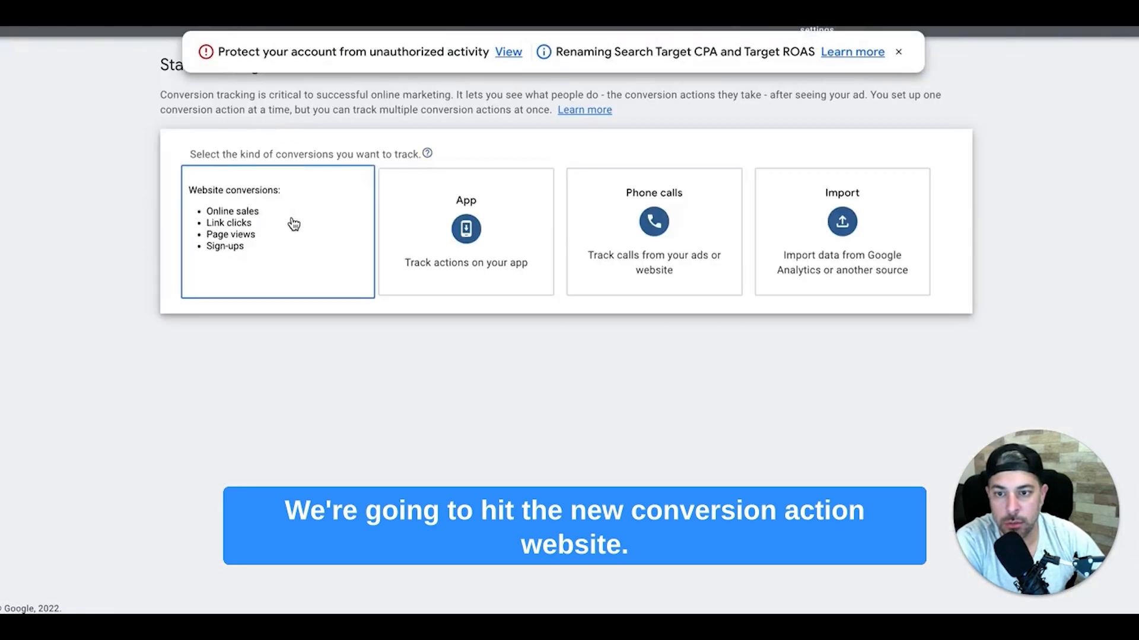
pyautogui.click(288, 222)
pyautogui.click(243, 263)
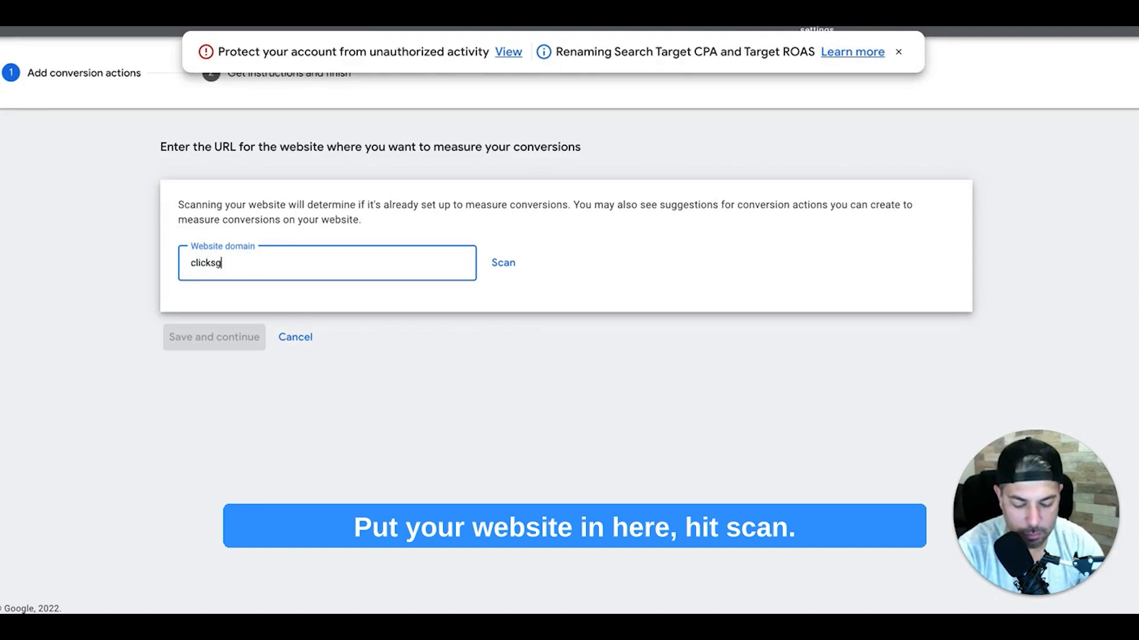
pyautogui.press('Return')
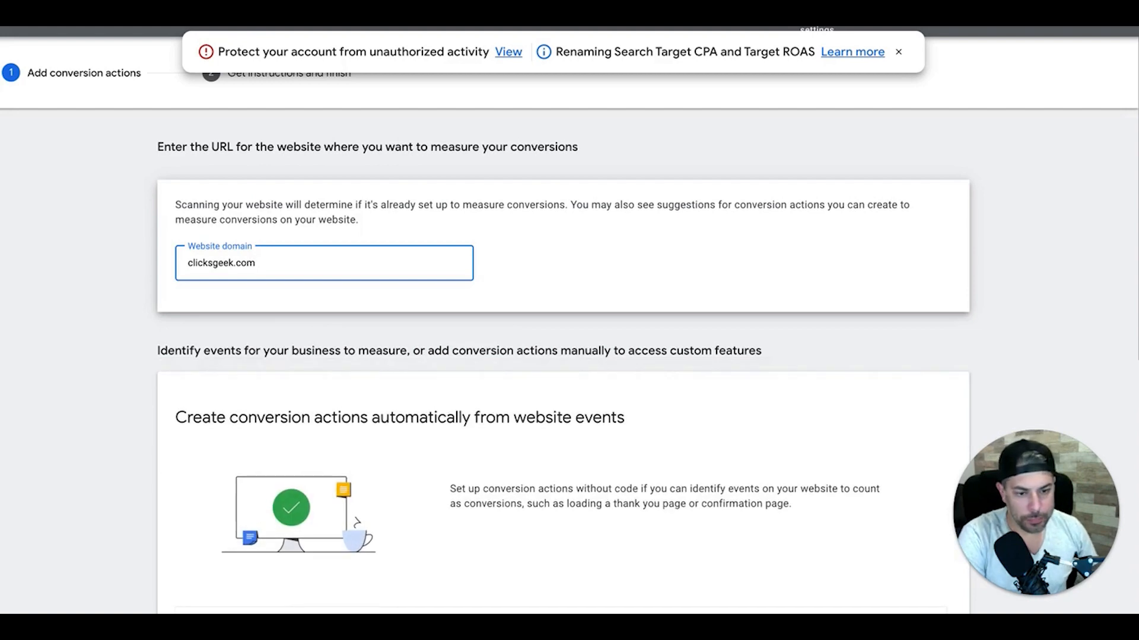
# Step: Add a page load event with the goal Submit lead form for URLs containing clicksgeek.com/thank-you
pyautogui.scroll(-5, 363, 321)
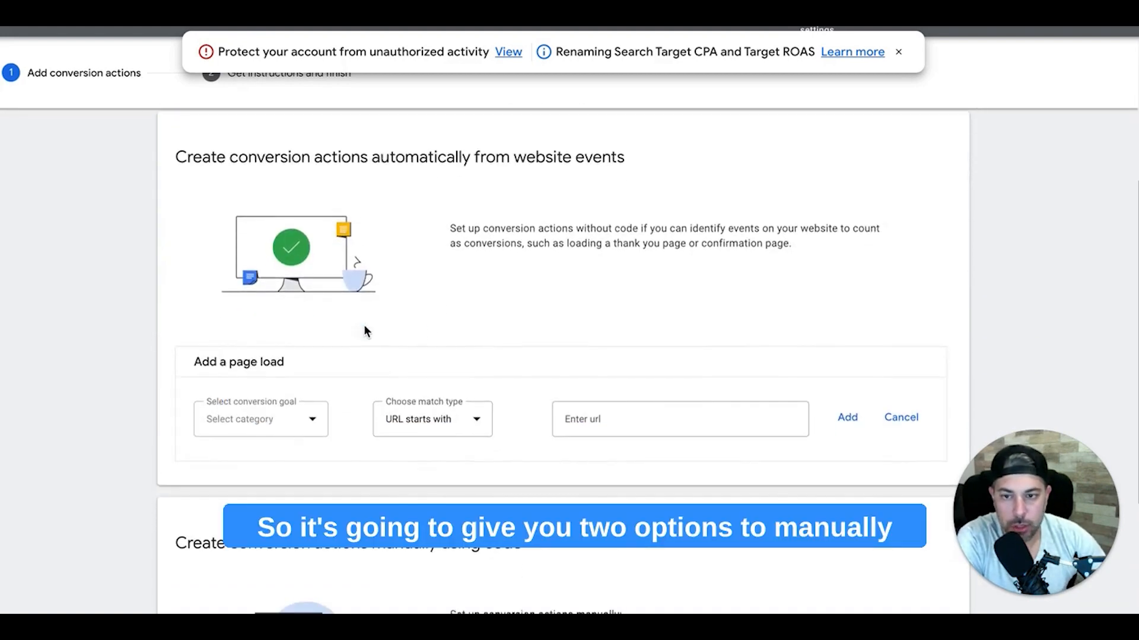
pyautogui.scroll(-3, 460, 332)
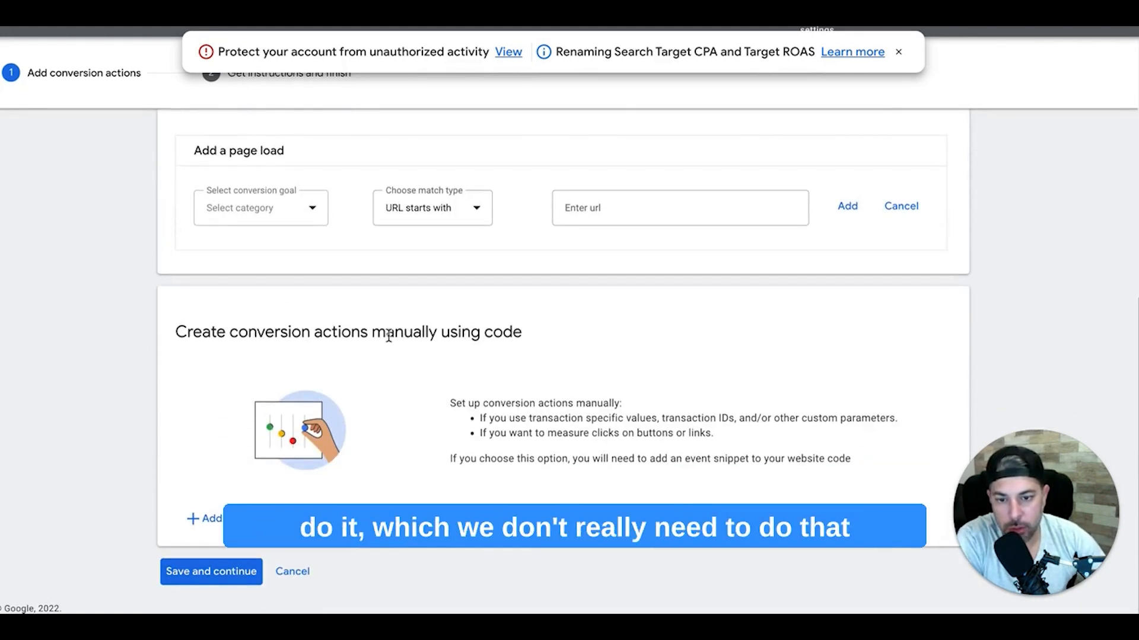
pyautogui.scroll(3, 387, 338)
pyautogui.scroll(1, 389, 336)
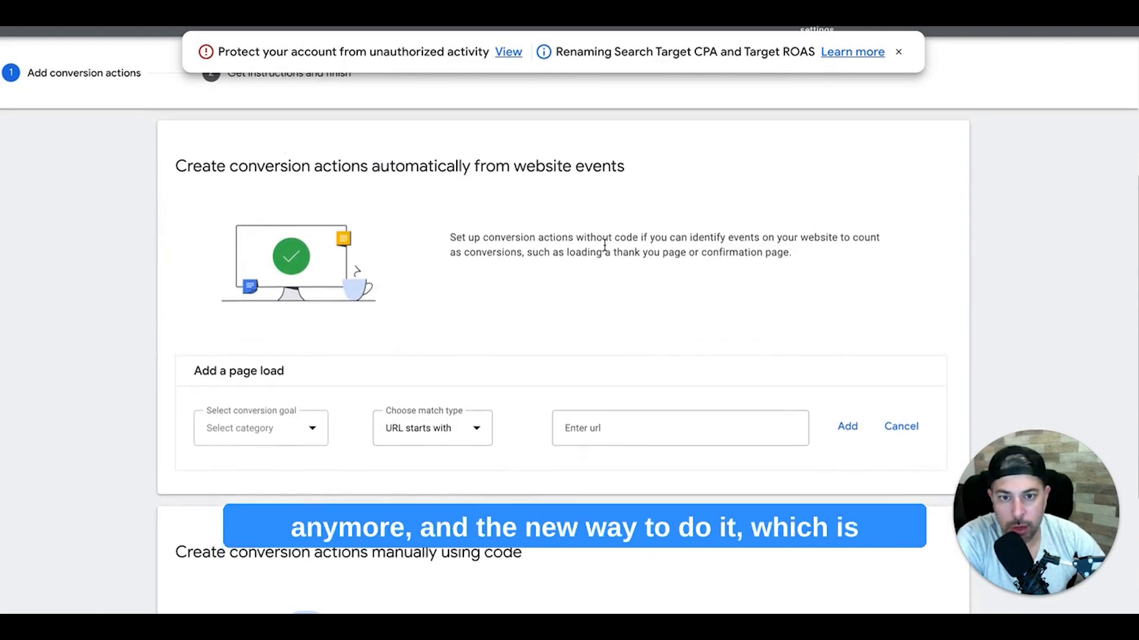
pyautogui.click(305, 430)
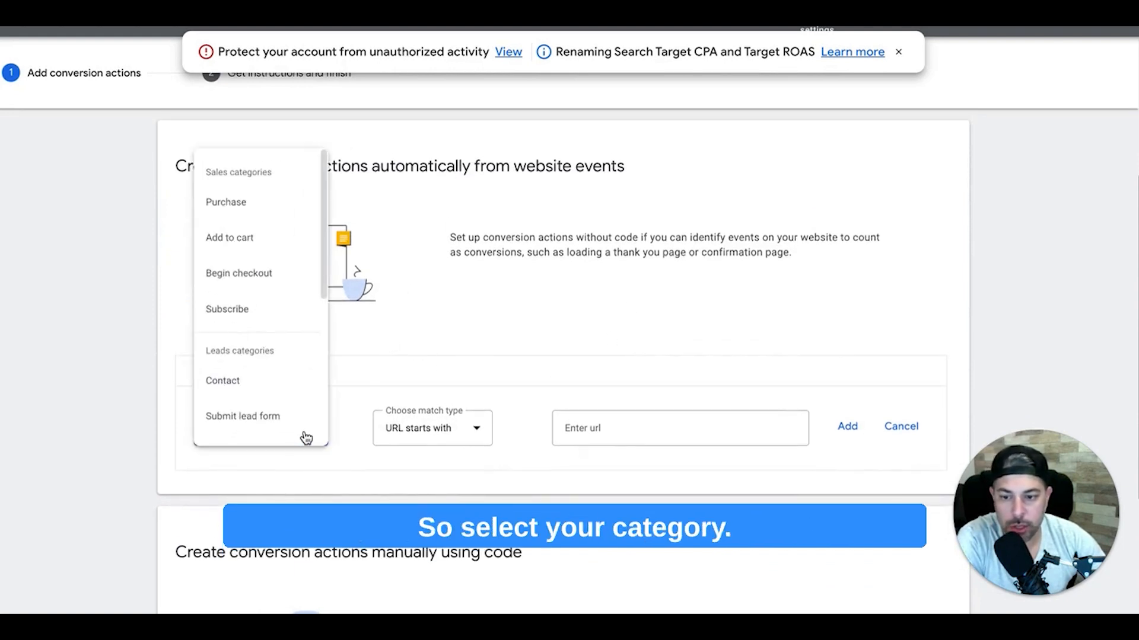
pyautogui.click(247, 419)
pyautogui.click(434, 434)
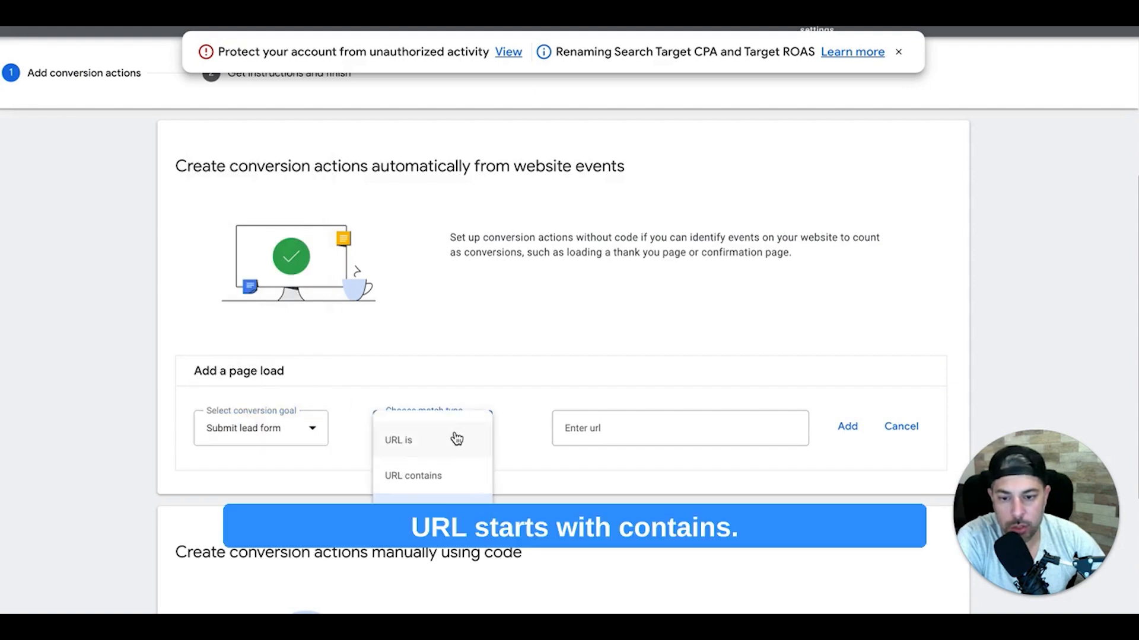
pyautogui.click(435, 478)
pyautogui.click(582, 426)
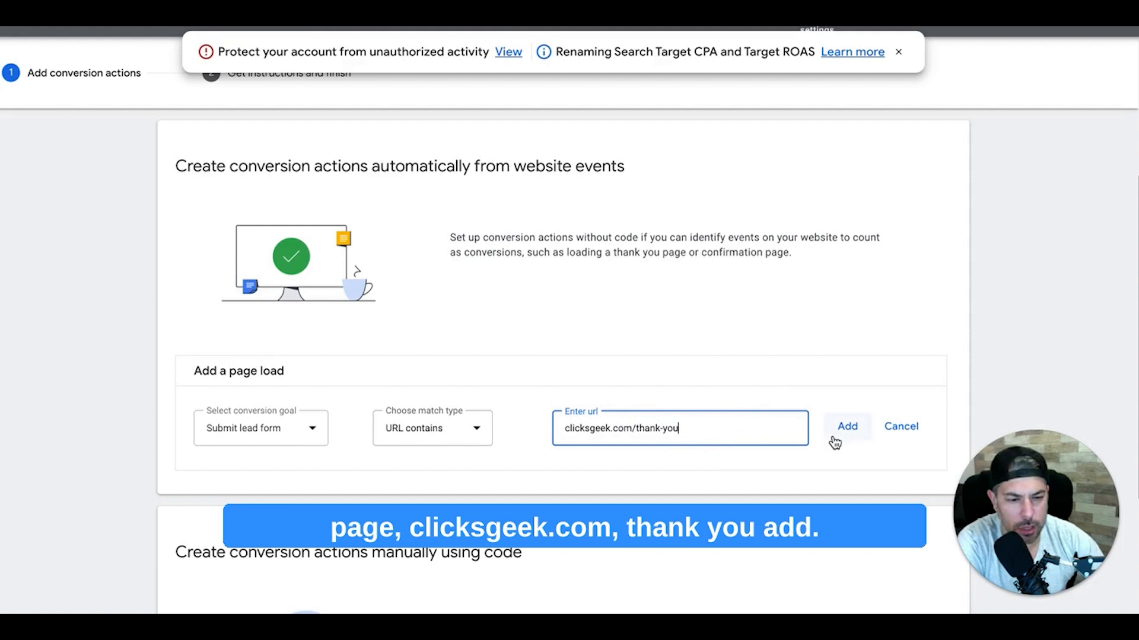
pyautogui.click(848, 428)
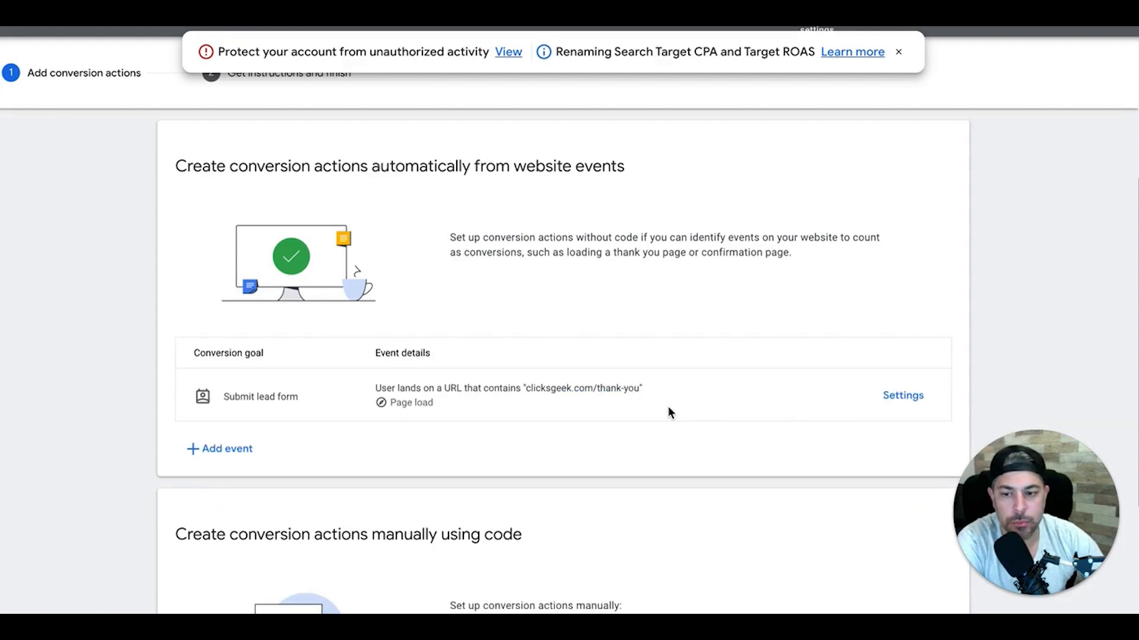
# Step: Save the lead form conversion action, select the Google tag code in its HTML instructions, and finish the setup
pyautogui.scroll(-4, 668, 411)
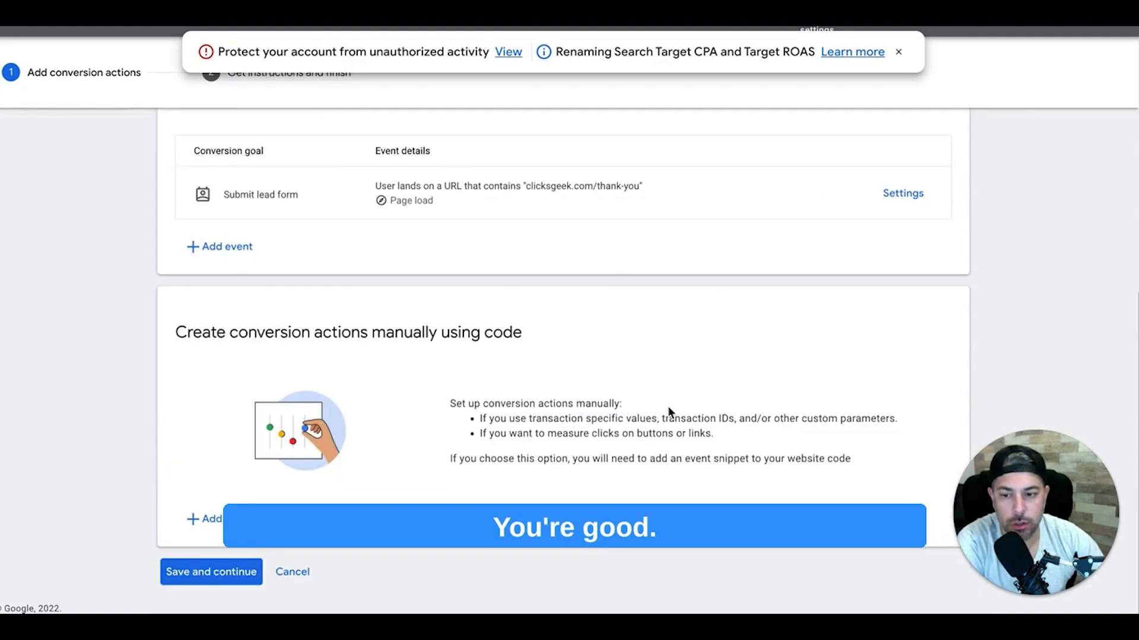
pyautogui.click(201, 576)
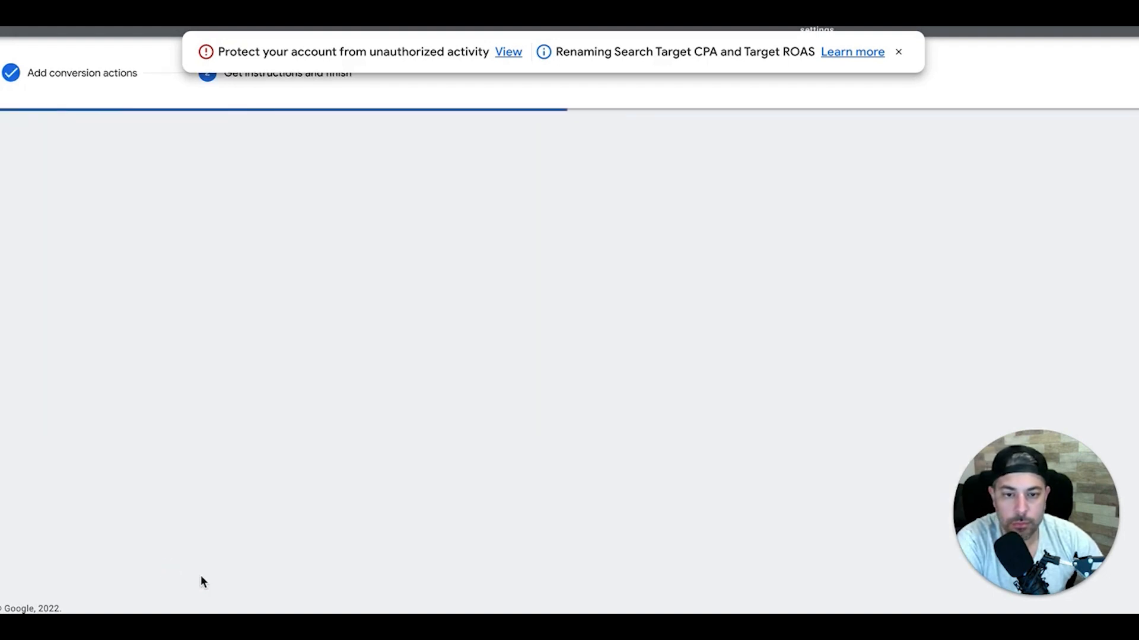
pyautogui.scroll(-3, 492, 325)
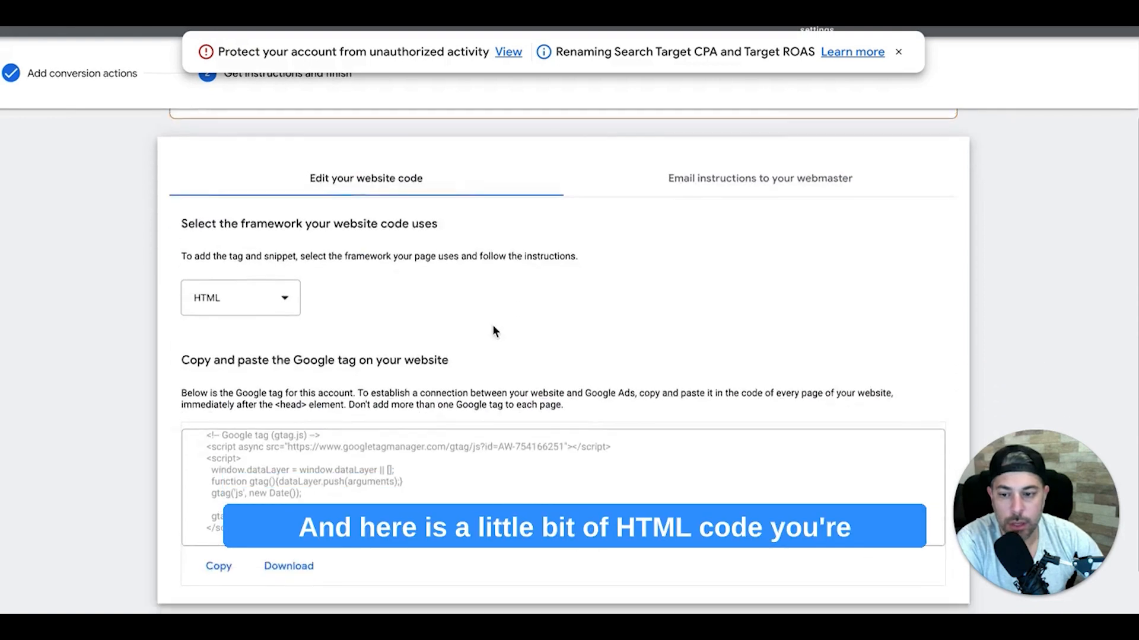
pyautogui.click(295, 393)
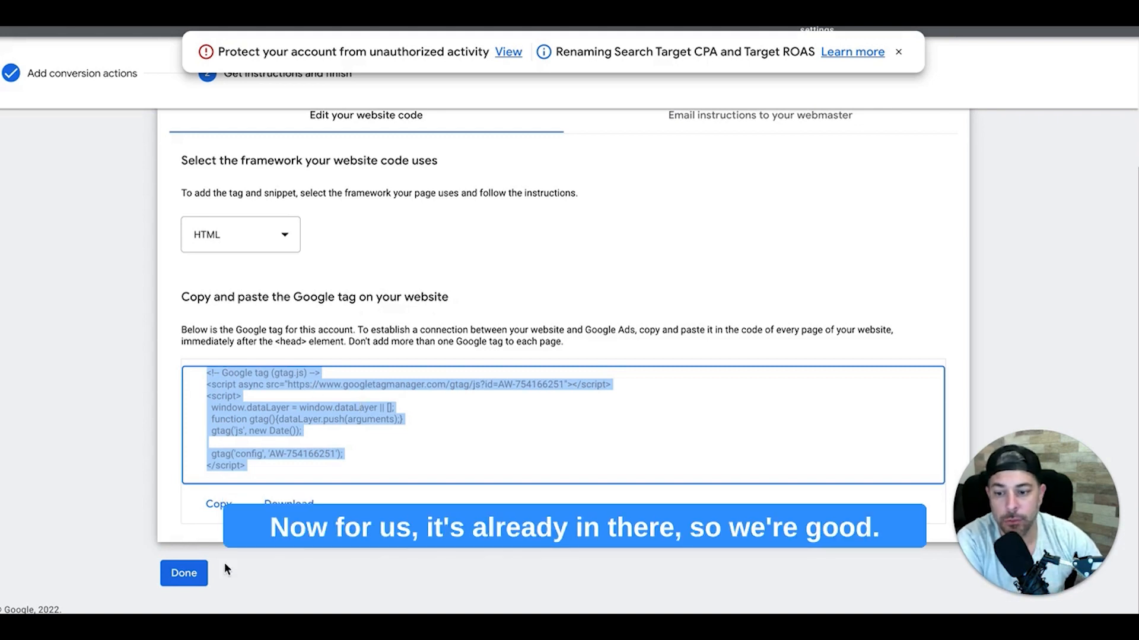
pyautogui.click(183, 574)
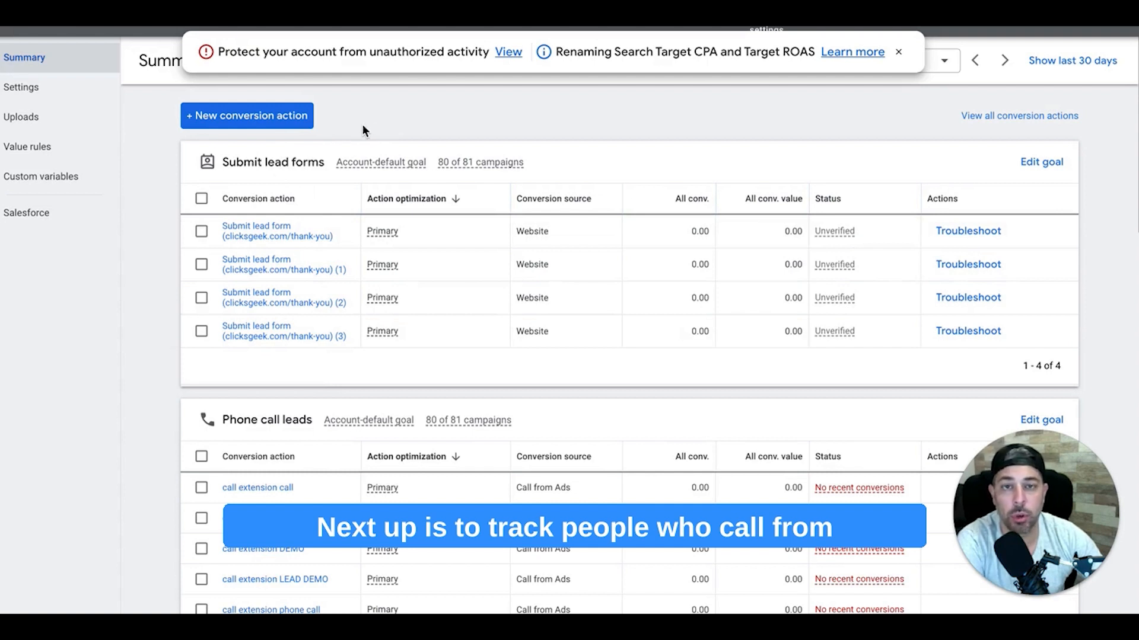
# Step: Start a new phone call conversion action that tracks calls to a phone number on the website
pyautogui.click(250, 119)
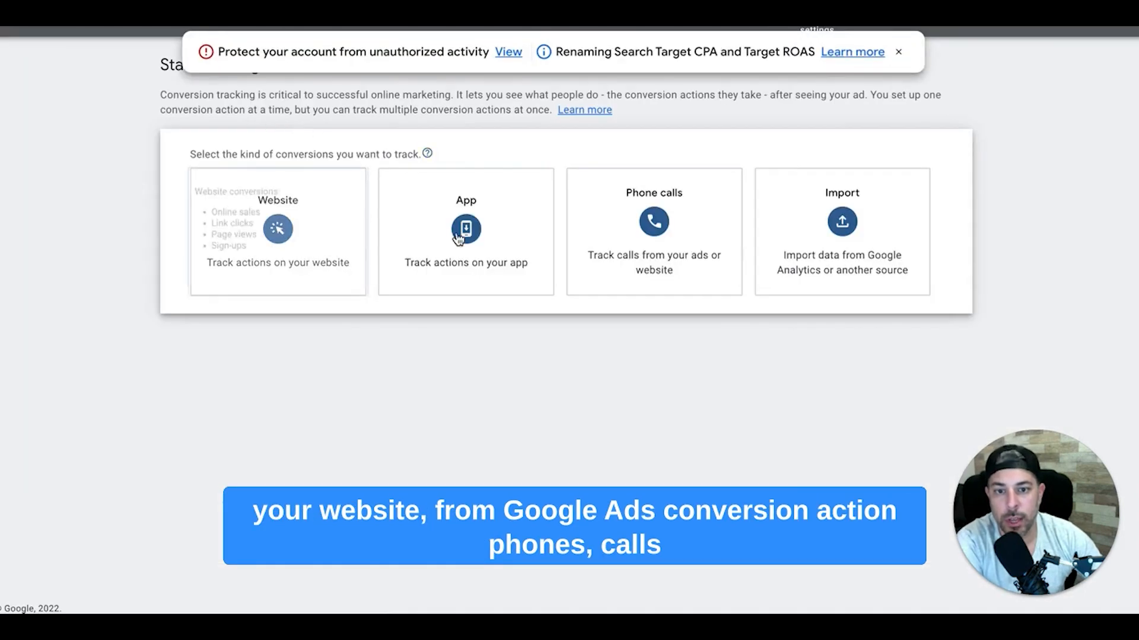
pyautogui.click(604, 224)
pyautogui.click(228, 415)
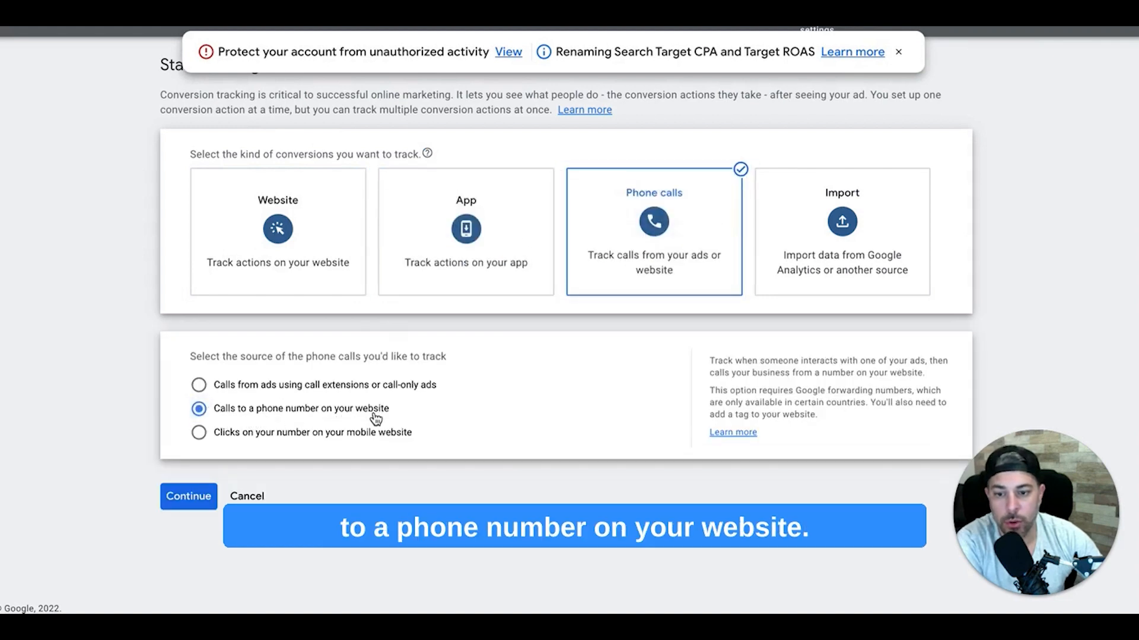
pyautogui.click(202, 505)
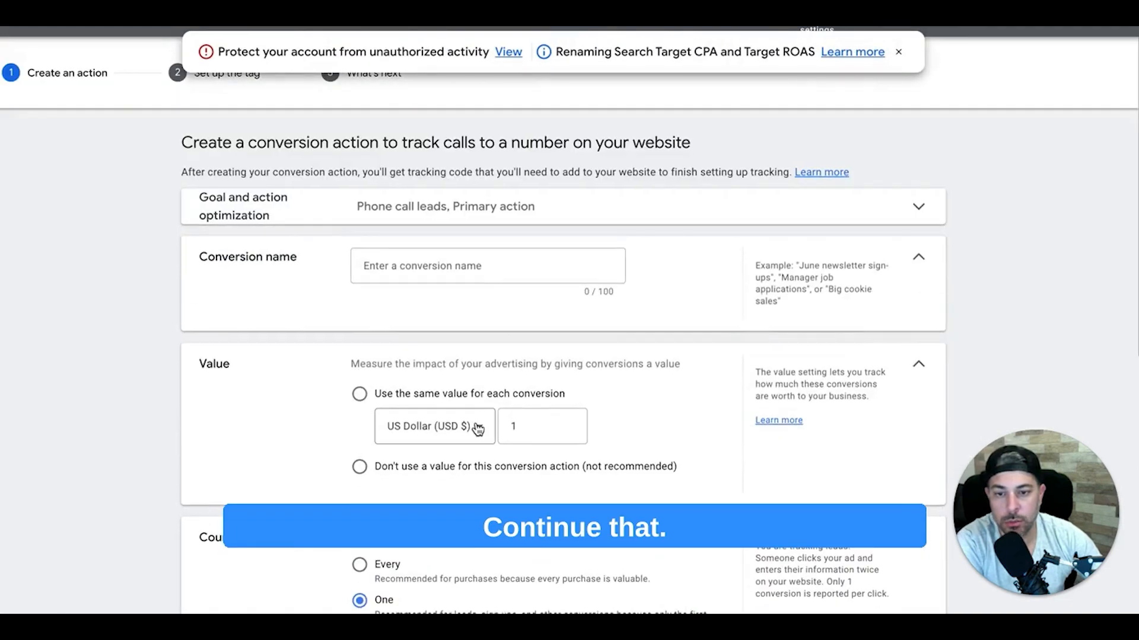
# Step: Name the conversion action "Calls From Website WL CAMPAIGN" and choose not to use a value for it
pyautogui.click(425, 267)
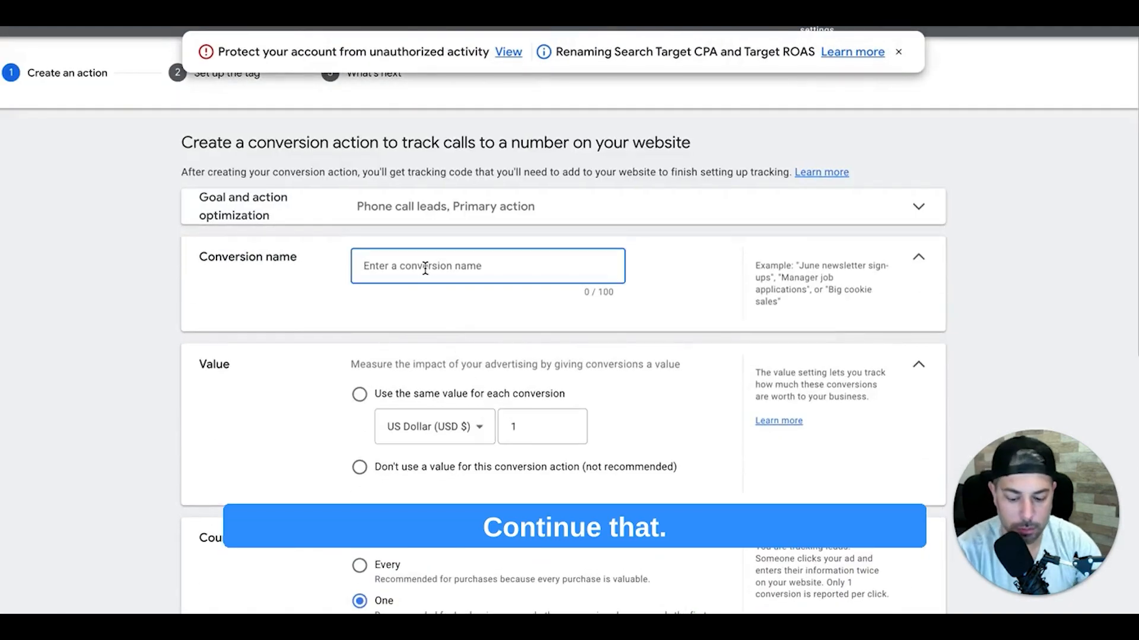
pyautogui.write('Calls From Website')
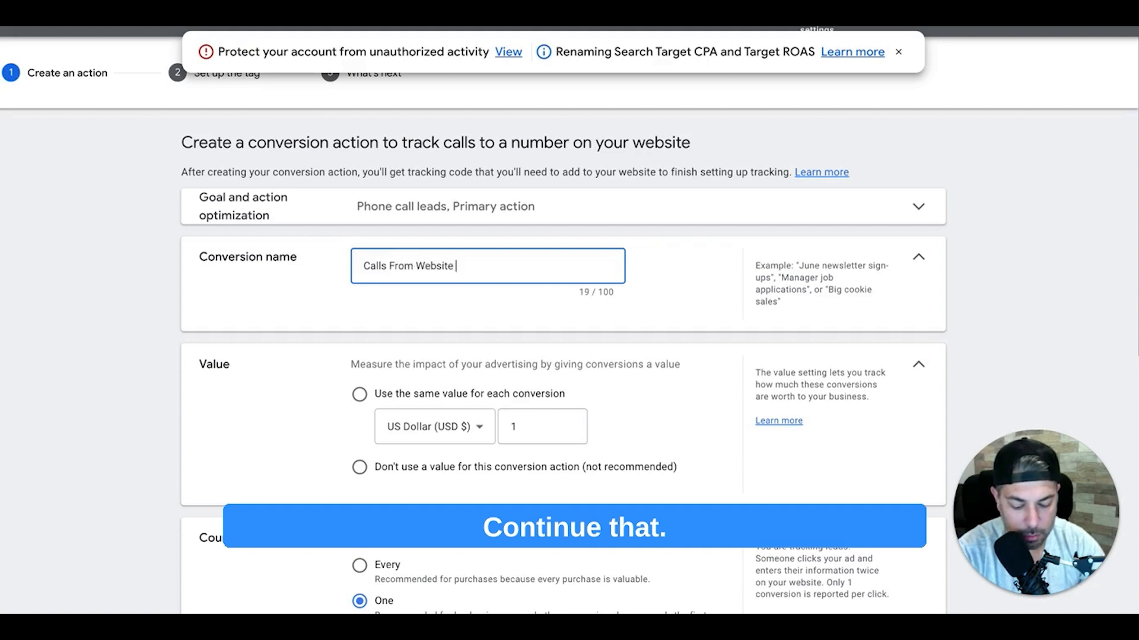
pyautogui.write(' WL CAMPAIGN')
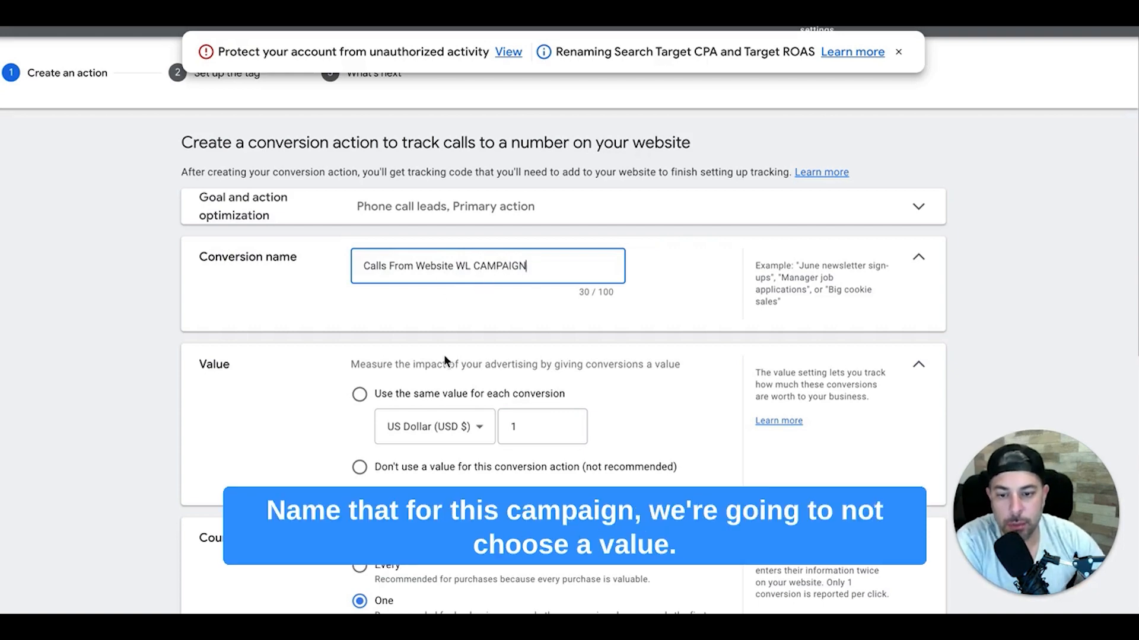
pyautogui.click(360, 467)
# Step: Enter the business phone number as both the destination number and the display number, keeping United States as the country
pyautogui.scroll(-1, 310, 390)
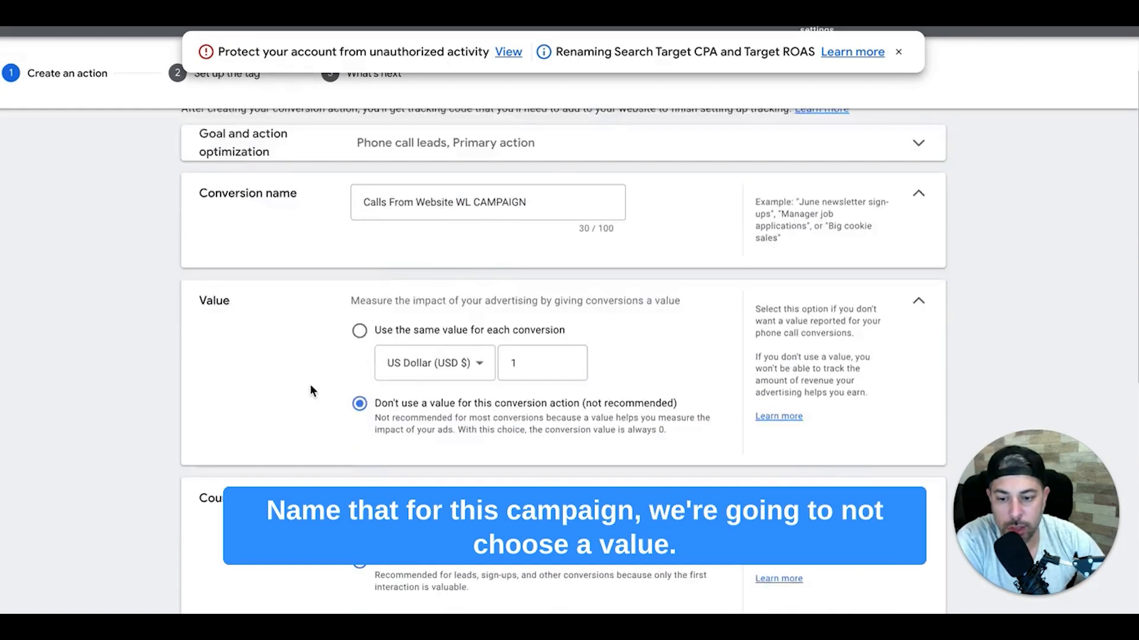
pyautogui.scroll(-2, 314, 388)
pyautogui.scroll(-3, 295, 426)
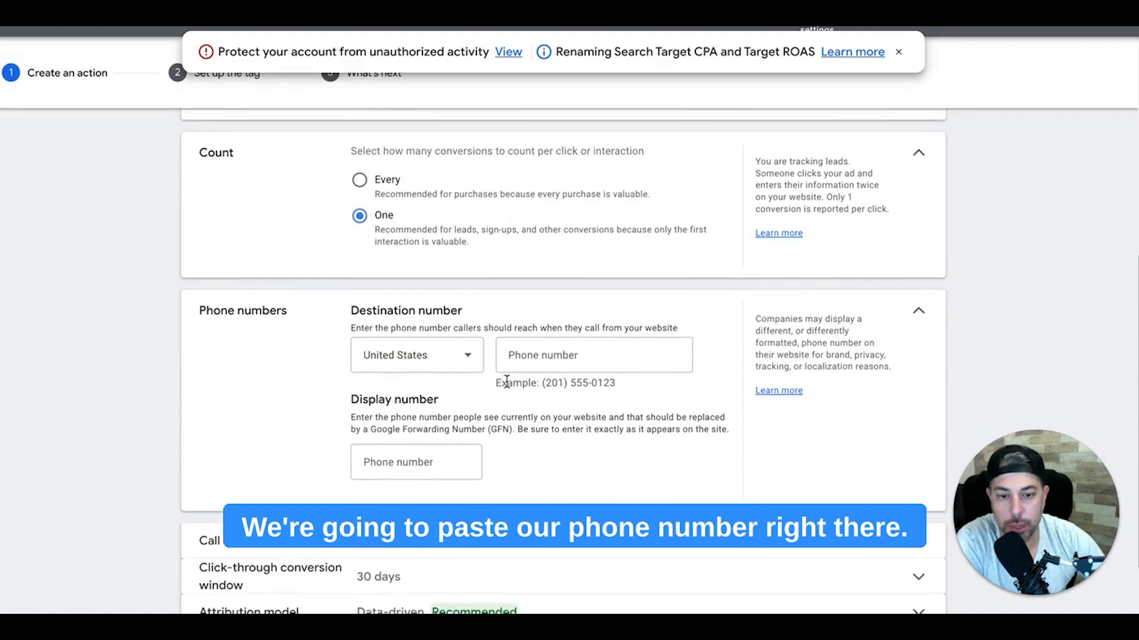
pyautogui.click(536, 354)
pyautogui.hotkey('ctrl', 'v')
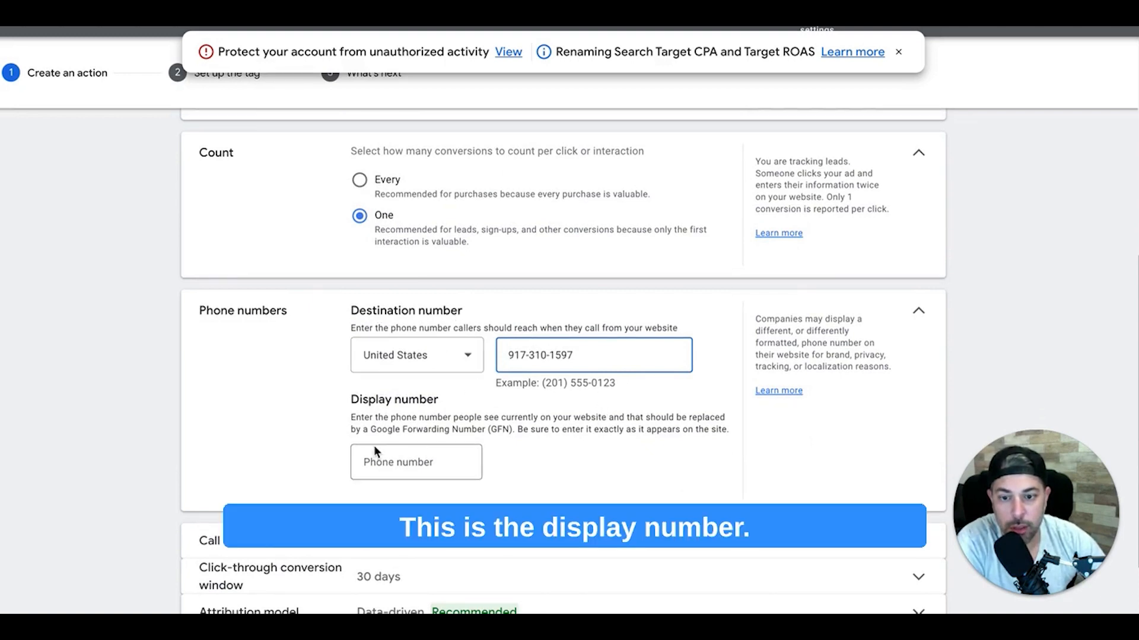
pyautogui.click(396, 466)
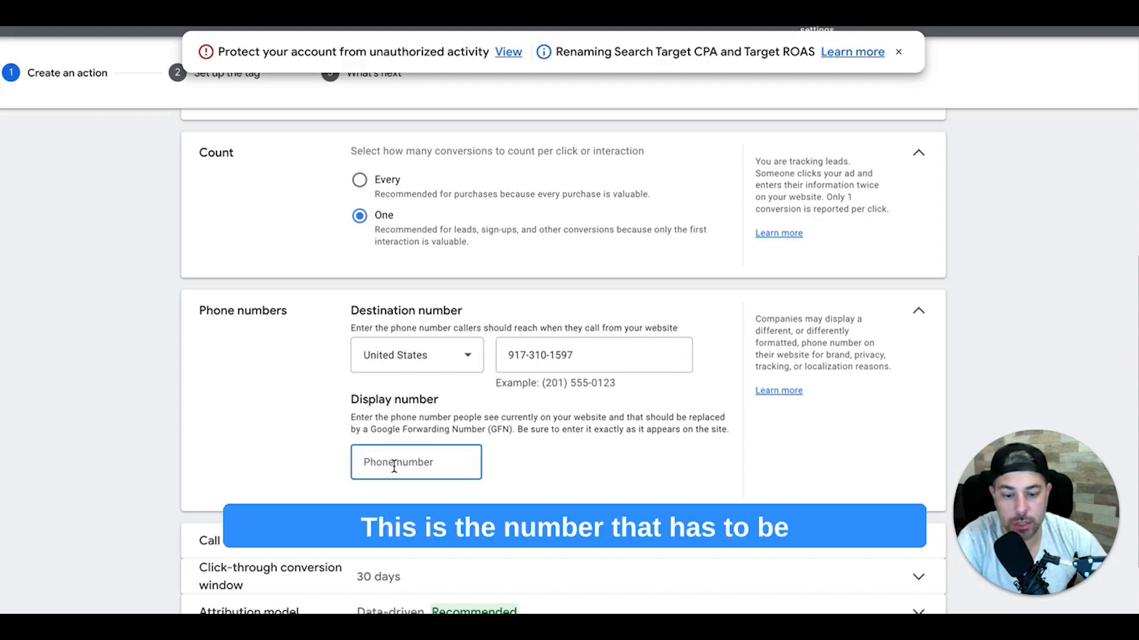
pyautogui.hotkey('ctrl', 'v')
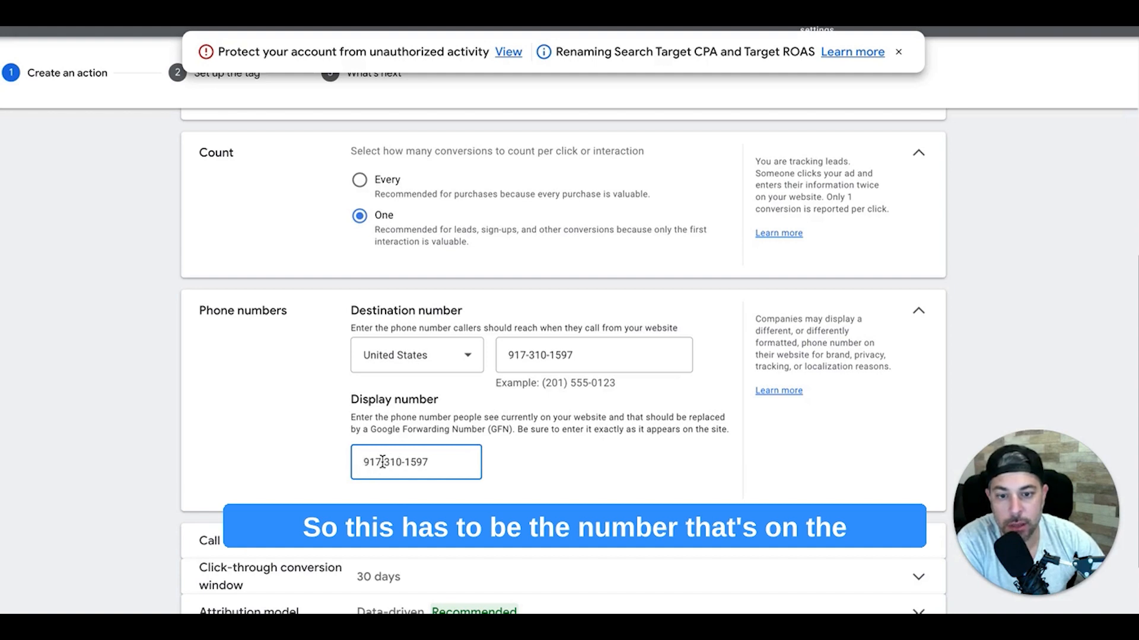
pyautogui.moveTo(448, 462); pyautogui.dragTo(351, 463)
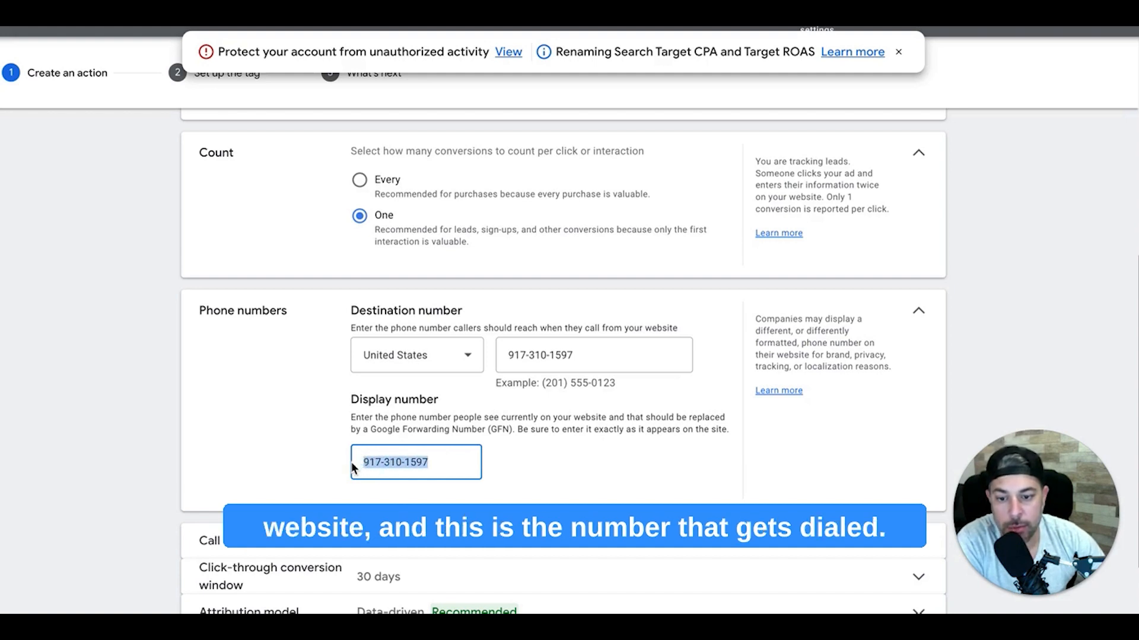
pyautogui.click(557, 458)
pyautogui.tripleClick(541, 356)
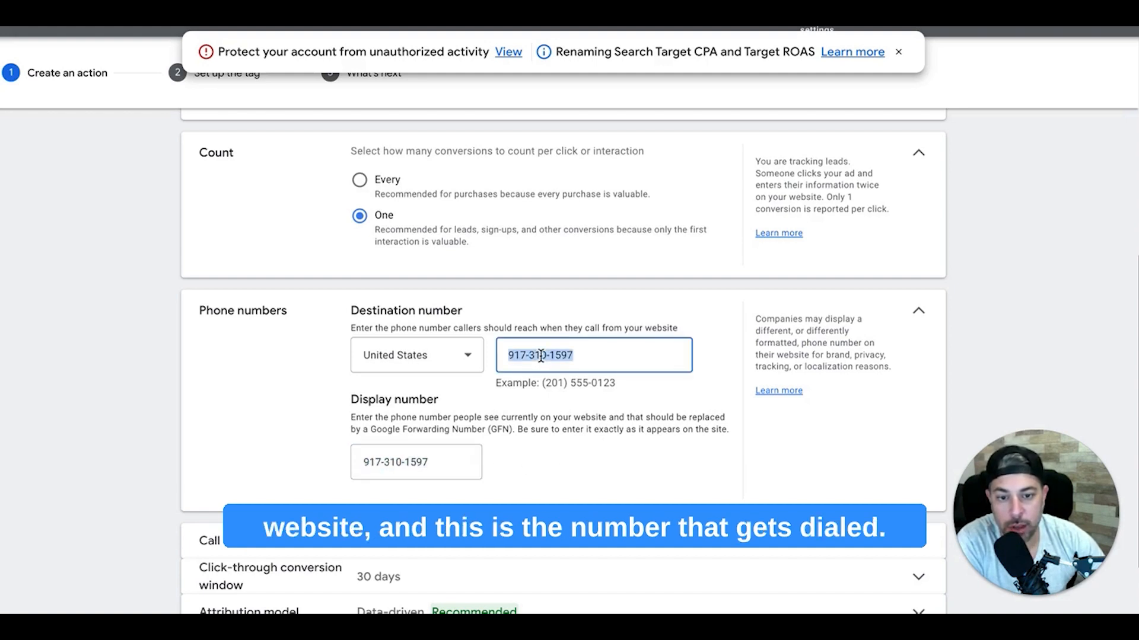
pyautogui.click(534, 430)
# Step: Set the minimum call length for website calls to 1 second and create the conversion action
pyautogui.scroll(-2, 528, 445)
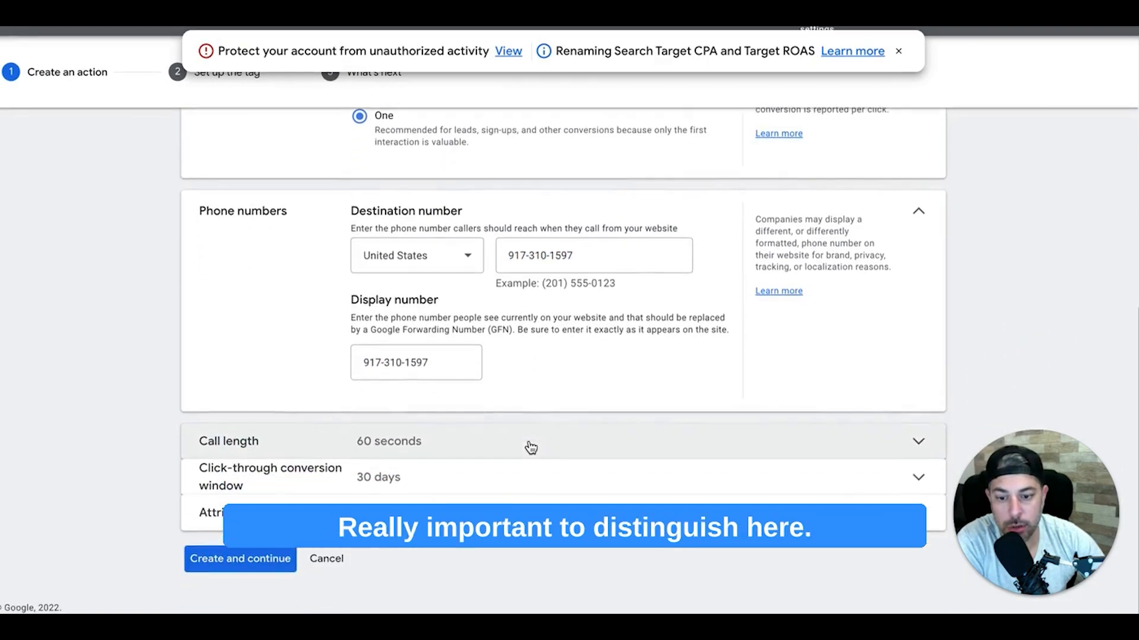
pyautogui.click(403, 446)
pyautogui.moveTo(381, 478); pyautogui.dragTo(341, 475)
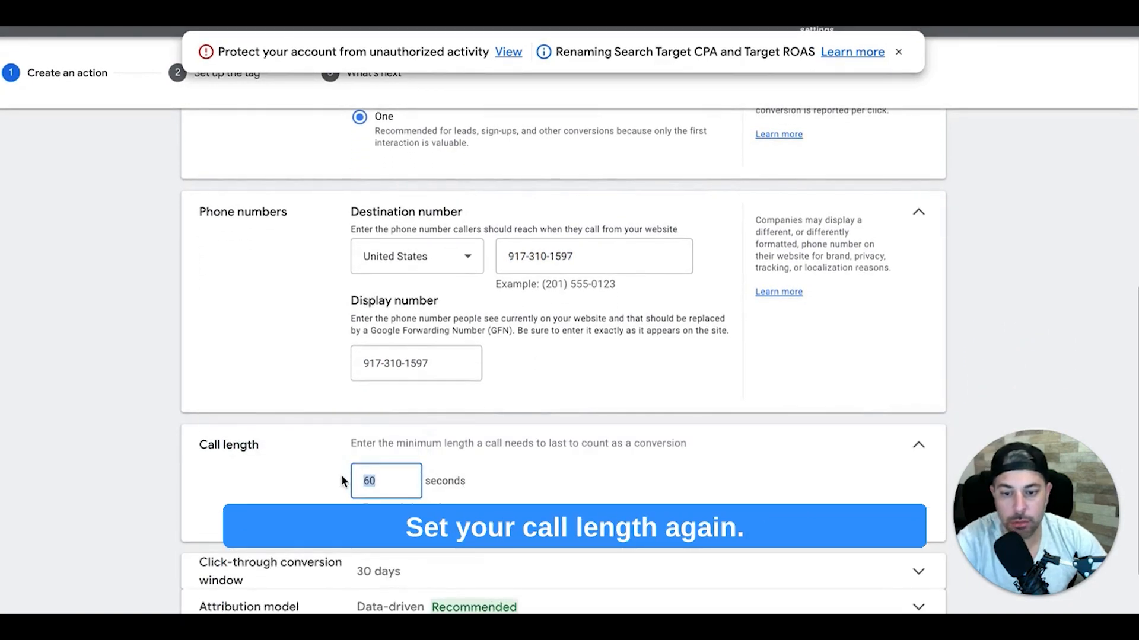
pyautogui.write('1')
pyautogui.click(117, 447)
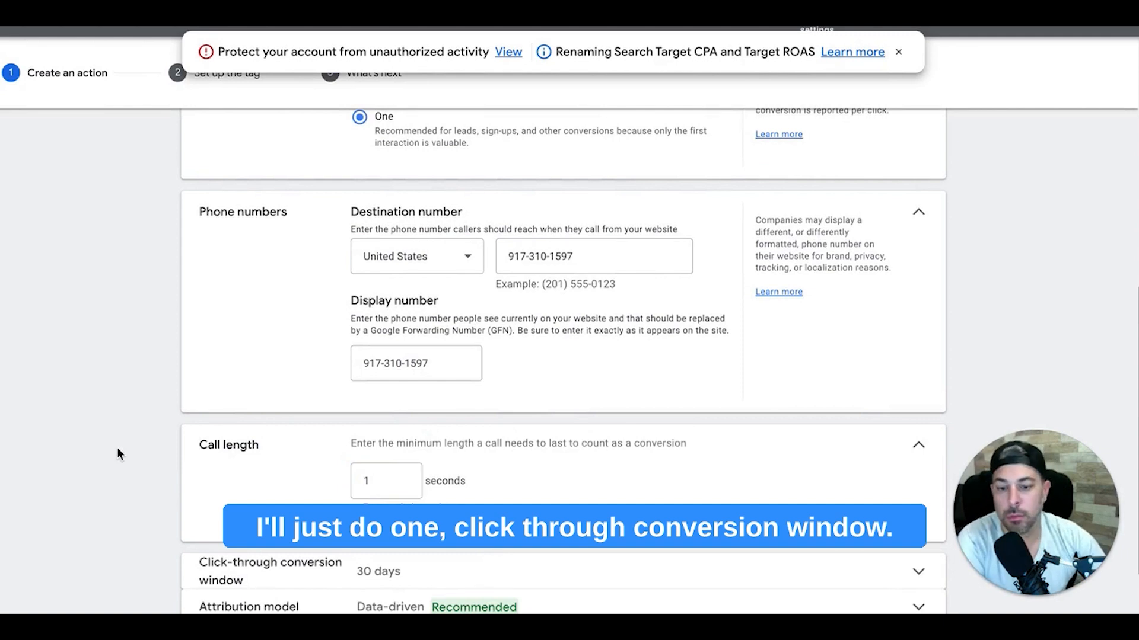
pyautogui.scroll(-2, 116, 448)
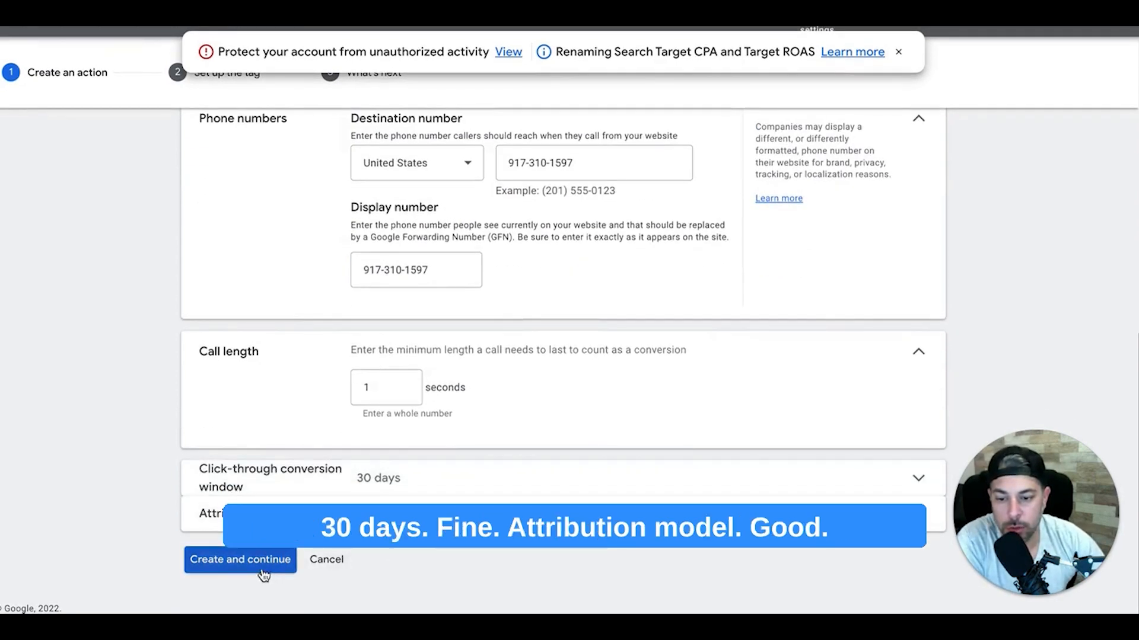
pyautogui.click(251, 557)
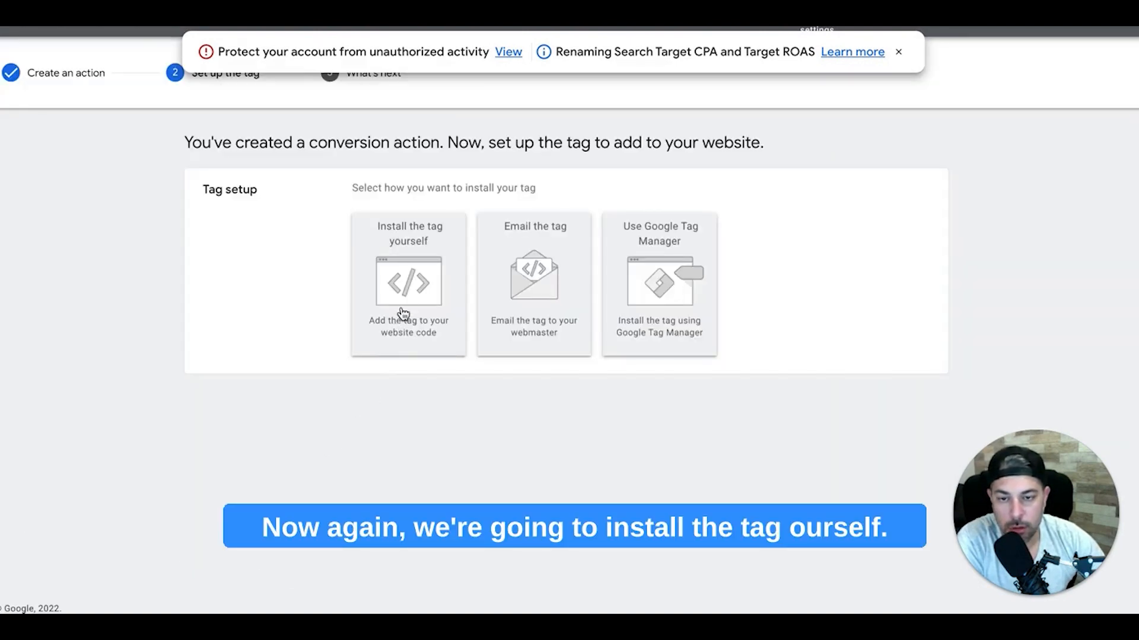
# Step: Choose to install the tag yourself and compare the Google tag installation options with their snippets
pyautogui.click(410, 287)
pyautogui.scroll(-5, 301, 341)
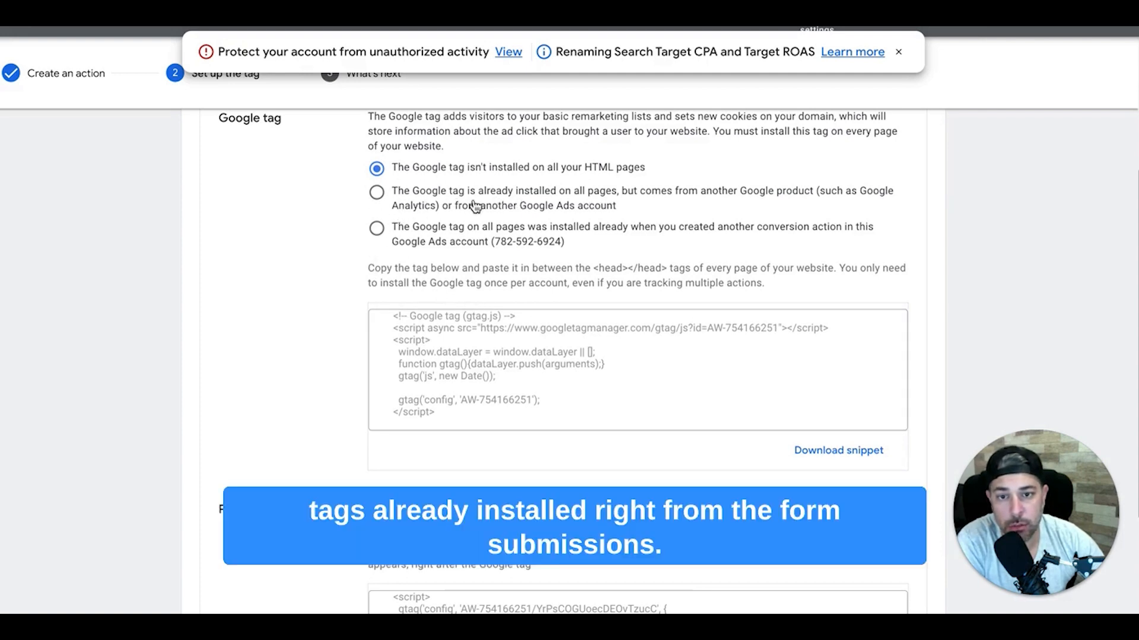
pyautogui.click(378, 194)
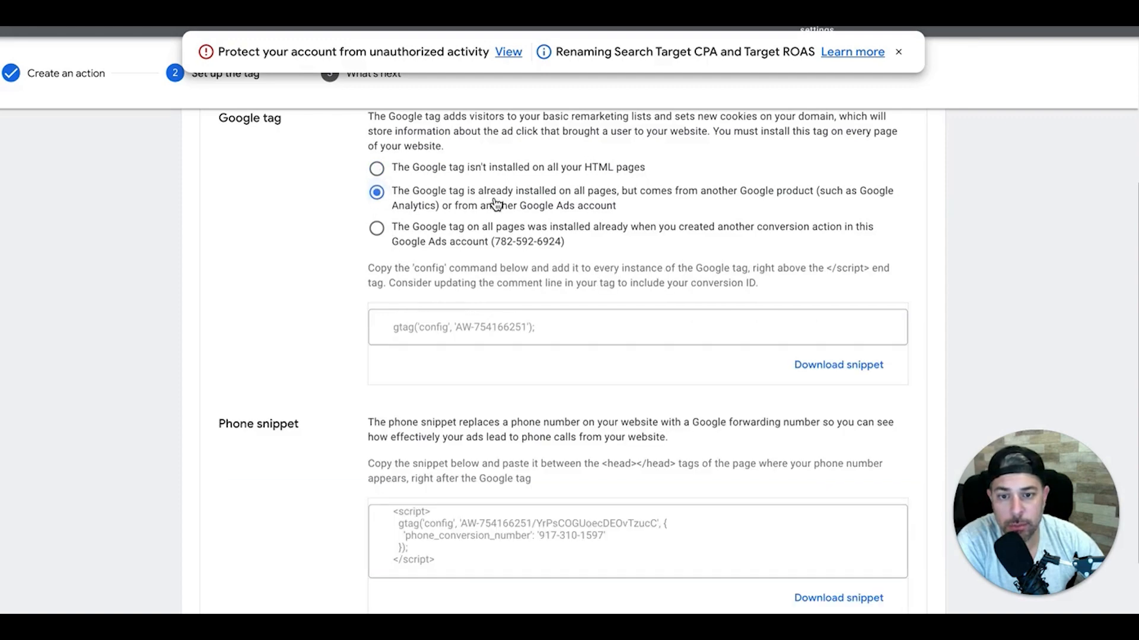
pyautogui.scroll(-1, 332, 336)
pyautogui.scroll(-1, 331, 331)
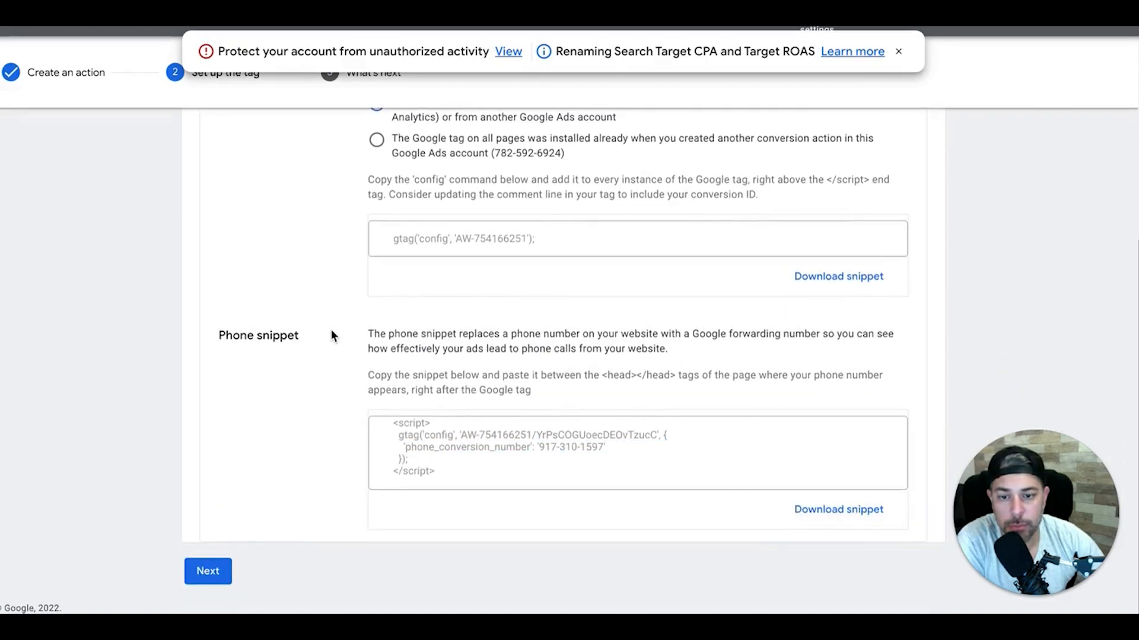
pyautogui.scroll(3, 330, 320)
pyautogui.click(377, 229)
pyautogui.scroll(-4, 511, 270)
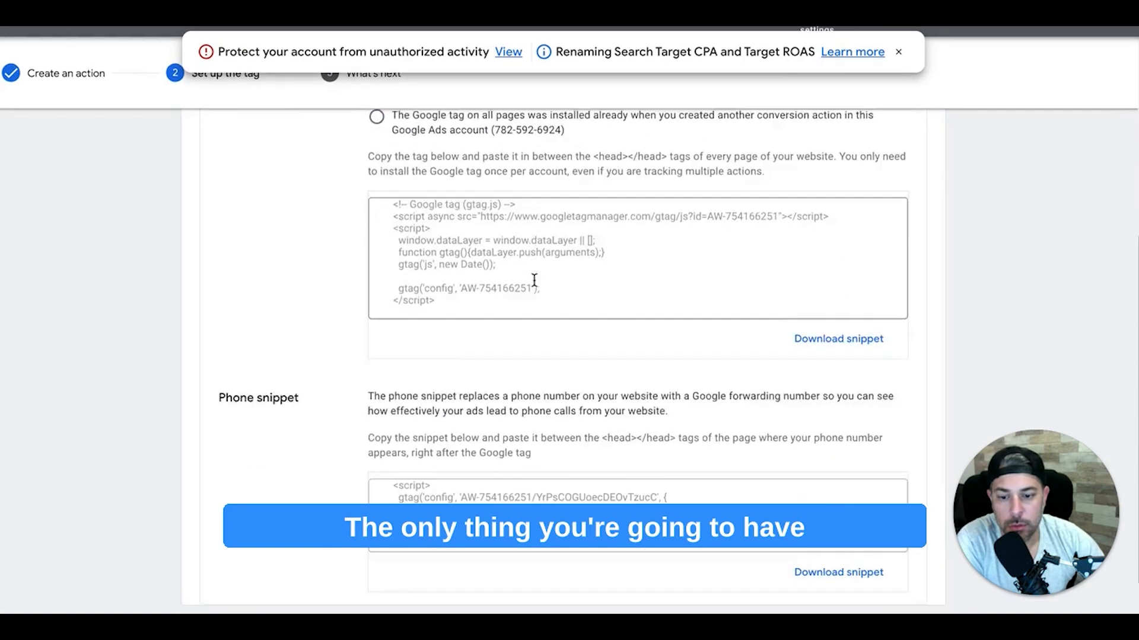
# Step: Select the phone snippet code, finish the tag setup, continue to the conversions summary and dismiss the notification banner
pyautogui.click(427, 442)
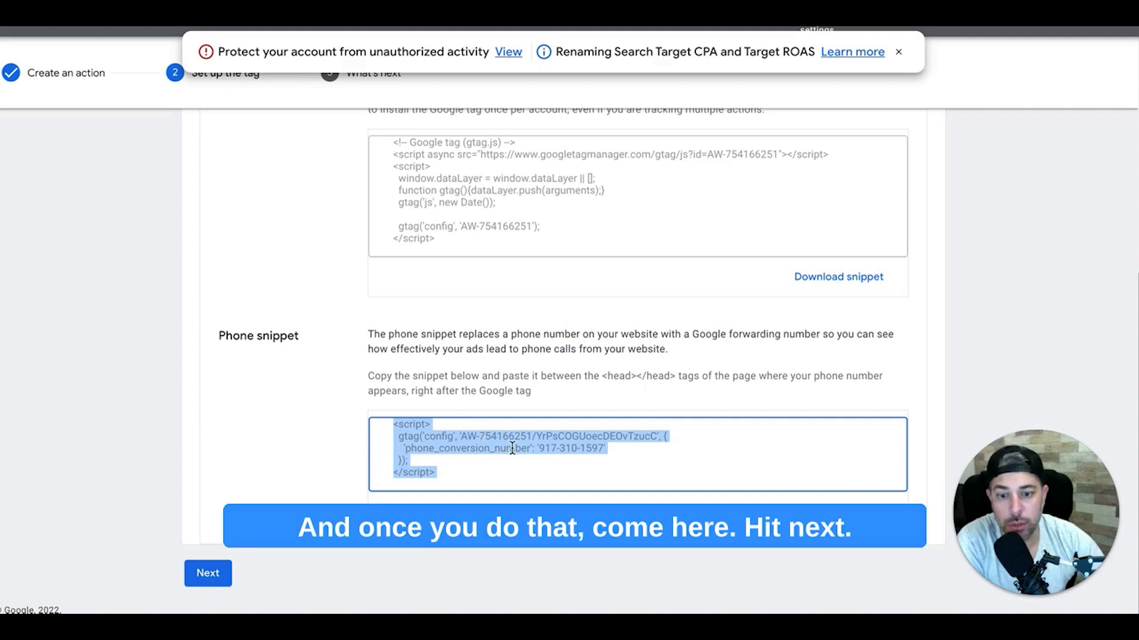
pyautogui.click(207, 573)
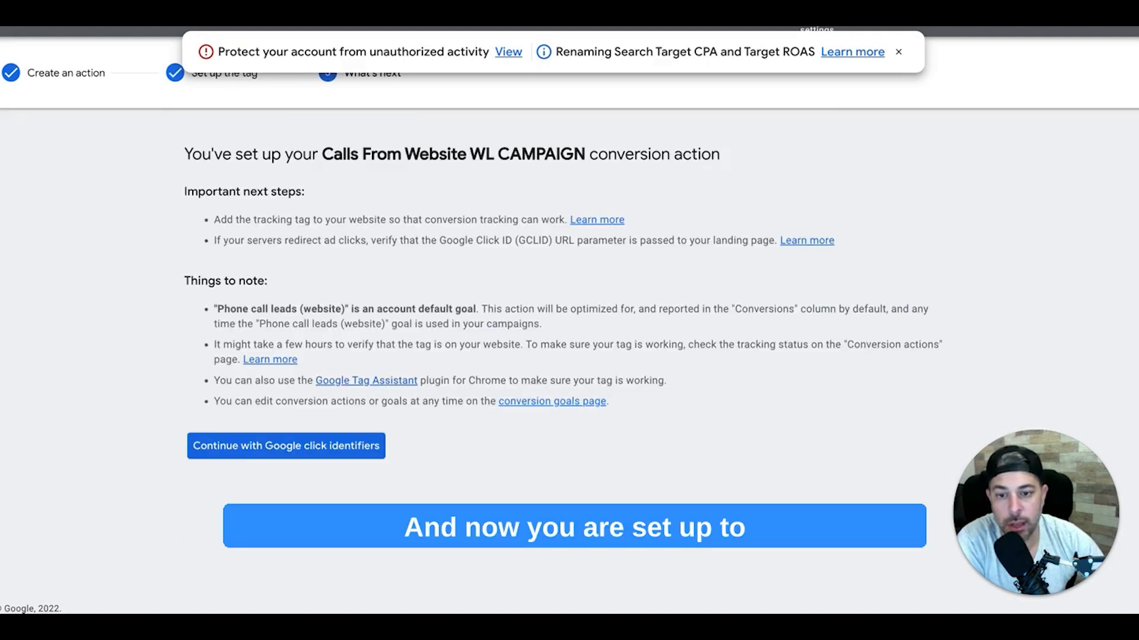
pyautogui.click(290, 446)
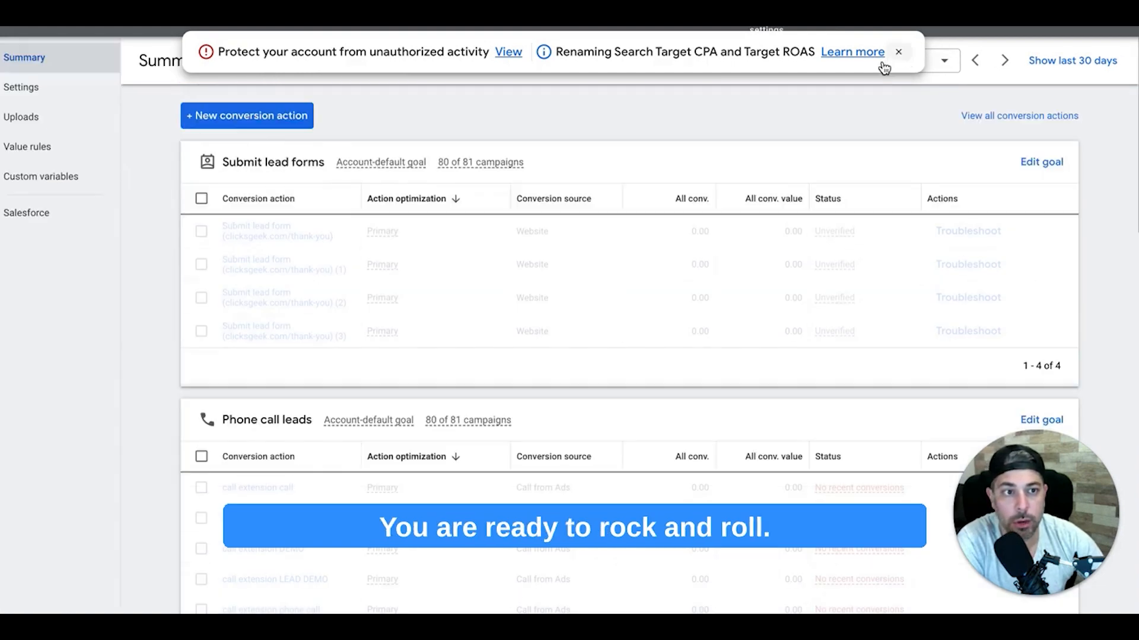
pyautogui.click(898, 52)
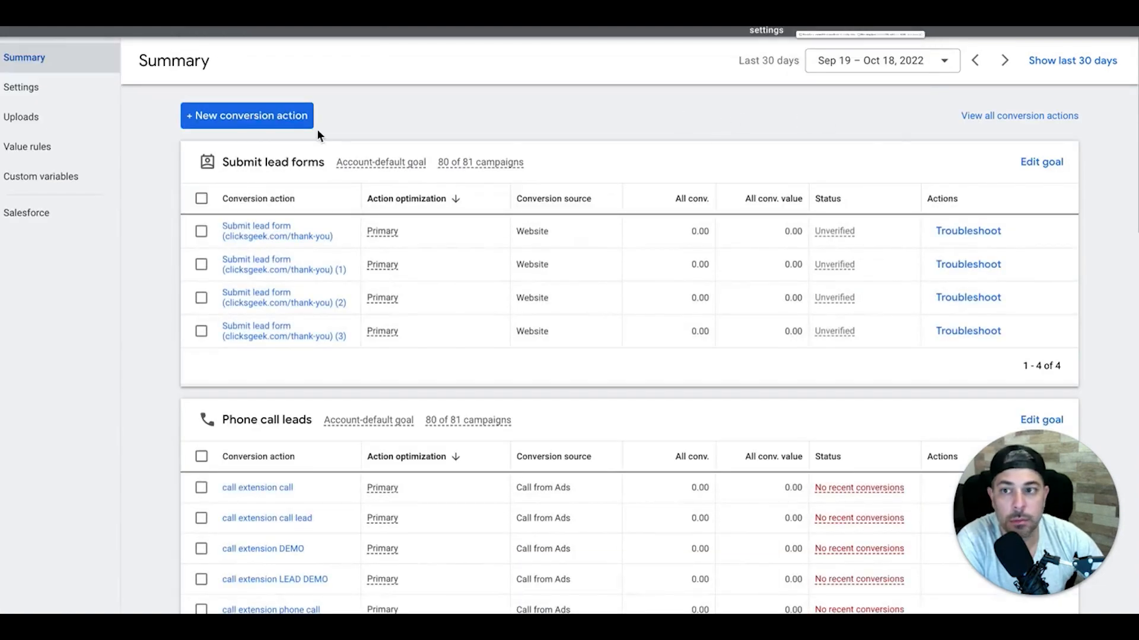
# Step: Open the WL PPC (Lead Generation) campaign and check the status of its ad groups
pyautogui.click(26, 24)
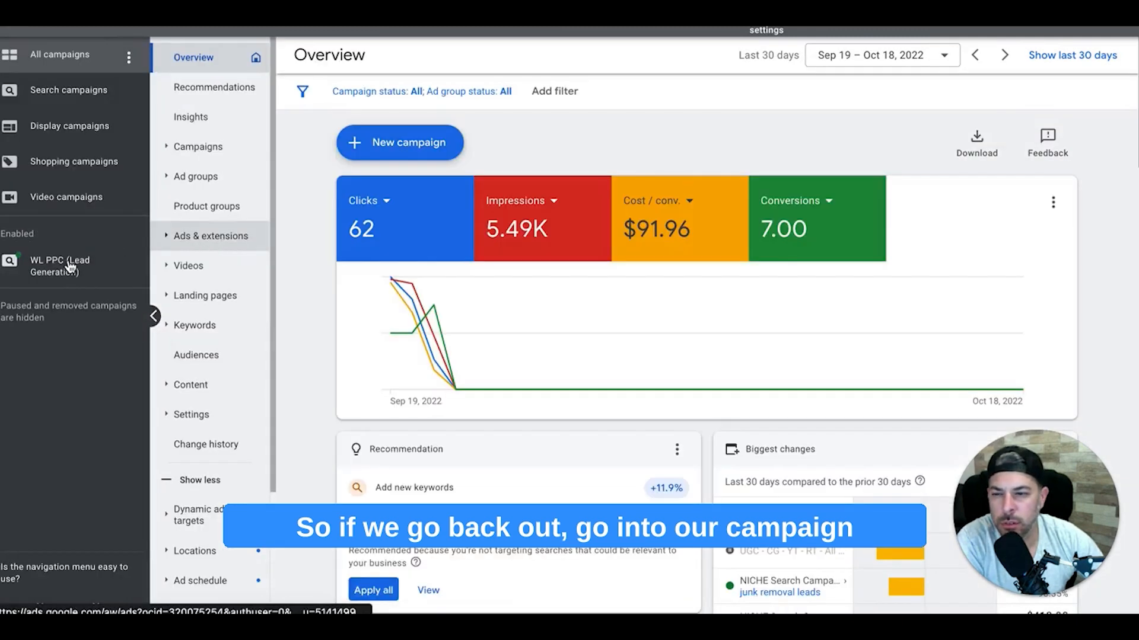
pyautogui.click(70, 267)
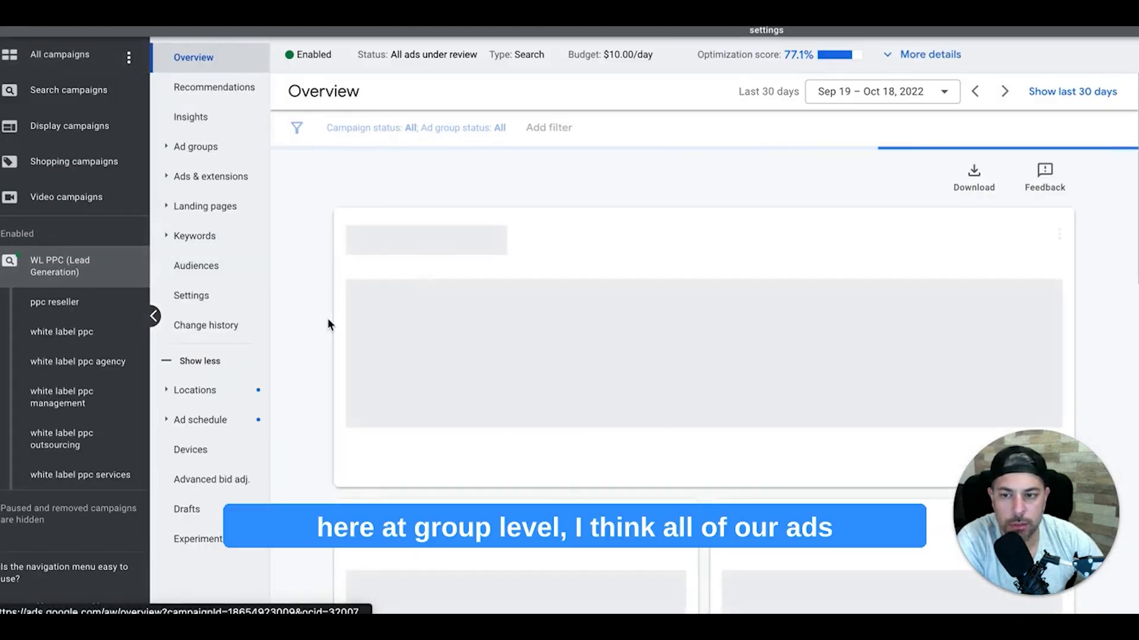
pyautogui.click(188, 148)
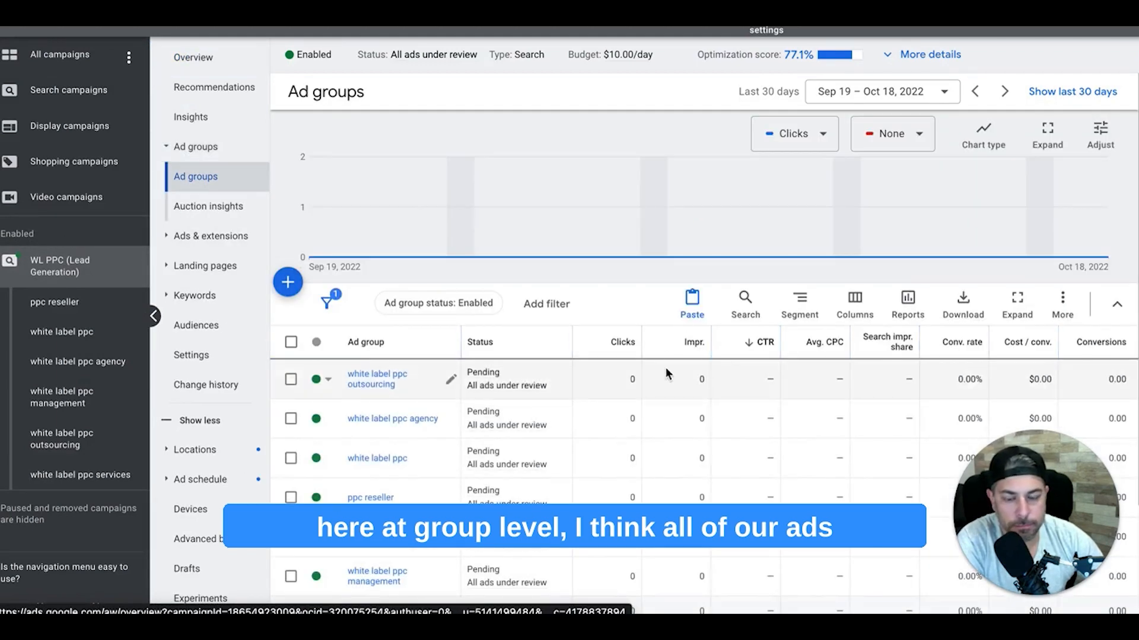
pyautogui.scroll(-2, 668, 372)
pyautogui.scroll(-1, 667, 374)
pyautogui.scroll(2, 667, 374)
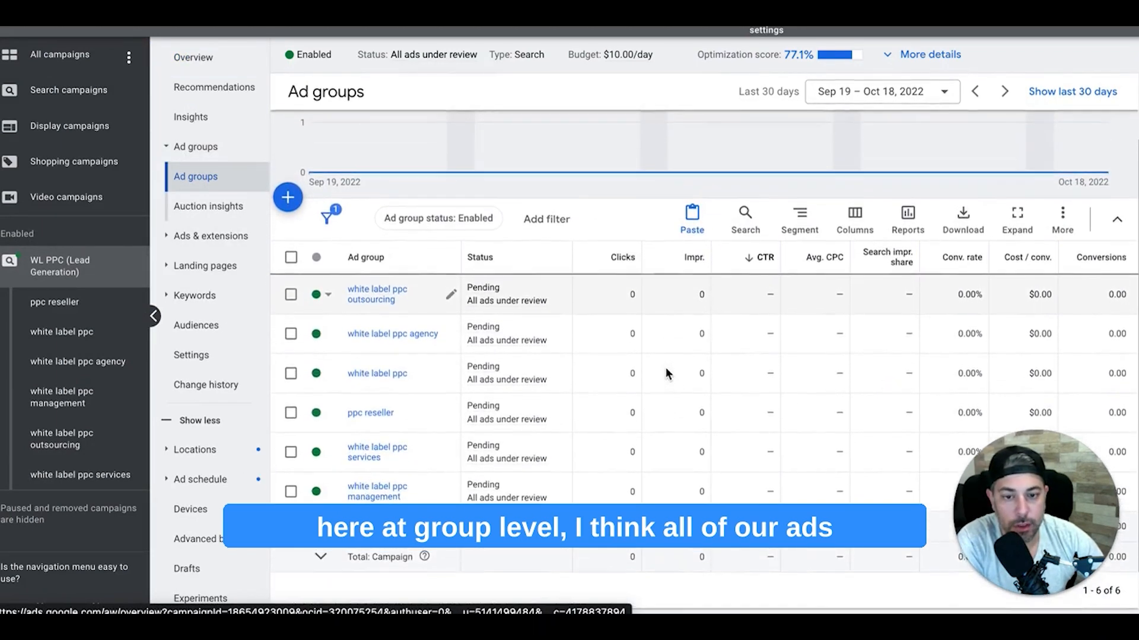
# Step: Check the review status of the ads across all of the campaign's ad groups
pyautogui.click(208, 240)
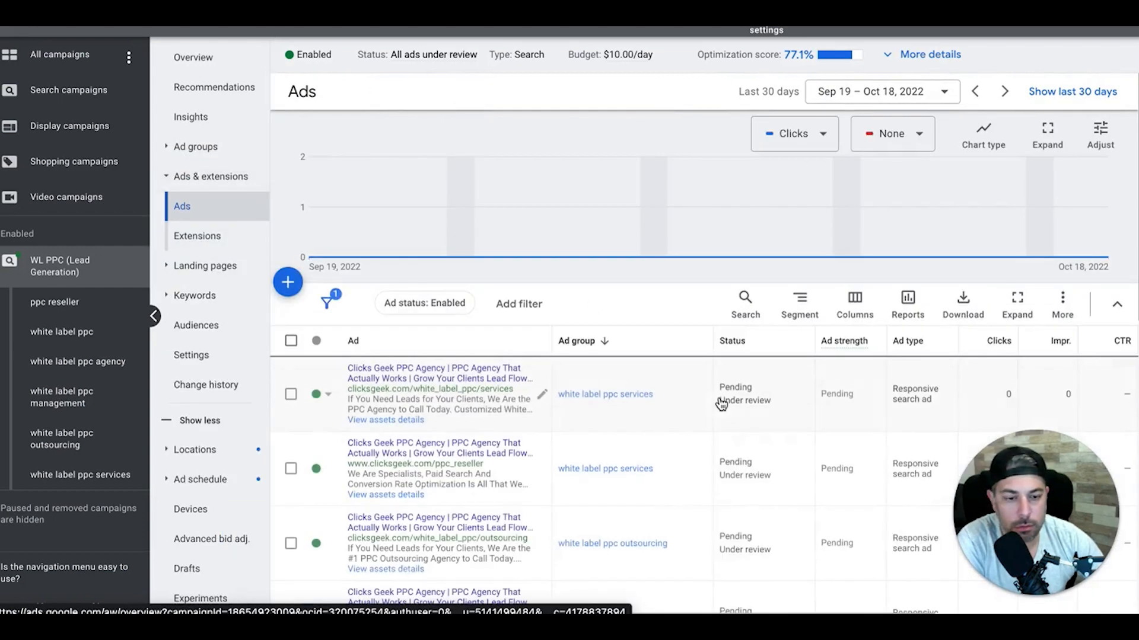
pyautogui.scroll(-6, 651, 413)
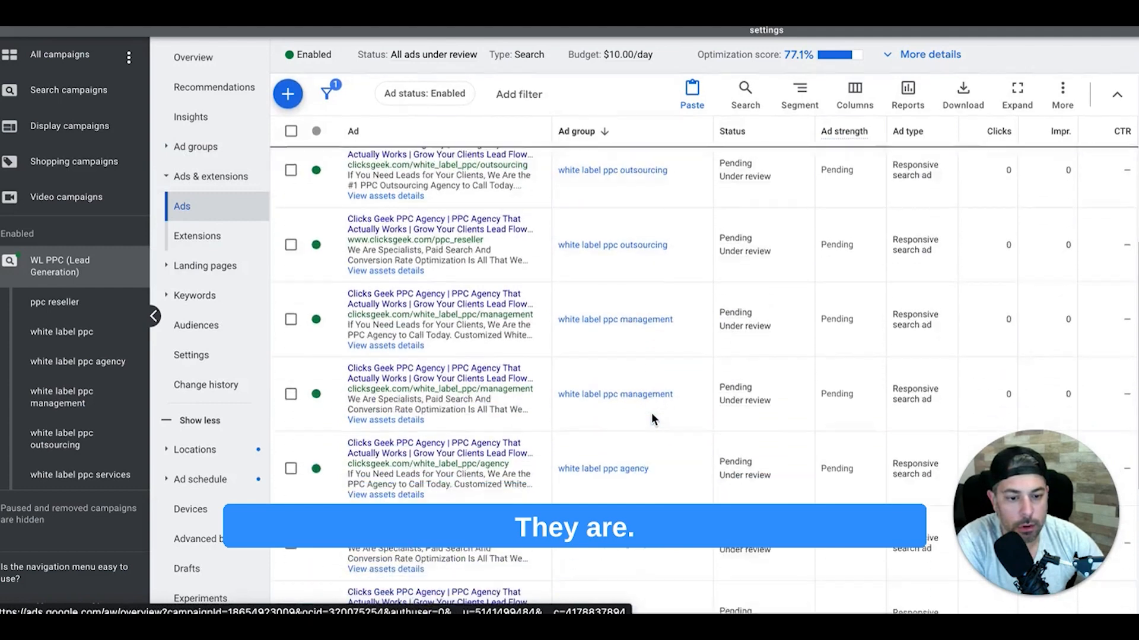
pyautogui.scroll(-2, 651, 415)
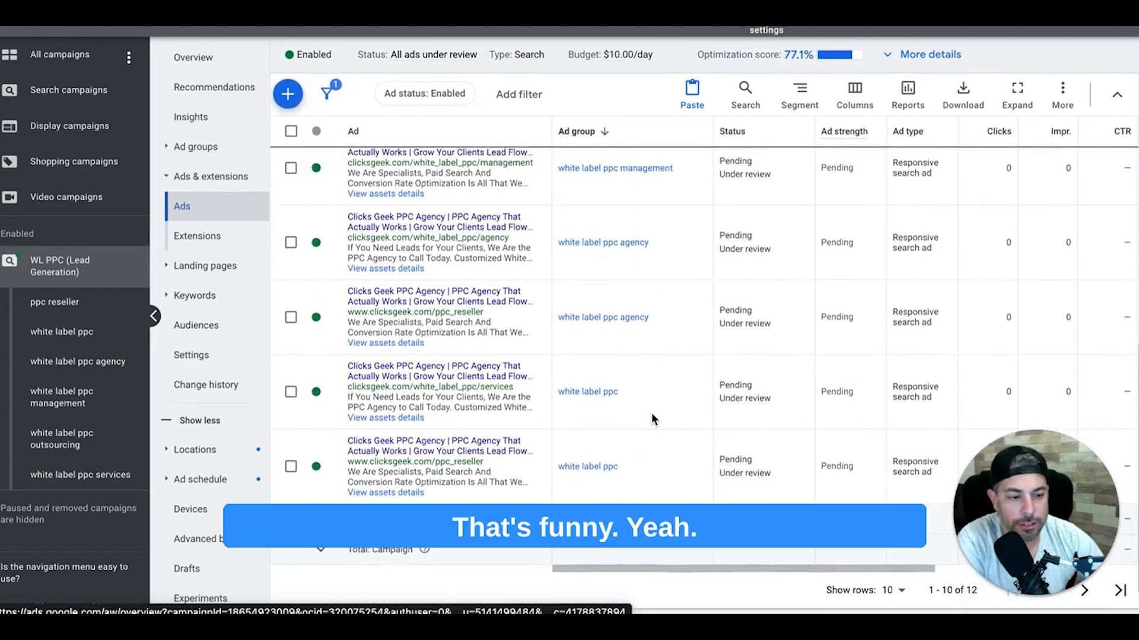
pyautogui.scroll(8, 652, 418)
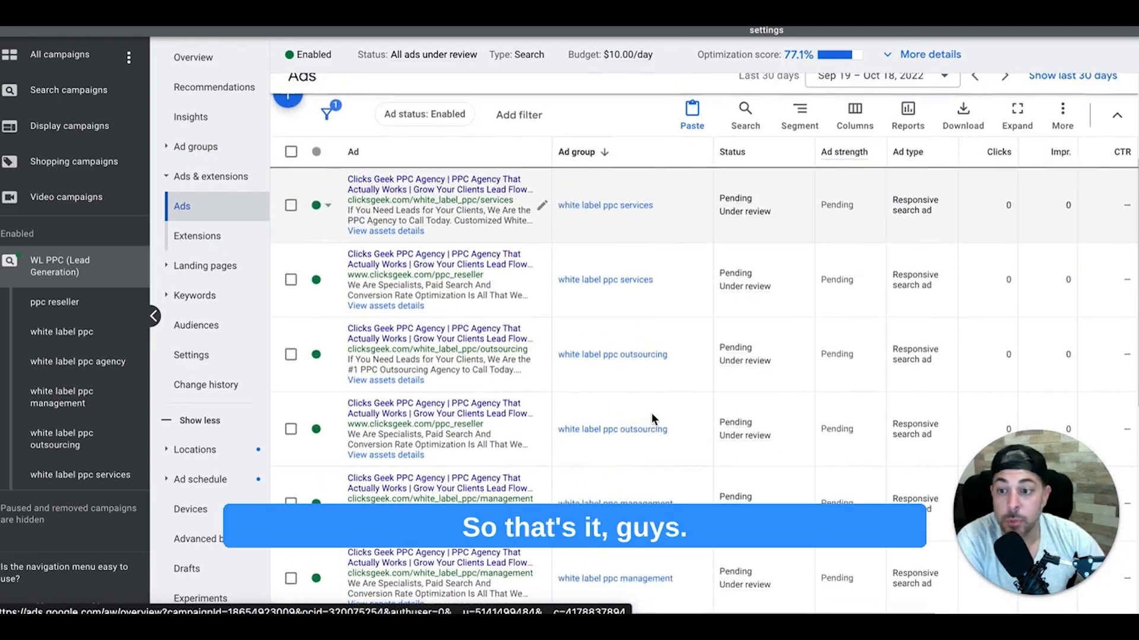
pyautogui.scroll(2, 651, 412)
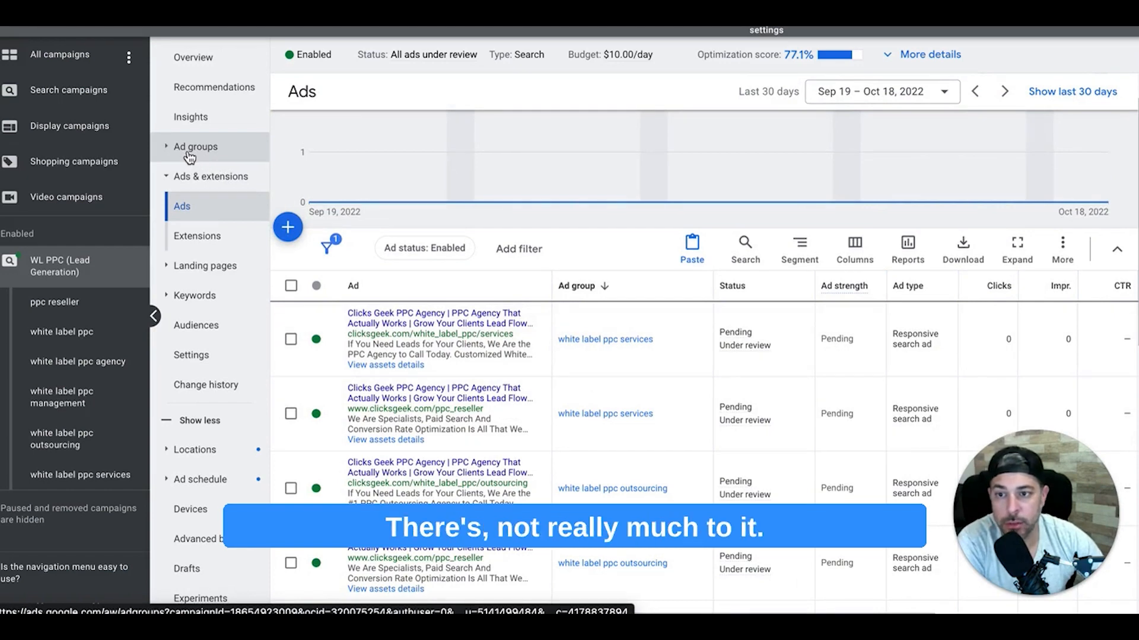
# Step: Return to the campaign's ad groups and examine their click, conversion and cost per conversion columns
pyautogui.click(188, 153)
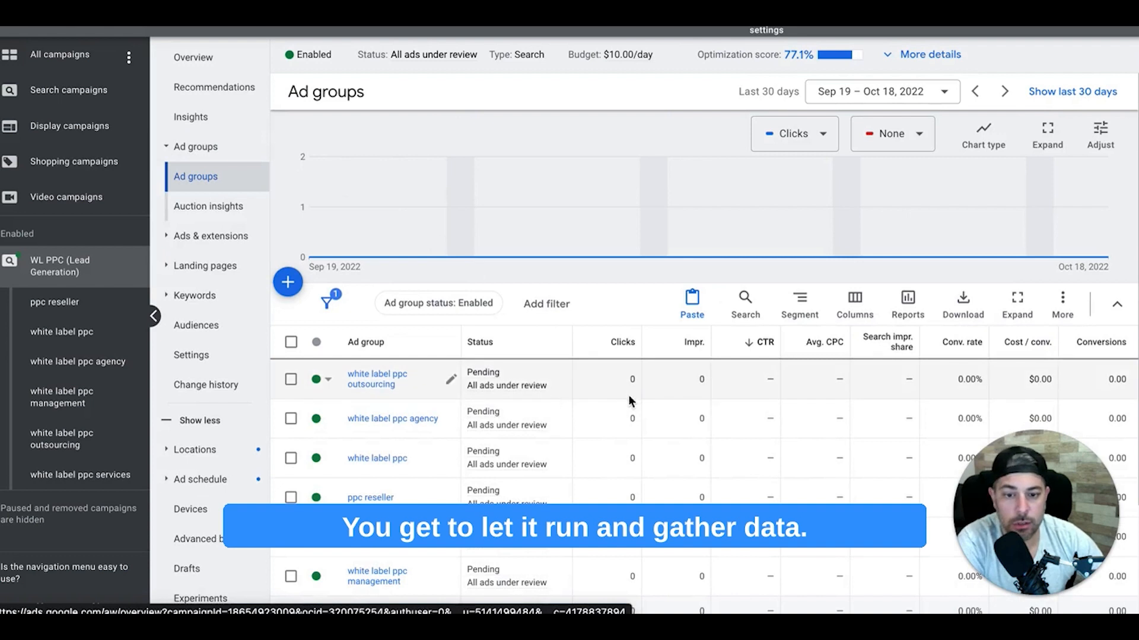
pyautogui.scroll(-1, 571, 414)
pyautogui.scroll(-1, 570, 409)
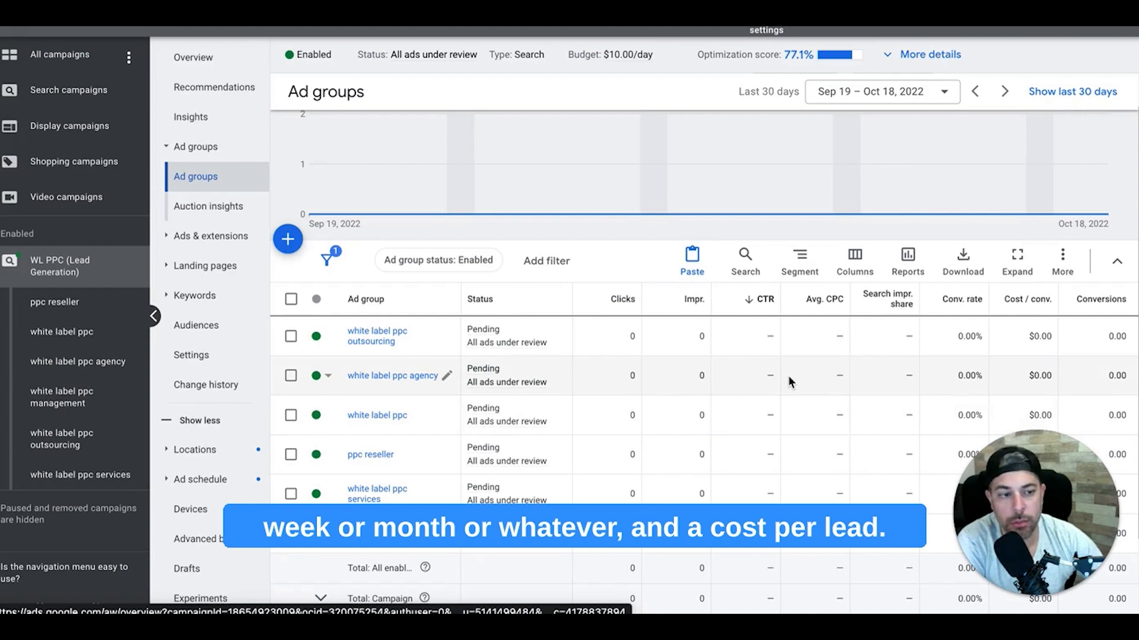
pyautogui.scroll(1, 738, 377)
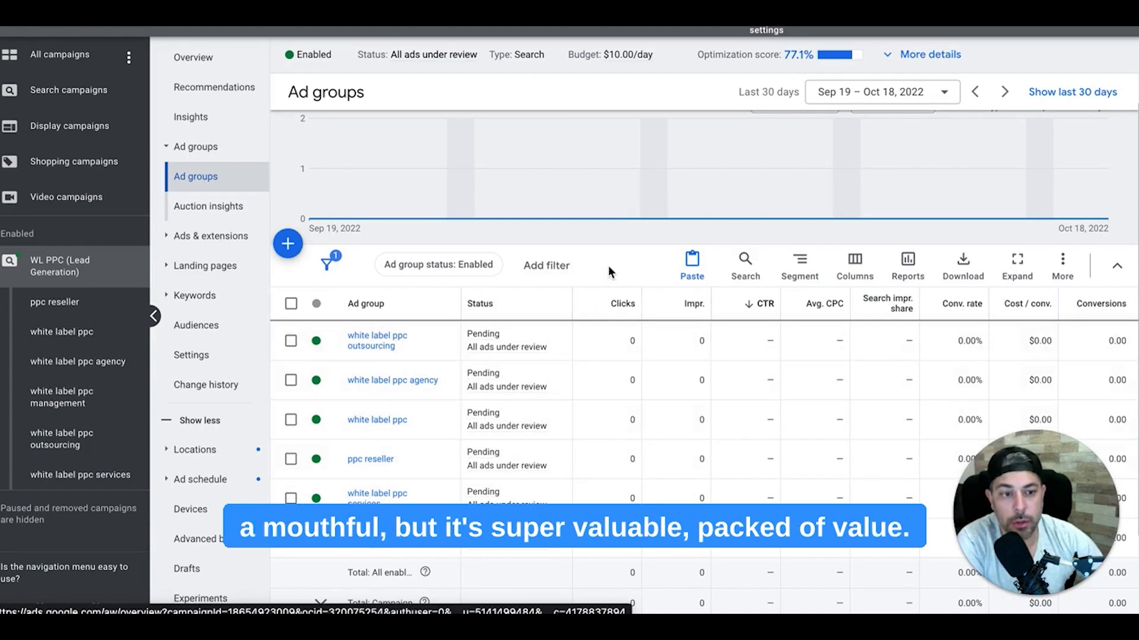
pyautogui.scroll(-2, 609, 271)
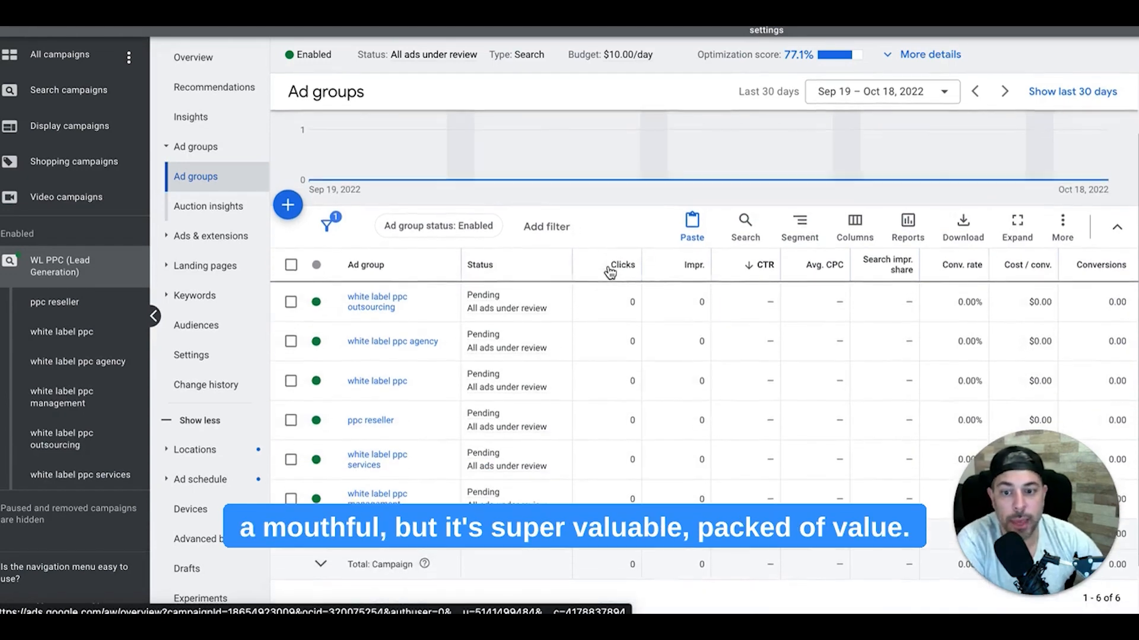
pyautogui.scroll(2, 657, 323)
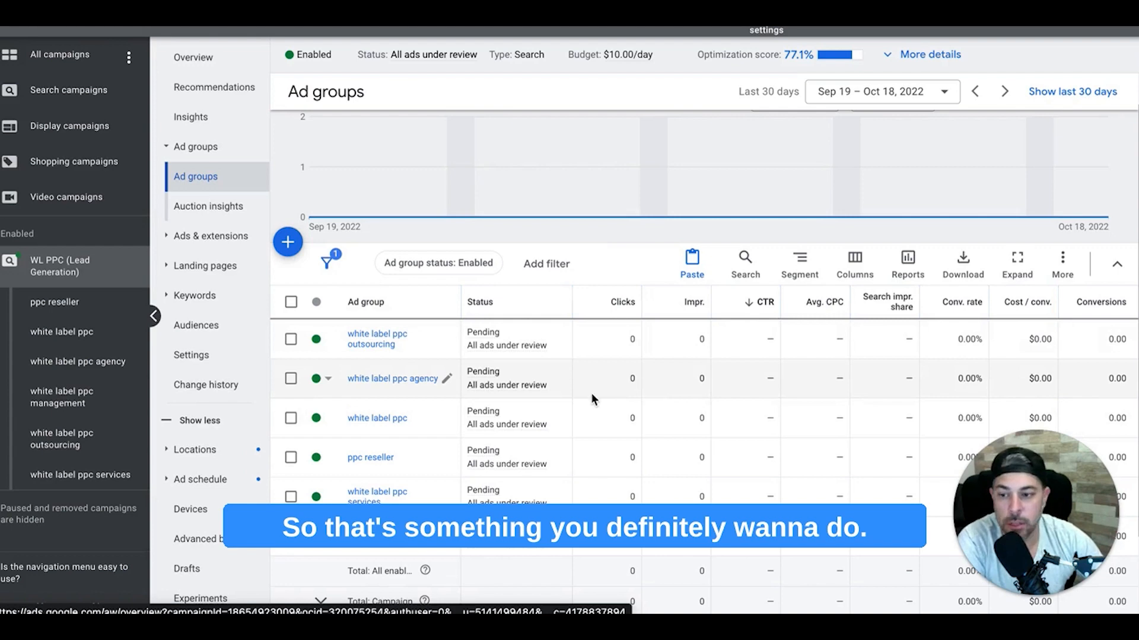
pyautogui.scroll(-2, 591, 392)
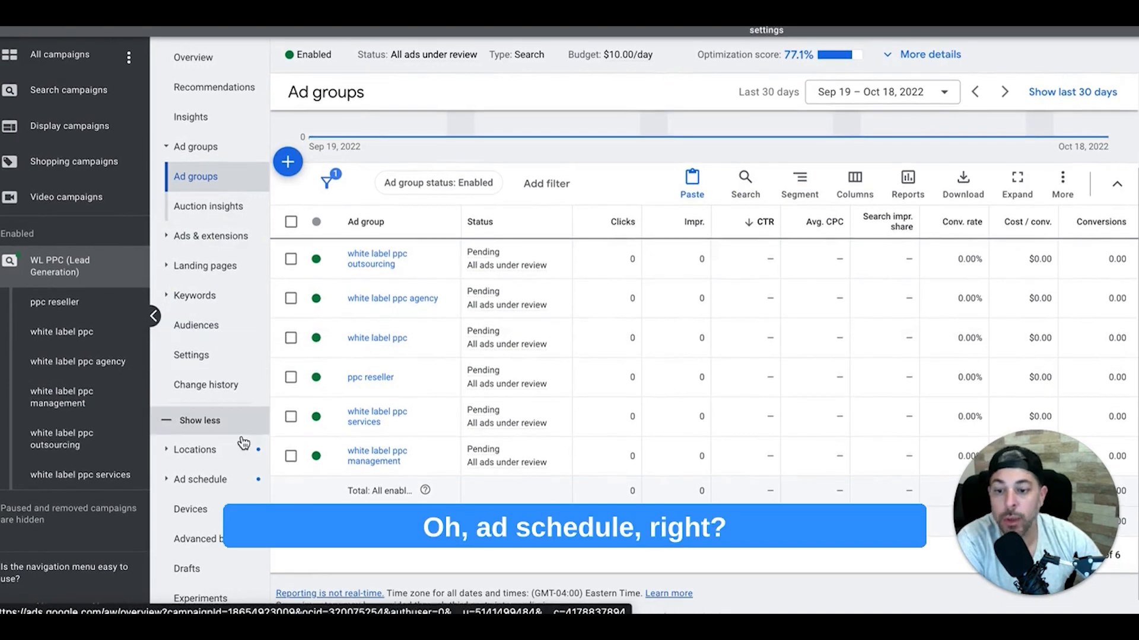
# Step: Open the campaign's ad schedule for editing, choose Mondays - Fridays and use the 12-hour clock
pyautogui.click(217, 481)
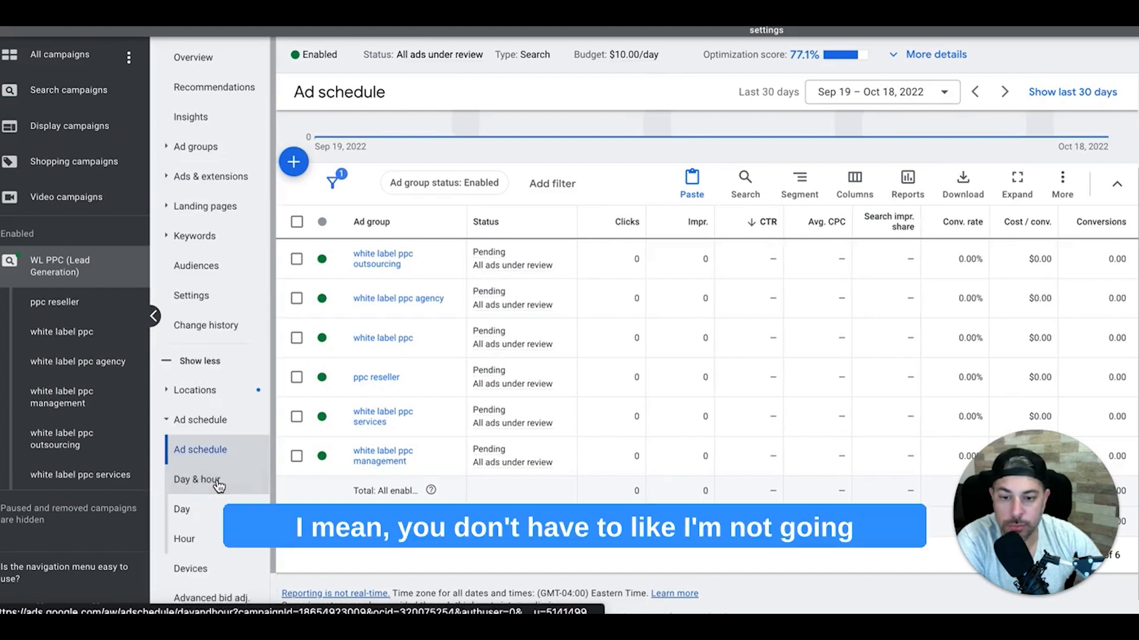
pyautogui.scroll(-1, 440, 432)
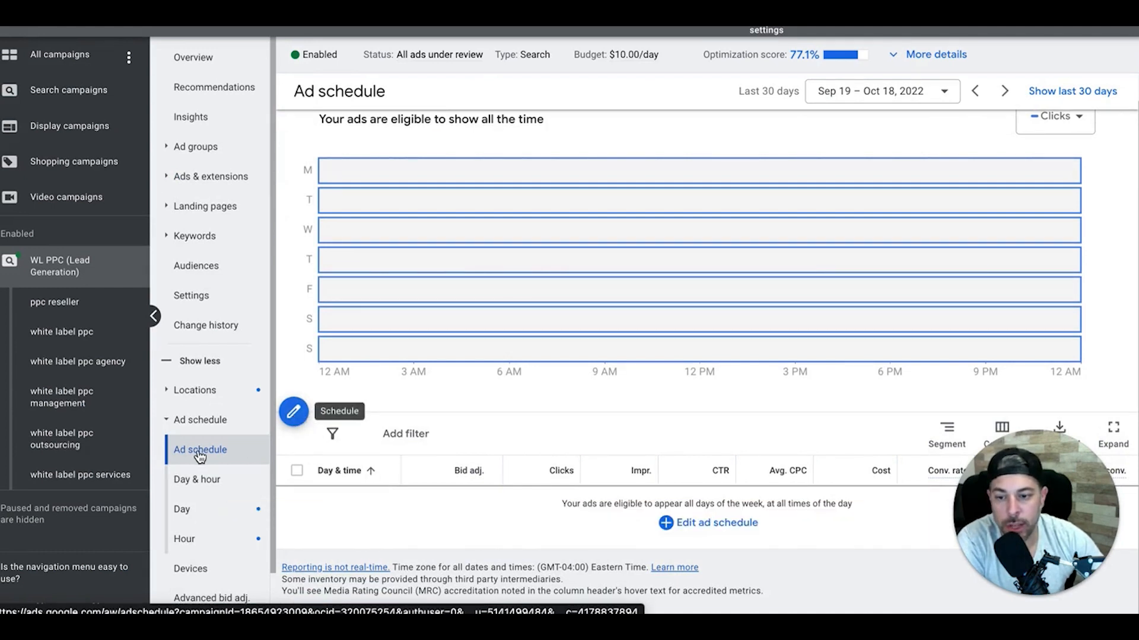
pyautogui.click(295, 414)
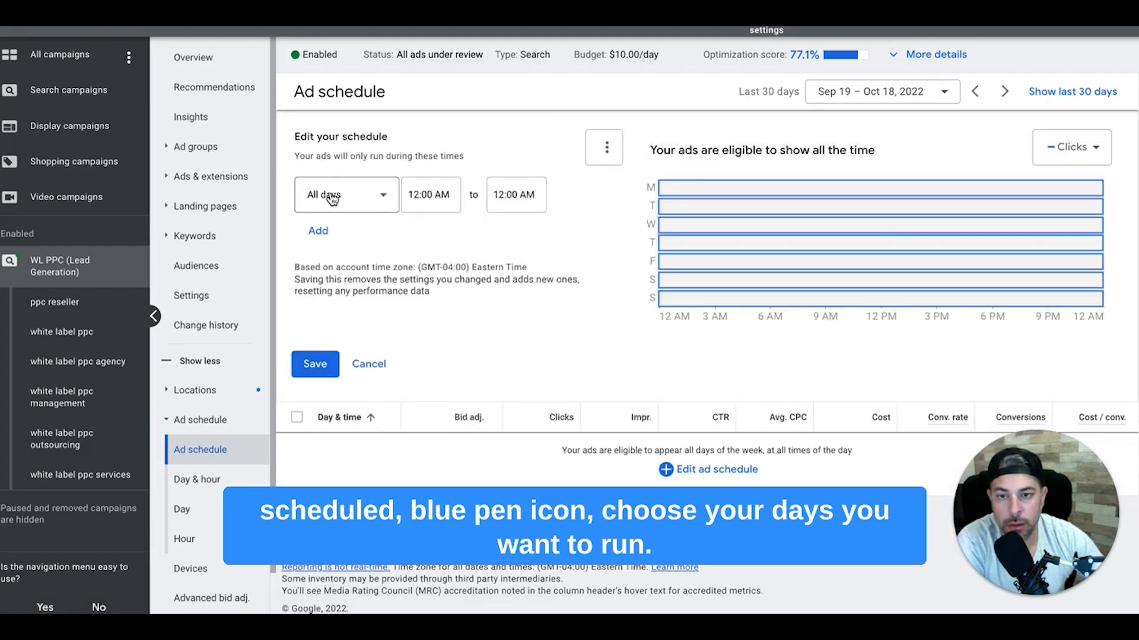
pyautogui.click(328, 197)
pyautogui.click(347, 245)
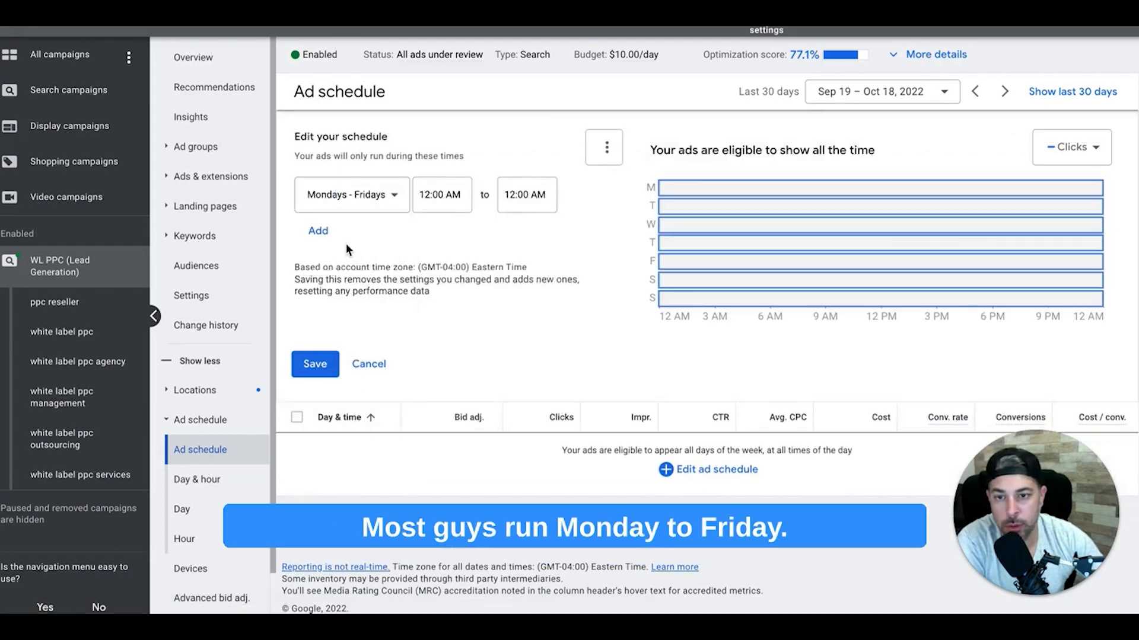
pyautogui.click(446, 196)
pyautogui.scroll(-4, 463, 369)
pyautogui.click(604, 147)
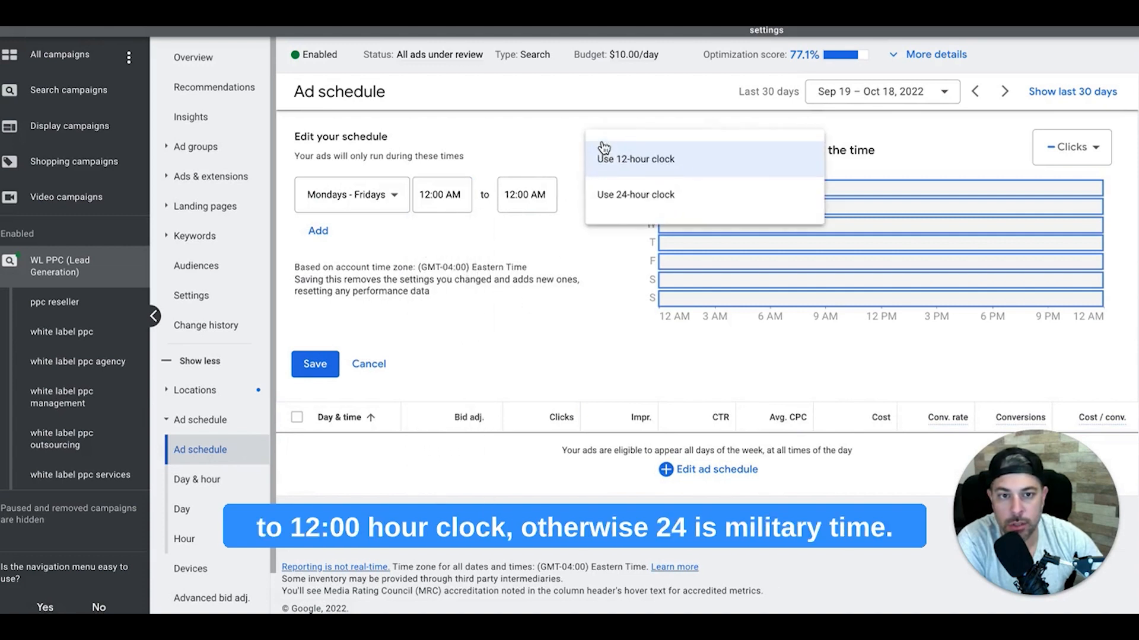
pyautogui.click(622, 166)
# Step: Set the start time of the Mondays - Fridays schedule to 8:00 AM
pyautogui.click(442, 195)
pyautogui.scroll(-1, 462, 370)
pyautogui.scroll(-11, 462, 370)
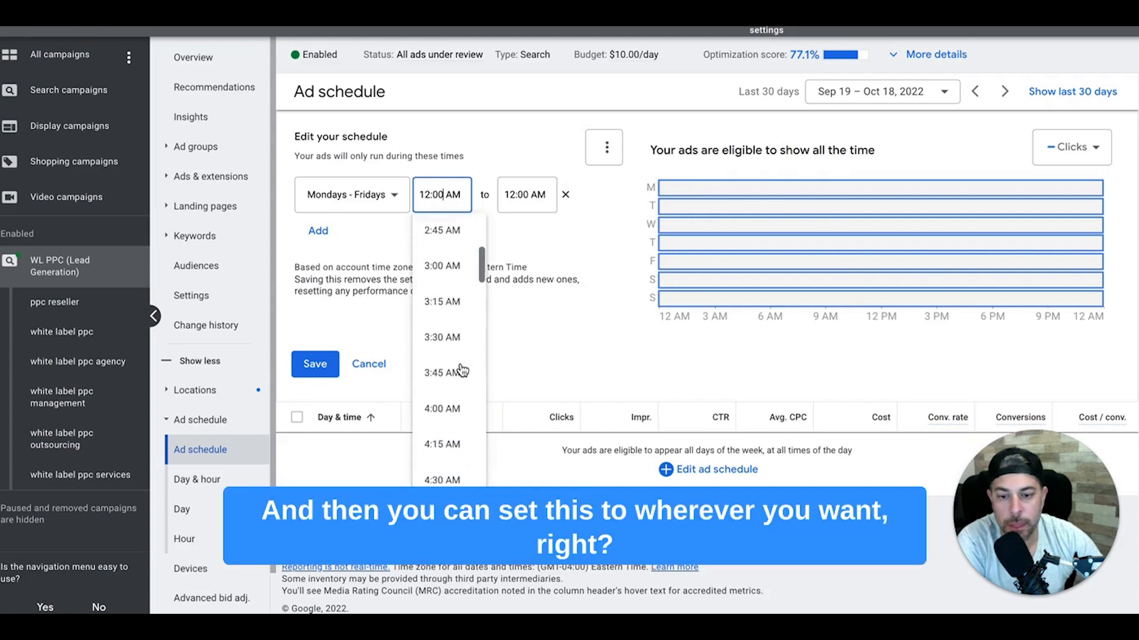
pyautogui.scroll(-6, 462, 371)
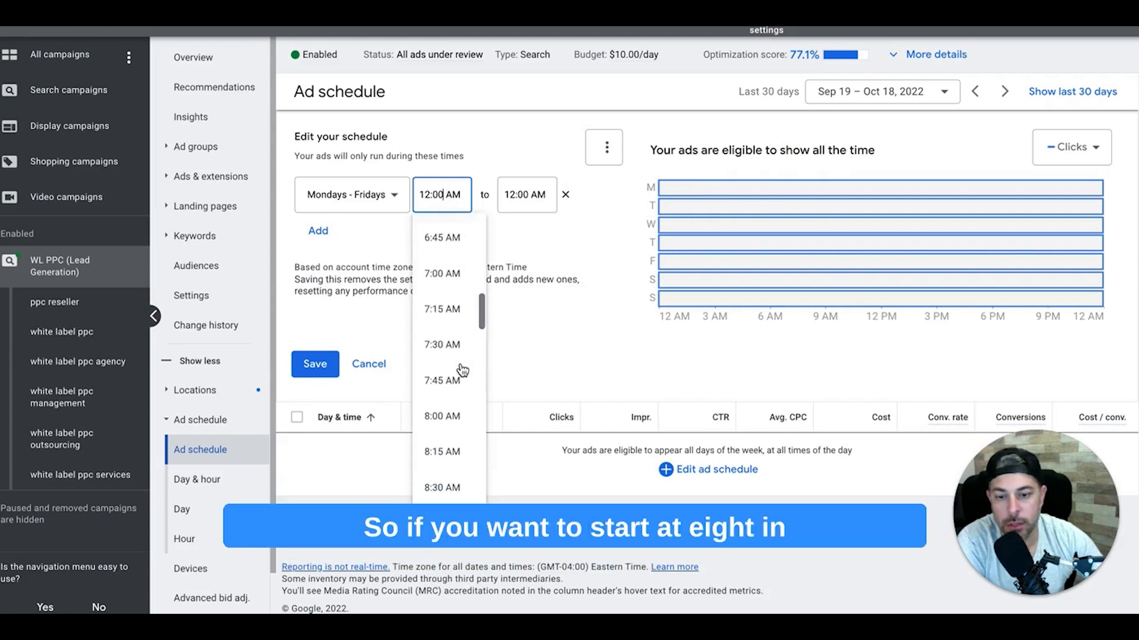
pyautogui.click(457, 402)
# Step: Set the schedule's end time to 4:00 PM and discard the ad schedule edit
pyautogui.click(523, 194)
pyautogui.scroll(-9, 540, 380)
pyautogui.scroll(-10, 540, 380)
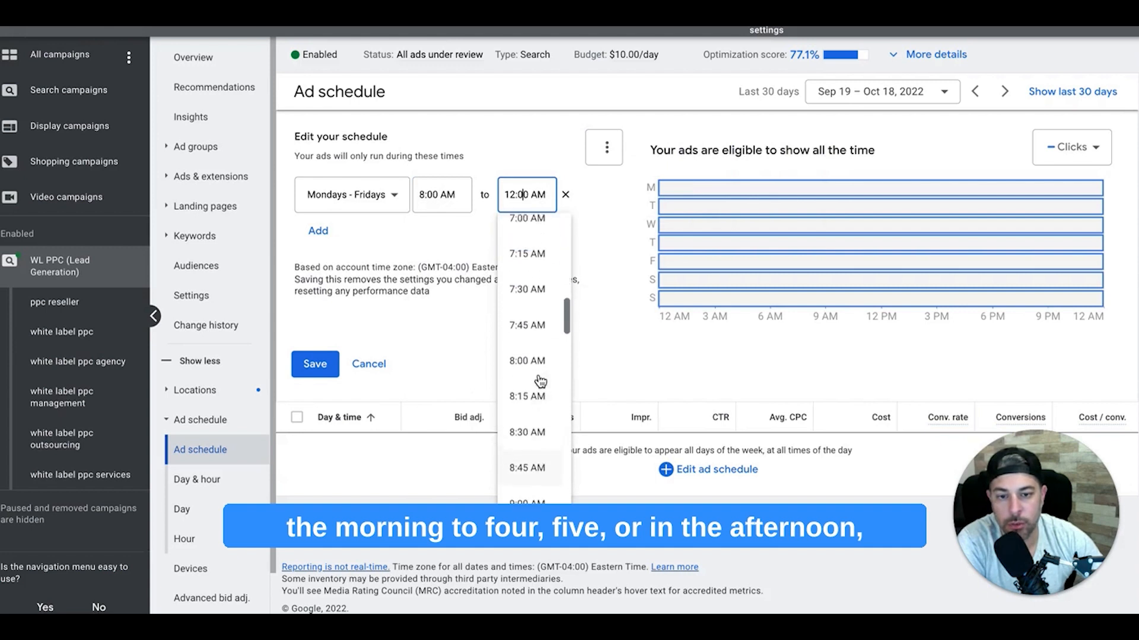
pyautogui.scroll(5, 540, 379)
pyautogui.scroll(5, 540, 380)
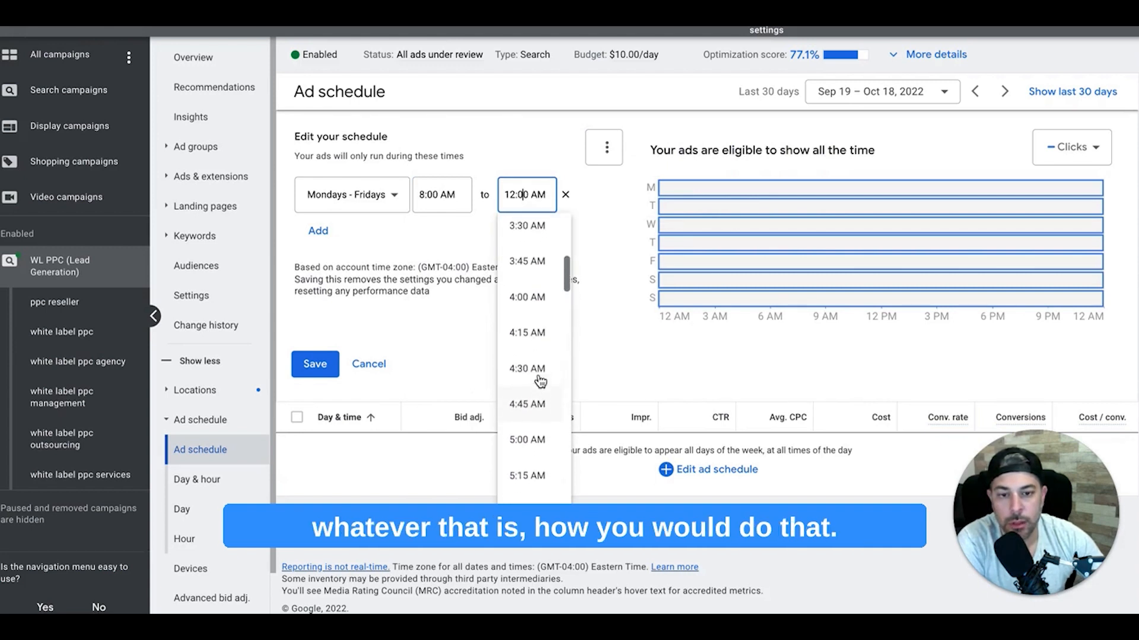
pyautogui.scroll(6, 528, 296)
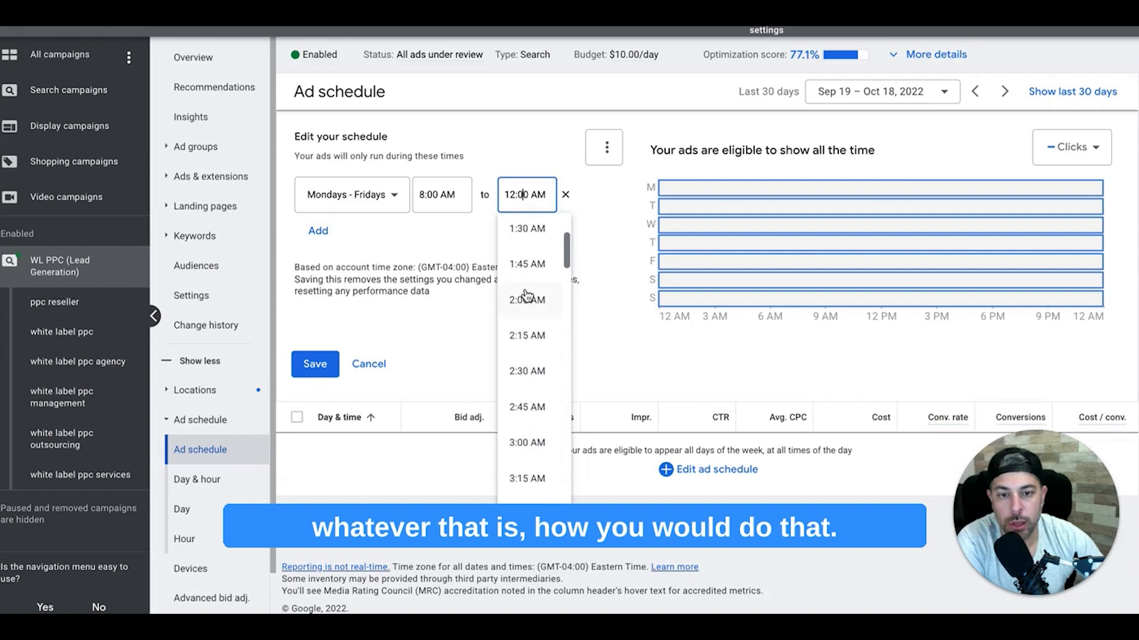
pyautogui.scroll(-6, 527, 296)
pyautogui.scroll(-20, 527, 295)
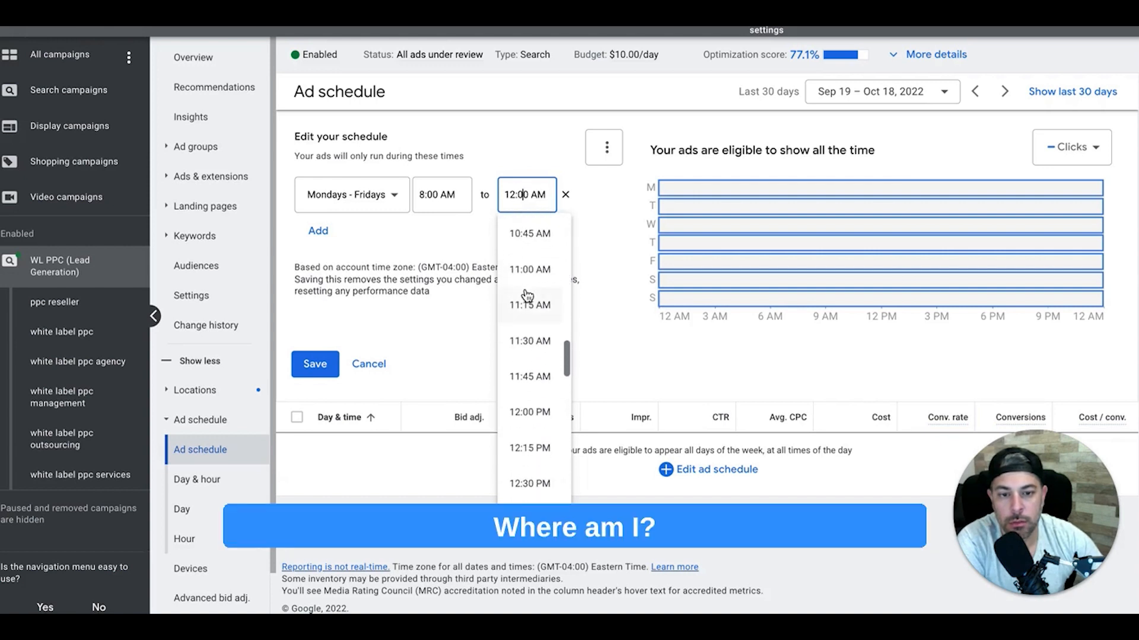
pyautogui.scroll(-2, 527, 295)
pyautogui.click(525, 404)
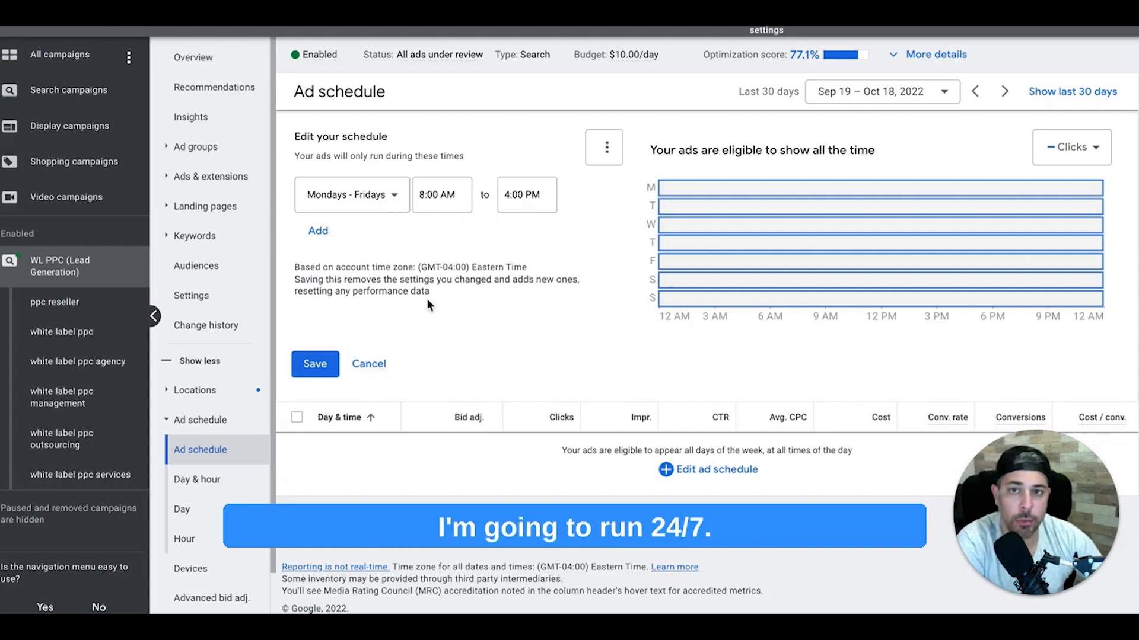
pyautogui.click(368, 363)
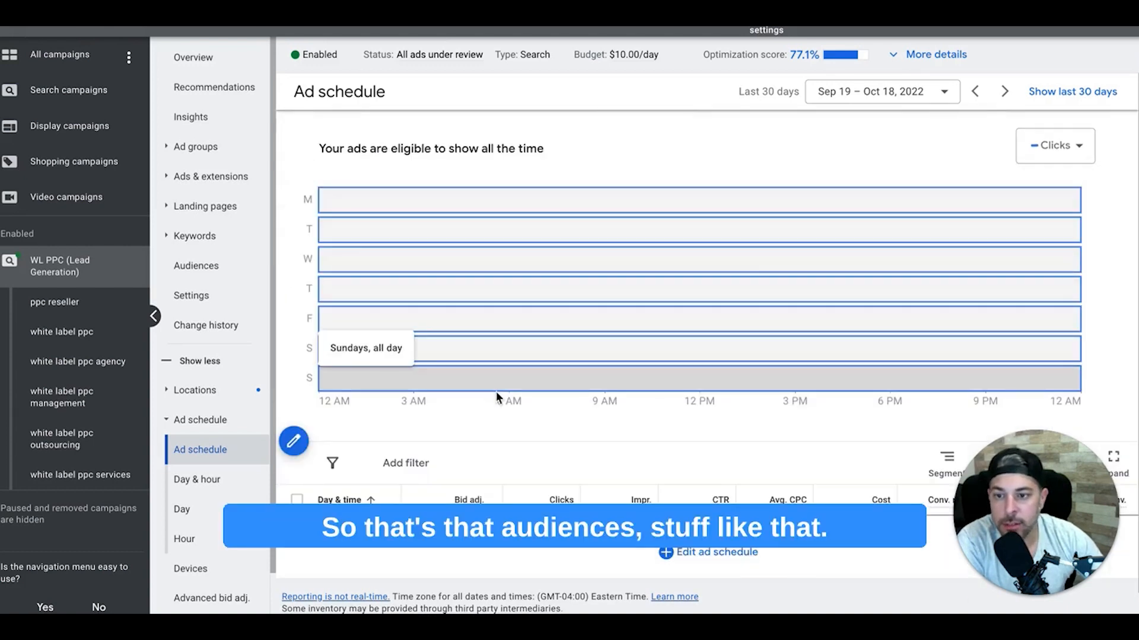